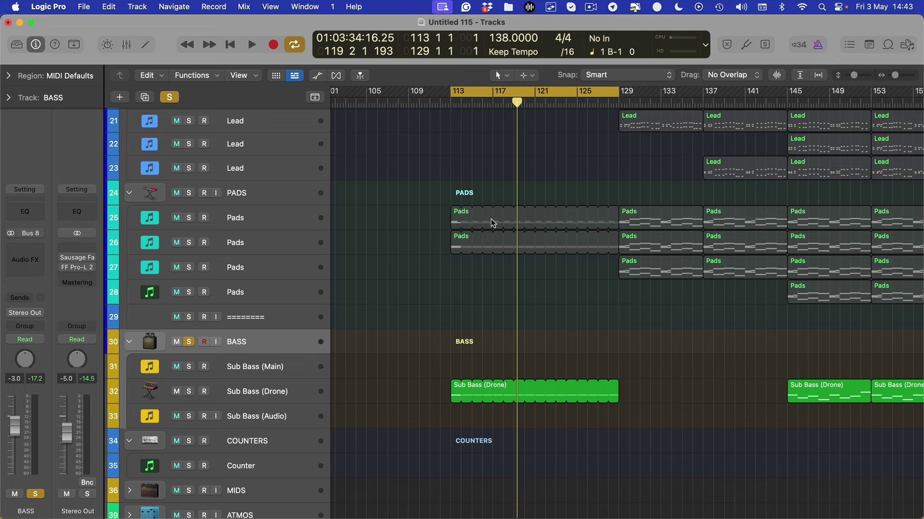
Look over the kick, leads, pads and bass regions around the section starting at bar 113.
{"action": "scroll", "coordinate": [489, 258], "scroll_direction": "up", "scroll_amount": 2}
{"action": "scroll", "coordinate": [484, 275], "scroll_direction": "down", "scroll_amount": 3}
{"action": "scroll", "coordinate": [460, 326], "scroll_direction": "up", "scroll_amount": 2}
{"action": "scroll", "coordinate": [459, 327], "scroll_direction": "up", "scroll_amount": 12}
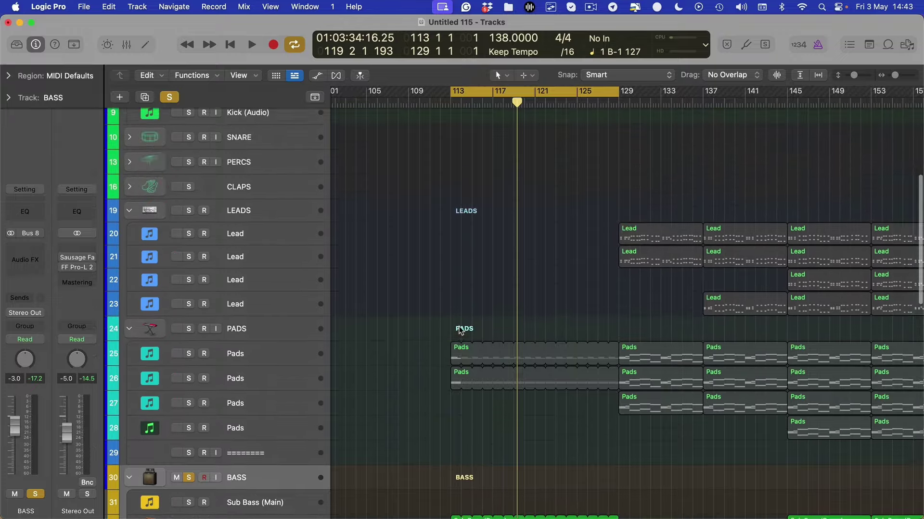
{"action": "scroll", "coordinate": [385, 228], "scroll_direction": "down", "scroll_amount": 5}
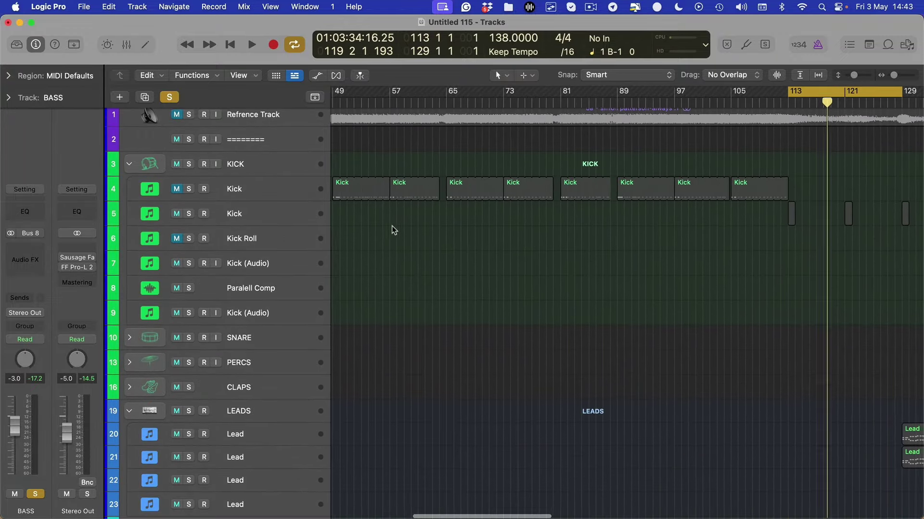
{"action": "scroll", "coordinate": [607, 243], "scroll_direction": "right", "scroll_amount": 3}
{"action": "scroll", "coordinate": [607, 243], "scroll_direction": "down", "scroll_amount": 10}
{"action": "key", "text": "super+Right"}
{"action": "key", "text": "super+Right"}
{"action": "scroll", "coordinate": [602, 243], "scroll_direction": "down", "scroll_amount": 2}
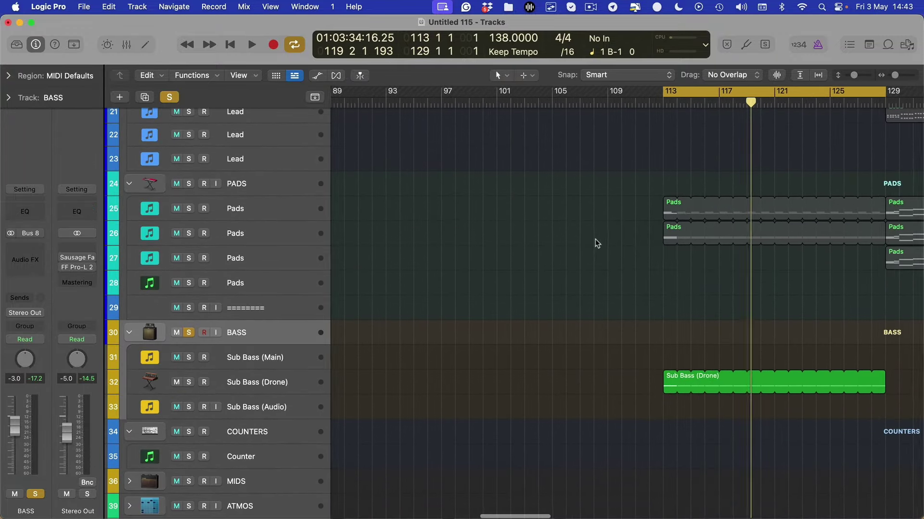
{"action": "scroll", "coordinate": [596, 243], "scroll_direction": "right", "scroll_amount": 3}
{"action": "scroll", "coordinate": [577, 243], "scroll_direction": "up", "scroll_amount": 8}
{"action": "scroll", "coordinate": [538, 218], "scroll_direction": "down", "scroll_amount": 6}
{"action": "scroll", "coordinate": [536, 213], "scroll_direction": "down", "scroll_amount": 4}
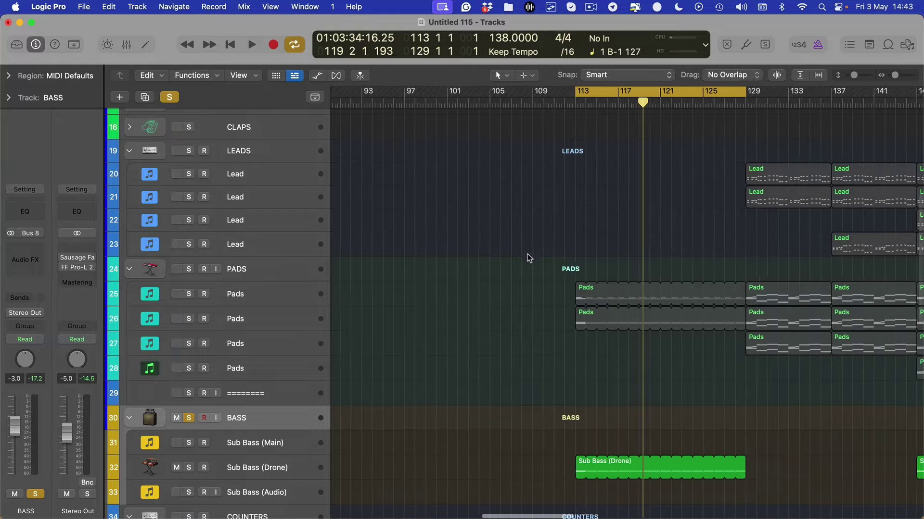
{"action": "scroll", "coordinate": [481, 265], "scroll_direction": "right", "scroll_amount": 1}
{"action": "scroll", "coordinate": [481, 265], "scroll_direction": "down", "scroll_amount": 5}
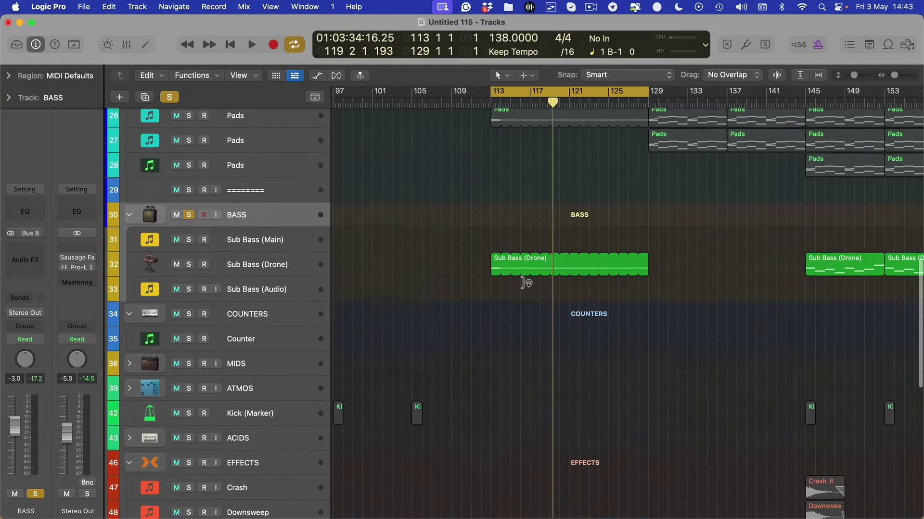
Turn off soloing, move the cycle range to bars 129–145 and play it back.
{"action": "scroll", "coordinate": [369, 208], "scroll_direction": "up", "scroll_amount": 7}
{"action": "left_click", "coordinate": [172, 98]}
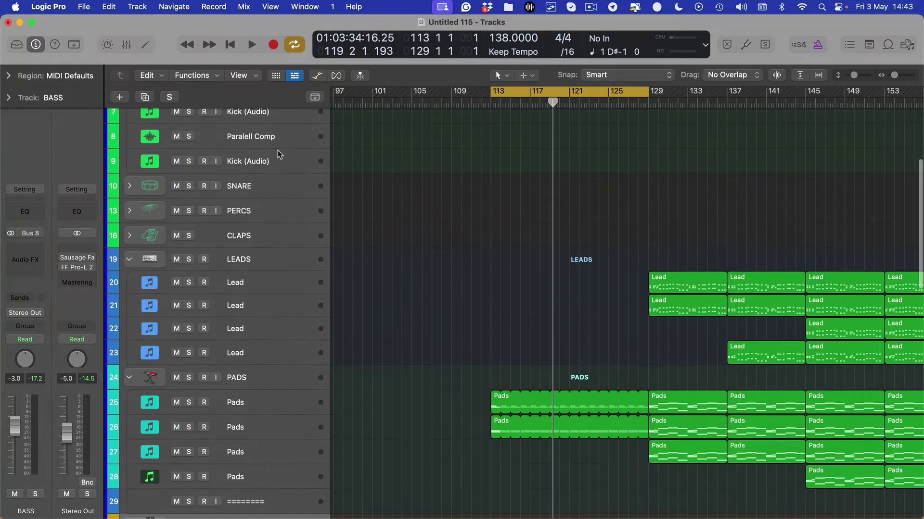
{"action": "scroll", "coordinate": [384, 144], "scroll_direction": "up", "scroll_amount": 6}
{"action": "key", "text": "shift+super+period"}
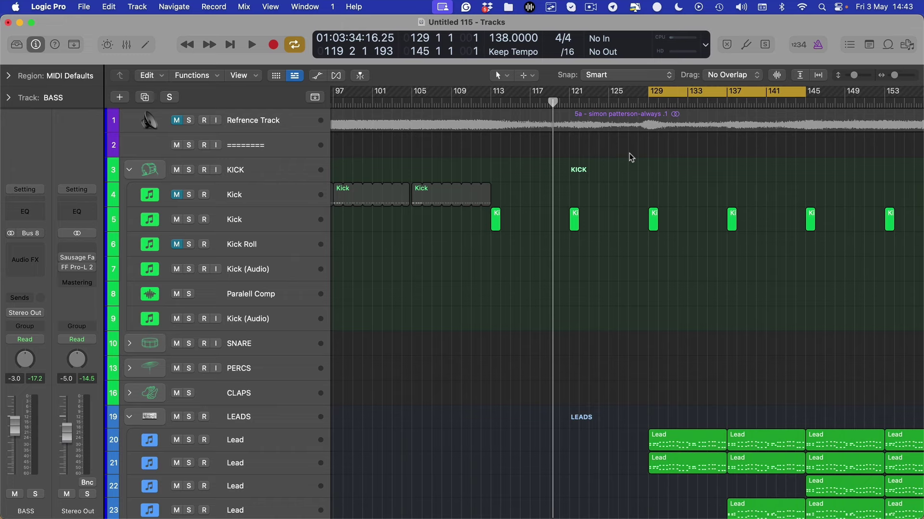
{"action": "key", "text": "space"}
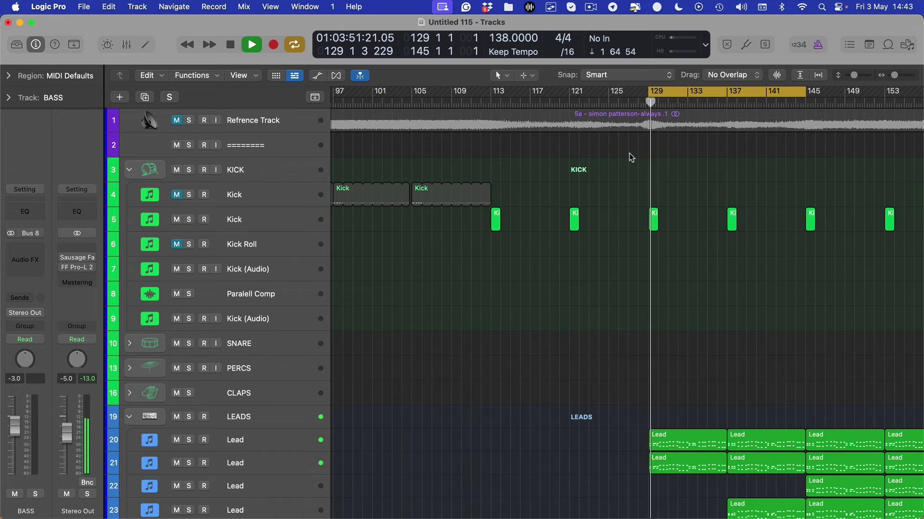
{"action": "scroll", "coordinate": [529, 149], "scroll_direction": "right", "scroll_amount": 1}
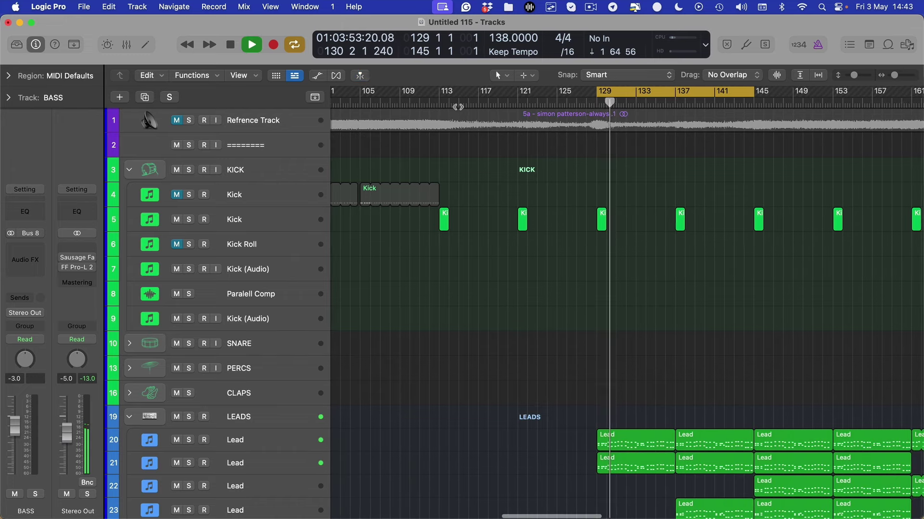
{"action": "scroll", "coordinate": [477, 155], "scroll_direction": "down", "scroll_amount": 10}
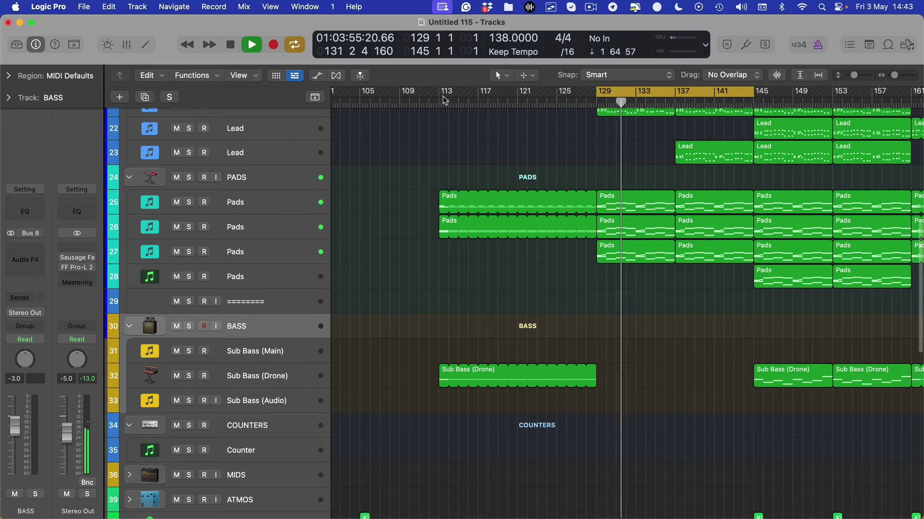
Try lengthening the Reverb Kick region at bar 129 to almost eight bars, undo the change and stop playback.
{"action": "scroll", "coordinate": [527, 325], "scroll_direction": "down", "scroll_amount": 15}
{"action": "left_click_drag", "start_coordinate": [637, 261], "coordinate": [671, 261]}
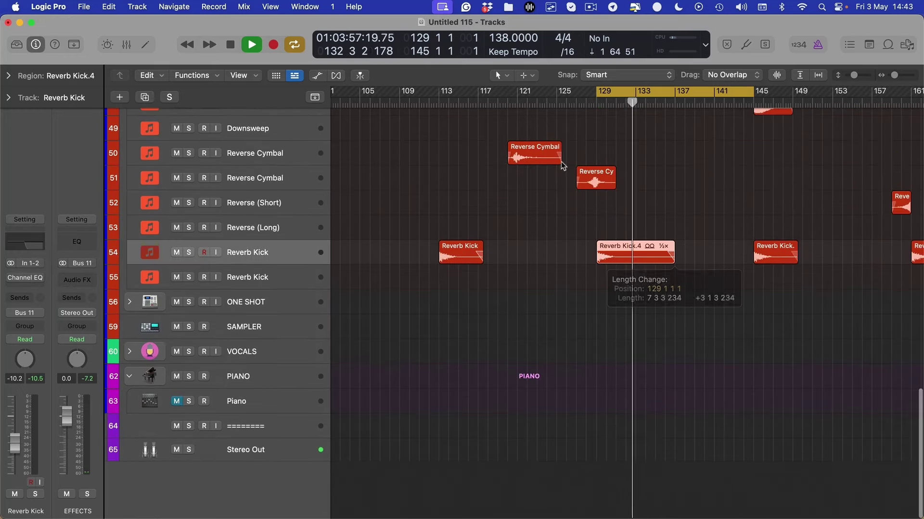
{"action": "key", "text": "super+z"}
{"action": "key", "text": "space"}
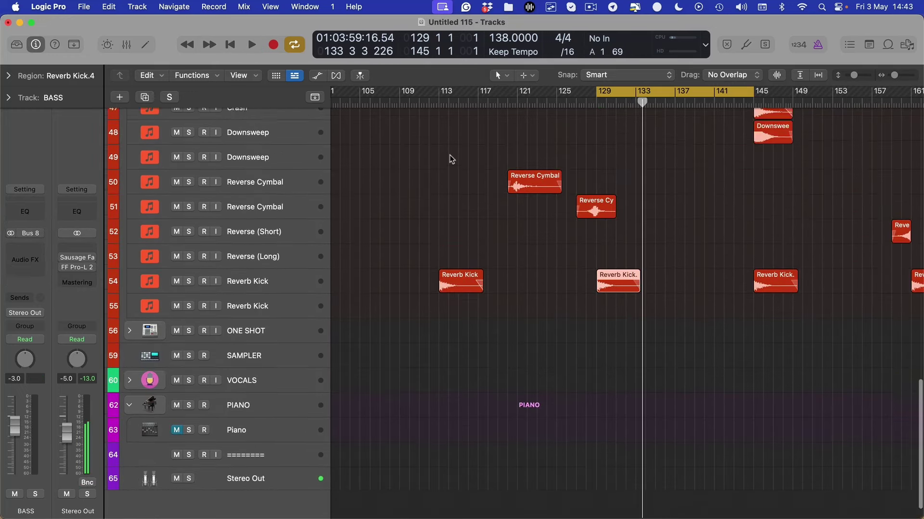
Set the cycle range to bars 113–130 and play the section with all tracks audible.
{"action": "scroll", "coordinate": [450, 159], "scroll_direction": "up", "scroll_amount": 15}
{"action": "left_click_drag", "start_coordinate": [436, 93], "coordinate": [596, 94]}
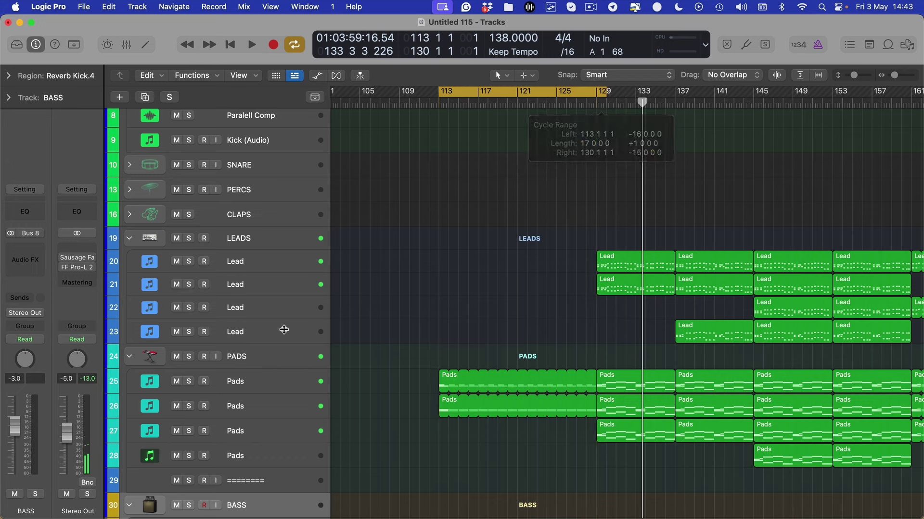
{"action": "left_click", "coordinate": [257, 354]}
{"action": "key", "text": "s"}
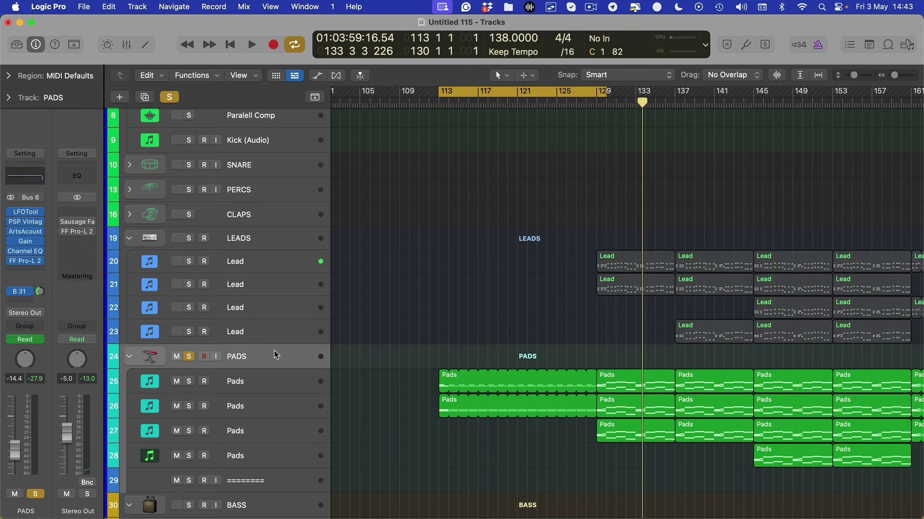
{"action": "key", "text": "s"}
{"action": "key", "text": "space"}
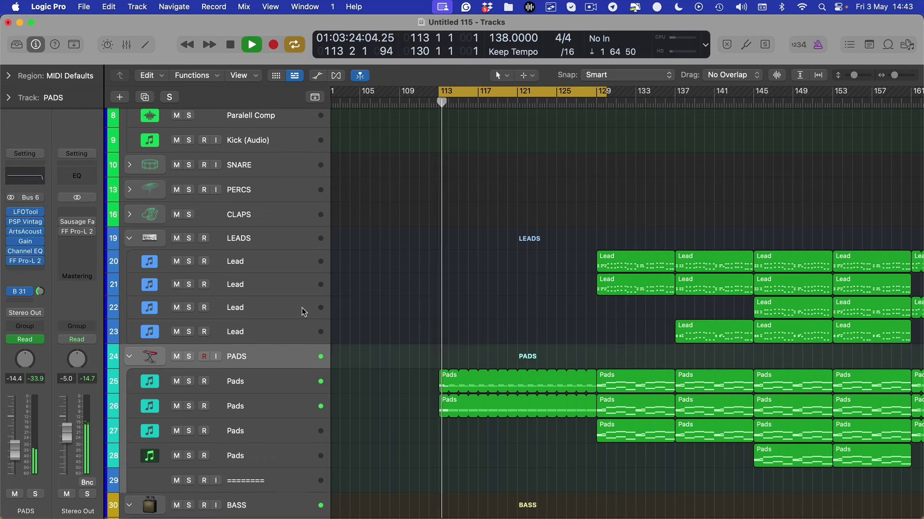
{"action": "left_click", "coordinate": [259, 240]}
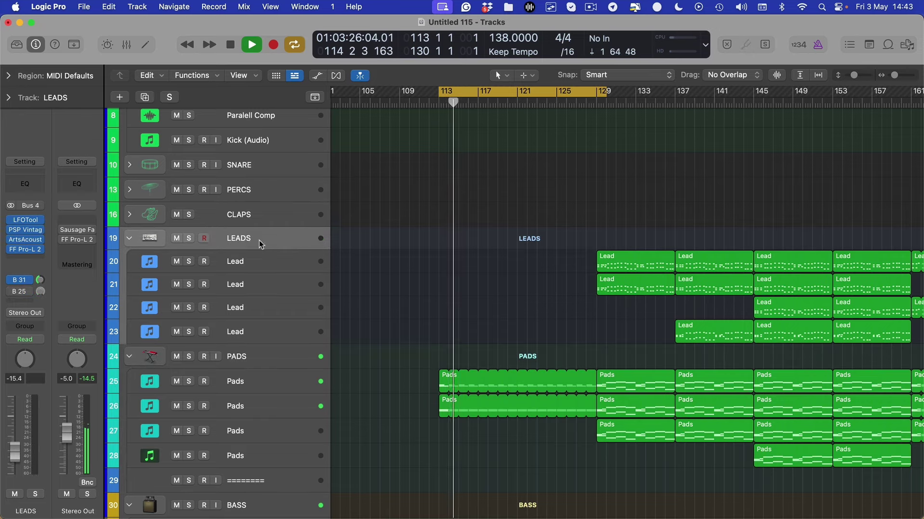
Show the Sub Bass (Drone) track's ES2 Filter 1 Cutoff automation and move its early point to just before bar 113.
{"action": "scroll", "coordinate": [458, 275], "scroll_direction": "down", "scroll_amount": 15}
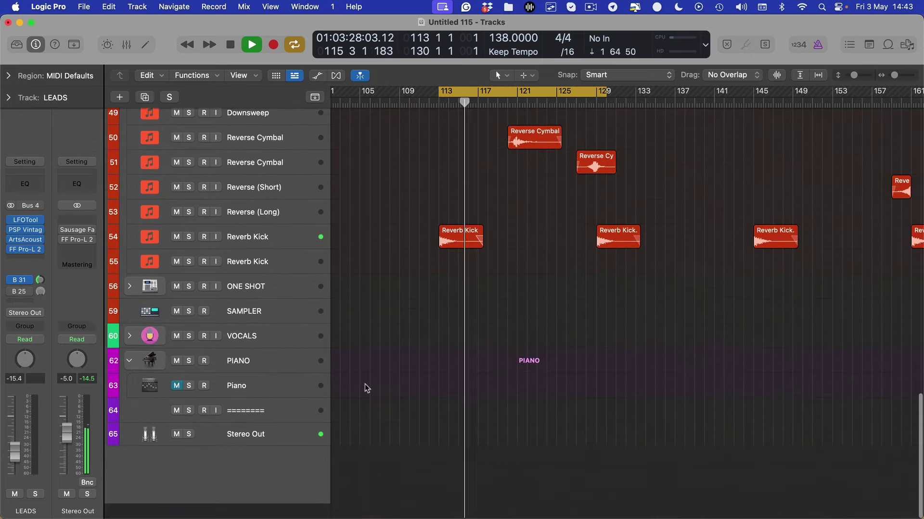
{"action": "scroll", "coordinate": [313, 427], "scroll_direction": "up", "scroll_amount": 12}
{"action": "scroll", "coordinate": [314, 427], "scroll_direction": "up", "scroll_amount": 3}
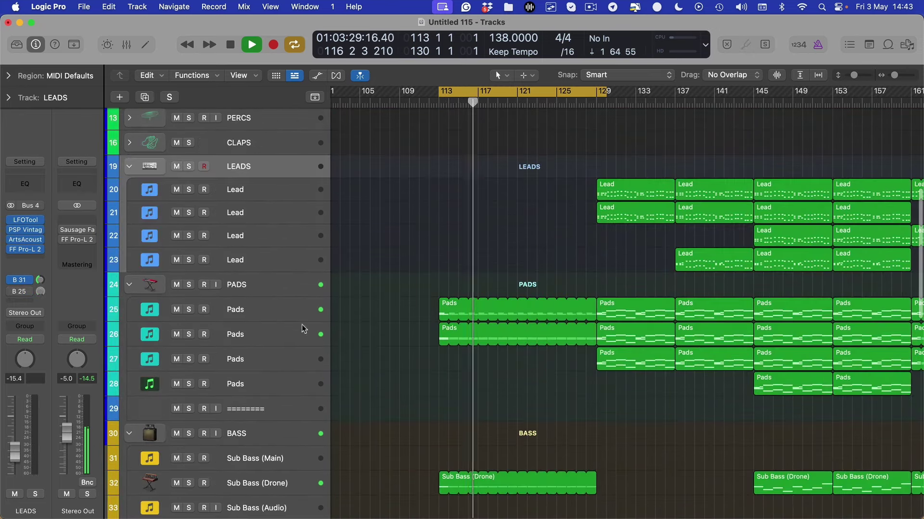
{"action": "left_click", "coordinate": [279, 488]}
{"action": "key", "text": "a"}
{"action": "scroll", "coordinate": [505, 298], "scroll_direction": "down", "scroll_amount": 5}
{"action": "left_click_drag", "start_coordinate": [517, 284], "coordinate": [429, 284]}
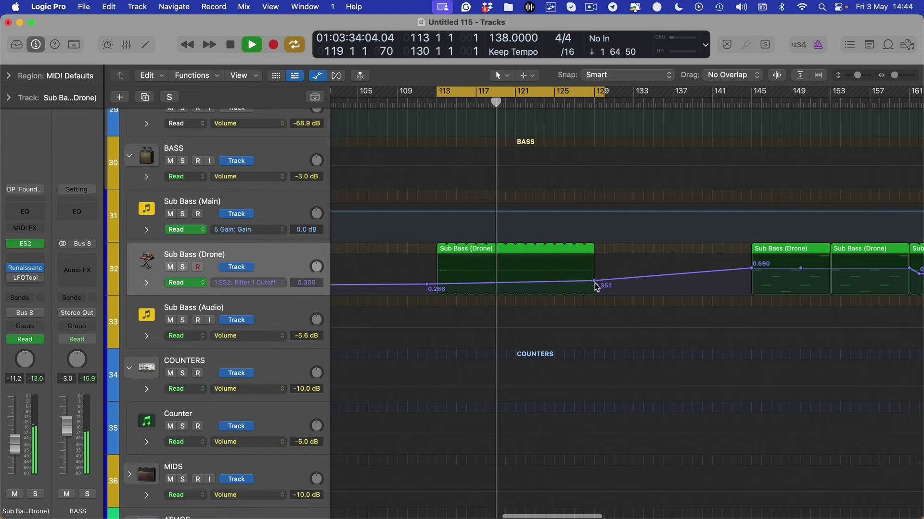
Add a Filter 1 Cutoff point of 0.326 around bar 124 and raise the point at bar 129 to 0.666.
{"action": "scroll", "coordinate": [597, 286], "scroll_direction": "right", "scroll_amount": 1}
{"action": "key", "text": "a"}
{"action": "scroll", "coordinate": [583, 304], "scroll_direction": "right", "scroll_amount": 1}
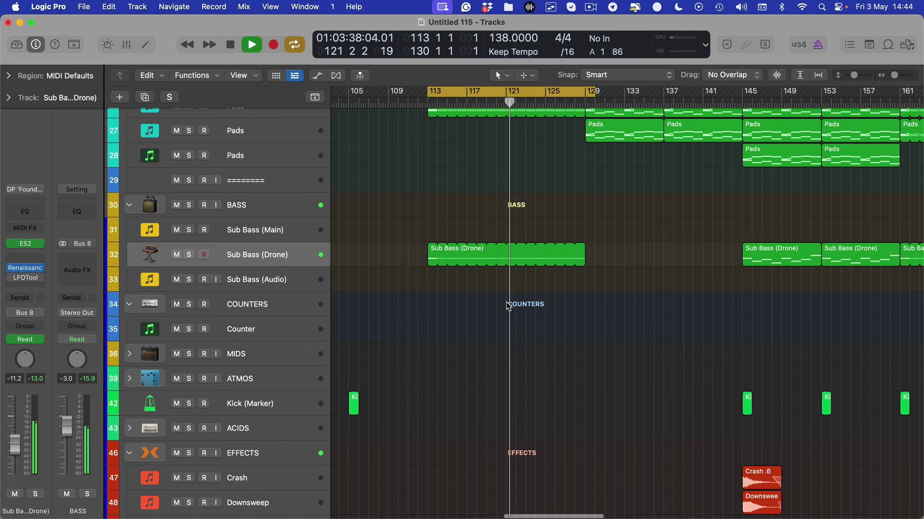
{"action": "key", "text": "a"}
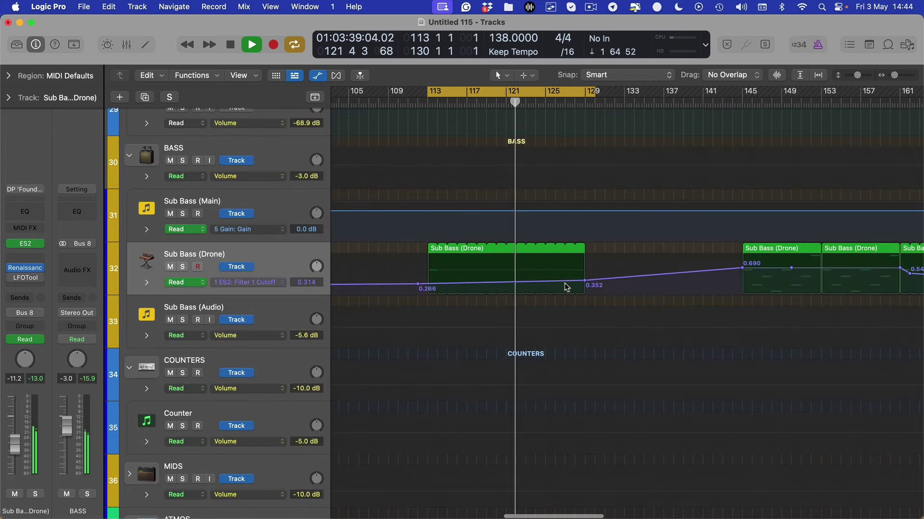
{"action": "left_click", "coordinate": [536, 282]}
{"action": "left_click_drag", "start_coordinate": [585, 280], "coordinate": [585, 270]}
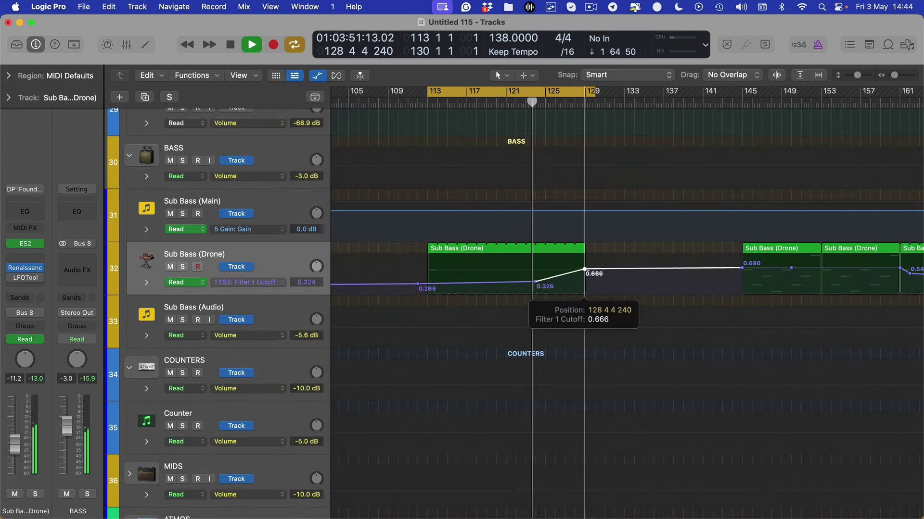
Raise the Sub Bass (Drone) Filter 1 Cutoff point at the end of the first region to 0.898.
{"action": "key", "text": "a"}
{"action": "key", "text": "super+Right"}
{"action": "key", "text": "super+Right"}
{"action": "key", "text": "a"}
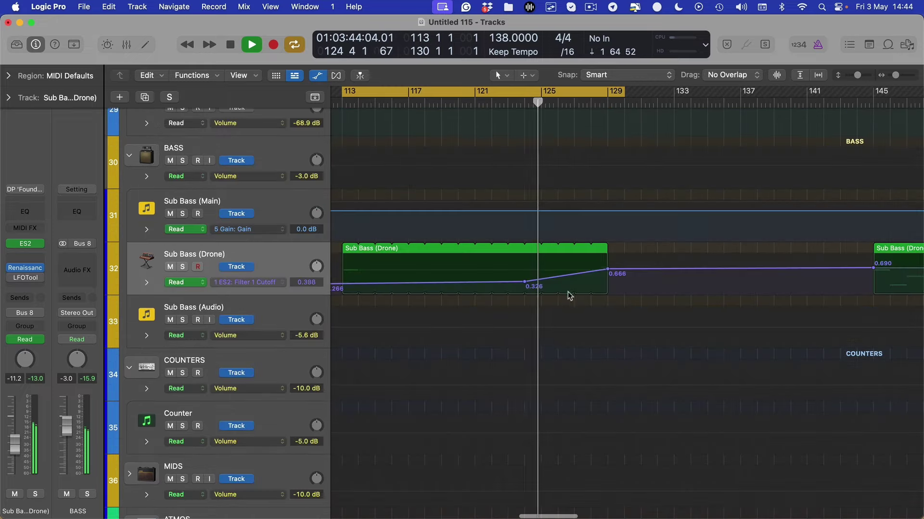
{"action": "left_click_drag", "start_coordinate": [608, 269], "coordinate": [608, 260]}
{"action": "key", "text": "a"}
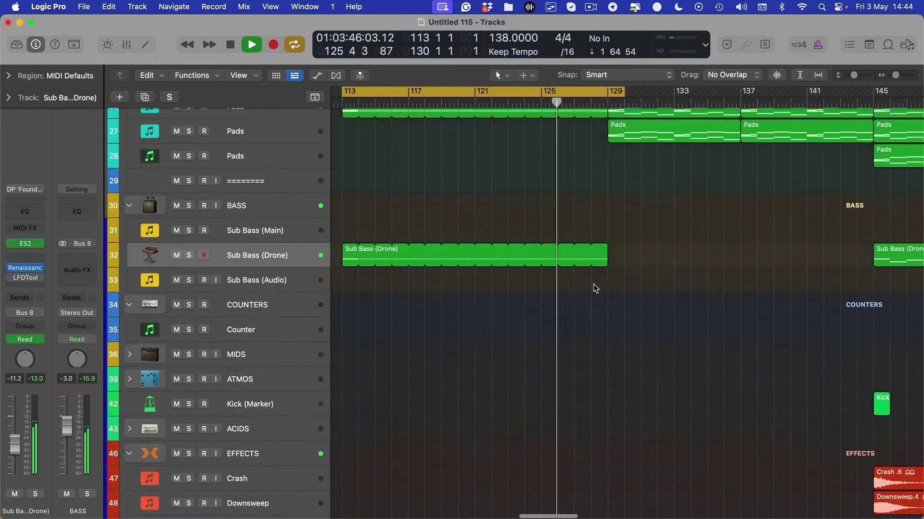
Listen to the cutoff rise through the transition past bar 129 with cycling turned off, and stop playback.
{"action": "scroll", "coordinate": [593, 285], "scroll_direction": "up", "scroll_amount": 10}
{"action": "scroll", "coordinate": [594, 285], "scroll_direction": "down", "scroll_amount": 10}
{"action": "key", "text": "a"}
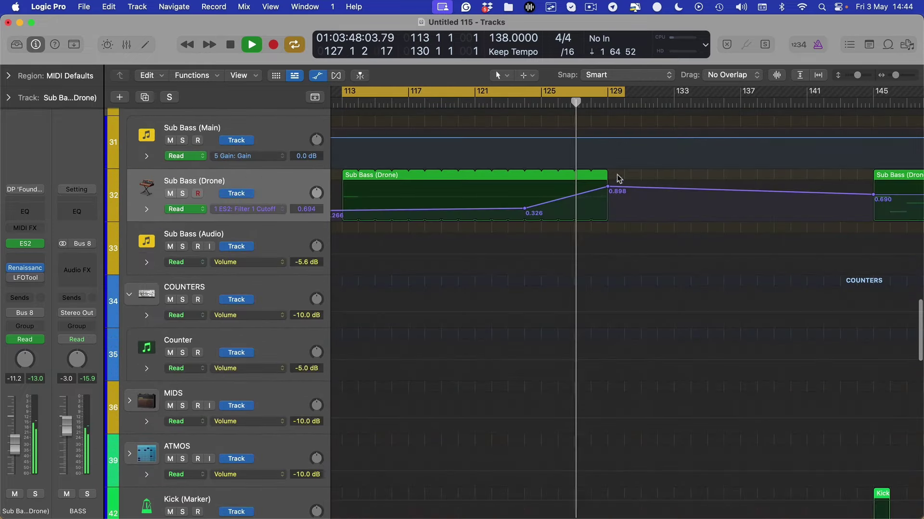
{"action": "key", "text": "c"}
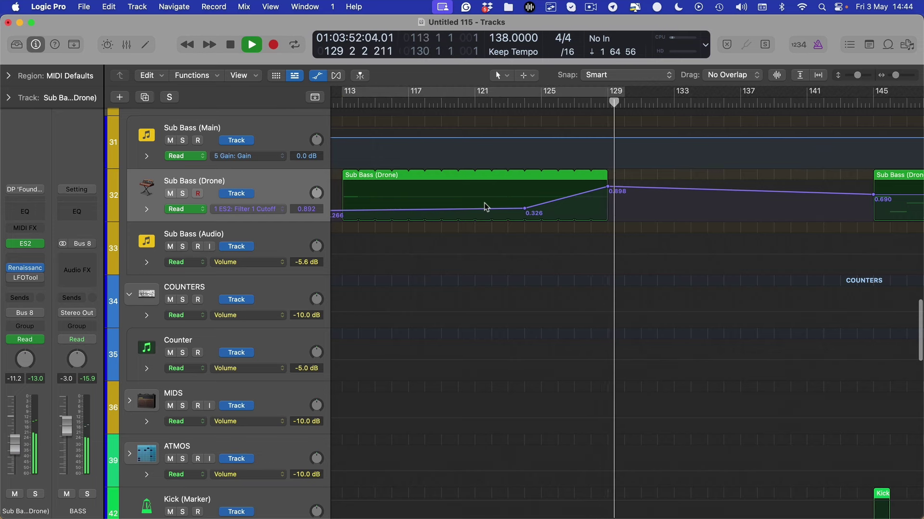
{"action": "key", "text": "space"}
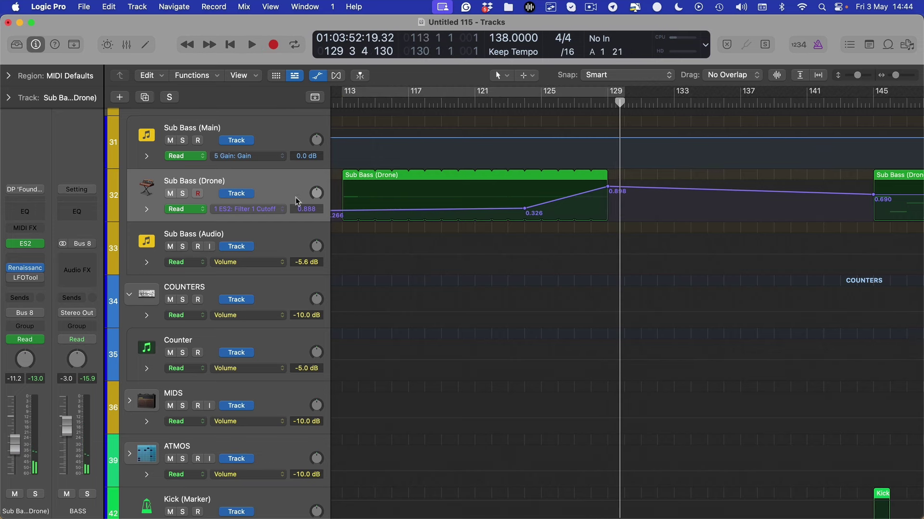
Set the cycle range to bars 113–129, leaving Sub Bass (Drone) unsoloed.
{"action": "scroll", "coordinate": [296, 202], "scroll_direction": "up", "scroll_amount": 3}
{"action": "key", "text": "s"}
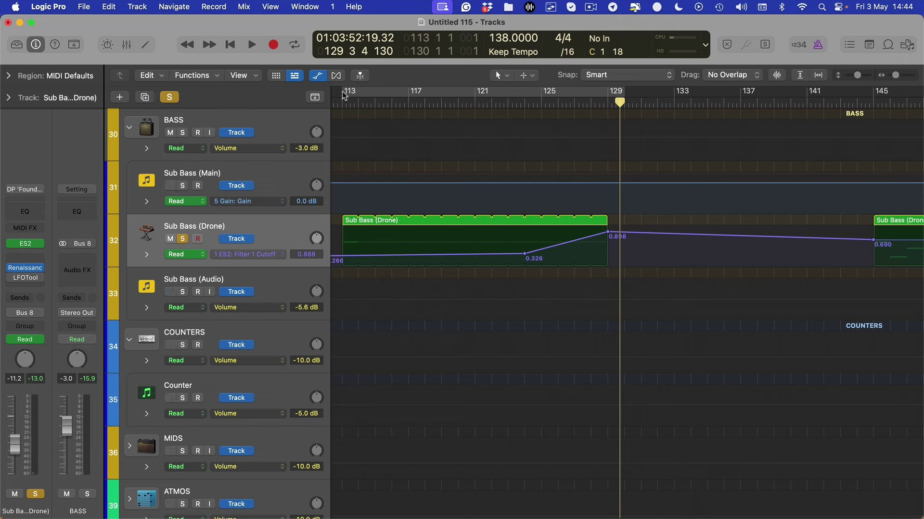
{"action": "left_click_drag", "start_coordinate": [344, 94], "coordinate": [607, 96]}
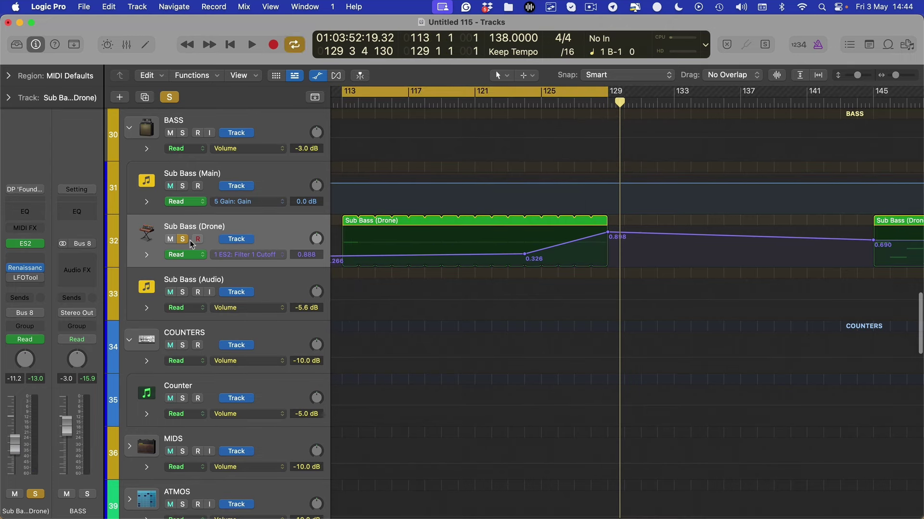
{"action": "key", "text": "s"}
{"action": "key", "text": "a"}
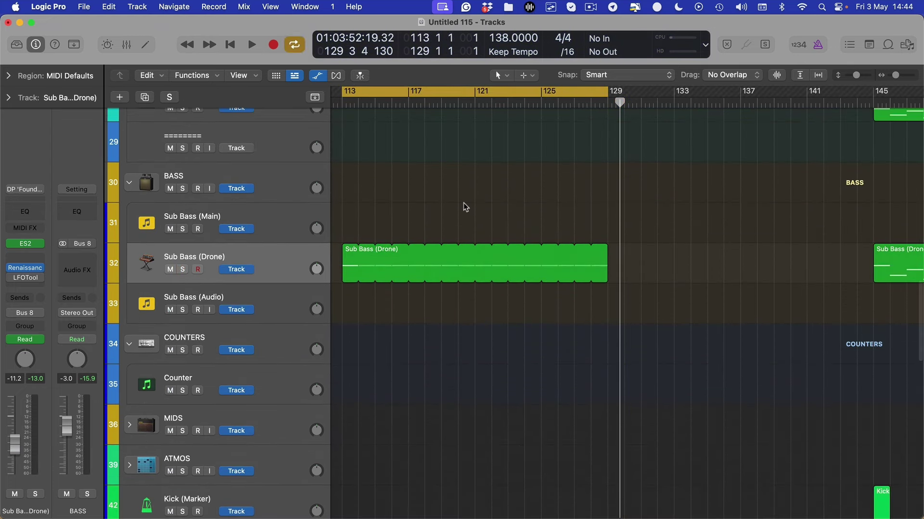
Examine the arrangement across all tracks, from the kicks down to the effects, around bars 97–177.
{"action": "scroll", "coordinate": [465, 208], "scroll_direction": "up", "scroll_amount": 5}
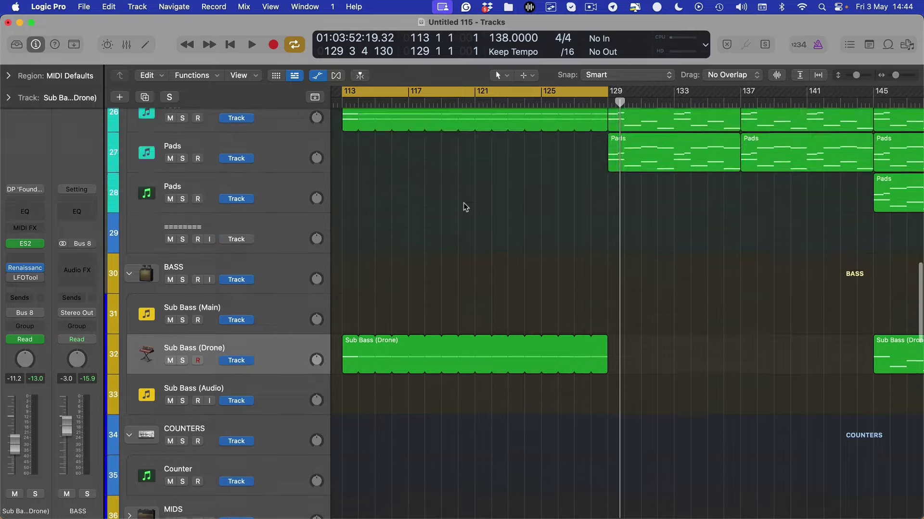
{"action": "scroll", "coordinate": [464, 208], "scroll_direction": "down", "scroll_amount": 10}
{"action": "scroll", "coordinate": [464, 208], "scroll_direction": "up", "scroll_amount": 20}
{"action": "key", "text": "super+Left"}
{"action": "key", "text": "super+Left"}
{"action": "key", "text": "super+Left"}
{"action": "scroll", "coordinate": [464, 209], "scroll_direction": "down", "scroll_amount": 8}
{"action": "scroll", "coordinate": [460, 205], "scroll_direction": "up", "scroll_amount": 15}
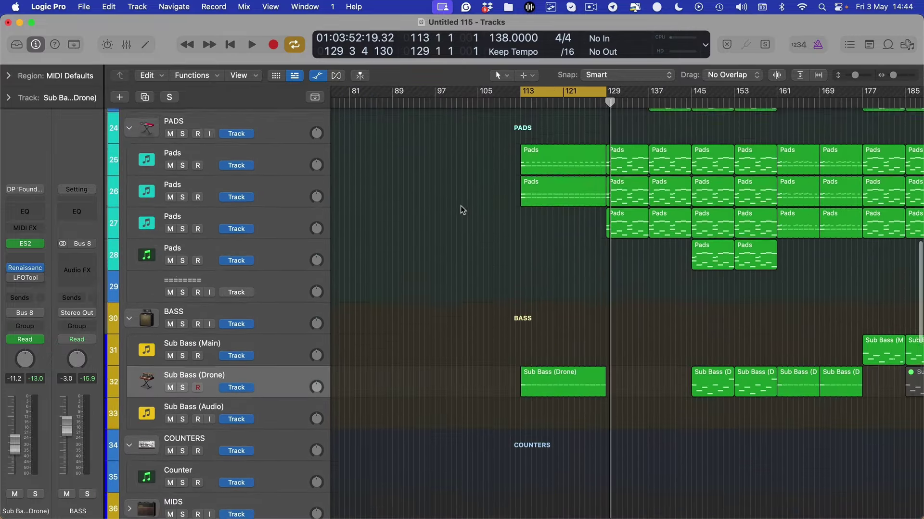
{"action": "scroll", "coordinate": [469, 212], "scroll_direction": "down", "scroll_amount": 4}
{"action": "scroll", "coordinate": [474, 215], "scroll_direction": "down", "scroll_amount": 12}
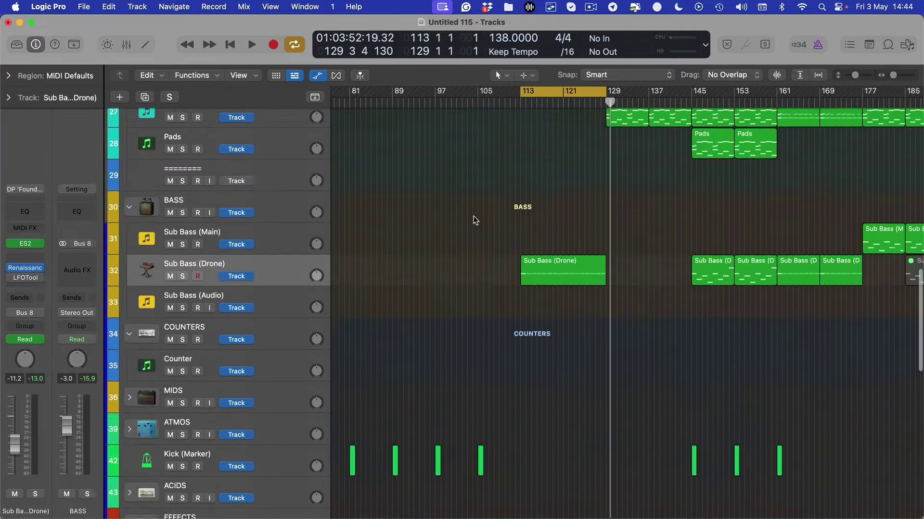
{"action": "scroll", "coordinate": [475, 215], "scroll_direction": "up", "scroll_amount": 10}
{"action": "key", "text": "super+Up"}
{"action": "key", "text": "super+Up"}
{"action": "key", "text": "super+Up"}
{"action": "key", "text": "super+Up"}
{"action": "key", "text": "super+Right"}
{"action": "key", "text": "super+Right"}
{"action": "key", "text": "super+Left"}
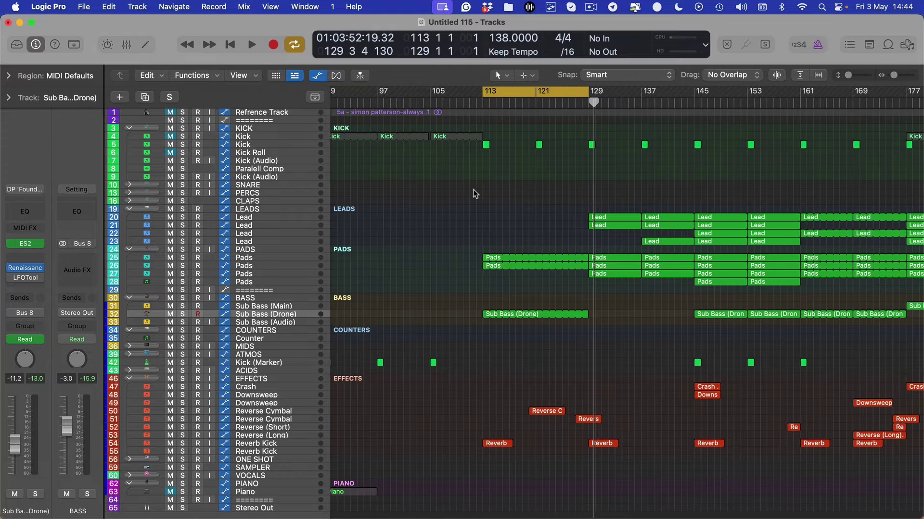
{"action": "key", "text": "super+Down"}
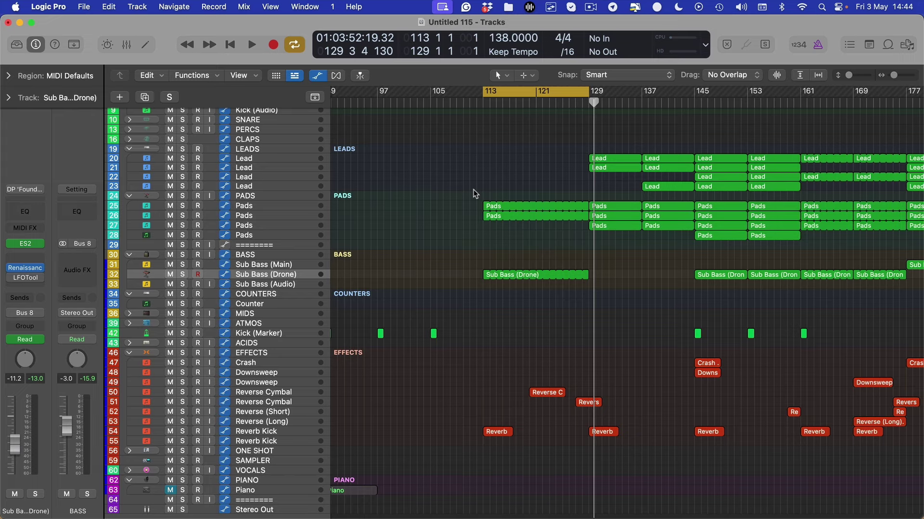
Set the cycle range to bars 113–177 to cover the whole break after the intro kicks.
{"action": "key", "text": "super+Down"}
{"action": "key", "text": "z"}
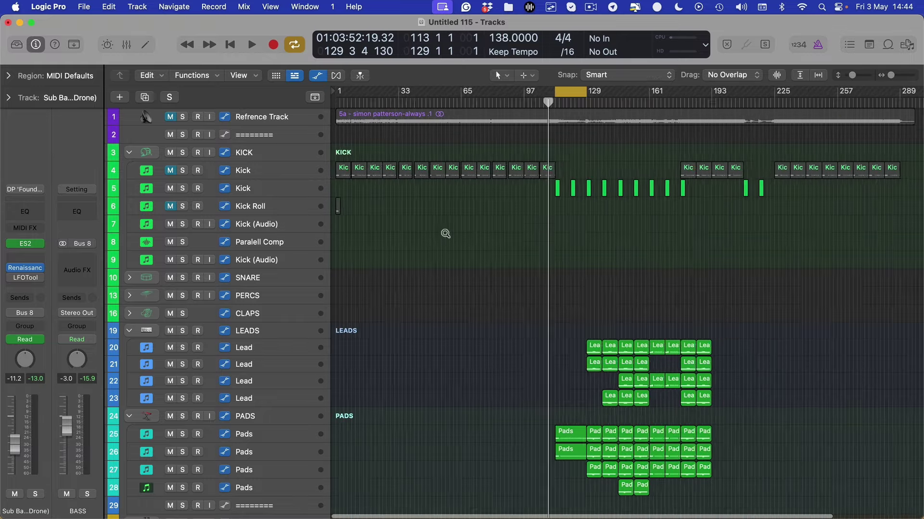
{"action": "left_click", "coordinate": [761, 119]}
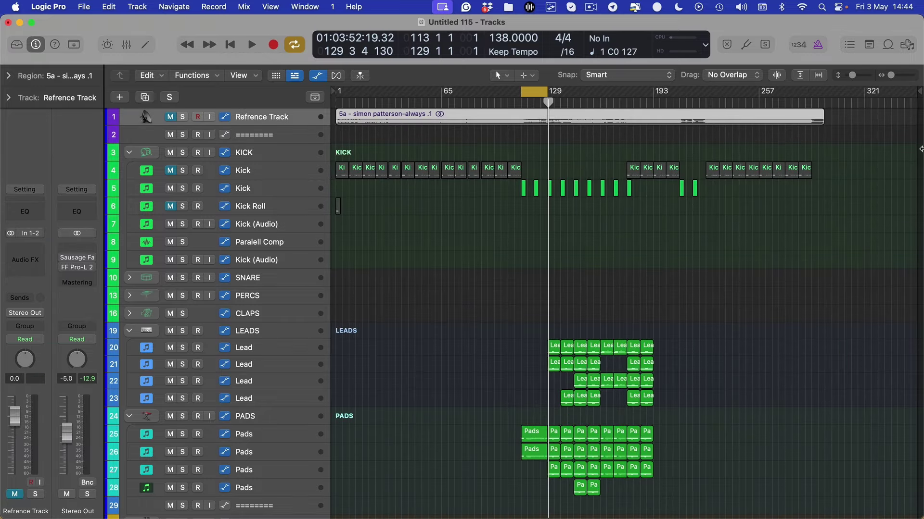
{"action": "left_click_drag", "start_coordinate": [898, 160], "coordinate": [331, 168]}
{"action": "left_click", "coordinate": [369, 121]}
{"action": "key", "text": "super+Right"}
{"action": "left_click_drag", "start_coordinate": [525, 94], "coordinate": [651, 104]}
Examine the leads, pads, sub bass, kick marker and effects regions across bars 113–177.
{"action": "scroll", "coordinate": [524, 293], "scroll_direction": "down", "scroll_amount": 3}
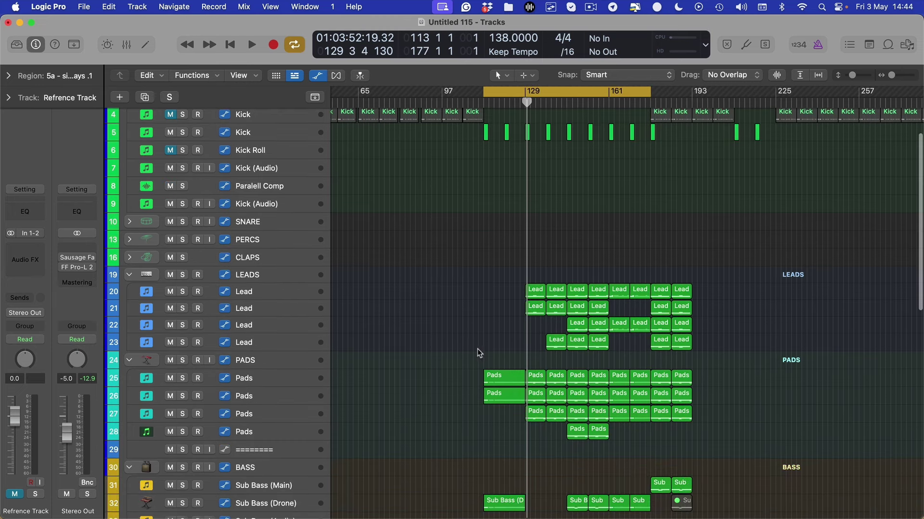
{"action": "scroll", "coordinate": [531, 395], "scroll_direction": "down", "scroll_amount": 5}
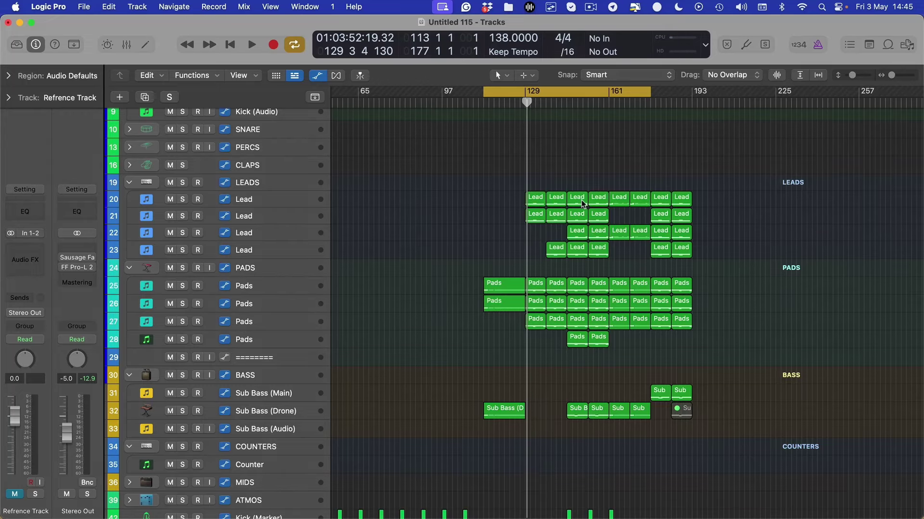
{"action": "scroll", "coordinate": [553, 268], "scroll_direction": "down", "scroll_amount": 8}
{"action": "key", "text": "super+Up"}
{"action": "key", "text": "super+Up"}
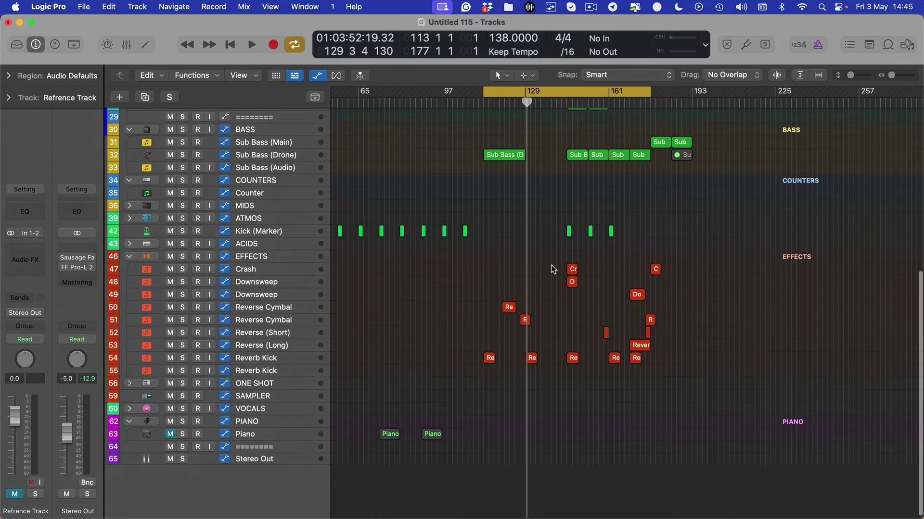
{"action": "scroll", "coordinate": [551, 279], "scroll_direction": "up", "scroll_amount": 5}
{"action": "key", "text": "super+Down"}
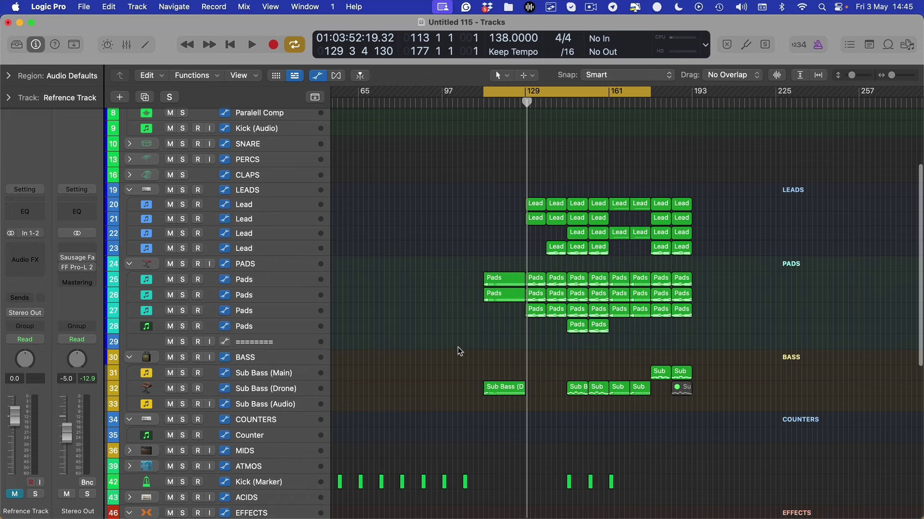
{"action": "scroll", "coordinate": [457, 347], "scroll_direction": "down", "scroll_amount": 8}
{"action": "key", "text": "super+Down"}
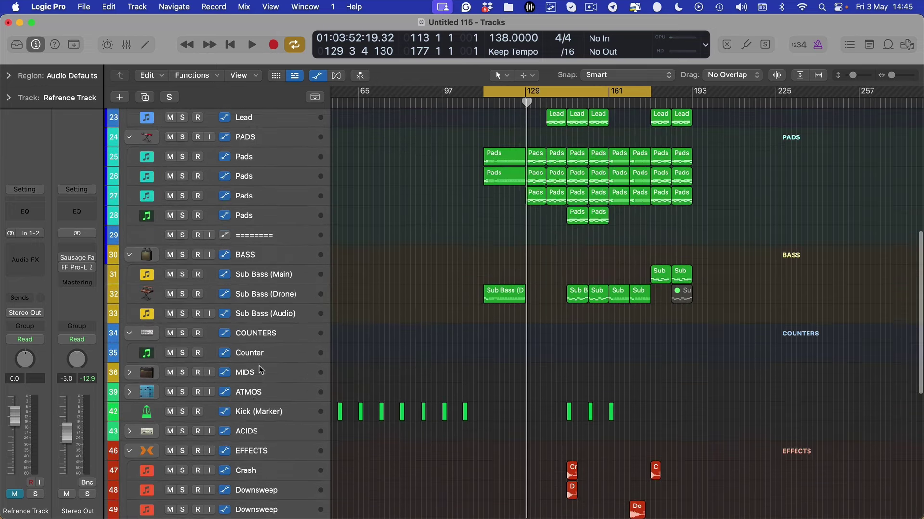
Move the Kick (Marker) track from below ATMOS up to the upper part of the track list.
{"action": "left_click", "coordinate": [255, 408]}
{"action": "scroll", "coordinate": [269, 289], "scroll_direction": "up", "scroll_amount": 8}
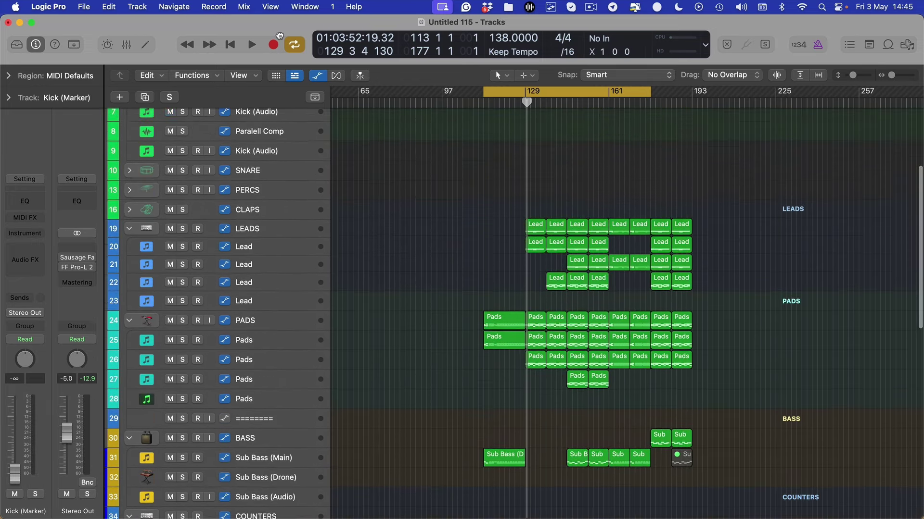
{"action": "left_click_drag", "start_coordinate": [280, 36], "coordinate": [299, 131]}
Set the cycle range to bars 113–129 and play the section from bar 113.
{"action": "scroll", "coordinate": [402, 238], "scroll_direction": "down", "scroll_amount": 4}
{"action": "scroll", "coordinate": [396, 233], "scroll_direction": "up", "scroll_amount": 3}
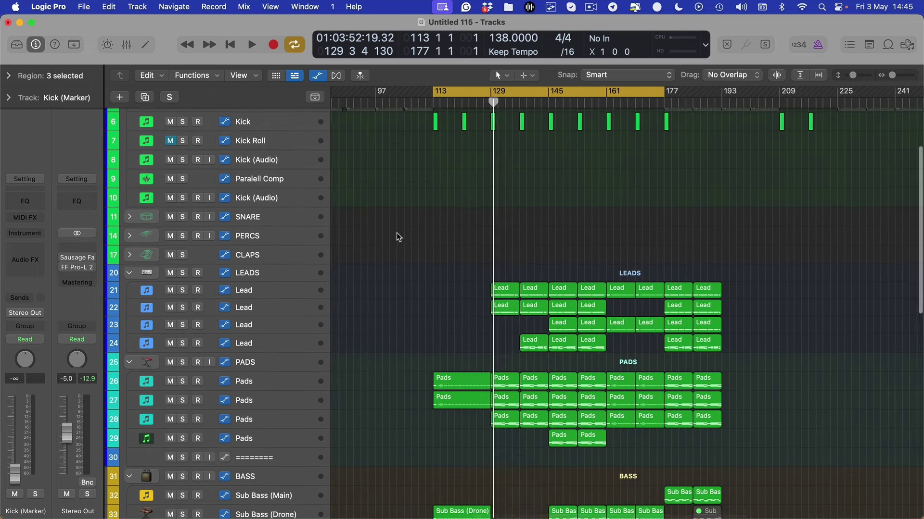
{"action": "scroll", "coordinate": [396, 233], "scroll_direction": "up", "scroll_amount": 3}
{"action": "scroll", "coordinate": [397, 236], "scroll_direction": "right", "scroll_amount": 4}
{"action": "scroll", "coordinate": [346, 264], "scroll_direction": "up", "scroll_amount": 3}
{"action": "scroll", "coordinate": [384, 289], "scroll_direction": "left", "scroll_amount": 3}
{"action": "left_click", "coordinate": [417, 169]}
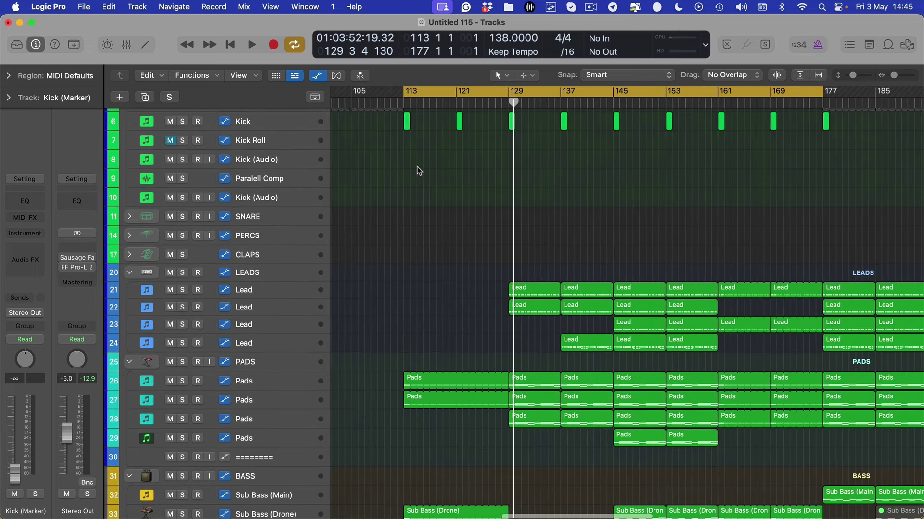
{"action": "left_click_drag", "start_coordinate": [414, 90], "coordinate": [511, 124]}
{"action": "key", "text": "space"}
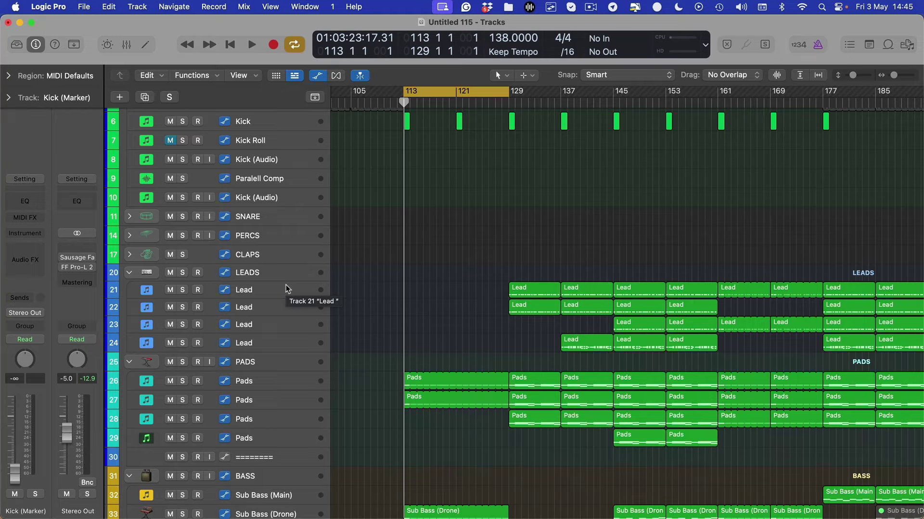
Delete the two long Pads regions at bars 113–129 on the first two Pads tracks.
{"action": "scroll", "coordinate": [385, 324], "scroll_direction": "down", "scroll_amount": 10}
{"action": "left_click_drag", "start_coordinate": [407, 305], "coordinate": [431, 224]}
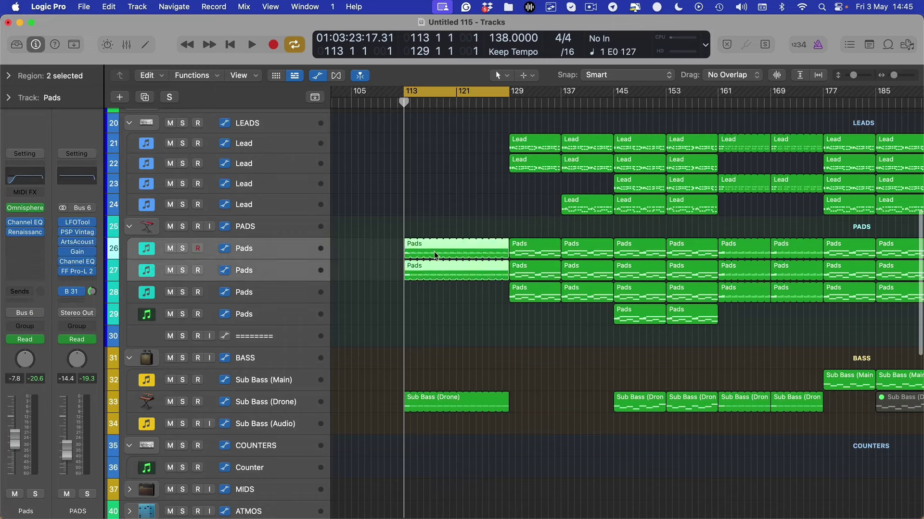
{"action": "left_click_drag", "start_coordinate": [448, 324], "coordinate": [387, 190]}
{"action": "key", "text": "Delete"}
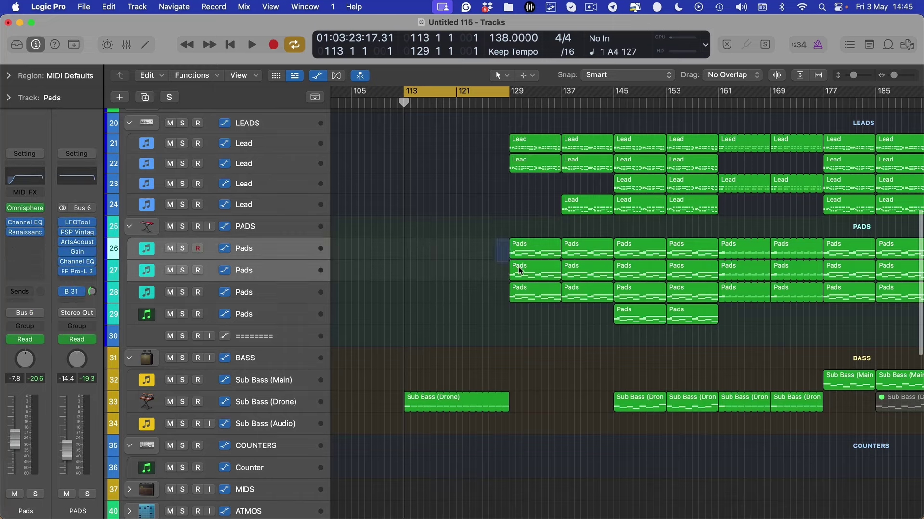
Copy the bar 129 regions of the first two Pads tracks to bar 113 and repeat their first bar up to bar 129.
{"action": "left_click_drag", "start_coordinate": [519, 270], "coordinate": [425, 267]}
{"action": "key", "text": "super+Right"}
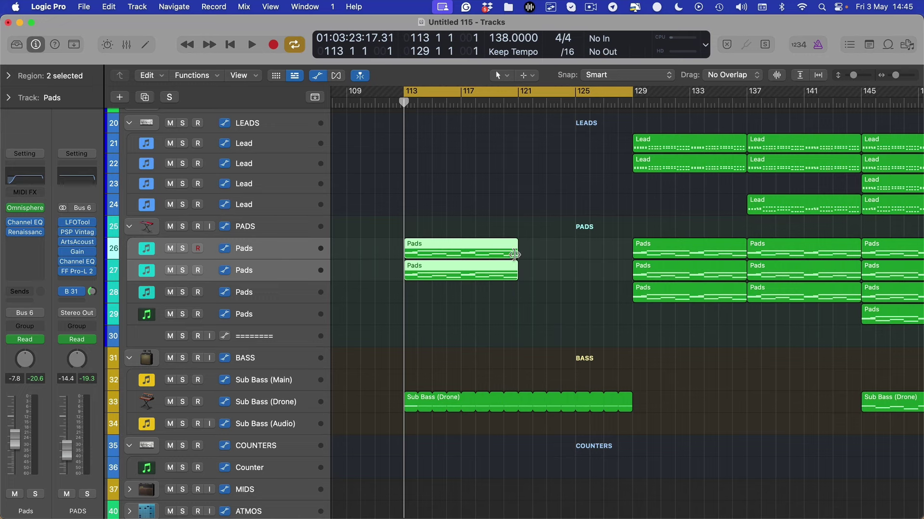
{"action": "left_click_drag", "start_coordinate": [514, 253], "coordinate": [759, 257]}
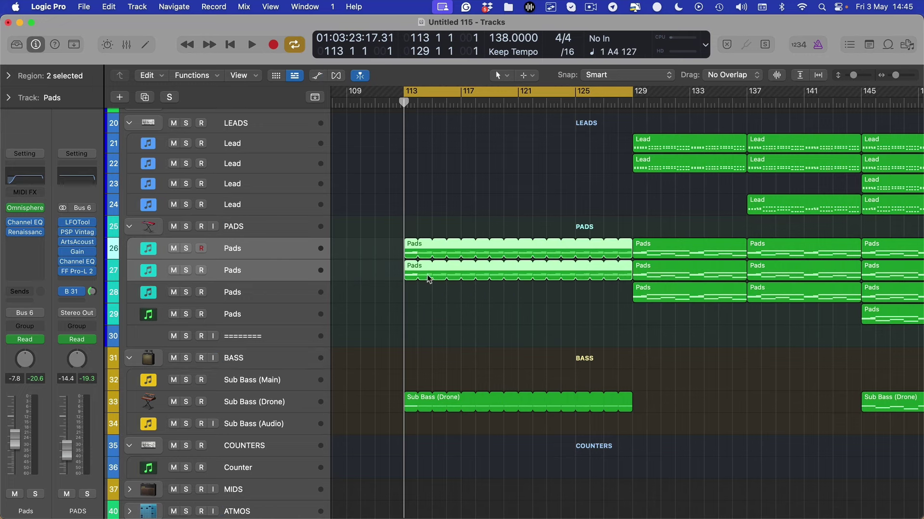
In the first pad region's bar 113, extend the first upper note to the full bar and delete the short note following it.
{"action": "double_click", "coordinate": [409, 243]}
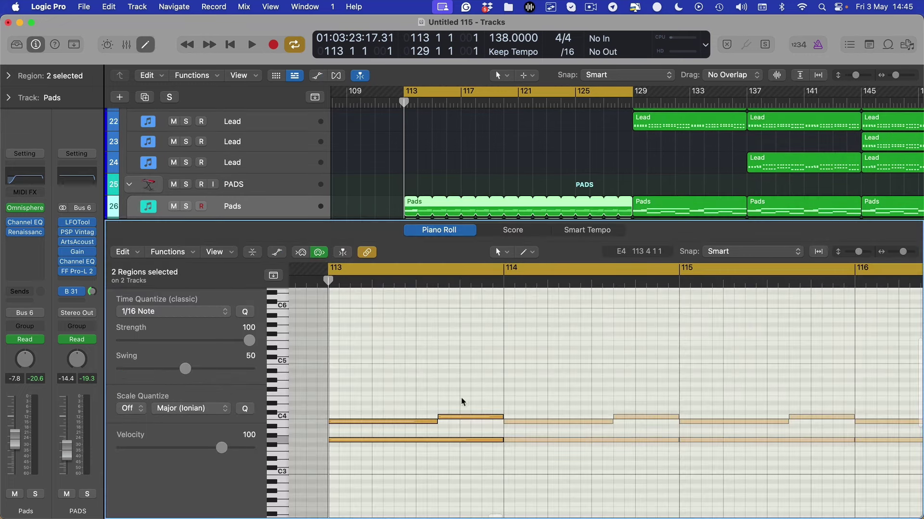
{"action": "left_click_drag", "start_coordinate": [433, 423], "coordinate": [501, 423]}
{"action": "left_click", "coordinate": [499, 417]}
{"action": "key", "text": "Delete"}
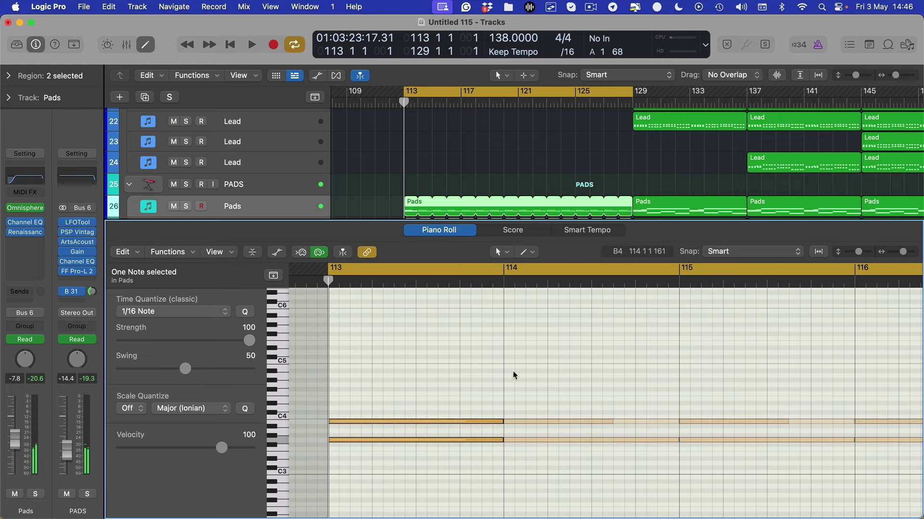
{"action": "key", "text": "p"}
Play the section from bar 113 and toggle the mute of the PADS stack to compare.
{"action": "left_click", "coordinate": [230, 181]}
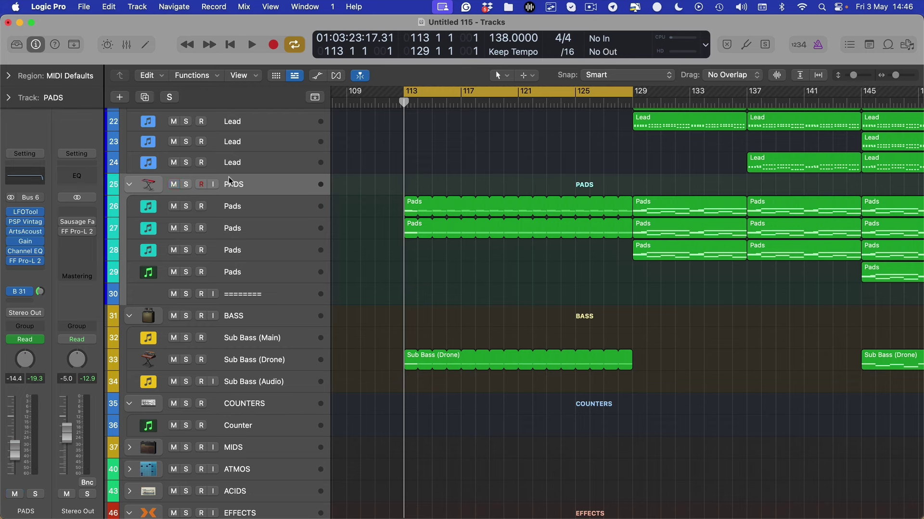
{"action": "key", "text": "space"}
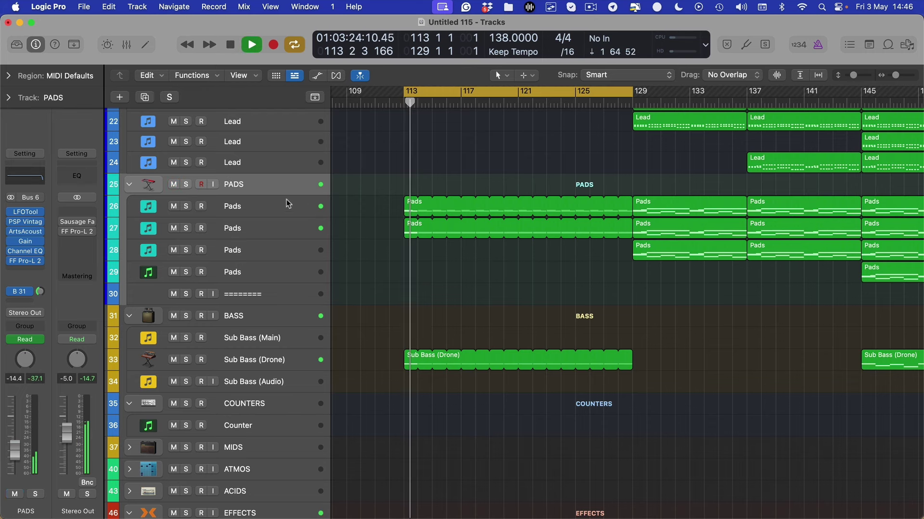
{"action": "key", "text": "space"}
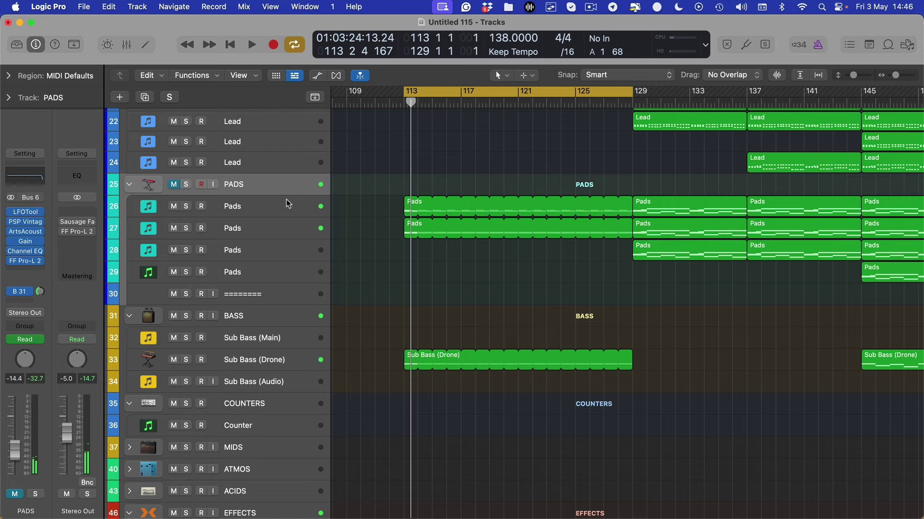
{"action": "key", "text": "ctrl+m"}
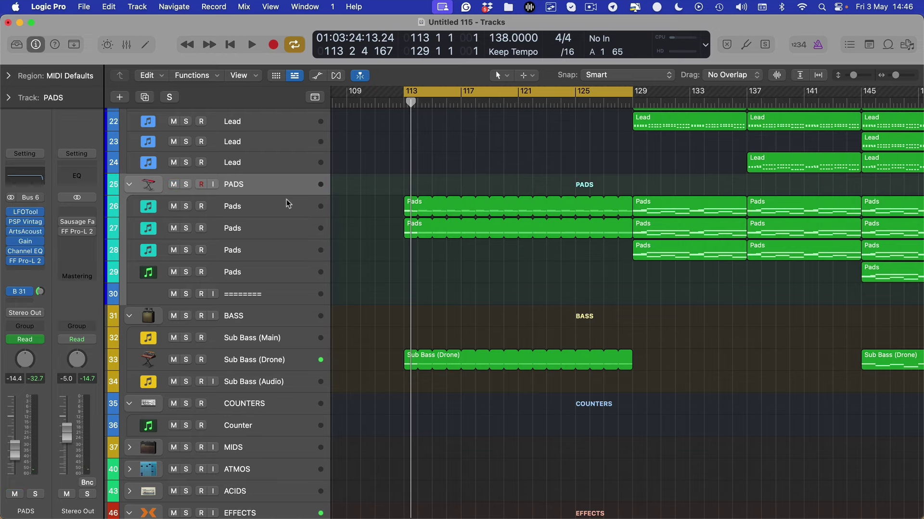
Show the automation of Sub Bass (Drone) and lower its Filter 1 Cutoff point before bar 113 to about 0.21.
{"action": "scroll", "coordinate": [305, 269], "scroll_direction": "down", "scroll_amount": 5}
{"action": "scroll", "coordinate": [406, 282], "scroll_direction": "up", "scroll_amount": 10}
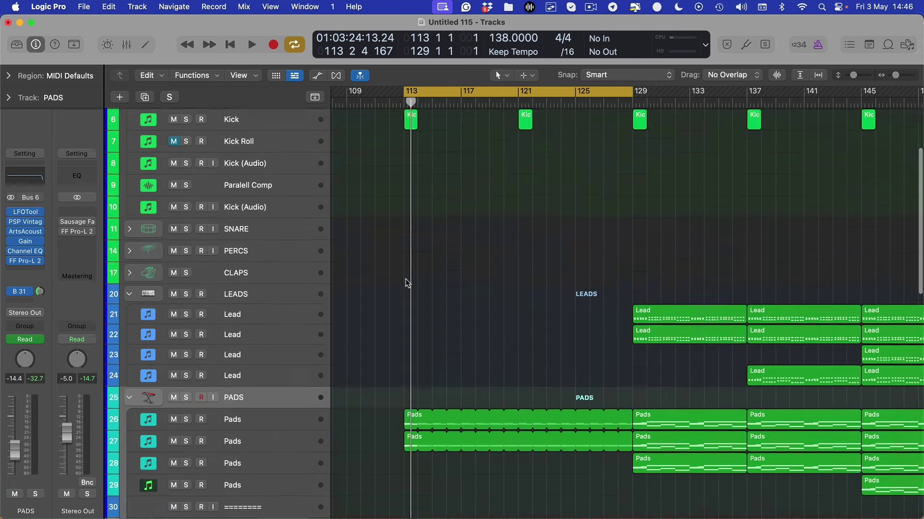
{"action": "scroll", "coordinate": [418, 278], "scroll_direction": "down", "scroll_amount": 8}
{"action": "scroll", "coordinate": [439, 240], "scroll_direction": "up", "scroll_amount": 5}
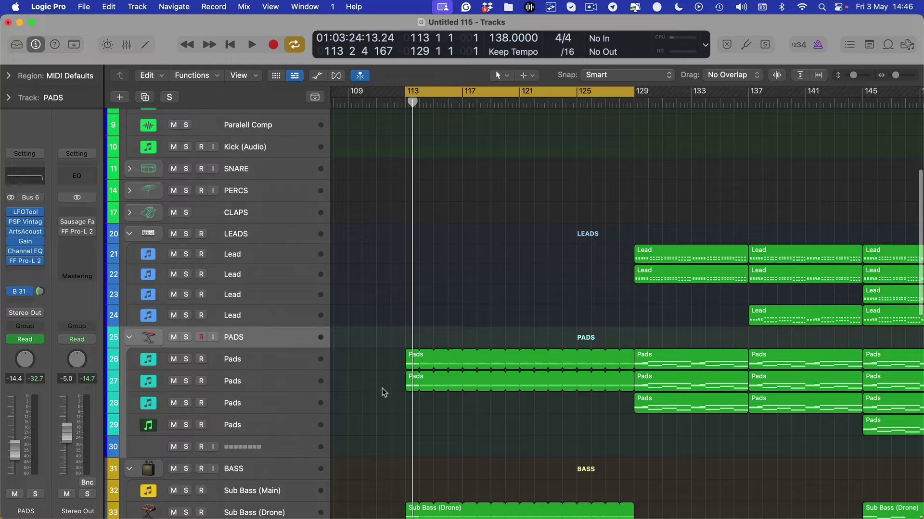
{"action": "scroll", "coordinate": [383, 393], "scroll_direction": "down", "scroll_amount": 5}
{"action": "left_click", "coordinate": [243, 325]}
{"action": "key", "text": "a"}
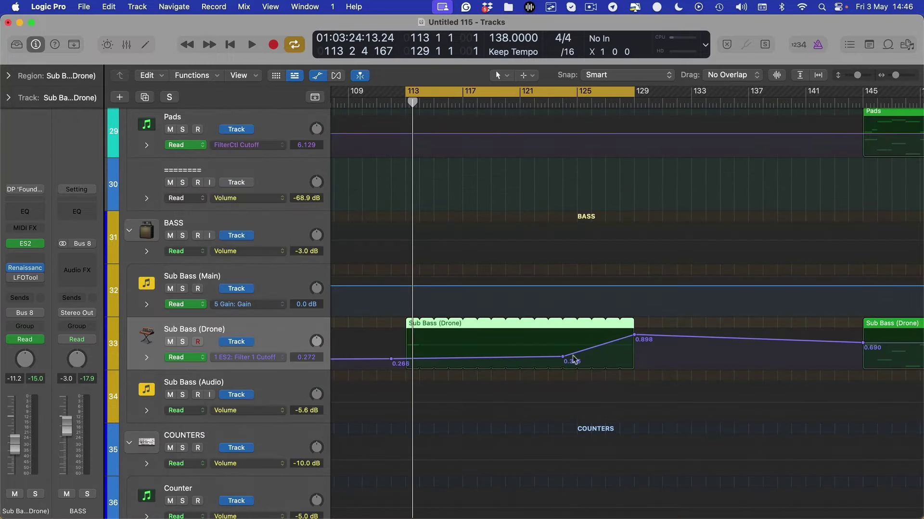
{"action": "left_click_drag", "start_coordinate": [394, 368], "coordinate": [394, 369]}
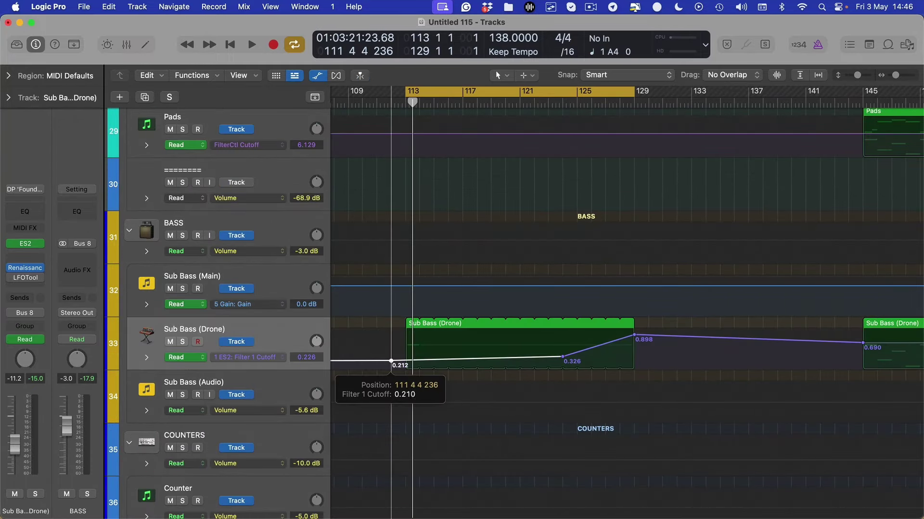
Move the 0.326 Filter 1 Cutoff point of Sub Bass (Drone) to bar 125 and raise the bar 129 point to 1.000.
{"action": "scroll", "coordinate": [516, 363], "scroll_direction": "right", "scroll_amount": 3}
{"action": "key", "text": "super+Right"}
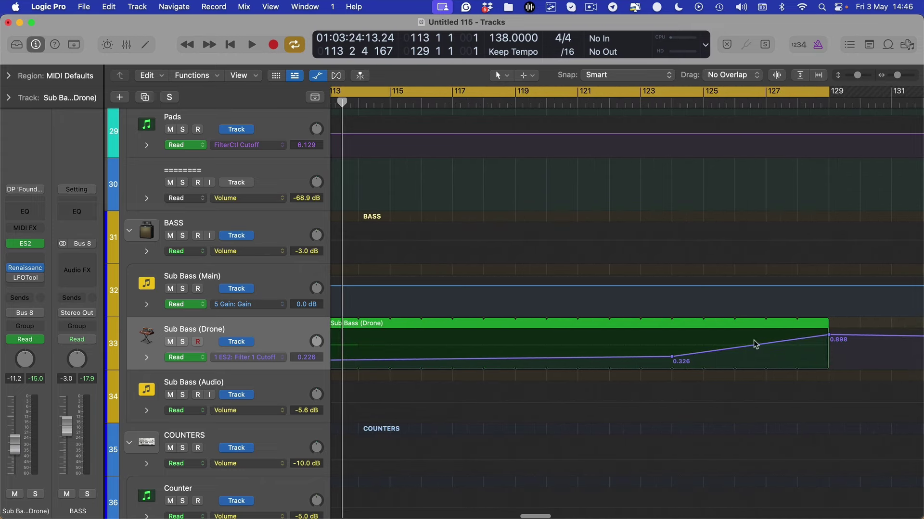
{"action": "left_click_drag", "start_coordinate": [674, 366], "coordinate": [703, 365]}
{"action": "scroll", "coordinate": [743, 351], "scroll_direction": "right", "scroll_amount": 4}
{"action": "scroll", "coordinate": [742, 351], "scroll_direction": "right", "scroll_amount": 2}
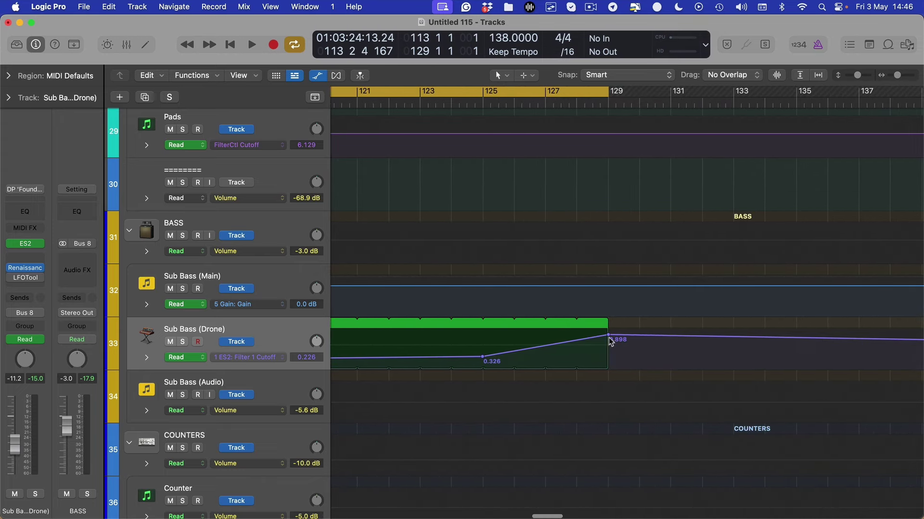
{"action": "left_click", "coordinate": [609, 336]}
{"action": "key", "text": "a"}
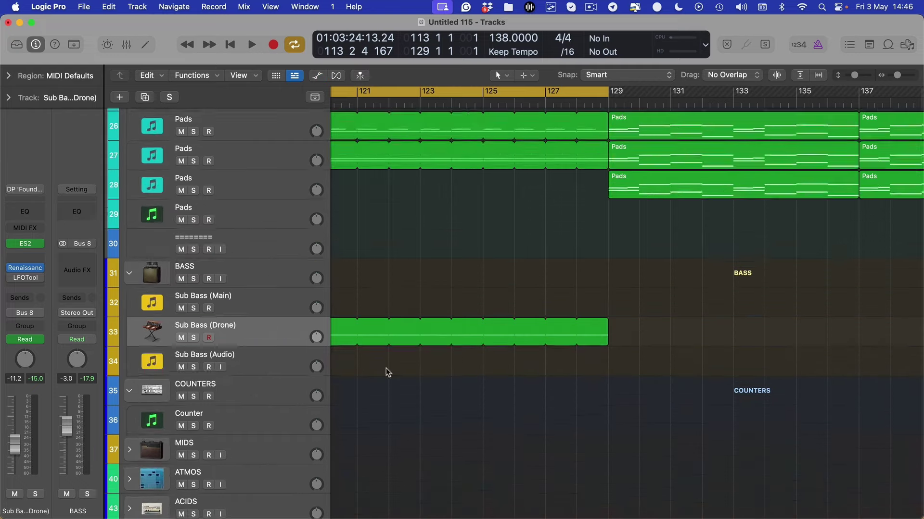
Automate the ES2 oscillator 3 semitones of Sub Bass (Drone), falling from −12 at bar 127 to −36 at bar 129.
{"action": "left_click", "coordinate": [33, 245]}
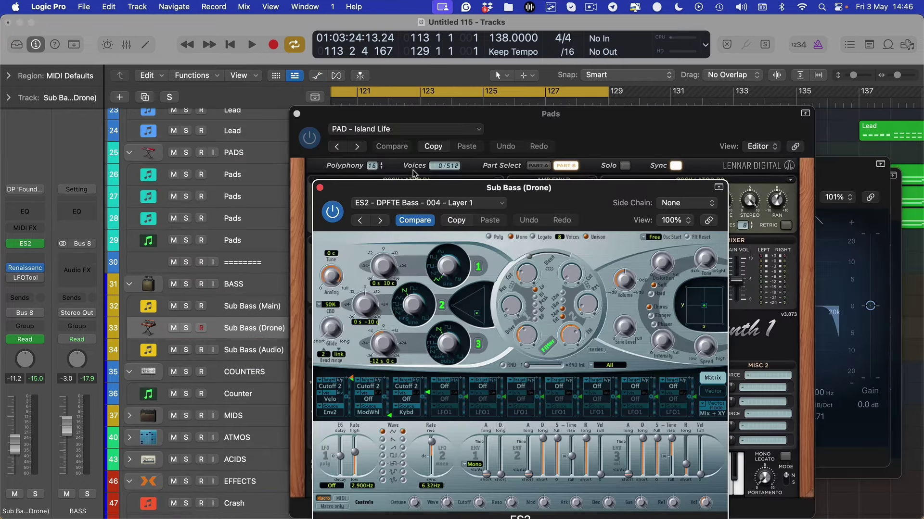
{"action": "left_click_drag", "start_coordinate": [393, 195], "coordinate": [416, 126]}
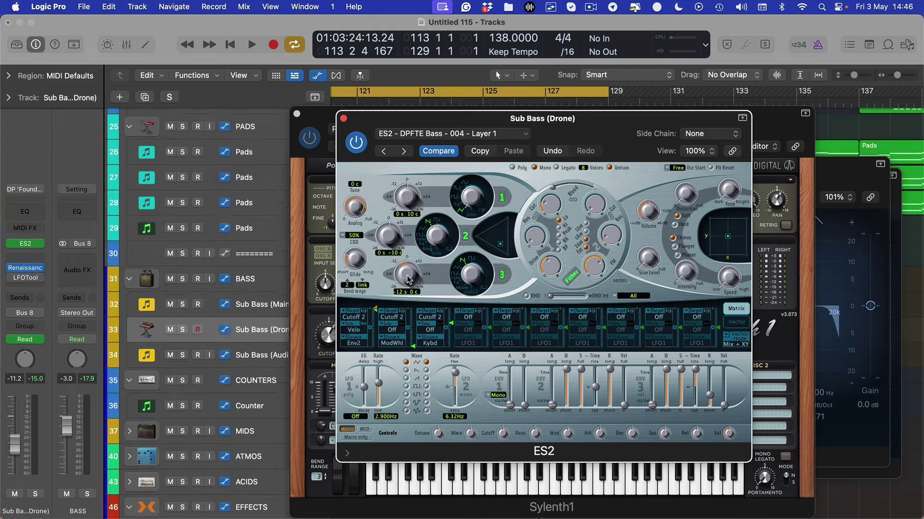
{"action": "key", "text": "a"}
{"action": "key", "text": "v"}
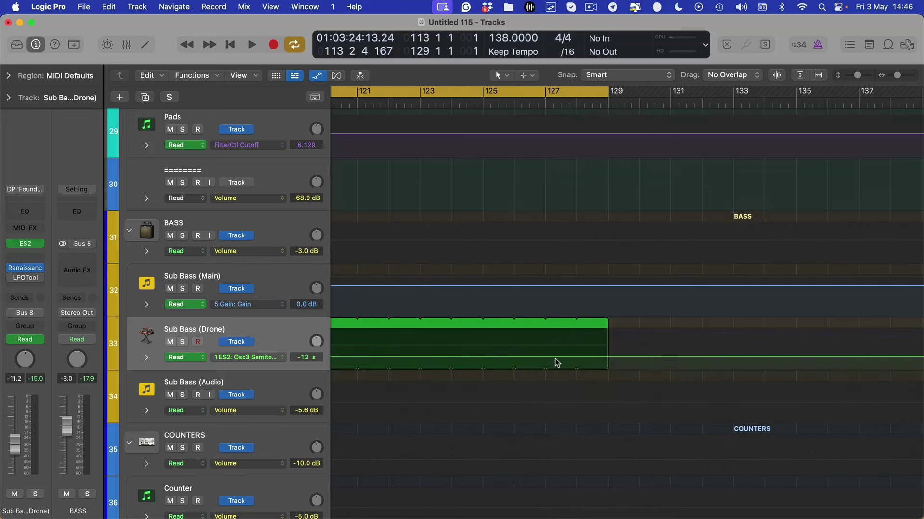
{"action": "mouse_move", "coordinate": [543, 356]}
{"action": "left_mouse_down"}
{"action": "mouse_move", "coordinate": [606, 359]}
{"action": "mouse_move", "coordinate": [546, 374]}
{"action": "left_mouse_up"}
{"action": "left_click", "coordinate": [545, 369]}
Set the cycle range to bars 125–133 and play through the pitch fall into bar 129.
{"action": "left_click", "coordinate": [472, 91]}
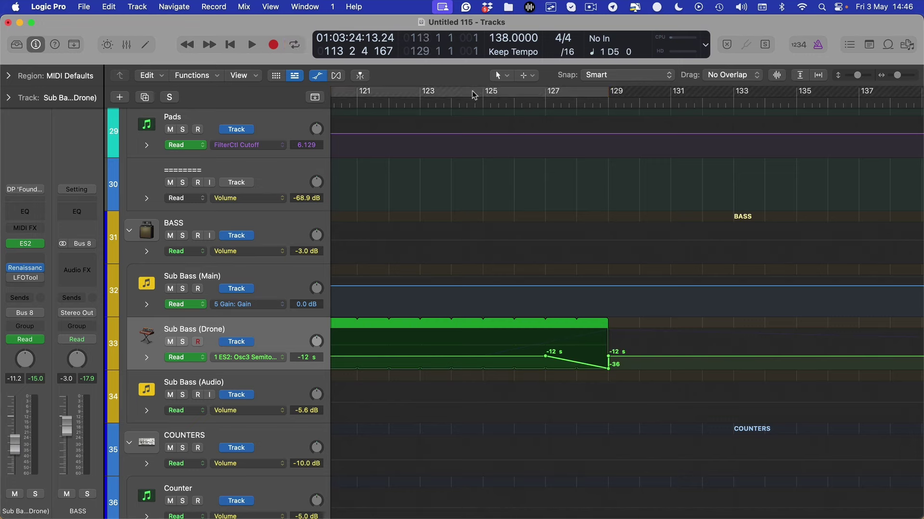
{"action": "left_click_drag", "start_coordinate": [475, 92], "coordinate": [716, 202]}
{"action": "key", "text": "space"}
{"action": "key", "text": "a"}
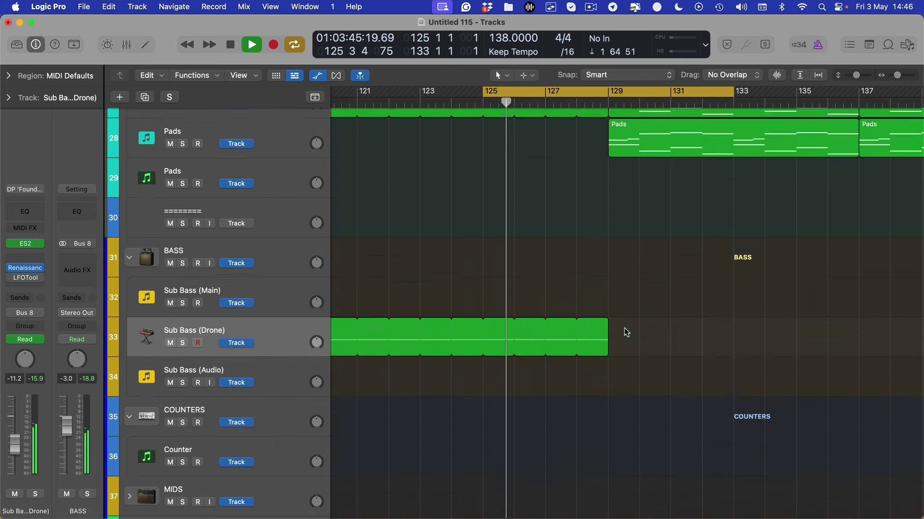
{"action": "key", "text": "a"}
Move the return of the oscillator 3 semitone automation to −12 to about bar 131.5, stop playback and show the Filter 1 Cutoff lane.
{"action": "left_click", "coordinate": [686, 356]}
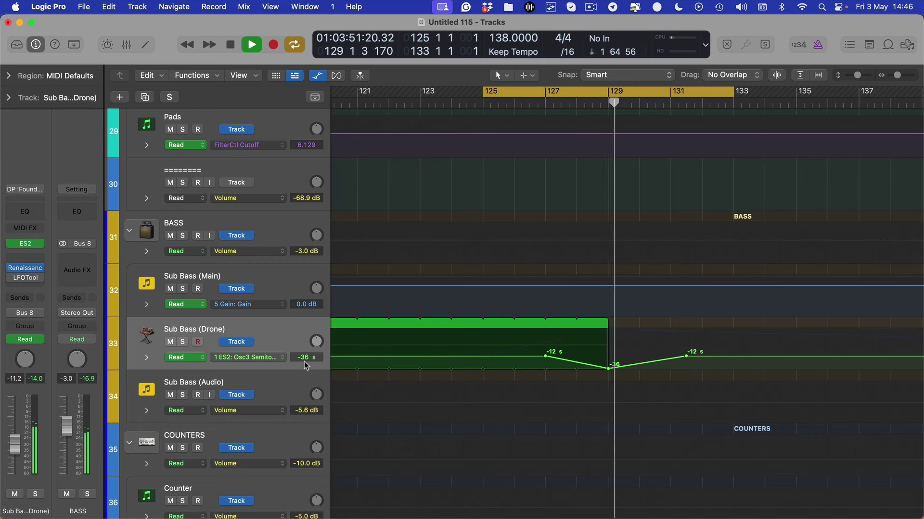
{"action": "key", "text": "space"}
{"action": "left_click", "coordinate": [146, 358]}
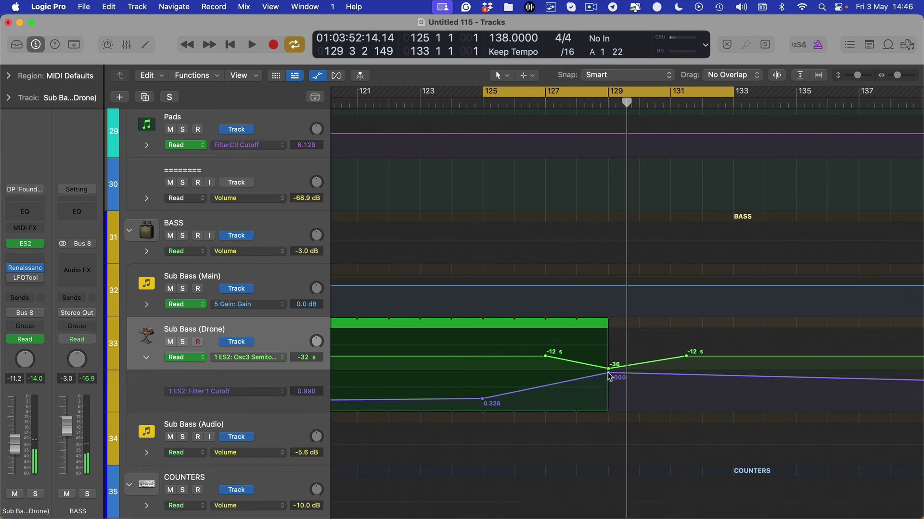
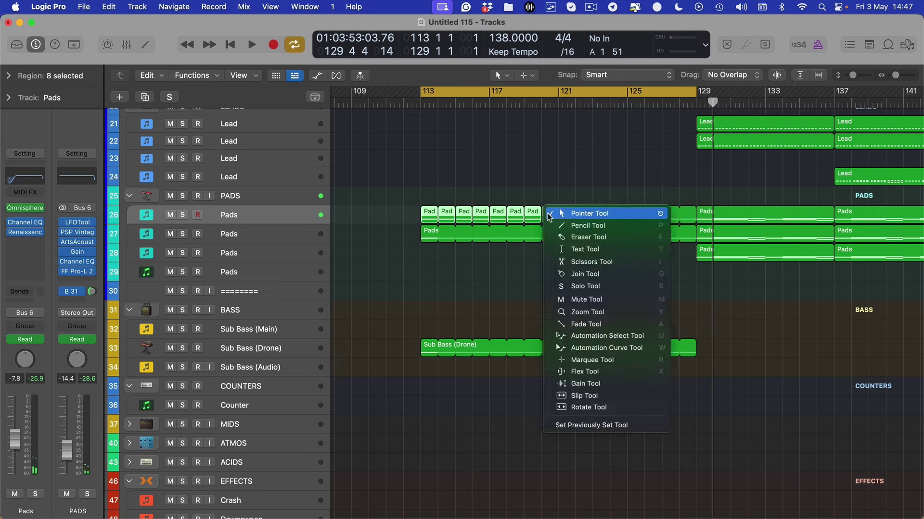
Join the one-bar track 26 Pads regions at bars 113–121 and cut the Pads region on track 27 at bar 114.
{"action": "key", "text": "j"}
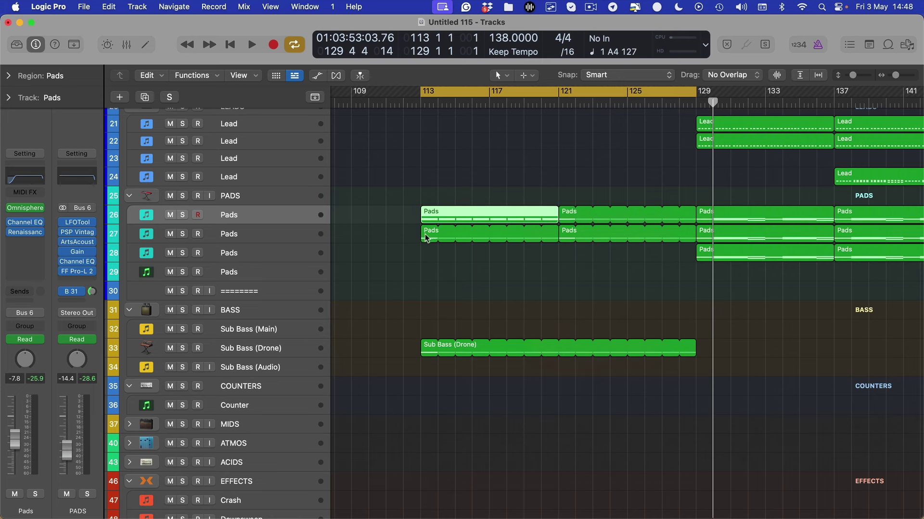
{"action": "left_click", "coordinate": [440, 245]}
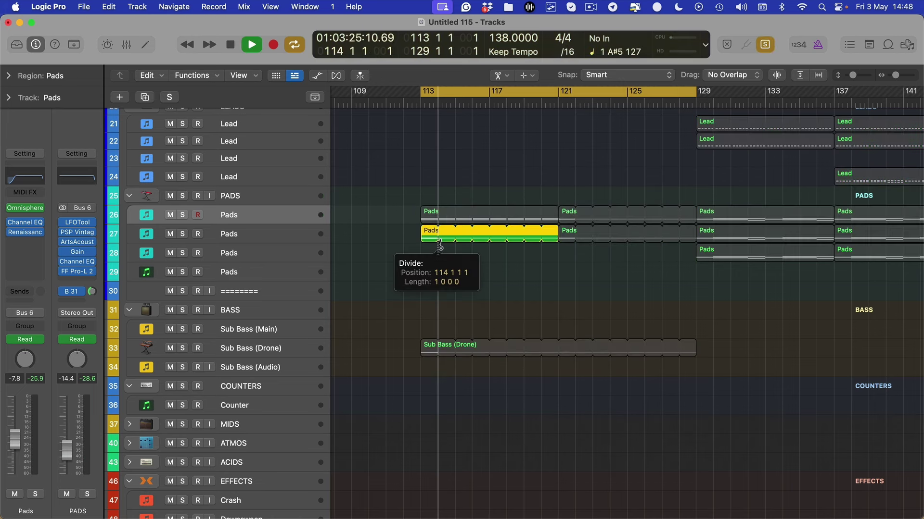
{"action": "left_click", "coordinate": [457, 244]}
{"action": "key", "text": "t"}
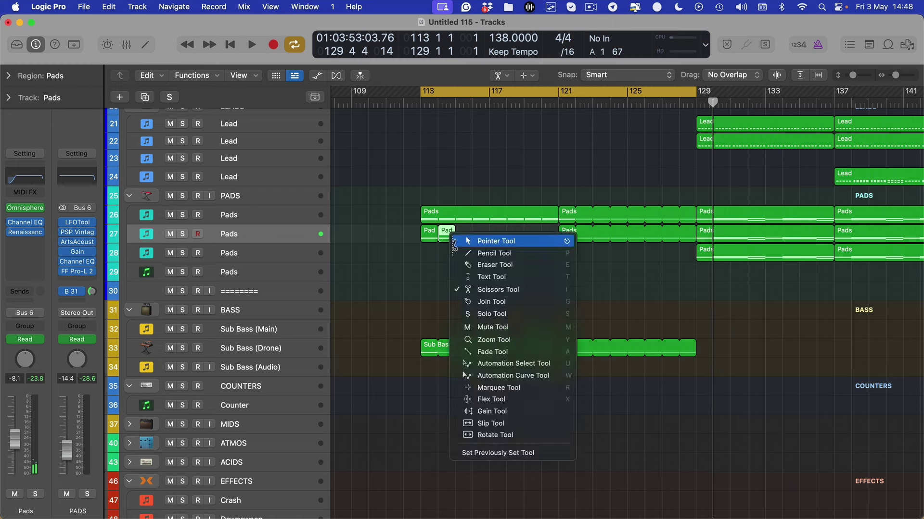
{"action": "left_click", "coordinate": [415, 240]}
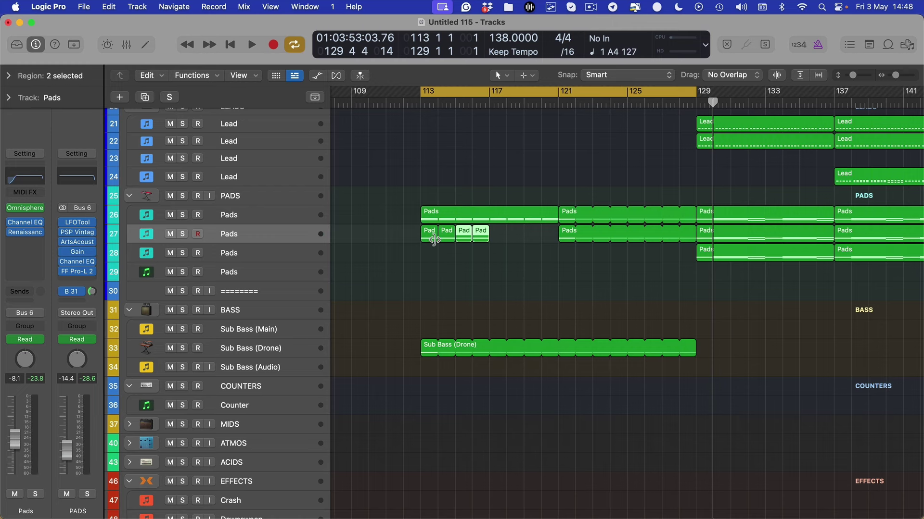
Fill bars 113–121 of track 27 with the one-bar Pads regions and join them into a single region.
{"action": "key", "text": "t"}
{"action": "key", "text": "j"}
{"action": "left_click_drag", "start_coordinate": [387, 240], "coordinate": [556, 239]}
{"action": "left_click", "coordinate": [554, 244]}
{"action": "key", "text": "t"}
{"action": "key", "text": "t"}
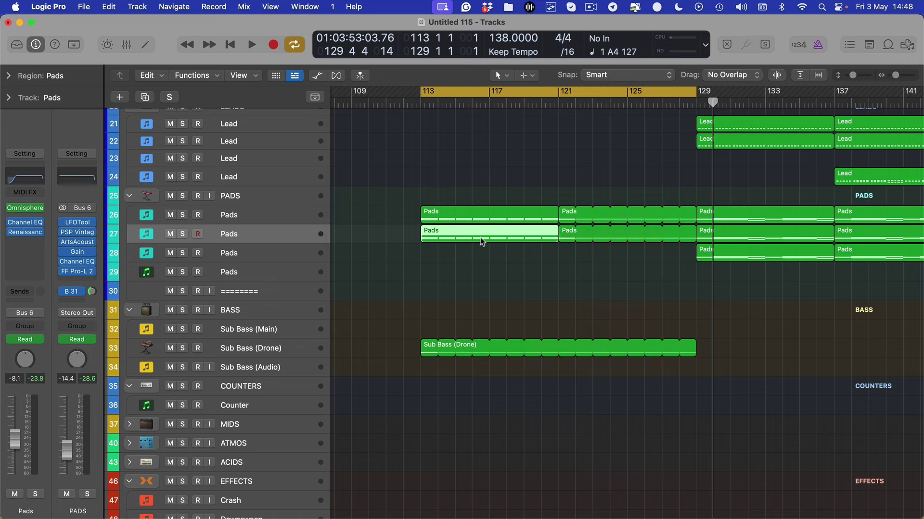
Join the repeated notes in the track 27 Pads region at bars 113–121 into two sustained notes.
{"action": "double_click", "coordinate": [474, 241]}
{"action": "key", "text": "super+a"}
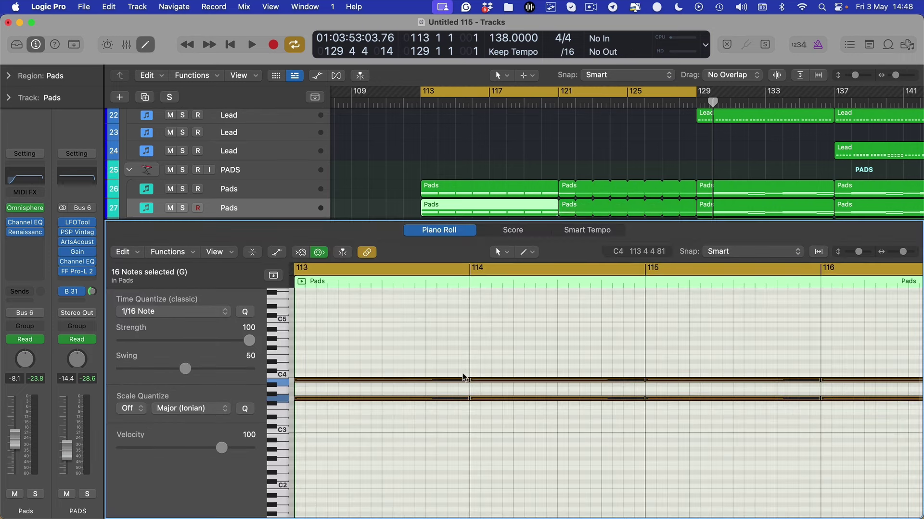
{"action": "key", "text": "t"}
{"action": "key", "text": "g"}
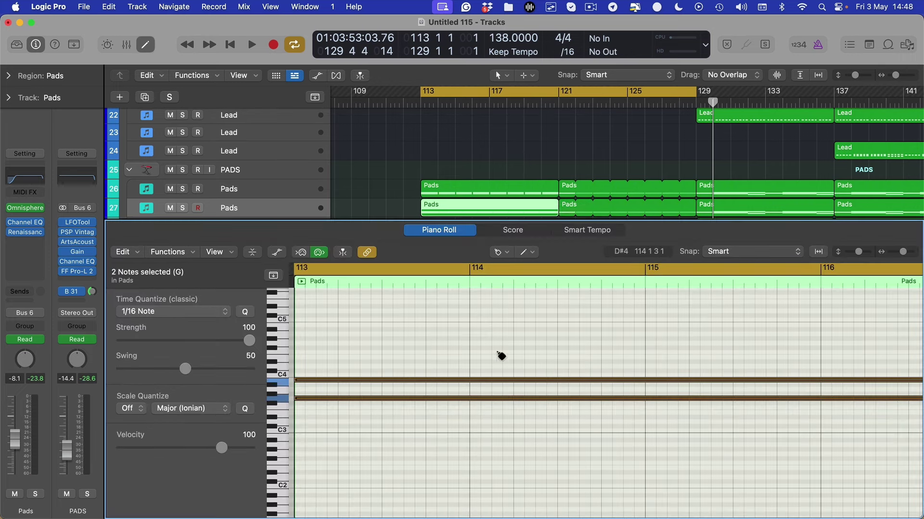
Join the repeated notes of the track 26 Pads region at bar 113 into two sustained notes and close the note editor.
{"action": "left_click", "coordinate": [432, 194]}
{"action": "left_click", "coordinate": [440, 342]}
{"action": "key", "text": "super+a"}
{"action": "left_click", "coordinate": [462, 382]}
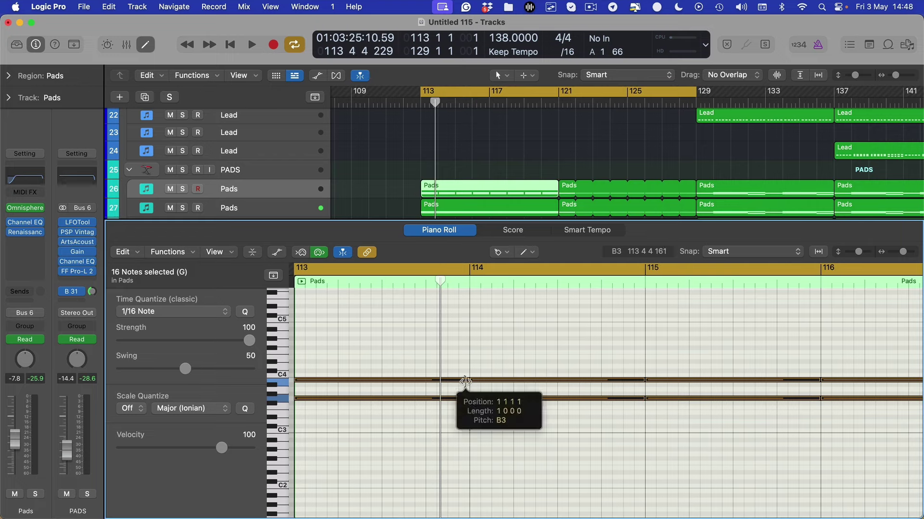
{"action": "key", "text": "e"}
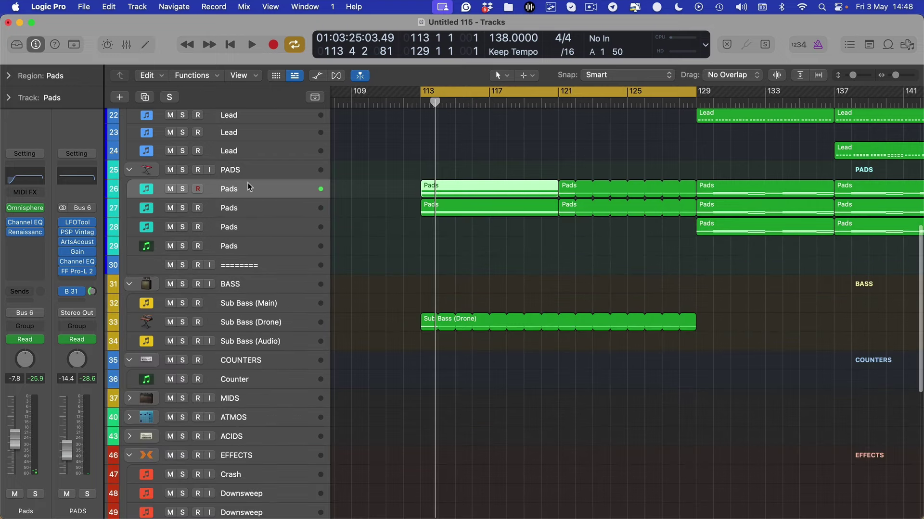
Set the cycle range to bars 113–117.
{"action": "left_click", "coordinate": [504, 92]}
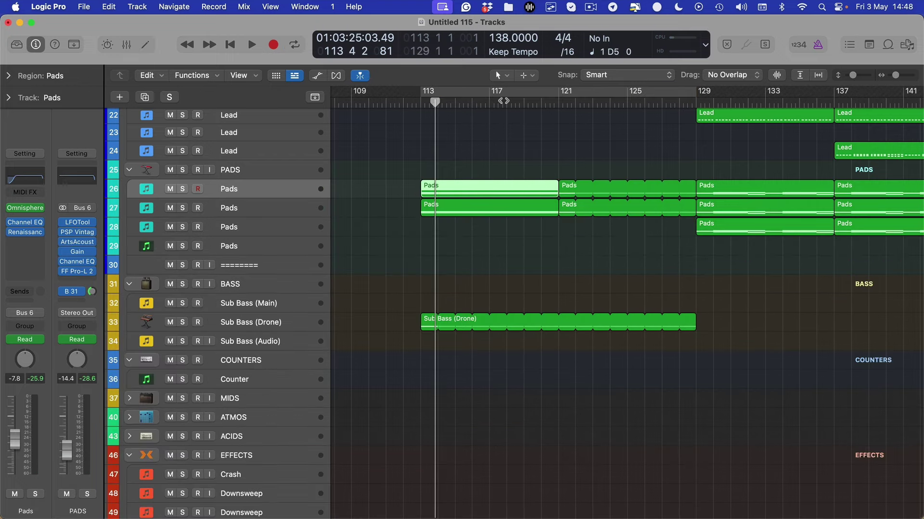
{"action": "key", "text": "super+Right"}
{"action": "left_click_drag", "start_coordinate": [437, 95], "coordinate": [531, 104]}
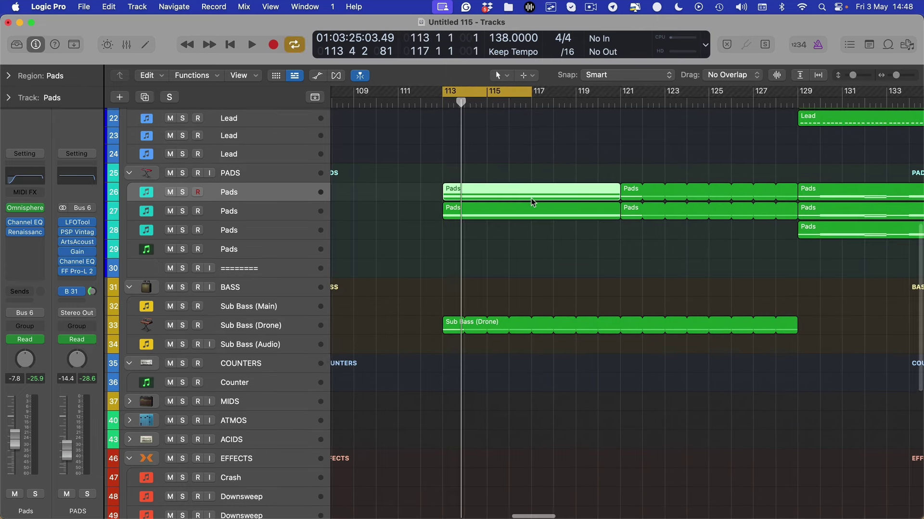
Split the track 26 Pads region at bar 117, splitting the notes that cross the cut, and return to the Pointer tool.
{"action": "key", "text": "t"}
{"action": "key", "text": "i"}
{"action": "left_click", "coordinate": [531, 198]}
{"action": "key", "text": "Escape"}
{"action": "key", "text": "t"}
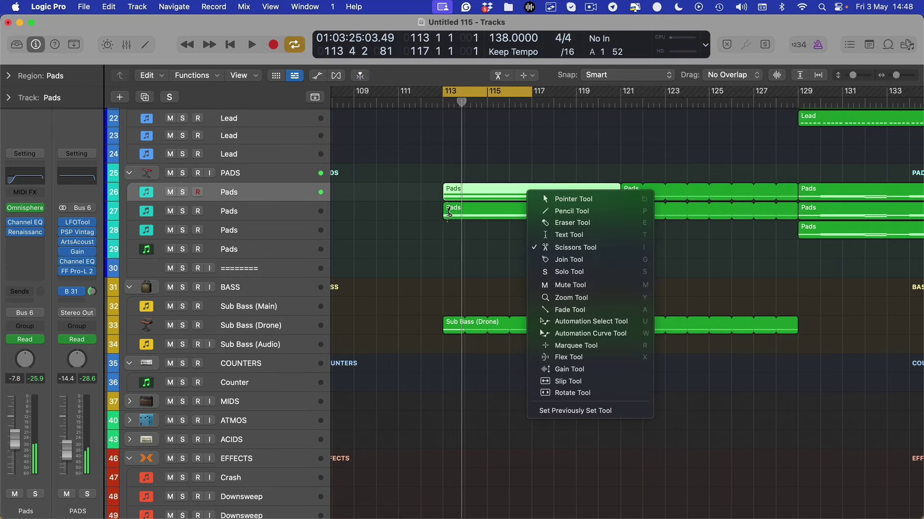
{"action": "key", "text": "t"}
{"action": "key", "text": "t"}
{"action": "key", "text": "i"}
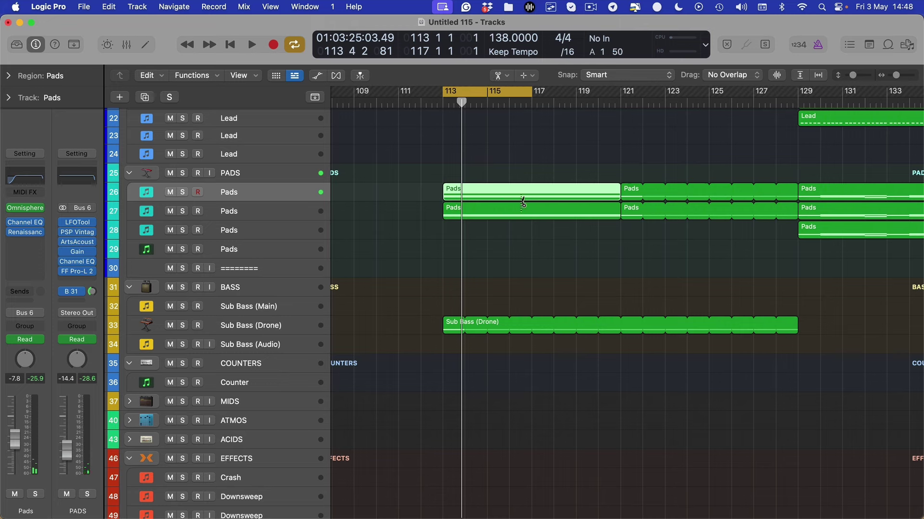
{"action": "left_click_drag", "start_coordinate": [518, 197], "coordinate": [532, 198]}
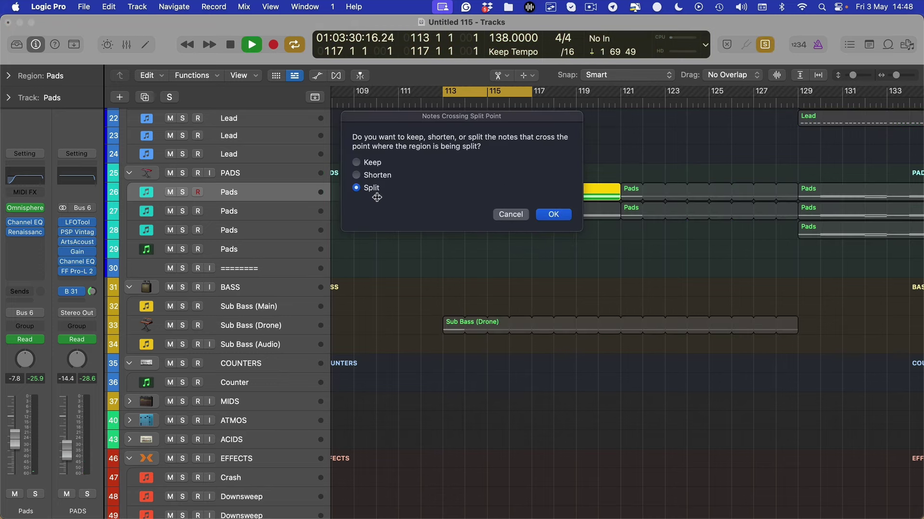
{"action": "key", "text": "Return"}
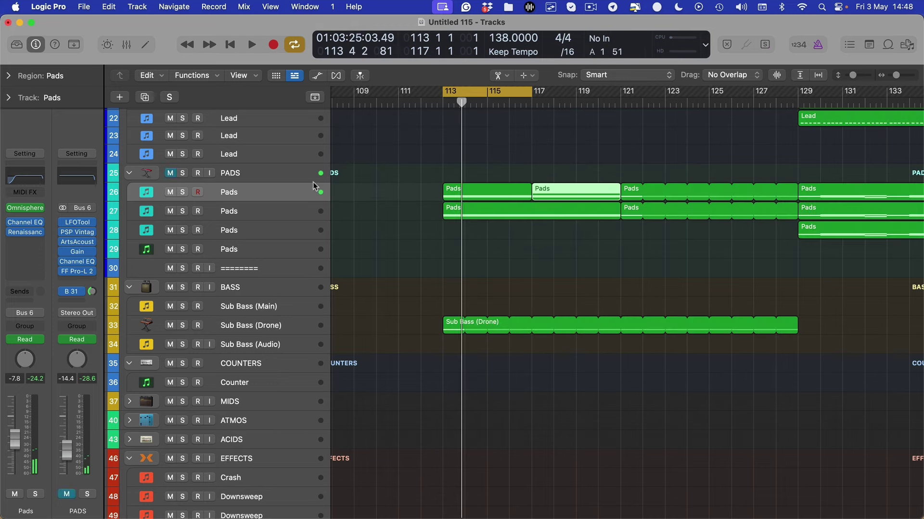
{"action": "key", "text": "t"}
{"action": "key", "text": "t"}
{"action": "key", "text": "t"}
{"action": "key", "text": "t"}
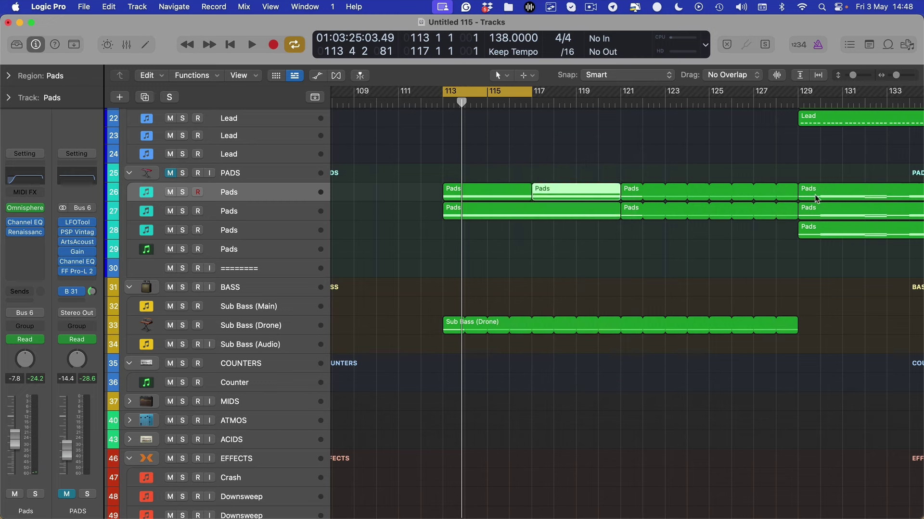
Examine the upper melody notes of the track 26 Pads region at bar 129 in the Piano Roll, auditioning them.
{"action": "left_click", "coordinate": [826, 197]}
{"action": "key", "text": "p"}
{"action": "key", "text": "t"}
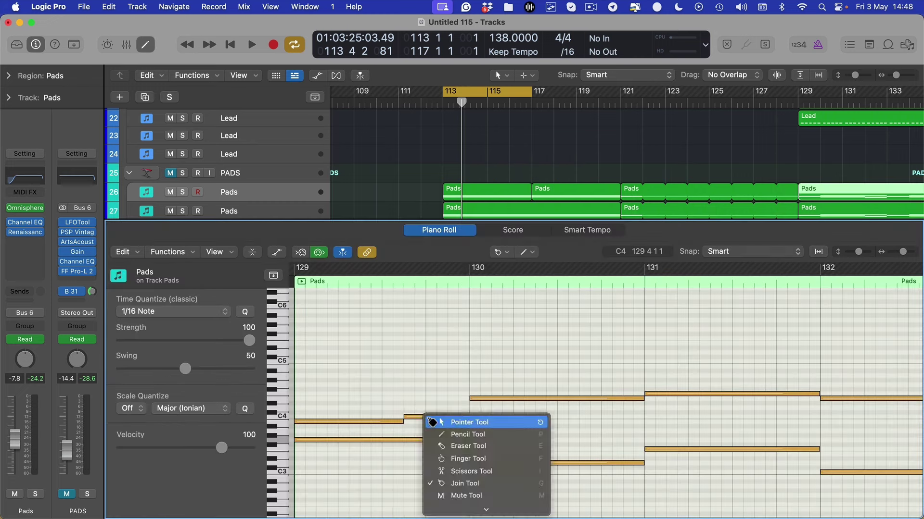
{"action": "key", "text": "t"}
{"action": "left_click", "coordinate": [418, 417]}
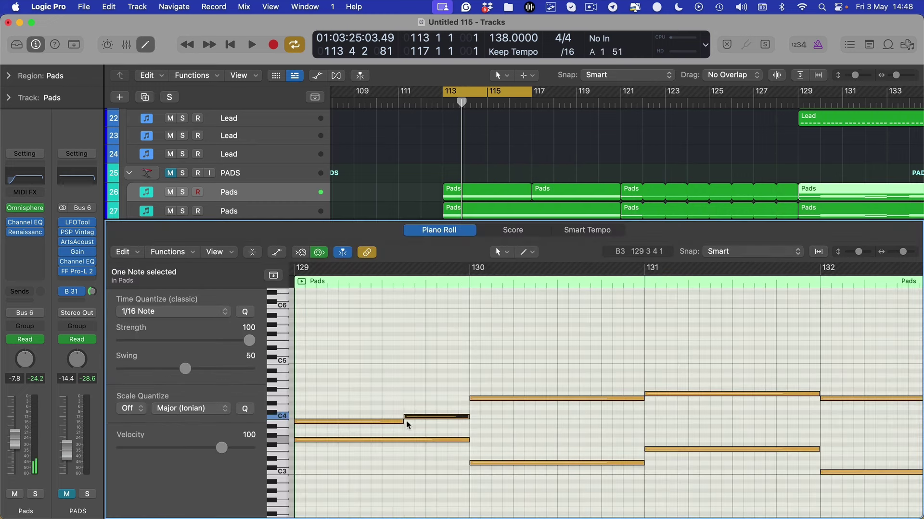
{"action": "left_click", "coordinate": [373, 422]}
{"action": "left_click", "coordinate": [422, 423]}
{"action": "scroll", "coordinate": [421, 423], "scroll_direction": "up", "scroll_amount": 1}
{"action": "left_click", "coordinate": [424, 425]}
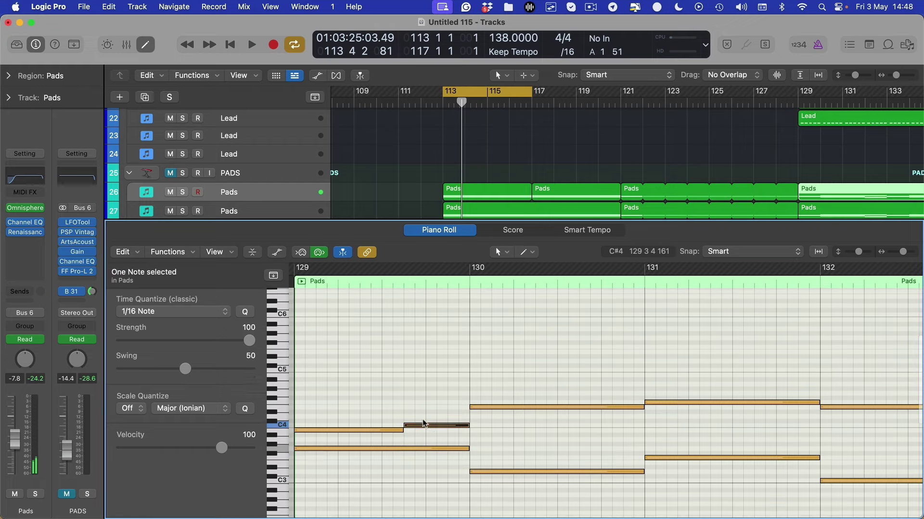
{"action": "left_click", "coordinate": [430, 427]}
{"action": "left_click", "coordinate": [369, 431]}
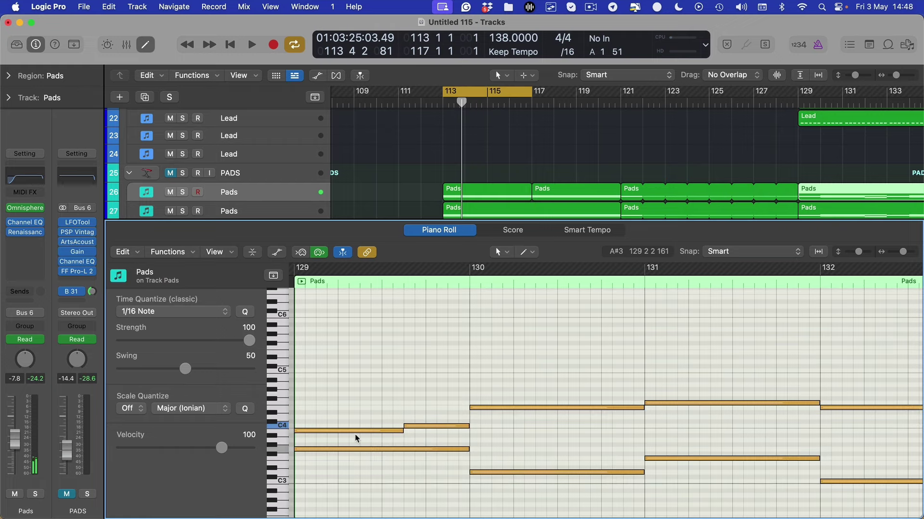
{"action": "scroll", "coordinate": [373, 433], "scroll_direction": "down", "scroll_amount": 1}
{"action": "left_click", "coordinate": [494, 402]}
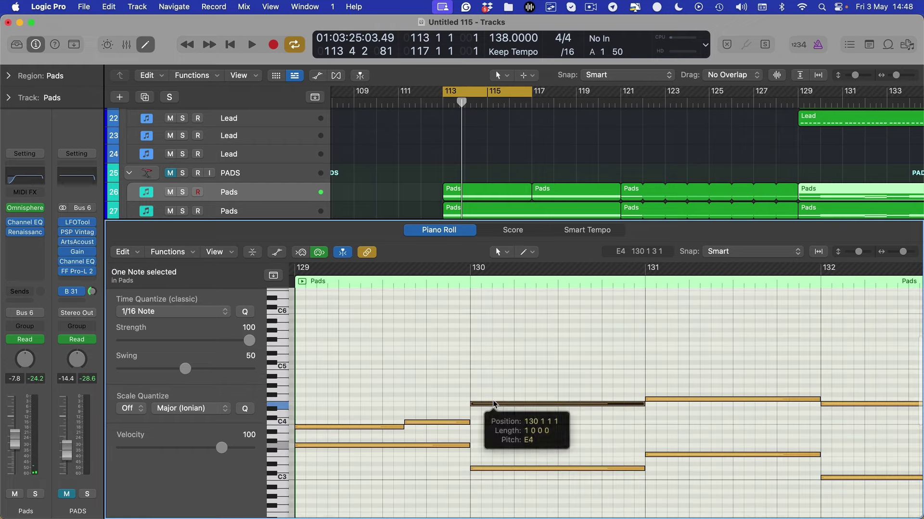
{"action": "key", "text": "e"}
In the track 26 Pads region at bars 113–117, split the upper B3 note at bar 116 and halfway through that bar.
{"action": "left_click", "coordinate": [466, 198]}
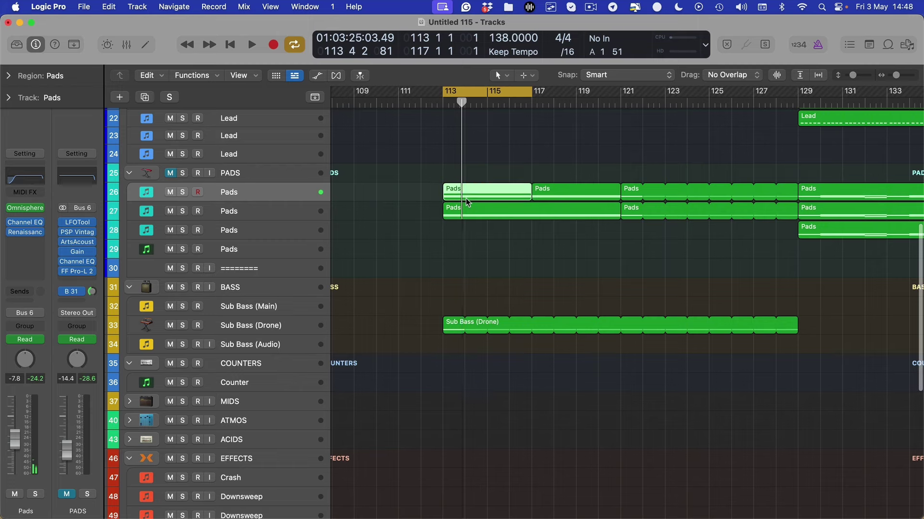
{"action": "key", "text": "e"}
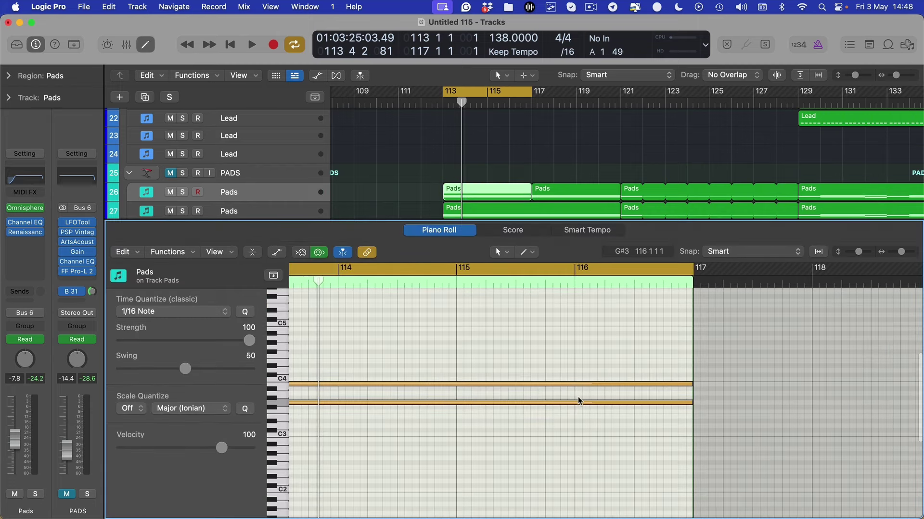
{"action": "key", "text": "t"}
{"action": "key", "text": "i"}
{"action": "left_click", "coordinate": [577, 384]}
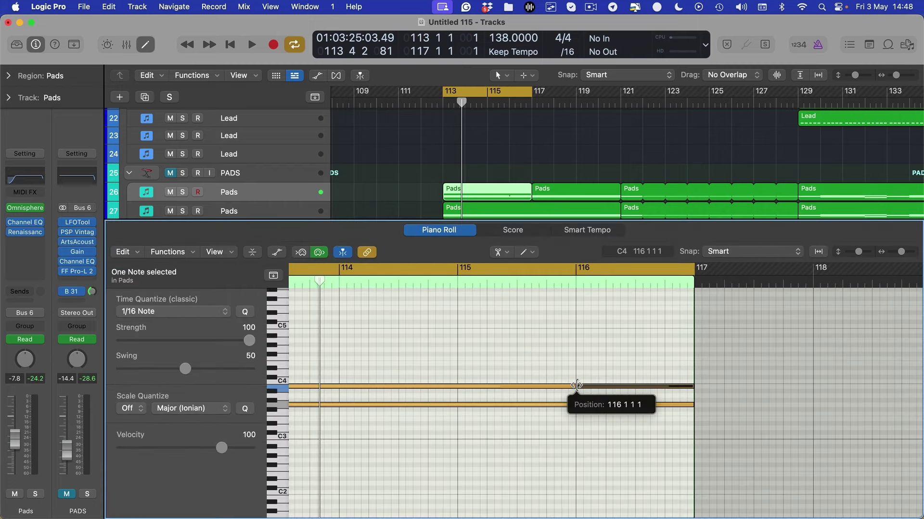
{"action": "left_click", "coordinate": [635, 387]}
{"action": "key", "text": "t"}
{"action": "key", "text": "t"}
Raise the first half-bar note in bar 116 to C4 and the second one to E4.
{"action": "key", "text": "super+Down"}
{"action": "key", "text": "super+Down"}
{"action": "key", "text": "super+Down"}
{"action": "scroll", "coordinate": [605, 346], "scroll_direction": "up", "scroll_amount": 2}
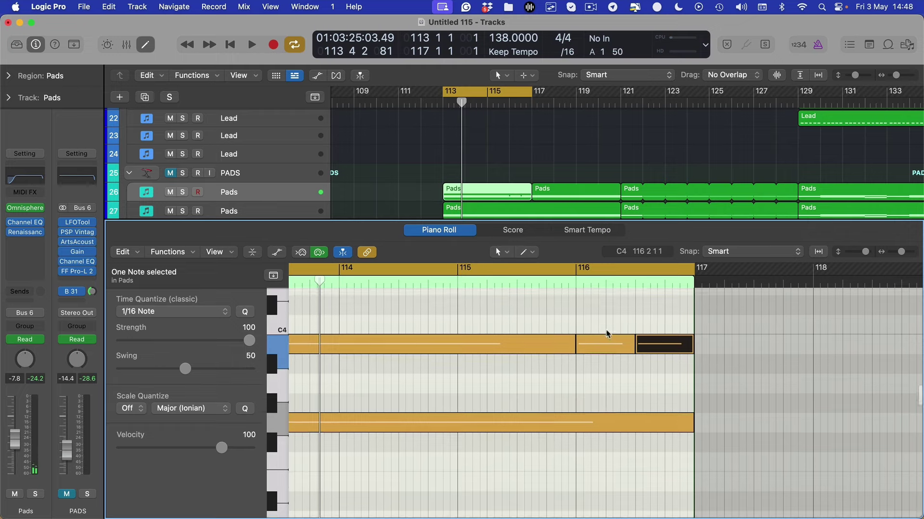
{"action": "left_click", "coordinate": [595, 359]}
{"action": "key", "text": "super+Up"}
{"action": "key", "text": "super+Up"}
{"action": "key", "text": "super+Up"}
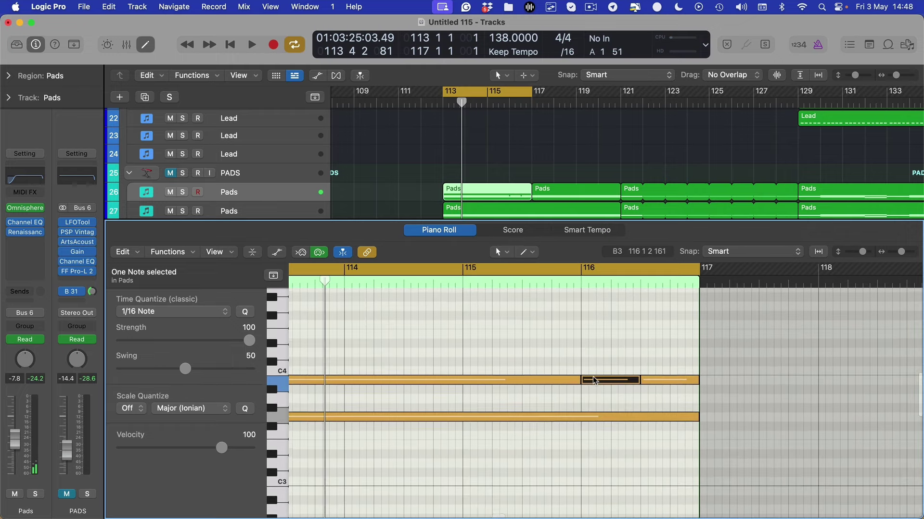
{"action": "left_click_drag", "start_coordinate": [596, 377], "coordinate": [597, 368]}
{"action": "left_click", "coordinate": [666, 381]}
{"action": "left_click_drag", "start_coordinate": [667, 383], "coordinate": [668, 338]}
Play the soloed track 26 Pads together with Sub Bass (Drone), extending the cycle range to bars 113–124.
{"action": "key", "text": "s"}
{"action": "key", "text": "space"}
{"action": "key", "text": "p"}
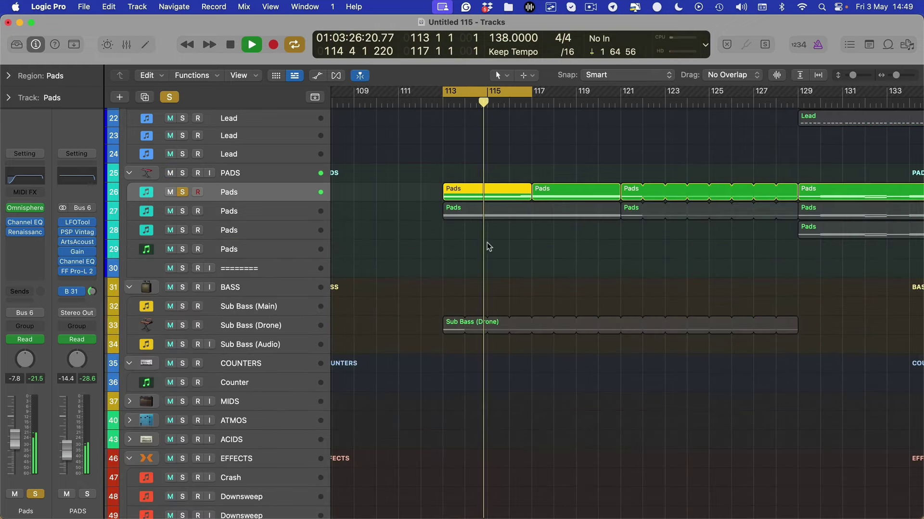
{"action": "left_click", "coordinate": [187, 326]}
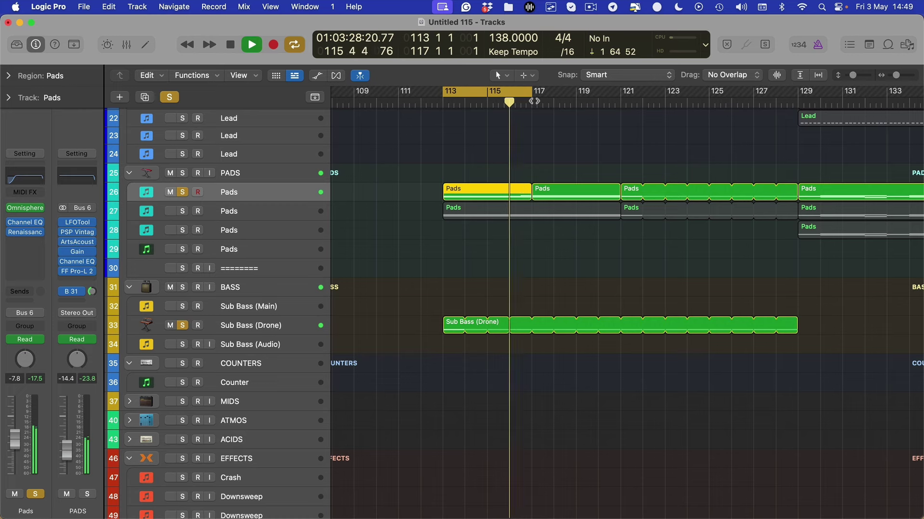
{"action": "left_click_drag", "start_coordinate": [533, 101], "coordinate": [704, 98]}
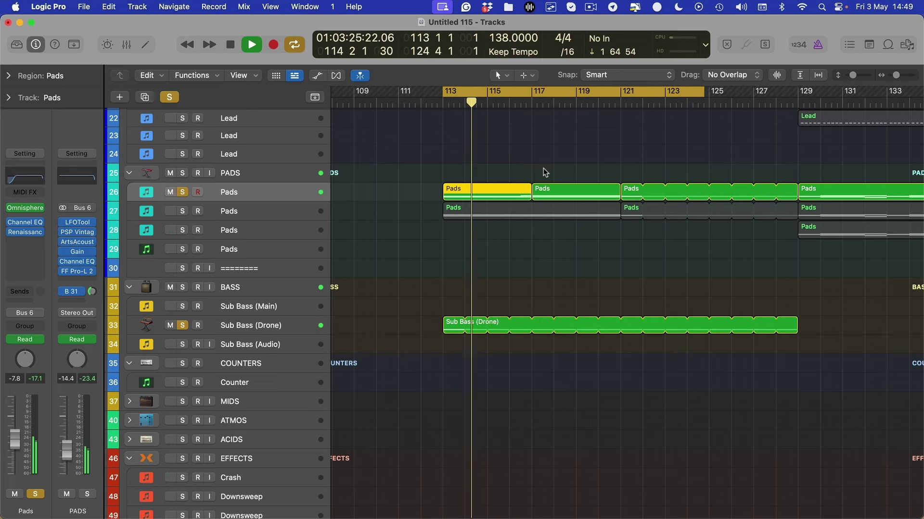
{"action": "scroll", "coordinate": [548, 192], "scroll_direction": "right", "scroll_amount": 3}
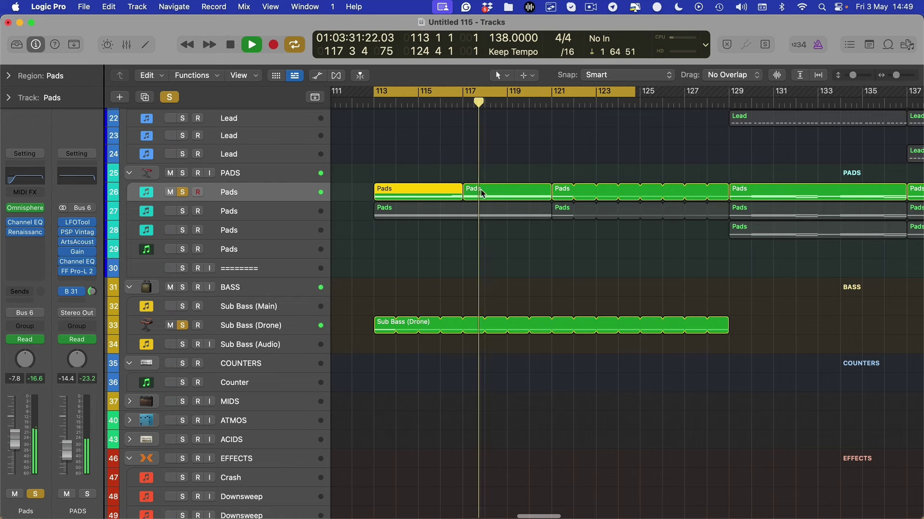
Extend the edited Pads region at bars 117–121 back to bar 113 and stretch its two long notes to start there.
{"action": "left_click_drag", "start_coordinate": [481, 194], "coordinate": [375, 204]}
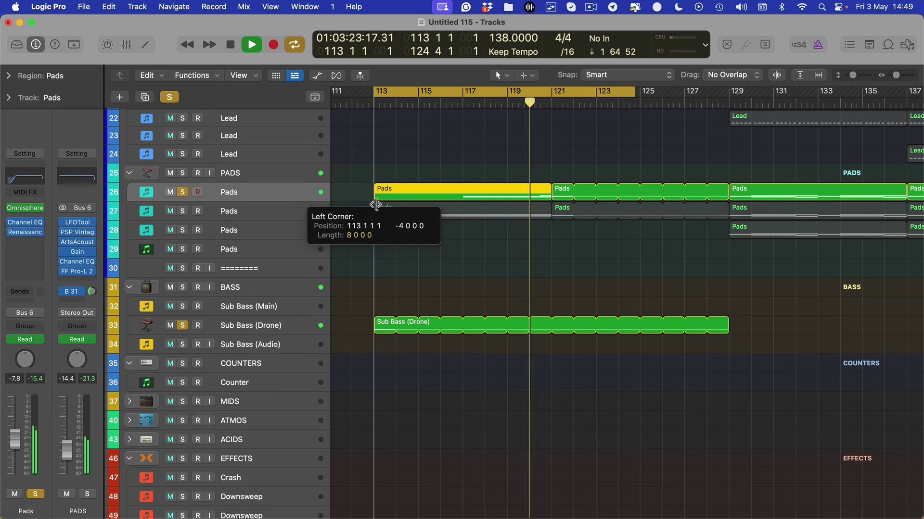
{"action": "key", "text": "space"}
{"action": "double_click", "coordinate": [451, 198]}
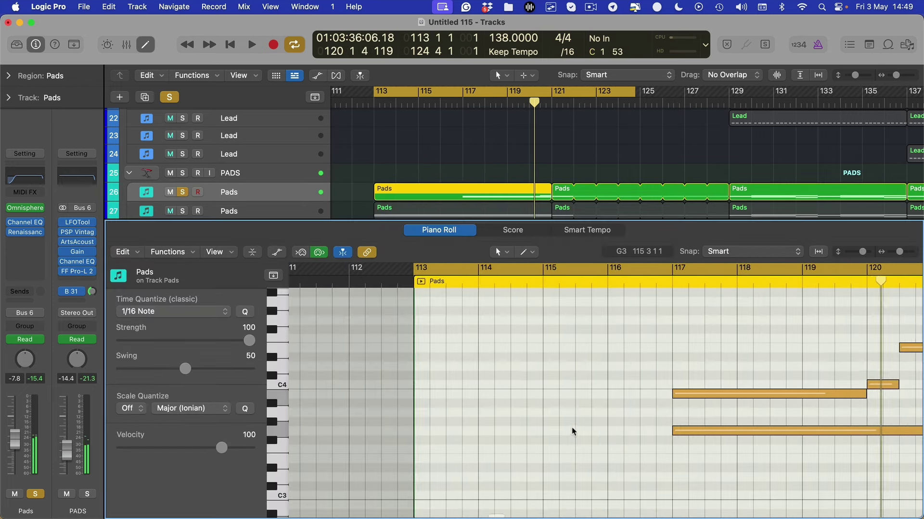
{"action": "left_click_drag", "start_coordinate": [602, 363], "coordinate": [722, 453]}
{"action": "left_click_drag", "start_coordinate": [706, 394], "coordinate": [450, 399]}
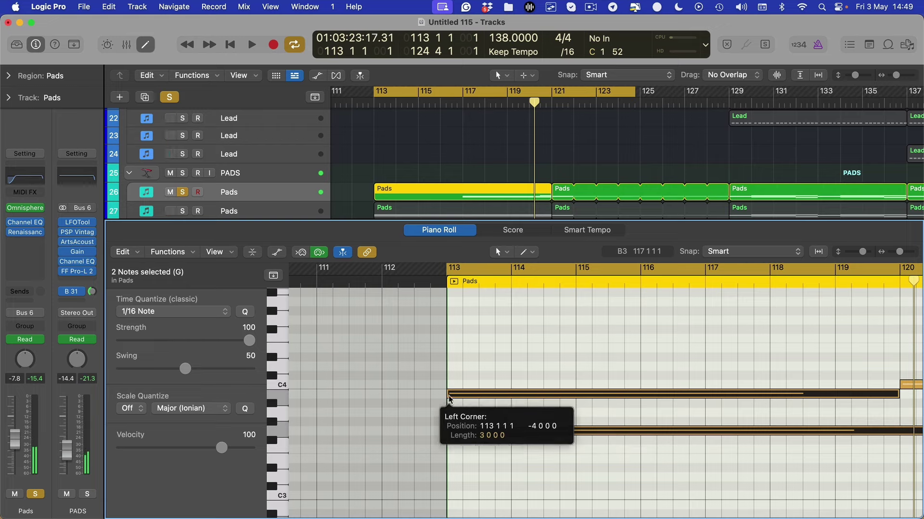
Move the C4 note to bar 119, ending the long B3 note there, and shift the E4 note earlier towards bar 120.
{"action": "scroll", "coordinate": [649, 427], "scroll_direction": "right", "scroll_amount": 5}
{"action": "left_click_drag", "start_coordinate": [736, 396], "coordinate": [681, 387]}
{"action": "left_click_drag", "start_coordinate": [796, 348], "coordinate": [751, 348]}
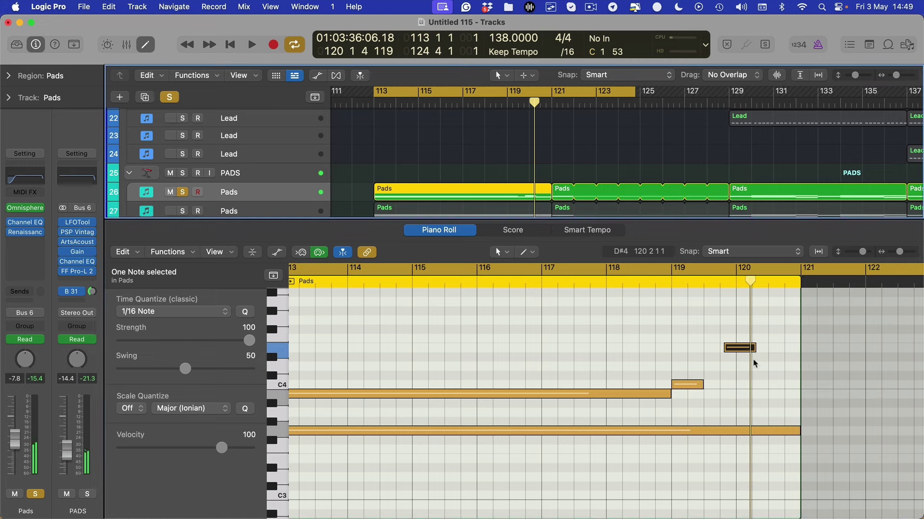
{"action": "key", "text": "alt+Right"}
{"action": "key", "text": "alt+Right"}
{"action": "key", "text": "super+z"}
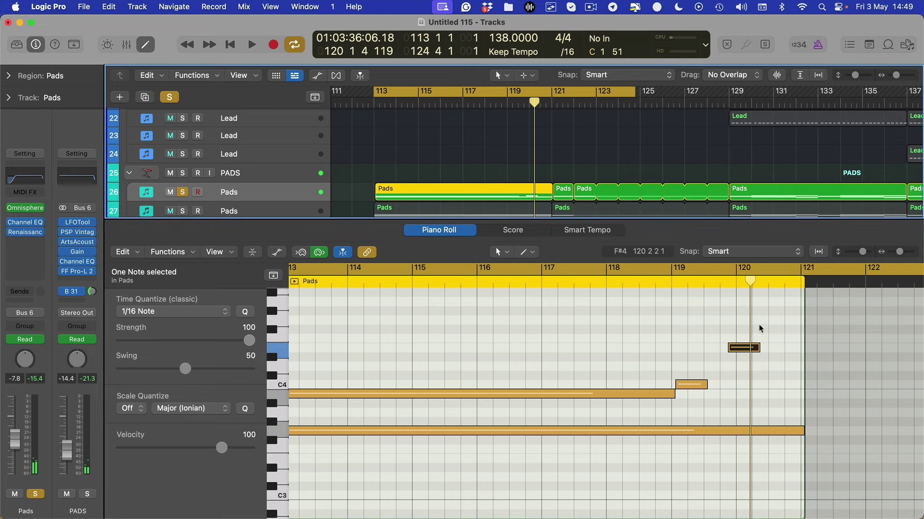
{"action": "key", "text": "super+z"}
Align the E4 note to the start of bar 120, stretch the C4 and E4 notes to one bar each, and play the result.
{"action": "left_click_drag", "start_coordinate": [766, 328], "coordinate": [673, 391]}
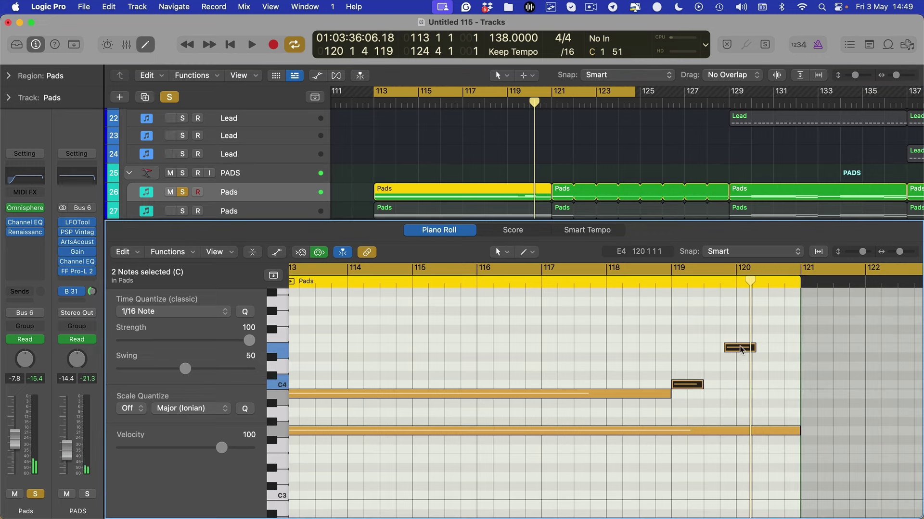
{"action": "left_click", "coordinate": [742, 359]}
{"action": "left_click_drag", "start_coordinate": [741, 348], "coordinate": [754, 348]}
{"action": "left_click_drag", "start_coordinate": [784, 328], "coordinate": [689, 400]}
{"action": "key", "text": "shift+backslash"}
{"action": "key", "text": "space"}
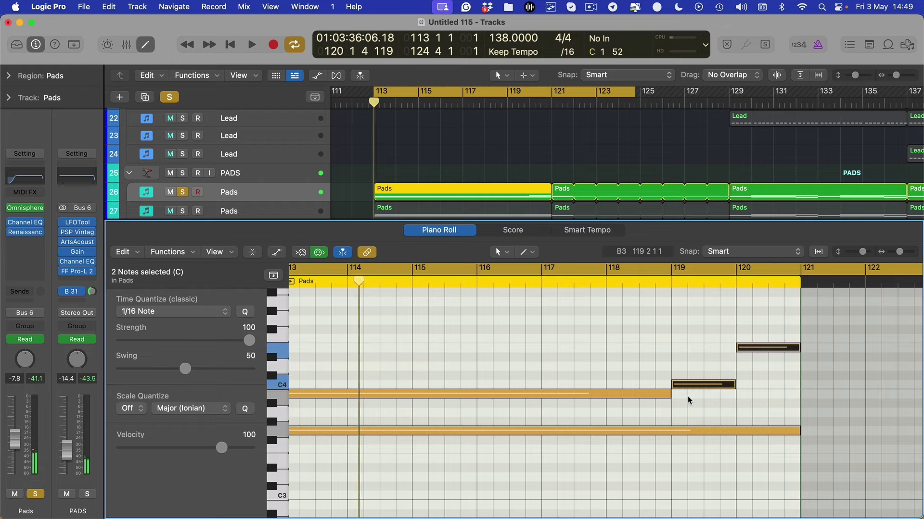
{"action": "scroll", "coordinate": [834, 433], "scroll_direction": "right", "scroll_amount": 2}
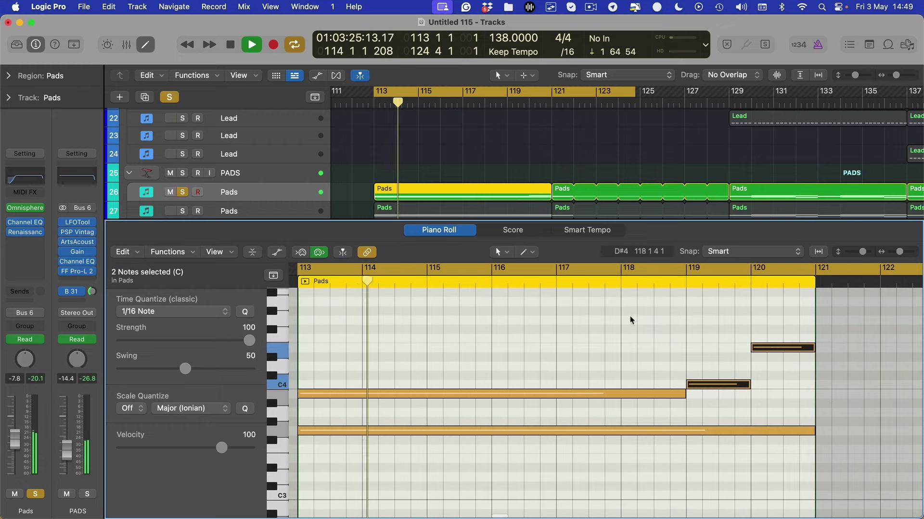
Try a rising Low Cut Frequency automation on track 26 Pads, peaking at 308 Hz before bar 121 and 740 Hz before bar 129.
{"action": "key", "text": "e"}
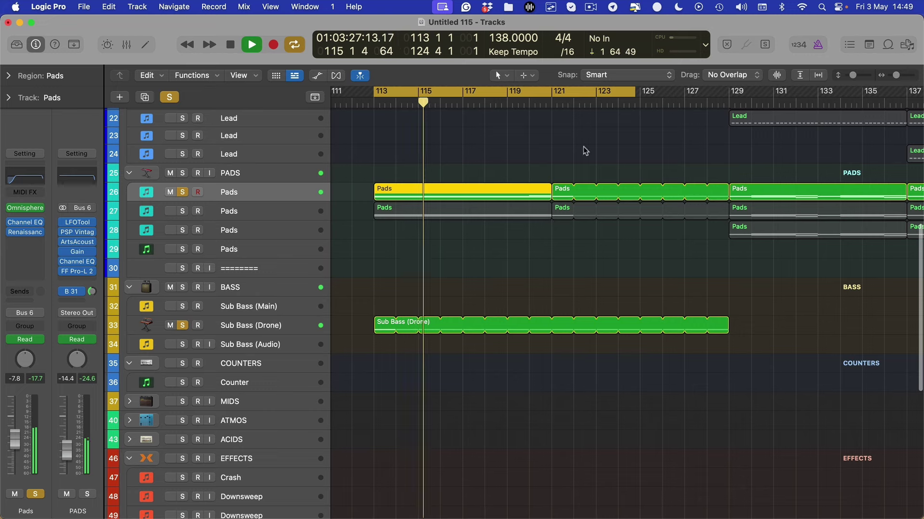
{"action": "key", "text": "a"}
{"action": "left_click", "coordinate": [543, 226]}
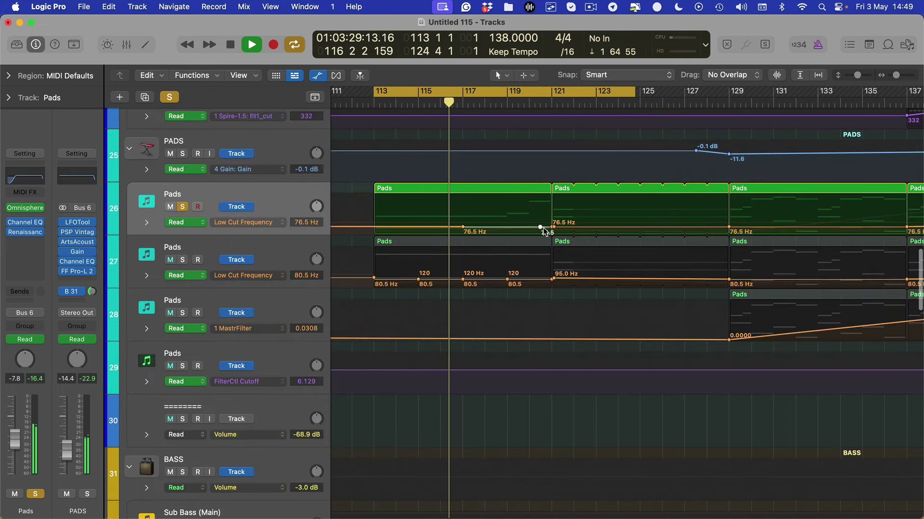
{"action": "left_click_drag", "start_coordinate": [544, 227], "coordinate": [545, 223]}
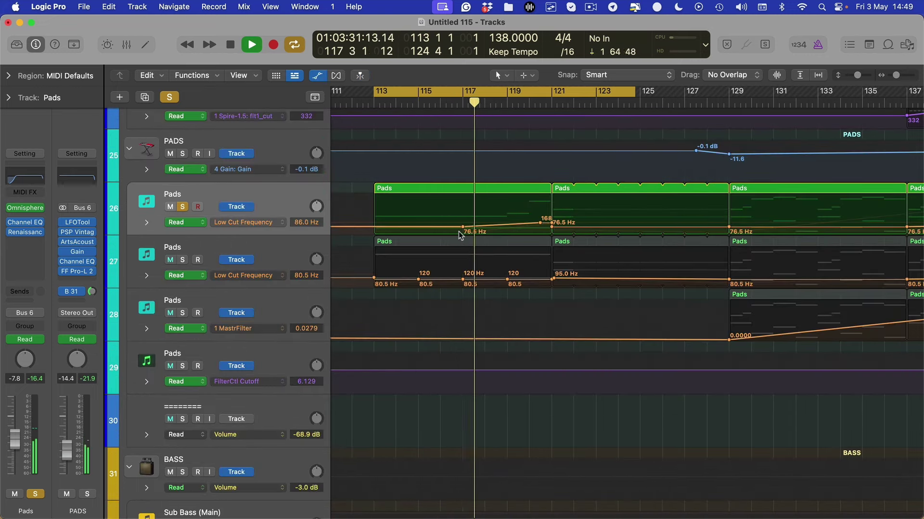
{"action": "left_click_drag", "start_coordinate": [463, 227], "coordinate": [376, 224]}
{"action": "key", "text": "space"}
{"action": "key", "text": "space"}
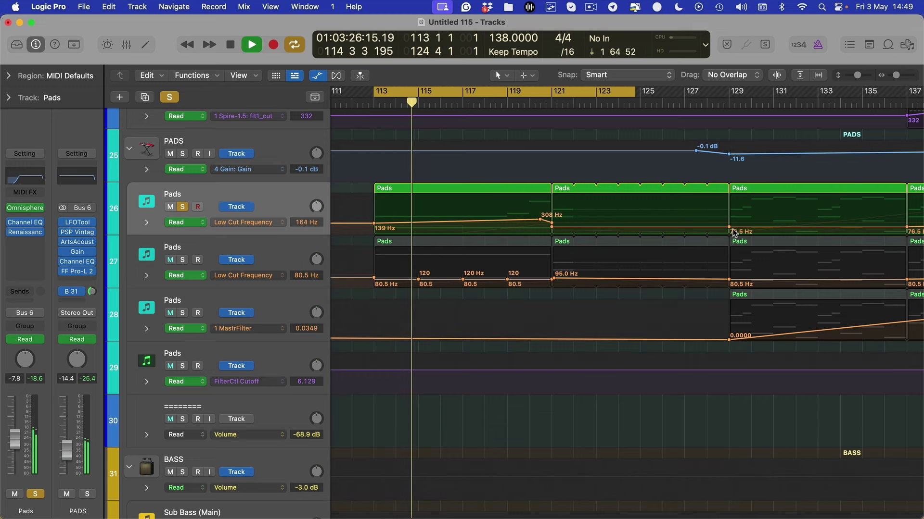
{"action": "mouse_move", "coordinate": [714, 227]}
{"action": "left_mouse_down"}
{"action": "mouse_move", "coordinate": [711, 217]}
{"action": "mouse_move", "coordinate": [732, 226]}
{"action": "left_mouse_up"}
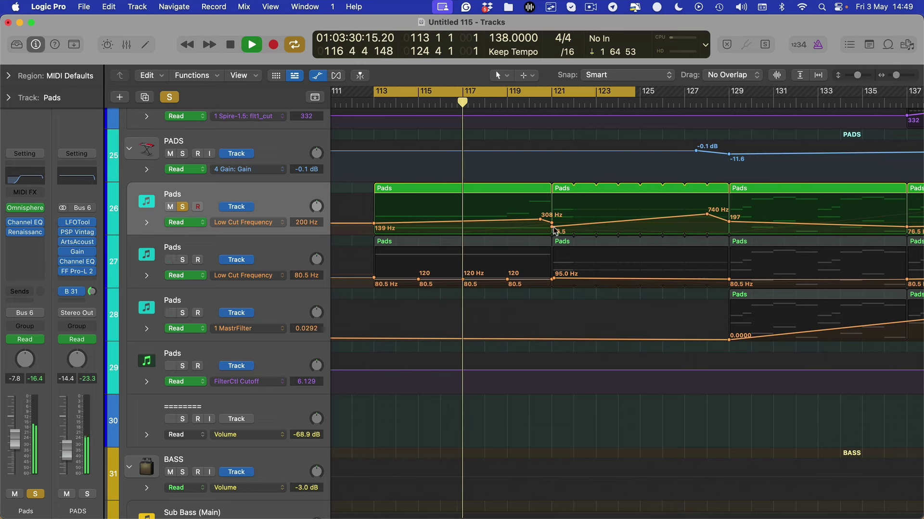
{"action": "key", "text": "space"}
{"action": "key", "text": "a"}
{"action": "double_click", "coordinate": [471, 196]}
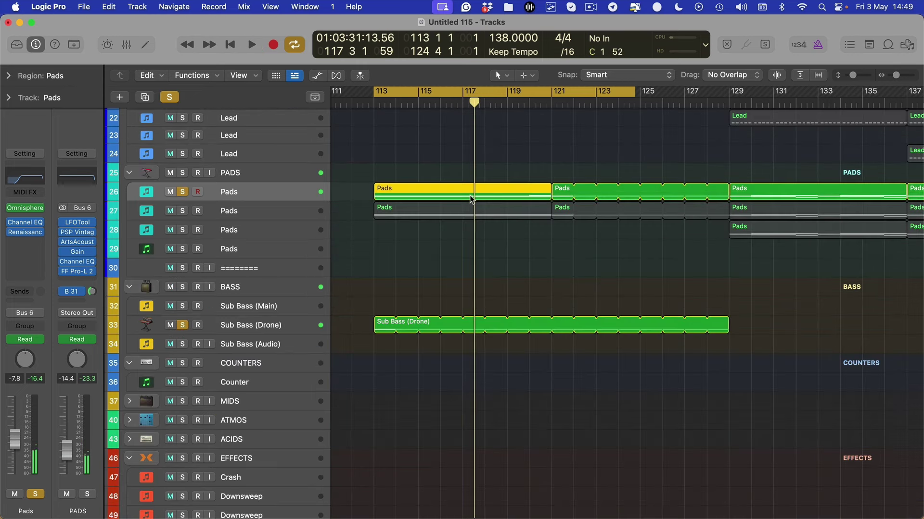
{"action": "left_click", "coordinate": [494, 431]}
{"action": "key", "text": "BackSpace"}
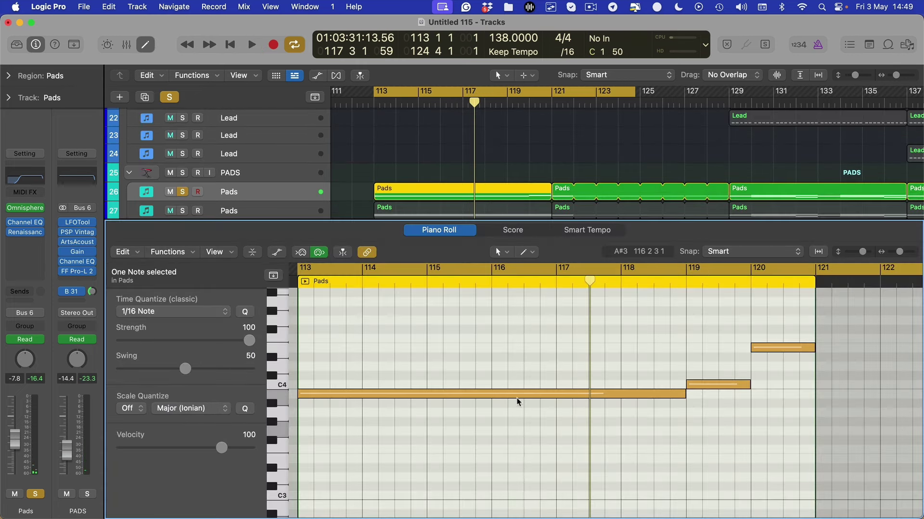
{"action": "left_click", "coordinate": [515, 393]}
{"action": "key", "text": "BackSpace"}
{"action": "key", "text": "cmd+z"}
{"action": "key", "text": "cmd+z"}
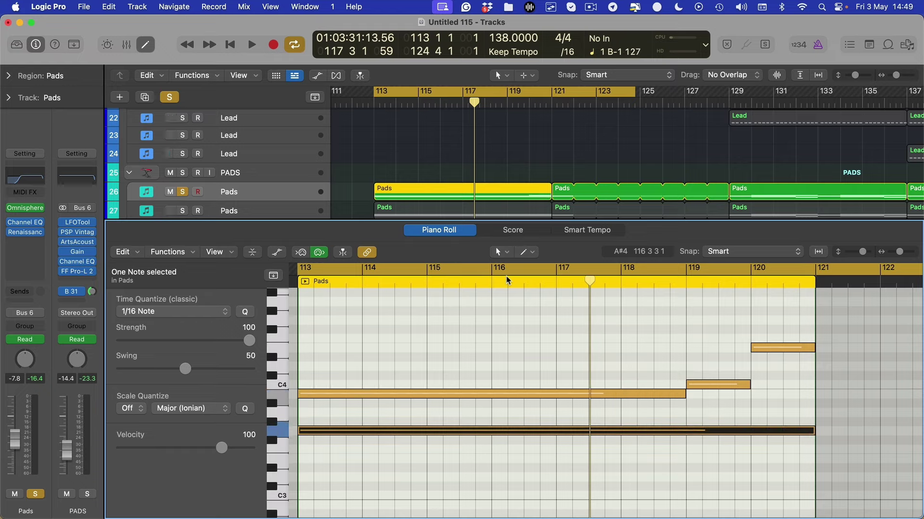
Play from bar 113 and expand the automation lanes of track 26 Pads to reach its Omnisphere MastrFilter curve.
{"action": "key", "text": "space"}
{"action": "key", "text": "p"}
{"action": "key", "text": "a"}
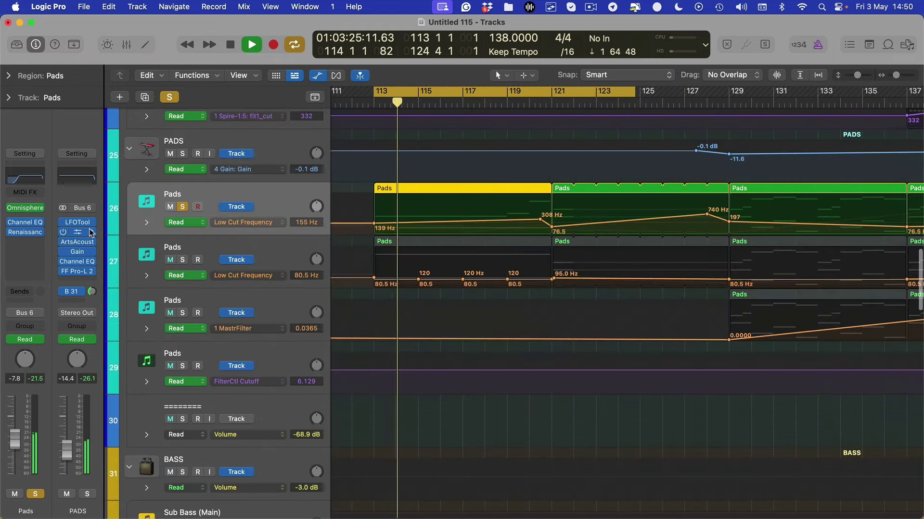
{"action": "left_click", "coordinate": [146, 222]}
{"action": "left_click", "coordinate": [463, 281]}
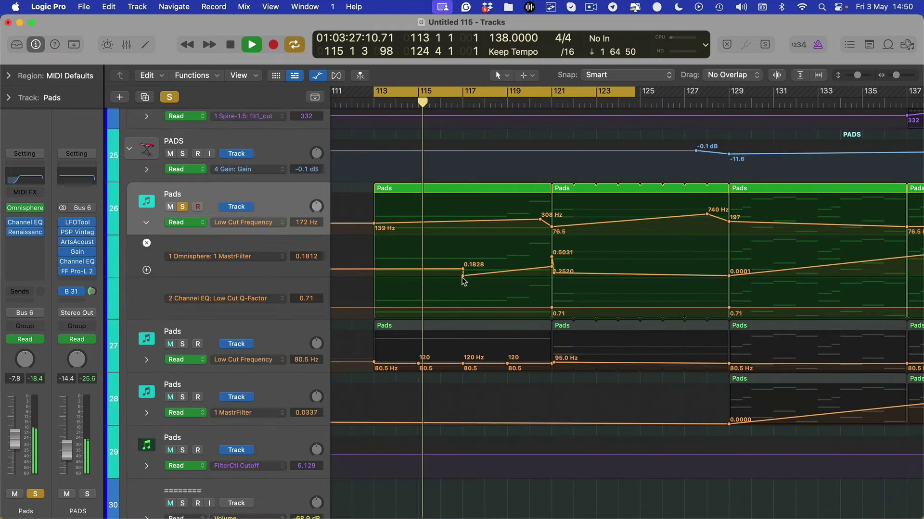
{"action": "left_click", "coordinate": [463, 281]}
{"action": "left_click", "coordinate": [463, 281]}
{"action": "key", "text": "space"}
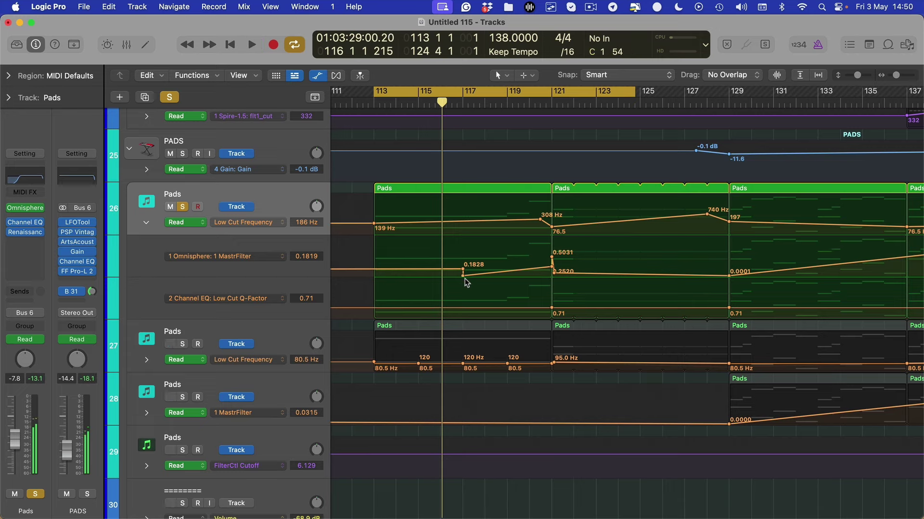
Clear the Low Cut Frequency automation points on track 26 Pads so the curve stays flat at 130 Hz across the song.
{"action": "key", "text": "super+Left"}
{"action": "key", "text": "super+Left"}
{"action": "key", "text": "super+Left"}
{"action": "key", "text": "super+Left"}
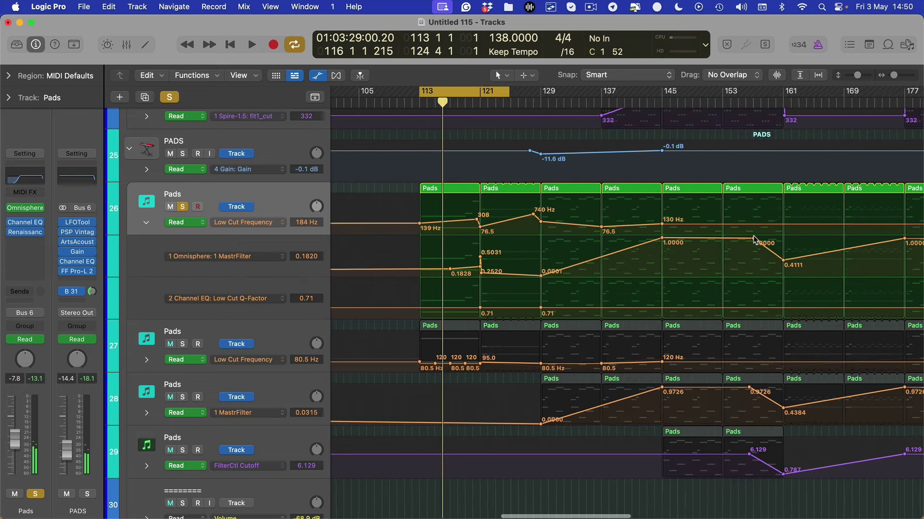
{"action": "left_click_drag", "start_coordinate": [565, 228], "coordinate": [340, 227]}
{"action": "scroll", "coordinate": [356, 228], "scroll_direction": "left", "scroll_amount": 10}
{"action": "key", "text": "space"}
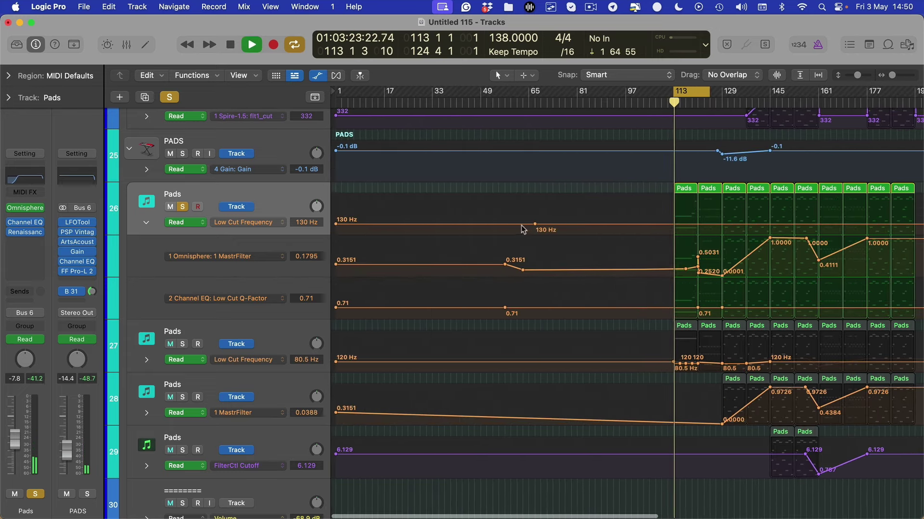
{"action": "left_click_drag", "start_coordinate": [529, 226], "coordinate": [309, 228]}
{"action": "scroll", "coordinate": [529, 255], "scroll_direction": "right", "scroll_amount": 3}
{"action": "scroll", "coordinate": [540, 256], "scroll_direction": "right", "scroll_amount": 3}
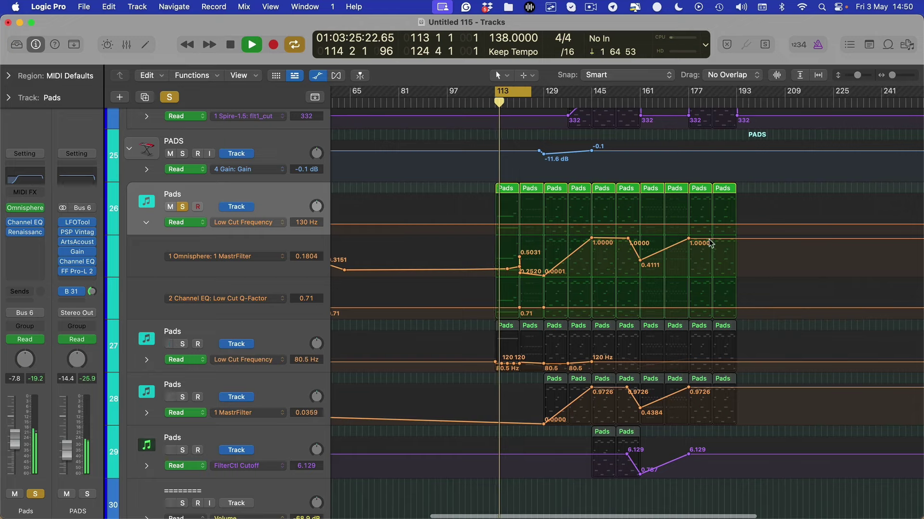
Delete the MastrFilter points before bar 129 on track 26 Pads and add a new point of 0.1598 at bar 113.
{"action": "key", "text": "super+Right"}
{"action": "left_click_drag", "start_coordinate": [564, 235], "coordinate": [464, 286]}
{"action": "key", "text": "Delete"}
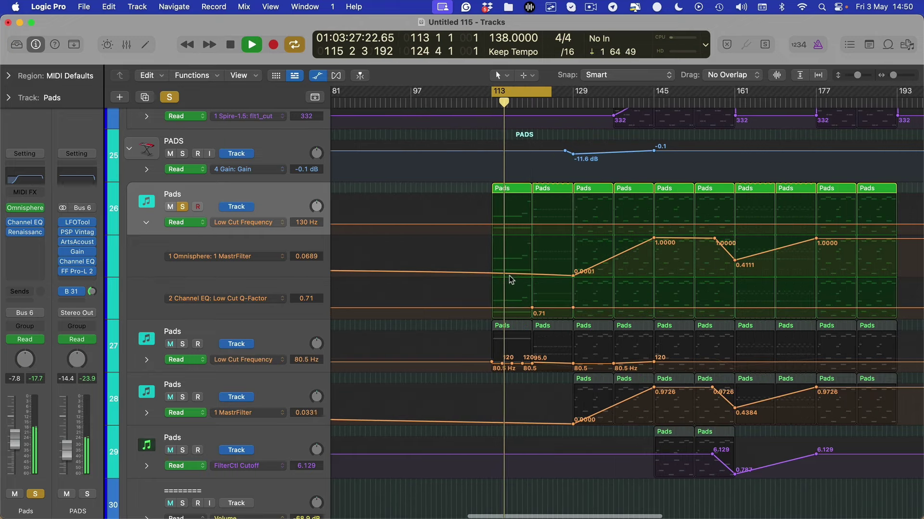
{"action": "left_click", "coordinate": [493, 276]}
{"action": "key", "text": "space"}
{"action": "key", "text": "super+Right"}
{"action": "key", "text": "super+Right"}
{"action": "key", "text": "super+Right"}
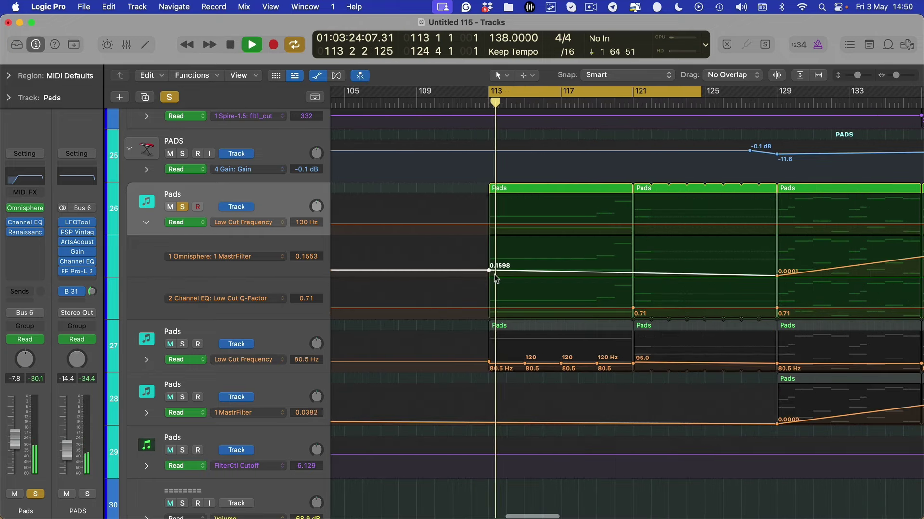
{"action": "left_click_drag", "start_coordinate": [488, 272], "coordinate": [489, 271]}
Add MastrFilter points of 0.2853 at bar 121 and about 0.1777 midway through bar 118.
{"action": "left_click", "coordinate": [633, 273]}
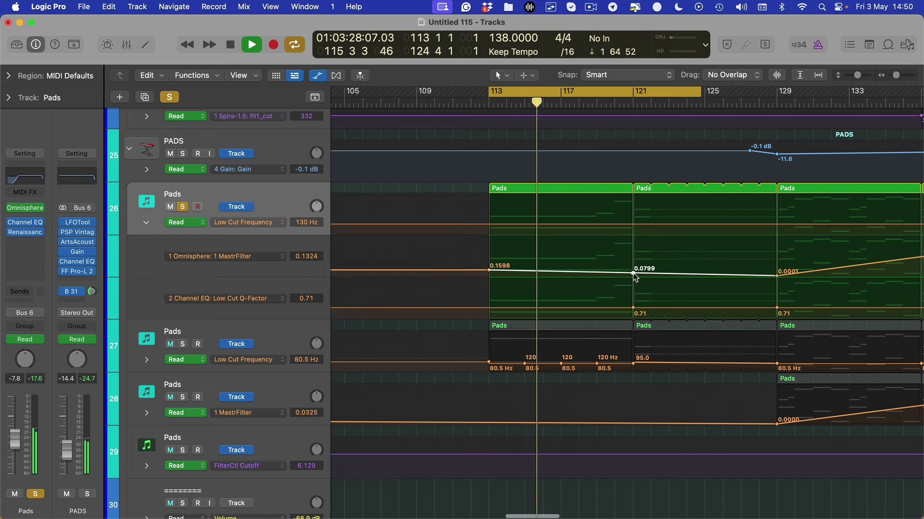
{"action": "left_click_drag", "start_coordinate": [634, 273], "coordinate": [588, 270]}
{"action": "left_click", "coordinate": [587, 268]}
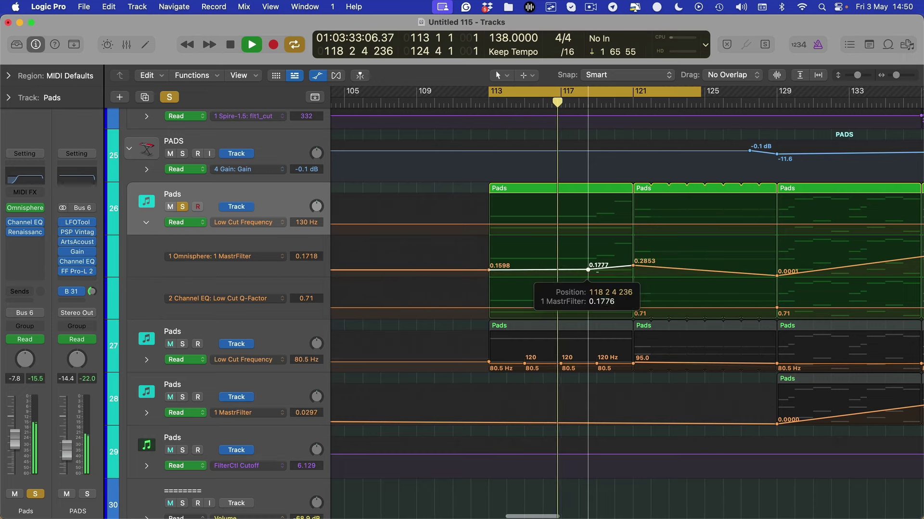
Move the 0.2853 MastrFilter peak to bar 120, drop the curve to 0.1703 at bar 121, and set bar 129 to 0.0782.
{"action": "scroll", "coordinate": [600, 293], "scroll_direction": "up", "scroll_amount": 5}
{"action": "mouse_move", "coordinate": [633, 384]}
{"action": "left_mouse_down"}
{"action": "mouse_move", "coordinate": [614, 383]}
{"action": "mouse_move", "coordinate": [633, 395]}
{"action": "left_mouse_up"}
{"action": "left_click", "coordinate": [634, 387]}
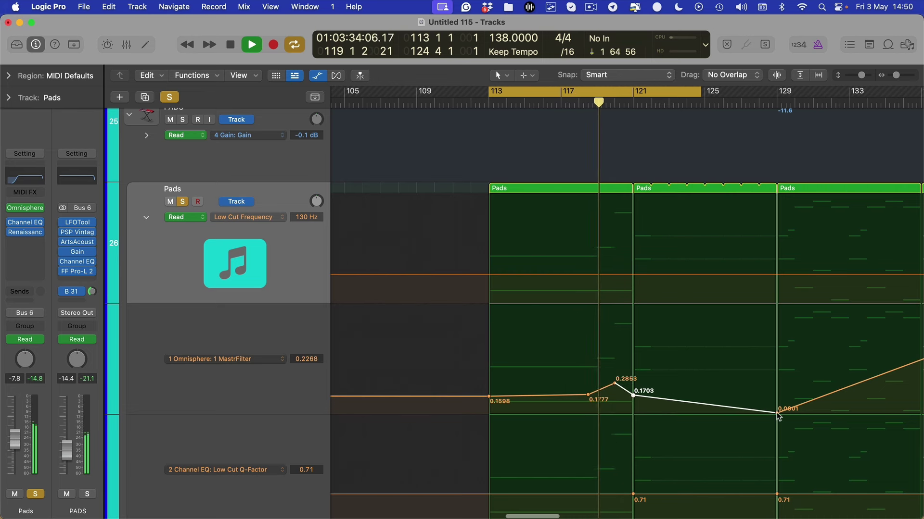
{"action": "left_click_drag", "start_coordinate": [778, 417], "coordinate": [777, 413]}
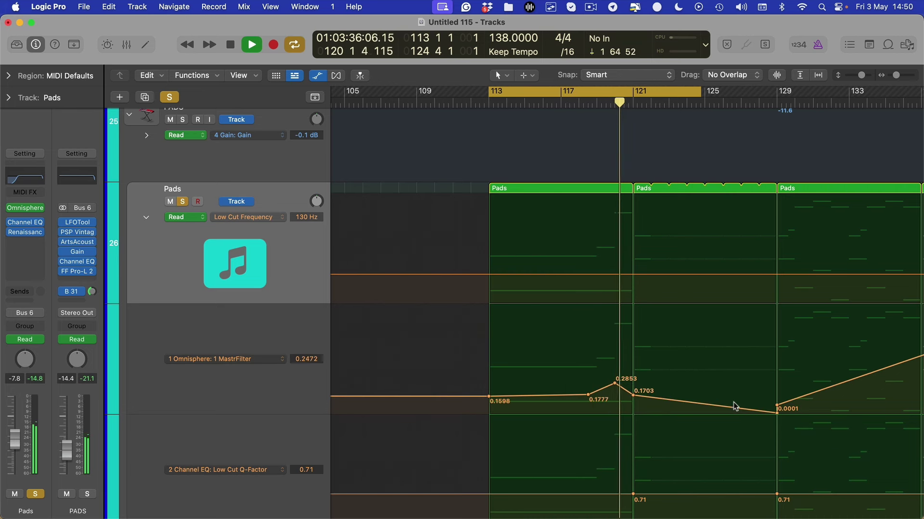
{"action": "left_click", "coordinate": [776, 414]}
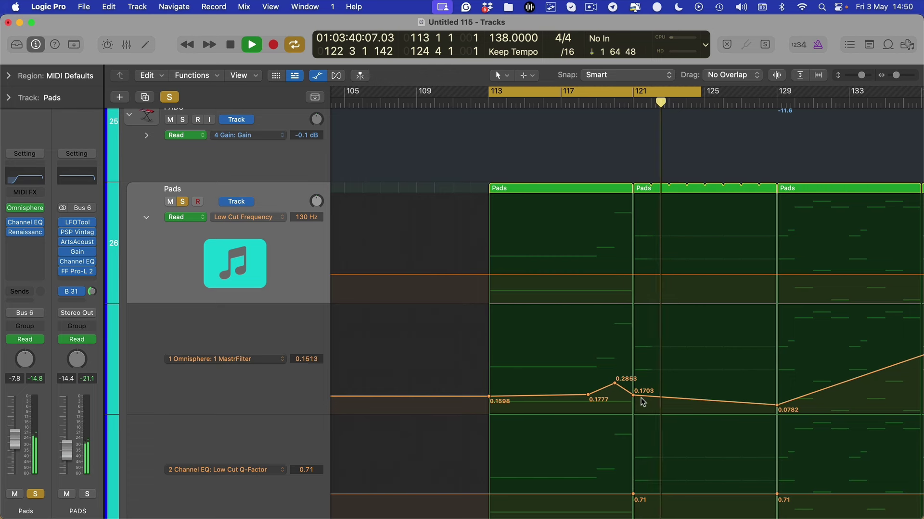
Hold the MastrFilter curve level after bar 121 with a 0.1646 point in bar 127, and adjust the drop into bar 129.
{"action": "left_click_drag", "start_coordinate": [641, 395], "coordinate": [750, 395]}
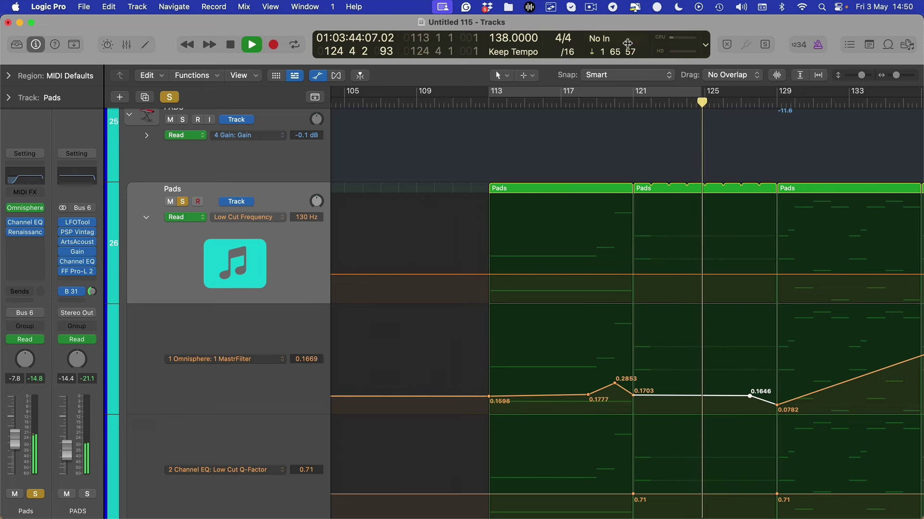
{"action": "scroll", "coordinate": [680, 375], "scroll_direction": "down", "scroll_amount": 8}
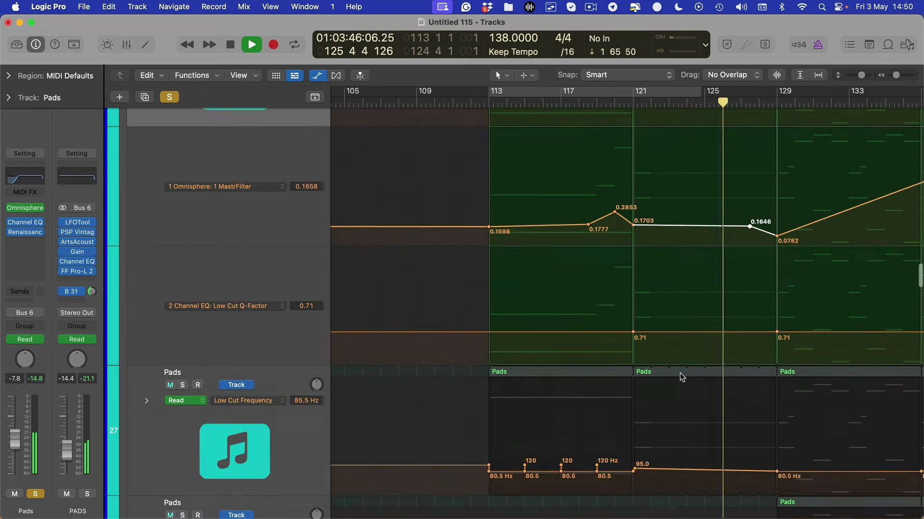
{"action": "left_click_drag", "start_coordinate": [749, 201], "coordinate": [777, 215]}
Hide the automation, set the cycle range to bars 113–129, and play the section from bar 113.
{"action": "key", "text": "a"}
{"action": "left_click_drag", "start_coordinate": [492, 93], "coordinate": [776, 108]}
{"action": "key", "text": "space"}
{"action": "key", "text": "space"}
{"action": "scroll", "coordinate": [719, 219], "scroll_direction": "up", "scroll_amount": 5}
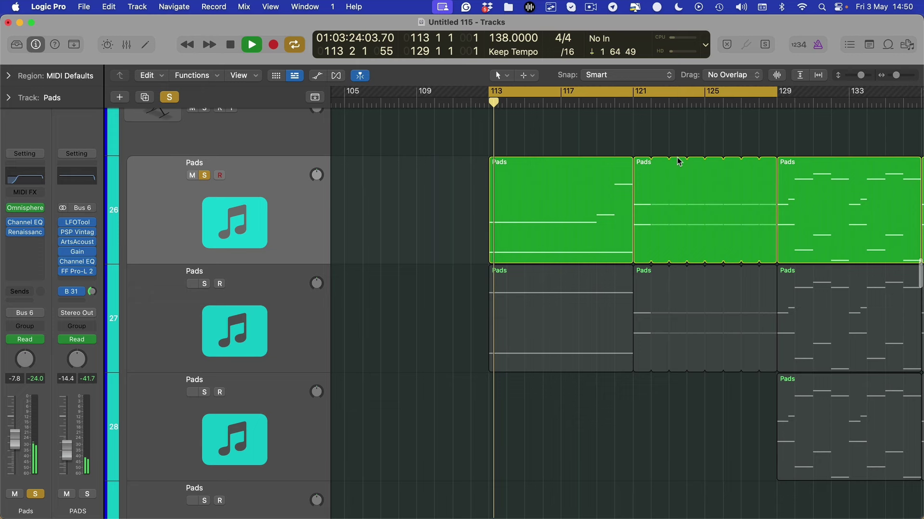
Replace the track 26 Pads region at bars 121–129 with a repeat of the edited region from bars 113–121.
{"action": "left_click", "coordinate": [666, 198]}
{"action": "key", "text": "BackSpace"}
{"action": "left_click", "coordinate": [542, 209]}
{"action": "key", "text": "super+r"}
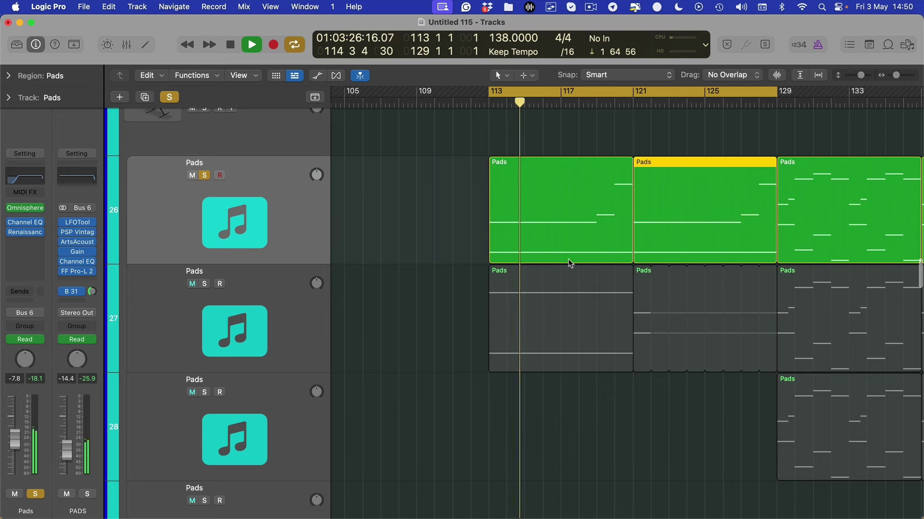
Show the automation again with the repeated Pads region kept, and display the Omnisphere MastrFilter parameter on track 26.
{"action": "key", "text": "a"}
{"action": "key", "text": "Delete"}
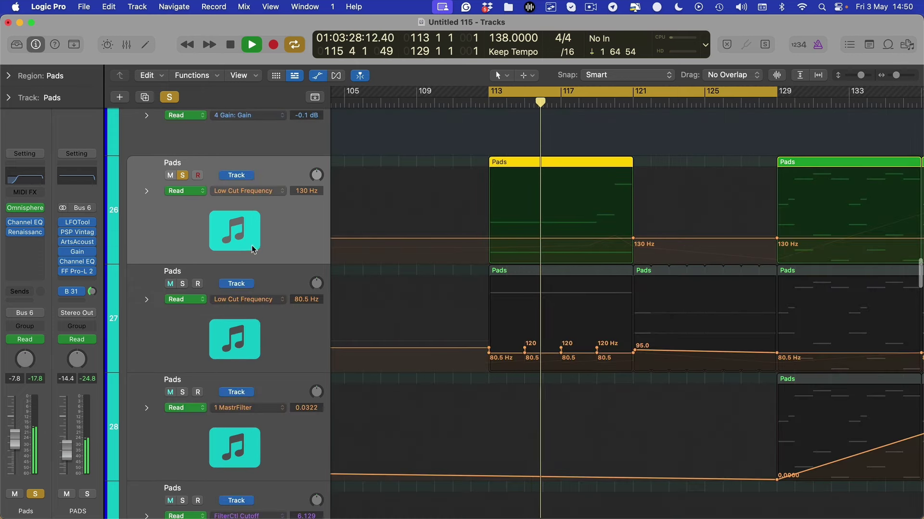
{"action": "key", "text": "super+z"}
{"action": "left_click", "coordinate": [270, 191]}
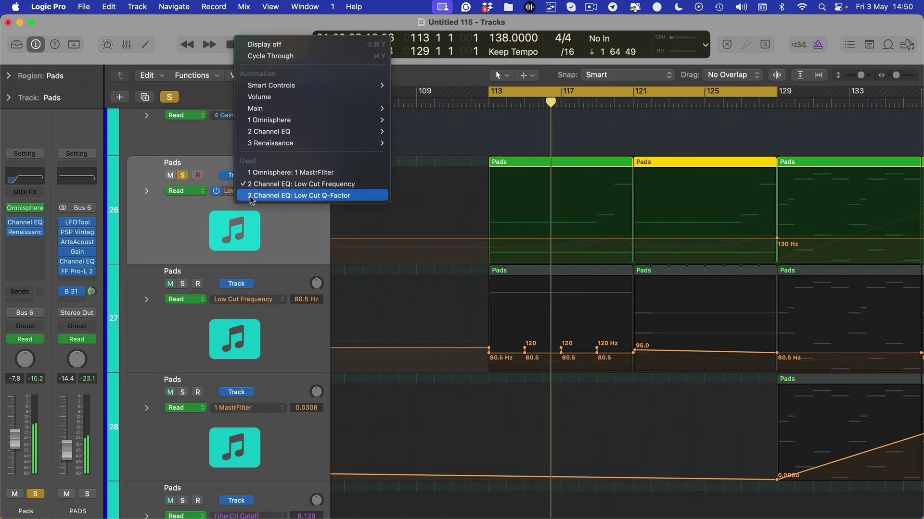
{"action": "left_click", "coordinate": [282, 174]}
{"action": "key", "text": "space"}
In the repeated MastrFilter curve, remove the 0.1703 point at bar 129, raise bar 121 to 0.1704, and move the rise and peak earlier.
{"action": "left_click", "coordinate": [757, 248]}
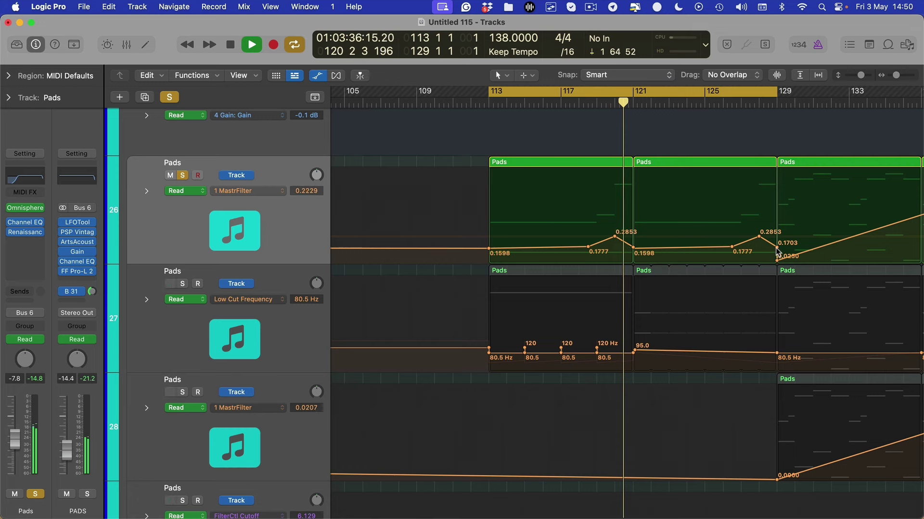
{"action": "left_click_drag", "start_coordinate": [636, 251], "coordinate": [637, 249]}
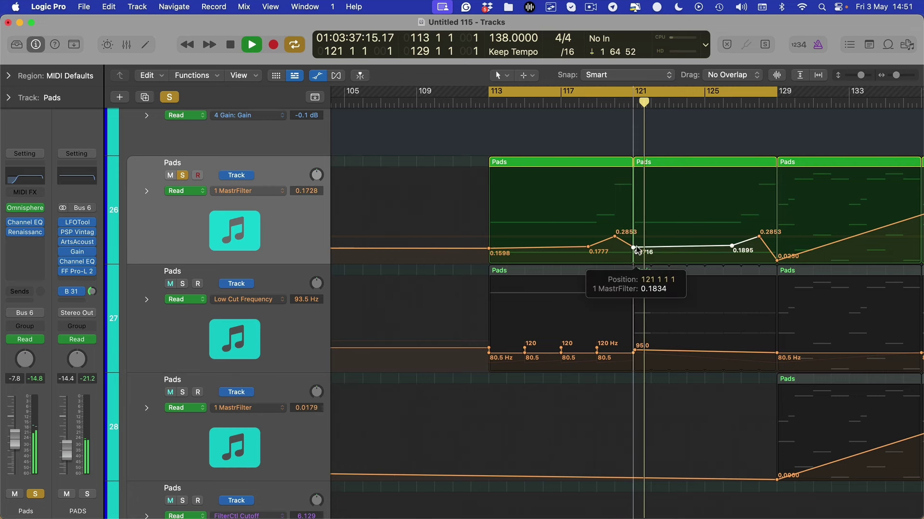
{"action": "left_click", "coordinate": [721, 251]}
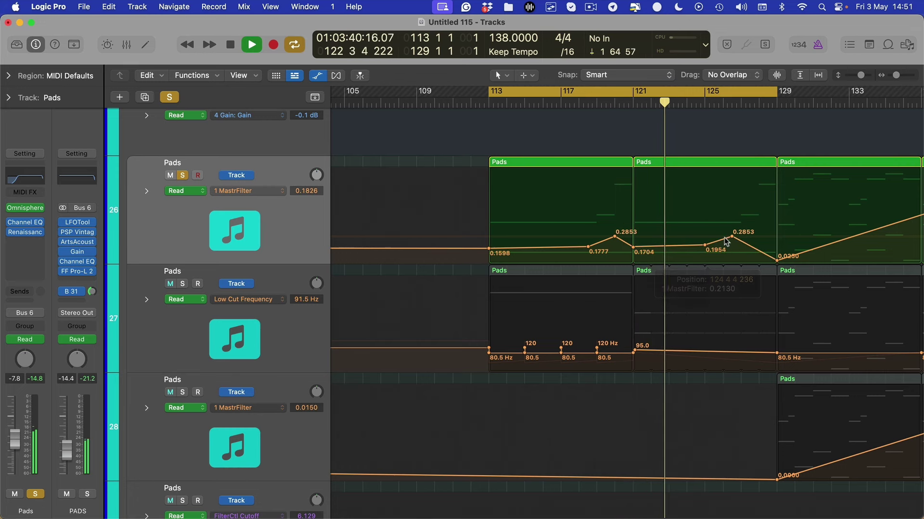
In track 26's repeated MastrFilter curve, remove the 0.1954 point and move the peak to 128 1 4 236 at 0.3563, with cycling turned off.
{"action": "double_click", "coordinate": [732, 245]}
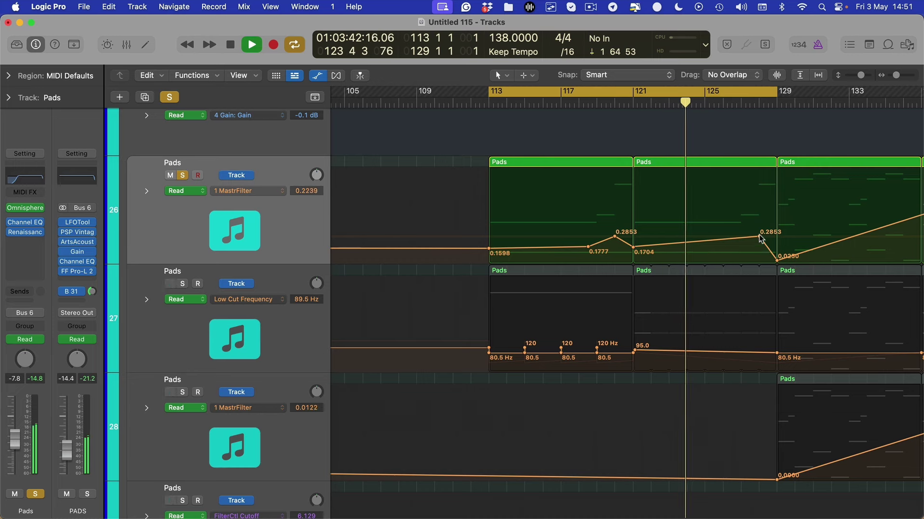
{"action": "left_click_drag", "start_coordinate": [758, 236], "coordinate": [803, 233]}
{"action": "key", "text": "super+Right"}
{"action": "key", "text": "super+Right"}
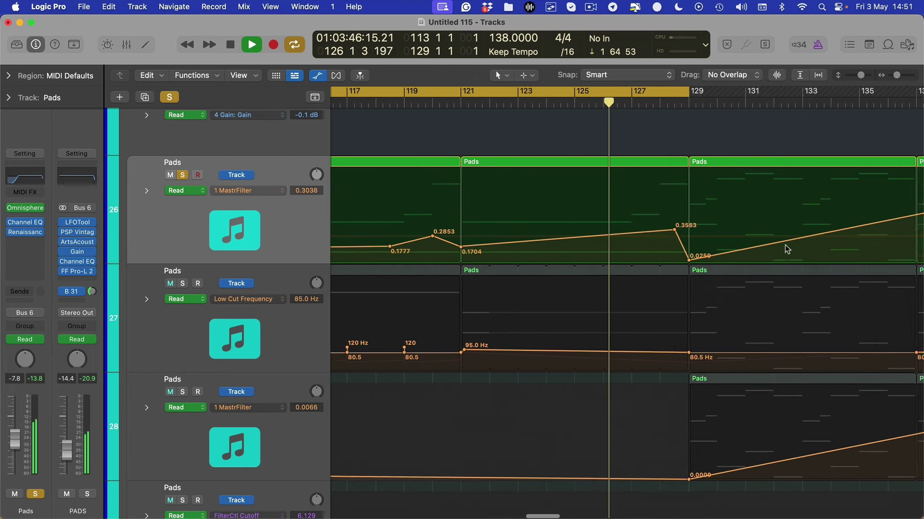
{"action": "scroll", "coordinate": [770, 262], "scroll_direction": "left", "scroll_amount": 2}
{"action": "scroll", "coordinate": [761, 270], "scroll_direction": "right", "scroll_amount": 3}
{"action": "key", "text": "c"}
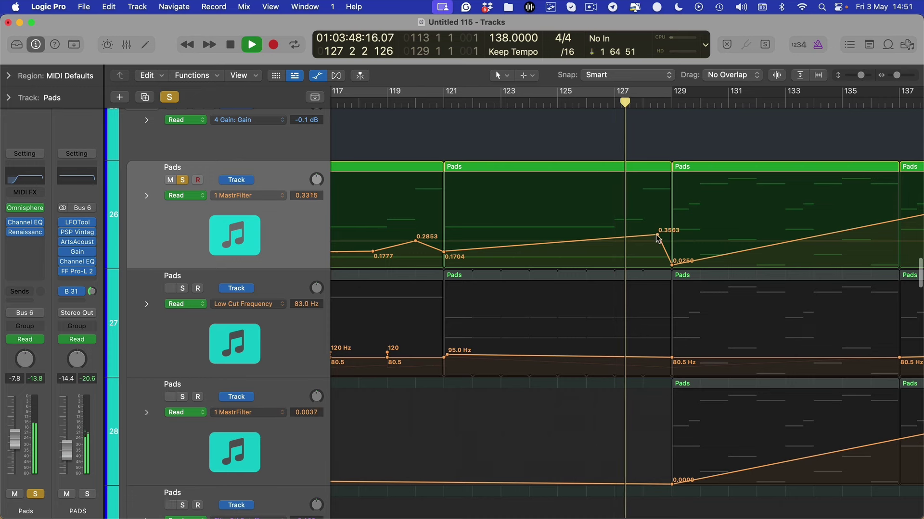
{"action": "left_click_drag", "start_coordinate": [657, 235], "coordinate": [650, 235]}
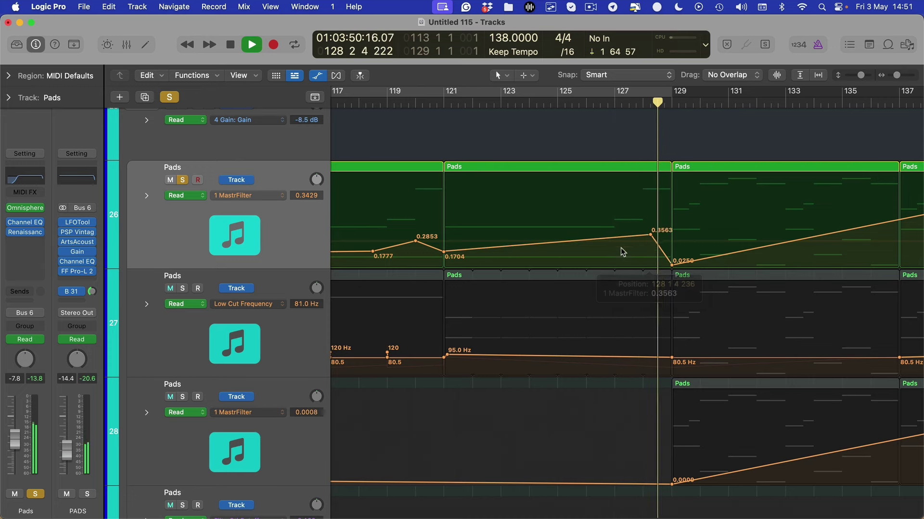
Stop playback, hide the automation, and select the track 26 Pads region at bars 121–129.
{"action": "key", "text": "a"}
{"action": "key", "text": "space"}
{"action": "key", "text": "super+Up"}
{"action": "key", "text": "super+Up"}
{"action": "scroll", "coordinate": [640, 240], "scroll_direction": "left", "scroll_amount": 2}
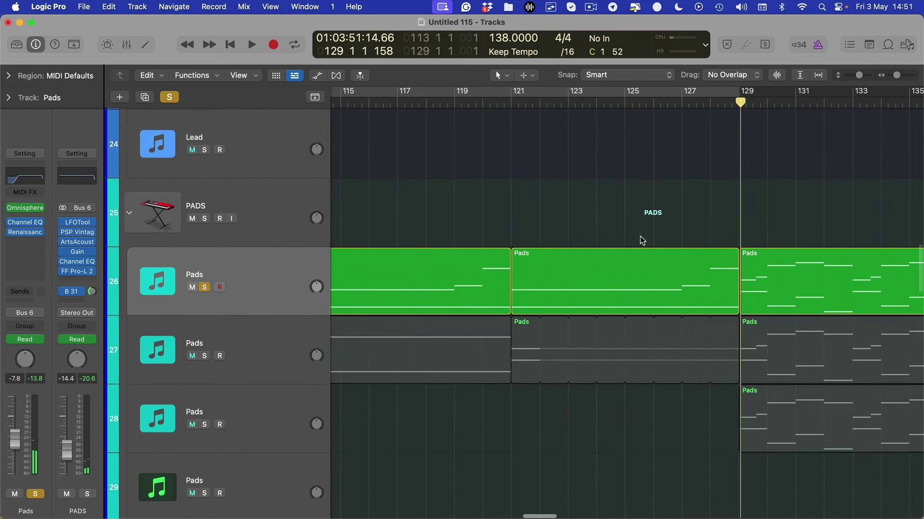
{"action": "key", "text": "cmd+Left"}
{"action": "scroll", "coordinate": [484, 282], "scroll_direction": "right", "scroll_amount": 5}
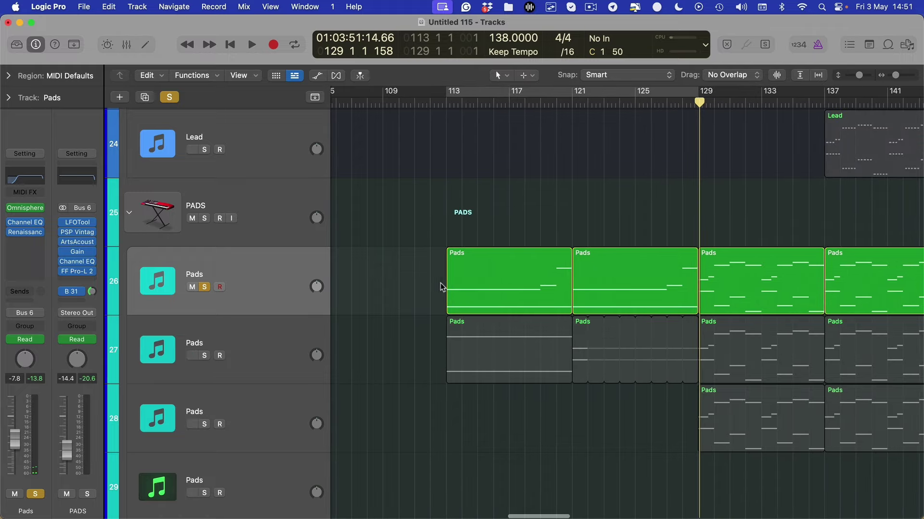
{"action": "left_click_drag", "start_coordinate": [384, 236], "coordinate": [570, 262]}
{"action": "left_click_drag", "start_coordinate": [627, 299], "coordinate": [518, 294]}
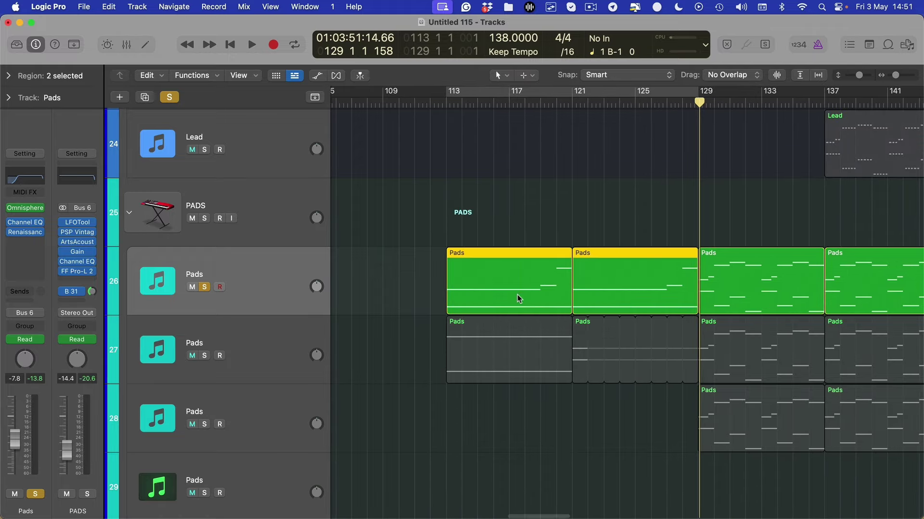
{"action": "left_click", "coordinate": [642, 201]}
{"action": "left_click", "coordinate": [620, 279]}
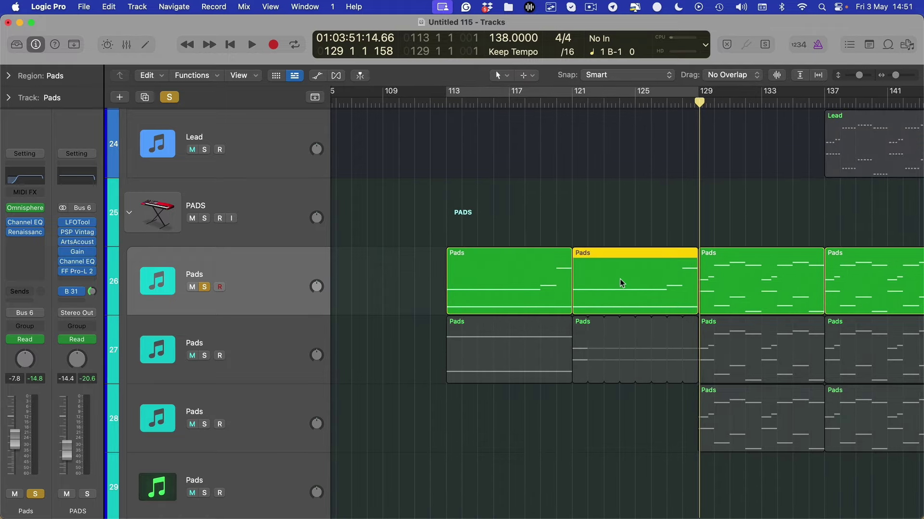
In track 26's Pads region at bars 113–121, delete the short notes at bars 119 and 120 and extend the upper held note to bar 121.
{"action": "double_click", "coordinate": [535, 309]}
{"action": "left_click", "coordinate": [720, 387]}
{"action": "key", "text": "Delete"}
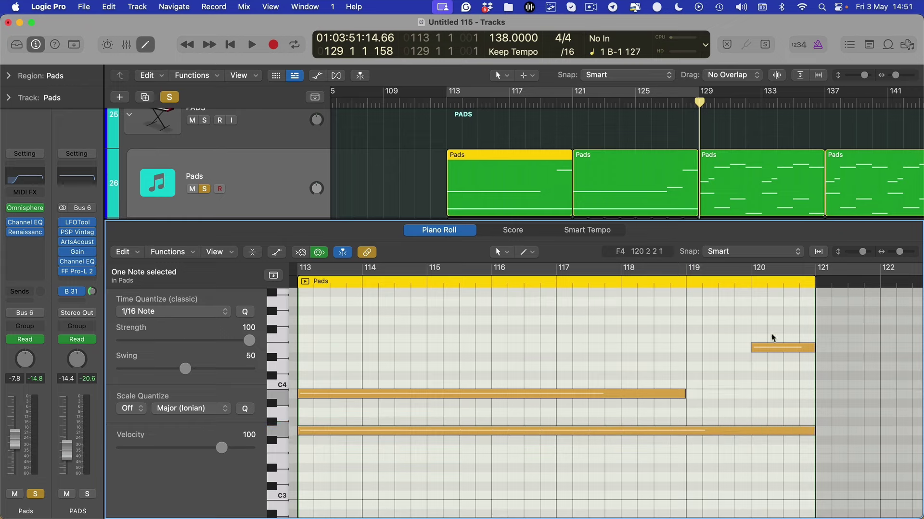
{"action": "key", "text": "Delete"}
{"action": "left_click_drag", "start_coordinate": [706, 378], "coordinate": [639, 407]}
{"action": "key", "text": "shift+backslash"}
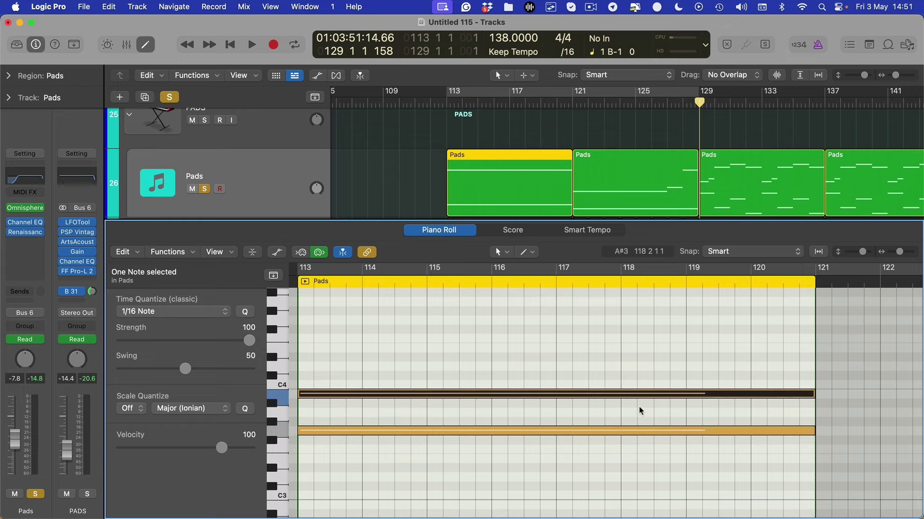
Replace the track 26 Pads region at bars 121–129 with a copy of the simplified region from bars 113–121 and close the note editor.
{"action": "left_click", "coordinate": [654, 192]}
{"action": "key", "text": "Delete"}
{"action": "left_click_drag", "start_coordinate": [500, 189], "coordinate": [625, 184]}
{"action": "key", "text": "p"}
{"action": "scroll", "coordinate": [719, 197], "scroll_direction": "up", "scroll_amount": 5}
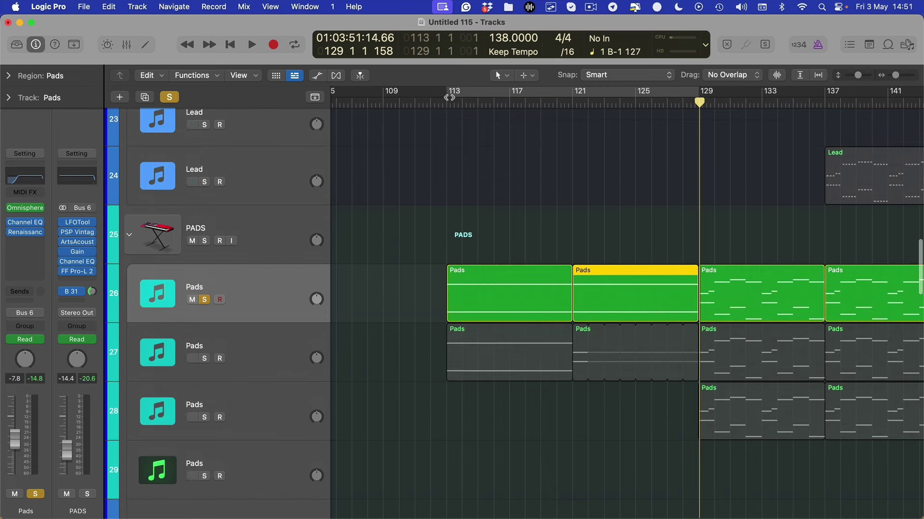
Cycle bars 113–129, start playback, and show the track automation.
{"action": "left_click_drag", "start_coordinate": [448, 96], "coordinate": [697, 119]}
{"action": "key", "text": "space"}
{"action": "key", "text": "a"}
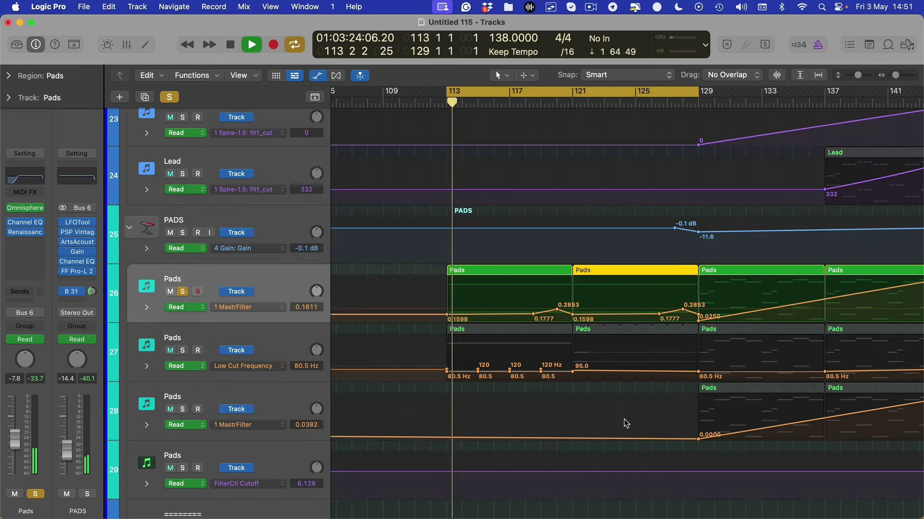
Reshape track 26's MastrFilter into one rise, with 0.1598 before bar 113, 0.1777 just before bar 121, and a 0.4539 peak before bar 129.
{"action": "left_click_drag", "start_coordinate": [572, 315], "coordinate": [415, 314]}
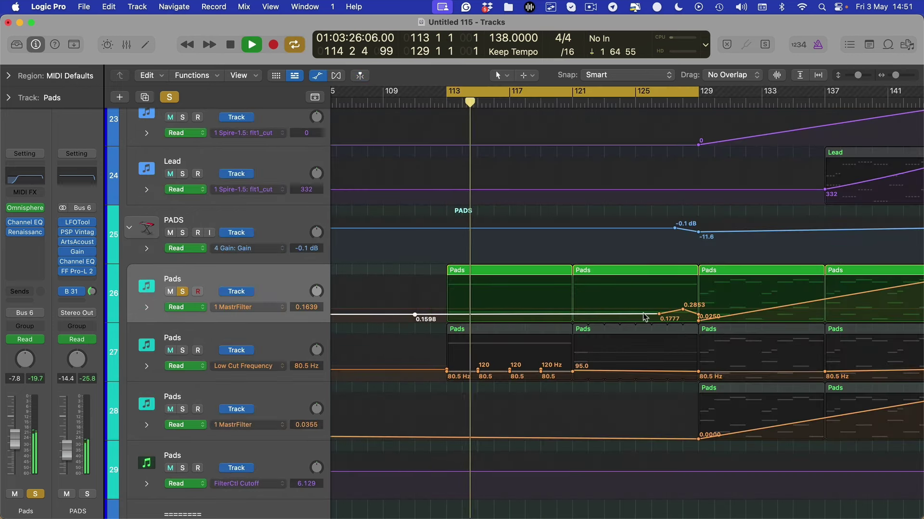
{"action": "left_click_drag", "start_coordinate": [659, 314], "coordinate": [564, 314]}
{"action": "left_click_drag", "start_coordinate": [683, 309], "coordinate": [683, 302]}
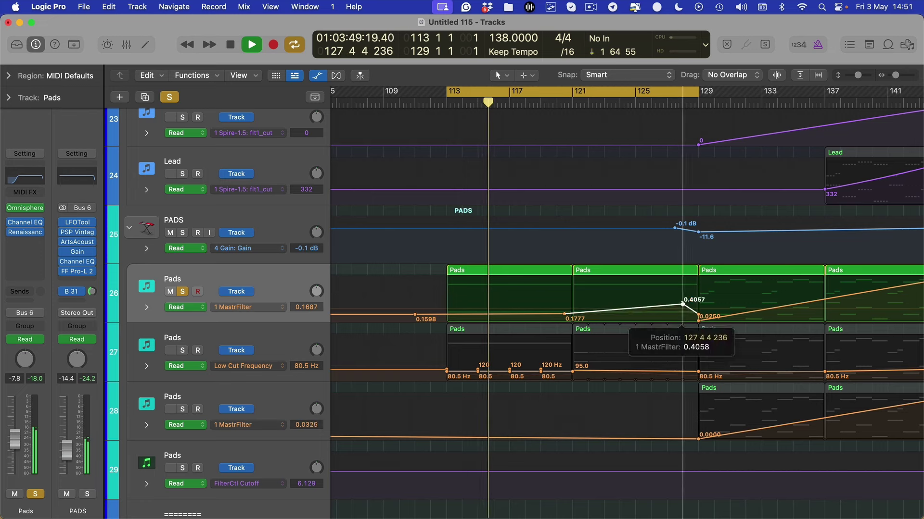
Clear the Low Cut Frequency automation points on track 27 and display its Omnisphere MastrFilter parameter.
{"action": "key", "text": "super+Left"}
{"action": "key", "text": "super+Left"}
{"action": "key", "text": "super+Left"}
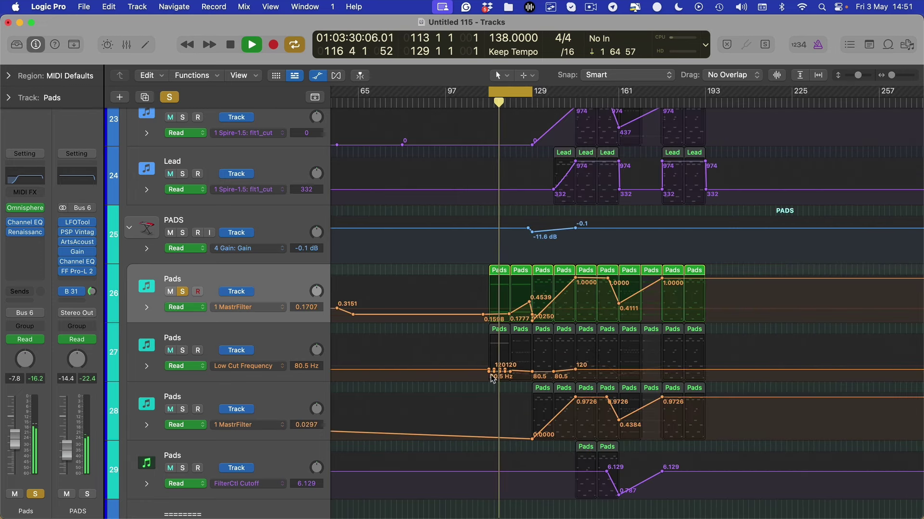
{"action": "left_click_drag", "start_coordinate": [618, 372], "coordinate": [284, 373]}
{"action": "left_click", "coordinate": [250, 366]}
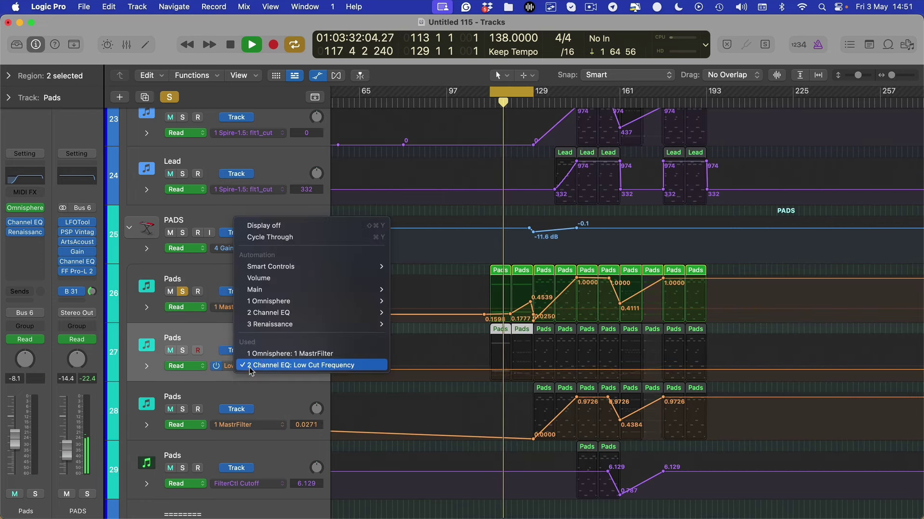
{"action": "left_click", "coordinate": [513, 363]}
{"action": "key", "text": "super+v"}
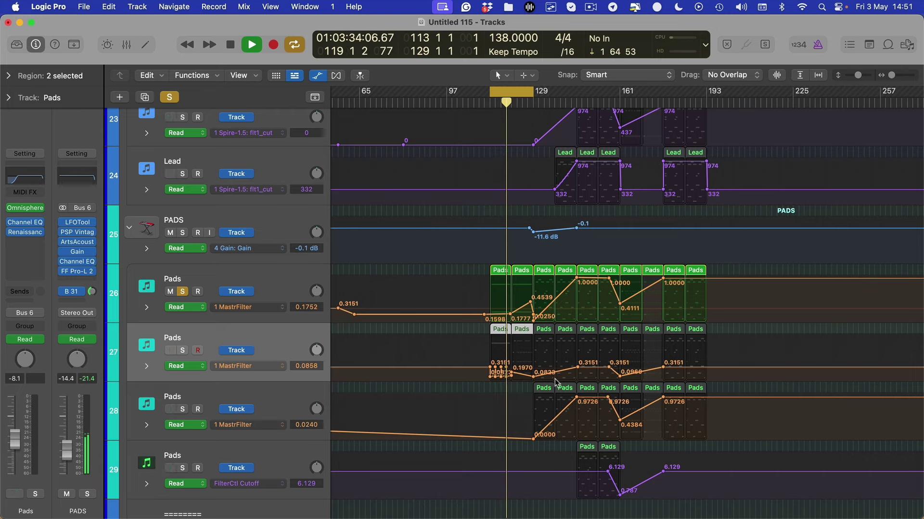
Rework track 27's MastrFilter into a rise from 0.0162 before bar 113, through 0.0577 at bar 113, to 0.3955 at bar 129.
{"action": "key", "text": "super+Right"}
{"action": "key", "text": "super+Right"}
{"action": "key", "text": "super+Right"}
{"action": "left_click_drag", "start_coordinate": [559, 372], "coordinate": [468, 369]}
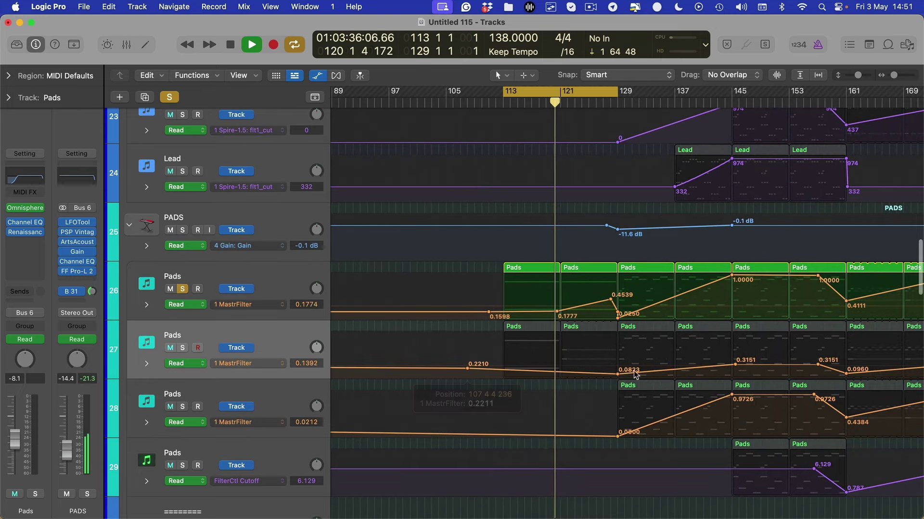
{"action": "left_click_drag", "start_coordinate": [618, 374], "coordinate": [618, 361]}
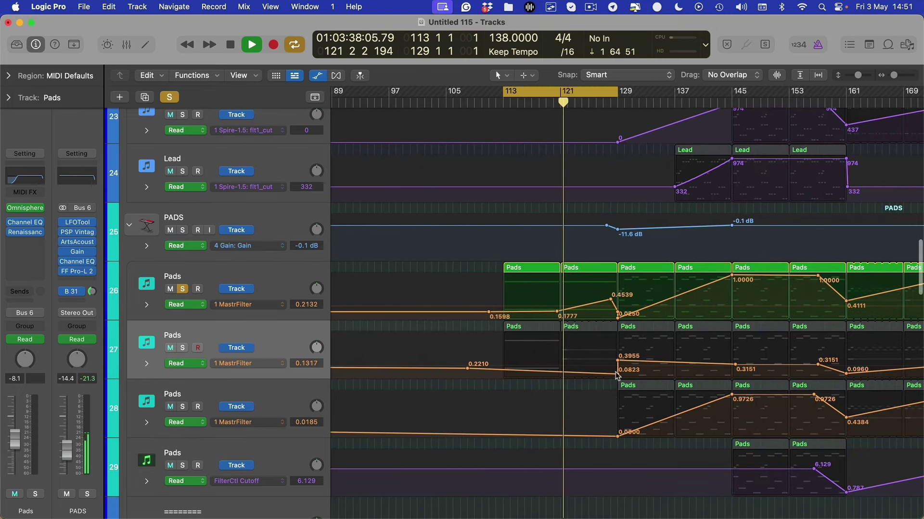
{"action": "left_click", "coordinate": [617, 374]}
{"action": "left_click", "coordinate": [501, 368]}
{"action": "left_click_drag", "start_coordinate": [499, 368], "coordinate": [499, 376]}
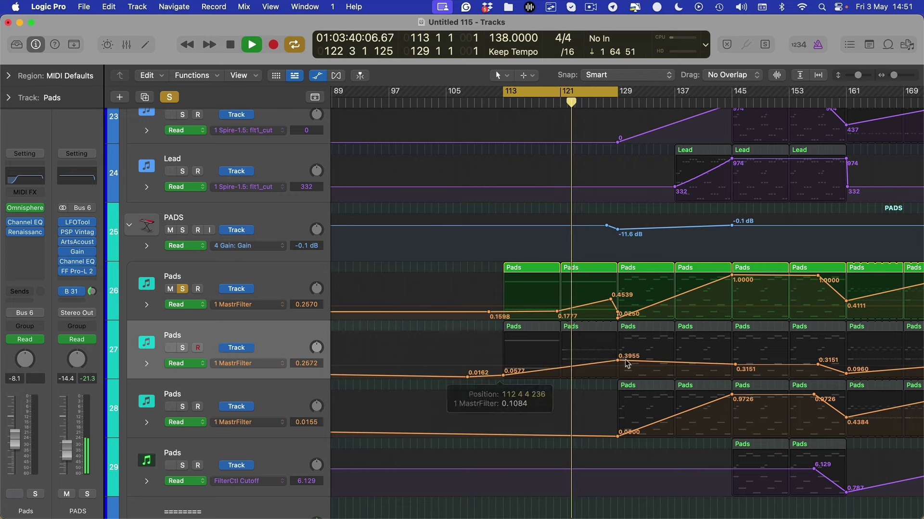
Make track 27's MastrFilter peak at 0.4481 near bar 128 and drop to 0.1666 at bar 129, and raise track 26's peak to 0.5623.
{"action": "scroll", "coordinate": [625, 362], "scroll_direction": "up", "scroll_amount": 5}
{"action": "scroll", "coordinate": [620, 364], "scroll_direction": "right", "scroll_amount": 2}
{"action": "left_click", "coordinate": [571, 363]}
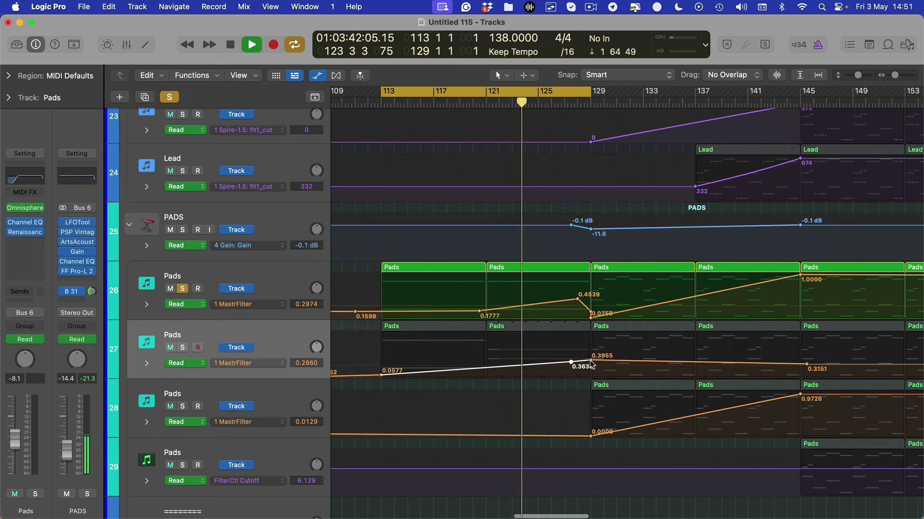
{"action": "left_click_drag", "start_coordinate": [590, 360], "coordinate": [636, 358]}
{"action": "key", "text": "super+Right"}
{"action": "key", "text": "super+Right"}
{"action": "key", "text": "super+Right"}
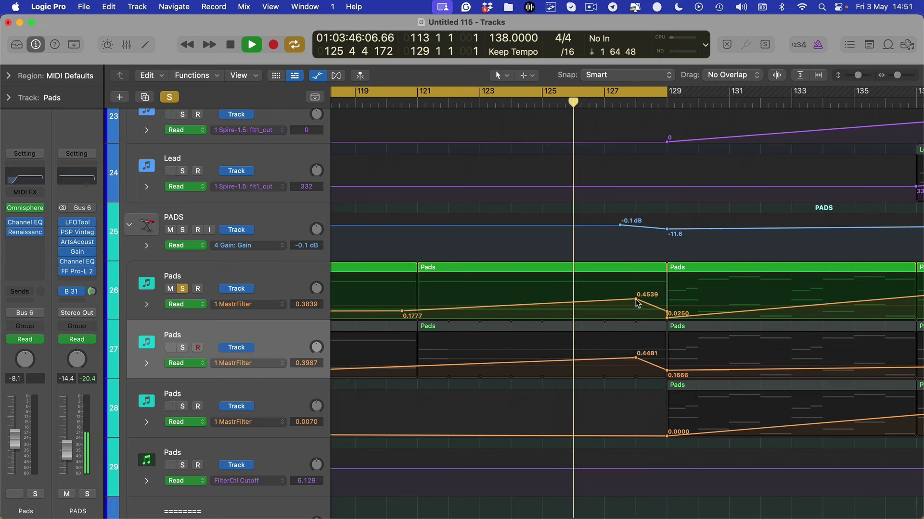
{"action": "left_click_drag", "start_coordinate": [636, 300], "coordinate": [636, 294]}
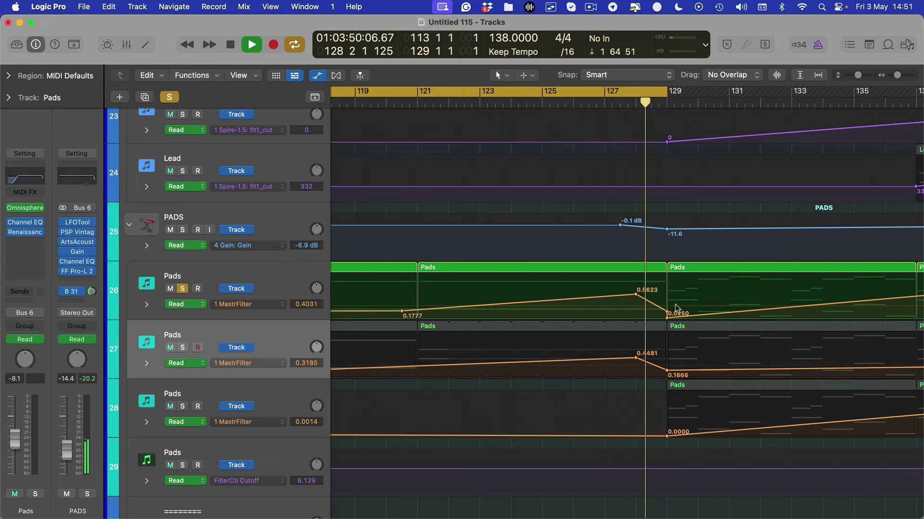
Turn off solo on the track 26 Pads to hear bars 113–129 in the full mix.
{"action": "key", "text": "super+Left"}
{"action": "key", "text": "super+Left"}
{"action": "key", "text": "super+Left"}
{"action": "key", "text": "super+Left"}
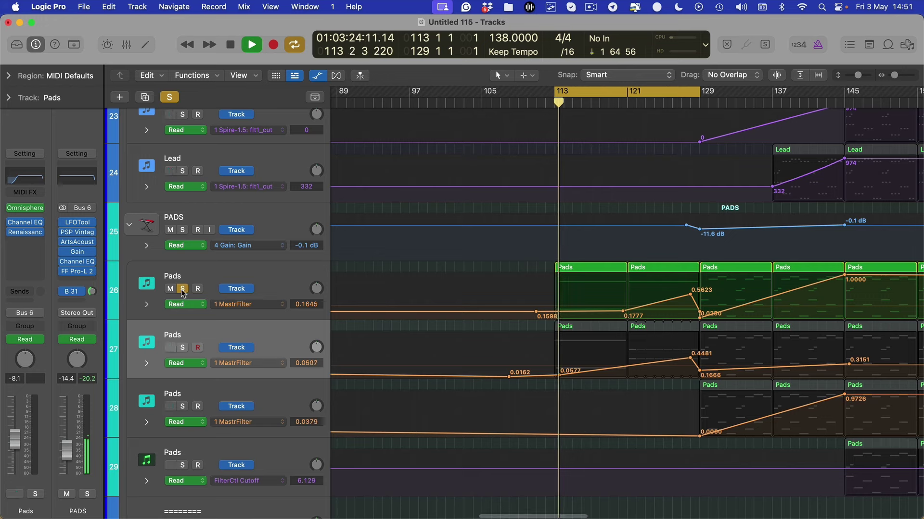
{"action": "left_click", "coordinate": [182, 290]}
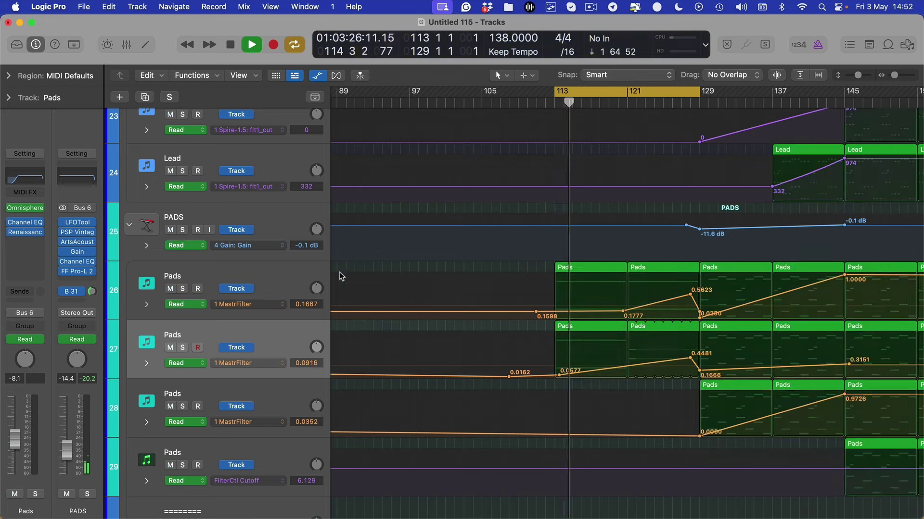
Display ES2 Filter 1 Cutoff on Sub Bass (Drone), set its starting point to about 0.142 at 111 4 4 236, and restart playback.
{"action": "scroll", "coordinate": [341, 276], "scroll_direction": "down", "scroll_amount": 10}
{"action": "left_click", "coordinate": [260, 439]}
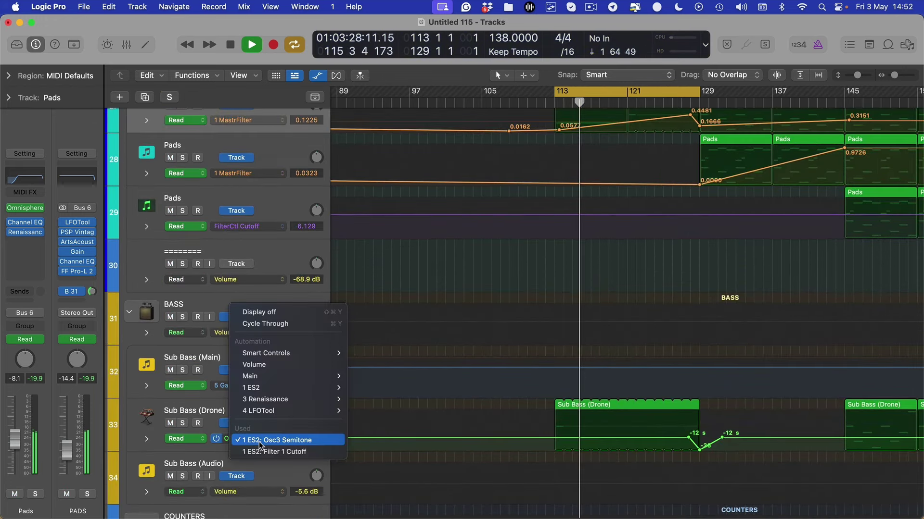
{"action": "left_click", "coordinate": [260, 451]}
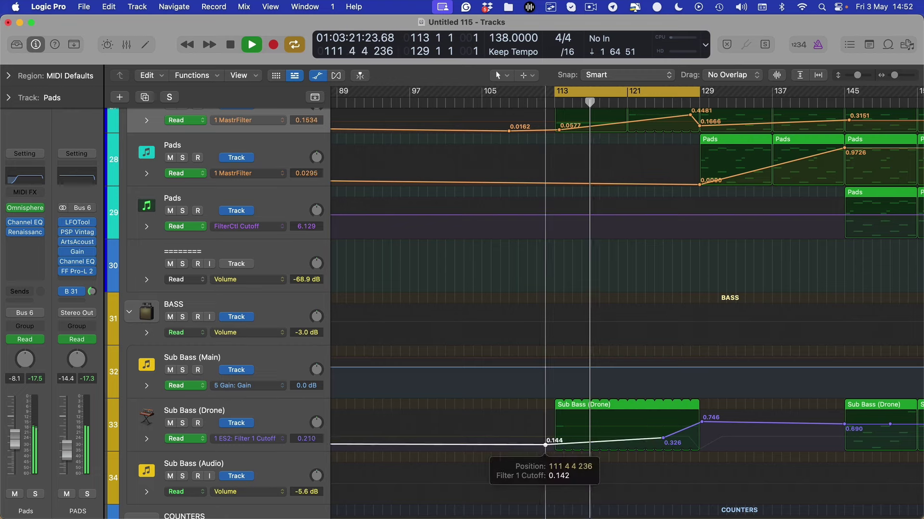
{"action": "key", "text": "space"}
{"action": "key", "text": "space"}
Hide the automation and replace the track 27 Pads region at bars 121–129 with a repeat of its region from bars 113–121.
{"action": "key", "text": "a"}
{"action": "scroll", "coordinate": [620, 385], "scroll_direction": "down", "scroll_amount": 3}
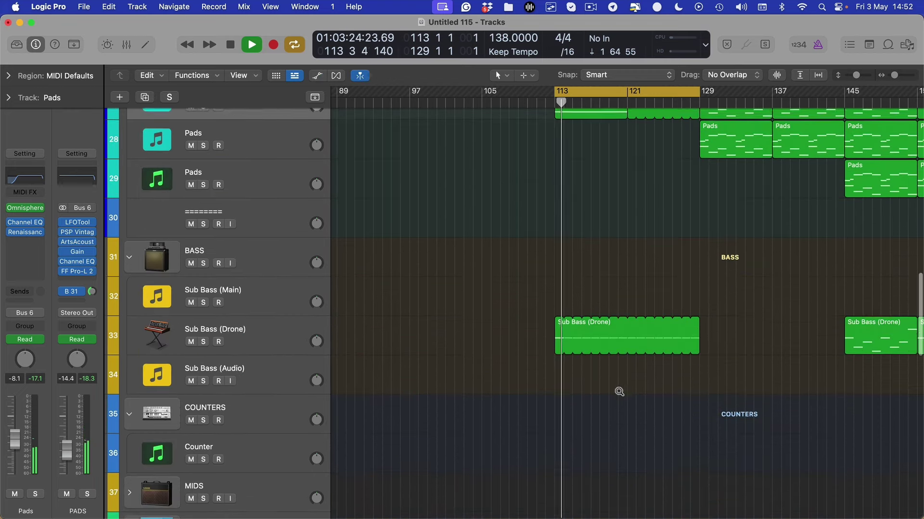
{"action": "scroll", "coordinate": [619, 392], "scroll_direction": "down", "scroll_amount": 3}
{"action": "scroll", "coordinate": [548, 291], "scroll_direction": "right", "scroll_amount": 3}
{"action": "scroll", "coordinate": [615, 370], "scroll_direction": "up", "scroll_amount": 6}
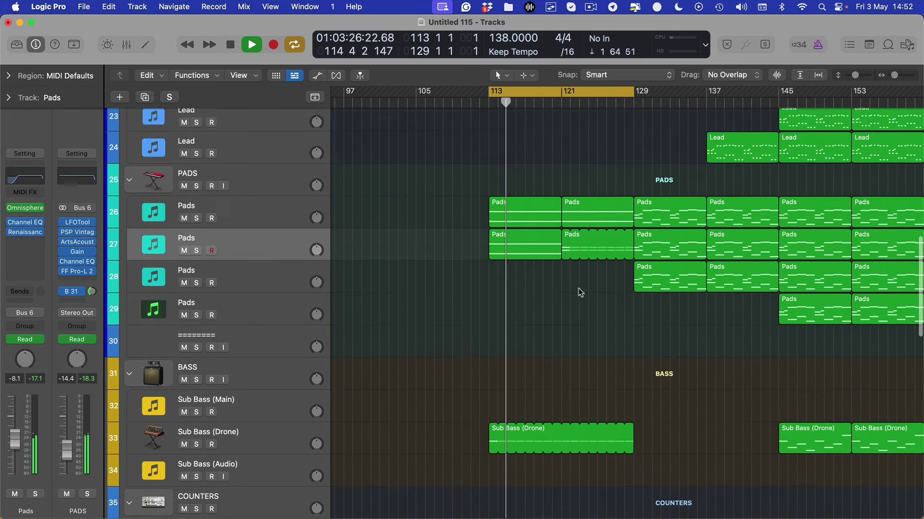
{"action": "scroll", "coordinate": [580, 292], "scroll_direction": "up", "scroll_amount": 3}
{"action": "left_click", "coordinate": [598, 249]}
{"action": "key", "text": "BackSpace"}
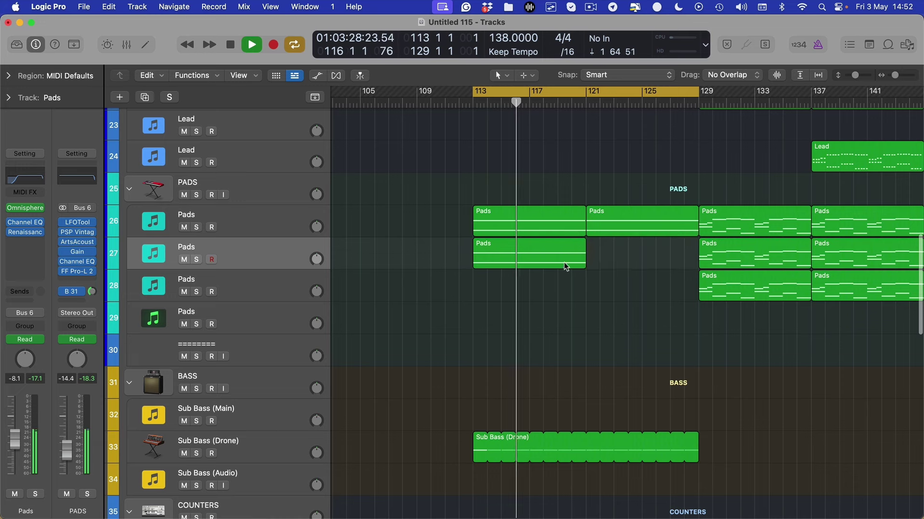
{"action": "left_click", "coordinate": [564, 264]}
{"action": "key", "text": "super+r"}
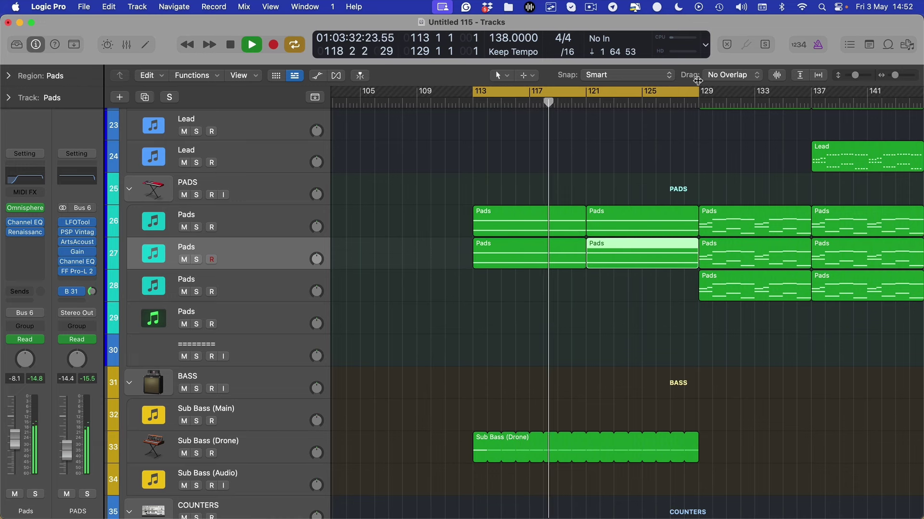
Show the automation again and delete track 27's 0.2597 and 0.0540 MastrFilter points around bar 121.
{"action": "scroll", "coordinate": [669, 169], "scroll_direction": "up", "scroll_amount": 3}
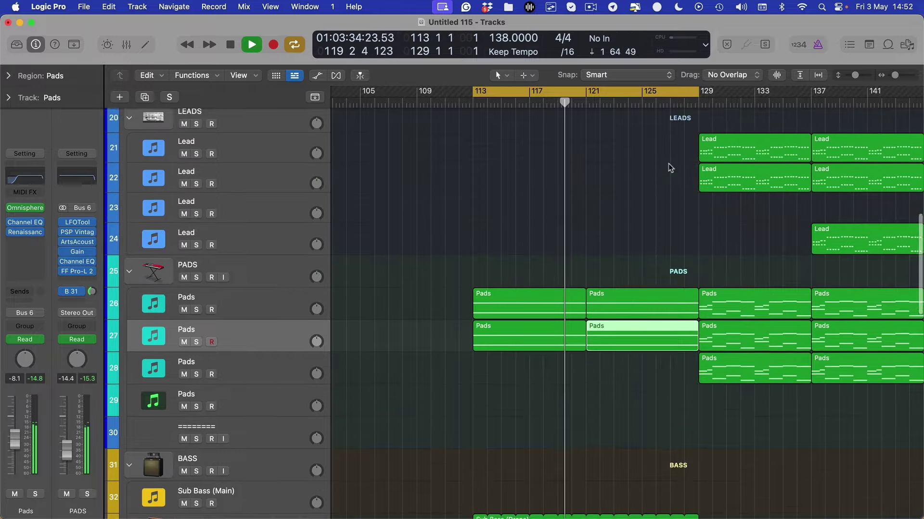
{"action": "scroll", "coordinate": [670, 172], "scroll_direction": "up", "scroll_amount": 6}
{"action": "scroll", "coordinate": [670, 176], "scroll_direction": "down", "scroll_amount": 12}
{"action": "key", "text": "super+Up"}
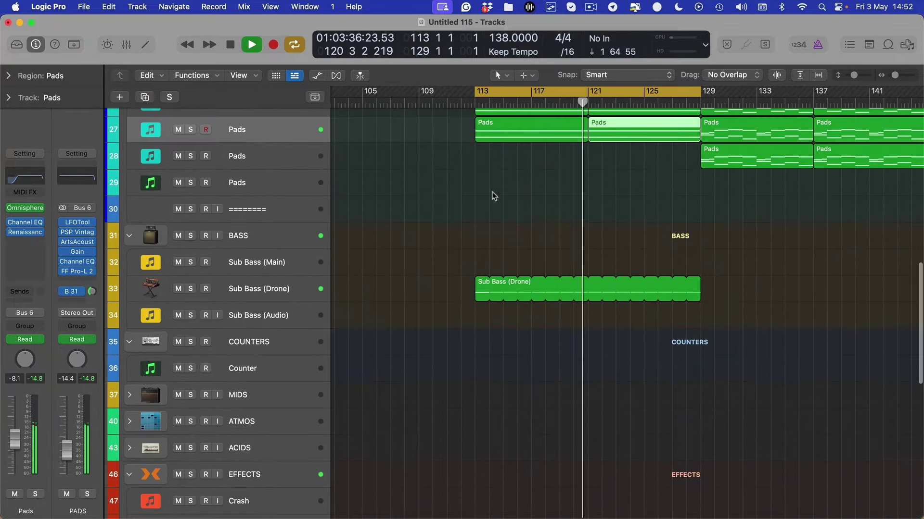
{"action": "scroll", "coordinate": [367, 198], "scroll_direction": "up", "scroll_amount": 3}
{"action": "key", "text": "a"}
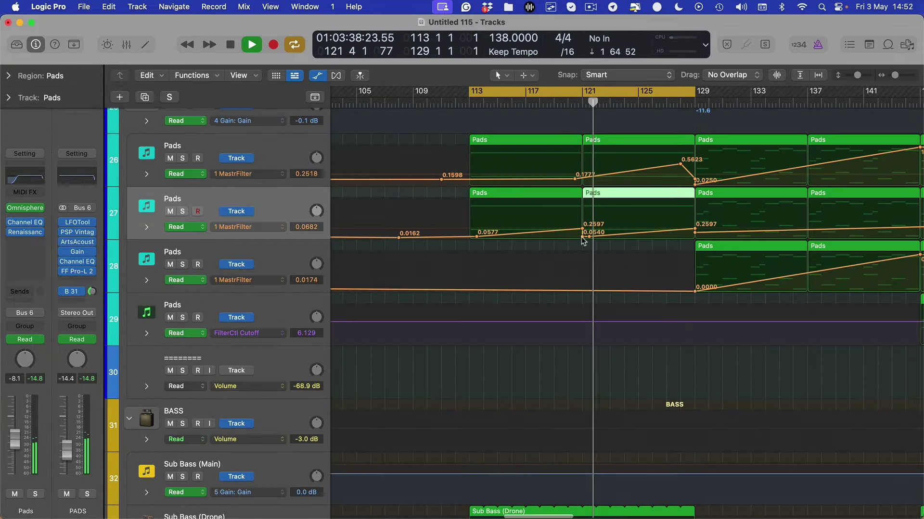
{"action": "left_click", "coordinate": [582, 237]}
{"action": "left_click_drag", "start_coordinate": [608, 221], "coordinate": [539, 244]}
{"action": "key", "text": "Delete"}
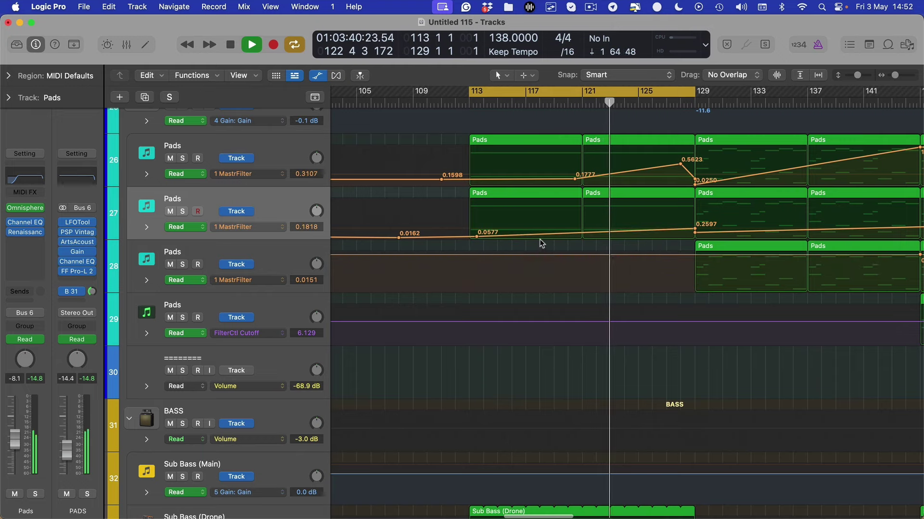
Move track 27's 0.2597 MastrFilter point back to 128 2 4 236, hide the automation, and stop playback.
{"action": "left_click_drag", "start_coordinate": [695, 233], "coordinate": [687, 229]}
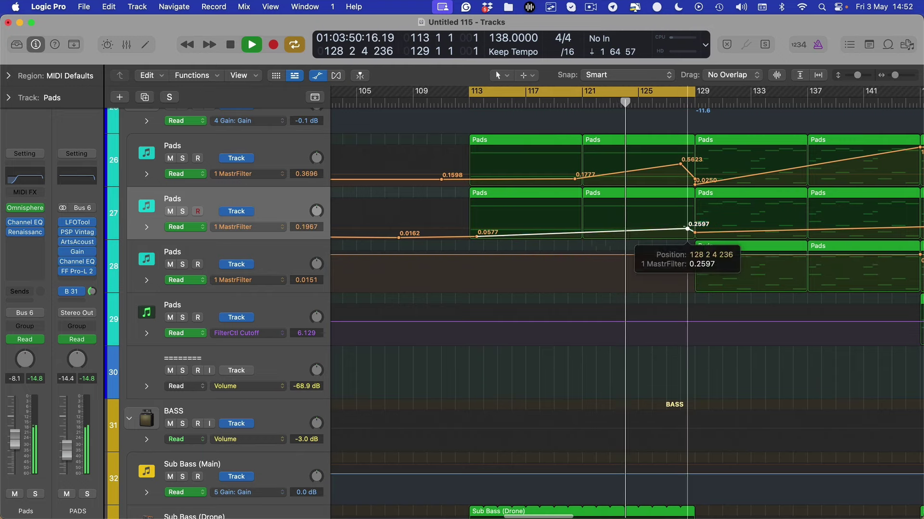
{"action": "key", "text": "a"}
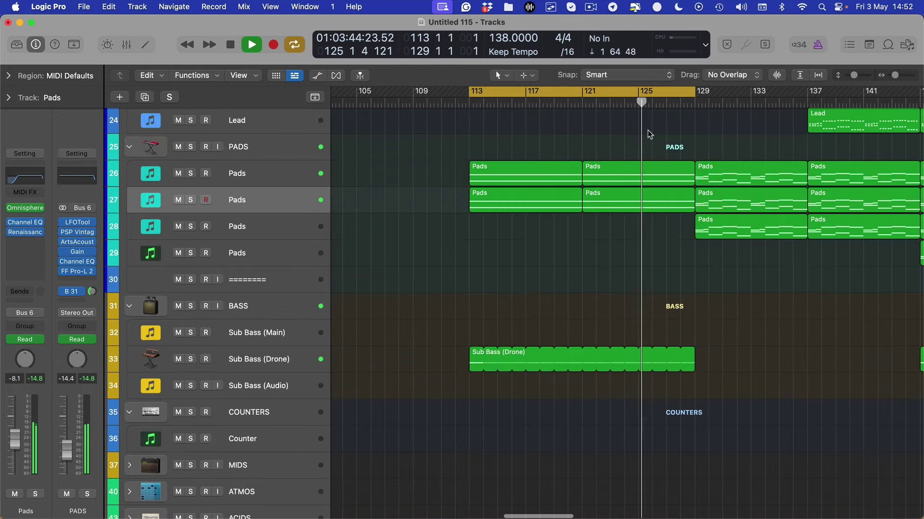
{"action": "key", "text": "space"}
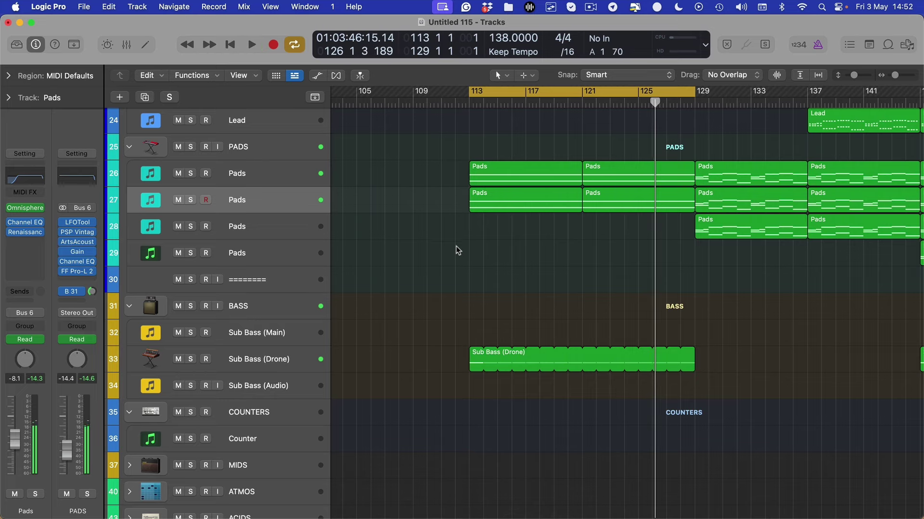
Expand the ATMOS track stack and select its Atmosphere (Midi) track.
{"action": "key", "text": "super+Up"}
{"action": "scroll", "coordinate": [456, 247], "scroll_direction": "up", "scroll_amount": 1}
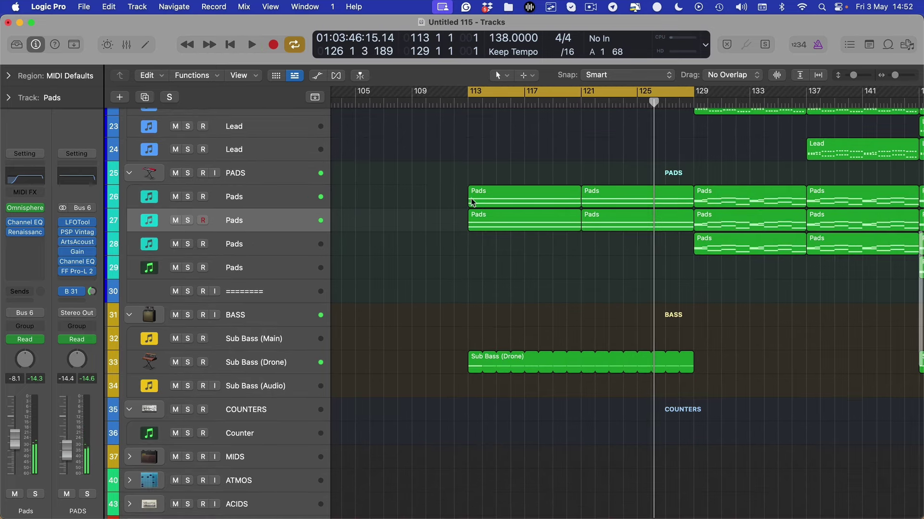
{"action": "scroll", "coordinate": [471, 199], "scroll_direction": "down", "scroll_amount": 10}
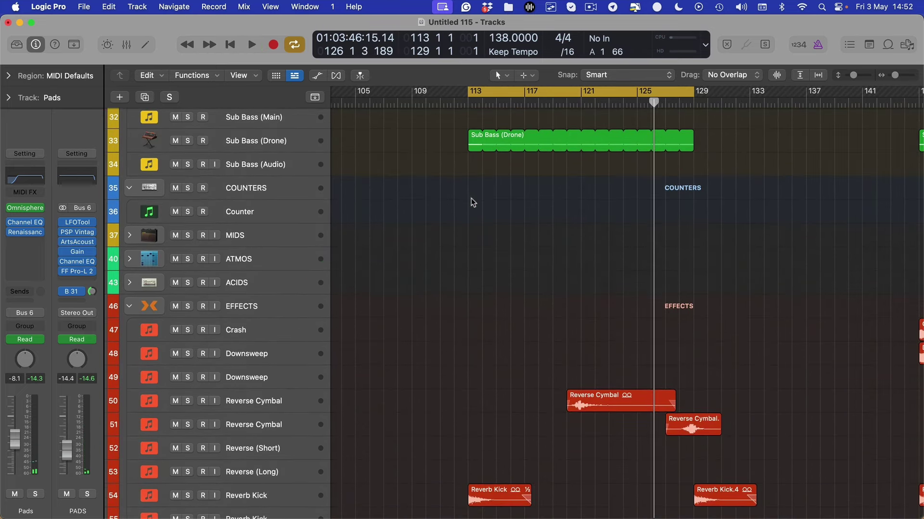
{"action": "scroll", "coordinate": [471, 198], "scroll_direction": "up", "scroll_amount": 8}
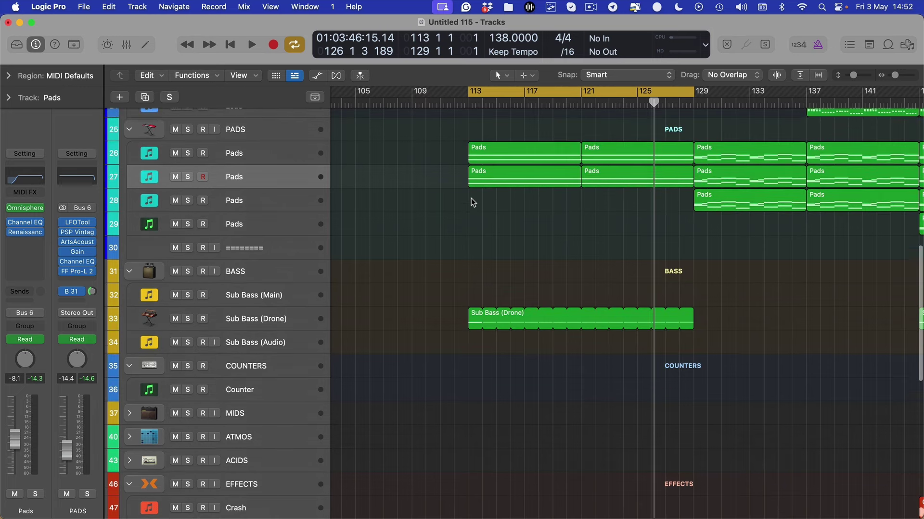
{"action": "scroll", "coordinate": [399, 385], "scroll_direction": "down", "scroll_amount": 12}
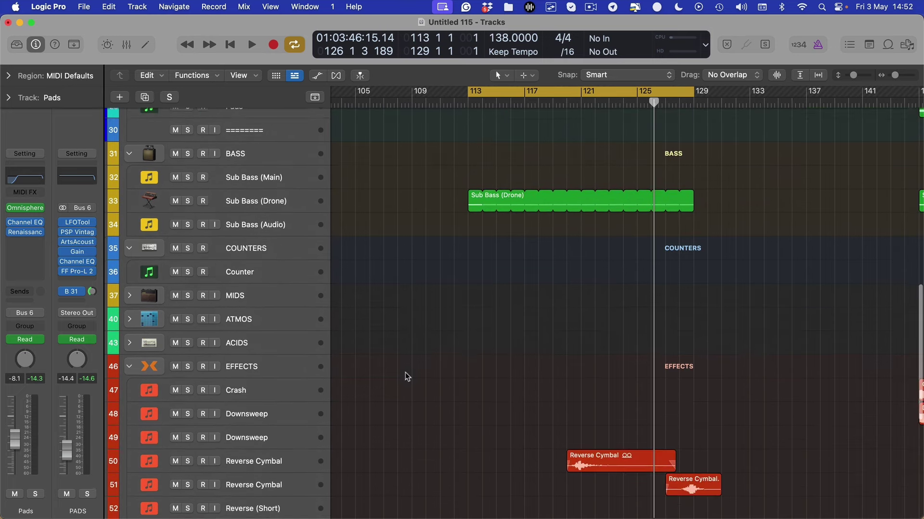
{"action": "scroll", "coordinate": [285, 295], "scroll_direction": "up", "scroll_amount": 4}
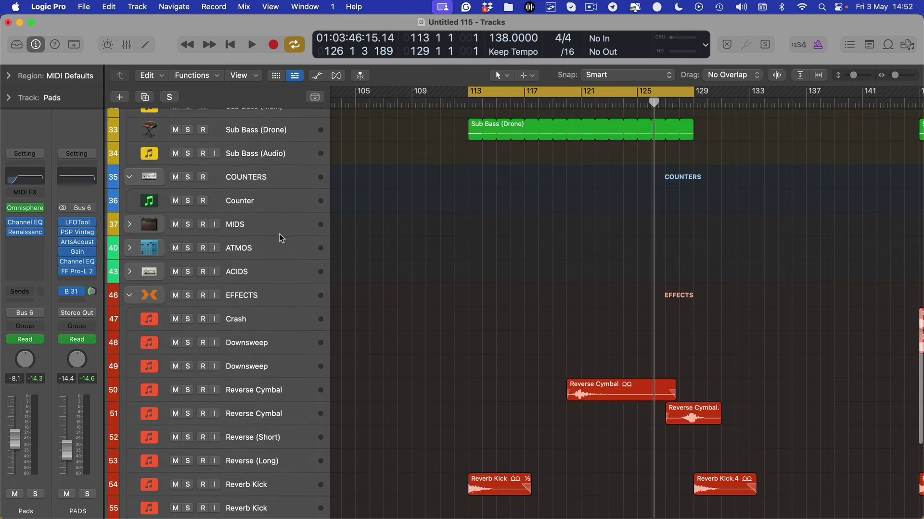
{"action": "left_click", "coordinate": [376, 259]}
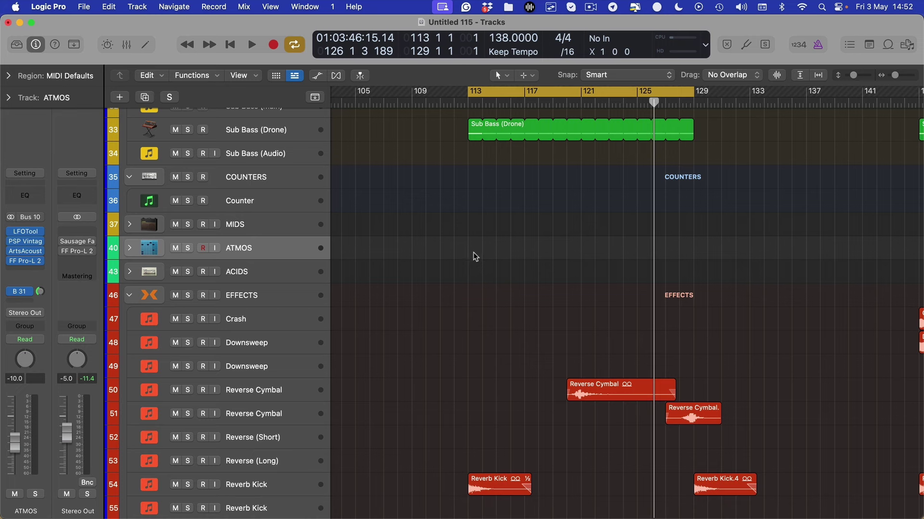
{"action": "left_click", "coordinate": [130, 248]}
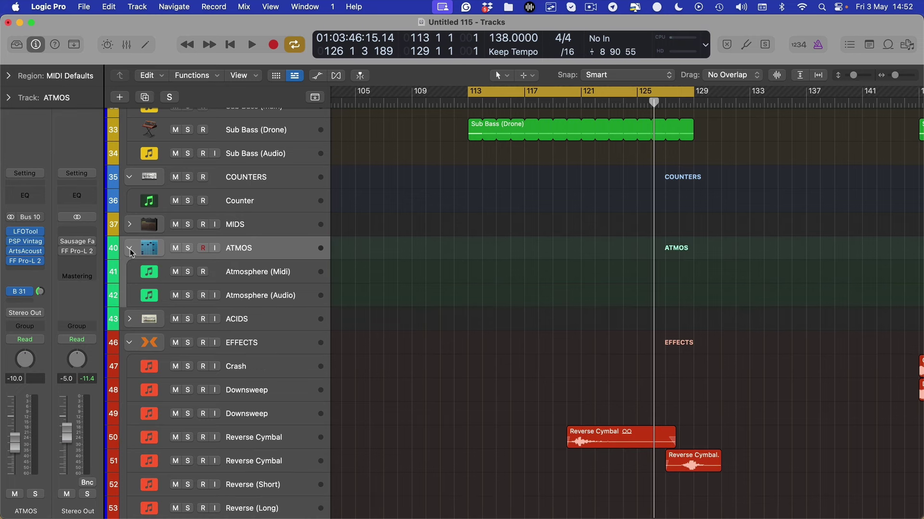
{"action": "left_click", "coordinate": [296, 274]}
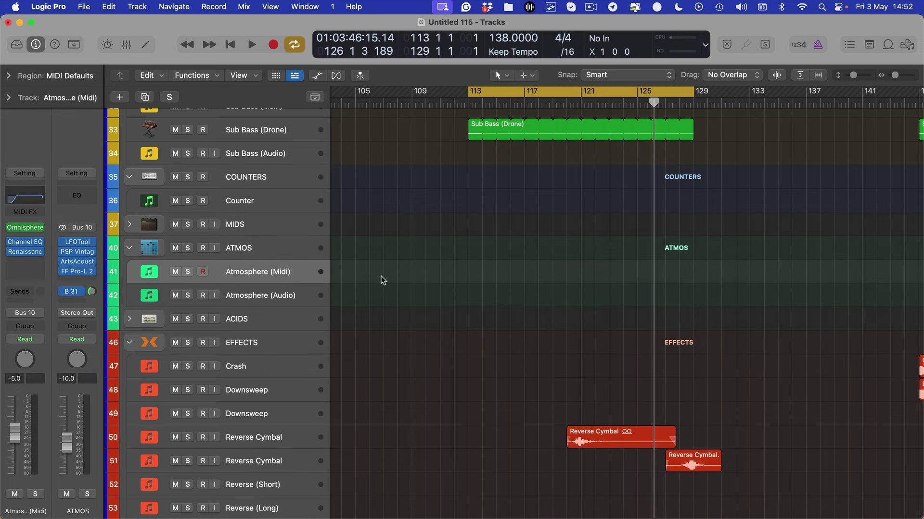
Create a MIDI region on Atmosphere (Midi) spanning bars 113 to 129 and open it in the Piano Roll.
{"action": "key", "text": "t"}
{"action": "key", "text": "p"}
{"action": "left_click", "coordinate": [479, 274]}
{"action": "left_click_drag", "start_coordinate": [481, 278], "coordinate": [694, 278]}
{"action": "double_click", "coordinate": [506, 273]}
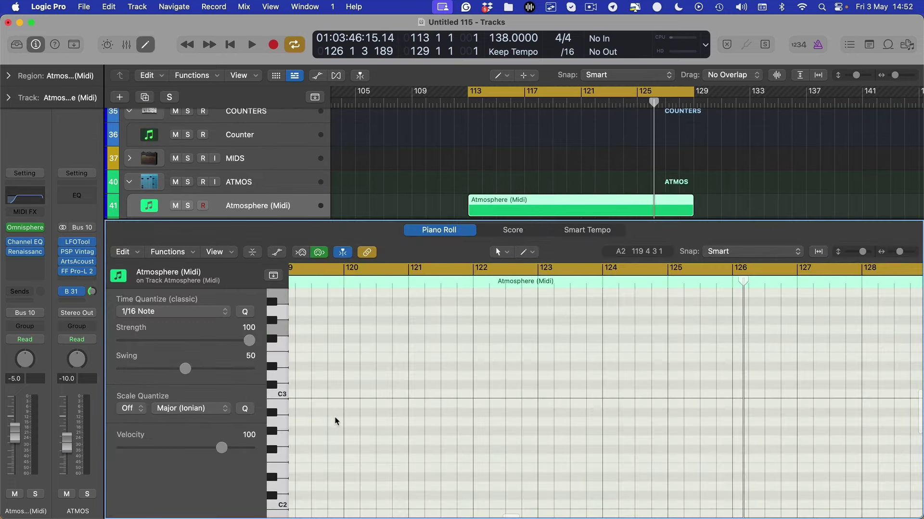
Draw a sustained B2 note in the Atmosphere (Midi) region, starting at 113 1 1 1 and lasting until bar 129.
{"action": "scroll", "coordinate": [385, 383], "scroll_direction": "left", "scroll_amount": 6}
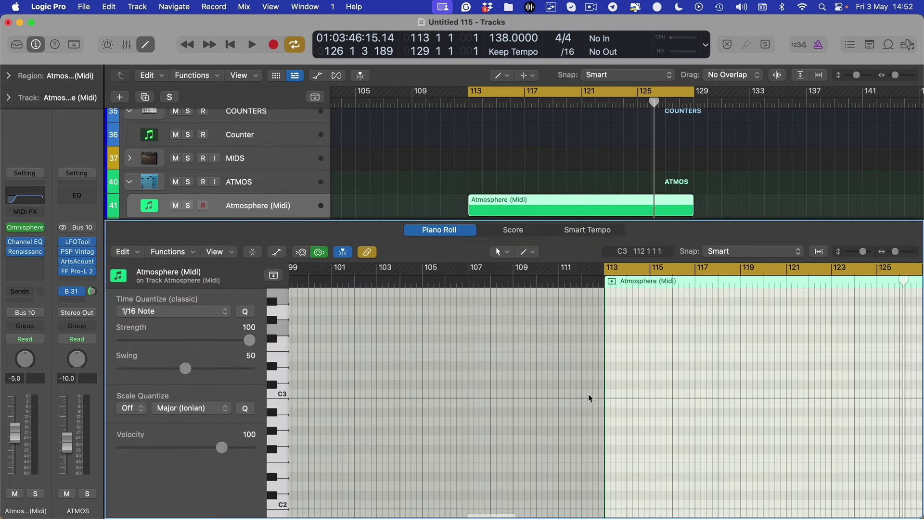
{"action": "key", "text": "Return"}
{"action": "scroll", "coordinate": [289, 386], "scroll_direction": "right", "scroll_amount": 8}
{"action": "left_click", "coordinate": [294, 386], "text": "ctrl+alt"}
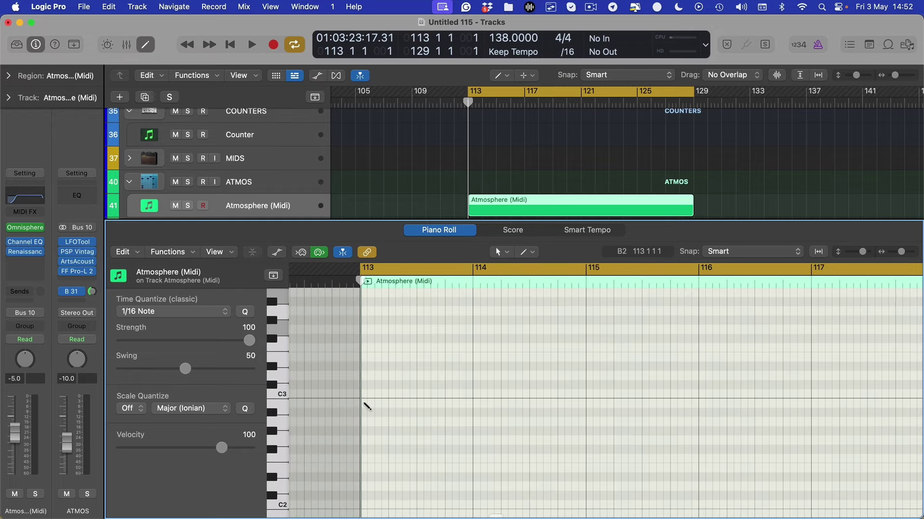
{"action": "left_click", "coordinate": [362, 406]}
{"action": "key", "text": "super+Left"}
{"action": "key", "text": "super+Left"}
{"action": "key", "text": "super+Left"}
{"action": "key", "text": "super+Left"}
{"action": "key", "text": "super+Left"}
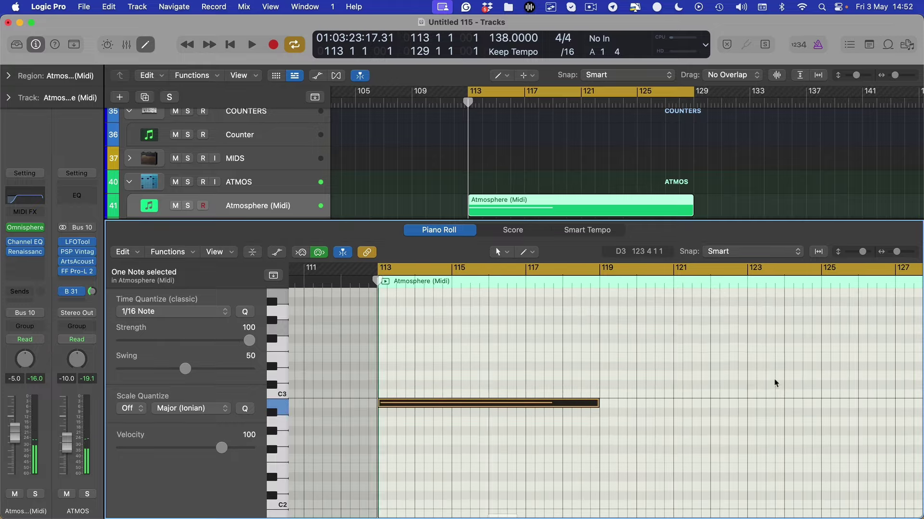
{"action": "left_click_drag", "start_coordinate": [440, 413], "coordinate": [548, 412]}
Solo the Atmosphere (Midi) track, play it from bar 113, and reopen its region in the Piano Roll.
{"action": "key", "text": "e"}
{"action": "key", "text": "super+Right"}
{"action": "key", "text": "super+Right"}
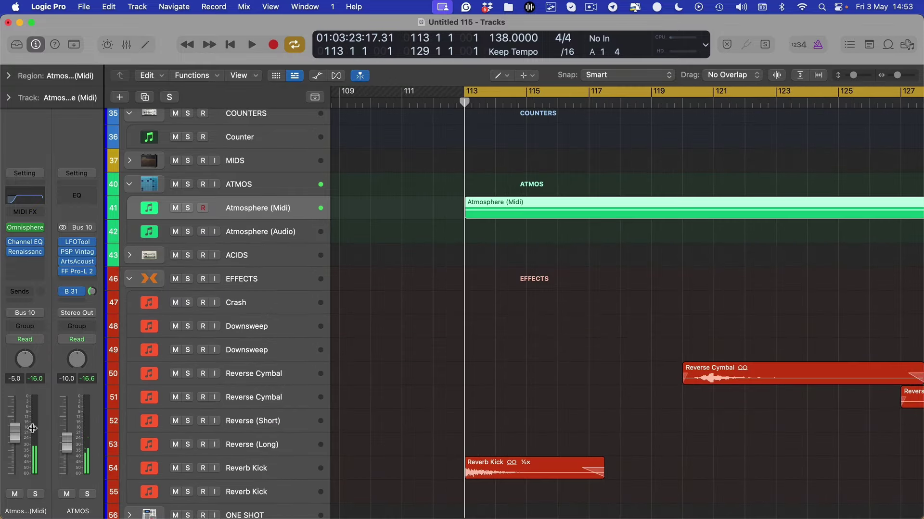
{"action": "key", "text": "s"}
{"action": "key", "text": "space"}
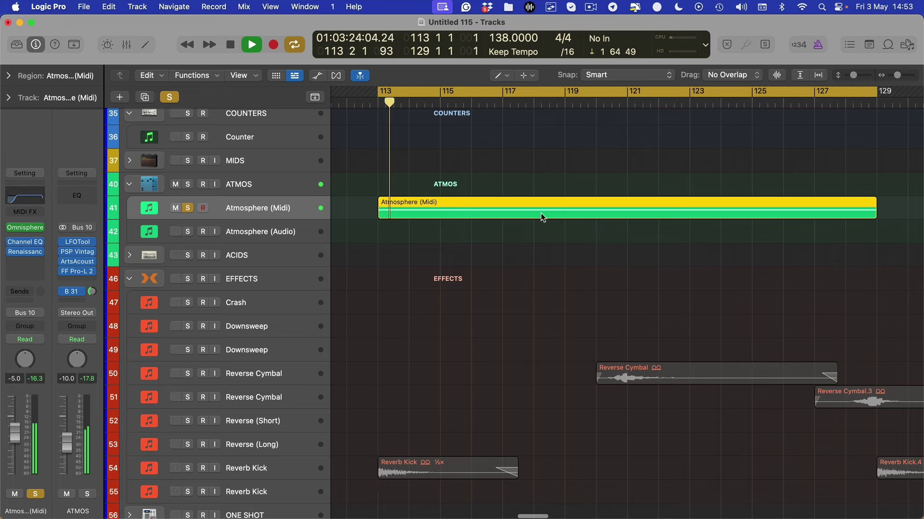
{"action": "double_click", "coordinate": [541, 212]}
{"action": "scroll", "coordinate": [500, 423], "scroll_direction": "down", "scroll_amount": 1}
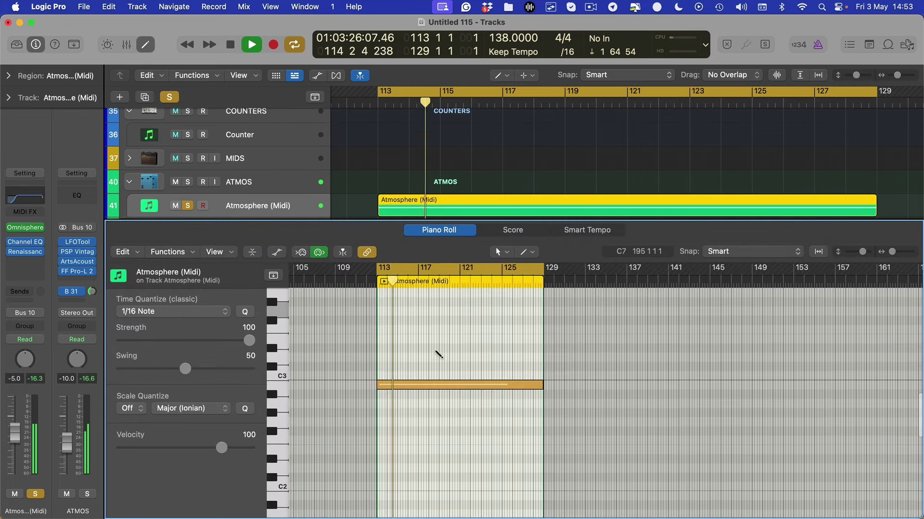
Open Omnisphere on Atmosphere (Midi) and load Circus Nightmare from the ARP + BPM category.
{"action": "mouse_move", "coordinate": [42, 230]}
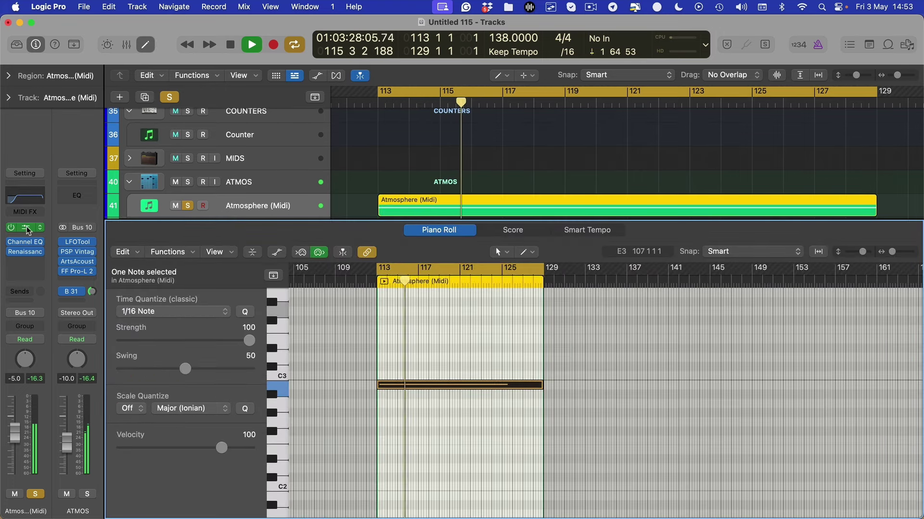
{"action": "left_click", "coordinate": [27, 228]}
{"action": "left_click", "coordinate": [41, 228]}
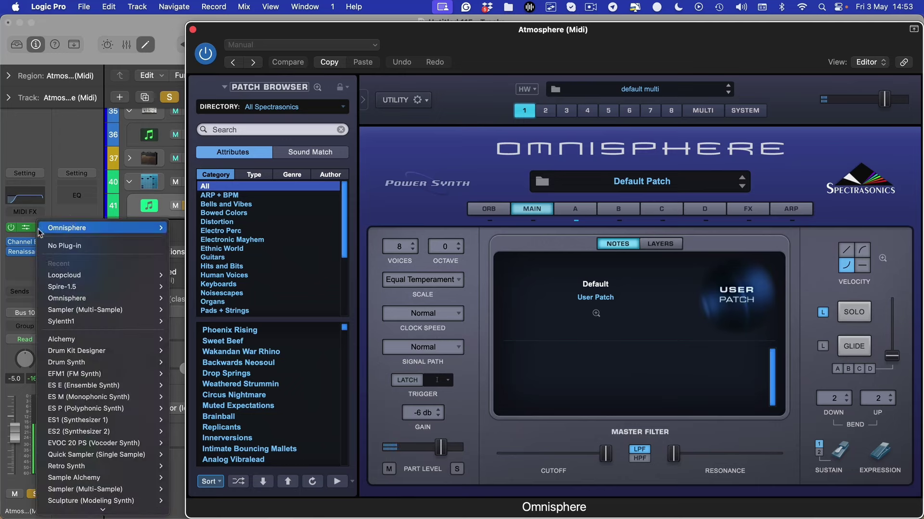
{"action": "left_click", "coordinate": [100, 184]}
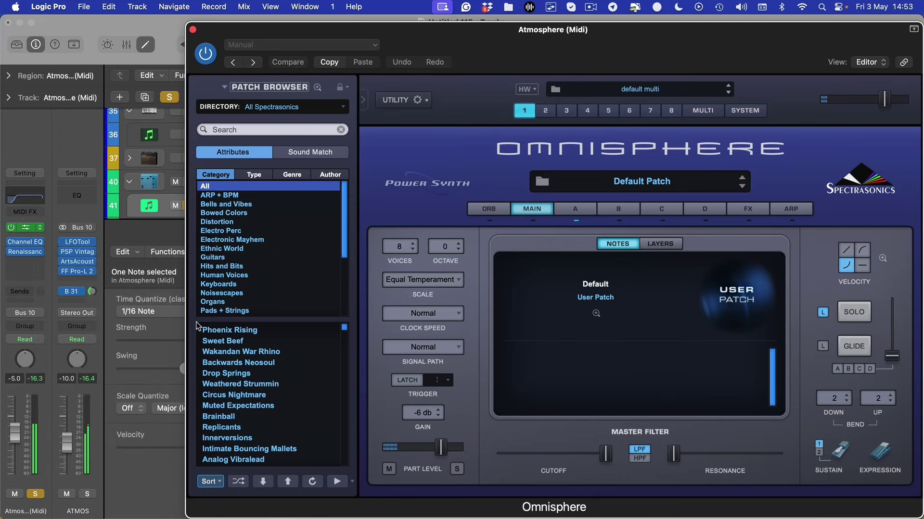
{"action": "left_click", "coordinate": [231, 195]}
{"action": "left_click", "coordinate": [266, 362]}
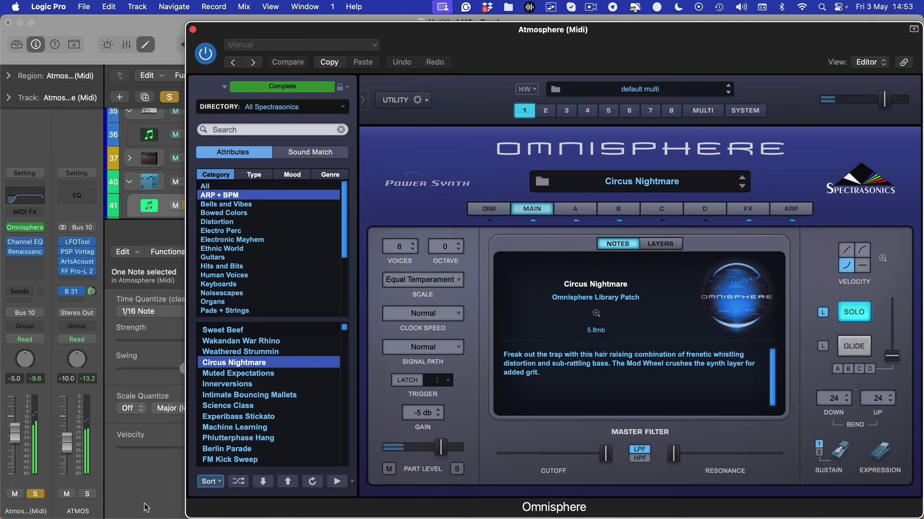
Audition the ARP + BPM patches from Intimate Bouncing Mallets onward and settle on Berlin Parade.
{"action": "left_click", "coordinate": [262, 397]}
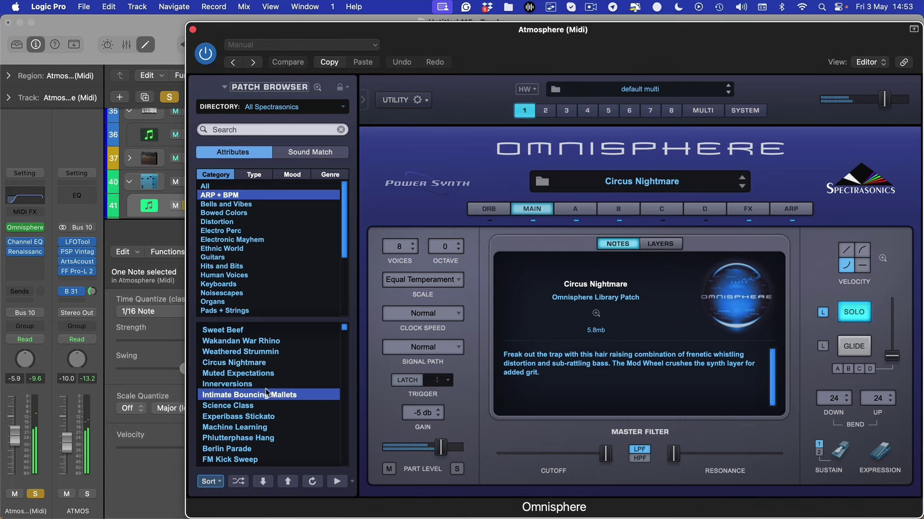
{"action": "scroll", "coordinate": [255, 312], "scroll_direction": "down", "scroll_amount": 2}
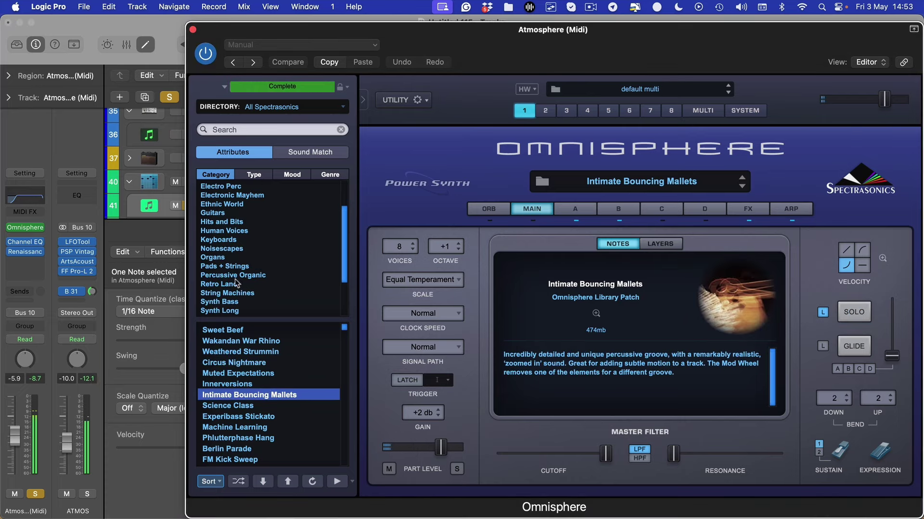
{"action": "left_click", "coordinate": [263, 482]}
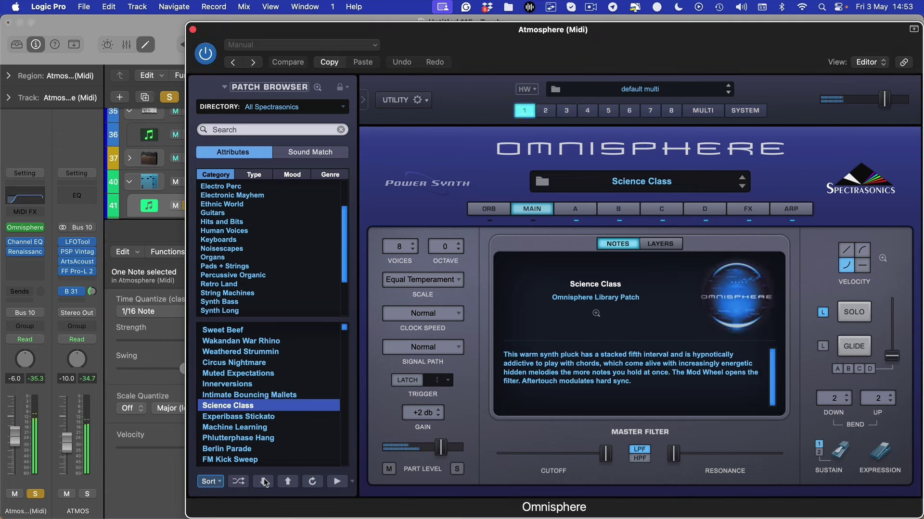
{"action": "left_click", "coordinate": [263, 482]}
{"action": "left_click", "coordinate": [263, 483]}
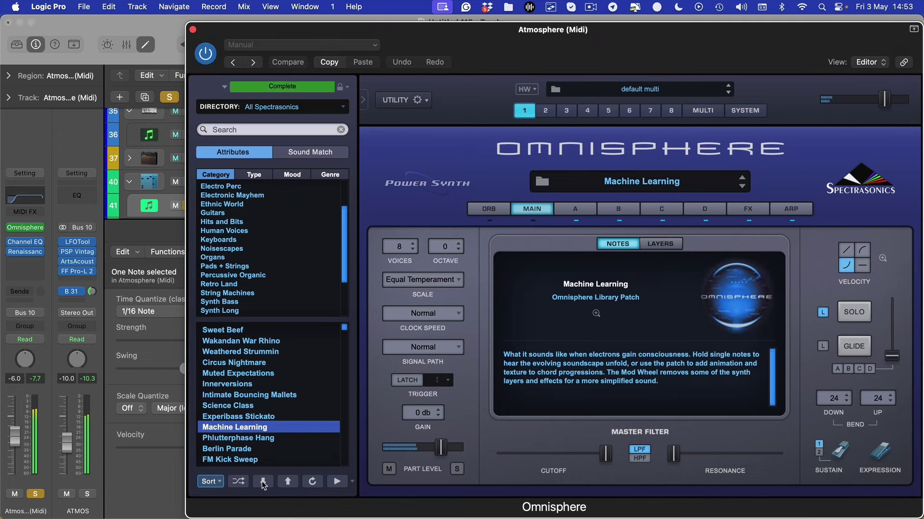
{"action": "left_click", "coordinate": [263, 483]}
{"action": "left_click", "coordinate": [263, 483]}
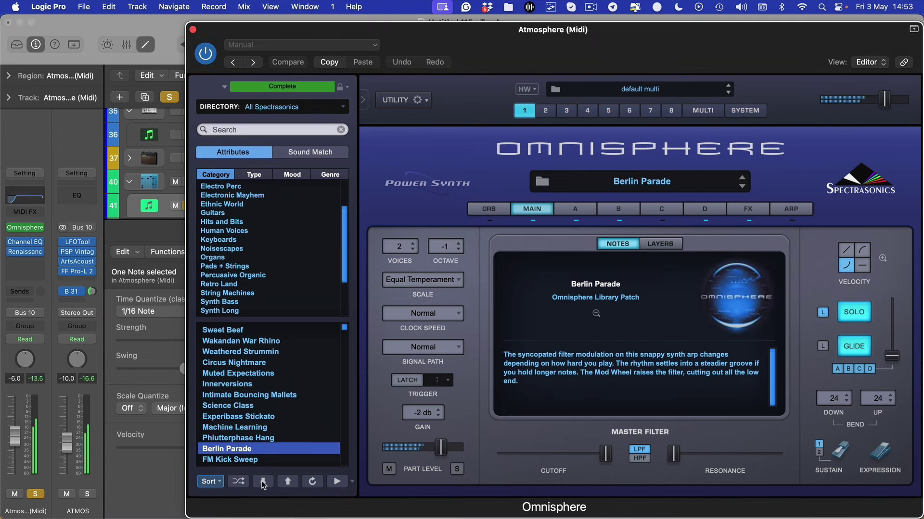
Lower the Atmosphere (Midi) volume to -11.4 dB and check layer A of Berlin Parade before closing Omnisphere.
{"action": "left_click_drag", "start_coordinate": [15, 436], "coordinate": [15, 441]}
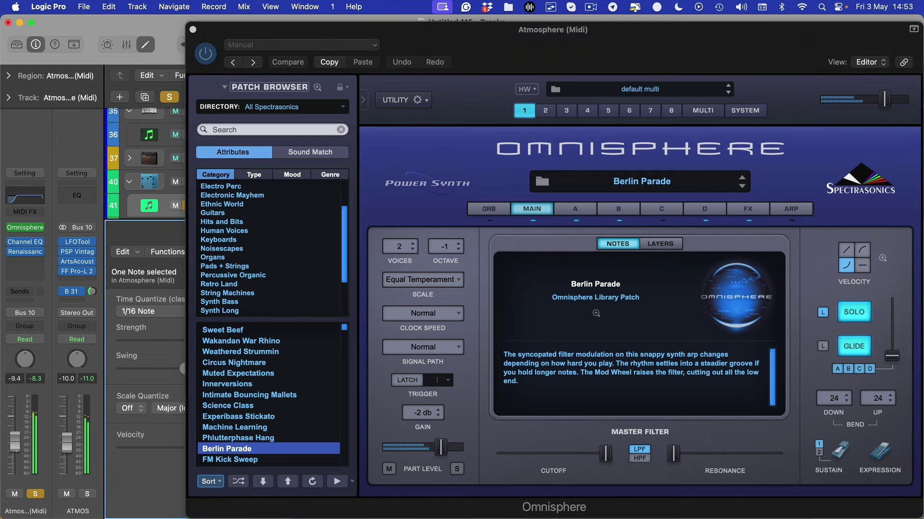
{"action": "left_click", "coordinate": [539, 207]}
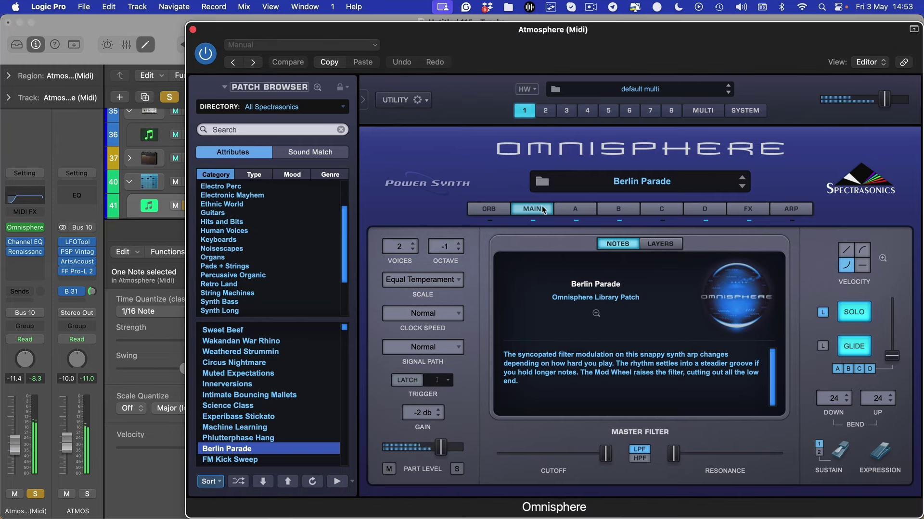
{"action": "left_click", "coordinate": [566, 210]}
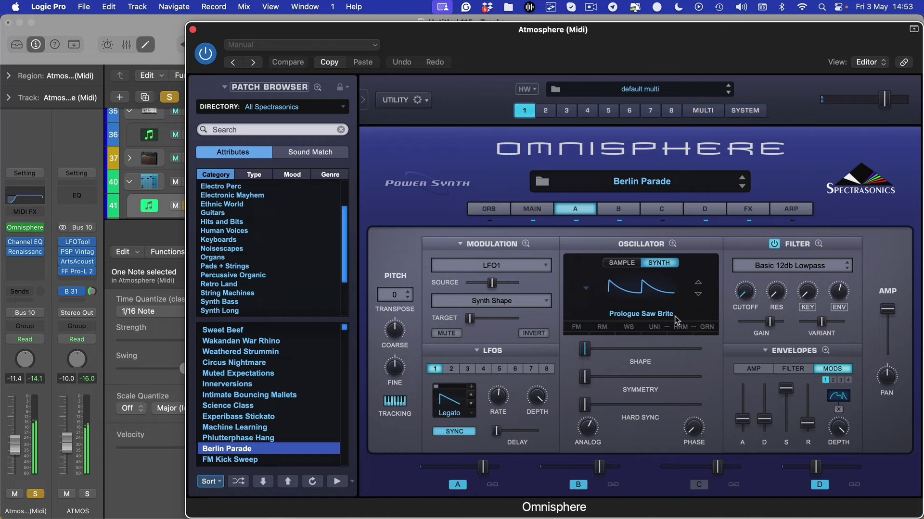
{"action": "left_click", "coordinate": [193, 29]}
Split the long B2 note into repeated half-bar notes along the Atmosphere (Midi) region with playback running.
{"action": "scroll", "coordinate": [418, 420], "scroll_direction": "up", "scroll_amount": 10}
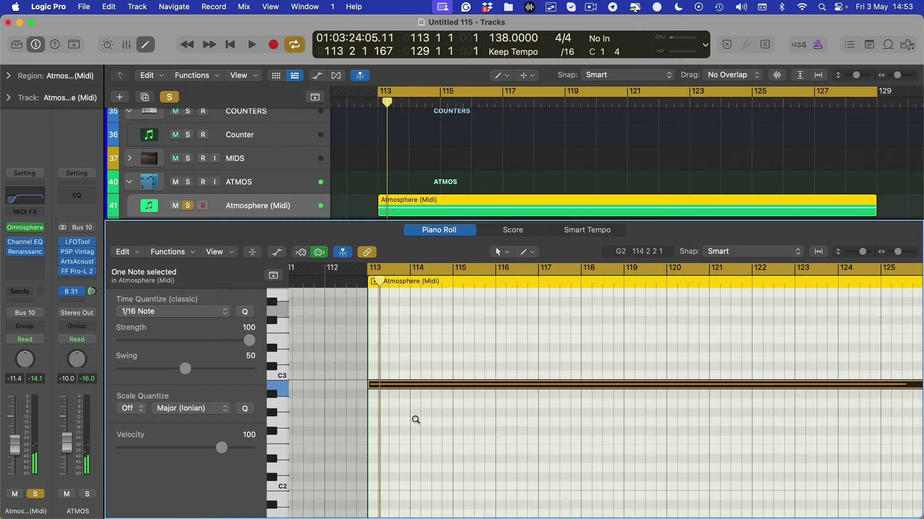
{"action": "scroll", "coordinate": [391, 418], "scroll_direction": "up", "scroll_amount": 1}
{"action": "left_click", "coordinate": [391, 418]}
{"action": "key", "text": "t"}
{"action": "key", "text": "i"}
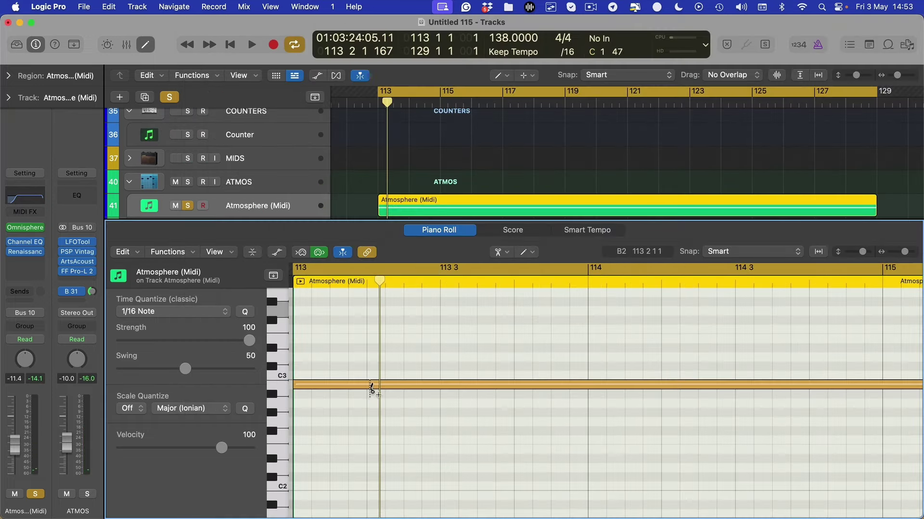
{"action": "left_click", "coordinate": [372, 388]}
{"action": "key", "text": "space"}
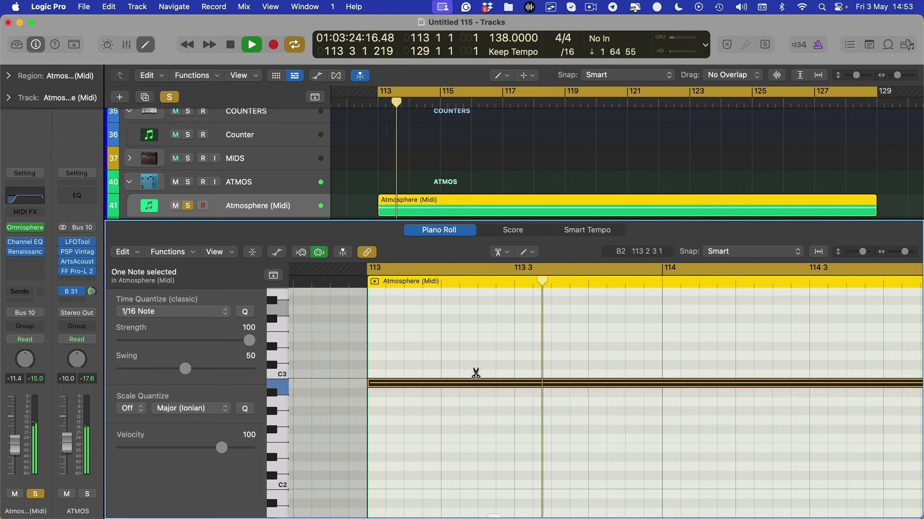
{"action": "left_click", "coordinate": [513, 383], "text": "alt"}
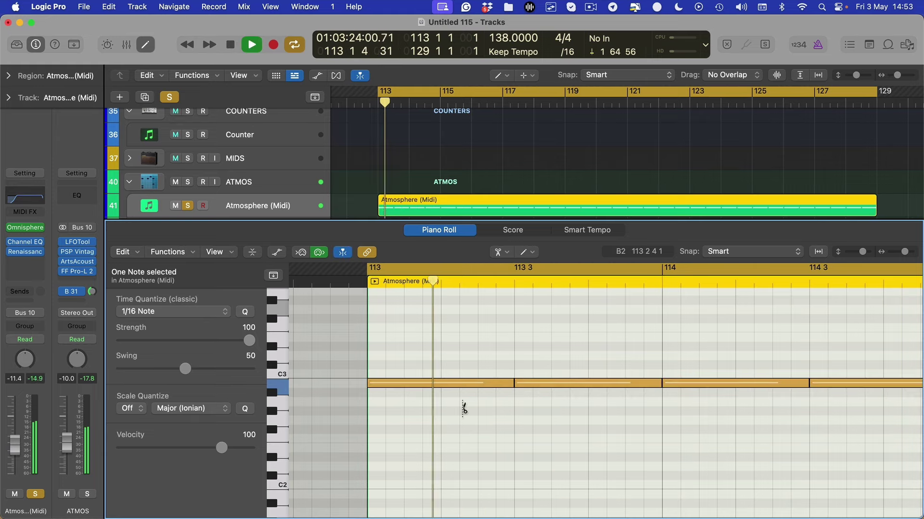
{"action": "key", "text": "super+Left"}
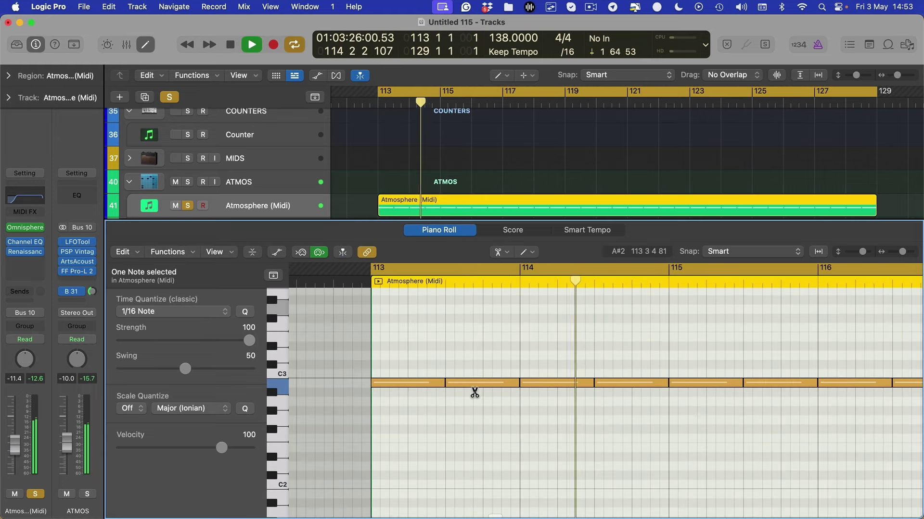
Undo the half-bar split and divide the Atmosphere (Midi) B2 note into repeated one-bar notes with playback running.
{"action": "key", "text": "super+z"}
{"action": "key", "text": "space"}
{"action": "left_click", "coordinate": [518, 384], "text": "alt"}
{"action": "key", "text": "space"}
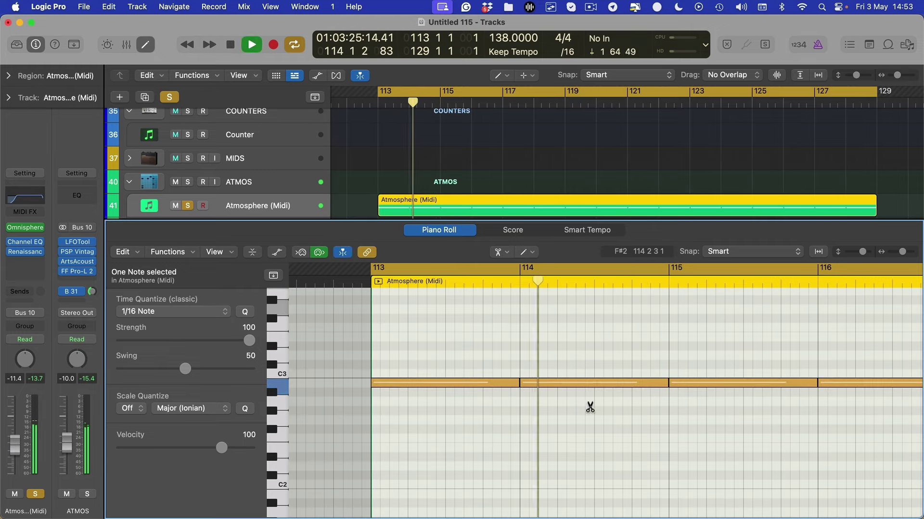
Open Omnisphere, lower the modulation envelope sustain on layer A to 0.59 and check the oscillator's sample mode, keeping synth mode.
{"action": "key", "text": "v"}
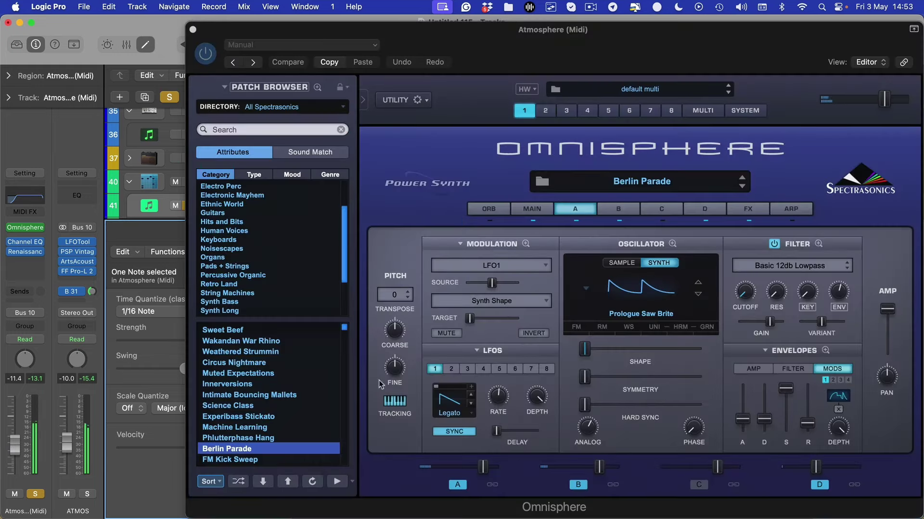
{"action": "left_click_drag", "start_coordinate": [785, 391], "coordinate": [783, 408]}
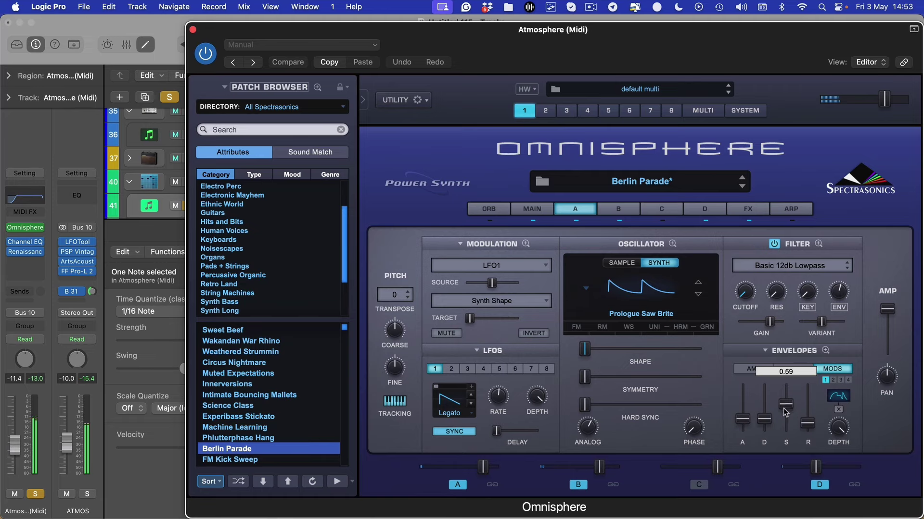
{"action": "left_click", "coordinate": [622, 263]}
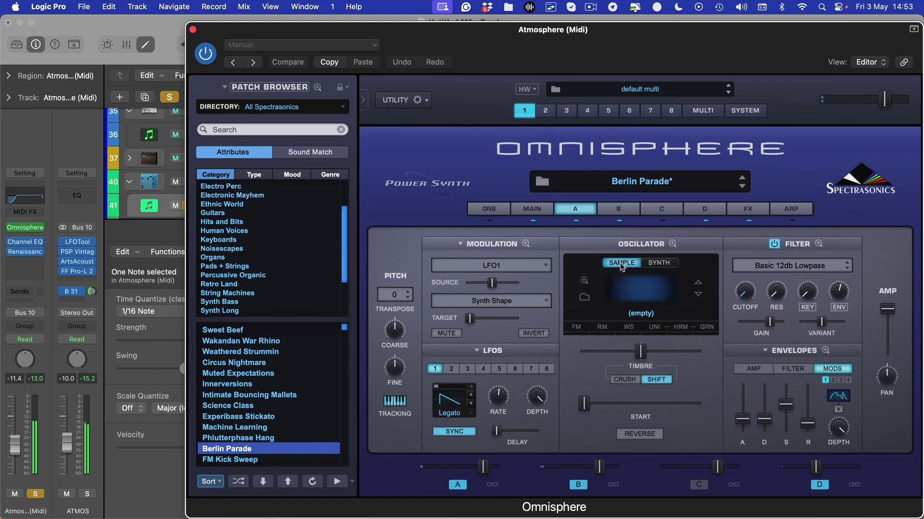
{"action": "left_click", "coordinate": [650, 264]}
Set the Berlin Parade arpeggiator to 1/4 and 2 OCT, extend its pattern to 32 steps and adjust its speed.
{"action": "left_click", "coordinate": [777, 207]}
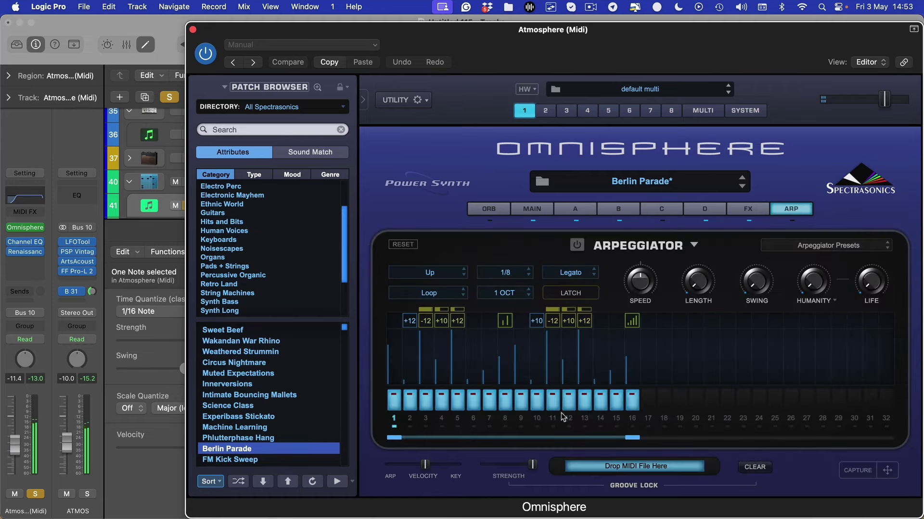
{"action": "left_click", "coordinate": [506, 274]}
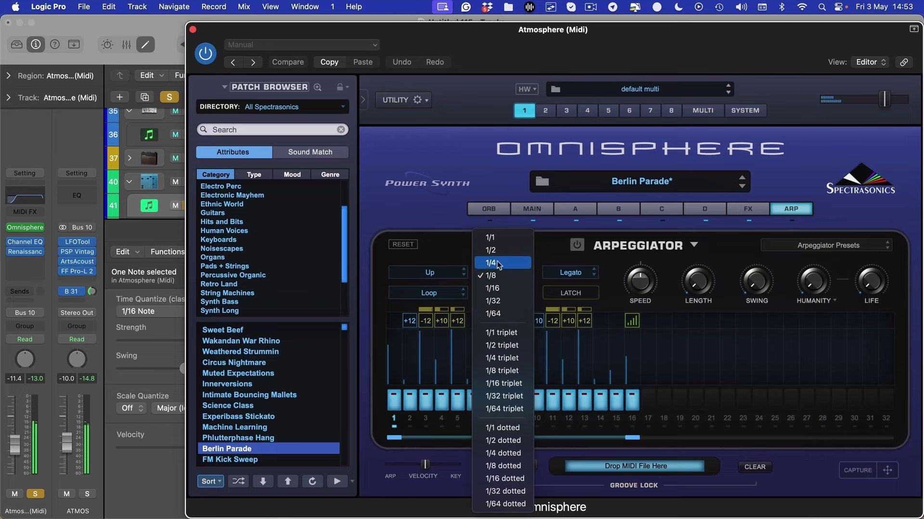
{"action": "left_click", "coordinate": [498, 264]}
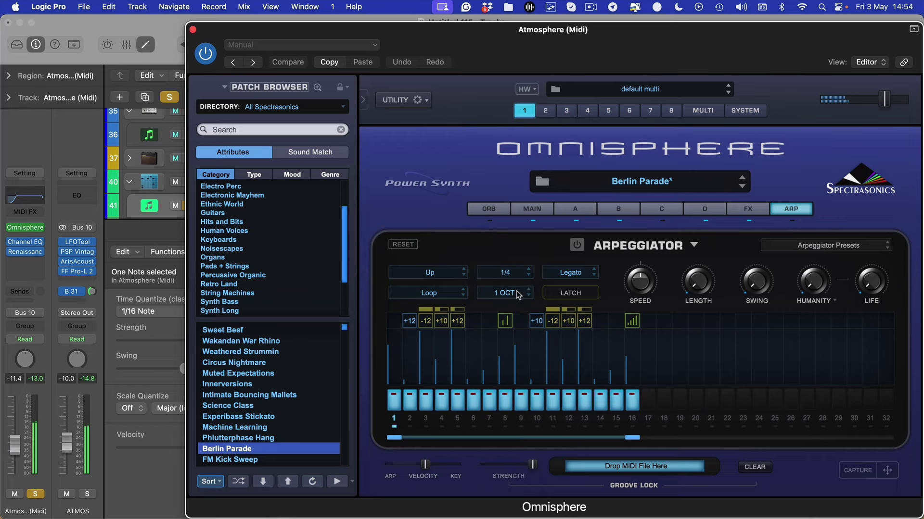
{"action": "left_click", "coordinate": [488, 296]}
{"action": "left_click", "coordinate": [504, 310]}
{"action": "left_click_drag", "start_coordinate": [633, 439], "coordinate": [866, 445]}
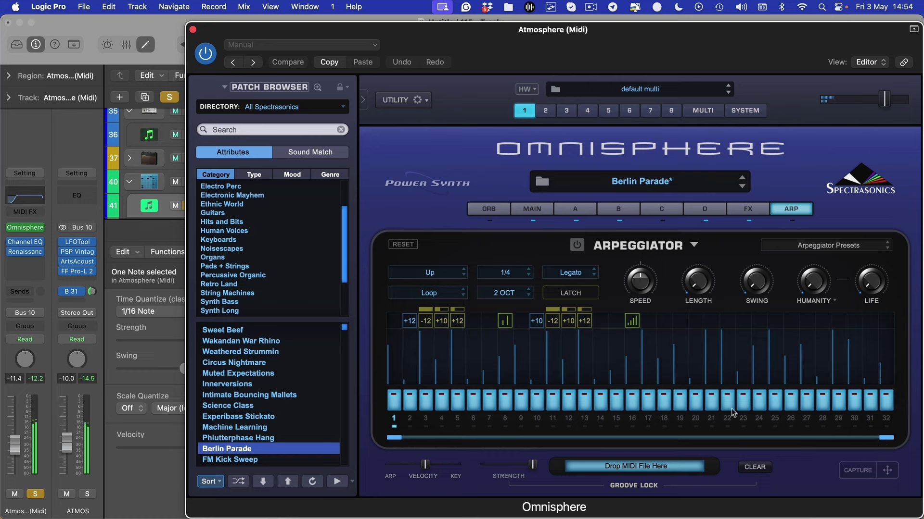
{"action": "left_click_drag", "start_coordinate": [644, 284], "coordinate": [641, 294]}
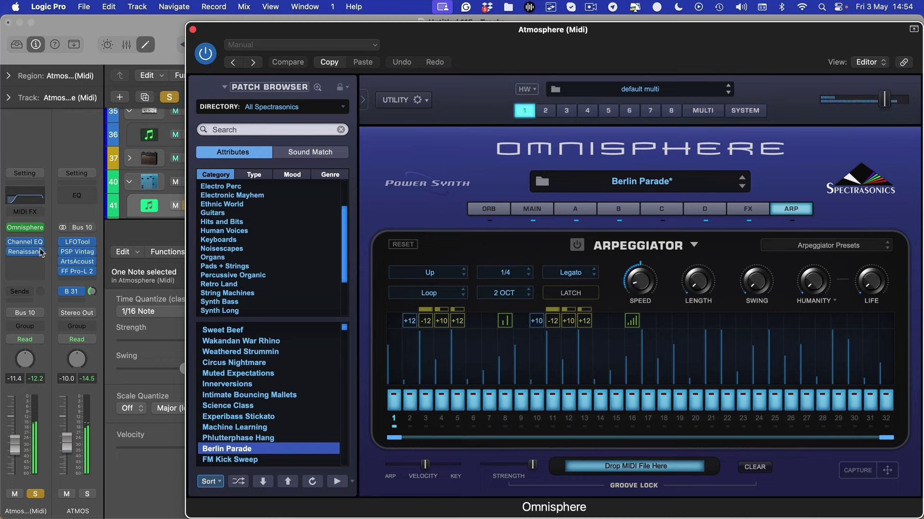
Lower the Atmosphere (Midi) volume to -11.8 dB and set its Renaissance Axx threshold to -4.1.
{"action": "left_click_drag", "start_coordinate": [13, 448], "coordinate": [13, 452]}
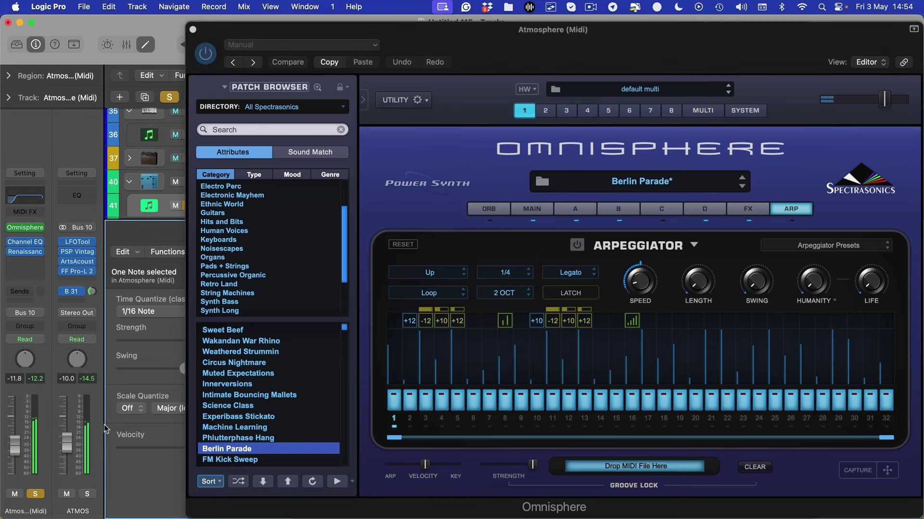
{"action": "left_click", "coordinate": [26, 252]}
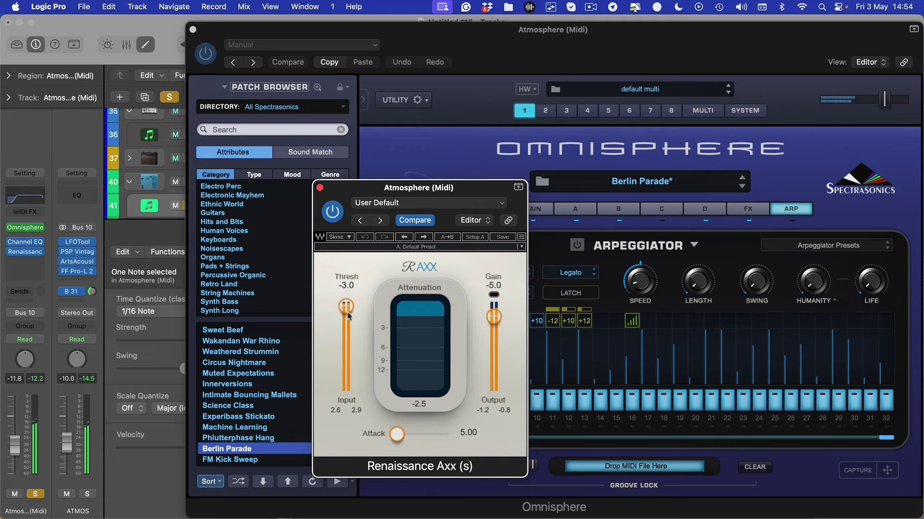
Insert Wider between Channel EQ and Renaissance Axx on Atmosphere (Midi) and set its width to 72%.
{"action": "left_click", "coordinate": [37, 246]}
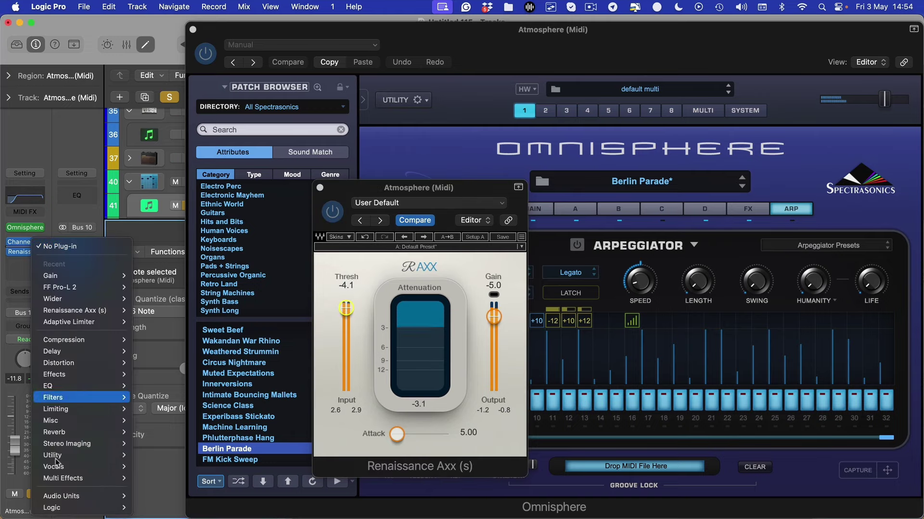
{"action": "mouse_move", "coordinate": [84, 444]}
{"action": "mouse_move", "coordinate": [147, 467]}
{"action": "left_click", "coordinate": [218, 467]}
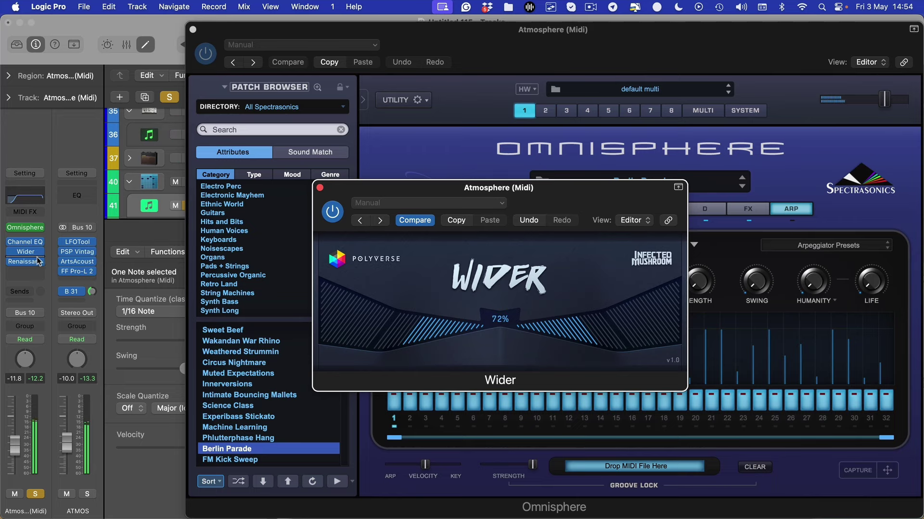
Insert the OhmBoyz delay after Wider and lower the Atmosphere (Midi) volume to -12.2 dB.
{"action": "left_click", "coordinate": [39, 260]}
{"action": "mouse_move", "coordinate": [72, 361]}
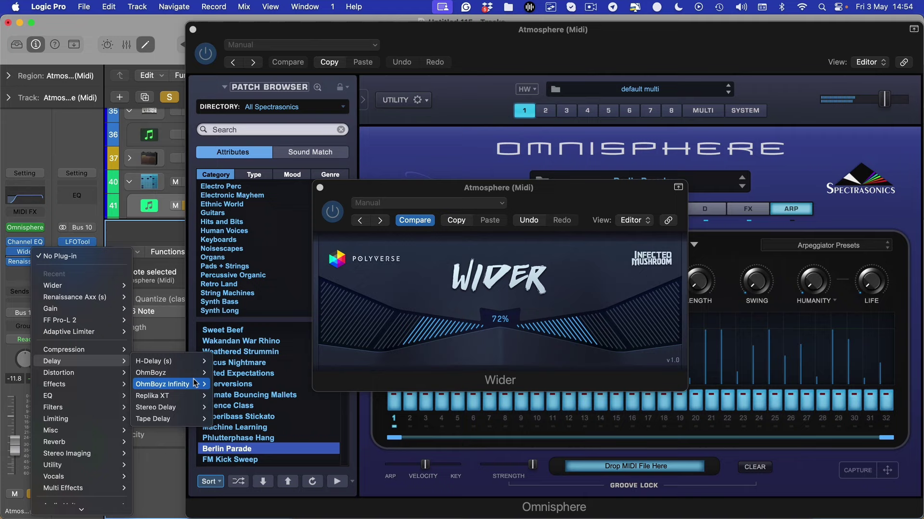
{"action": "left_click", "coordinate": [167, 375]}
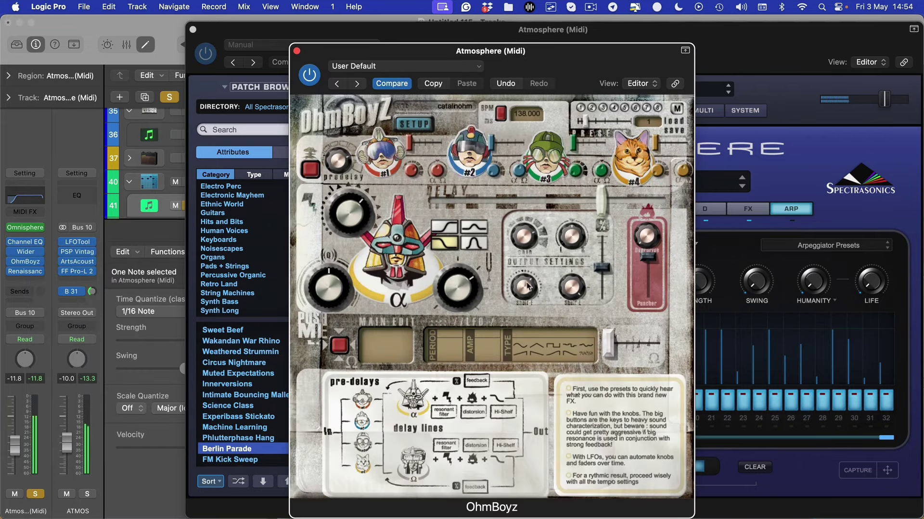
{"action": "left_click", "coordinate": [16, 467]}
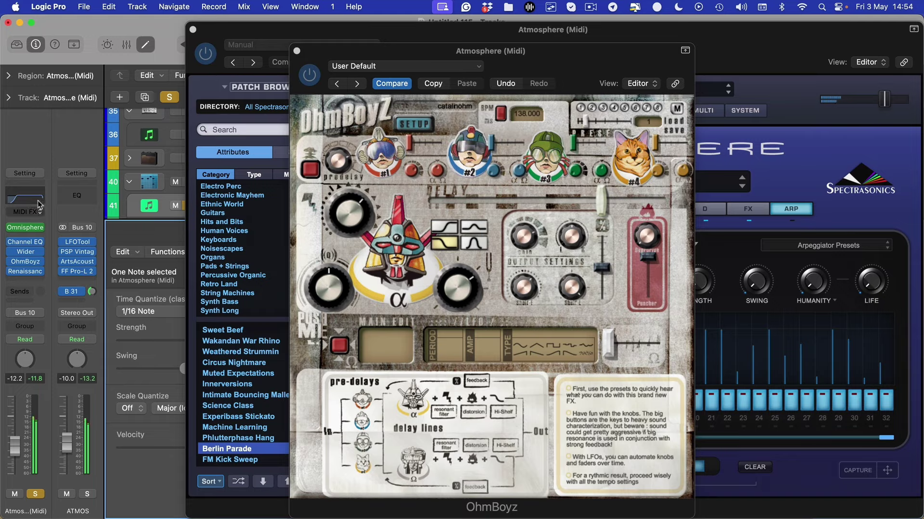
In Omnisphere's common effects rack, adjust the BRIT-VOX master, switch on the TOXIC unit and adjust its gain.
{"action": "left_click", "coordinate": [38, 204]}
{"action": "key", "text": "v"}
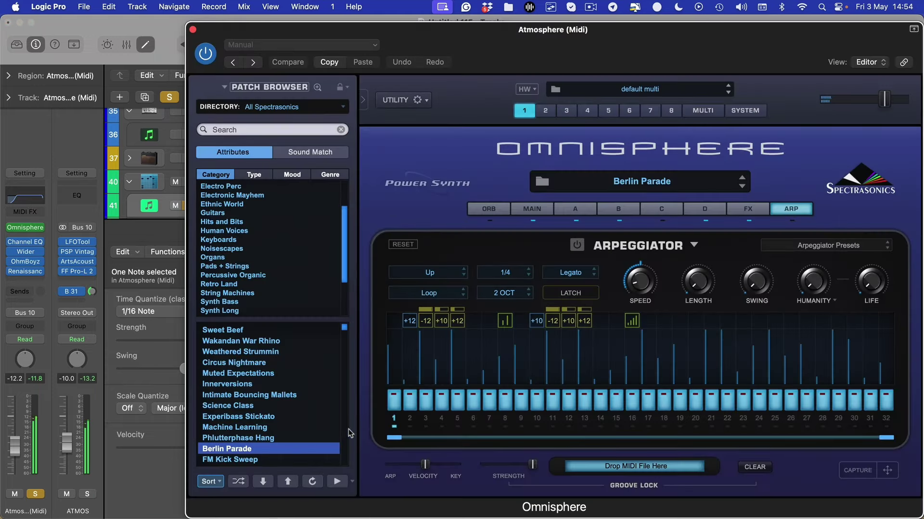
{"action": "left_click", "coordinate": [528, 212]}
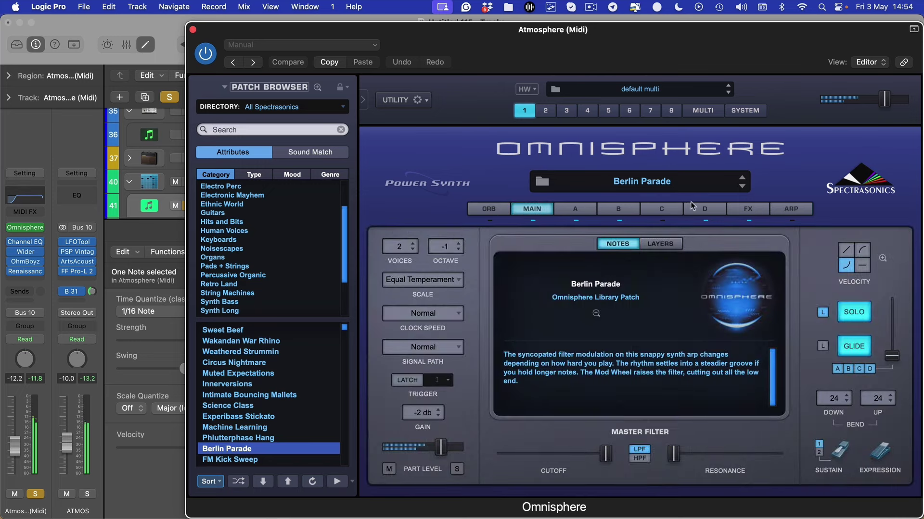
{"action": "left_click", "coordinate": [759, 211]}
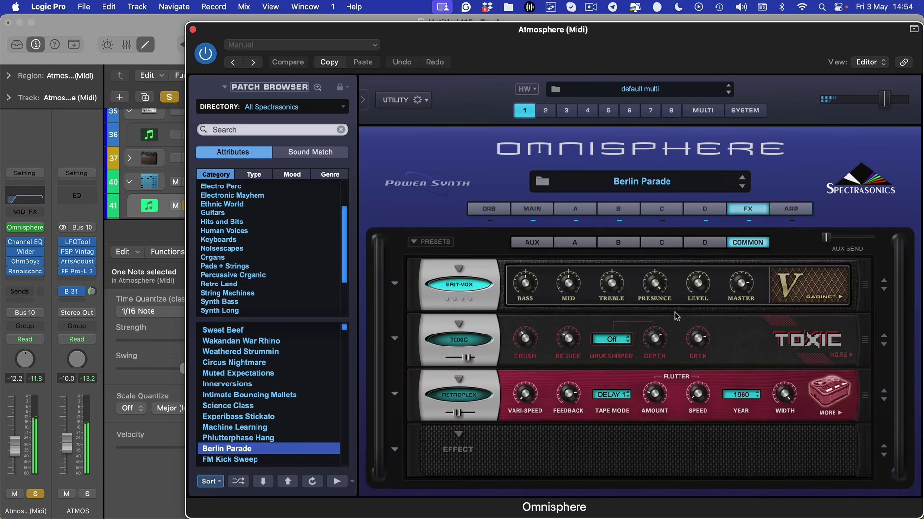
{"action": "left_click_drag", "start_coordinate": [737, 291], "coordinate": [741, 362]}
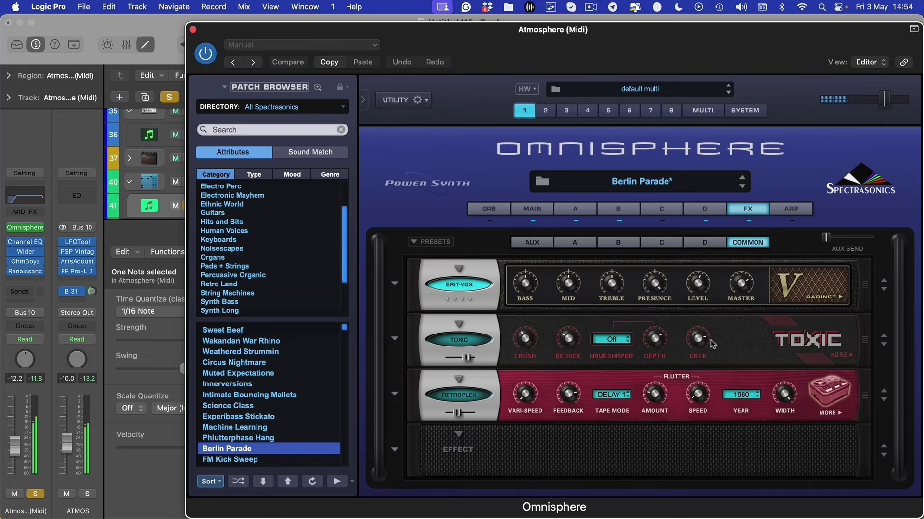
{"action": "left_click_drag", "start_coordinate": [705, 340], "coordinate": [705, 417]}
{"action": "left_click", "coordinate": [458, 340]}
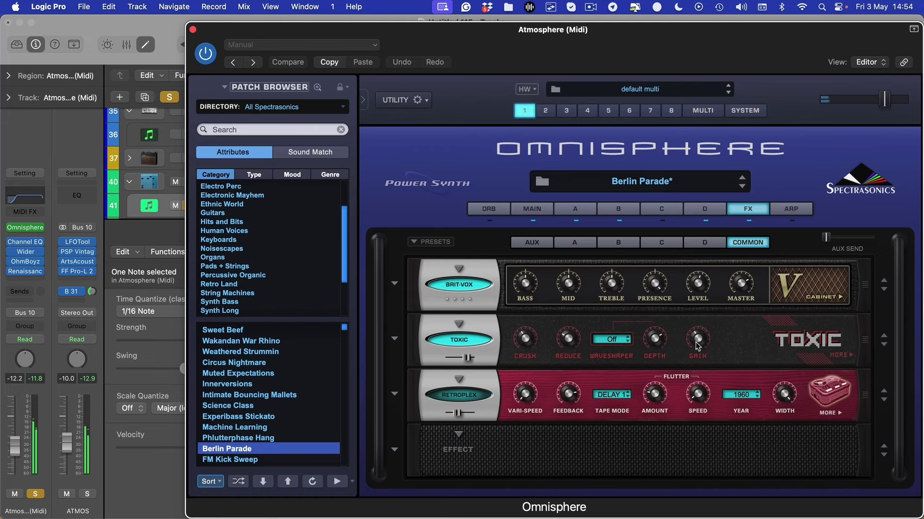
{"action": "left_click_drag", "start_coordinate": [696, 343], "coordinate": [696, 338]}
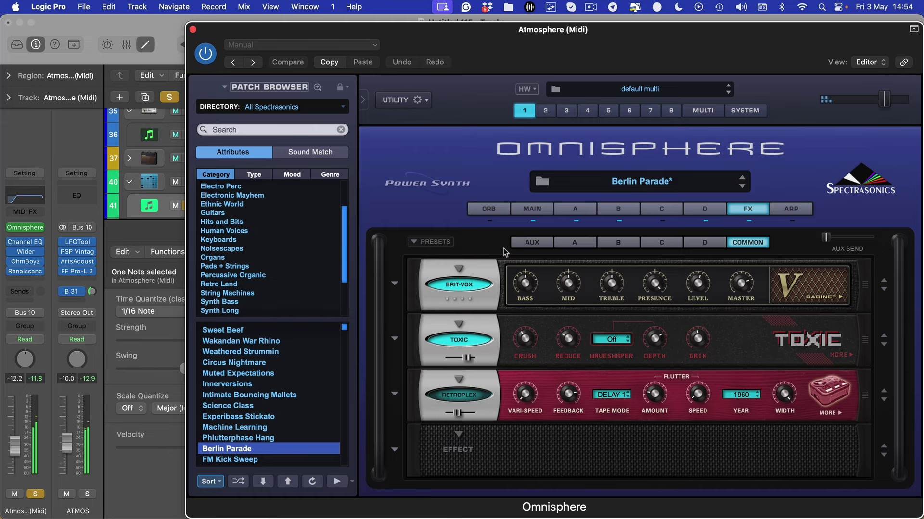
Raise the modulation envelope sustain on layer D and set its release to 10.00 beats.
{"action": "left_click", "coordinate": [705, 210]}
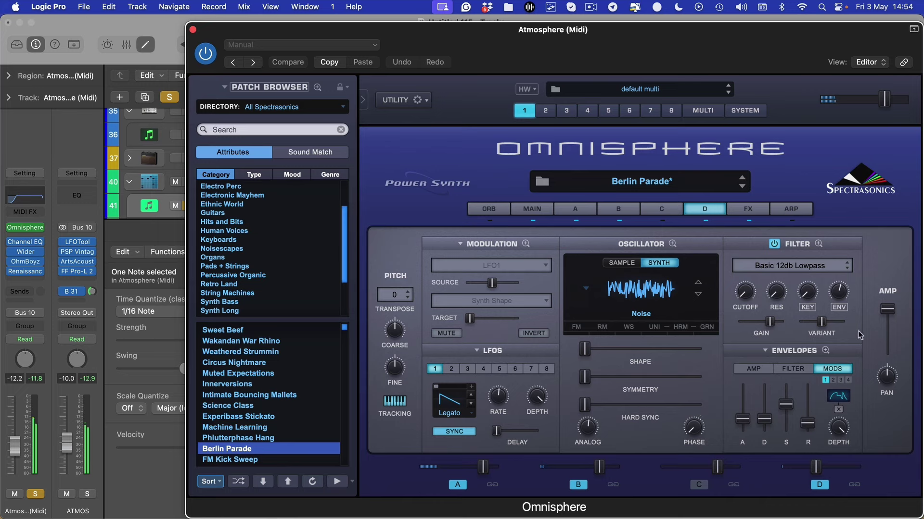
{"action": "left_click_drag", "start_coordinate": [785, 414], "coordinate": [785, 390]}
{"action": "left_click_drag", "start_coordinate": [808, 424], "coordinate": [805, 385]}
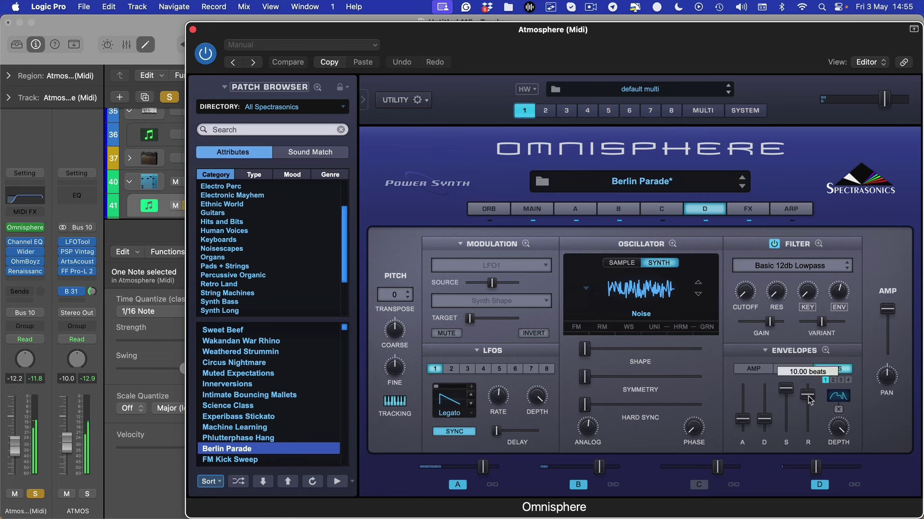
Audition neighbouring oscillator waveforms on layer B and choose Prologue Saw Fat.
{"action": "left_click", "coordinate": [625, 212]}
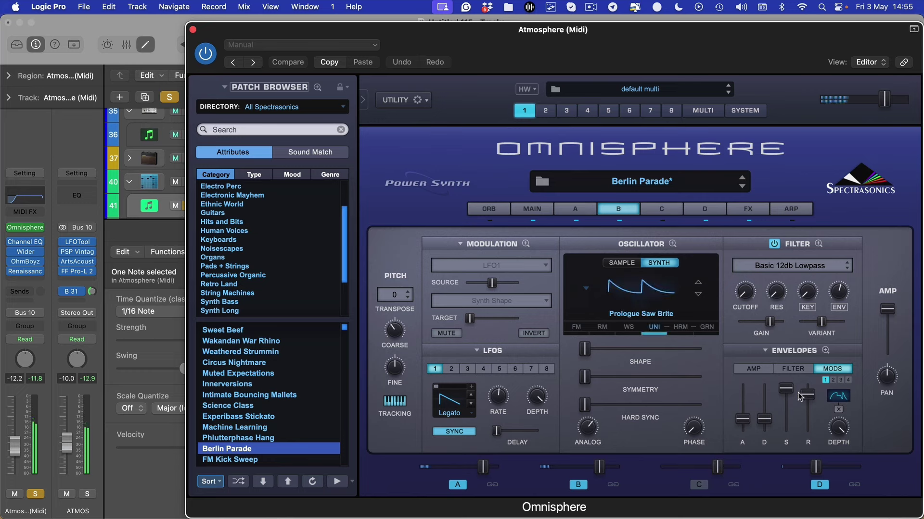
{"action": "left_click", "coordinate": [699, 286]}
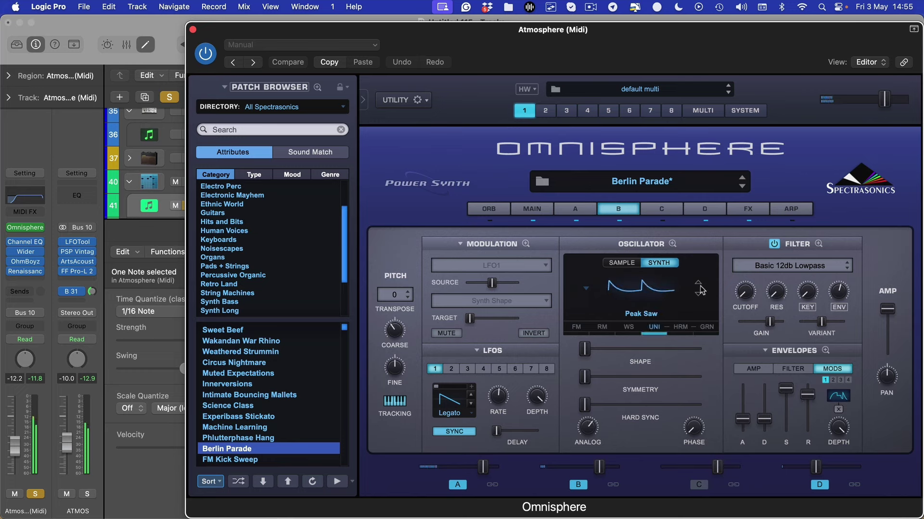
{"action": "left_click", "coordinate": [699, 295]}
{"action": "left_click", "coordinate": [698, 295]}
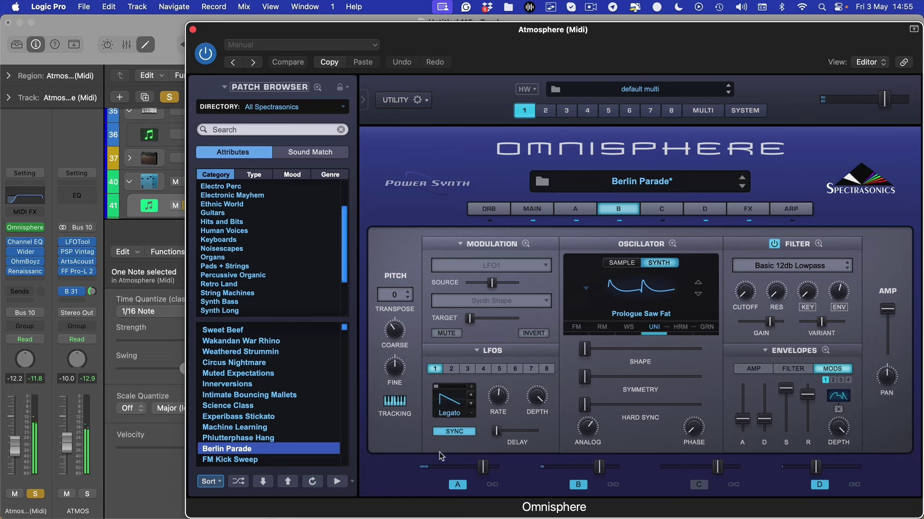
Fine-tune the LFO 1 rate and depth on layer B and increase its delay.
{"action": "left_click", "coordinate": [449, 371]}
{"action": "left_click_drag", "start_coordinate": [500, 399], "coordinate": [499, 395]}
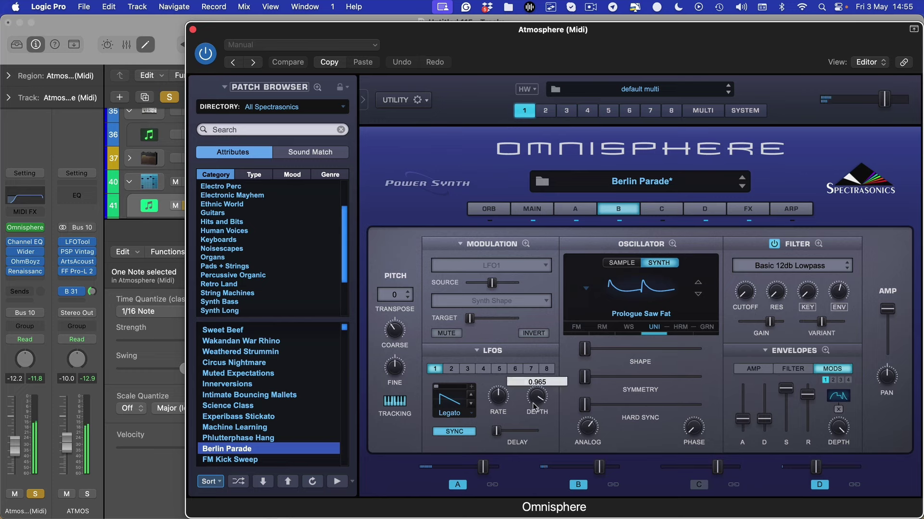
{"action": "mouse_move", "coordinate": [496, 431]}
{"action": "left_mouse_down"}
{"action": "mouse_move", "coordinate": [517, 443]}
{"action": "mouse_move", "coordinate": [507, 435]}
{"action": "left_mouse_up"}
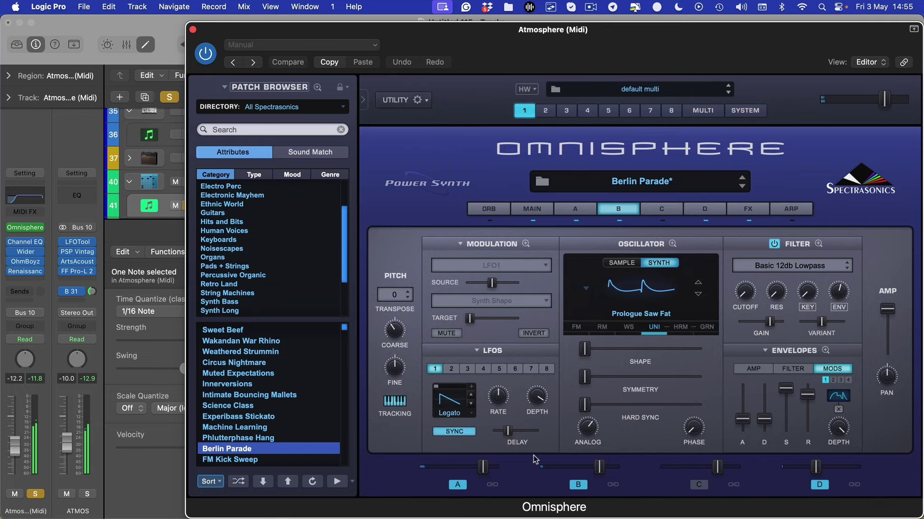
Unsolo Atmosphere (Midi), lower its volume to -14.0 dB and hide the Omnisphere window.
{"action": "left_click", "coordinate": [32, 490]}
{"action": "left_click", "coordinate": [39, 495]}
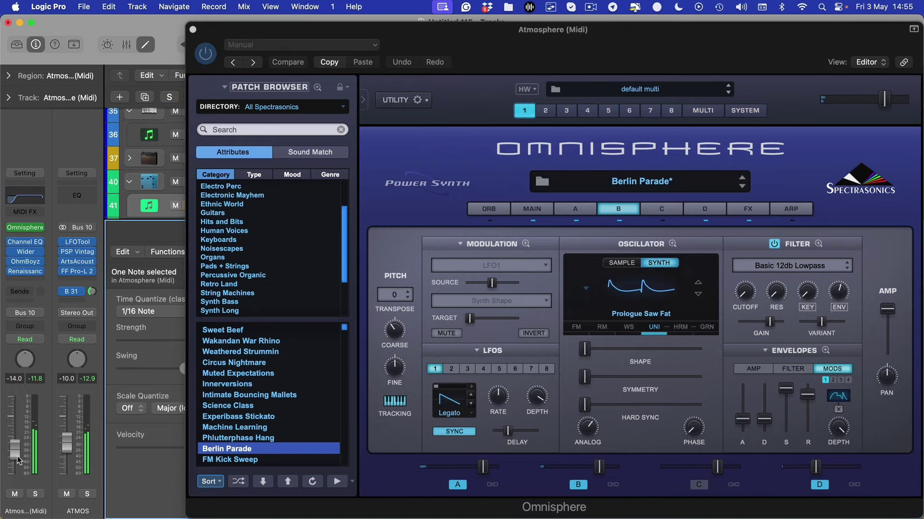
{"action": "key", "text": "v"}
{"action": "scroll", "coordinate": [438, 387], "scroll_direction": "up", "scroll_amount": 3}
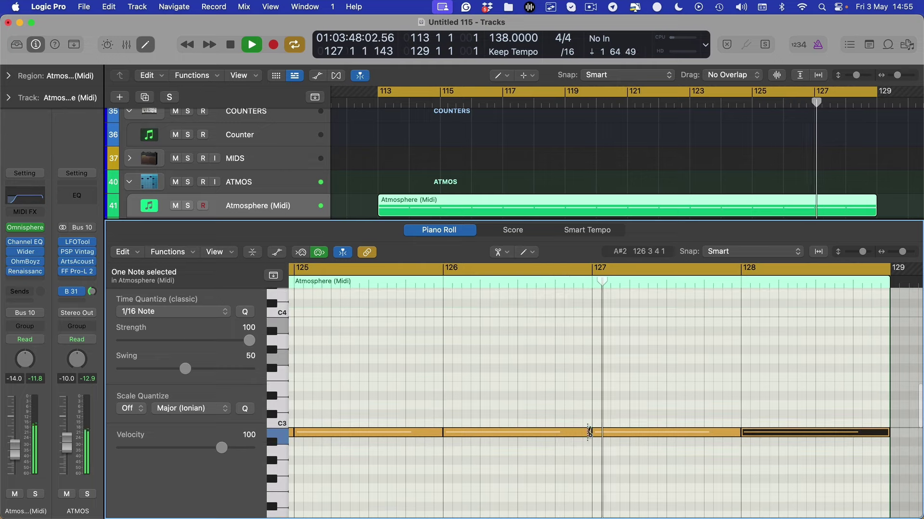
{"action": "key", "text": "y"}
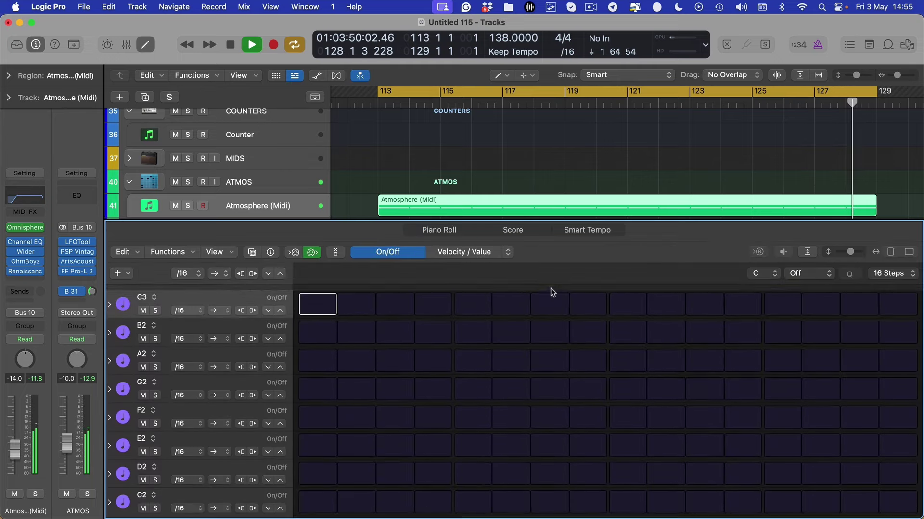
{"action": "key", "text": "p"}
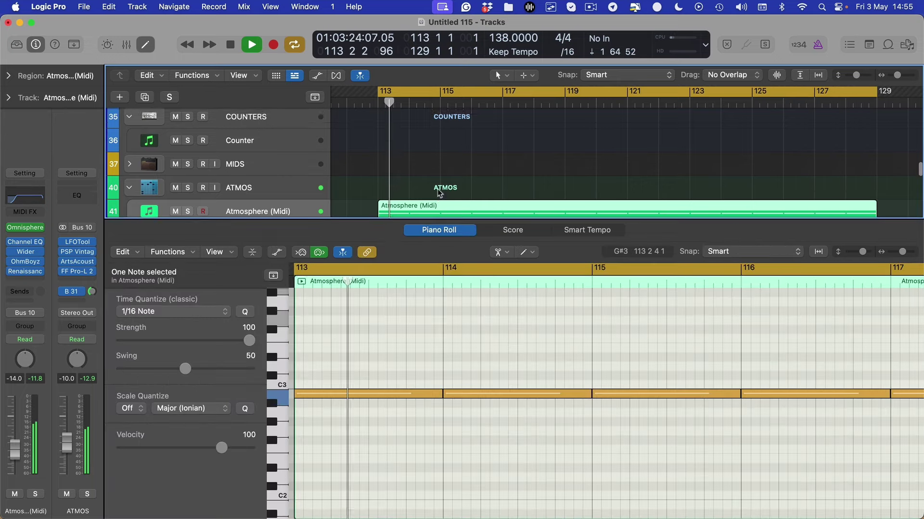
Select the Sub Bass (Drone) region and add the Atmosphere (Midi) region to the selection for the Piano Roll.
{"action": "scroll", "coordinate": [417, 204], "scroll_direction": "up", "scroll_amount": 5}
{"action": "left_click", "coordinate": [417, 192]}
{"action": "scroll", "coordinate": [417, 159], "scroll_direction": "down", "scroll_amount": 10}
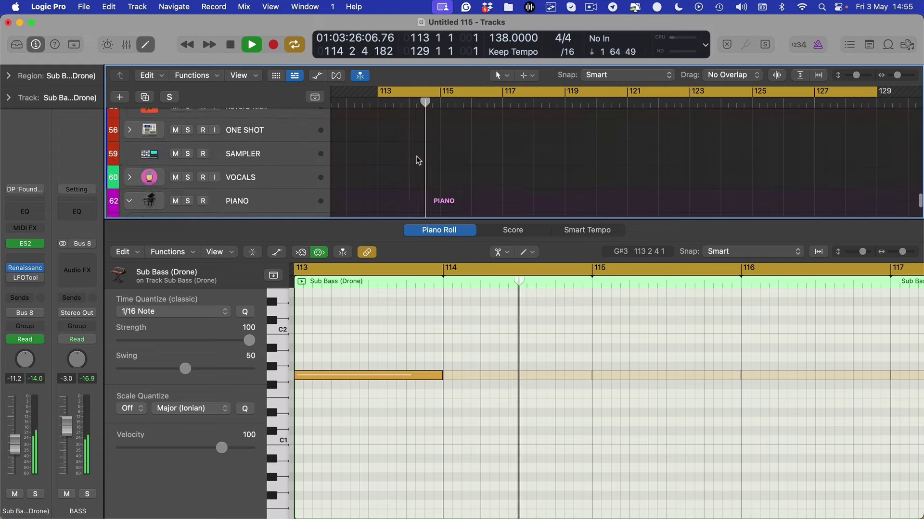
{"action": "scroll", "coordinate": [414, 145], "scroll_direction": "up", "scroll_amount": 5}
{"action": "left_click", "coordinate": [409, 123], "text": "shift"}
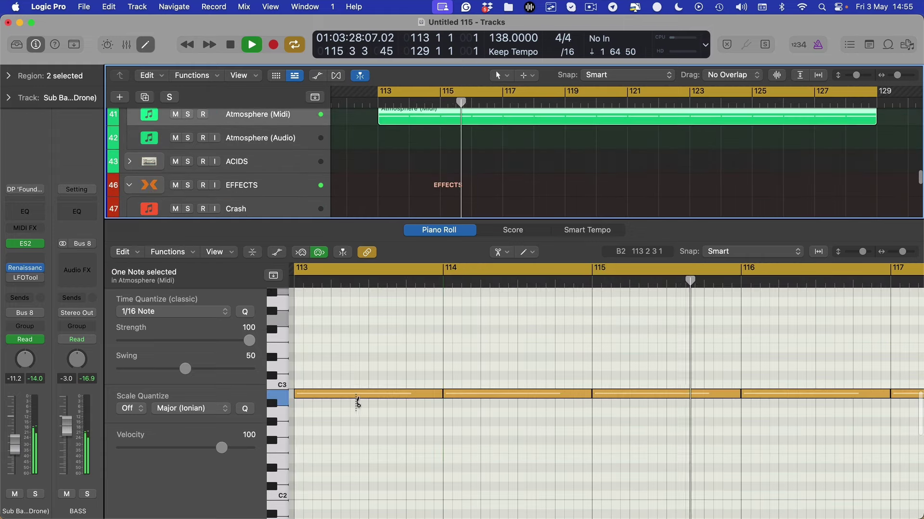
Switch the Piano Roll back to the Pointer tool and clear the region selection.
{"action": "key", "text": "t"}
{"action": "key", "text": "t"}
{"action": "scroll", "coordinate": [385, 153], "scroll_direction": "up", "scroll_amount": 6}
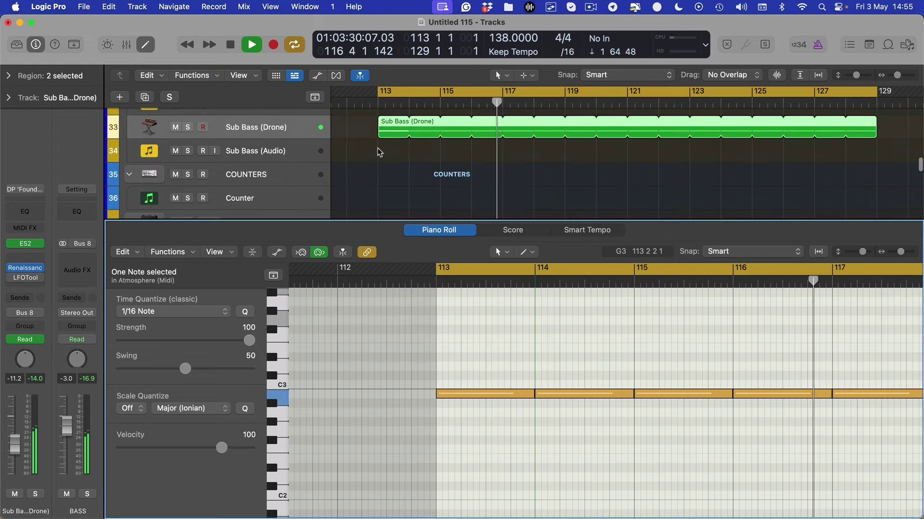
{"action": "left_click", "coordinate": [392, 136], "text": "shift"}
{"action": "left_click", "coordinate": [395, 161]}
{"action": "scroll", "coordinate": [397, 164], "scroll_direction": "down", "scroll_amount": 4}
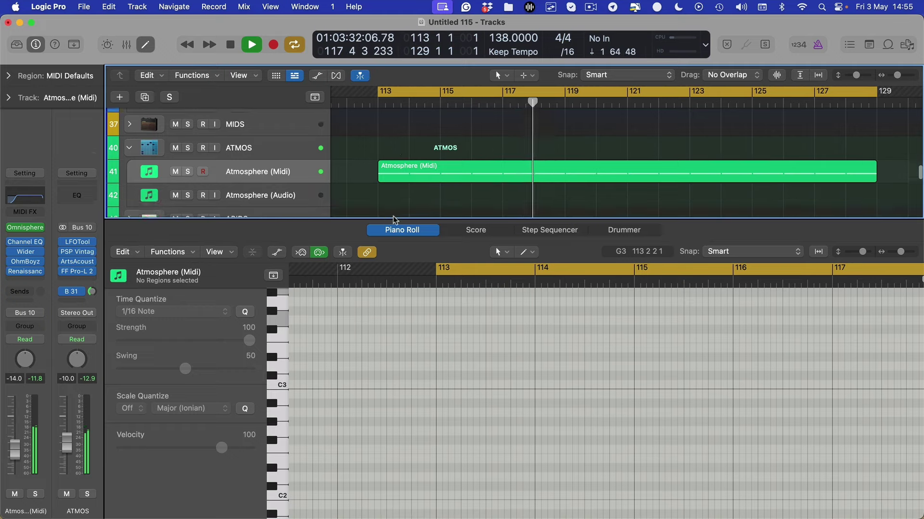
Stop playback and select the Sub Bass (Drone) region together with the Atmosphere (Midi) region.
{"action": "scroll", "coordinate": [402, 185], "scroll_direction": "up", "scroll_amount": 3}
{"action": "scroll", "coordinate": [403, 185], "scroll_direction": "up", "scroll_amount": 3}
{"action": "left_click", "coordinate": [392, 149]}
{"action": "scroll", "coordinate": [390, 179], "scroll_direction": "down", "scroll_amount": 4}
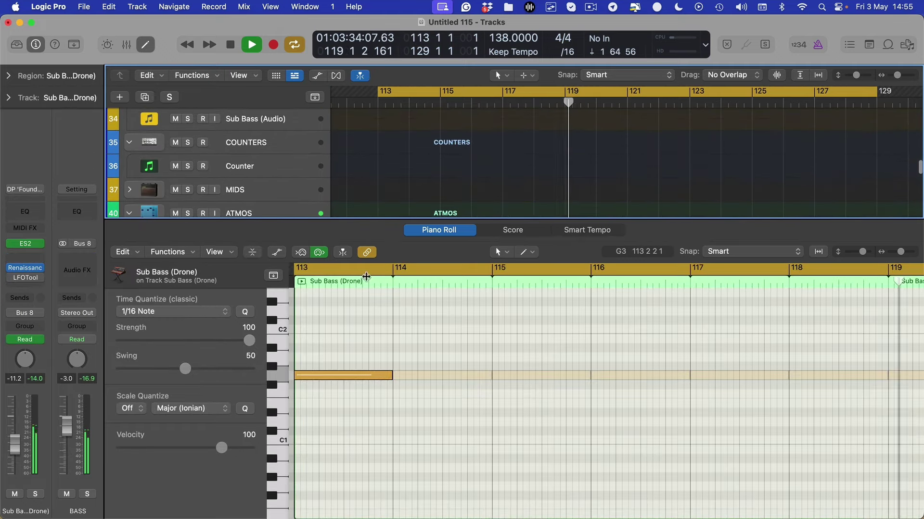
{"action": "scroll", "coordinate": [389, 179], "scroll_direction": "down", "scroll_amount": 4}
{"action": "key", "text": "space"}
{"action": "scroll", "coordinate": [400, 123], "scroll_direction": "up", "scroll_amount": 2}
{"action": "left_click", "coordinate": [396, 141], "text": "shift"}
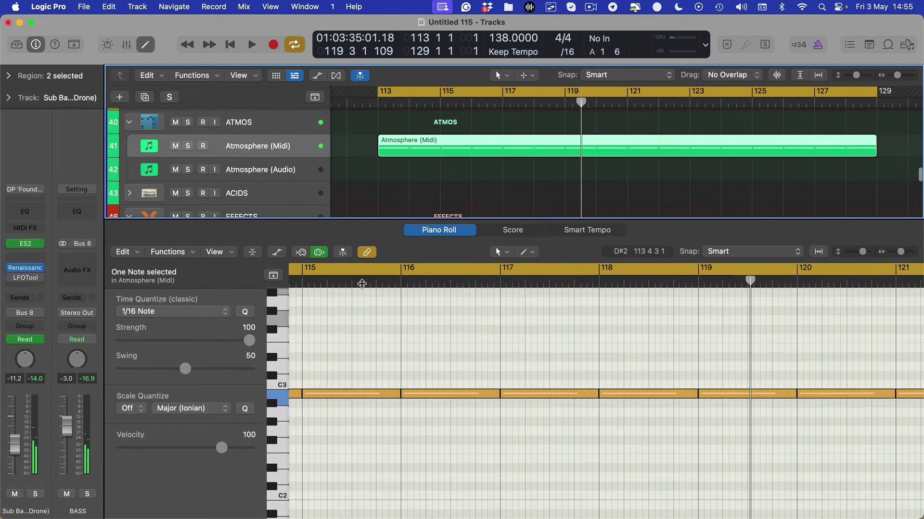
Transpose all notes in both selected regions down four semitones and play back the loop.
{"action": "scroll", "coordinate": [324, 413], "scroll_direction": "left", "scroll_amount": 2}
{"action": "left_click", "coordinate": [336, 432]}
{"action": "key", "text": "super+a"}
{"action": "key", "text": "alt+Down"}
{"action": "key", "text": "alt+Down"}
{"action": "key", "text": "alt+Down"}
{"action": "key", "text": "alt+Down"}
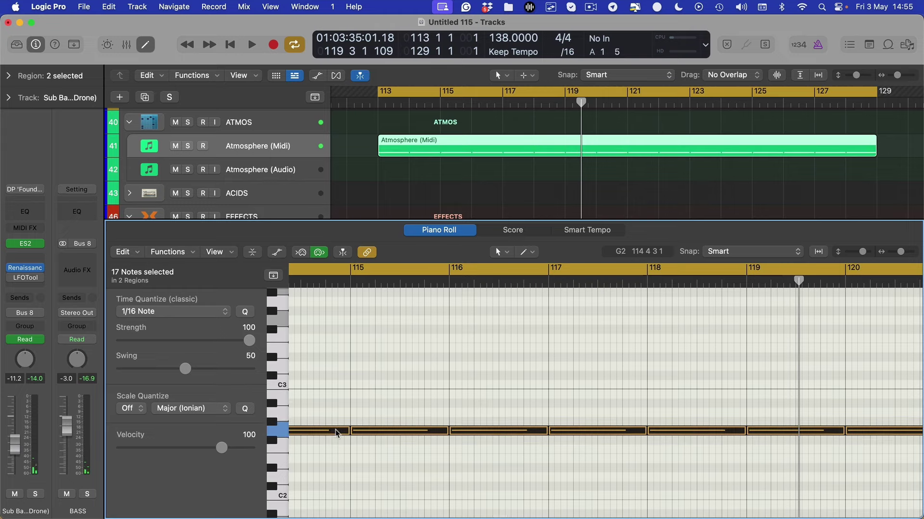
{"action": "key", "text": "space"}
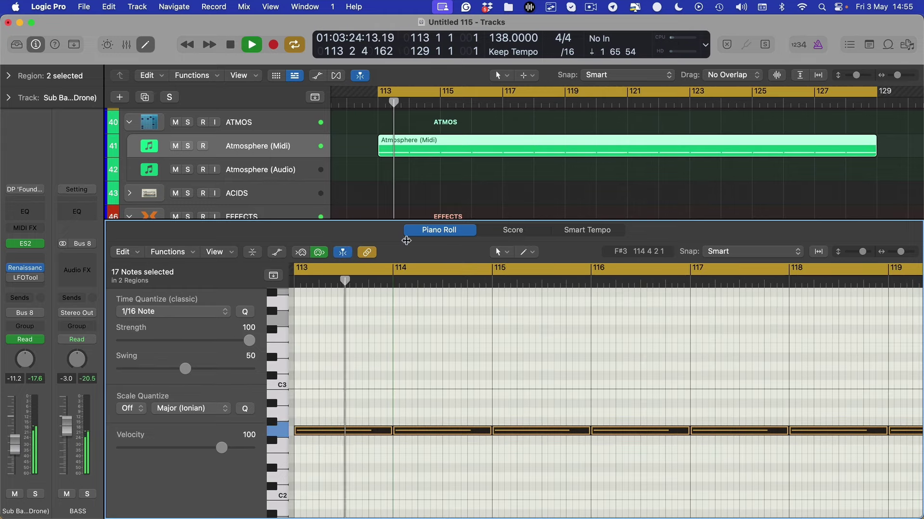
Lower the Sub Bass (Drone) volume to -11.4 dB and set both regions' transposition to -12.
{"action": "key", "text": "e"}
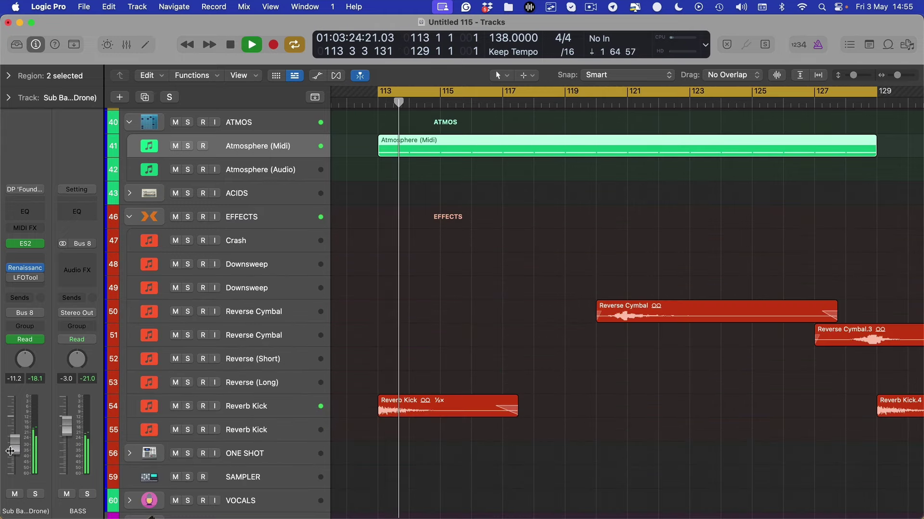
{"action": "key", "text": "e"}
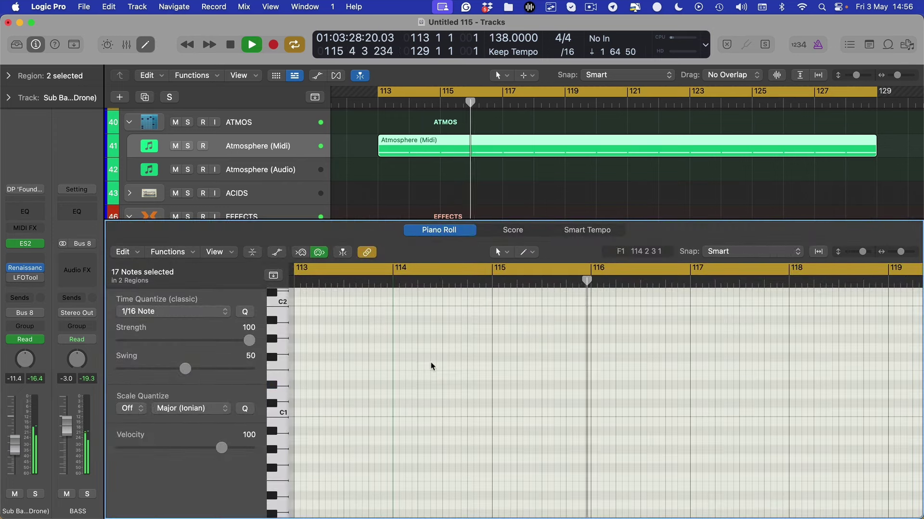
{"action": "key", "text": "e"}
{"action": "scroll", "coordinate": [380, 277], "scroll_direction": "up", "scroll_amount": 5}
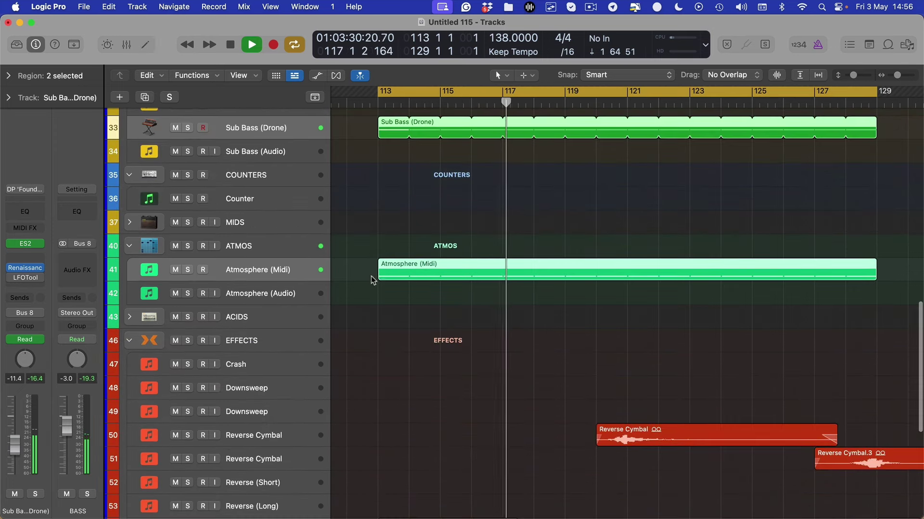
{"action": "key", "text": "space"}
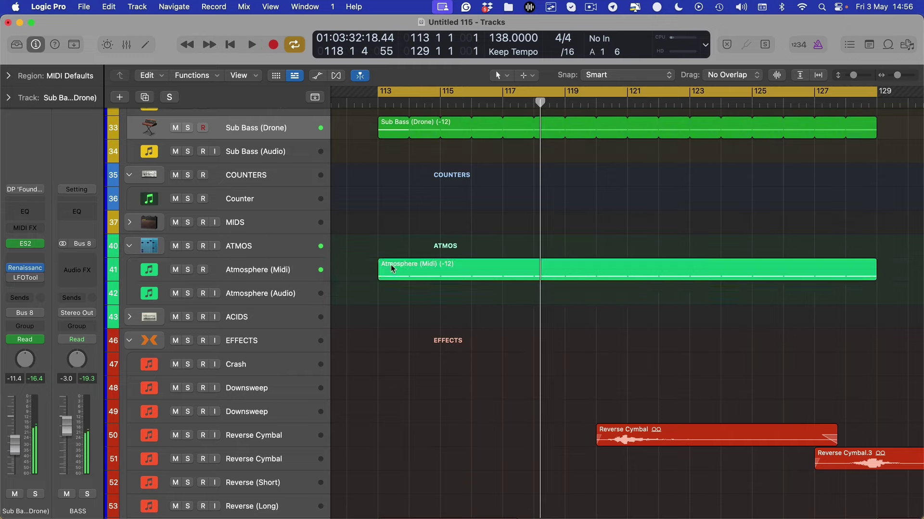
Raise all notes in the Atmosphere (Midi) region by one octave and play back the result.
{"action": "double_click", "coordinate": [390, 268]}
{"action": "key", "text": "alt+shift+Up"}
{"action": "key", "text": "space"}
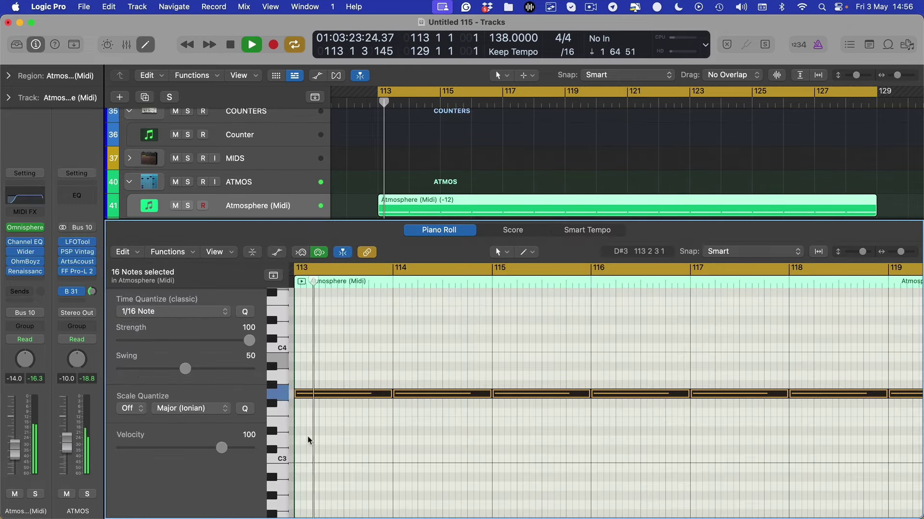
Lower the Atmosphere (Midi) volume to -14.2 dB, then close its Omnisphere window and the Piano Roll.
{"action": "left_click", "coordinate": [25, 228]}
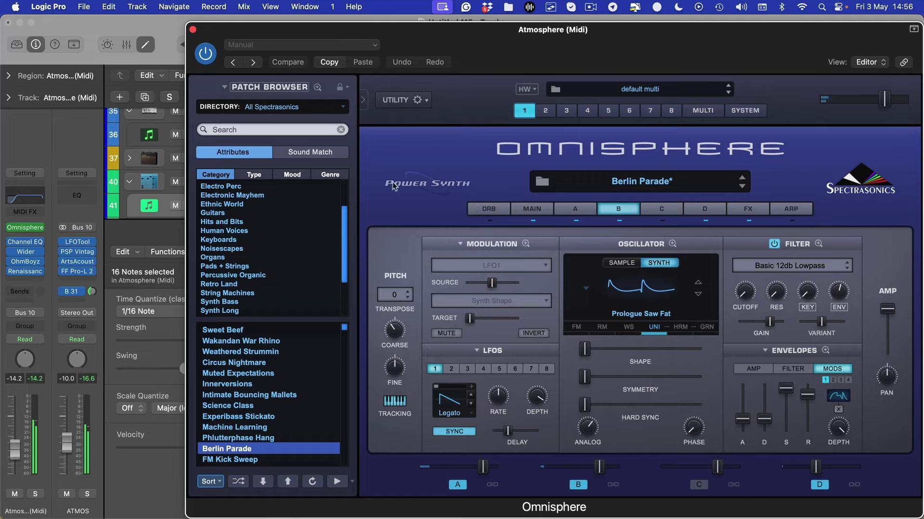
{"action": "key", "text": "super+w"}
{"action": "key", "text": "p"}
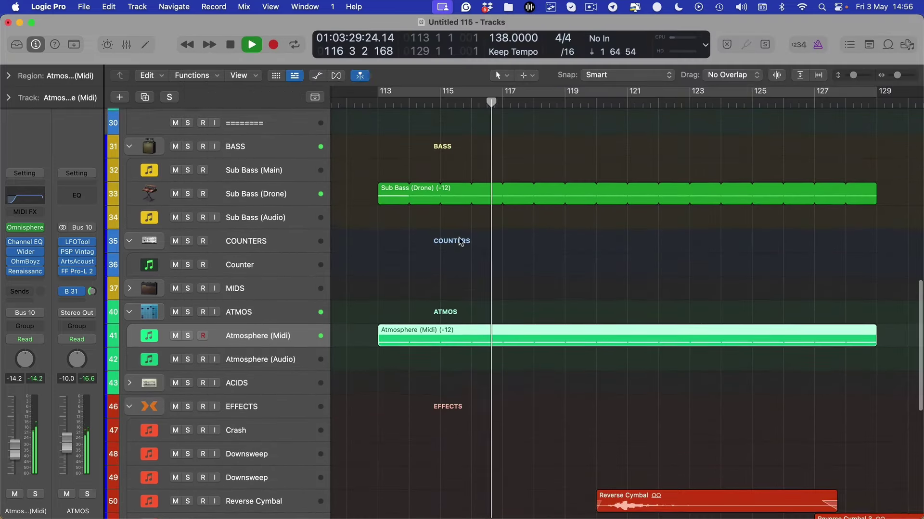
Compare the Sub Bass (Drone) note with the notes of the Pads region at bar 113 in the Piano Roll.
{"action": "left_click", "coordinate": [458, 243]}
{"action": "left_click", "coordinate": [395, 201]}
{"action": "key", "text": "e"}
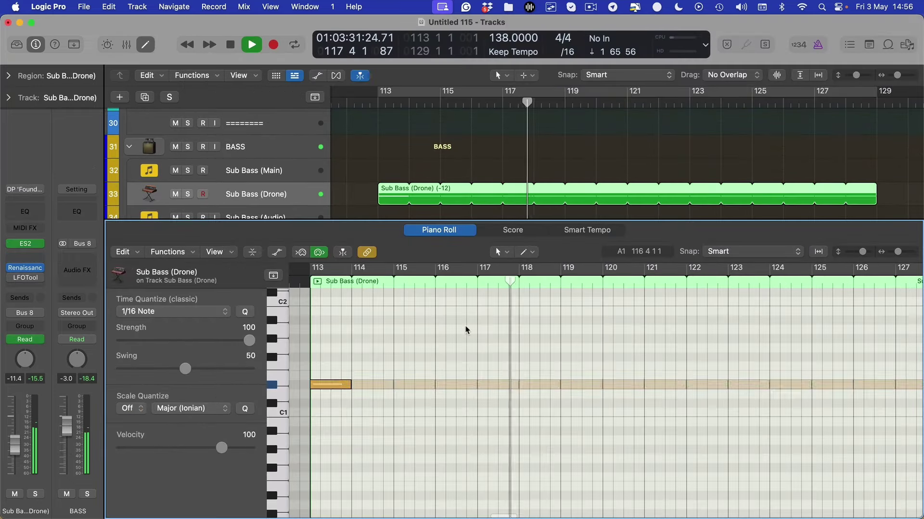
{"action": "key", "text": "space"}
{"action": "scroll", "coordinate": [666, 162], "scroll_direction": "left", "scroll_amount": 5}
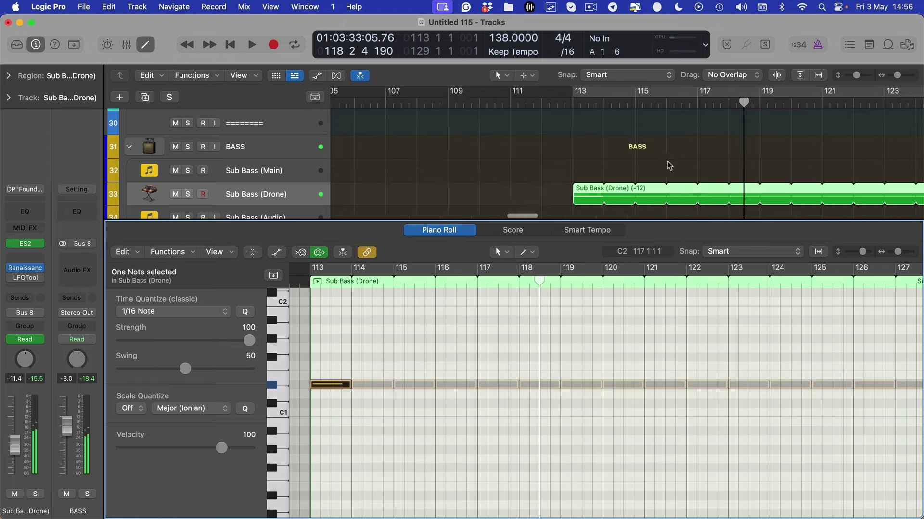
{"action": "scroll", "coordinate": [531, 177], "scroll_direction": "up", "scroll_amount": 5}
{"action": "left_click", "coordinate": [399, 173]}
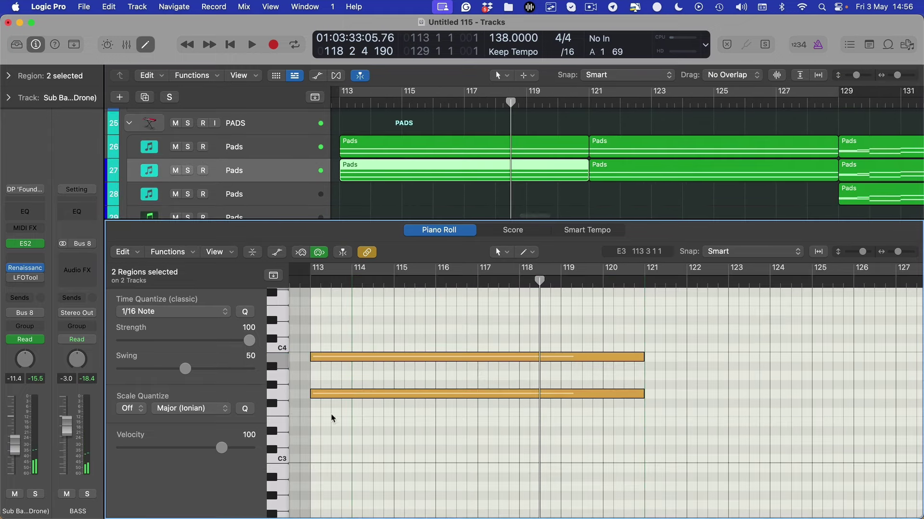
{"action": "left_click", "coordinate": [336, 395]}
{"action": "scroll", "coordinate": [371, 163], "scroll_direction": "down", "scroll_amount": 7}
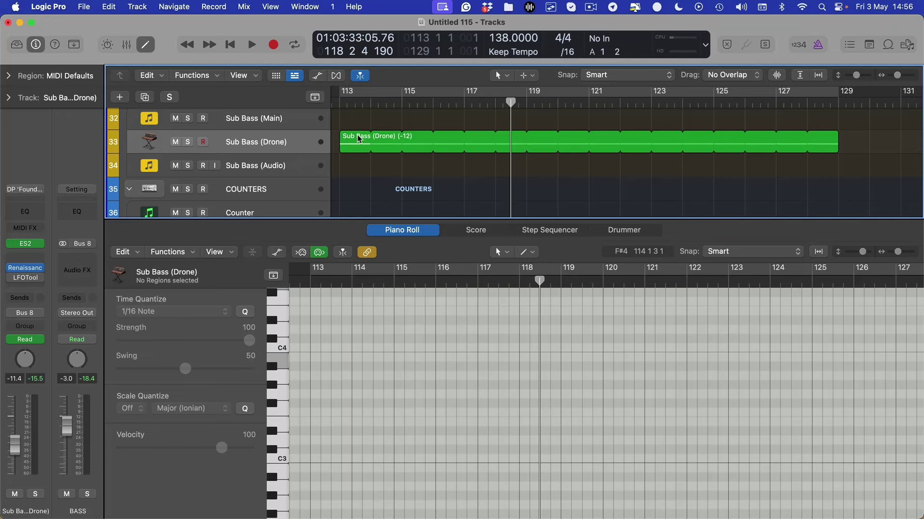
Select the Sub Bass (Drone) region, enable the cycle over bars 113–129 and return the playhead to bar 113.
{"action": "left_click", "coordinate": [345, 146]}
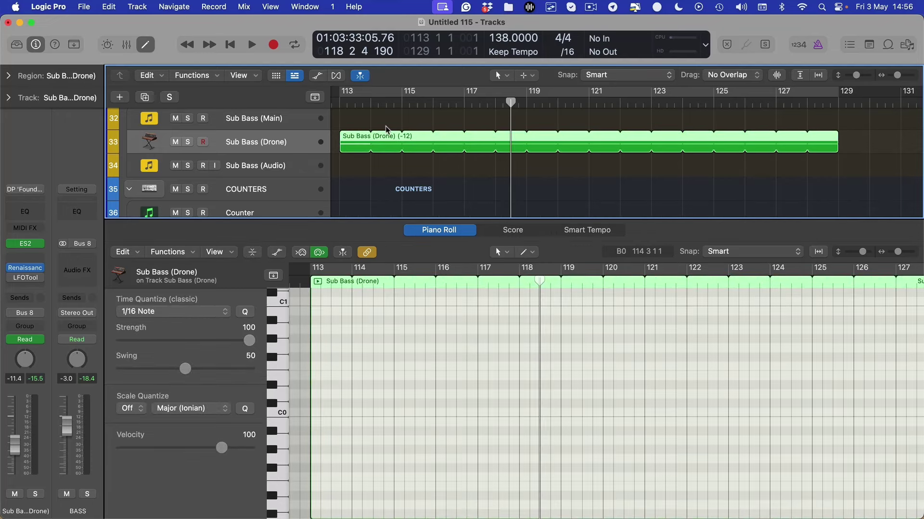
{"action": "key", "text": "c"}
{"action": "key", "text": "Return"}
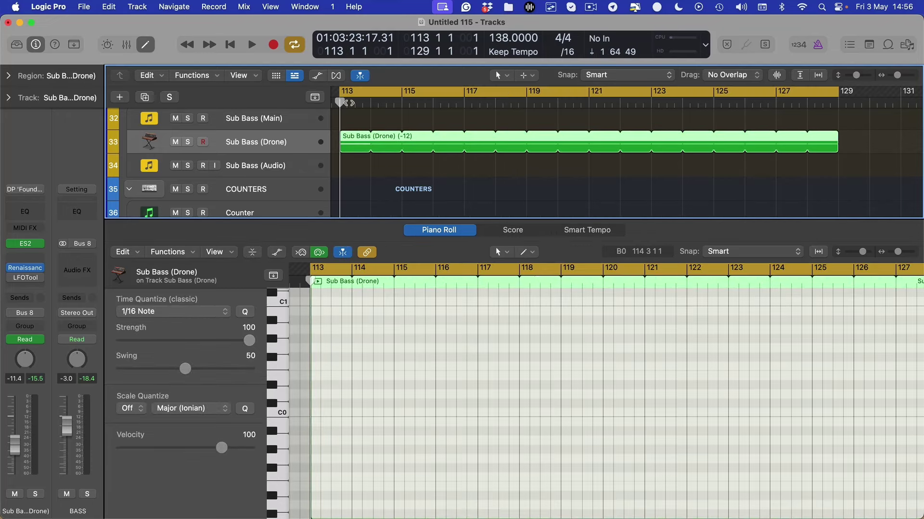
{"action": "left_click", "coordinate": [350, 102]}
{"action": "key", "text": "Return"}
Move the Sub Bass (Drone) note at bar 113 to G1, undoing the last octave shift.
{"action": "scroll", "coordinate": [405, 360], "scroll_direction": "up", "scroll_amount": 10}
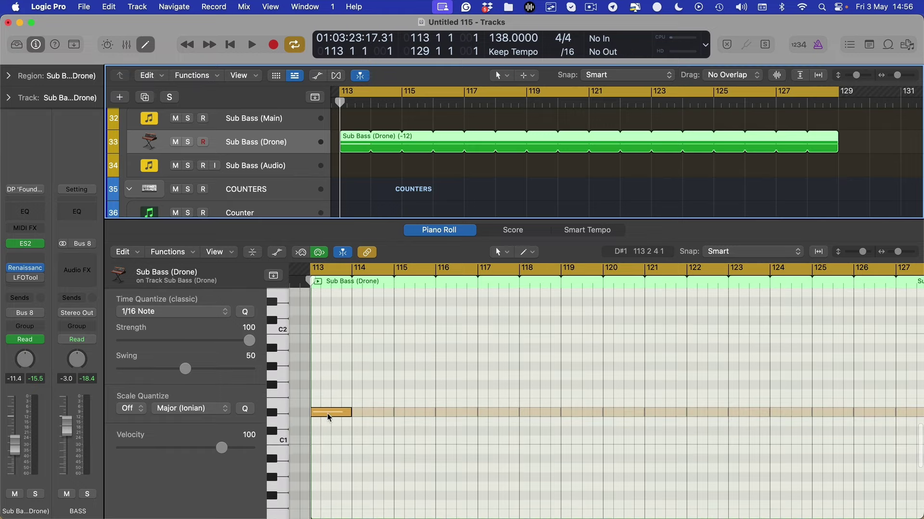
{"action": "left_click", "coordinate": [330, 489], "text": "super"}
{"action": "left_click_drag", "start_coordinate": [328, 487], "coordinate": [328, 486]}
{"action": "key", "text": "shift+alt+Up"}
{"action": "key", "text": "shift+alt+Up"}
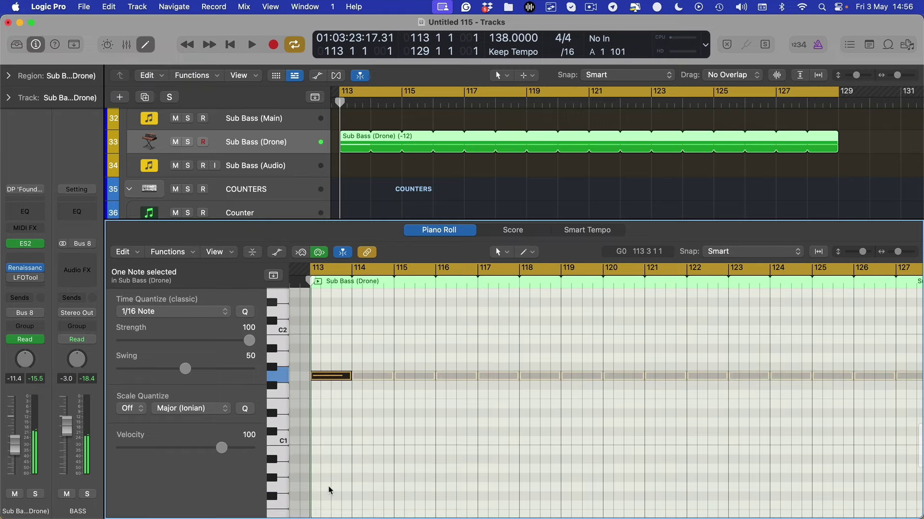
{"action": "key", "text": "cmd+z"}
Hide the Piano Roll, play the loop and lower the Atmosphere (Midi) volume to -15.0 dB.
{"action": "key", "text": "e"}
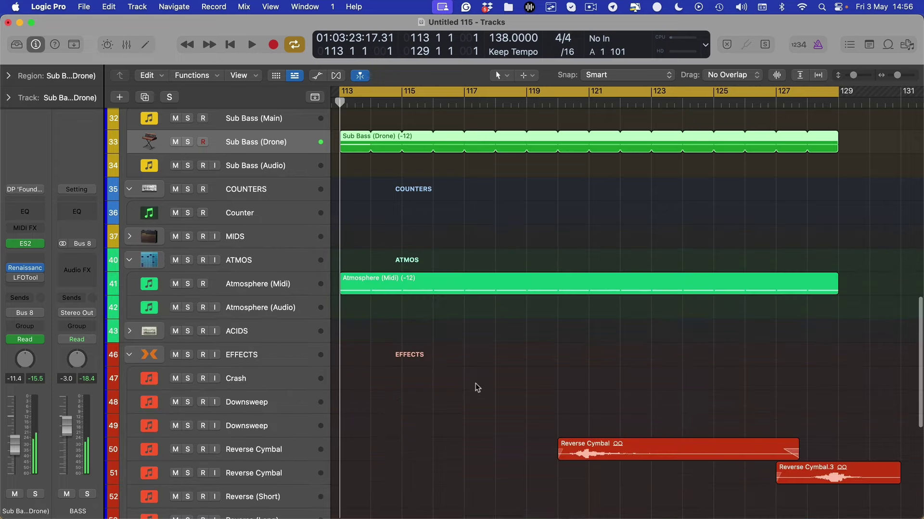
{"action": "key", "text": "space"}
{"action": "left_click", "coordinate": [281, 289]}
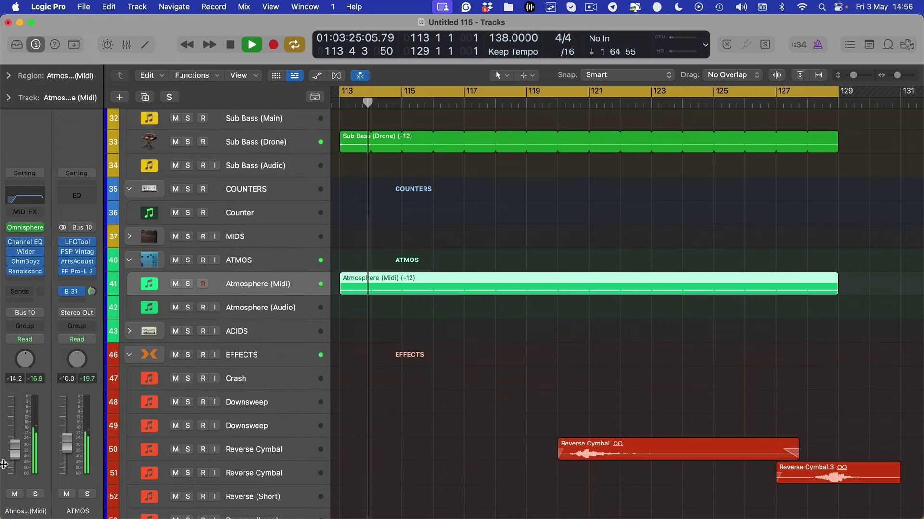
Slightly reduce the LFO 1 delay on layer B in Omnisphere and solo the Atmosphere (Midi) track.
{"action": "left_click", "coordinate": [26, 226]}
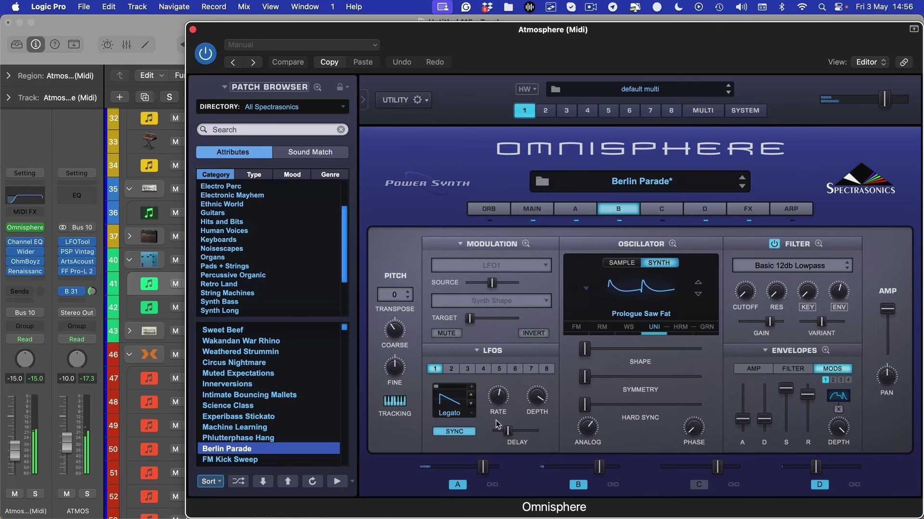
{"action": "left_click_drag", "start_coordinate": [508, 431], "coordinate": [504, 435]}
{"action": "key", "text": "s"}
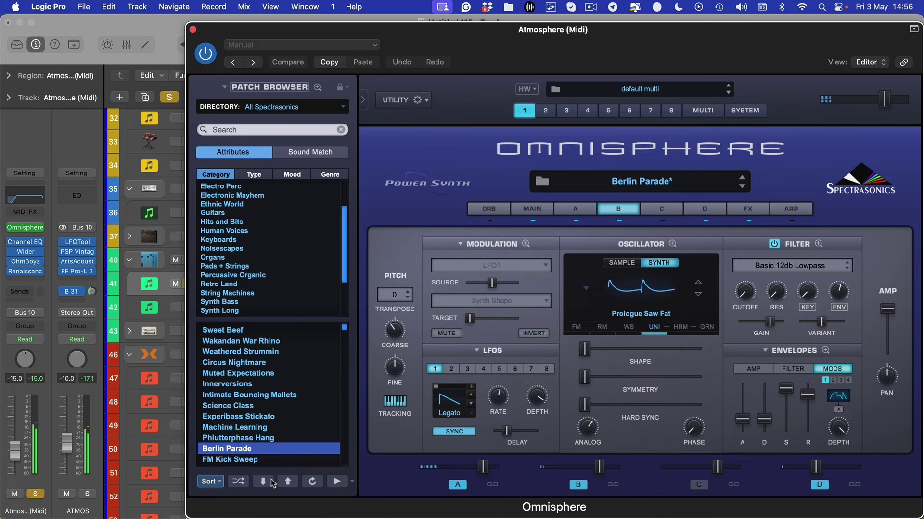
Audition the Omnisphere patches after Berlin Parade one by one, from FM Kick Sweep to Organic Blacksmith.
{"action": "left_click", "coordinate": [263, 482]}
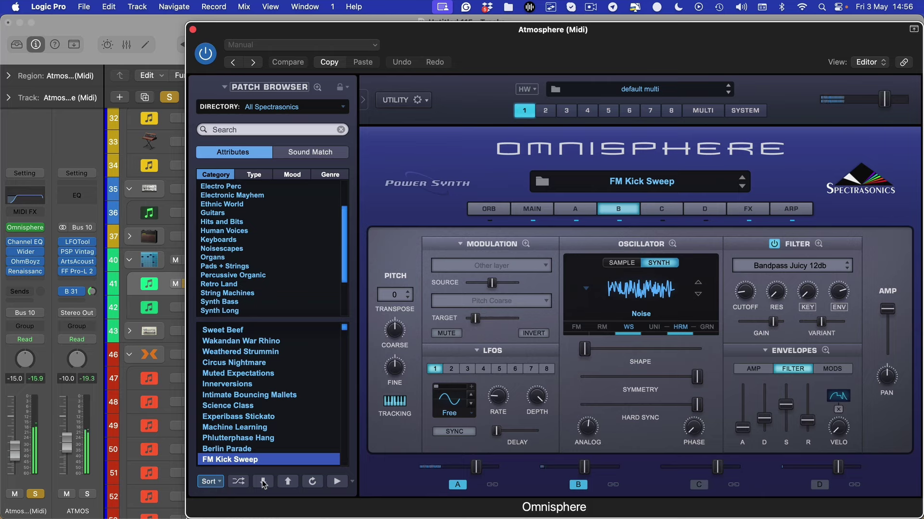
{"action": "left_click", "coordinate": [263, 482]}
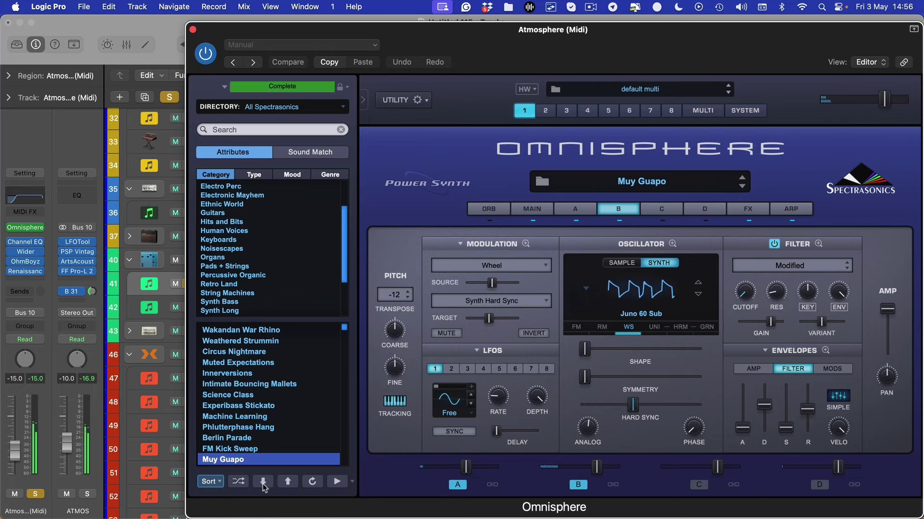
{"action": "left_click", "coordinate": [263, 482]}
{"action": "left_click", "coordinate": [263, 482]}
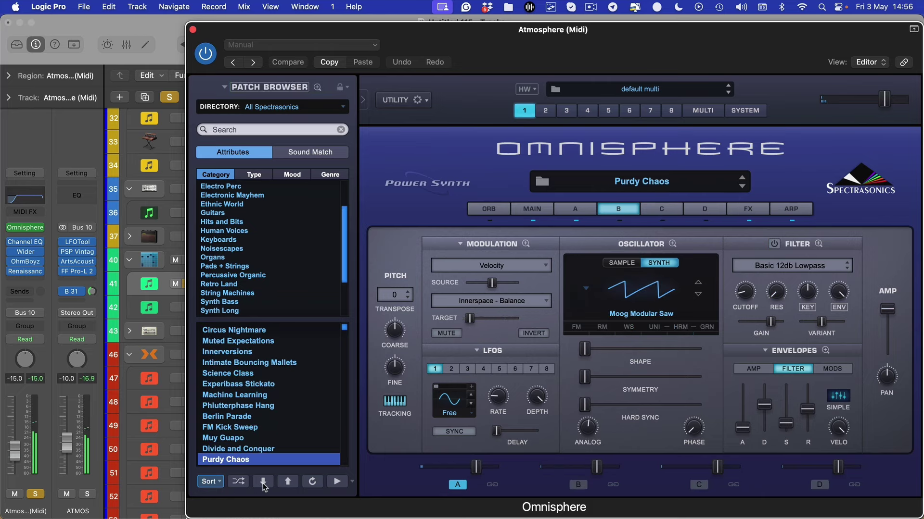
{"action": "left_click", "coordinate": [263, 482]}
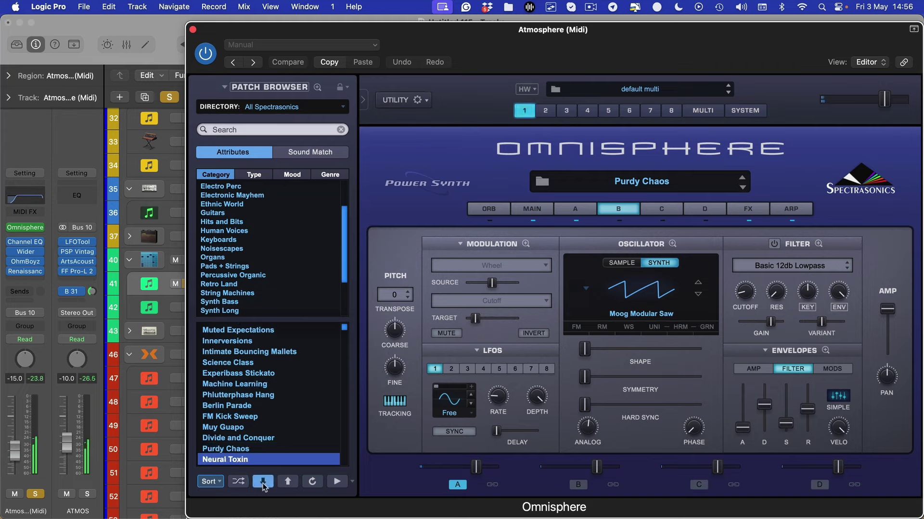
{"action": "left_click", "coordinate": [263, 482]}
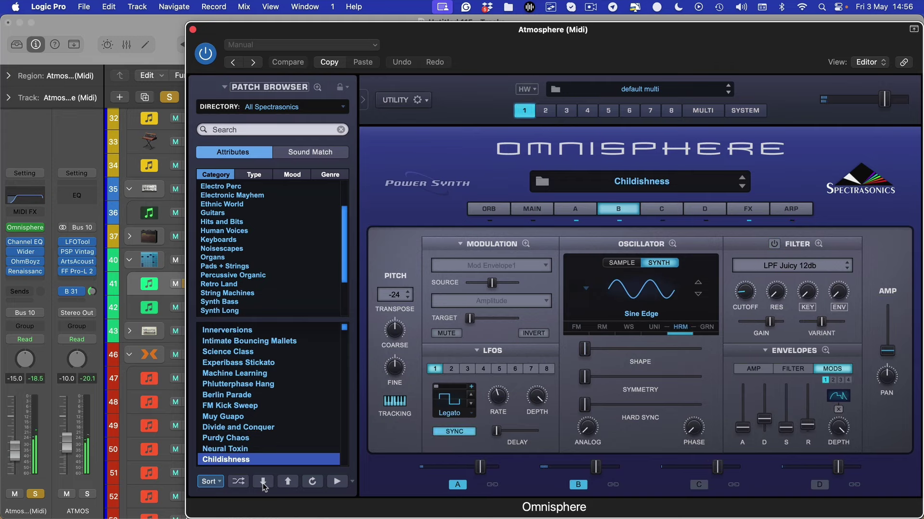
{"action": "left_click", "coordinate": [263, 482]}
{"action": "left_click", "coordinate": [263, 482]}
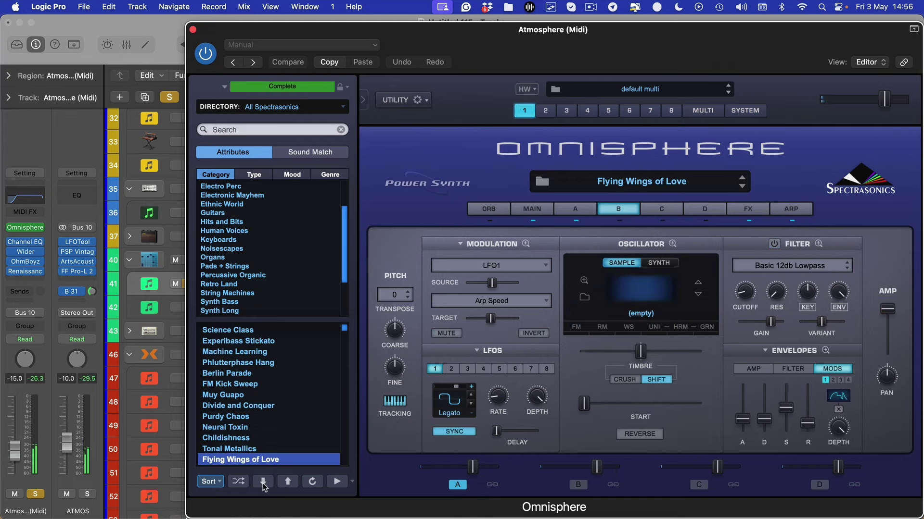
{"action": "left_click", "coordinate": [263, 482]}
{"action": "left_click", "coordinate": [263, 482]}
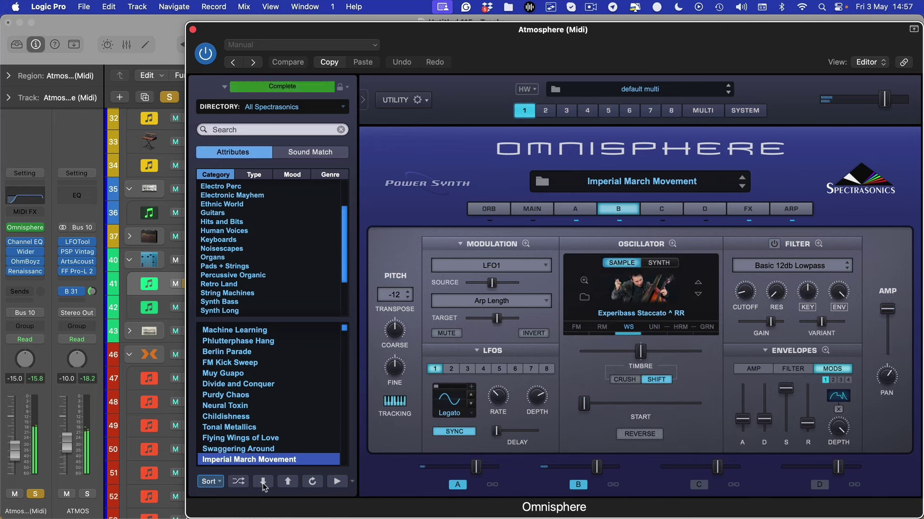
{"action": "left_click", "coordinate": [263, 482]}
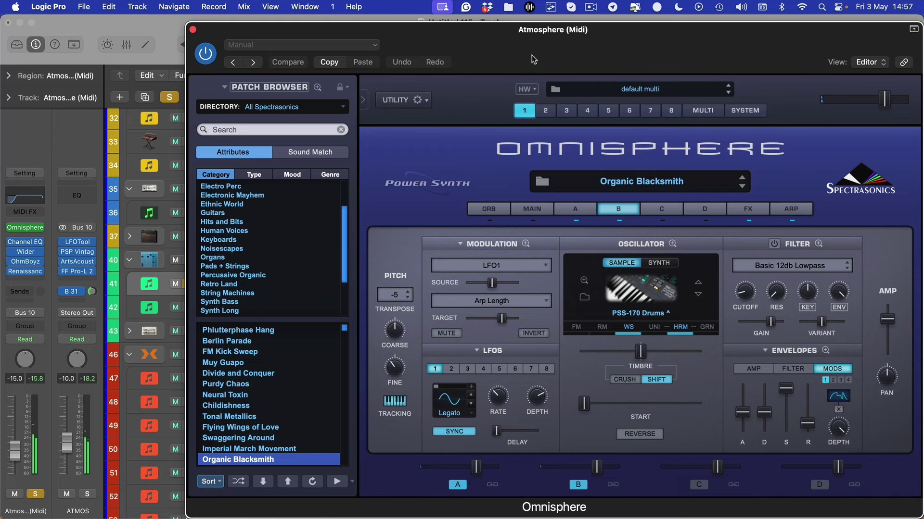
{"action": "left_click", "coordinate": [594, 7]}
{"action": "left_click", "coordinate": [596, 49]}
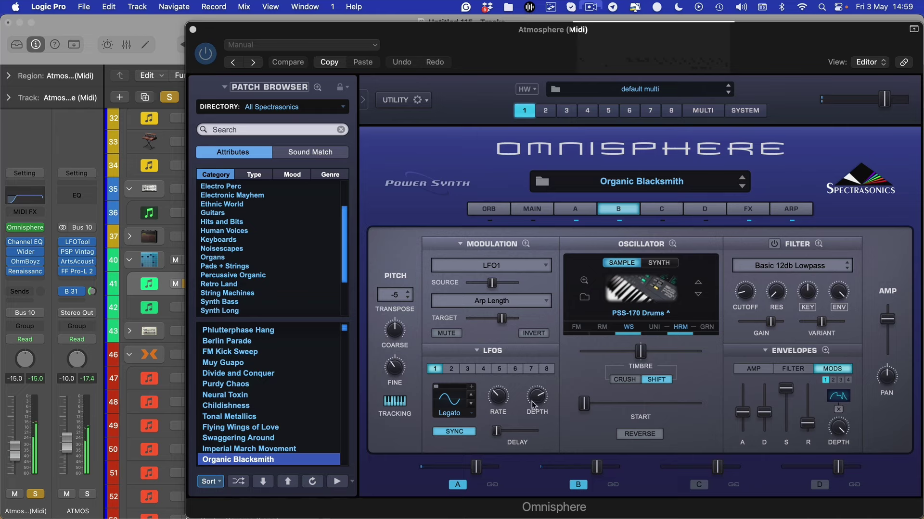
Audition the Omnisphere patches after Organic Blacksmith one by one and load Age of Computations.
{"action": "left_click", "coordinate": [267, 483]}
{"action": "left_click", "coordinate": [267, 482]}
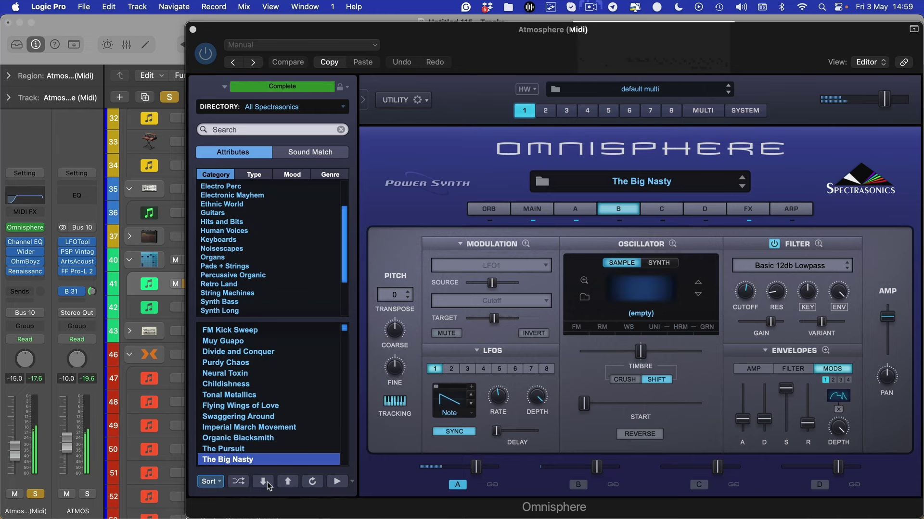
{"action": "left_click", "coordinate": [267, 482]}
{"action": "left_click", "coordinate": [267, 481]}
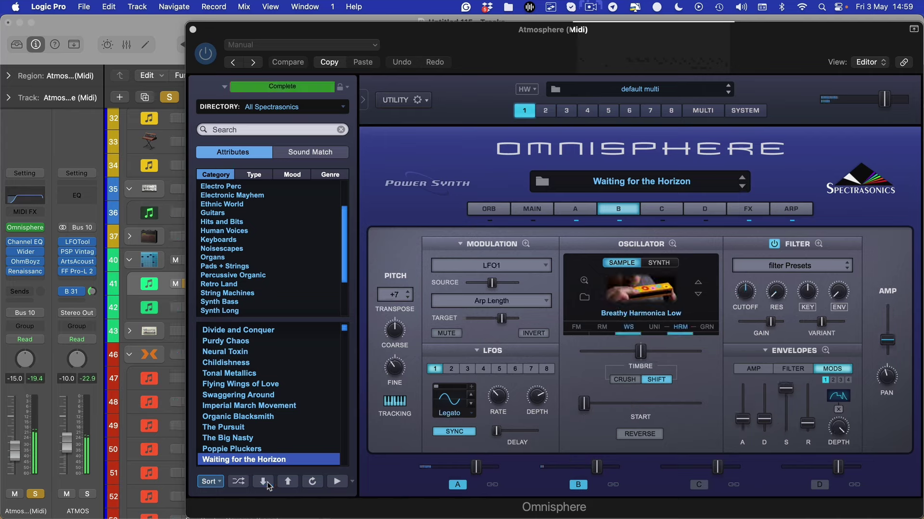
{"action": "left_click", "coordinate": [267, 482]}
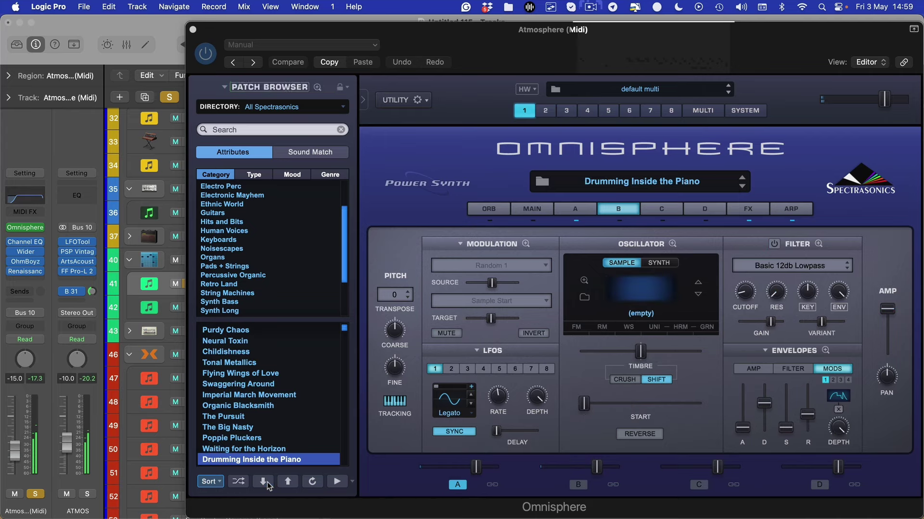
{"action": "left_click", "coordinate": [267, 482]}
{"action": "left_click", "coordinate": [267, 482]}
{"action": "left_click", "coordinate": [267, 482]}
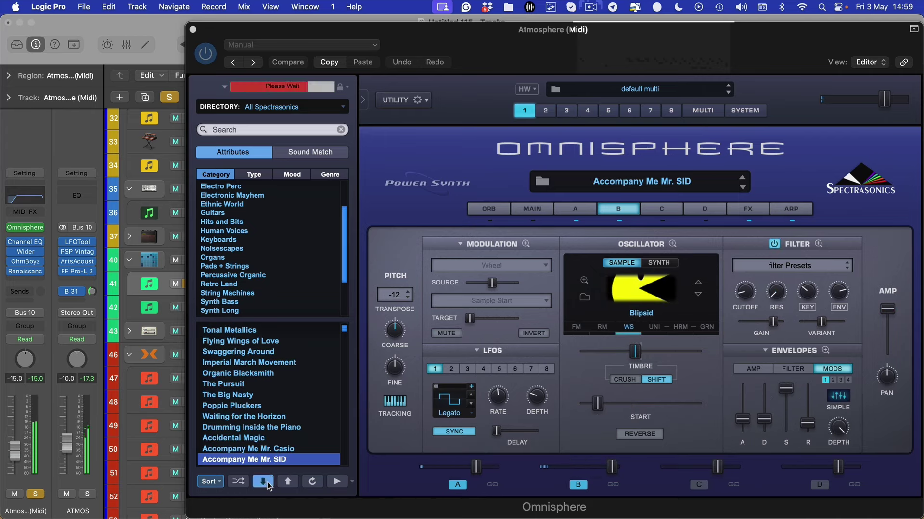
{"action": "left_click", "coordinate": [267, 482]}
{"action": "left_click", "coordinate": [267, 482]}
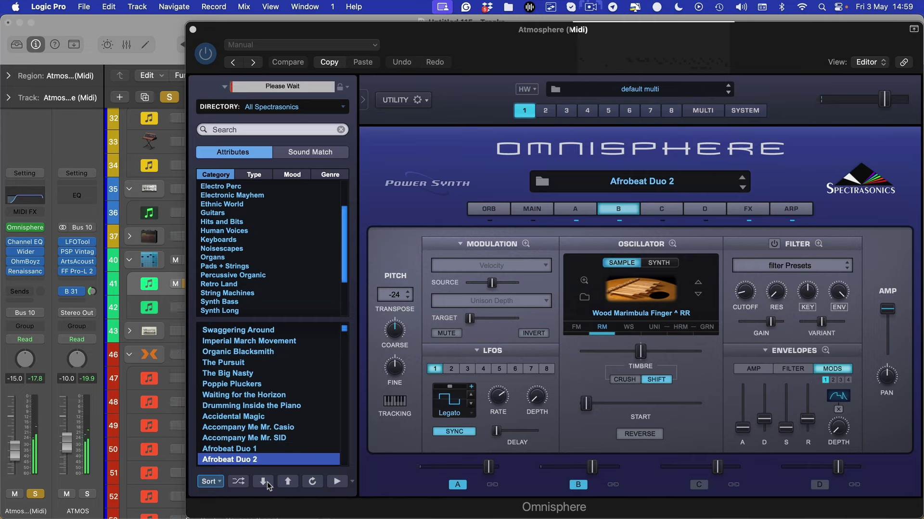
{"action": "left_click", "coordinate": [267, 482]}
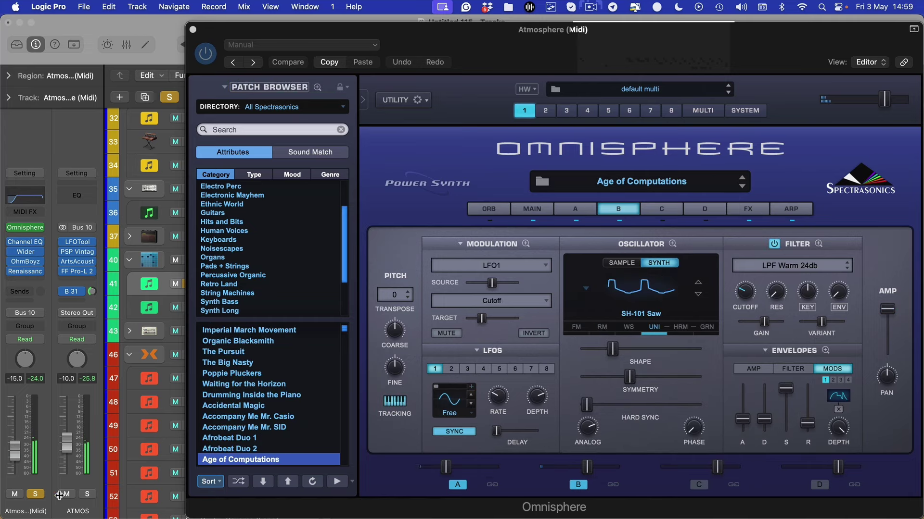
Unsolo the Atmosphere (Midi) track with its volume raised to -12.0 dB and nudge the LFO 1 rate on layer B.
{"action": "left_click", "coordinate": [35, 494]}
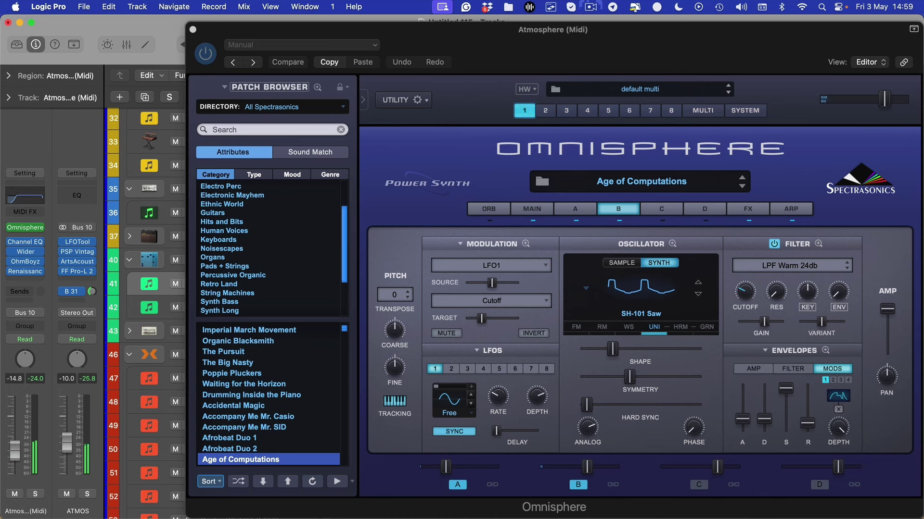
{"action": "left_click_drag", "start_coordinate": [17, 458], "coordinate": [16, 452]}
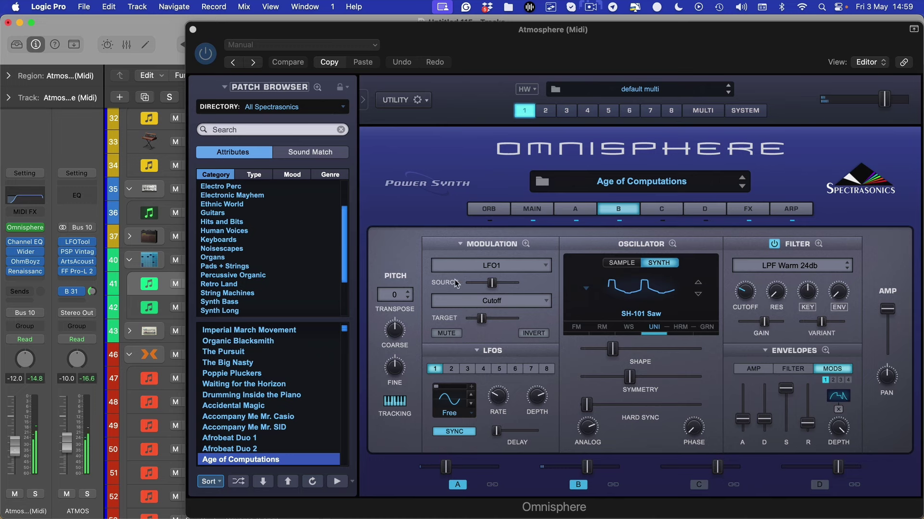
{"action": "left_click", "coordinate": [500, 400]}
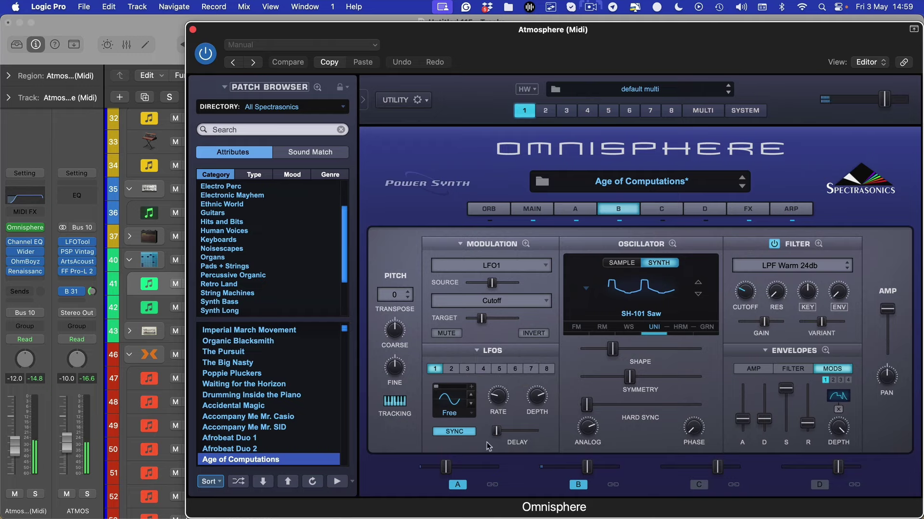
Close the Wider plug-in window and bring up the main page of the Age of Computations patch in Omnisphere.
{"action": "key", "text": "super+w"}
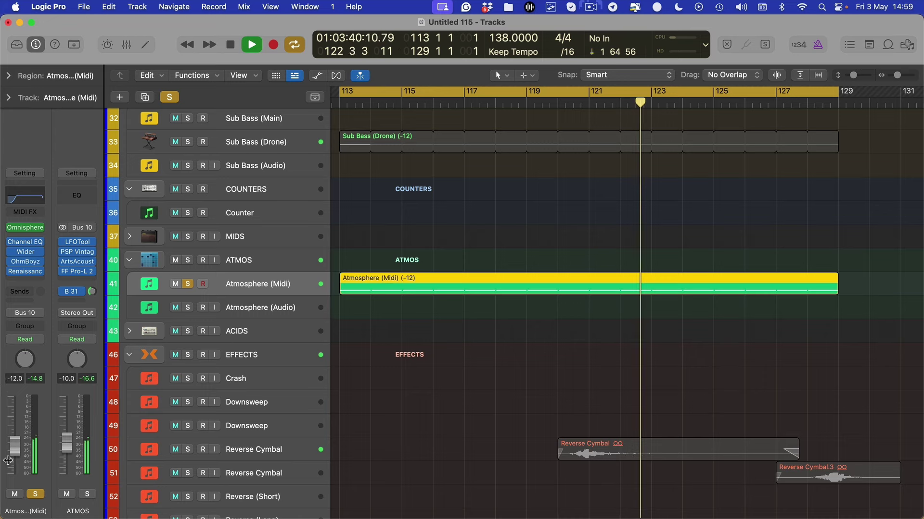
{"action": "key", "text": "v"}
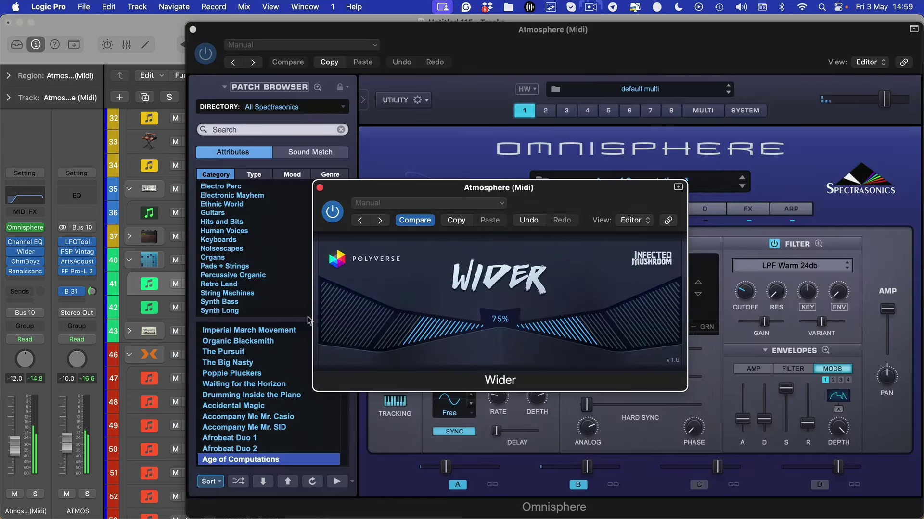
{"action": "key", "text": "super+w"}
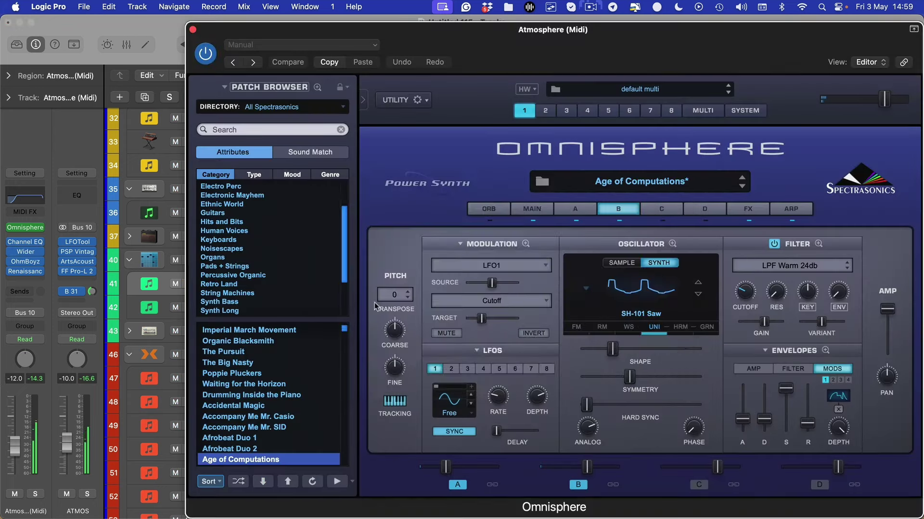
{"action": "left_click", "coordinate": [533, 212]}
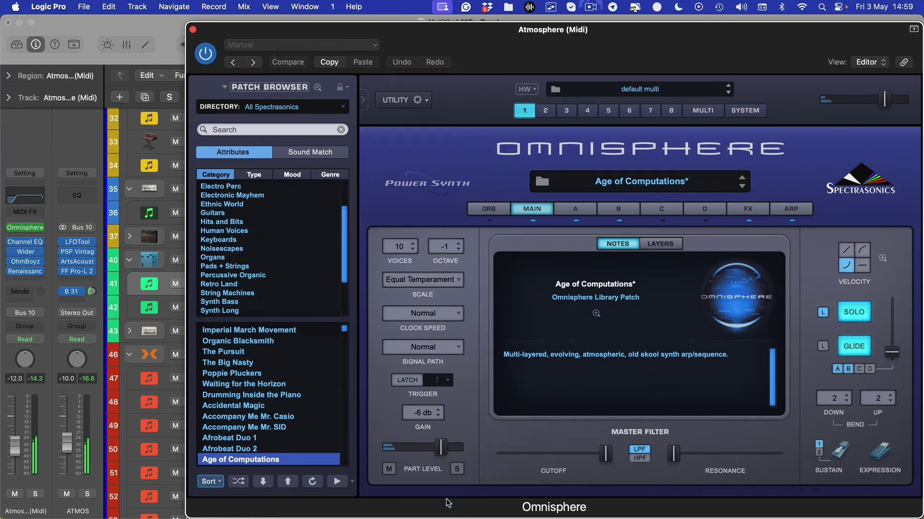
Close the synth window, solo the Atmosphere (Midi) track and open its region in the Piano Roll with all notes selected.
{"action": "key", "text": "super+w"}
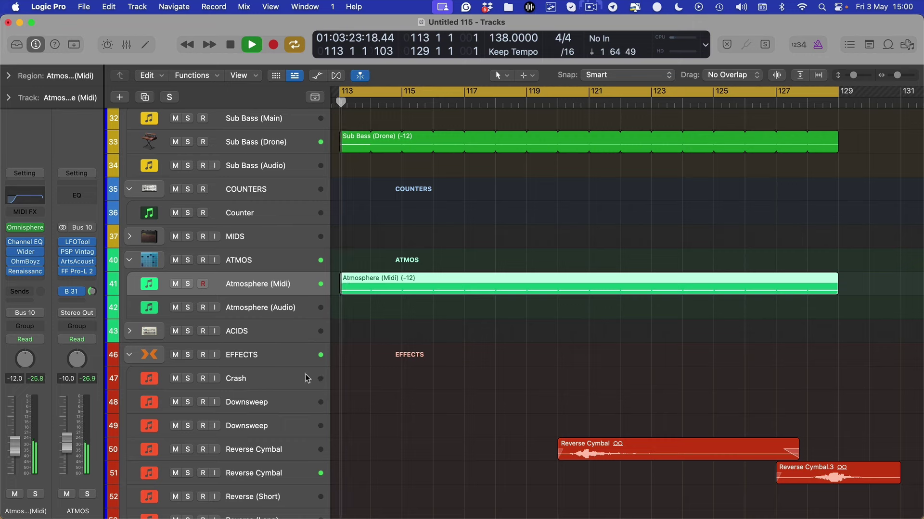
{"action": "key", "text": "p"}
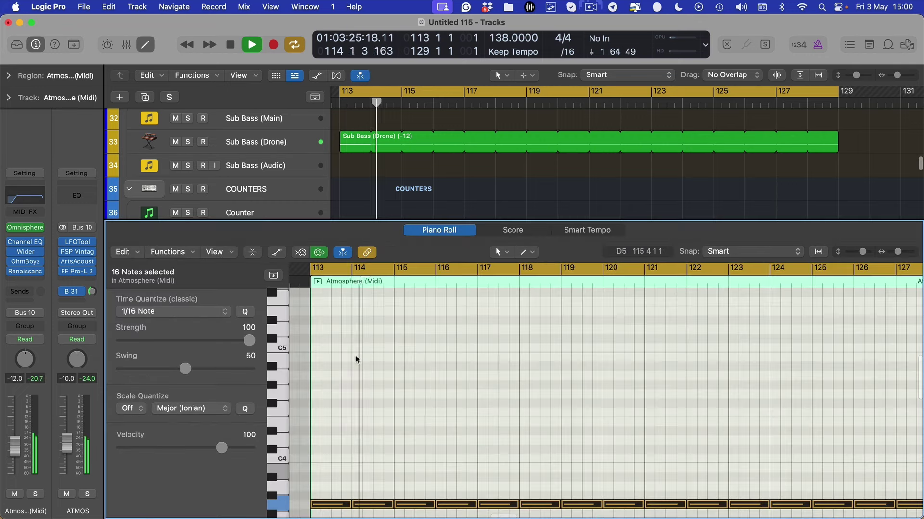
{"action": "scroll", "coordinate": [344, 365], "scroll_direction": "down", "scroll_amount": 3}
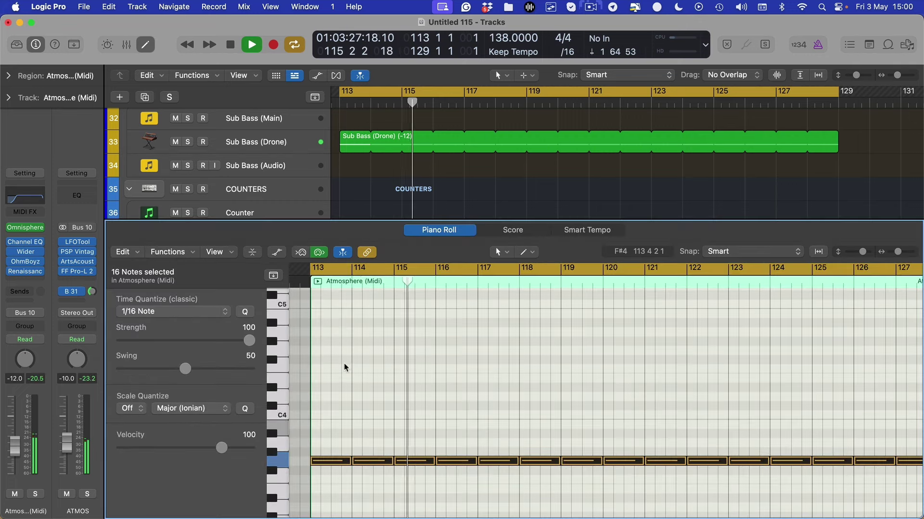
{"action": "key", "text": "p"}
{"action": "key", "text": "s"}
{"action": "key", "text": "s"}
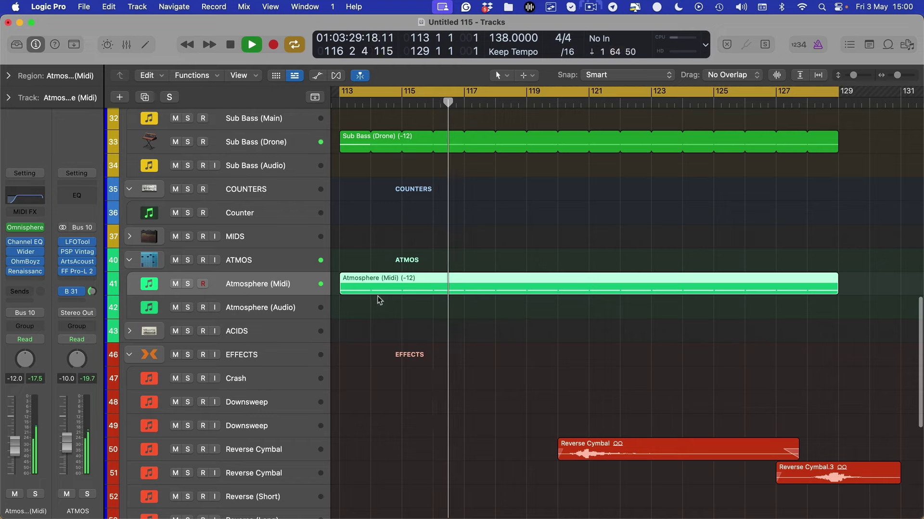
{"action": "key", "text": "s"}
{"action": "double_click", "coordinate": [380, 290]}
{"action": "key", "text": "super+a"}
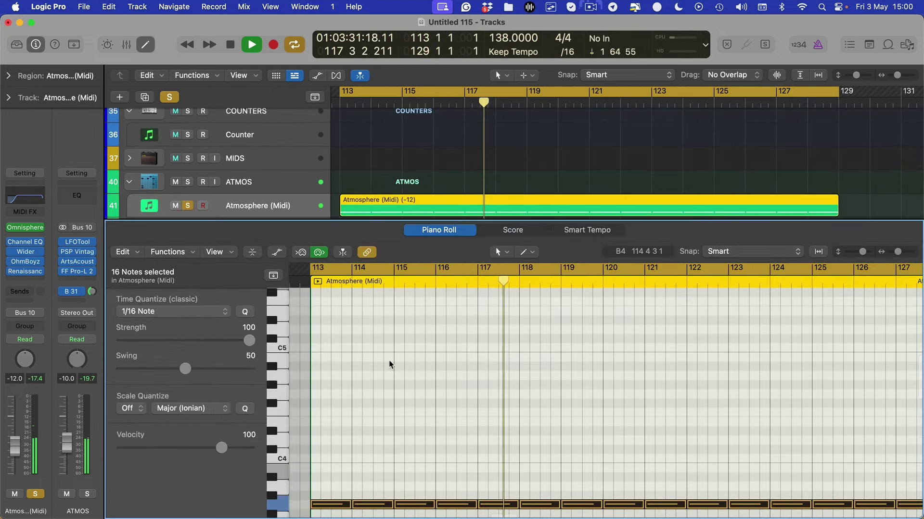
Transpose the selected notes down one octave, audition them, and raise the Atmosphere (Midi) track volume to -10.8 dB.
{"action": "key", "text": "shift+space"}
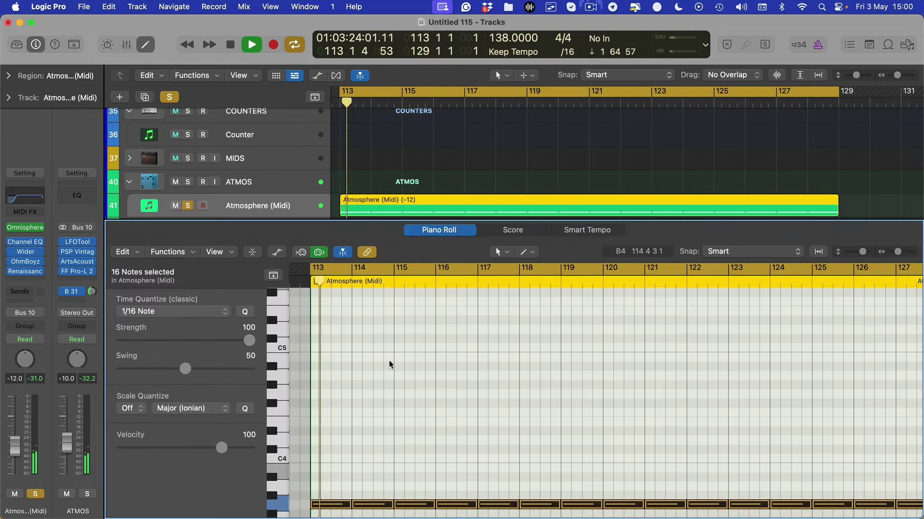
{"action": "scroll", "coordinate": [399, 366], "scroll_direction": "down", "scroll_amount": 5}
{"action": "key", "text": "space"}
{"action": "key", "text": "alt+shift+Down"}
{"action": "key", "text": "space"}
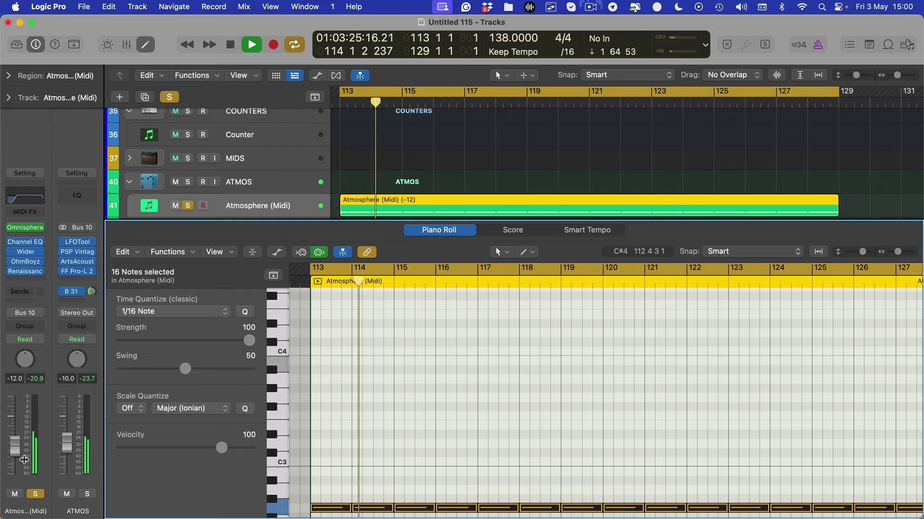
{"action": "key", "text": "space"}
{"action": "key", "text": "e"}
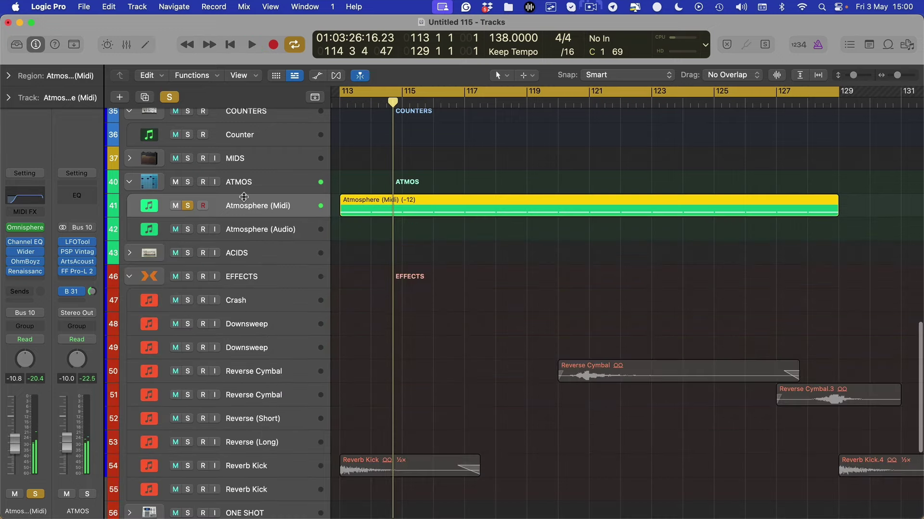
Turn off solo on the Atmosphere (Midi) track and leave it unmuted.
{"action": "key", "text": "ctrl+m"}
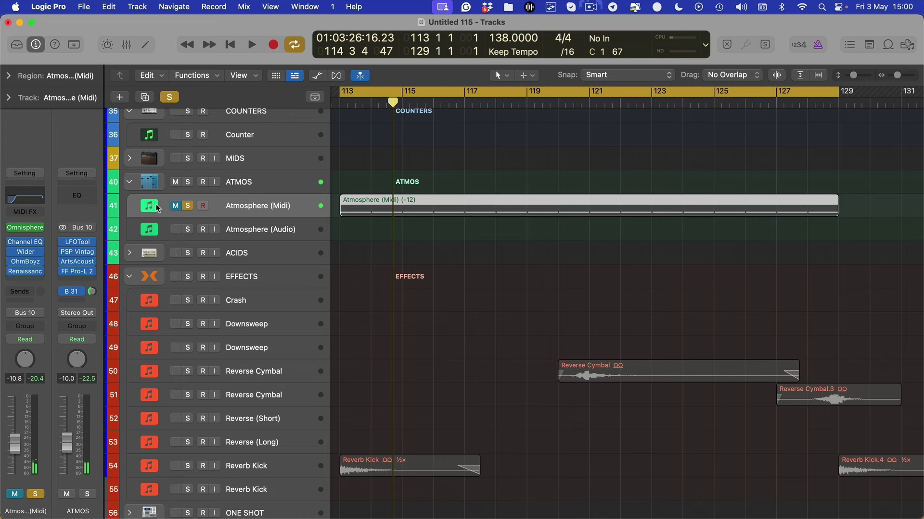
{"action": "left_click", "coordinate": [191, 206]}
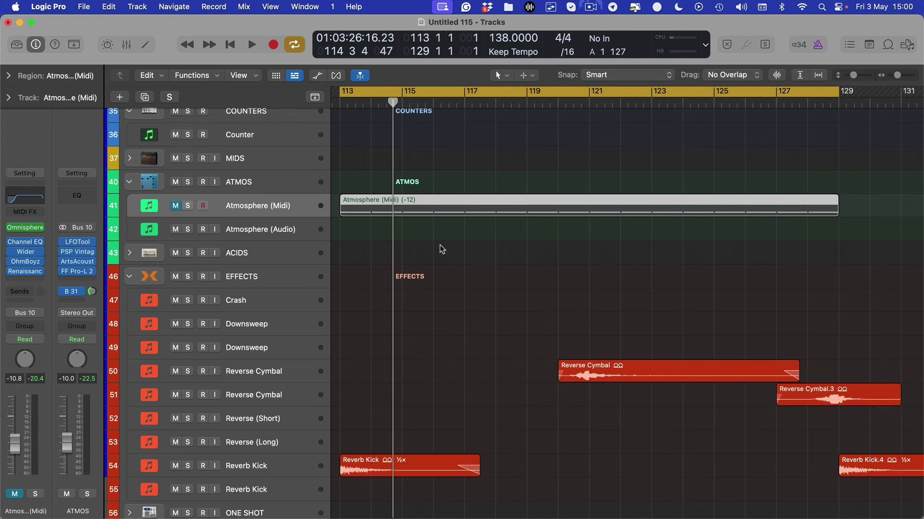
{"action": "left_click", "coordinate": [176, 206]}
{"action": "left_click", "coordinate": [529, 240]}
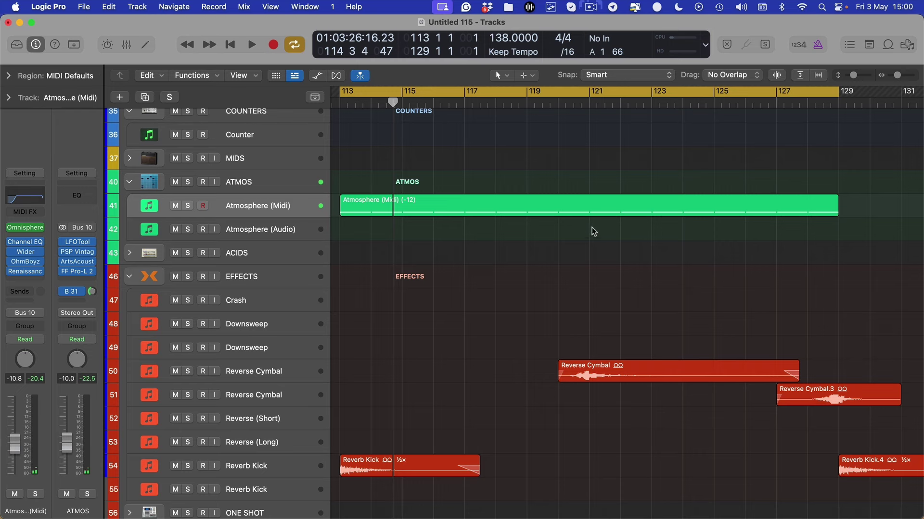
Split the Atmosphere (Midi) region at bar 121 and mute the ATMOS track stack.
{"action": "left_click", "coordinate": [574, 217]}
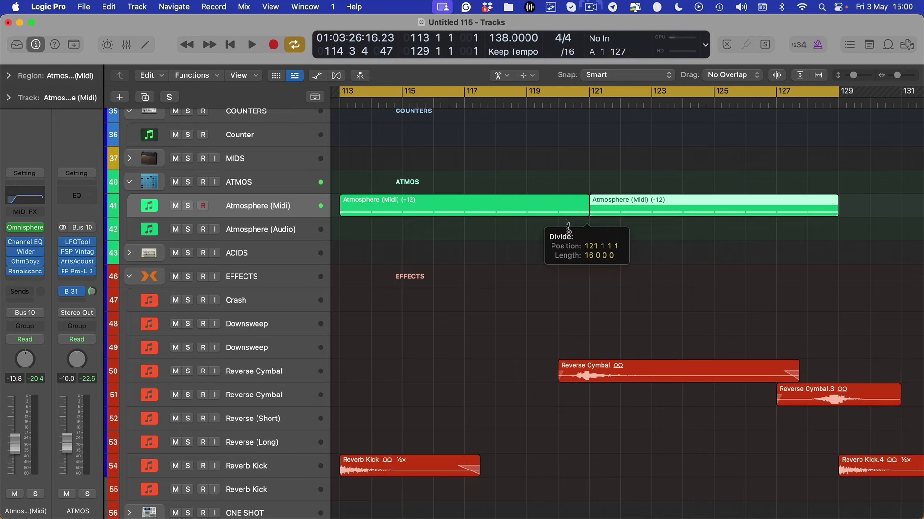
{"action": "left_click", "coordinate": [169, 202]}
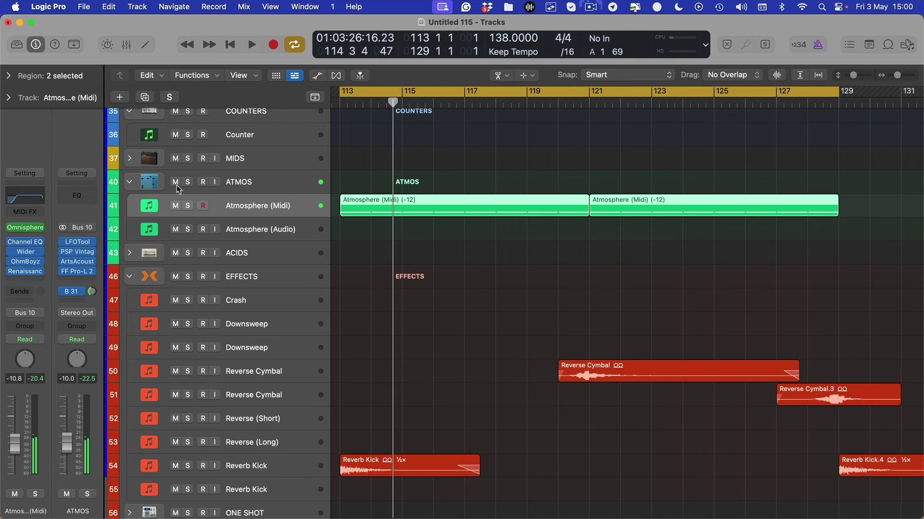
{"action": "left_click", "coordinate": [171, 181]}
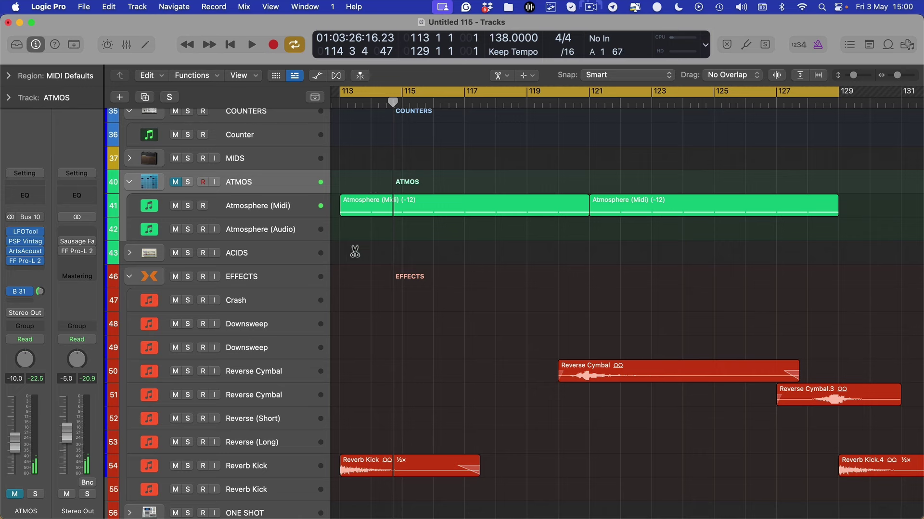
Bounce the first Atmosphere (Midi) region in place to a new track named Atmos (G), leaving the source.
{"action": "left_click", "coordinate": [383, 206]}
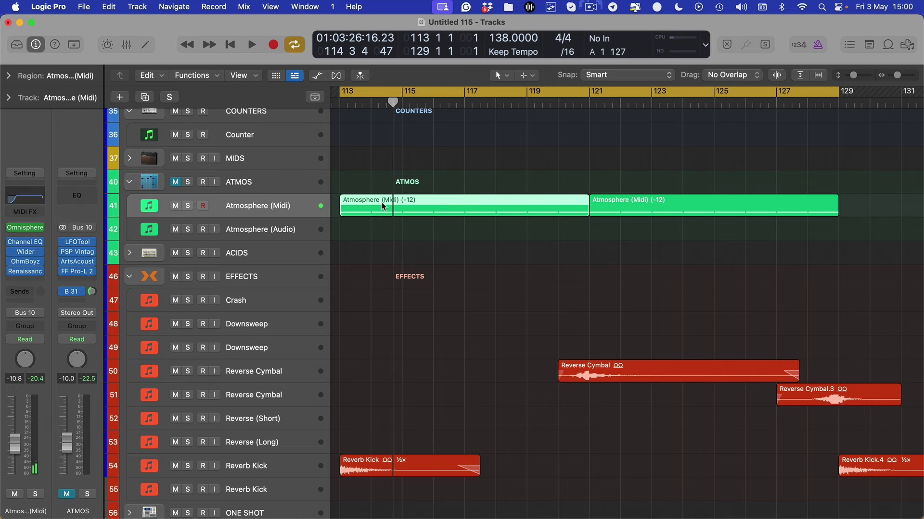
{"action": "right_click", "coordinate": [383, 206]}
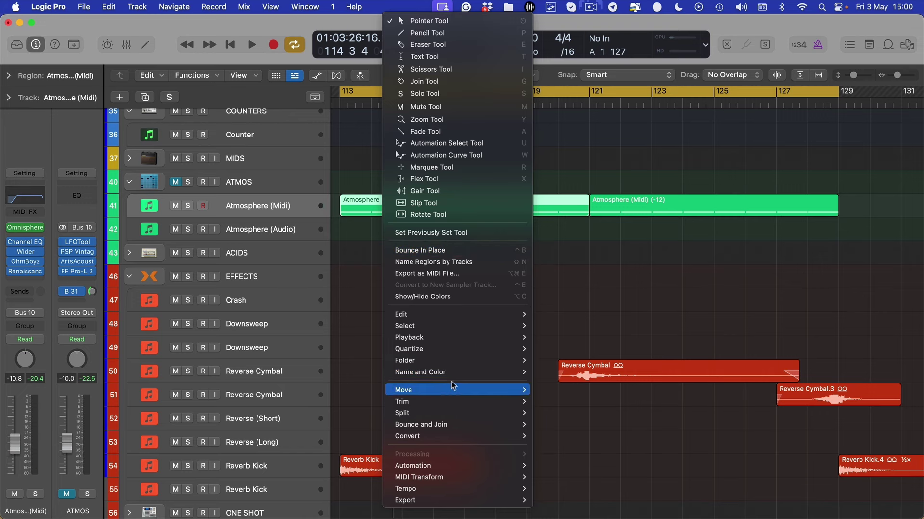
{"action": "left_click", "coordinate": [244, 202]}
{"action": "left_click", "coordinate": [28, 228]}
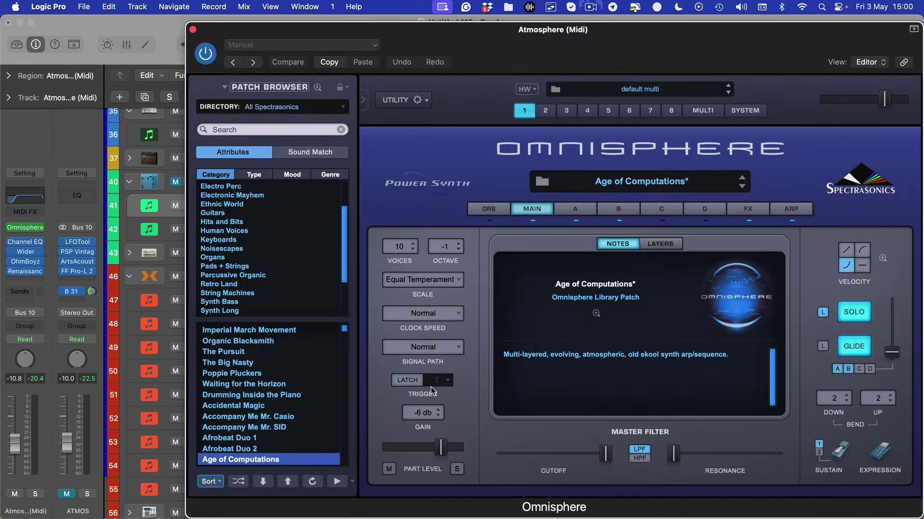
{"action": "key", "text": "super+w"}
{"action": "right_click", "coordinate": [366, 205]}
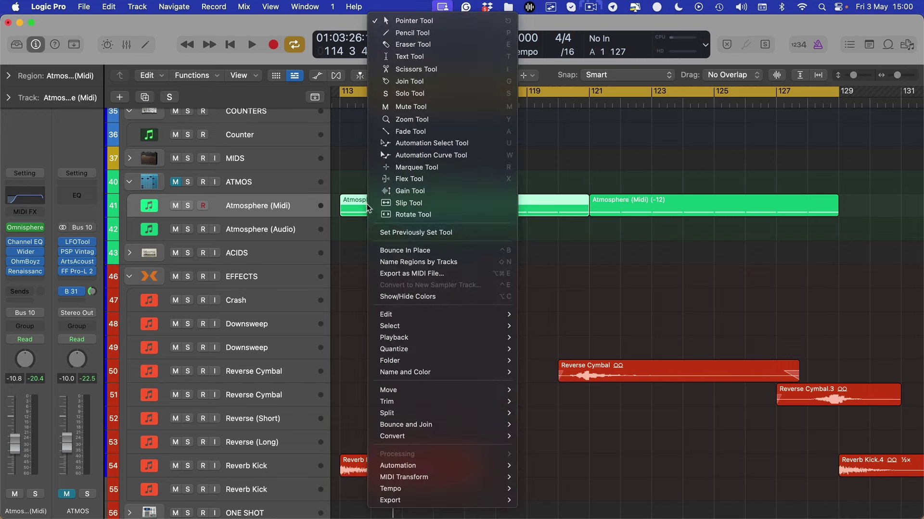
{"action": "left_click", "coordinate": [422, 249]}
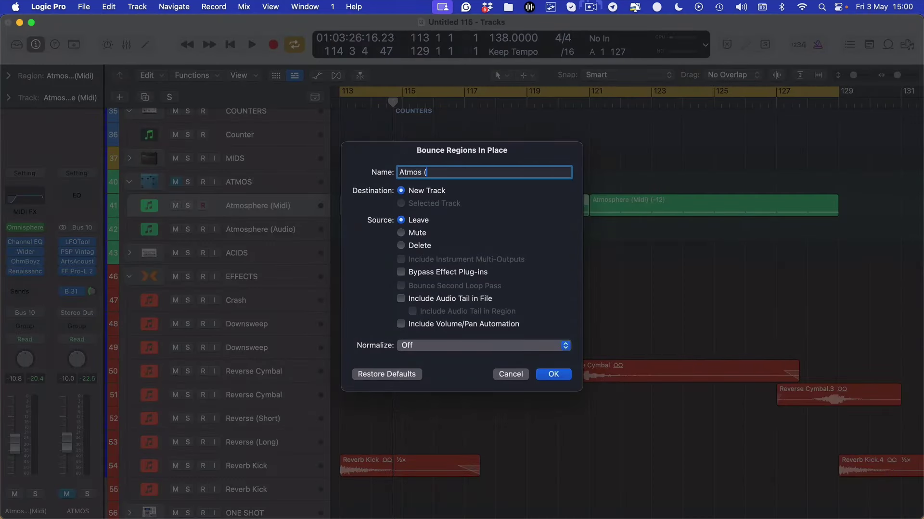
{"action": "key", "text": "Return"}
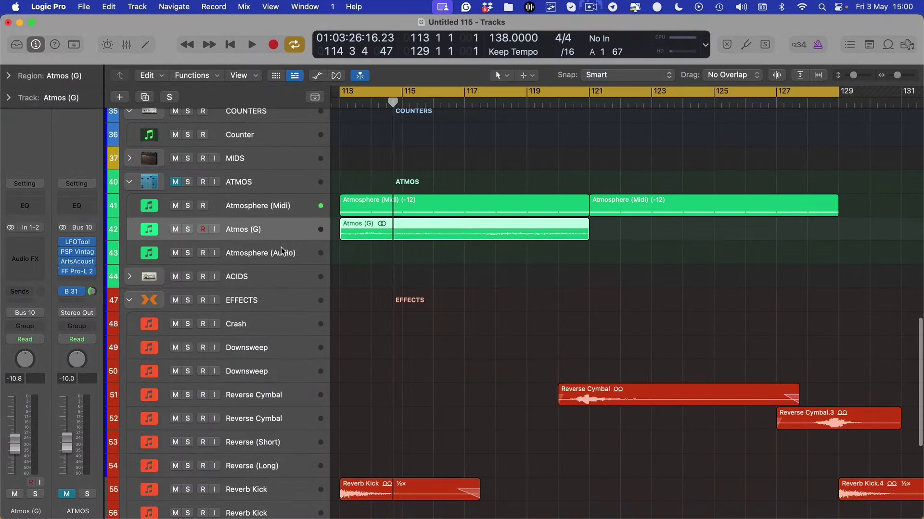
Solo the bounced Atmos (G) track, play it back and unmute the ATMOS track stack.
{"action": "key", "text": "s"}
{"action": "key", "text": "c"}
{"action": "key", "text": "space"}
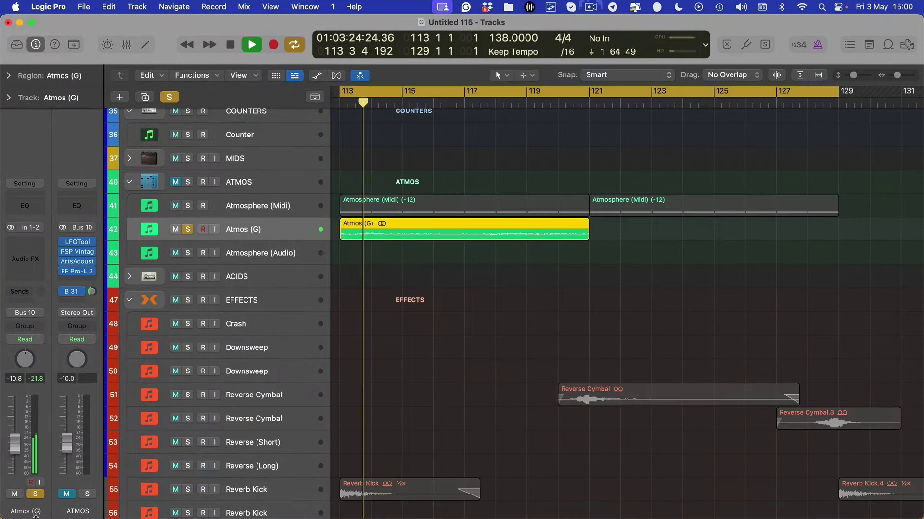
{"action": "left_click", "coordinate": [66, 494]}
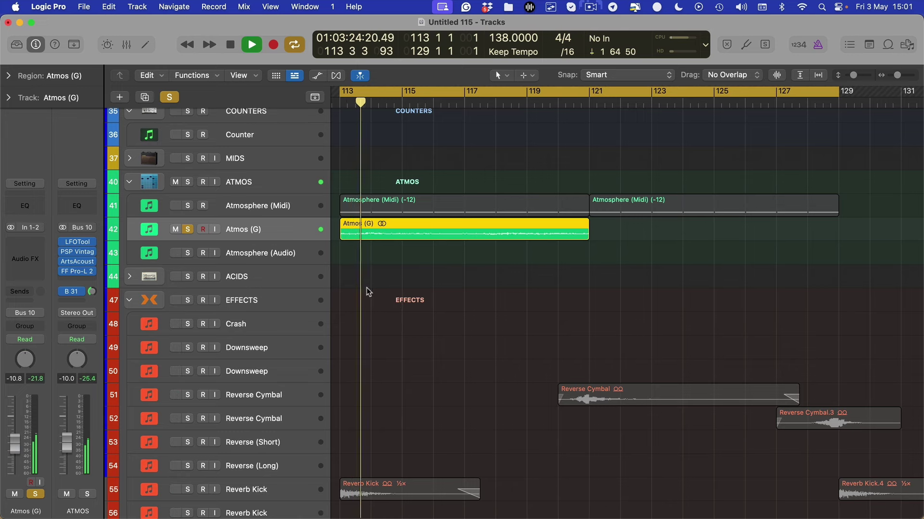
Copy the Atmos (G) region to bar 121, enlarge the track height and audition the bounce from around bar 117.
{"action": "left_click_drag", "start_coordinate": [384, 234], "coordinate": [498, 239]}
{"action": "key", "text": "super+Down"}
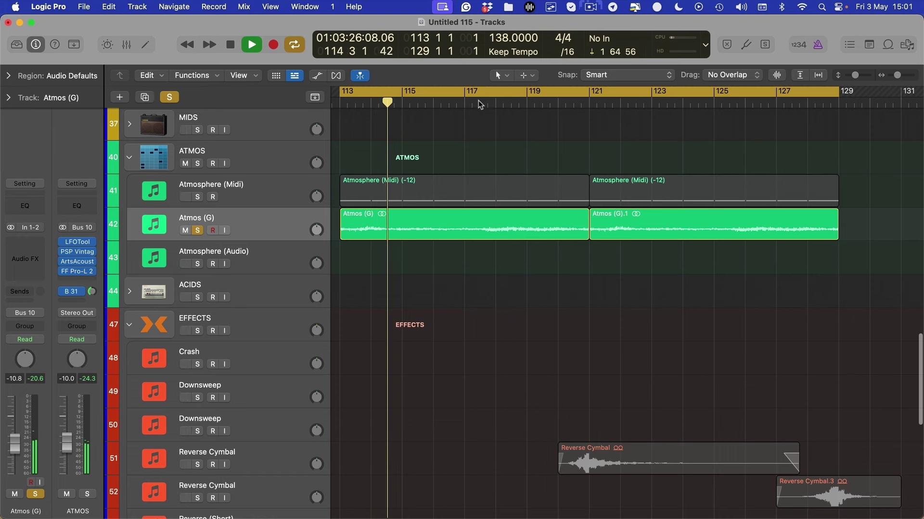
{"action": "left_click", "coordinate": [464, 103]}
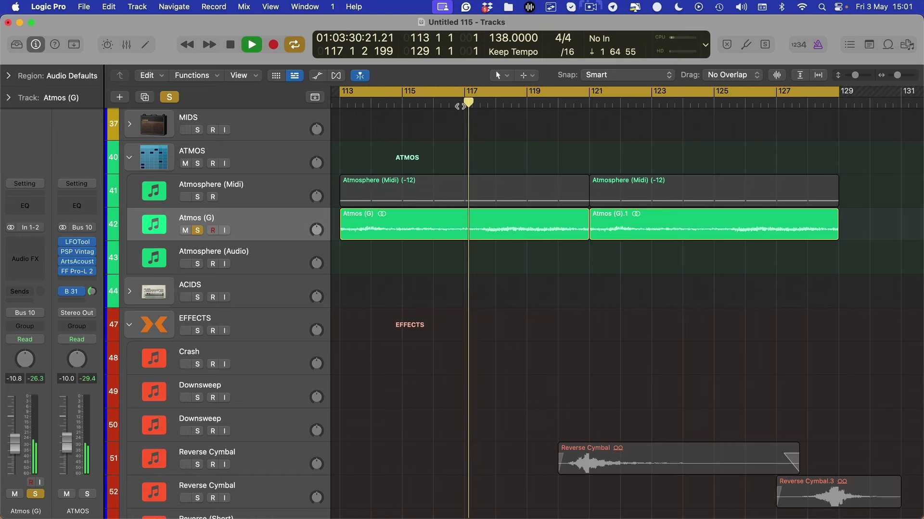
{"action": "key", "text": "space"}
Delete the first Atmos (G) region and switch solo from the Atmos (G) track to Atmosphere (Midi).
{"action": "left_click", "coordinate": [439, 239]}
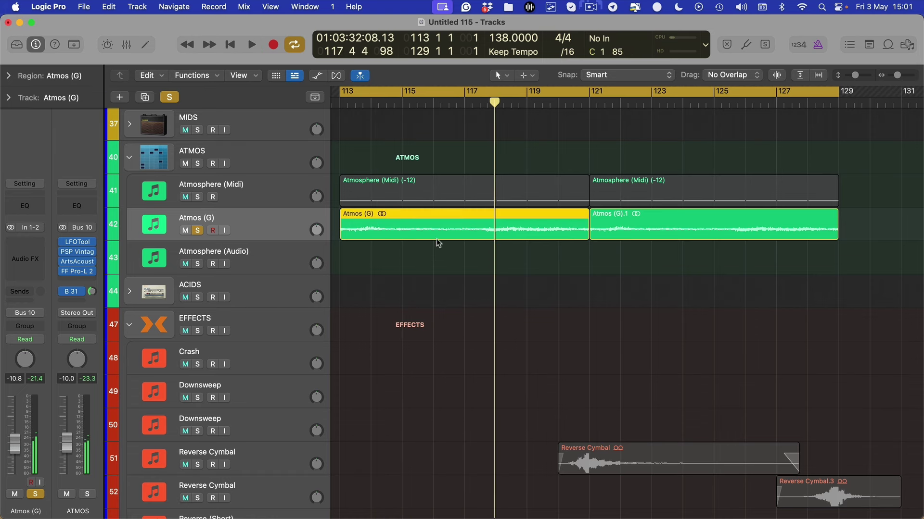
{"action": "key", "text": "Delete"}
{"action": "left_click", "coordinate": [197, 197]}
{"action": "left_click", "coordinate": [197, 231]}
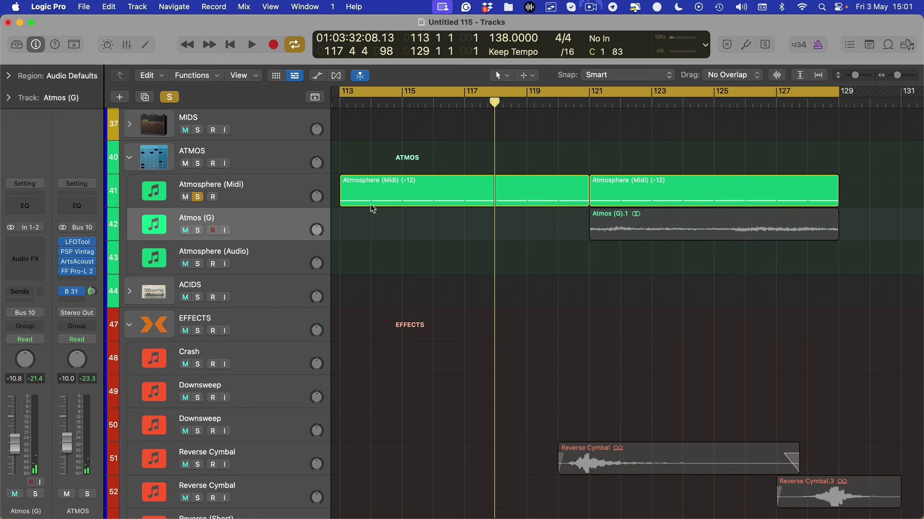
Bounce the first Atmosphere (Midi) region in place again to another new track named Atmos (G), leaving the source.
{"action": "right_click", "coordinate": [377, 184]}
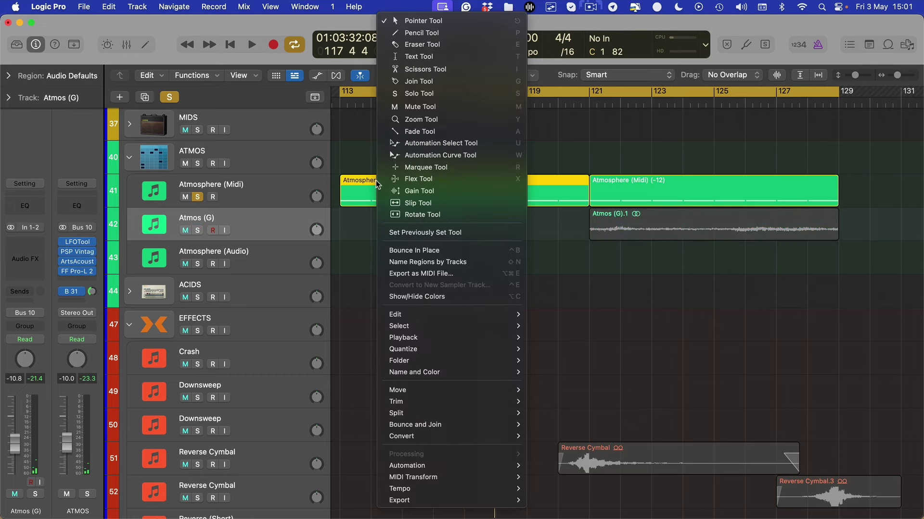
{"action": "left_click", "coordinate": [420, 251]}
{"action": "key", "text": "BackSpace"}
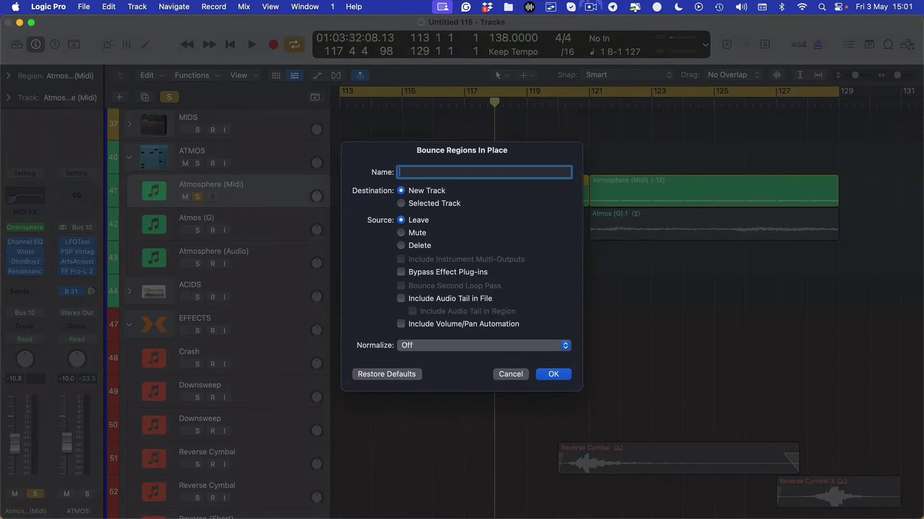
{"action": "type", "text": "Aymi"}
{"action": "key", "text": "Return"}
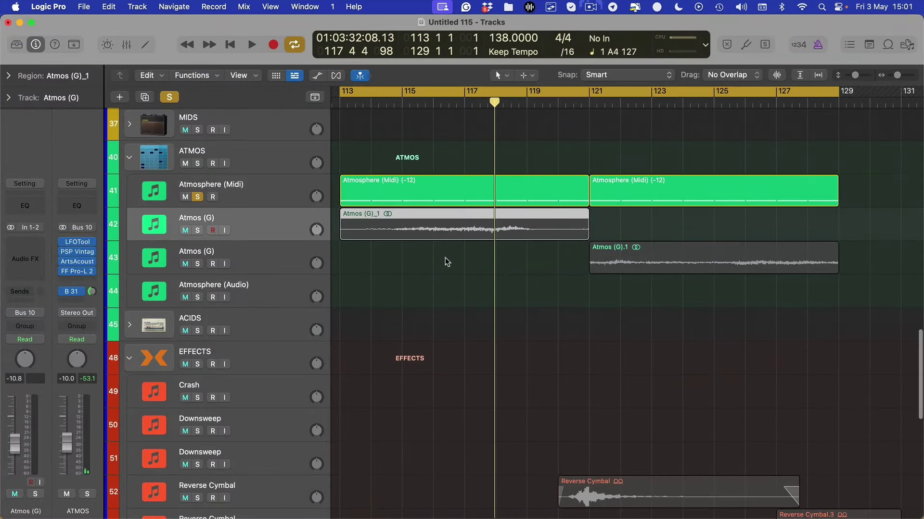
Solo the newly bounced Atmos (G) track instead of Atmosphere (Midi), mute Atmosphere (Midi) and play back the bounce.
{"action": "left_click", "coordinate": [197, 230]}
{"action": "key", "text": "space"}
{"action": "key", "text": "space"}
{"action": "left_click", "coordinate": [197, 196]}
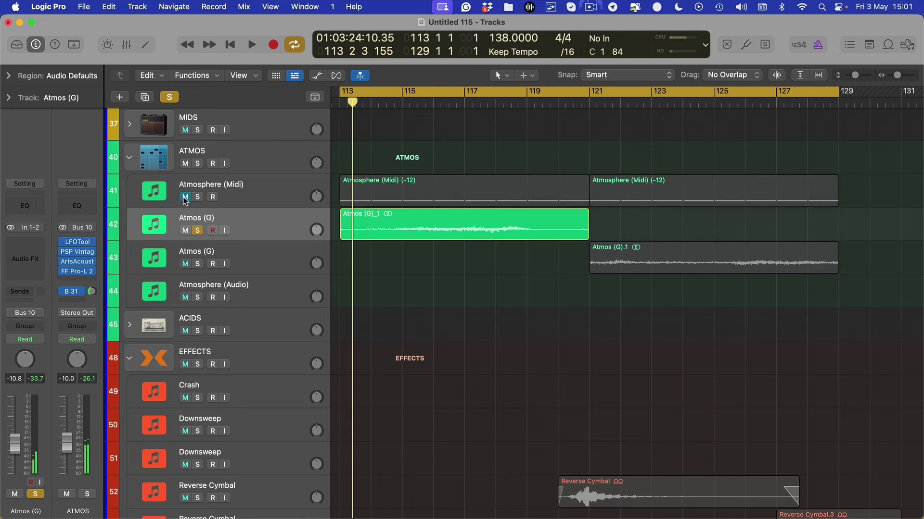
{"action": "key", "text": "space"}
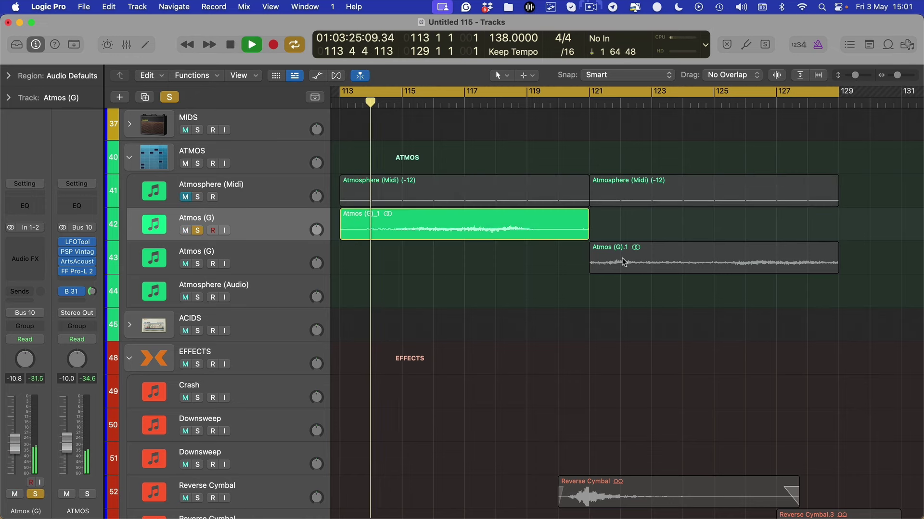
Swap the two bounces, placing Atmos (G)_1 at bar 121 and the earlier Atmos (G).1 at bar 113.
{"action": "scroll", "coordinate": [528, 213], "scroll_direction": "right", "scroll_amount": 2}
{"action": "scroll", "coordinate": [491, 252], "scroll_direction": "left", "scroll_amount": 5}
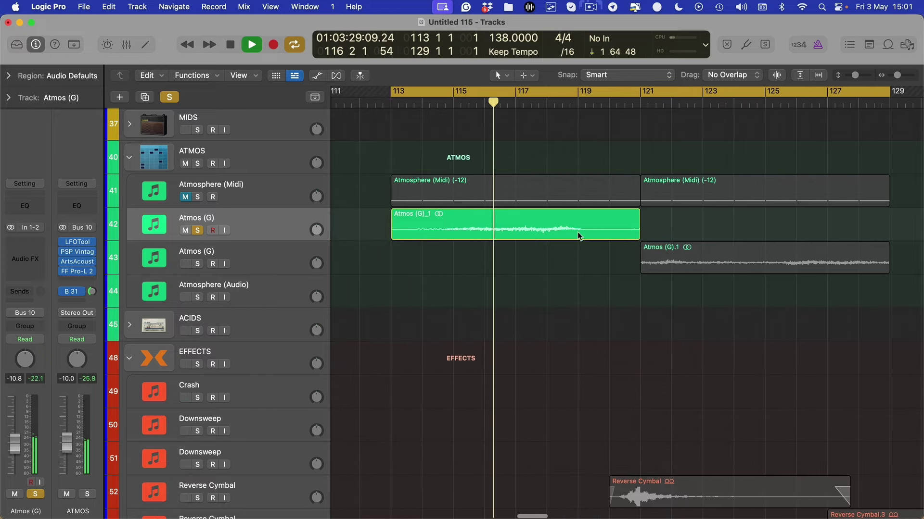
{"action": "left_click_drag", "start_coordinate": [423, 227], "coordinate": [658, 227]}
{"action": "left_click", "coordinate": [605, 233]}
{"action": "key", "text": "Delete"}
{"action": "left_click_drag", "start_coordinate": [694, 265], "coordinate": [455, 263]}
{"action": "key", "text": "space"}
{"action": "left_click", "coordinate": [443, 236]}
{"action": "left_click_drag", "start_coordinate": [638, 268], "coordinate": [652, 253]}
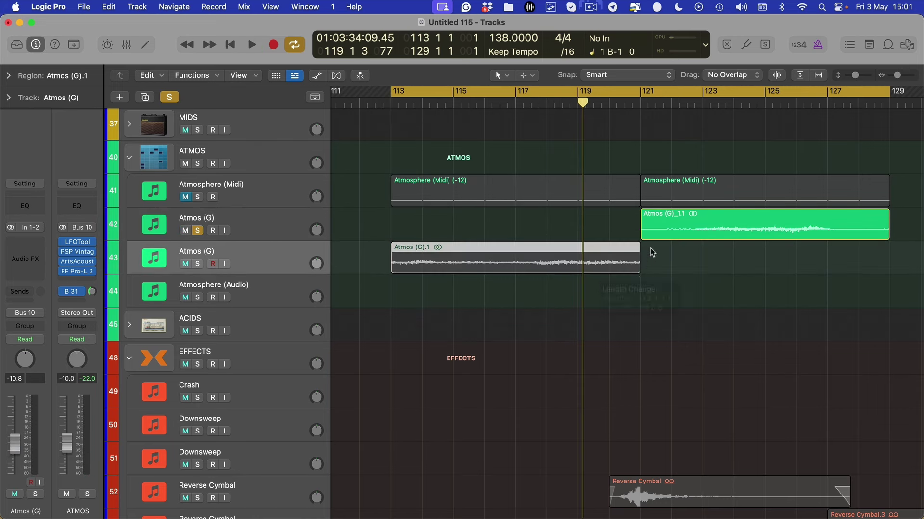
Select both Atmosphere (Midi) regions and switch solo from the Atmos (G) track to Atmosphere (Midi).
{"action": "left_click", "coordinate": [644, 238]}
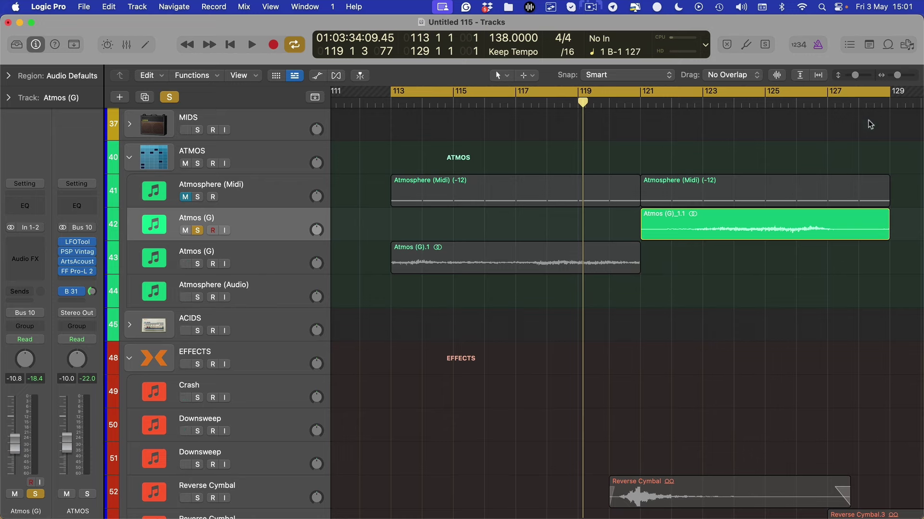
{"action": "left_click_drag", "start_coordinate": [662, 162], "coordinate": [591, 187]}
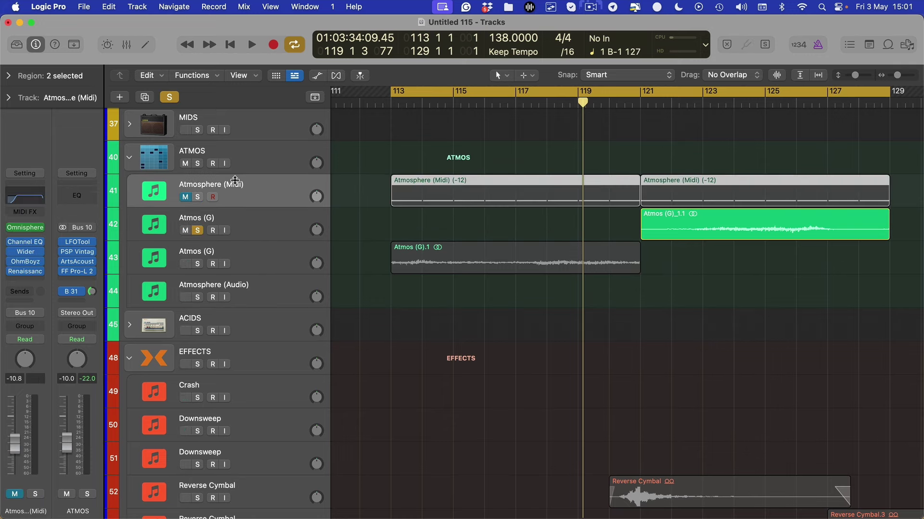
{"action": "left_click", "coordinate": [198, 231]}
{"action": "left_click", "coordinate": [196, 198]}
Bounce both Atmosphere (Midi) regions in place together to a new track named Atmos (G), leaving the source and normalization off.
{"action": "right_click", "coordinate": [460, 182]}
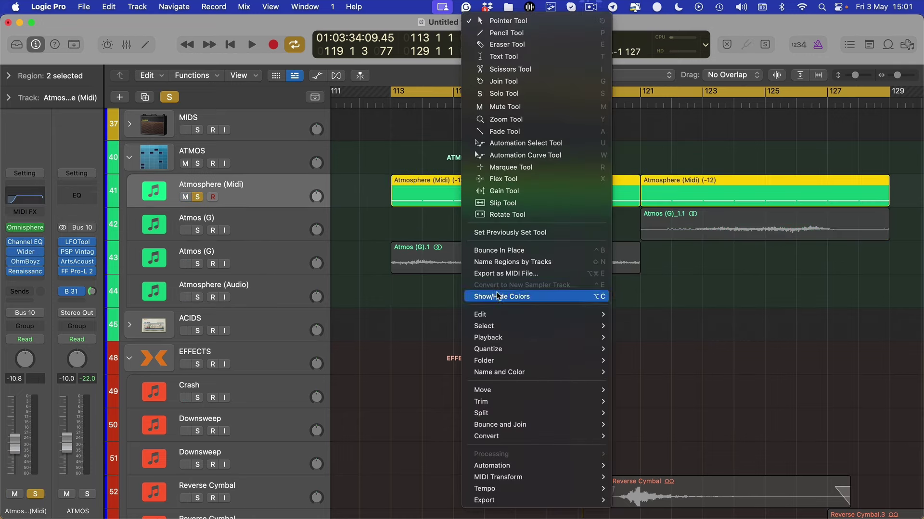
{"action": "left_click", "coordinate": [510, 251]}
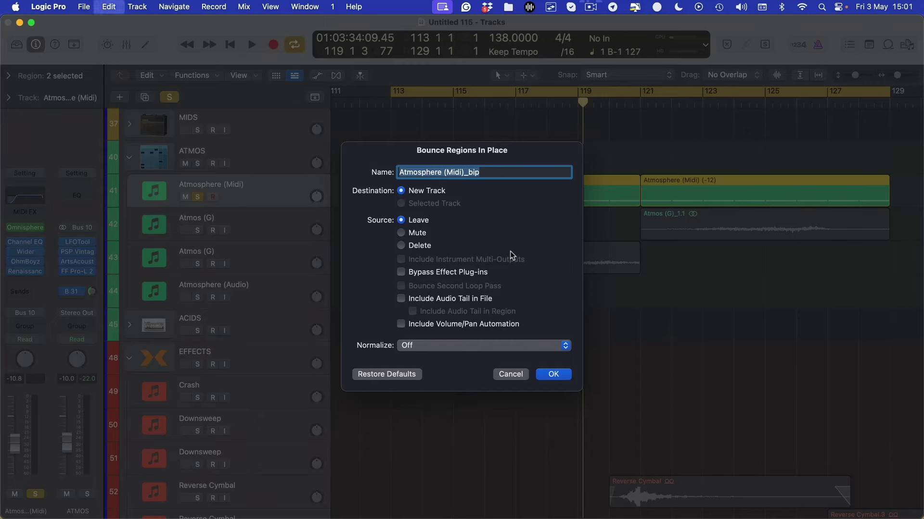
{"action": "type", "text": "Atmos "}
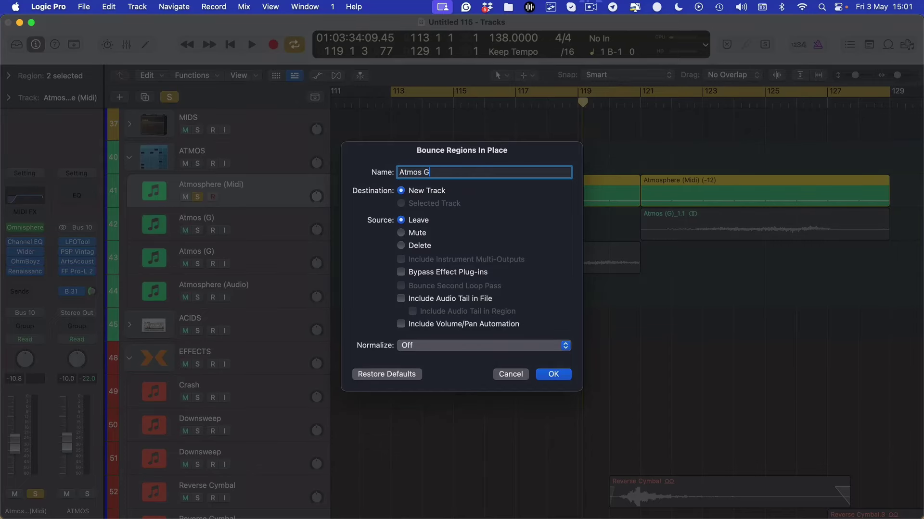
{"action": "type", "text": "(G)"}
{"action": "key", "text": "Return"}
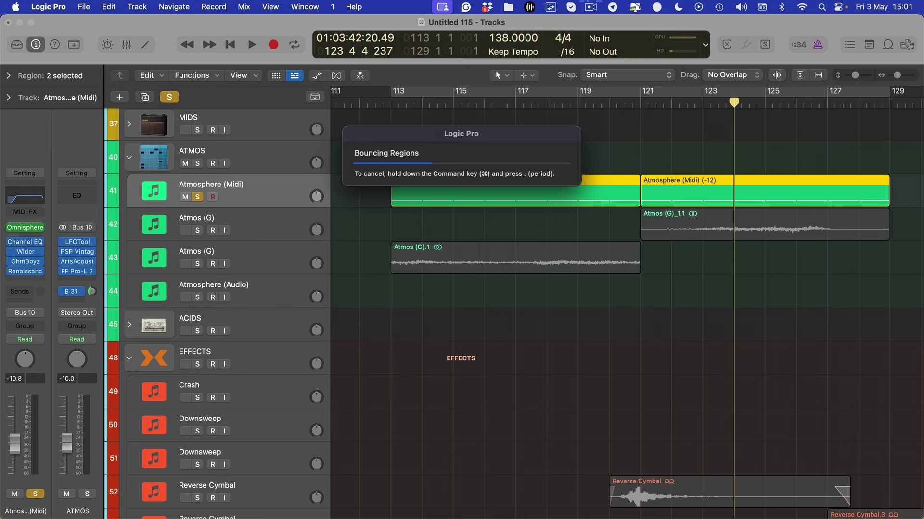
{"action": "left_click", "coordinate": [665, 332]}
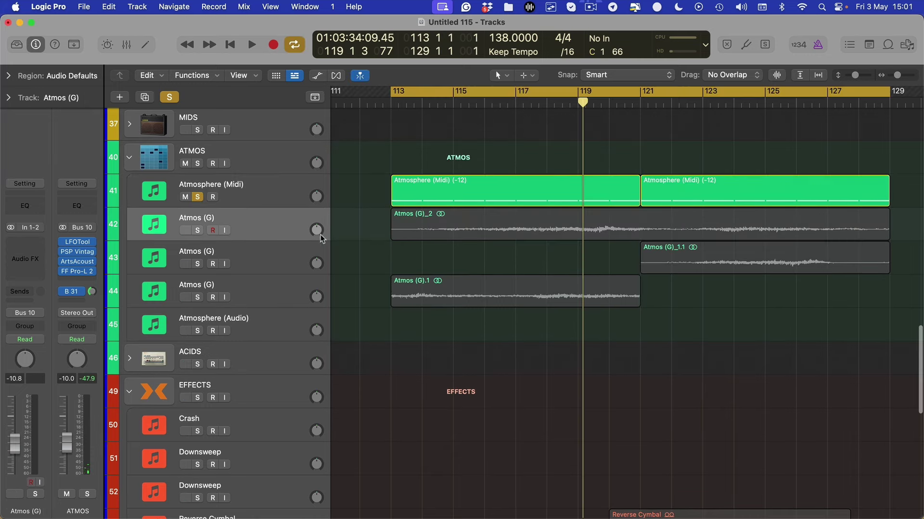
Solo the new Atmos (G) track holding the full-length bounce, mute and unsolo Atmosphere (Midi), and play the bounce back.
{"action": "left_click", "coordinate": [197, 230]}
{"action": "left_click", "coordinate": [198, 197]}
{"action": "key", "text": "space"}
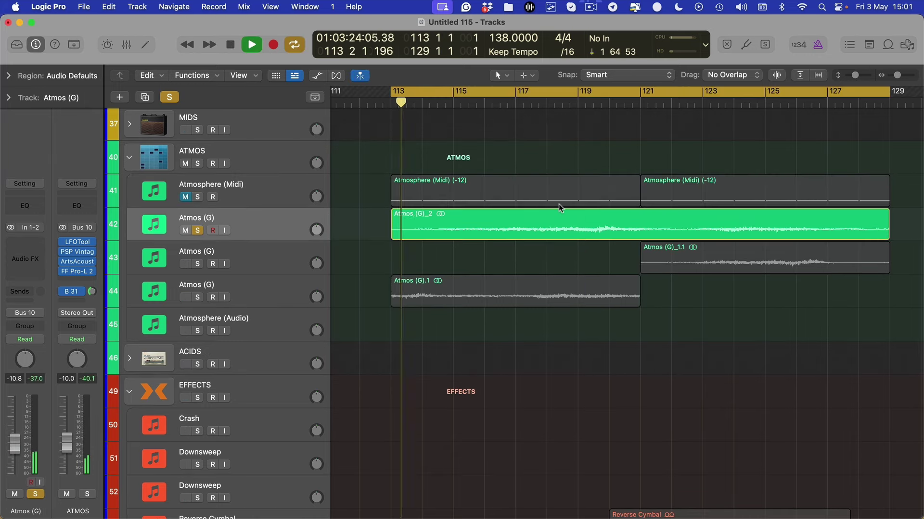
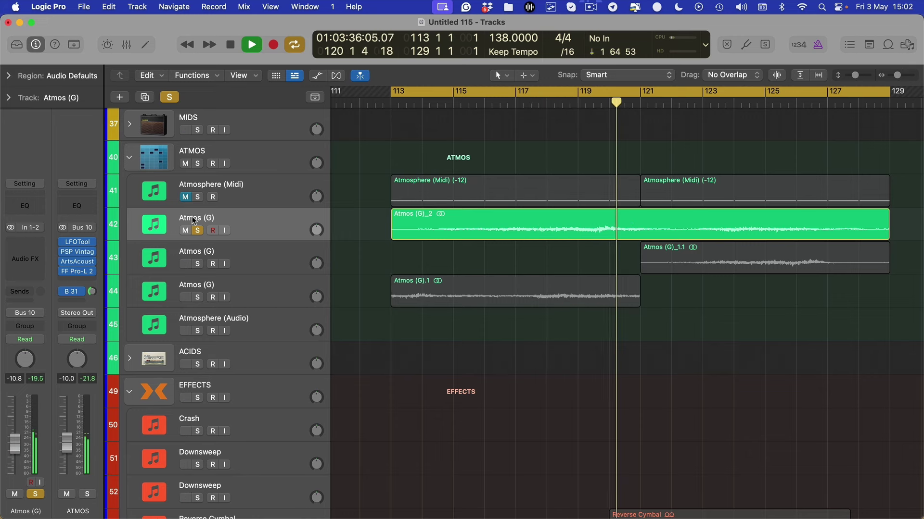
Unsolo the full-length bounce and mute the two older Atmos (G) tracks to hear it within the full mix.
{"action": "key", "text": "s"}
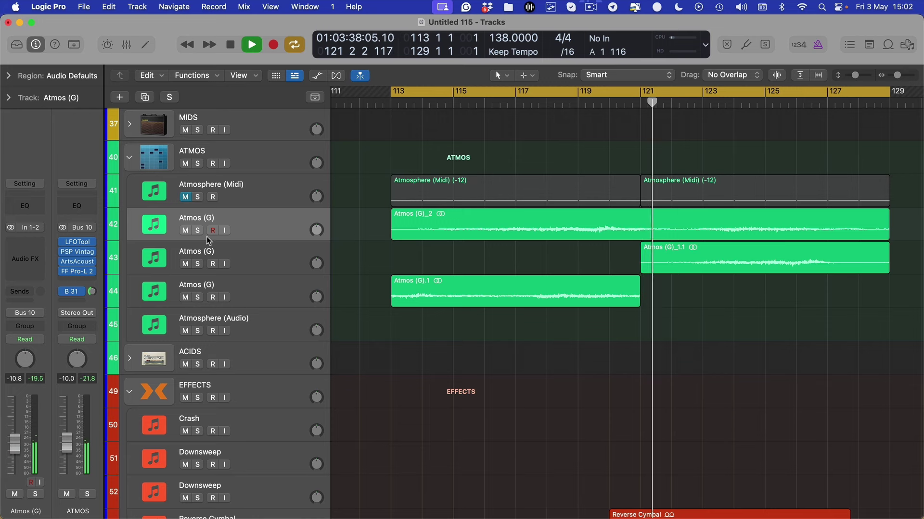
{"action": "left_click", "coordinate": [186, 264]}
{"action": "left_click", "coordinate": [185, 298]}
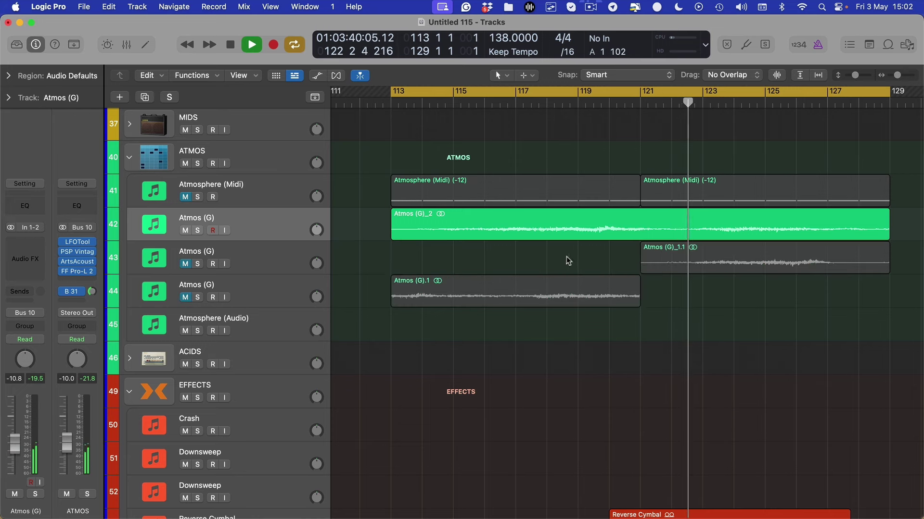
Raise the full-length bounce's track volume to -8.4 dB, comparing it soloed and in the mix, and stop playback.
{"action": "key", "text": "s"}
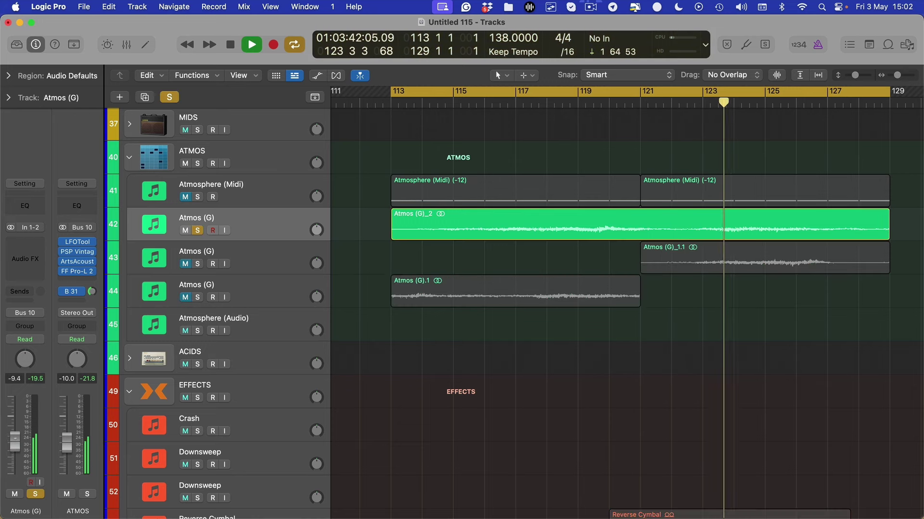
{"action": "left_click_drag", "start_coordinate": [14, 450], "coordinate": [13, 445]}
{"action": "key", "text": "s"}
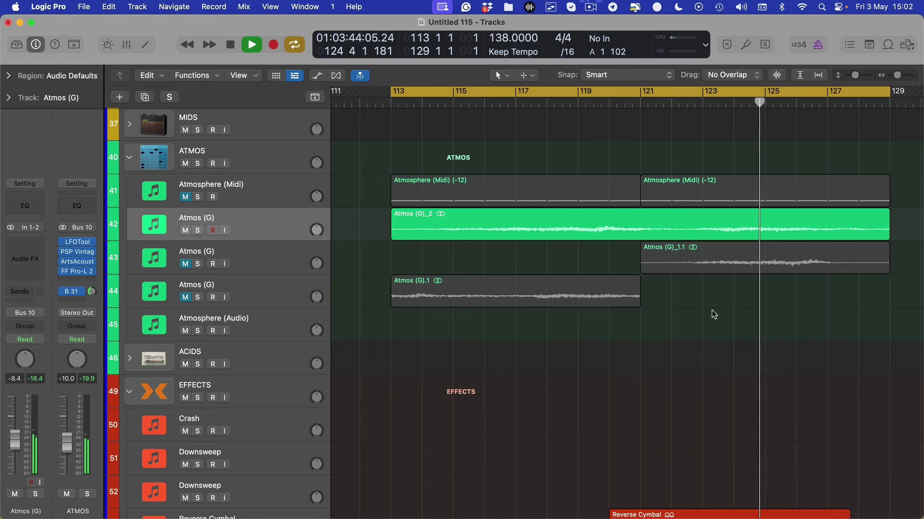
{"action": "left_click", "coordinate": [700, 271]}
{"action": "key", "text": "space"}
Shorten Atmos (G)_2 to end at bar 123 with a fade-out, and fade in Atmos (G)_1.1 from bar 121 to 123.
{"action": "left_click_drag", "start_coordinate": [884, 235], "coordinate": [724, 236]}
{"action": "key", "text": "super+z"}
{"action": "left_click_drag", "start_coordinate": [843, 234], "coordinate": [702, 229]}
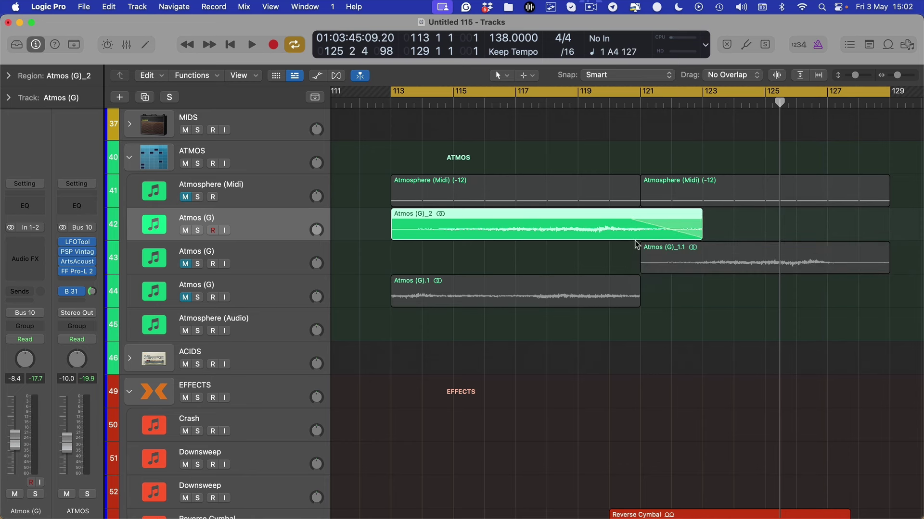
{"action": "left_click_drag", "start_coordinate": [641, 249], "coordinate": [702, 249]}
Delete the Atmos (G).1 region, unmute the track holding Atmos (G)_1.1, and play the arrangement.
{"action": "left_click", "coordinate": [484, 289]}
{"action": "key", "text": "Delete"}
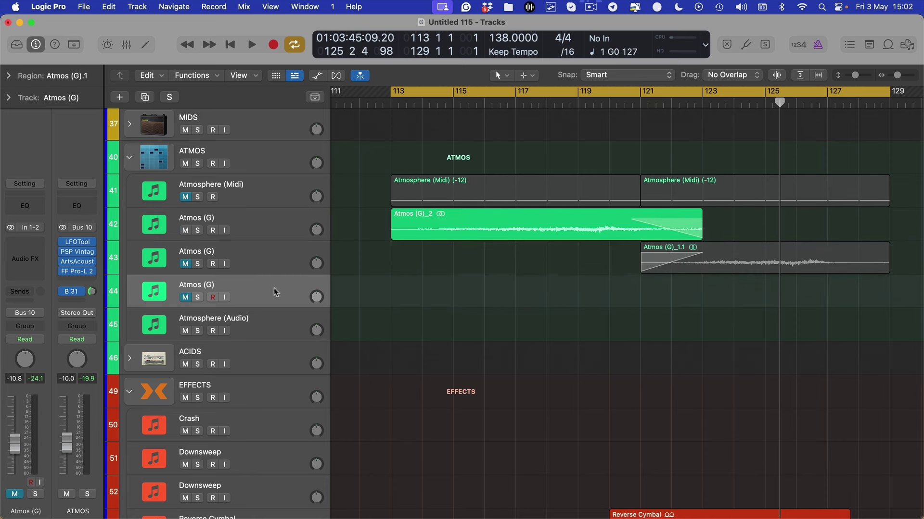
{"action": "left_click", "coordinate": [184, 265]}
{"action": "key", "text": "space"}
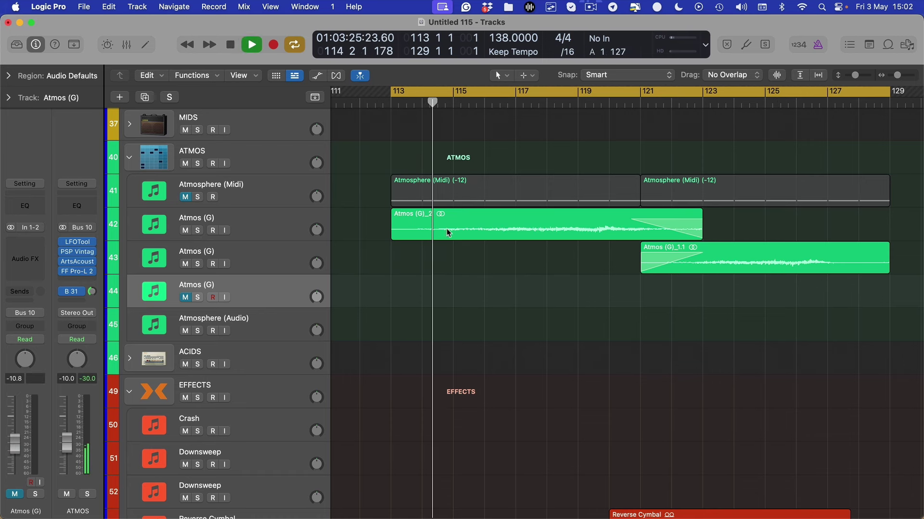
Stop playback, undo the deletion of Atmos (G).1, then solo its track and play it back.
{"action": "left_click", "coordinate": [267, 219]}
{"action": "key", "text": "space"}
{"action": "key", "text": "super+z"}
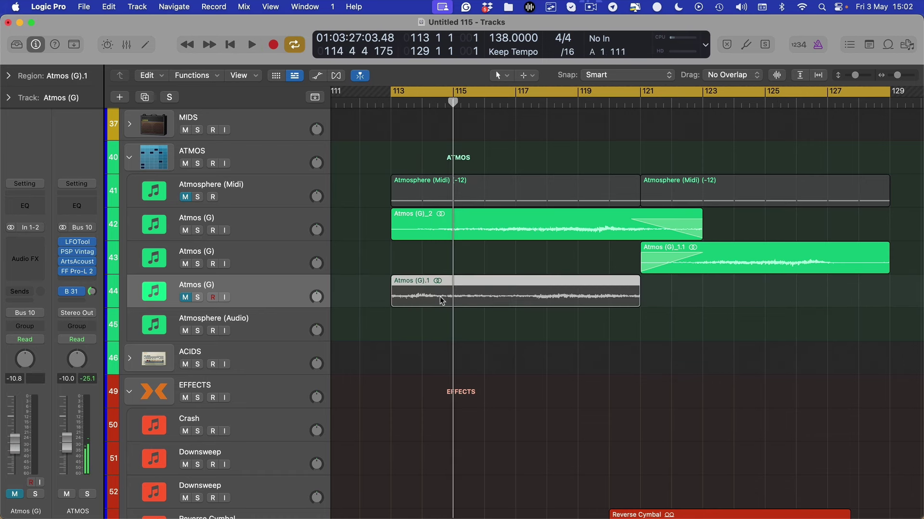
{"action": "left_click", "coordinate": [406, 316]}
{"action": "key", "text": "s"}
{"action": "key", "text": "space"}
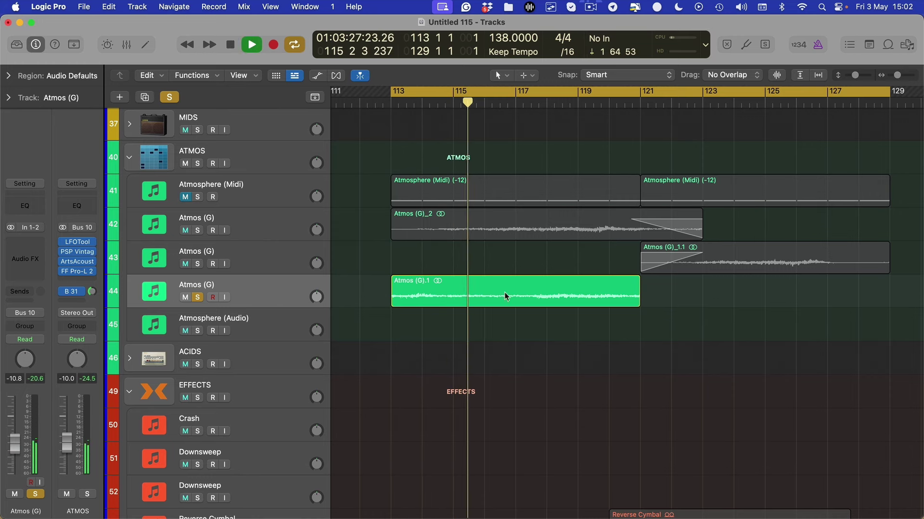
Move the Atmos (G).1 region four bars earlier so it ends at bar 117, and play it from bar 113.
{"action": "key", "text": "space"}
{"action": "left_click_drag", "start_coordinate": [575, 297], "coordinate": [454, 297]}
{"action": "key", "text": "space"}
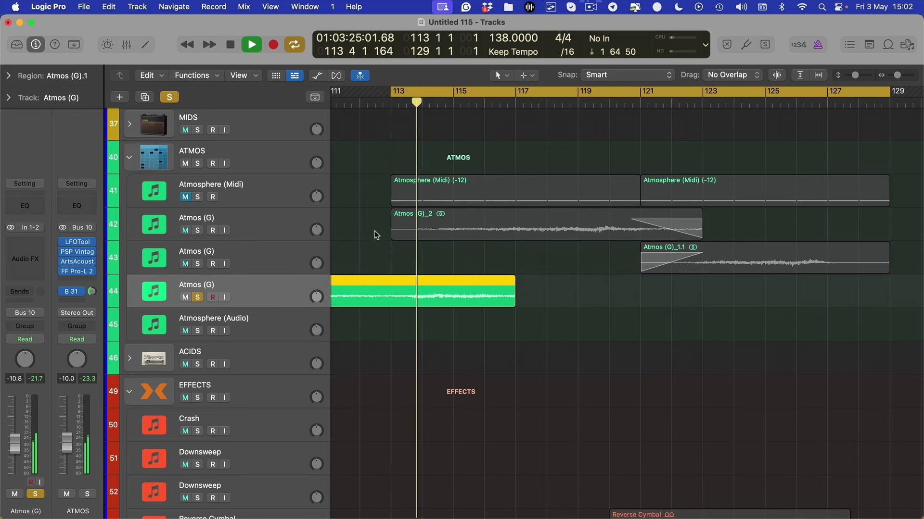
Trim the start of Atmos (G)_2 to bar 116, give it a fade-in past bar 117, and solo its track too.
{"action": "mouse_move", "coordinate": [392, 234]}
{"action": "left_mouse_down"}
{"action": "mouse_move", "coordinate": [484, 234]}
{"action": "mouse_move", "coordinate": [525, 215]}
{"action": "left_mouse_up"}
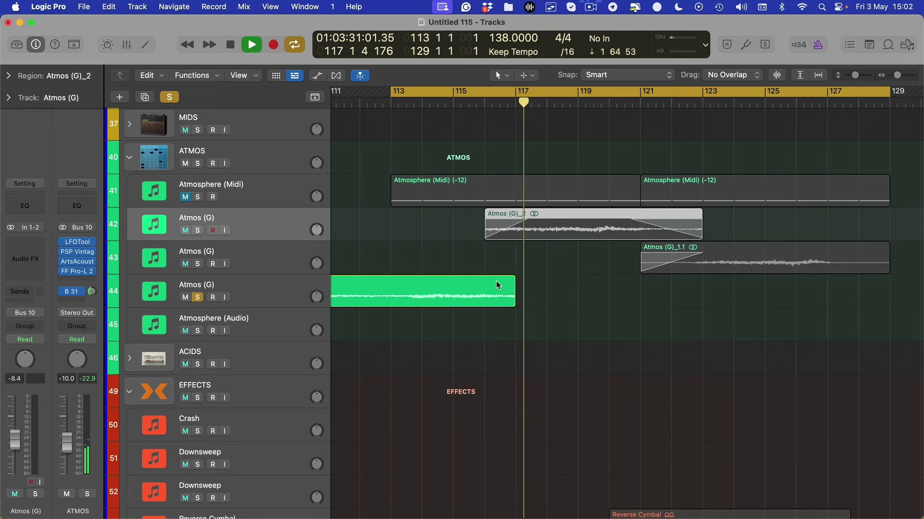
{"action": "key", "text": "space"}
{"action": "left_click", "coordinate": [512, 306]}
{"action": "mouse_move", "coordinate": [512, 305]}
{"action": "left_mouse_down"}
{"action": "mouse_move", "coordinate": [547, 303]}
{"action": "mouse_move", "coordinate": [512, 302]}
{"action": "left_mouse_up"}
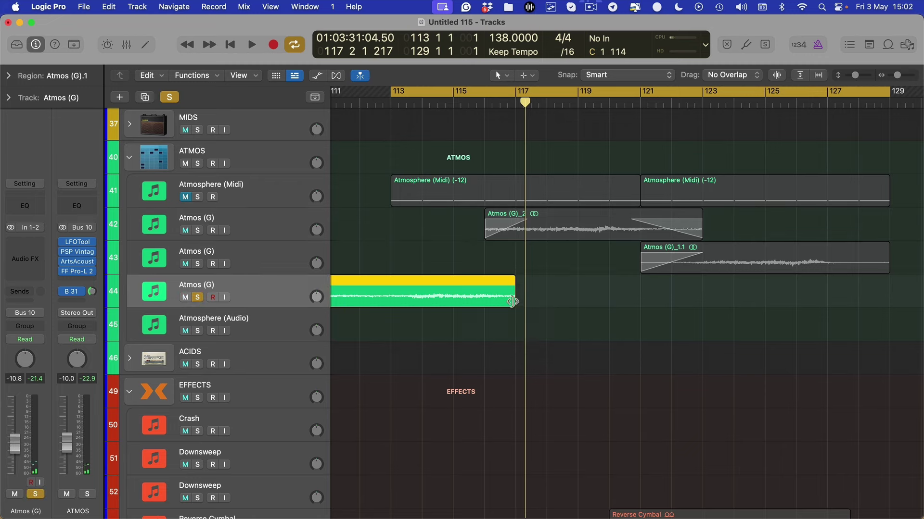
{"action": "left_click", "coordinate": [197, 230]}
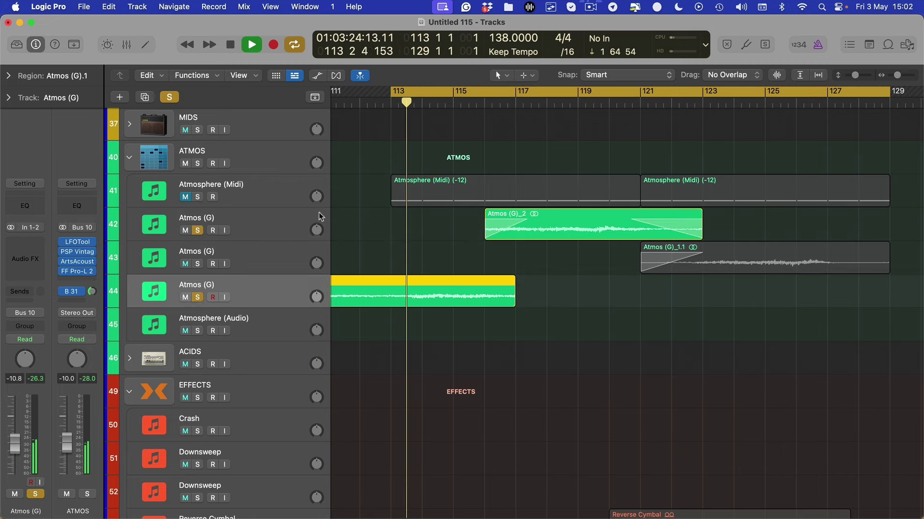
Trim the start of the Atmos (G).1 region to bar 113 and add a short fade-out at its bar 117 end.
{"action": "scroll", "coordinate": [335, 346], "scroll_direction": "left", "scroll_amount": 1}
{"action": "scroll", "coordinate": [335, 345], "scroll_direction": "left", "scroll_amount": 3}
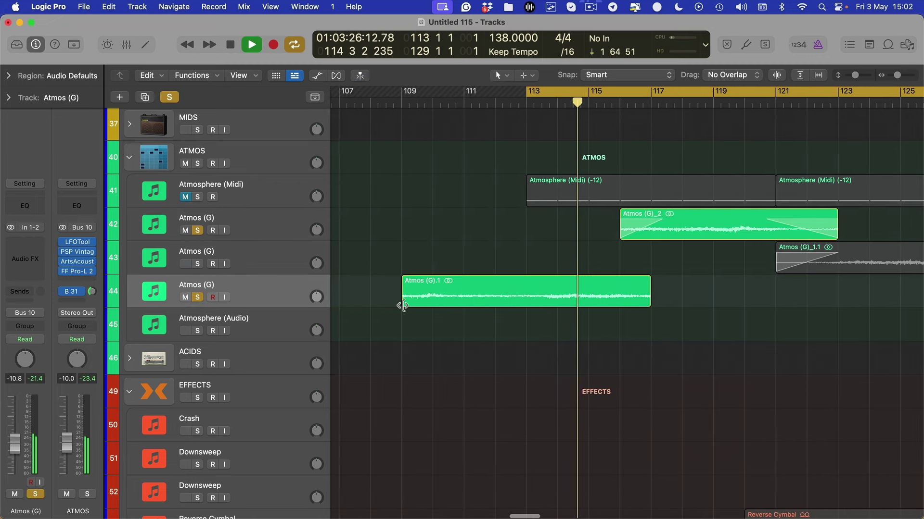
{"action": "left_click_drag", "start_coordinate": [402, 305], "coordinate": [527, 305]}
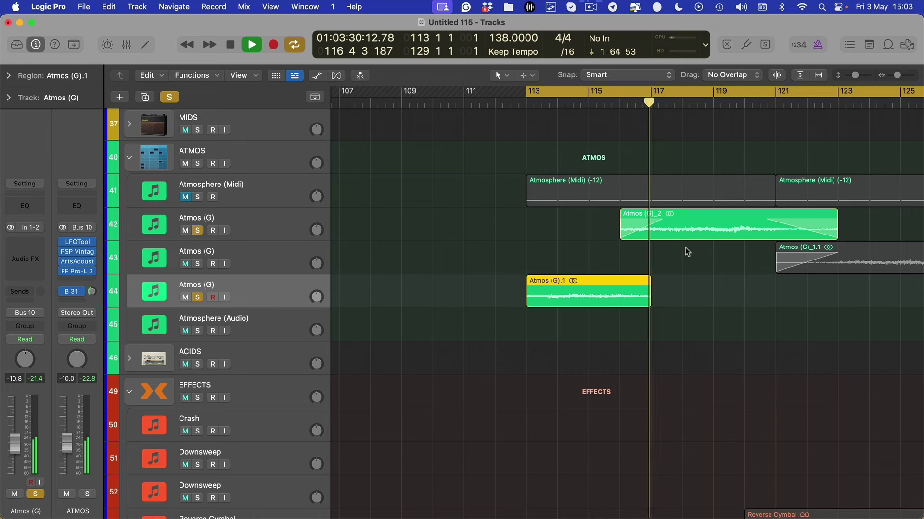
{"action": "scroll", "coordinate": [547, 291], "scroll_direction": "right", "scroll_amount": 3}
{"action": "left_click_drag", "start_coordinate": [440, 287], "coordinate": [420, 284]}
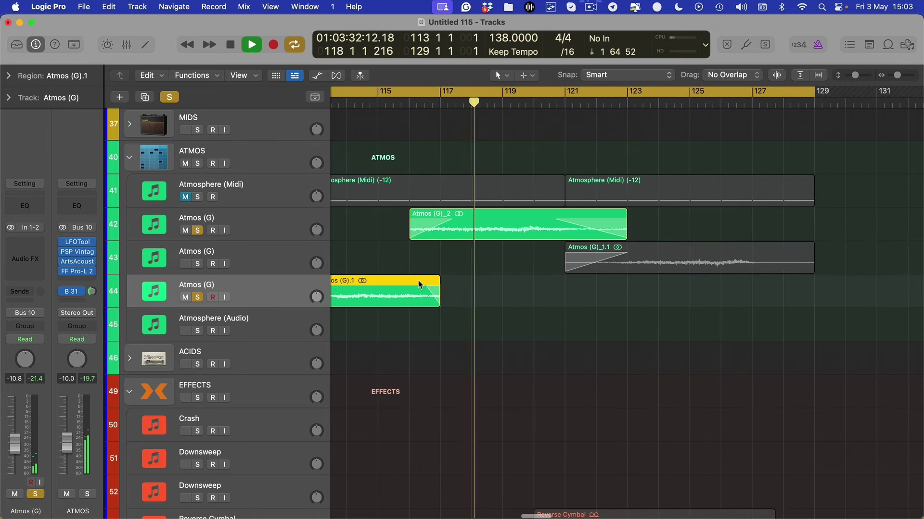
Insert a Tape Delay on the Atmos (G).1 track, set its wet level to about 21%, and show track automation.
{"action": "left_click", "coordinate": [30, 241]}
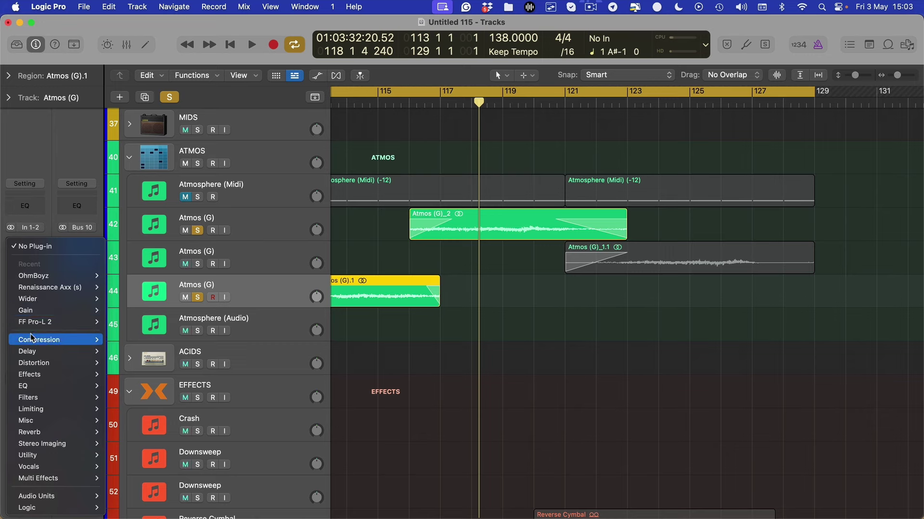
{"action": "mouse_move", "coordinate": [48, 351]}
{"action": "left_click", "coordinate": [140, 409]}
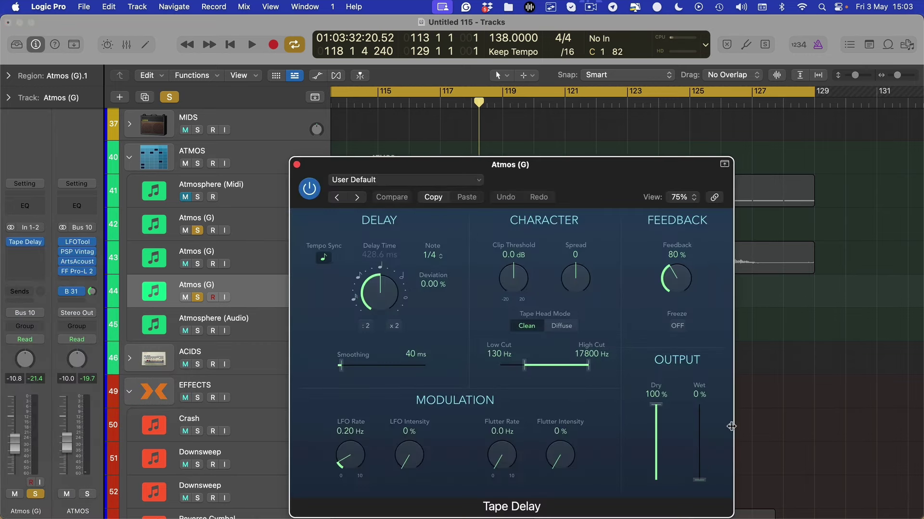
{"action": "key", "text": "a"}
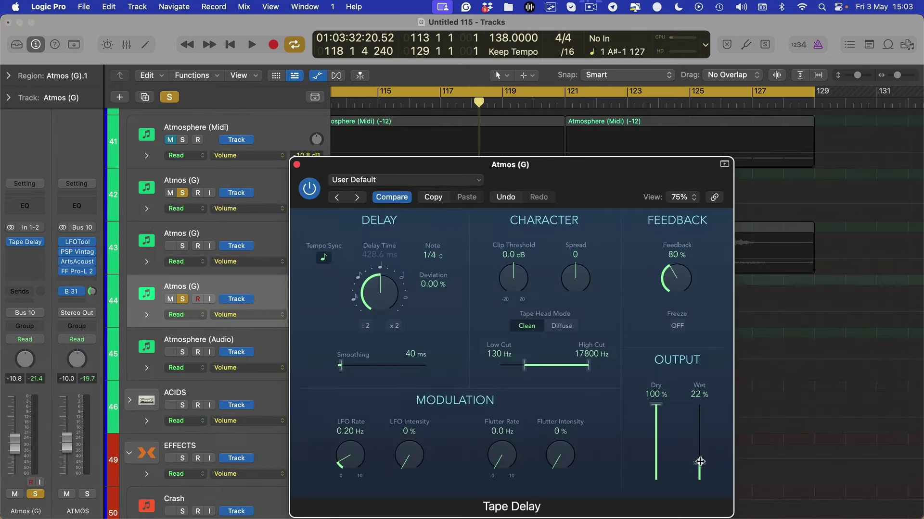
{"action": "key", "text": "super+w"}
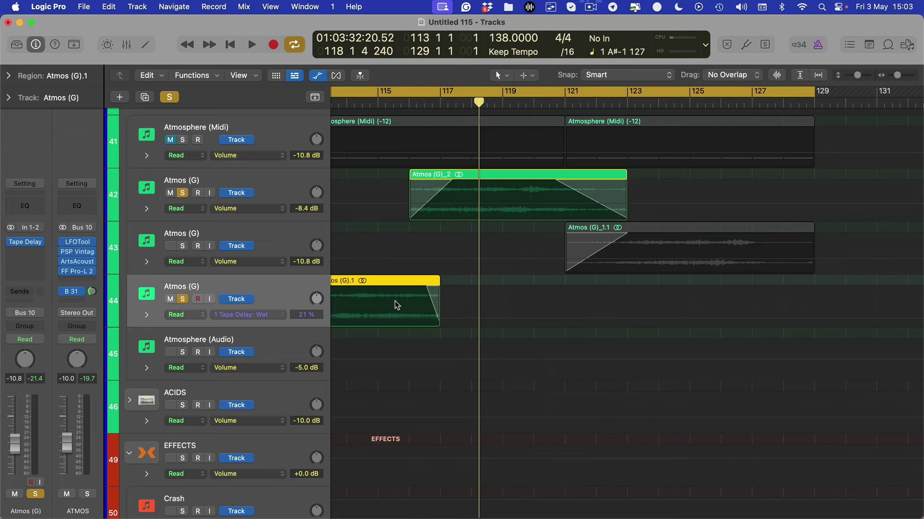
Automate the Tape Delay's wet level from 0% just after bar 116 to 21% at bar 117, hide automation and play.
{"action": "left_click", "coordinate": [441, 320]}
{"action": "left_click_drag", "start_coordinate": [416, 319], "coordinate": [417, 327]}
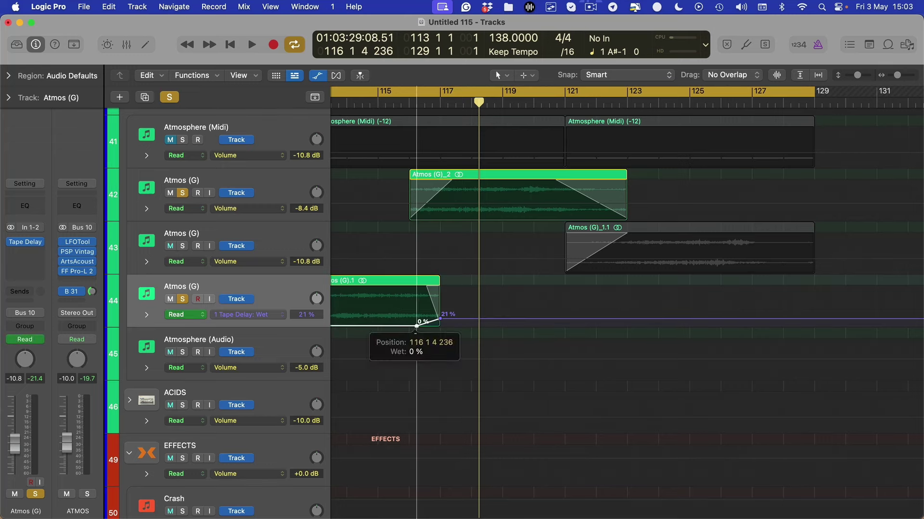
{"action": "key", "text": "space"}
{"action": "key", "text": "a"}
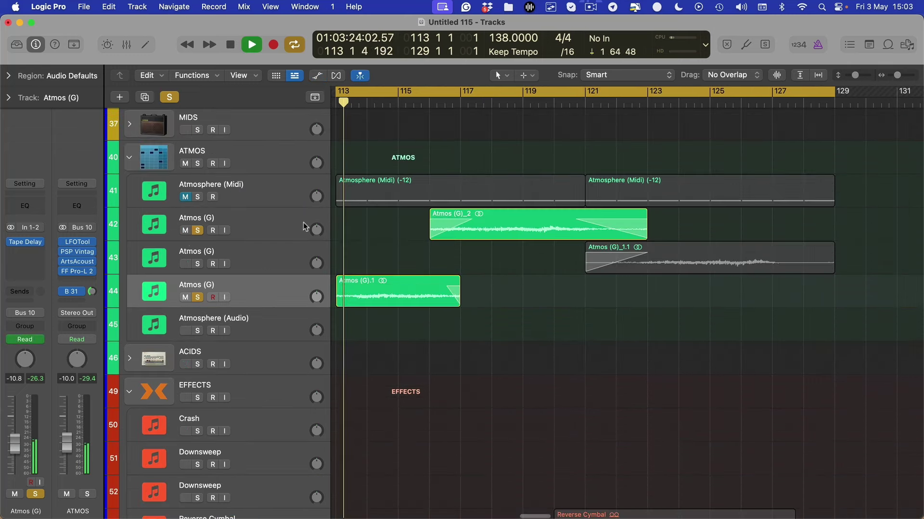
Solo the Atmos (G)_1.1 track as well and split the Atmos (G)_2 region at bar 121 with the Scissors tool.
{"action": "scroll", "coordinate": [431, 245], "scroll_direction": "down", "scroll_amount": 3}
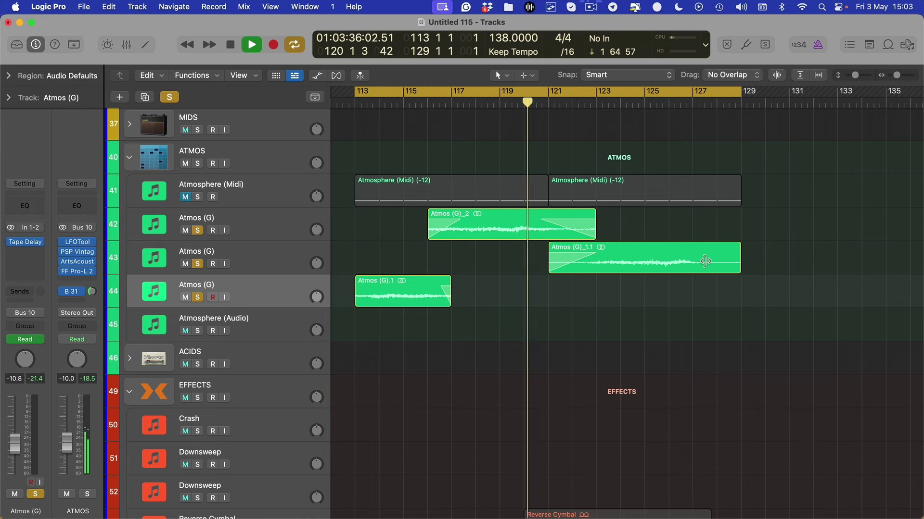
{"action": "key", "text": "t"}
{"action": "key", "text": "i"}
{"action": "left_click", "coordinate": [558, 228]}
{"action": "key", "text": "t"}
{"action": "left_click", "coordinate": [569, 287]}
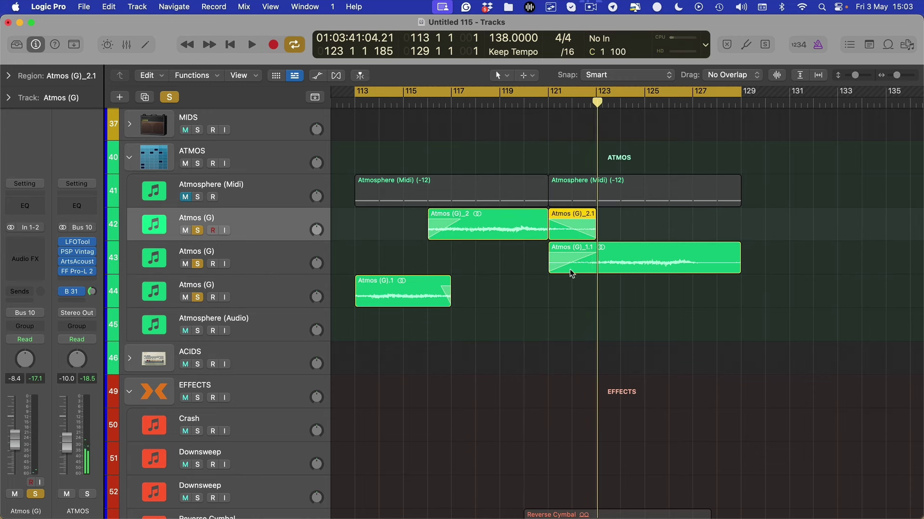
Curve the fade-in of Atmos (G)_1.1 and the fade-out of Atmos (G)_2.1 with the Fade tool, and play the crossfade.
{"action": "key", "text": "t"}
{"action": "key", "text": "a"}
{"action": "left_click_drag", "start_coordinate": [571, 258], "coordinate": [559, 253]}
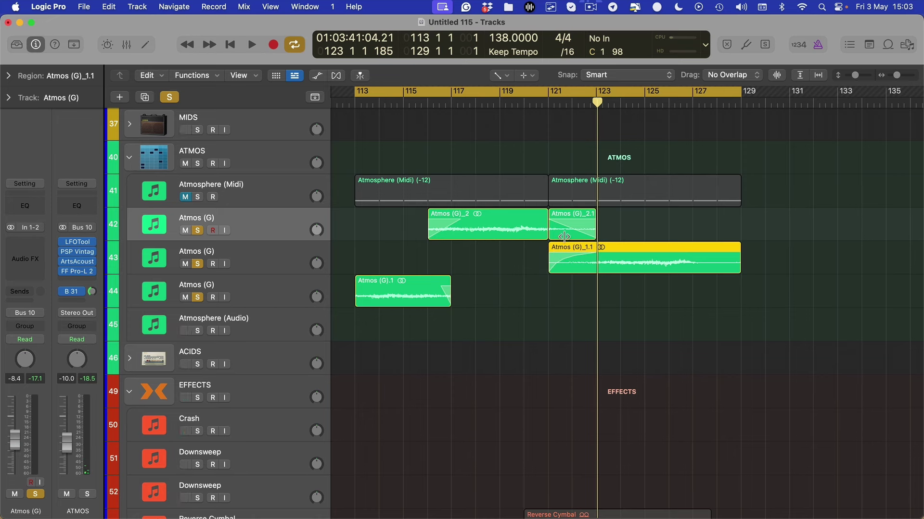
{"action": "left_click", "coordinate": [564, 235]}
{"action": "double_click", "coordinate": [536, 103]}
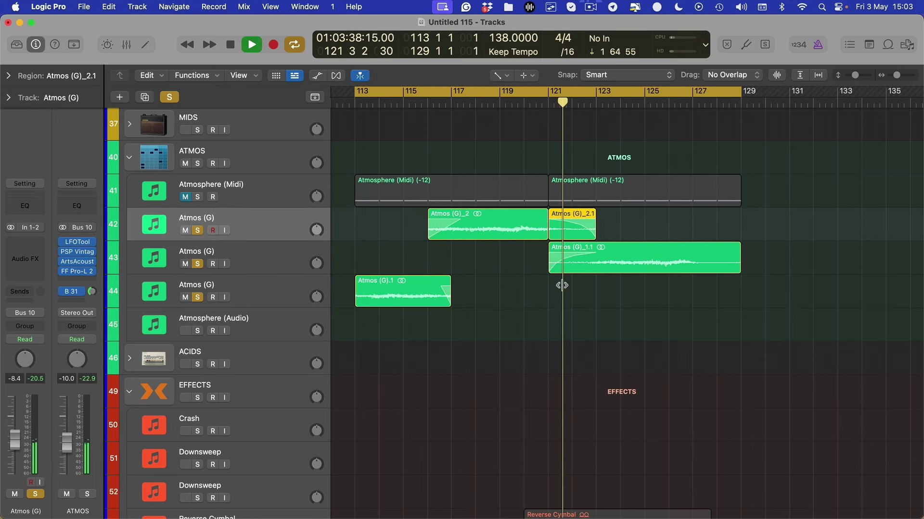
{"action": "left_click", "coordinate": [590, 260]}
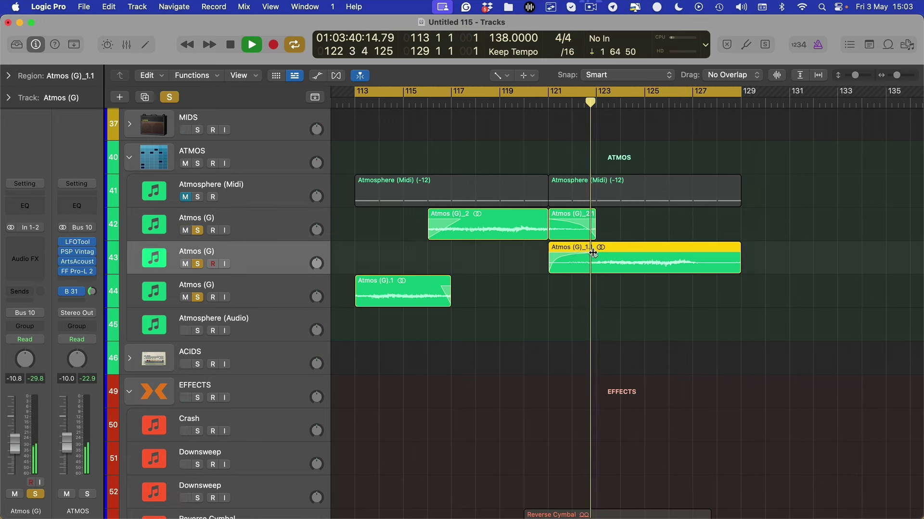
{"action": "left_click_drag", "start_coordinate": [593, 253], "coordinate": [694, 236]}
{"action": "key", "text": "t"}
{"action": "key", "text": "t"}
{"action": "scroll", "coordinate": [710, 236], "scroll_direction": "up", "scroll_amount": 3}
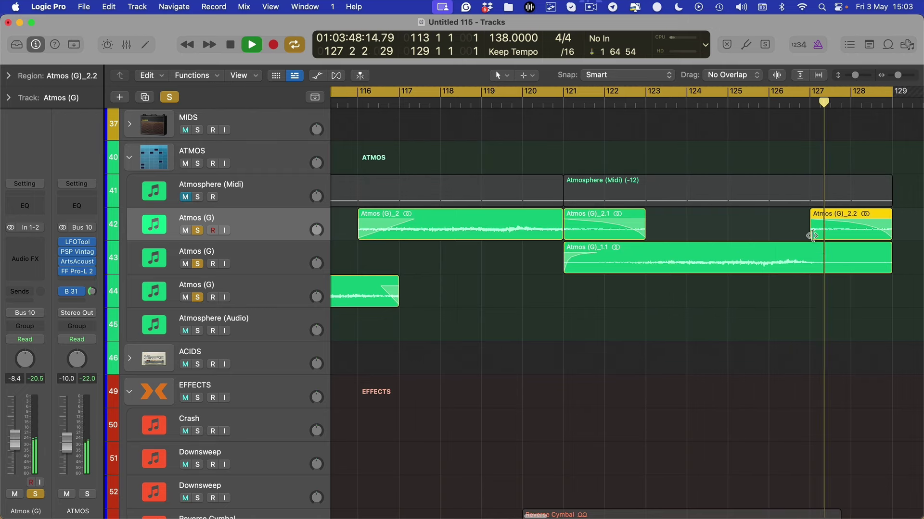
{"action": "left_click_drag", "start_coordinate": [812, 235], "coordinate": [769, 232]}
{"action": "key", "text": "space"}
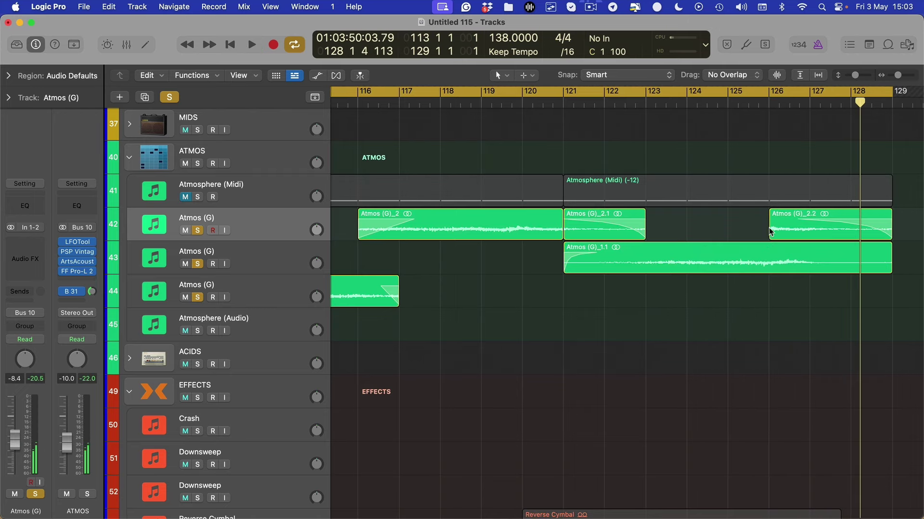
{"action": "left_click", "coordinate": [770, 233]}
{"action": "key", "text": "BackSpace"}
Bounce the four Atmos (G) regions together in place to a new track, naming the bounce Atmos (G).
{"action": "scroll", "coordinate": [524, 265], "scroll_direction": "down", "scroll_amount": 5}
{"action": "scroll", "coordinate": [577, 274], "scroll_direction": "left", "scroll_amount": 5}
{"action": "key", "text": "space"}
{"action": "scroll", "coordinate": [614, 279], "scroll_direction": "right", "scroll_amount": 2}
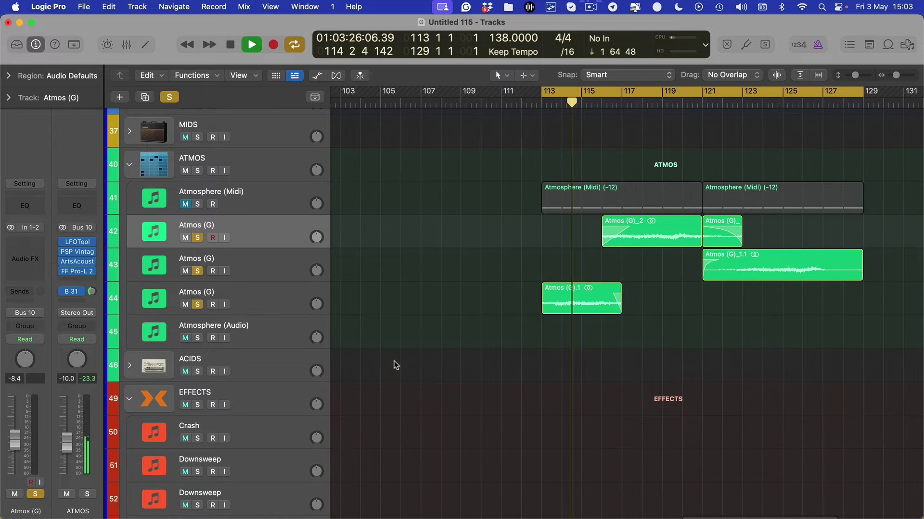
{"action": "key", "text": "space"}
{"action": "left_click_drag", "start_coordinate": [906, 238], "coordinate": [582, 308]}
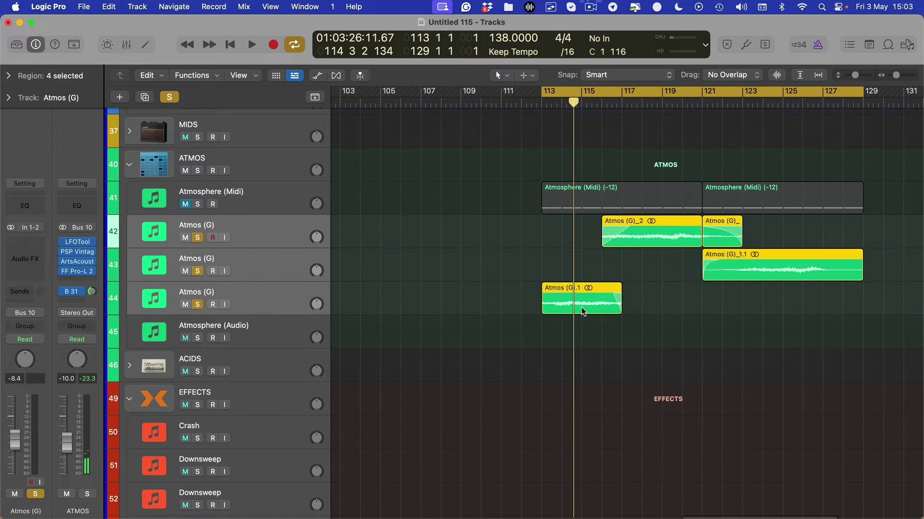
{"action": "right_click", "coordinate": [582, 308]}
{"action": "left_click", "coordinate": [616, 270]}
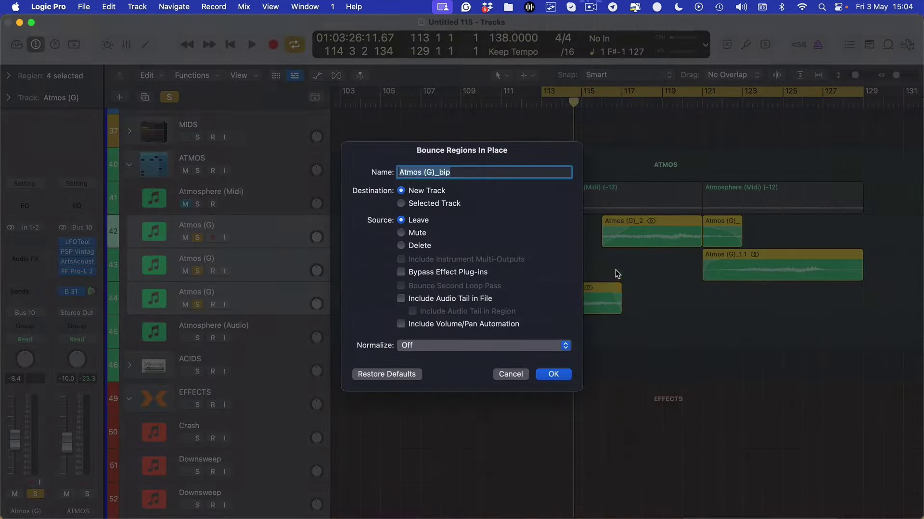
{"action": "type", "text": "Atmos"}
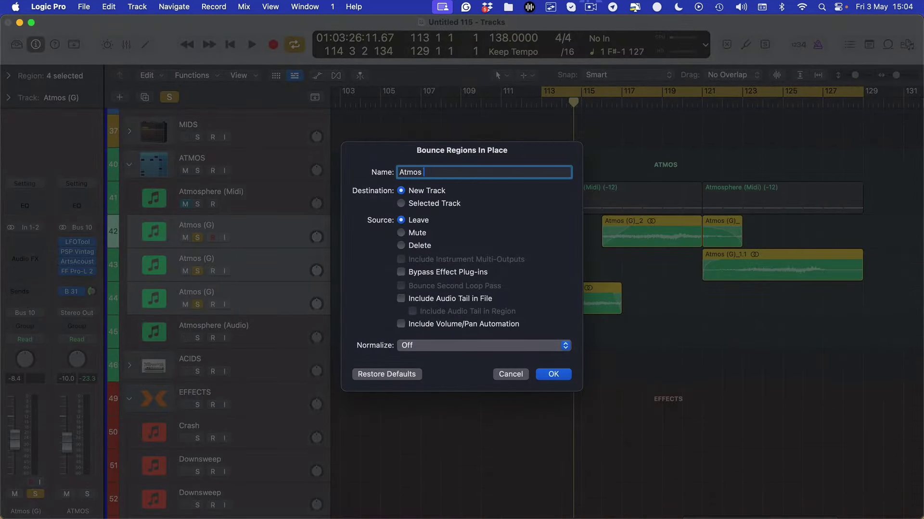
{"action": "type", "text": " (G)"}
{"action": "key", "text": "Return"}
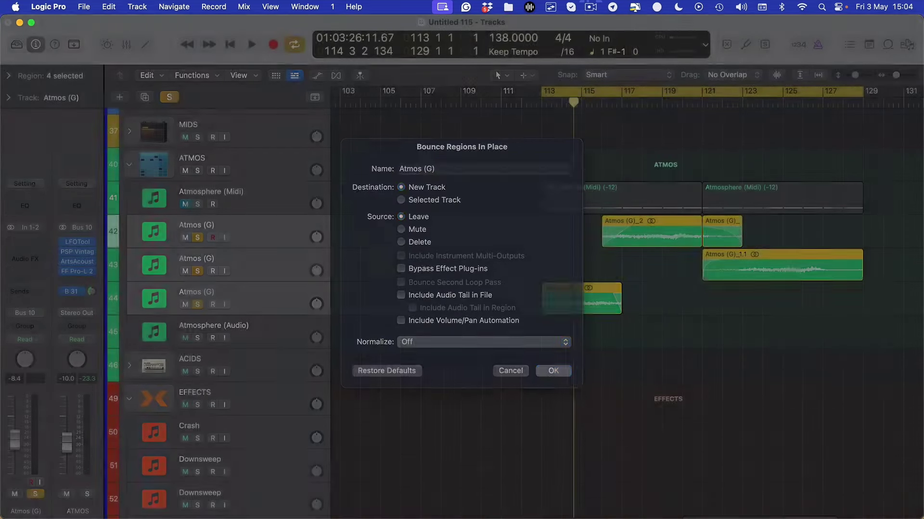
{"action": "left_click", "coordinate": [676, 292]}
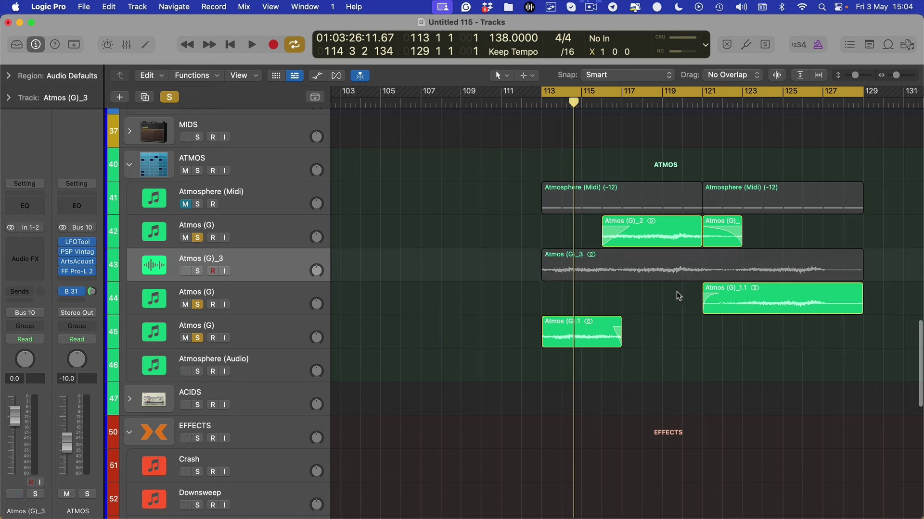
Move the bounced Atmos (G)_3 track below the three source Atmos (G) tracks and delete those source tracks with their regions.
{"action": "left_click_drag", "start_coordinate": [201, 329], "coordinate": [261, 219]}
{"action": "left_click_drag", "start_coordinate": [263, 334], "coordinate": [250, 296]}
{"action": "left_click", "coordinate": [265, 238], "text": "shift"}
{"action": "key", "text": "Delete"}
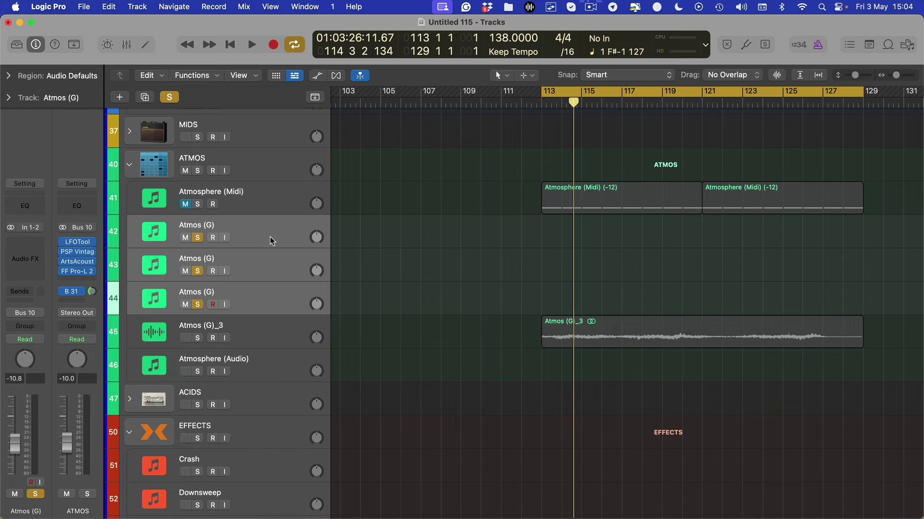
{"action": "key", "text": "super+BackSpace"}
Insert a Channel EQ on the bounced Atmos (G)_3 track and lower its volume to -6.0 dB during playback.
{"action": "key", "text": "space"}
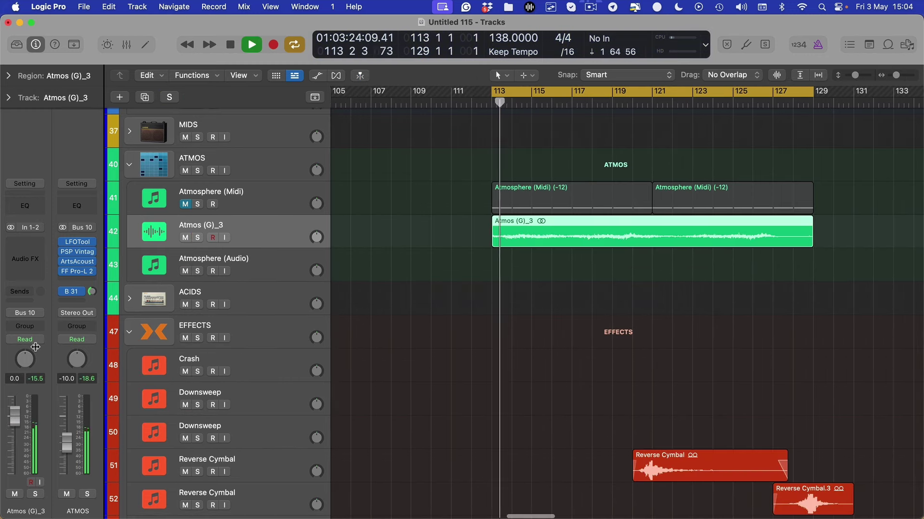
{"action": "left_click_drag", "start_coordinate": [14, 416], "coordinate": [16, 452]}
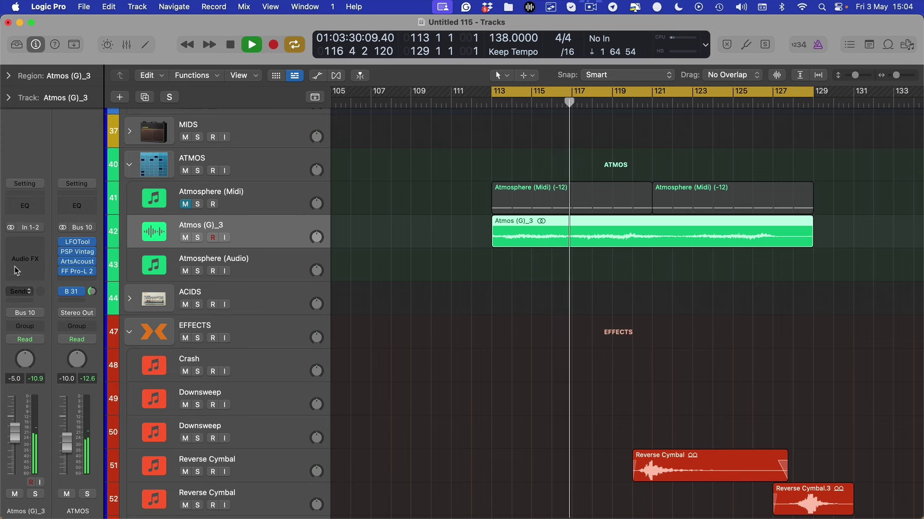
{"action": "left_click", "coordinate": [24, 205]}
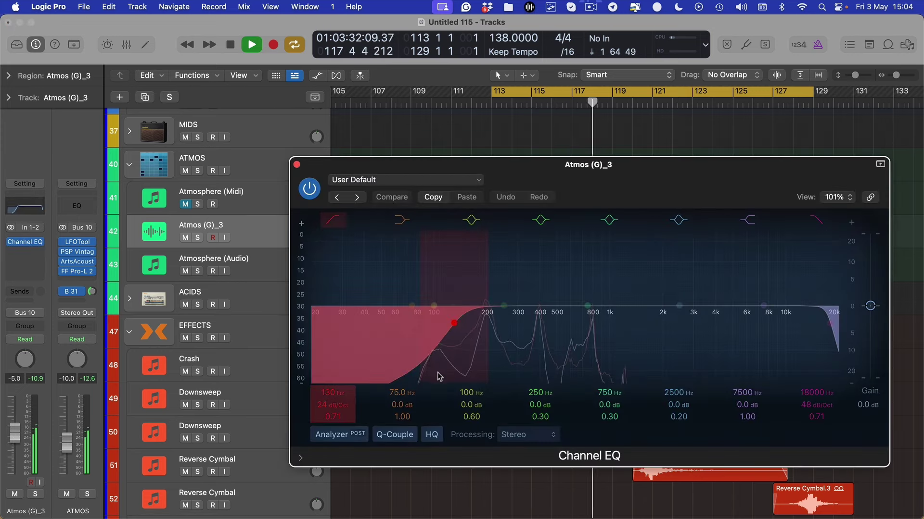
{"action": "key", "text": "super+w"}
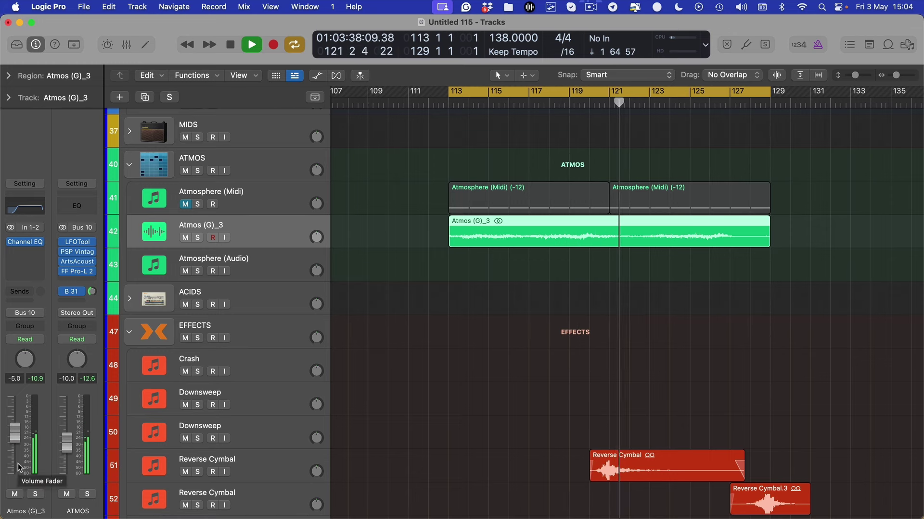
{"action": "left_click_drag", "start_coordinate": [17, 440], "coordinate": [15, 441]}
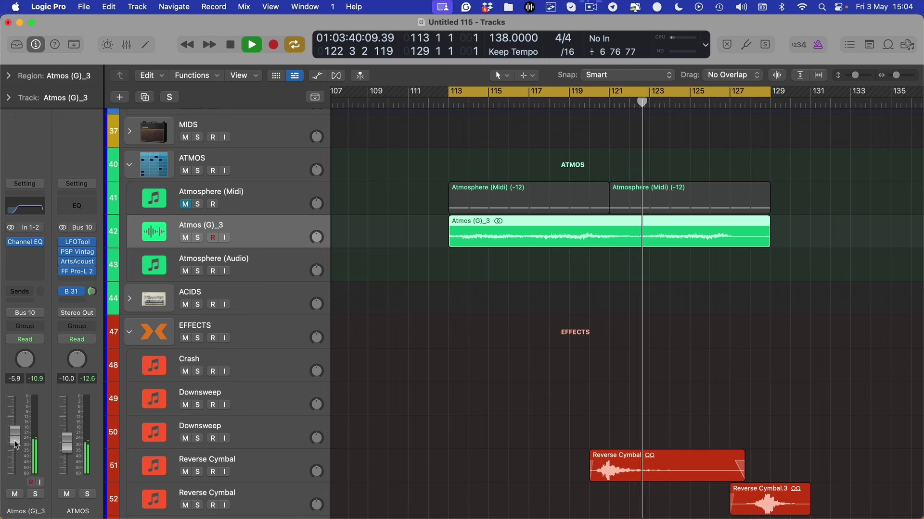
{"action": "left_click", "coordinate": [555, 412]}
{"action": "key", "text": "space"}
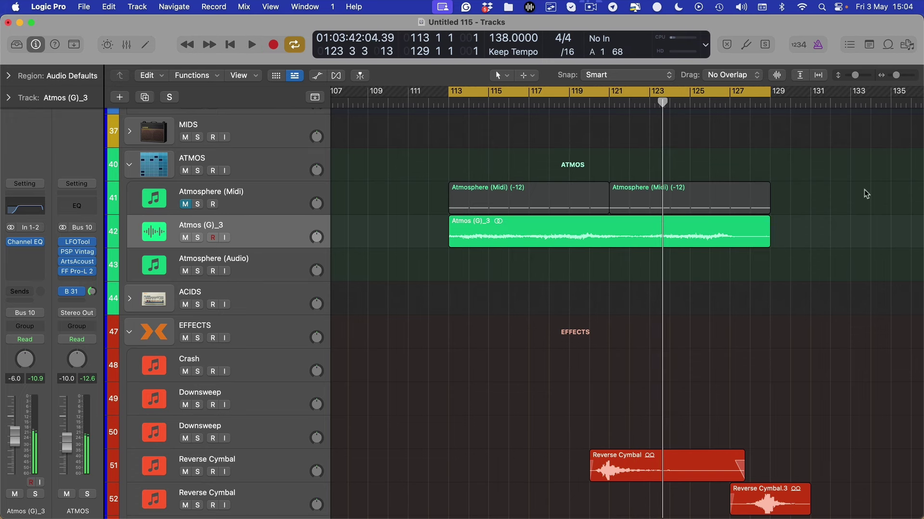
Delete both Atmosphere (Midi) regions and unmute their track.
{"action": "left_click_drag", "start_coordinate": [869, 194], "coordinate": [499, 200]}
{"action": "key", "text": "Delete"}
{"action": "key", "text": "space"}
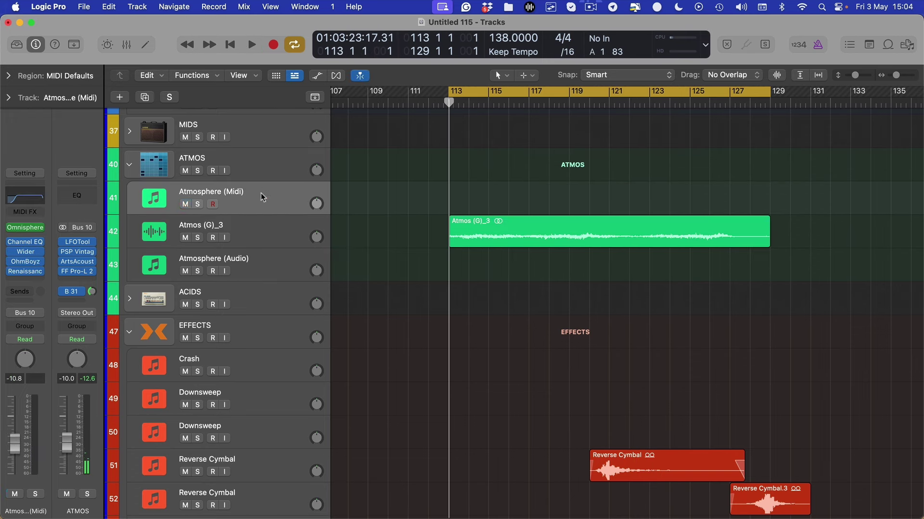
Rename the Atmos (G)_3 track as Atmos (G) and delete the empty Atmosphere (Audio) track.
{"action": "double_click", "coordinate": [272, 226]}
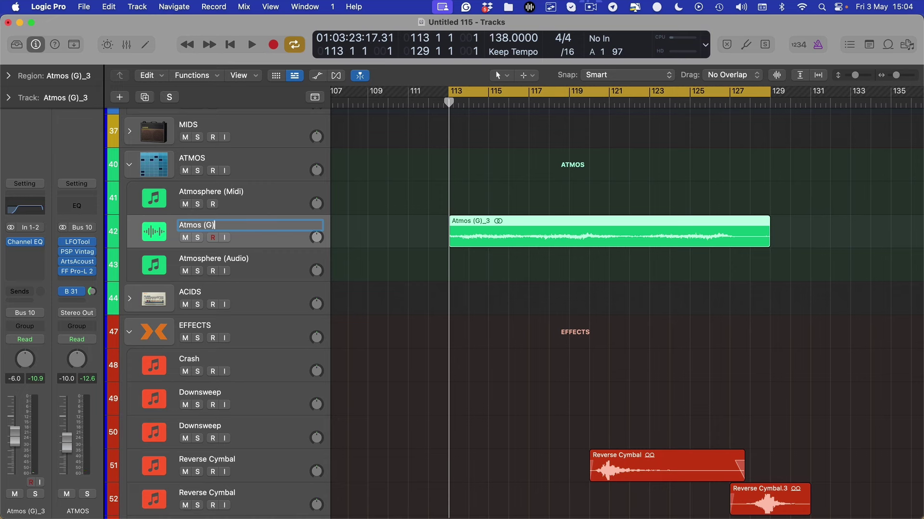
{"action": "key", "text": "Return"}
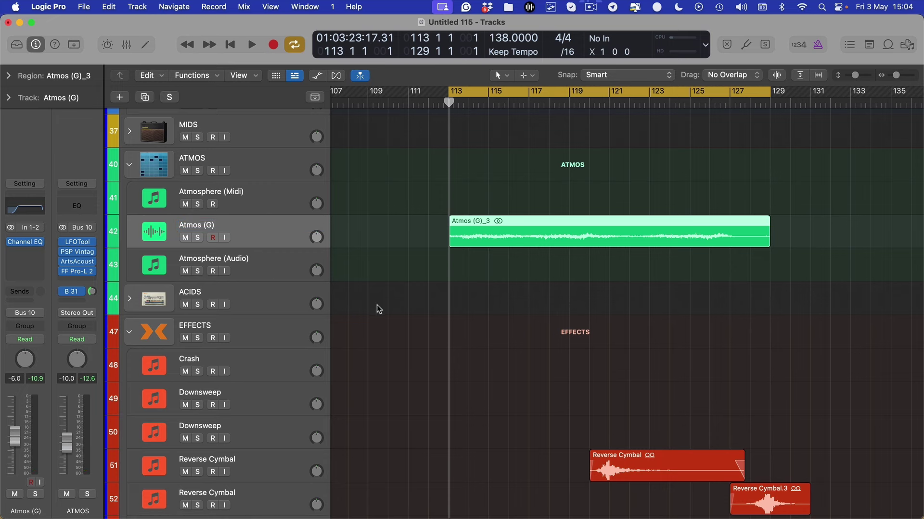
{"action": "left_click", "coordinate": [272, 272]}
{"action": "key", "text": "super+BackSpace"}
Create one software instrument track with Loopcloud as its instrument, directly above the Stereo Out track.
{"action": "scroll", "coordinate": [230, 169], "scroll_direction": "up", "scroll_amount": 4}
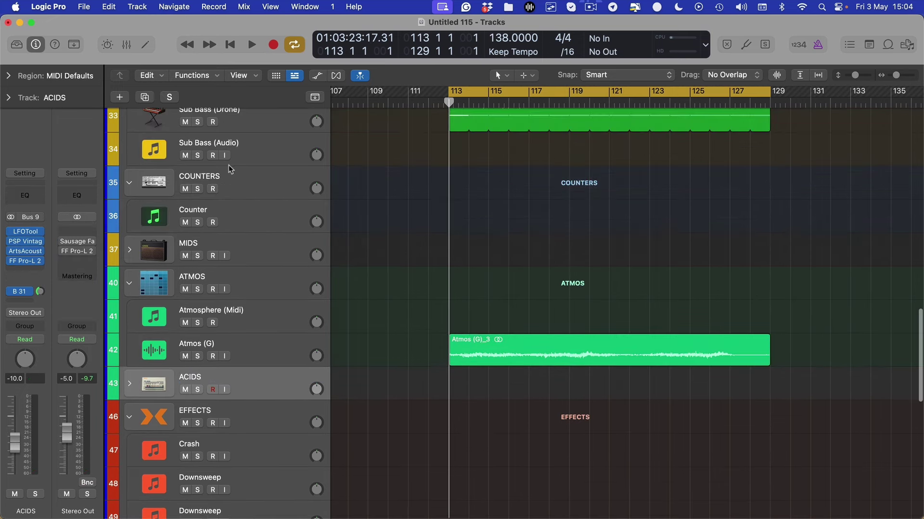
{"action": "scroll", "coordinate": [361, 258], "scroll_direction": "down", "scroll_amount": 12}
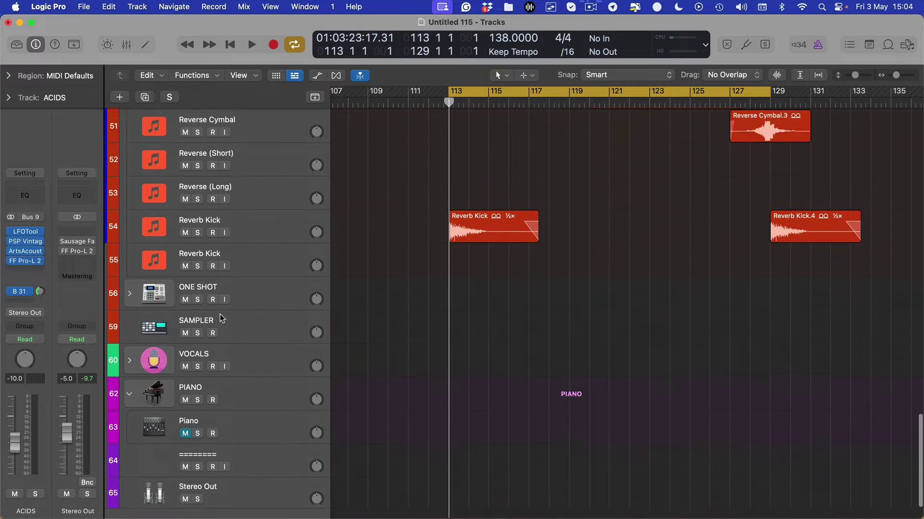
{"action": "scroll", "coordinate": [221, 314], "scroll_direction": "down", "scroll_amount": 2}
{"action": "left_click", "coordinate": [250, 448]}
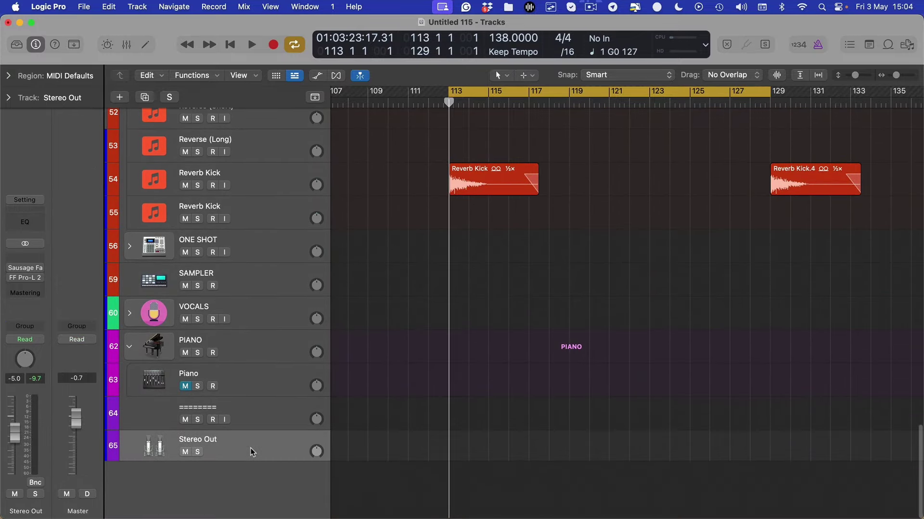
{"action": "key", "text": "alt+super+n"}
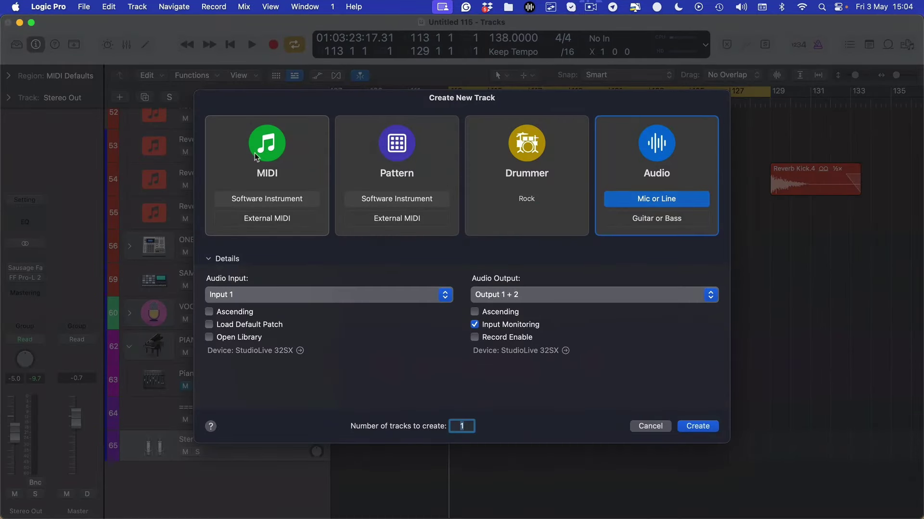
{"action": "left_click", "coordinate": [259, 199]}
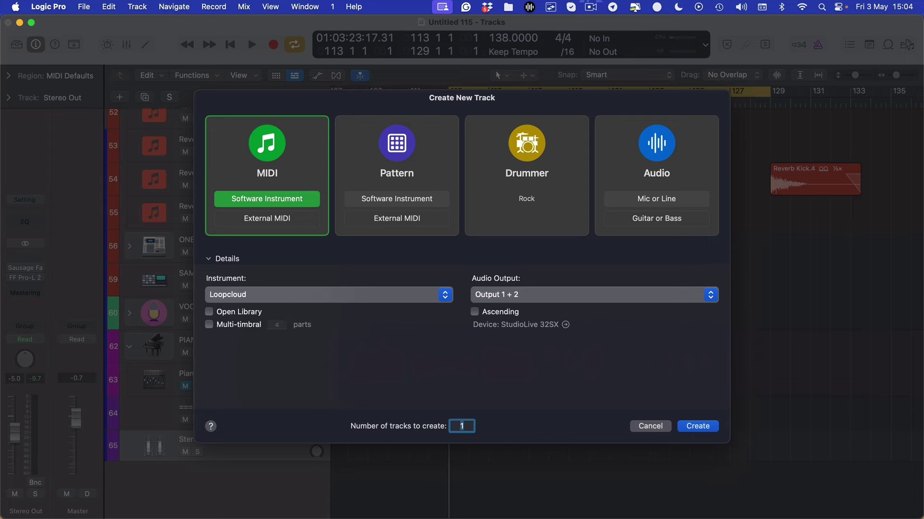
{"action": "key", "text": "Return"}
Rename the new Loopcloud instrument track LC and move its plug-in window off the track headers.
{"action": "double_click", "coordinate": [241, 454]}
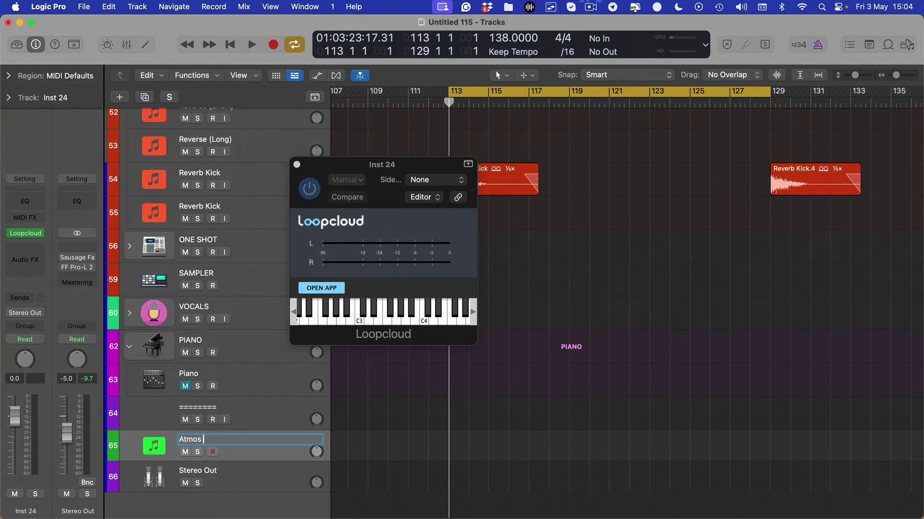
{"action": "type", "text": "LC"}
{"action": "key", "text": "Return"}
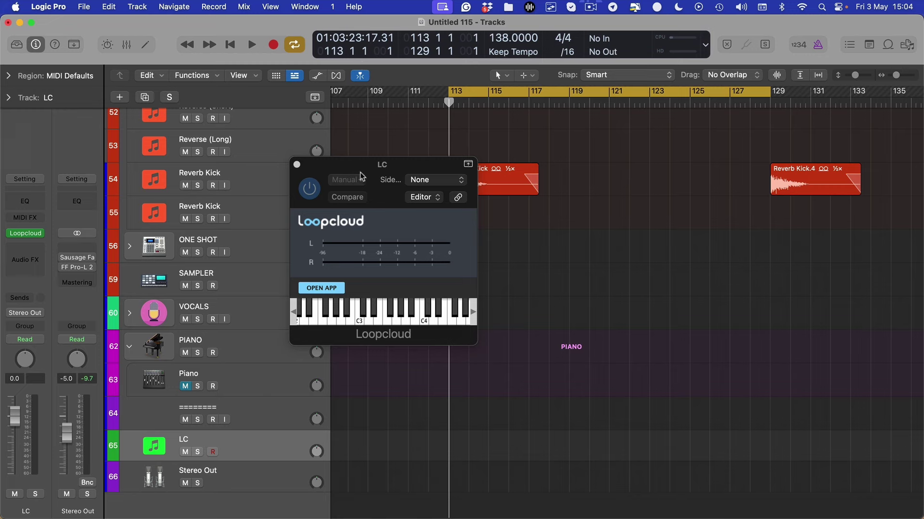
{"action": "left_click_drag", "start_coordinate": [362, 177], "coordinate": [622, 165]}
Create a Mic or Line audio track below the Atmos (G) track with its output routed to Bus 10 (ATMOS).
{"action": "scroll", "coordinate": [327, 433], "scroll_direction": "up", "scroll_amount": 3}
{"action": "scroll", "coordinate": [309, 372], "scroll_direction": "down", "scroll_amount": 5}
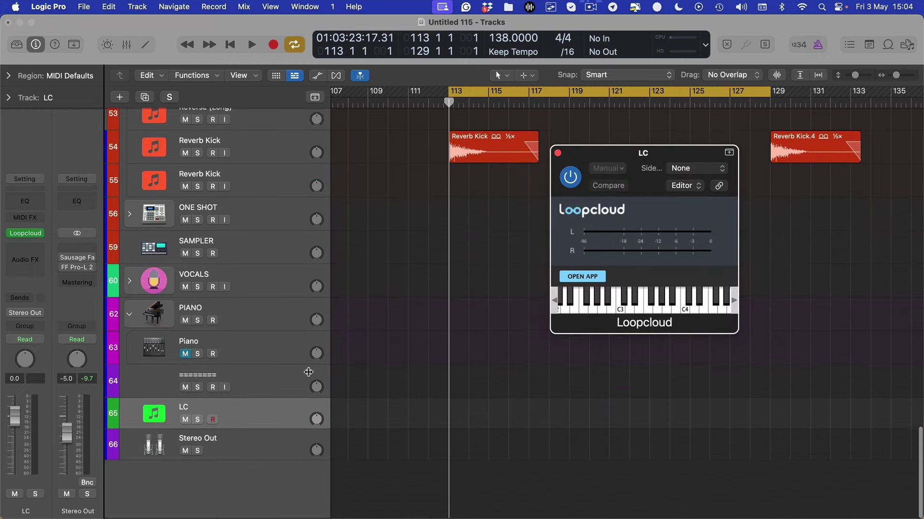
{"action": "scroll", "coordinate": [270, 428], "scroll_direction": "up", "scroll_amount": 12}
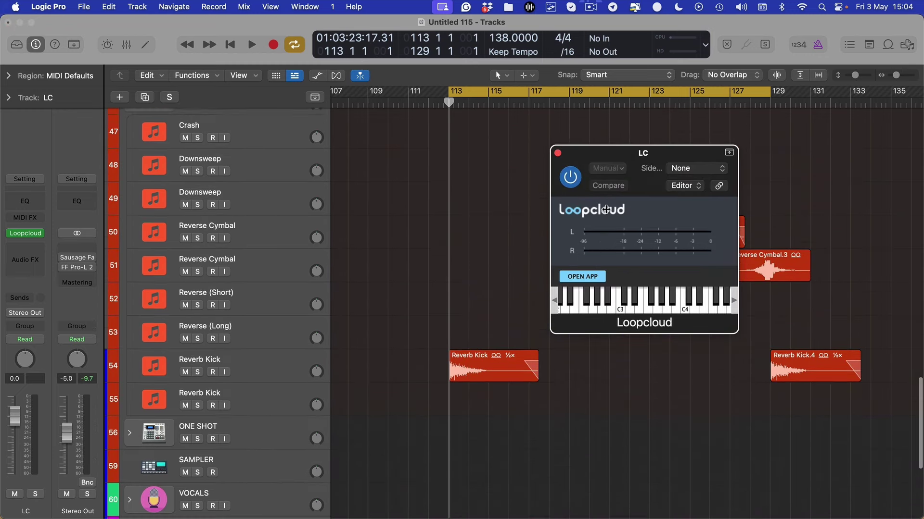
{"action": "scroll", "coordinate": [272, 409], "scroll_direction": "up", "scroll_amount": 2}
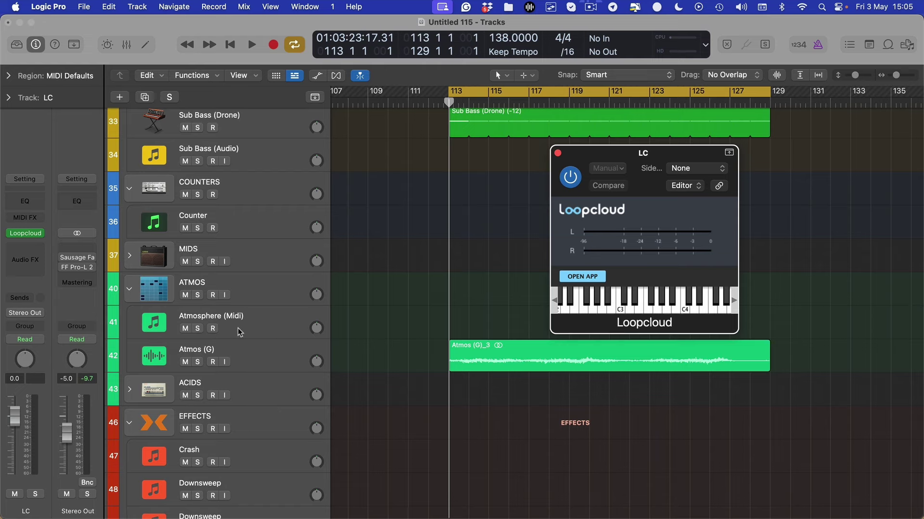
{"action": "left_click", "coordinate": [252, 350]}
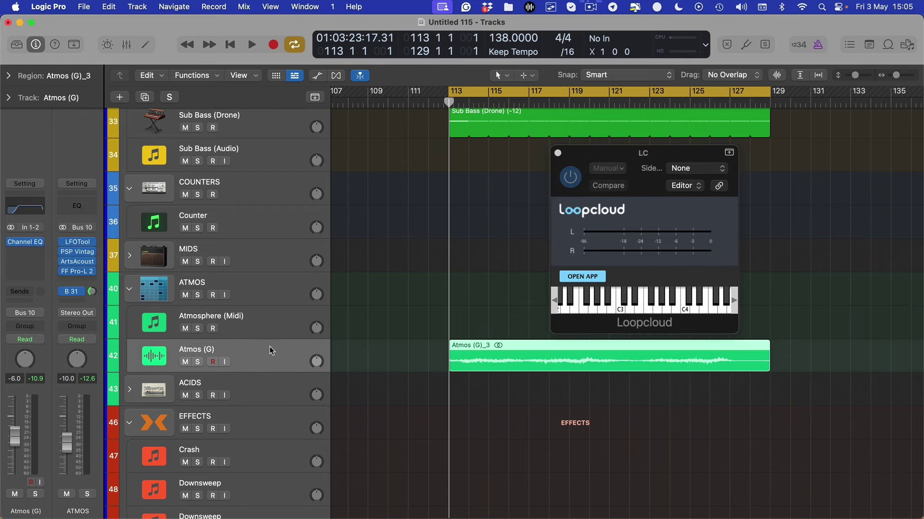
{"action": "key", "text": "alt+super+n"}
{"action": "left_click", "coordinate": [625, 163]}
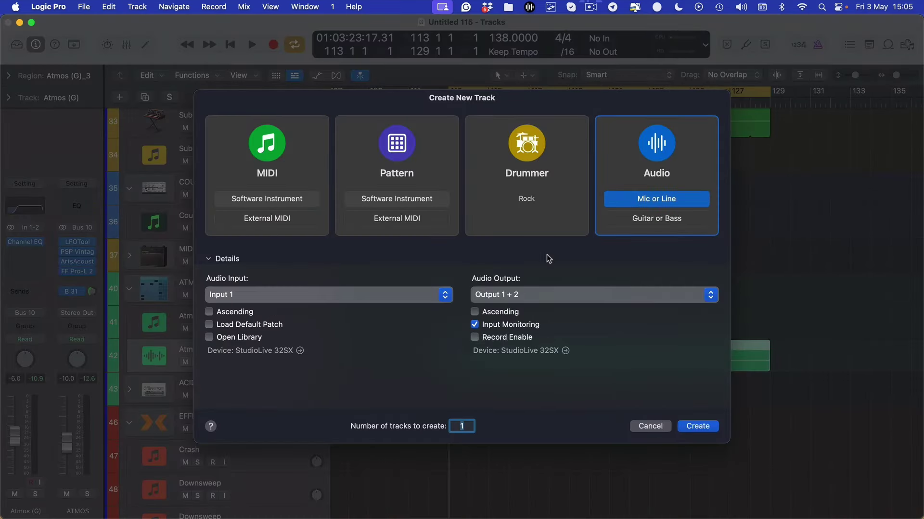
{"action": "left_click", "coordinate": [517, 295]}
{"action": "mouse_move", "coordinate": [504, 317]}
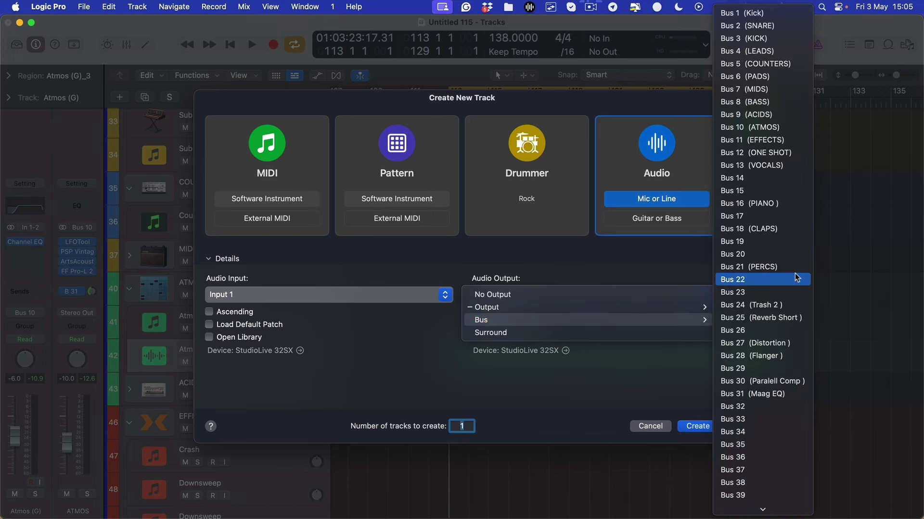
{"action": "left_click", "coordinate": [768, 127]}
{"action": "left_click", "coordinate": [697, 425]}
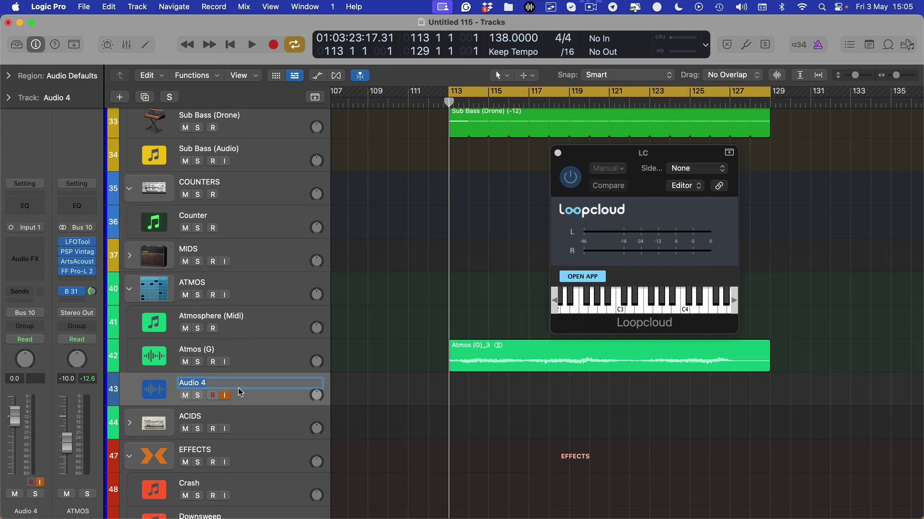
Name the new audio track Atmos (LC) and turn off its input monitoring.
{"action": "type", "text": "Atmos *"}
{"action": "key", "text": "Return"}
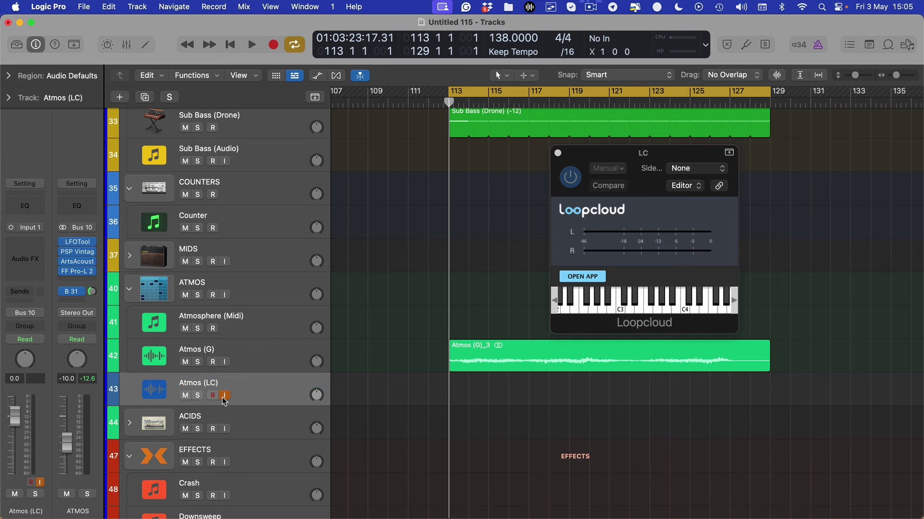
{"action": "scroll", "coordinate": [224, 401], "scroll_direction": "down", "scroll_amount": 15}
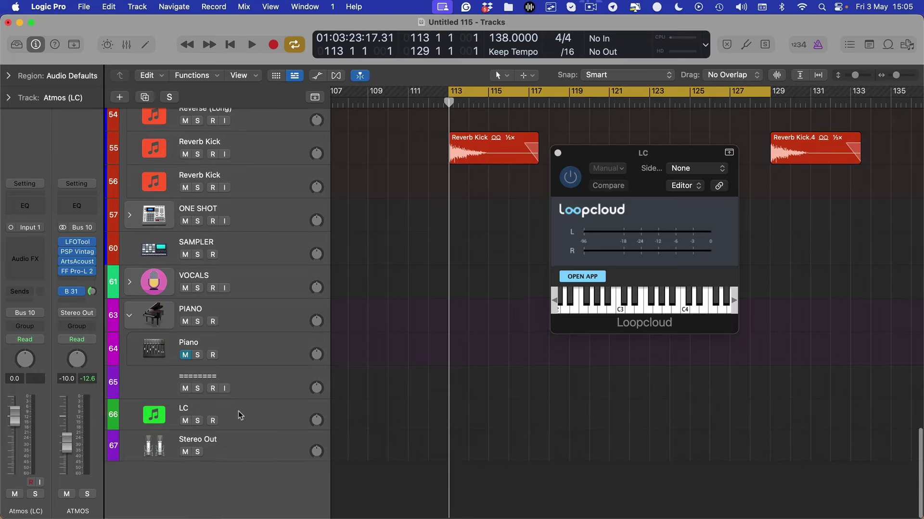
Route the LC track's output to Bus 10 (ATMOS) and add a Channel EQ to its channel strip.
{"action": "left_click", "coordinate": [572, 280]}
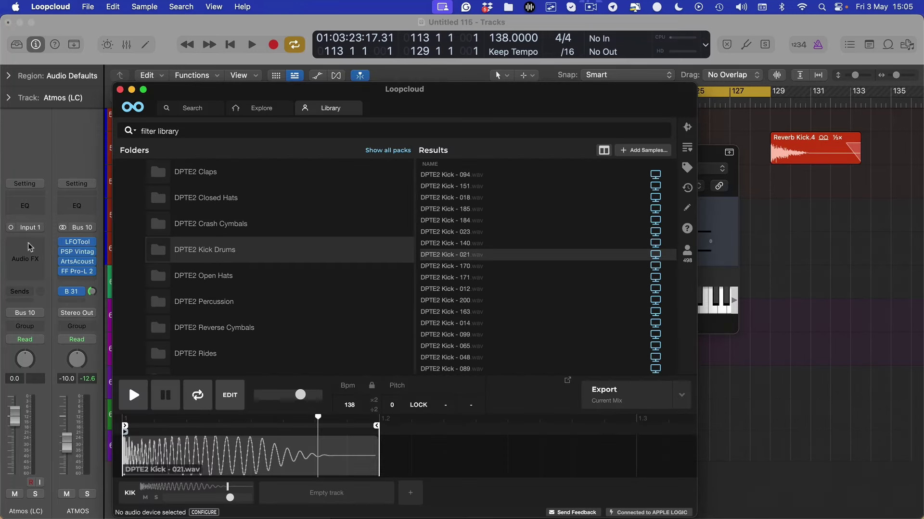
{"action": "left_click", "coordinate": [783, 410]}
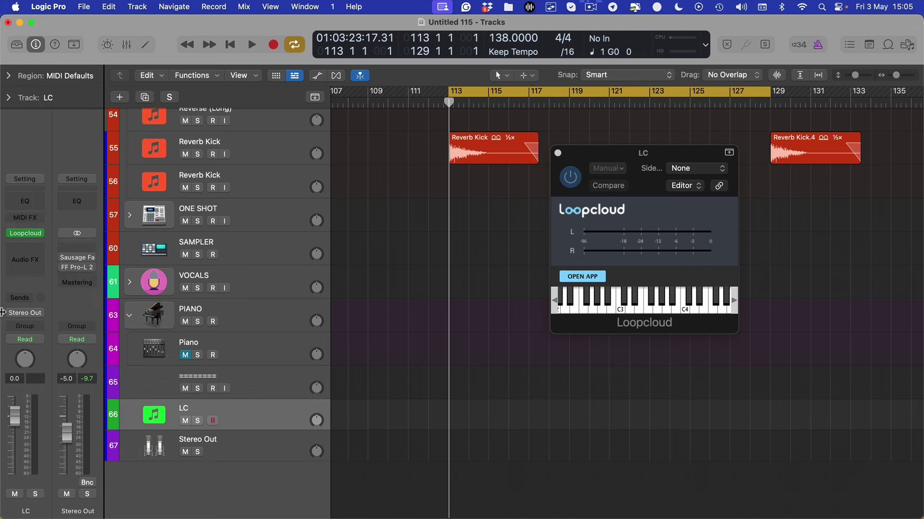
{"action": "left_click", "coordinate": [30, 316]}
{"action": "mouse_move", "coordinate": [48, 360]}
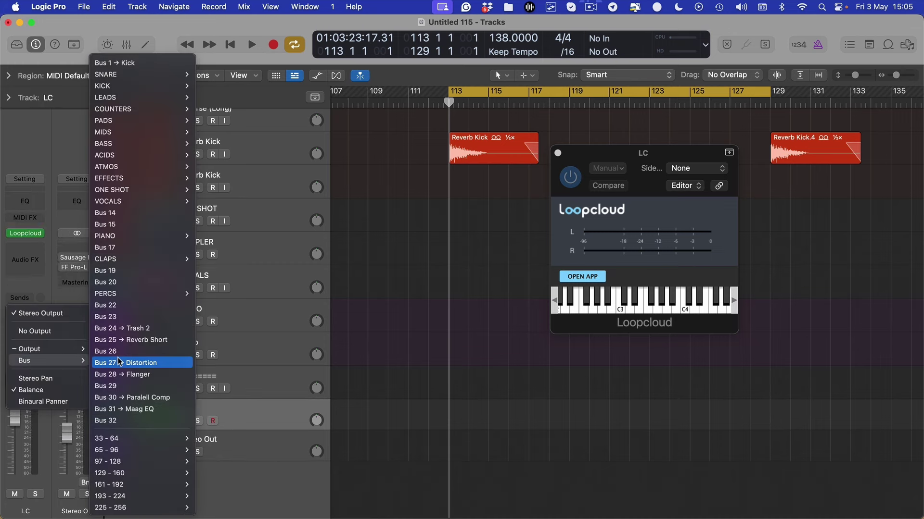
{"action": "key", "text": "Escape"}
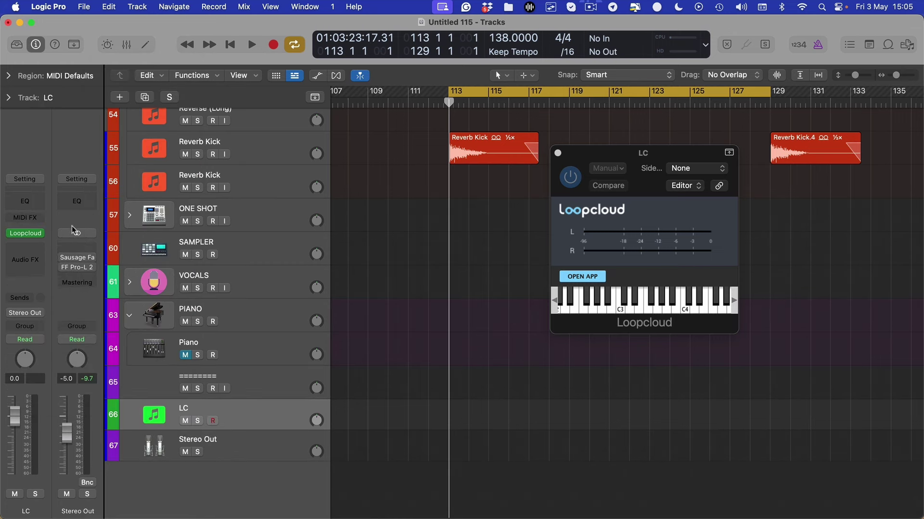
{"action": "left_click", "coordinate": [29, 316]}
{"action": "mouse_move", "coordinate": [33, 360]}
{"action": "mouse_move", "coordinate": [144, 188]}
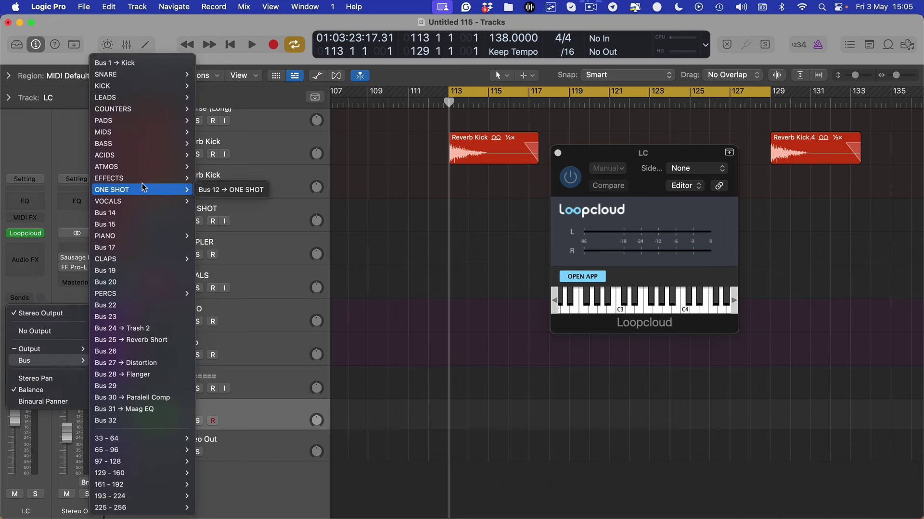
{"action": "mouse_move", "coordinate": [144, 167]}
{"action": "left_click", "coordinate": [205, 168]}
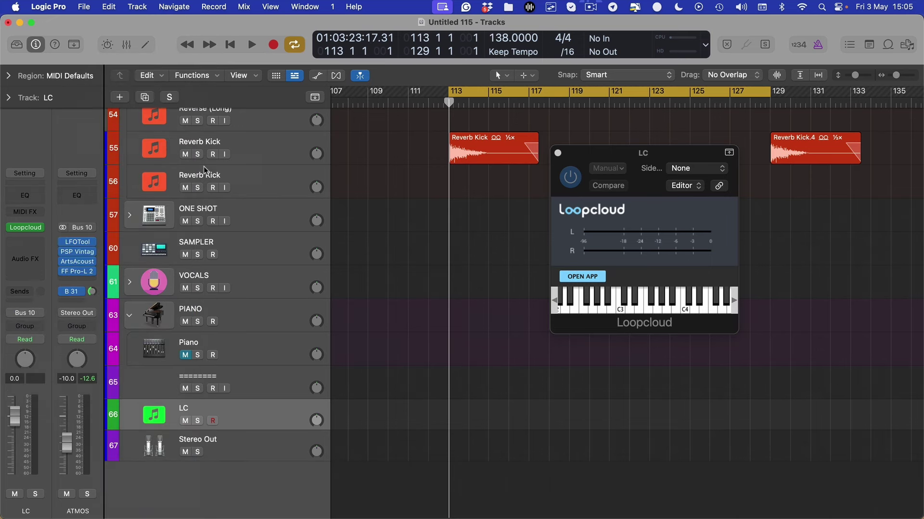
{"action": "left_click", "coordinate": [27, 197]}
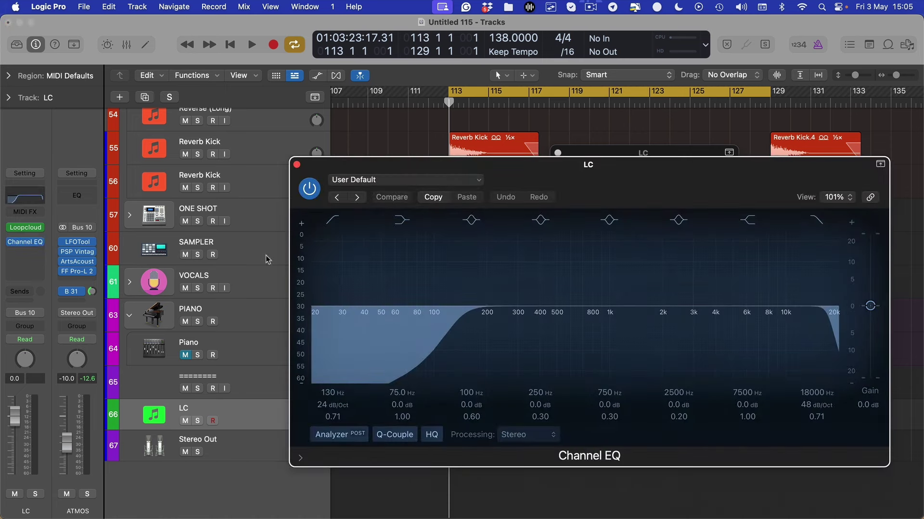
{"action": "left_click", "coordinate": [32, 254]}
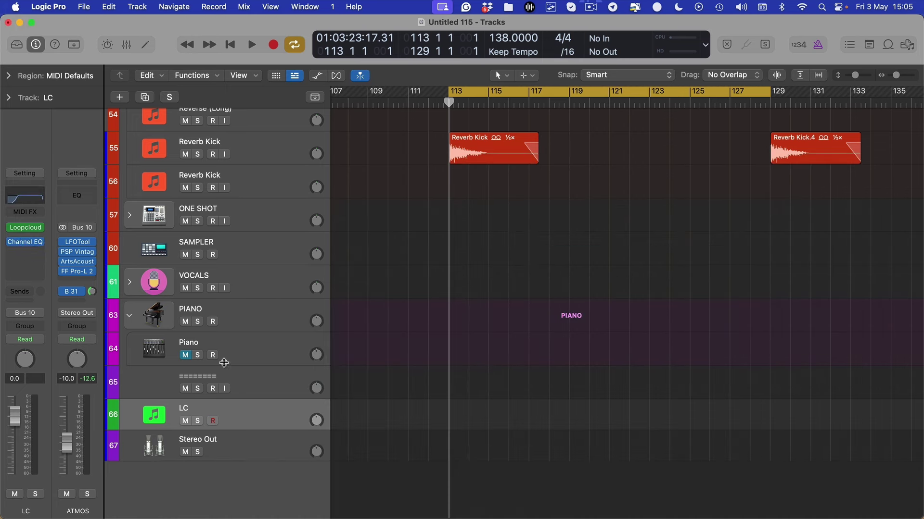
Solo the LC and Atmos (G) tracks and briefly play from bar 113.
{"action": "left_click", "coordinate": [197, 421]}
{"action": "scroll", "coordinate": [357, 268], "scroll_direction": "up", "scroll_amount": 10}
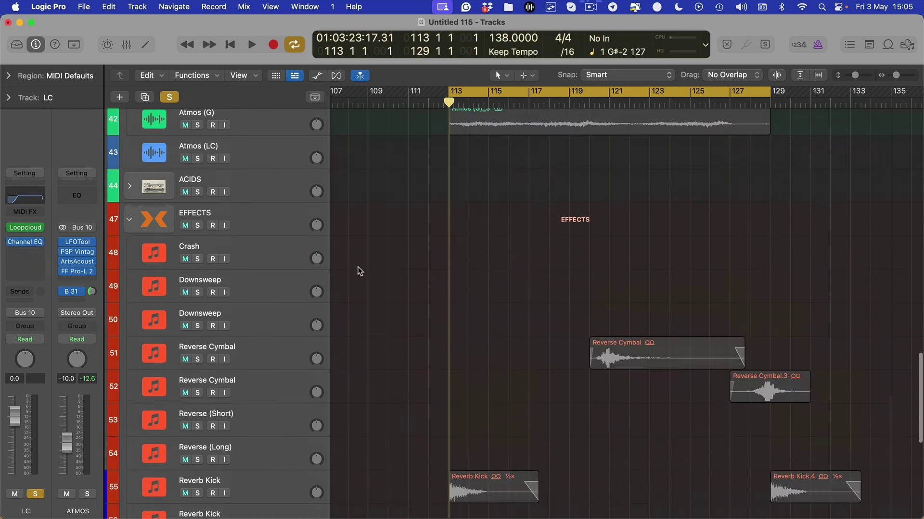
{"action": "left_click", "coordinate": [198, 255]}
{"action": "scroll", "coordinate": [255, 283], "scroll_direction": "down", "scroll_amount": 3}
{"action": "key", "text": "space"}
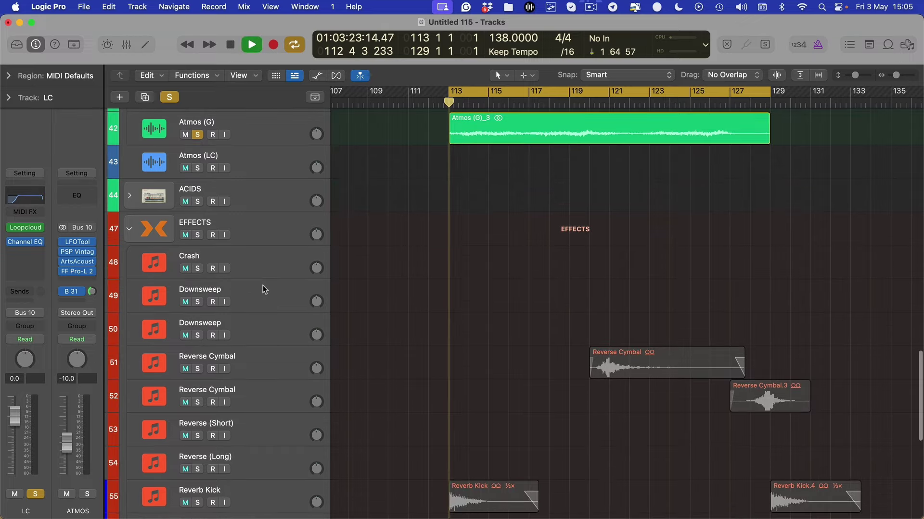
{"action": "key", "text": "space"}
{"action": "scroll", "coordinate": [295, 293], "scroll_direction": "down", "scroll_amount": 8}
Switch to Loopcloud, open the DPTE Atmospheres folder of Trance Essentials 1 and audition DPTE Atmosphere - 017.
{"action": "key", "text": "ctrl+Up"}
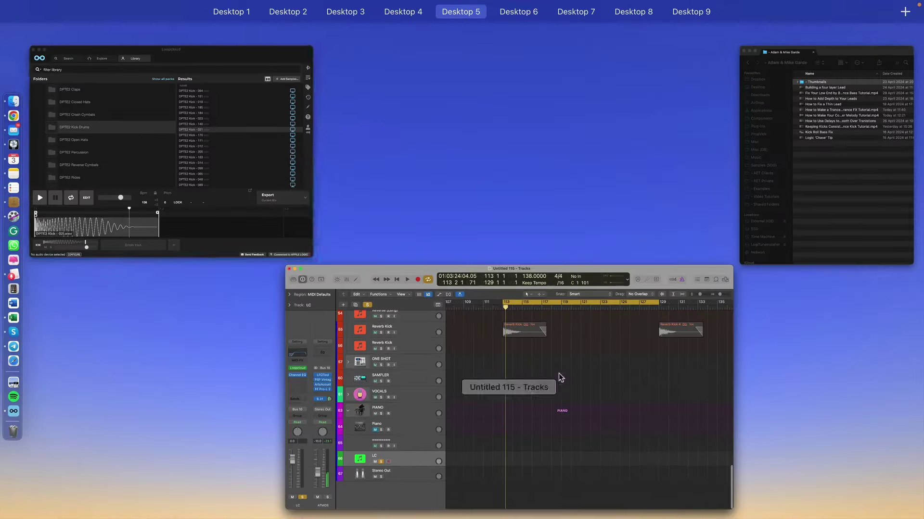
{"action": "left_click", "coordinate": [256, 186]}
{"action": "scroll", "coordinate": [231, 268], "scroll_direction": "up", "scroll_amount": 10}
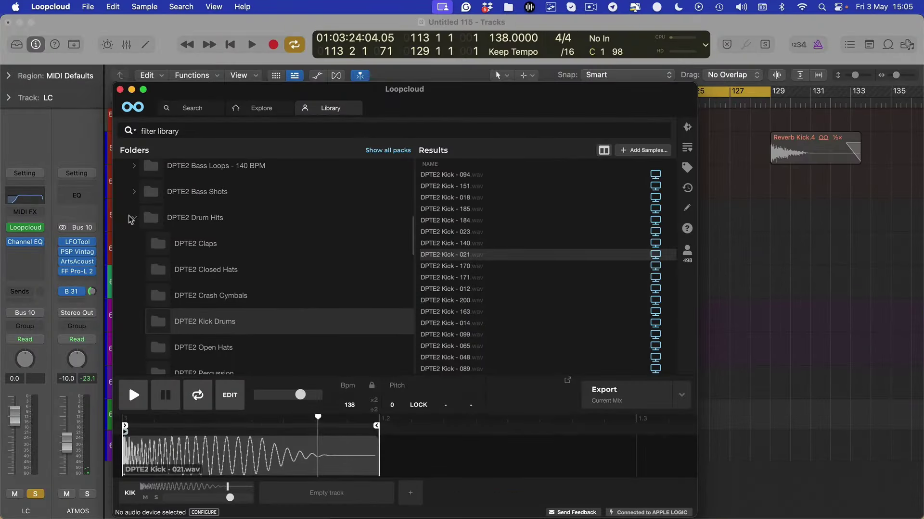
{"action": "scroll", "coordinate": [176, 264], "scroll_direction": "up", "scroll_amount": 2}
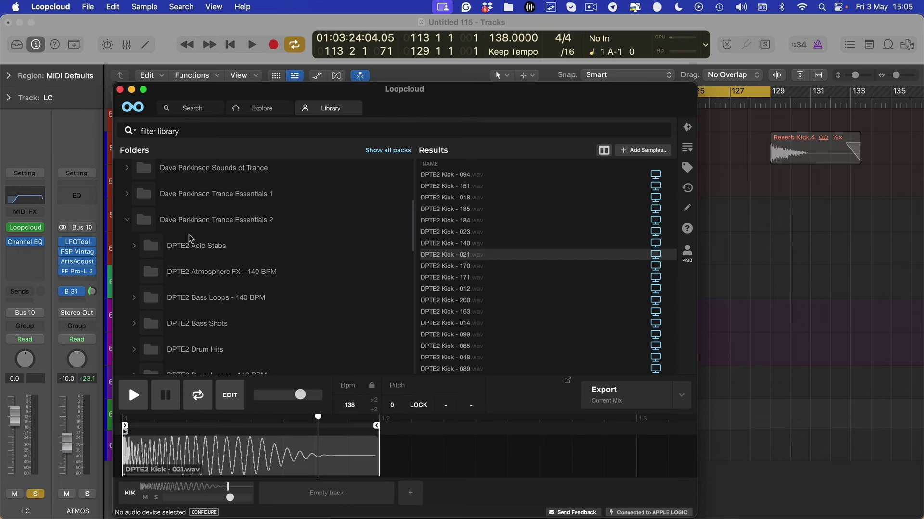
{"action": "left_click", "coordinate": [126, 225]}
{"action": "left_click", "coordinate": [223, 210]}
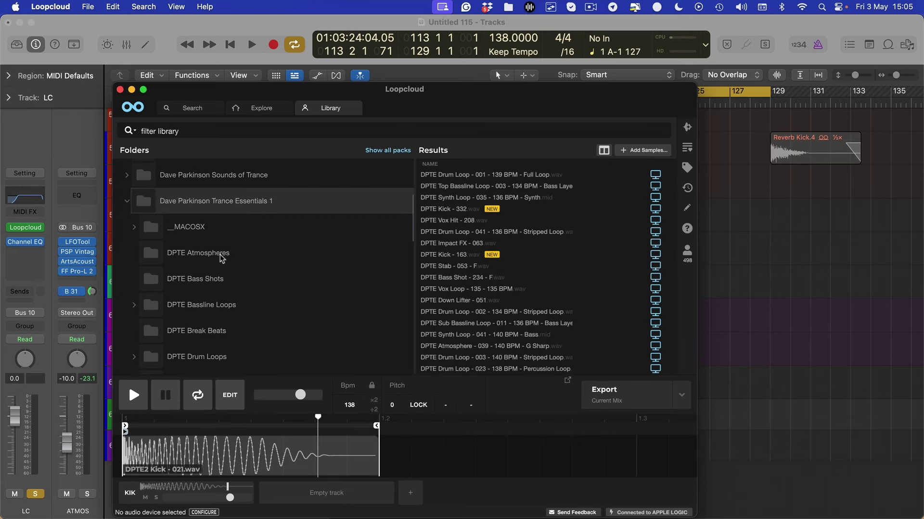
{"action": "left_click", "coordinate": [223, 256]}
{"action": "left_click", "coordinate": [490, 186]}
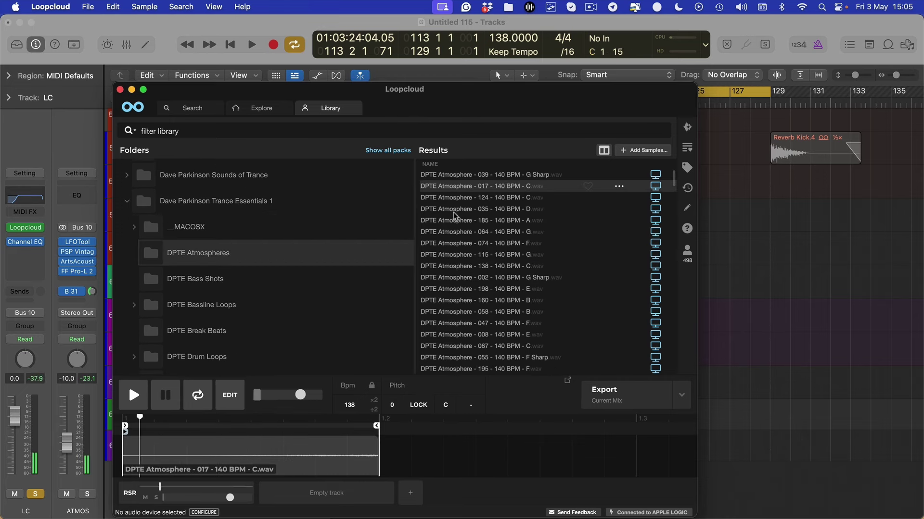
Extend the preview loop's end to 1.3 and lock the sample key to G.
{"action": "left_click", "coordinate": [446, 406]}
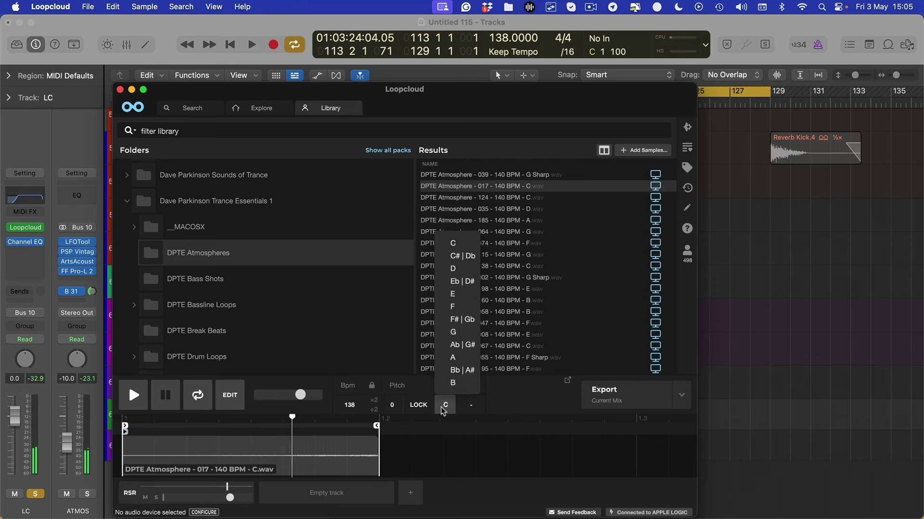
{"action": "left_click", "coordinate": [456, 467]}
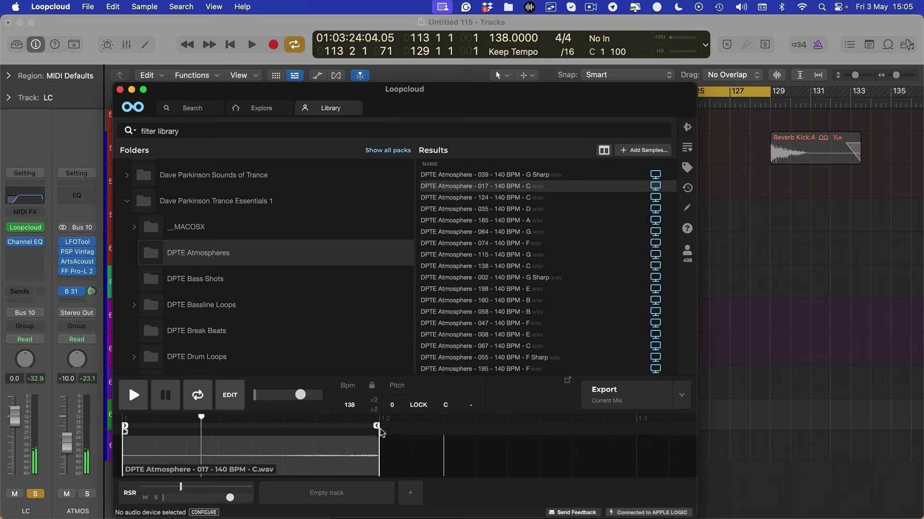
{"action": "left_click_drag", "start_coordinate": [377, 427], "coordinate": [612, 431]}
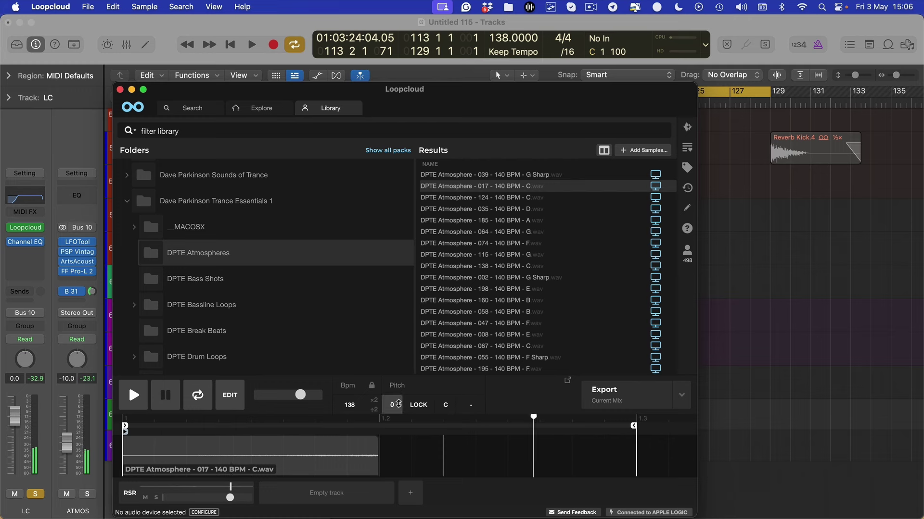
{"action": "left_click", "coordinate": [442, 410]}
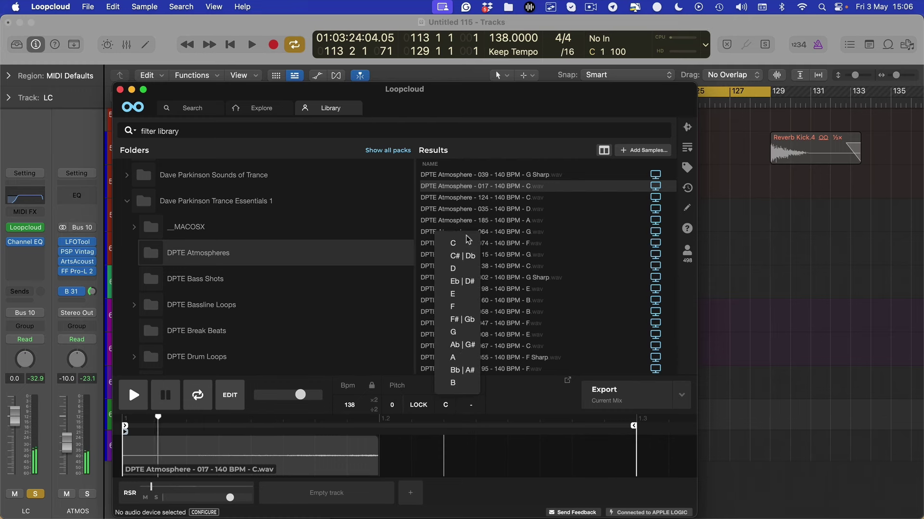
{"action": "left_click", "coordinate": [474, 332]}
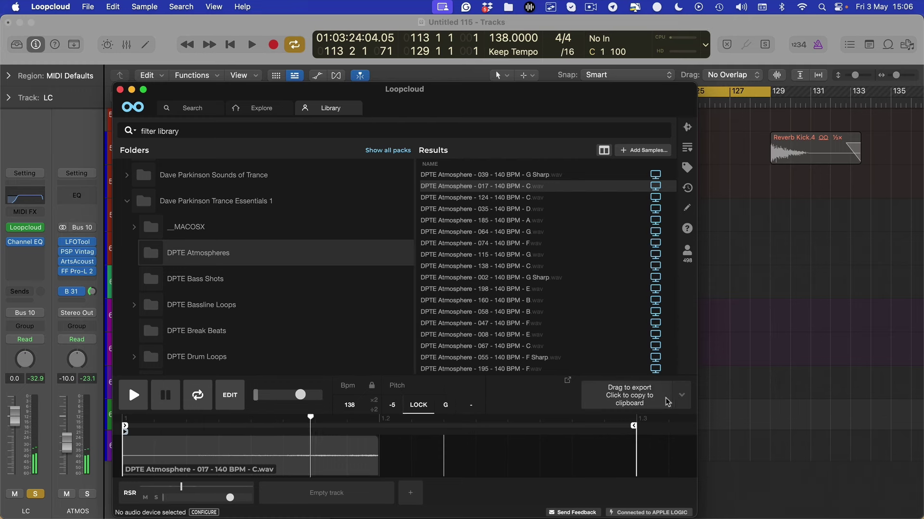
Audition the atmosphere samples from 124 through 074 and lower the LC track's volume to -5.3 dB in Logic Pro.
{"action": "left_click", "coordinate": [497, 198]}
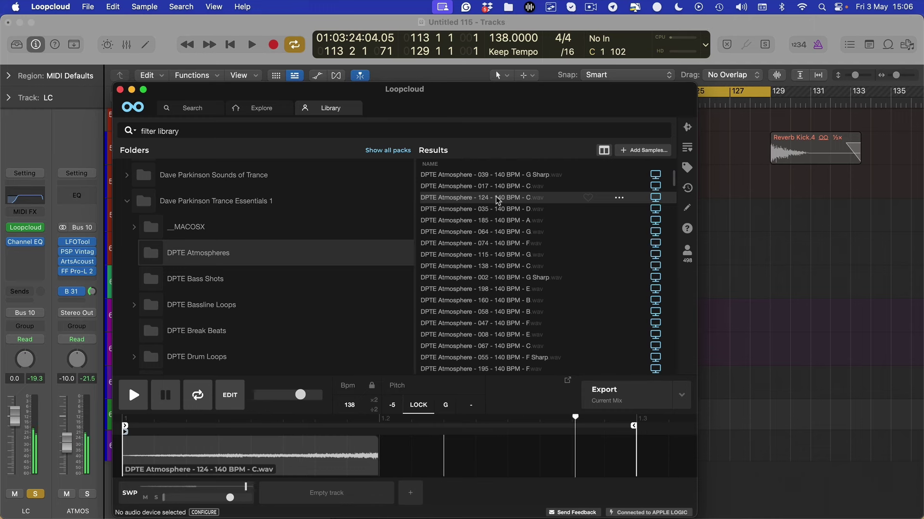
{"action": "key", "text": "Down"}
{"action": "key", "text": "Down"}
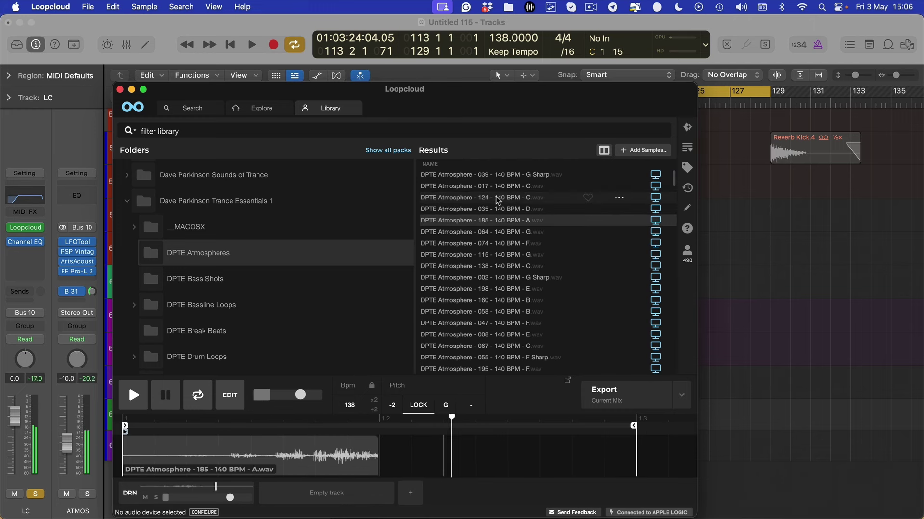
{"action": "key", "text": "Down"}
{"action": "key", "text": "Down"}
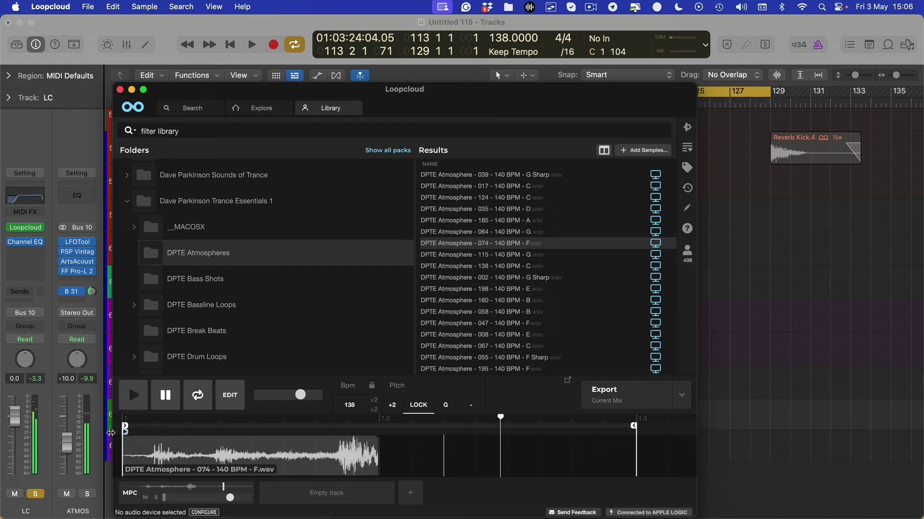
{"action": "left_click", "coordinate": [13, 430]}
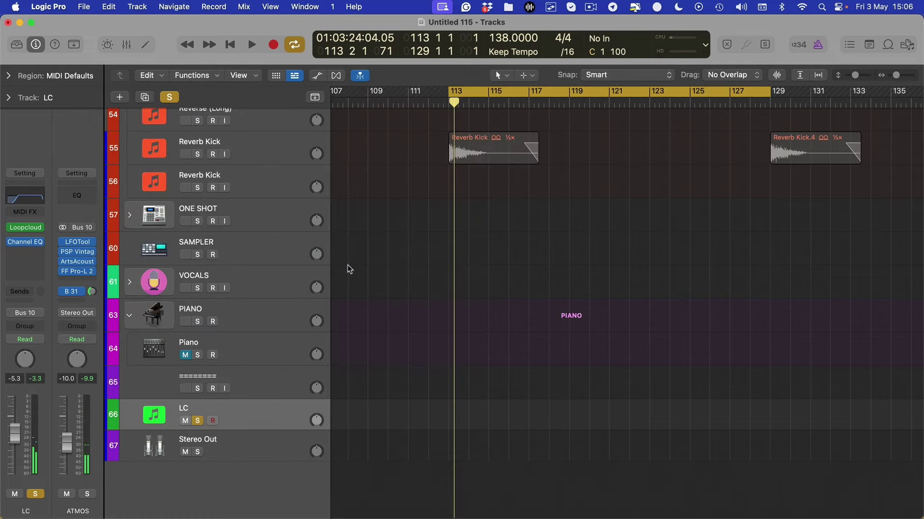
Return to Loopcloud, open the DPTE Vox Loops folder and audition Vox Loops 116 and 054.
{"action": "key", "text": "ctrl+Up"}
{"action": "left_click", "coordinate": [204, 183]}
{"action": "scroll", "coordinate": [219, 283], "scroll_direction": "down", "scroll_amount": 1}
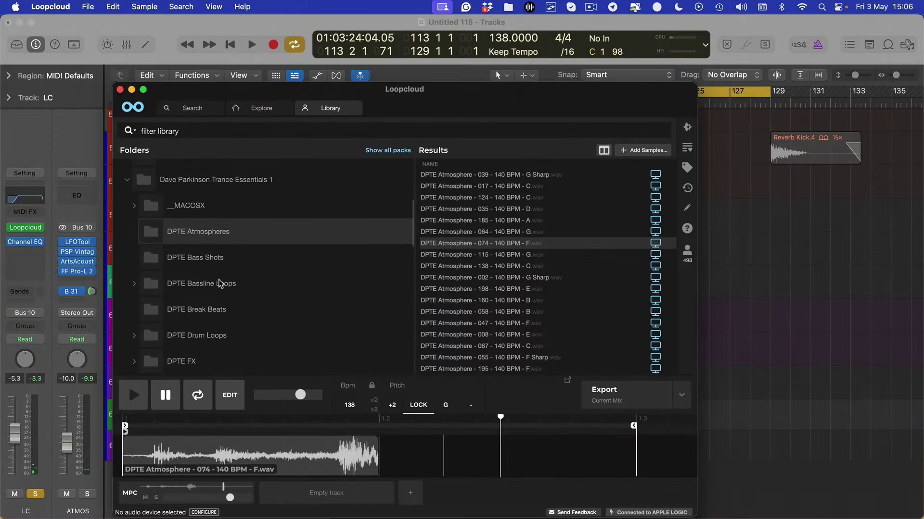
{"action": "scroll", "coordinate": [219, 284], "scroll_direction": "down", "scroll_amount": 8}
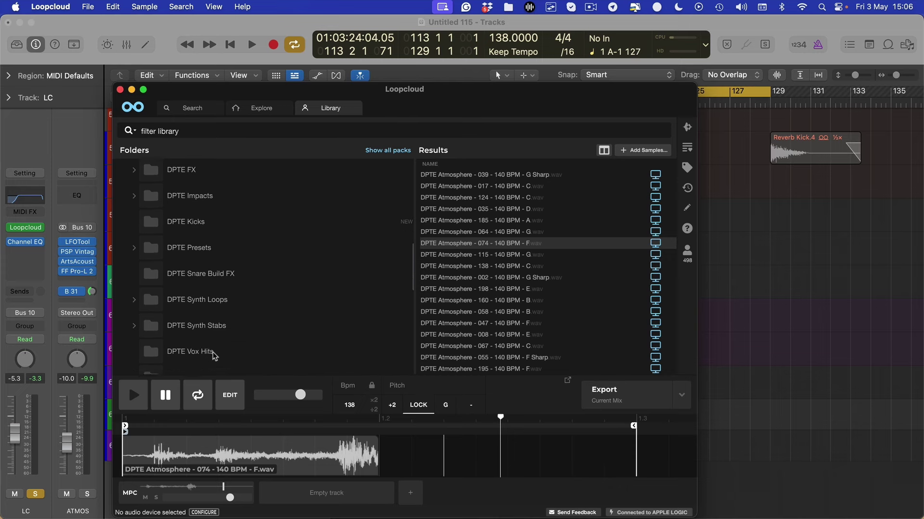
{"action": "scroll", "coordinate": [213, 355], "scroll_direction": "down", "scroll_amount": 3}
{"action": "left_click", "coordinate": [177, 331]}
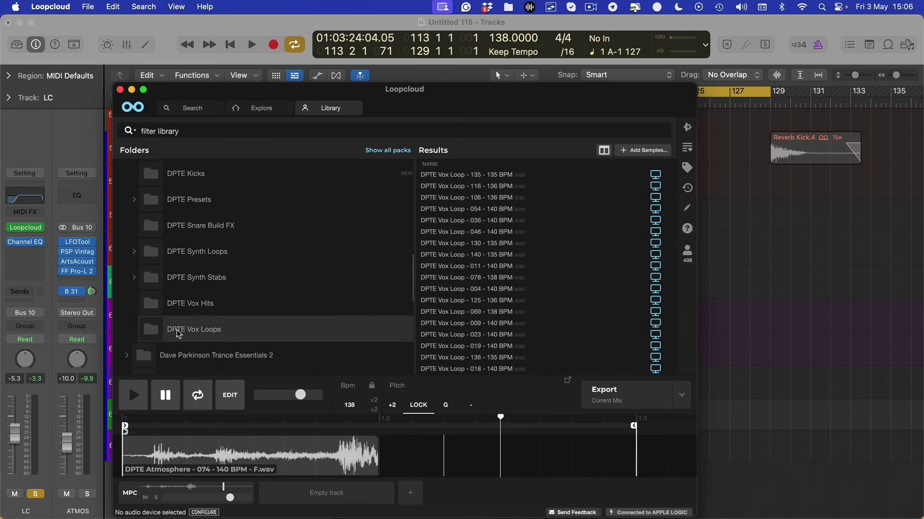
{"action": "left_click", "coordinate": [488, 186]}
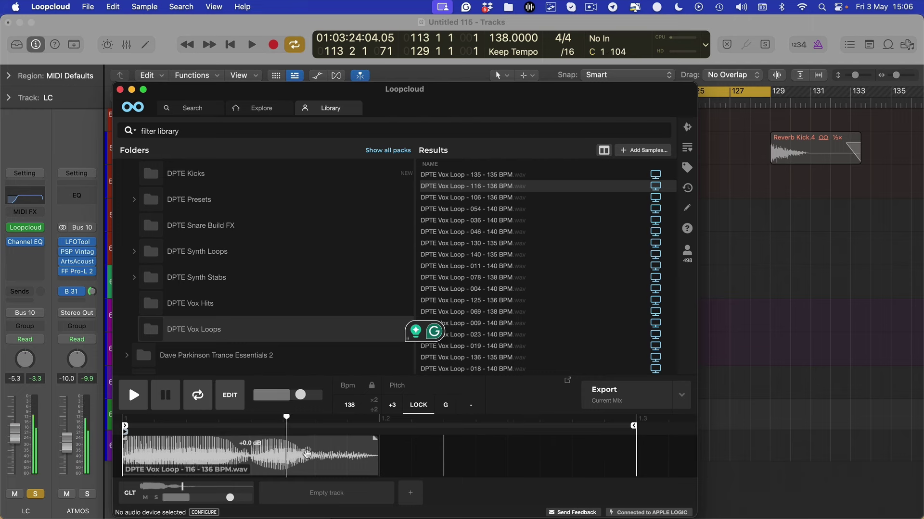
{"action": "left_click", "coordinate": [496, 208]}
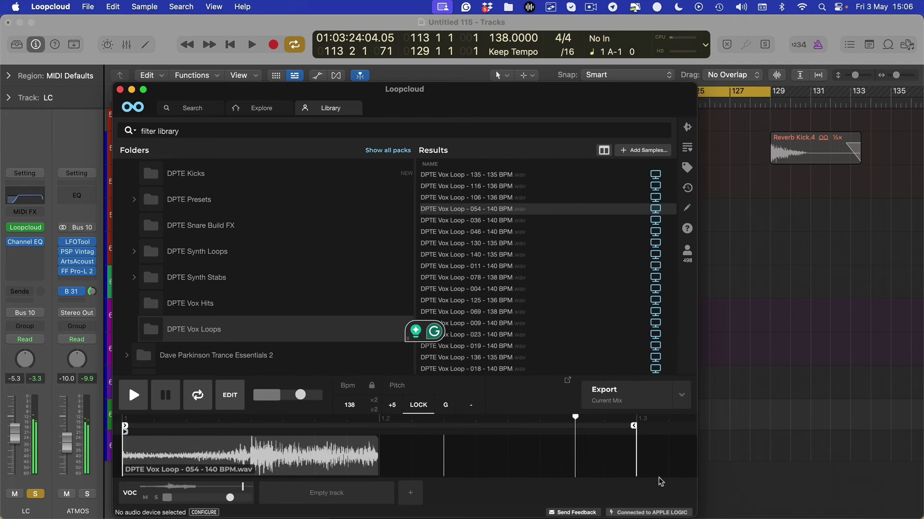
{"action": "mouse_move", "coordinate": [633, 426]}
{"action": "left_mouse_down"}
{"action": "mouse_move", "coordinate": [386, 436]}
{"action": "mouse_move", "coordinate": [634, 428]}
{"action": "left_mouse_up"}
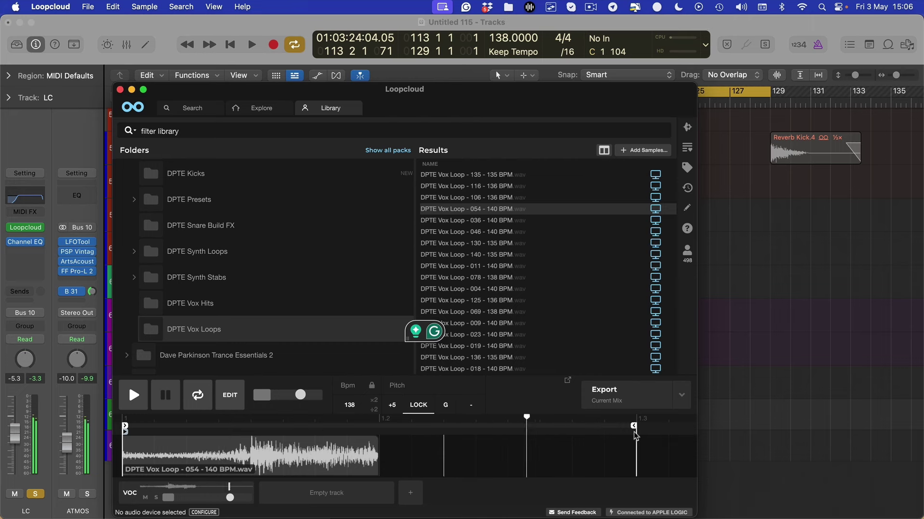
Audition Vox Loops 036 through 130 and shorten the preview loop to end at 1.2.
{"action": "left_click", "coordinate": [467, 220]}
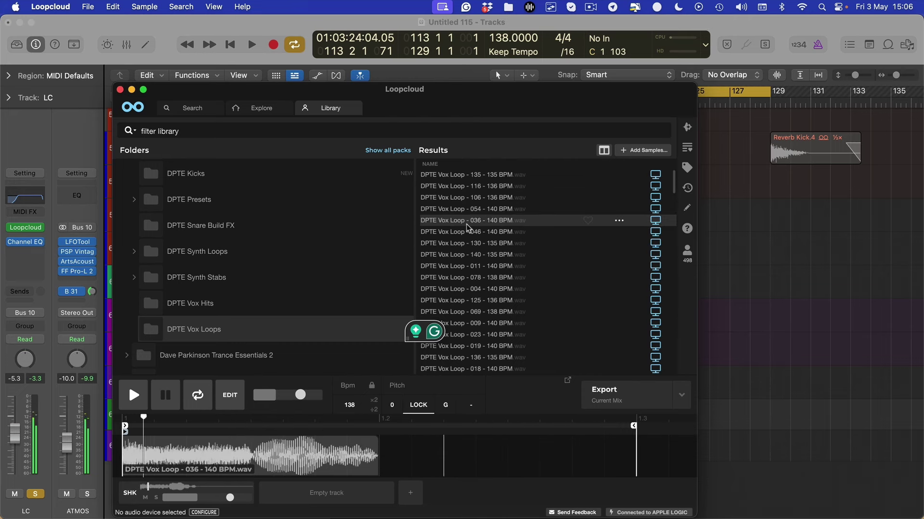
{"action": "key", "text": "Down"}
{"action": "key", "text": "Down"}
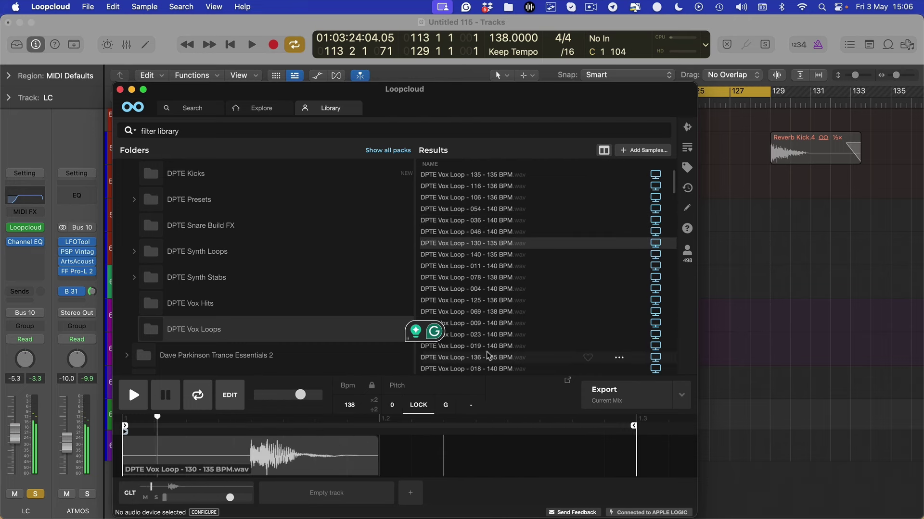
{"action": "left_click_drag", "start_coordinate": [633, 426], "coordinate": [382, 430]}
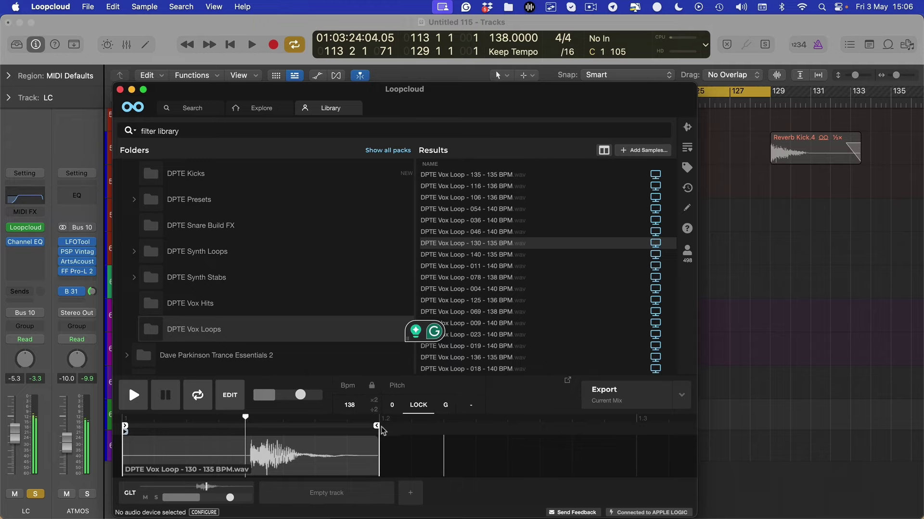
Lower the LC track's volume to -5.9 dB in Logic Pro and return to the Loopcloud window.
{"action": "left_click_drag", "start_coordinate": [14, 434], "coordinate": [16, 437]}
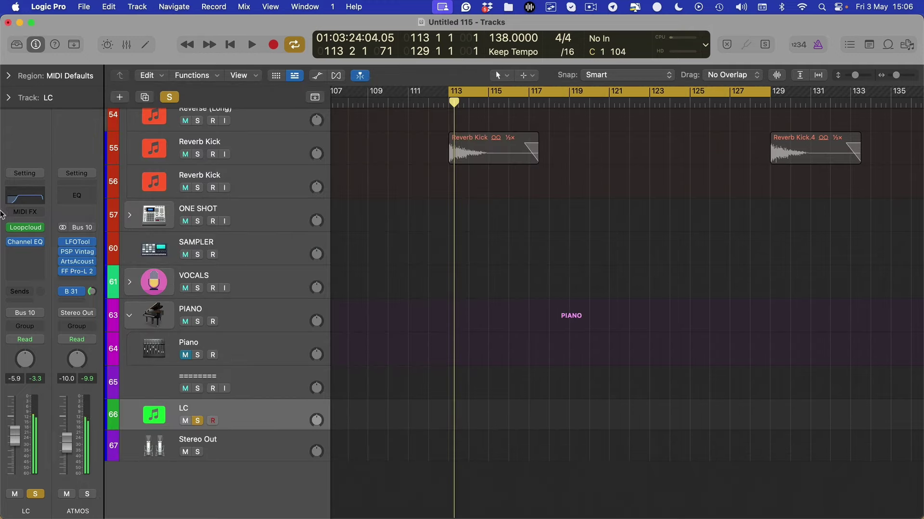
{"action": "key", "text": "ctrl+Up"}
{"action": "left_click", "coordinate": [202, 190]}
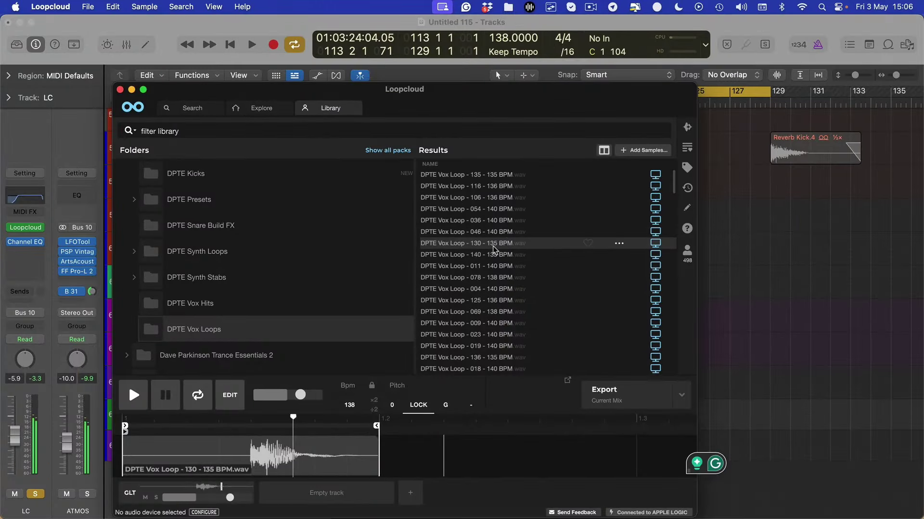
Audition DPTE Vox Loops 140 through 009 and extend the preview loop to end at 1.3.
{"action": "key", "text": "Down"}
{"action": "key", "text": "Down"}
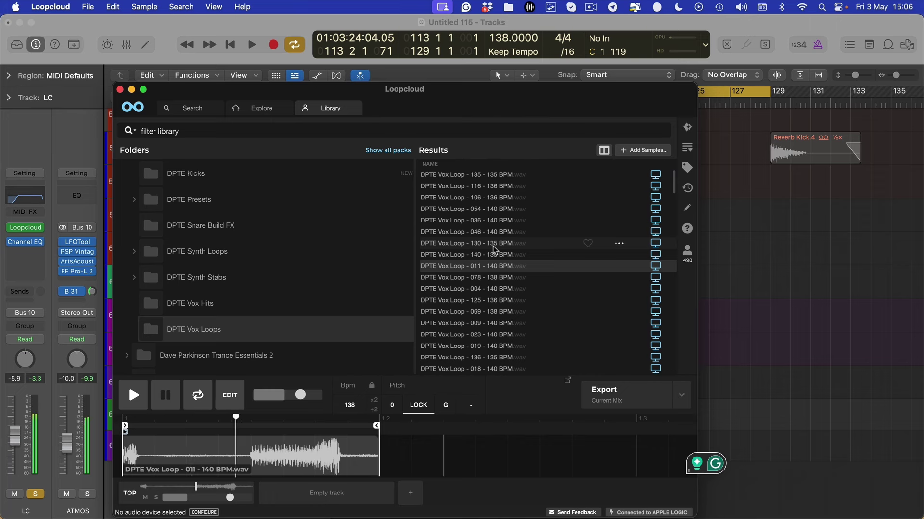
{"action": "left_click_drag", "start_coordinate": [376, 426], "coordinate": [635, 435]}
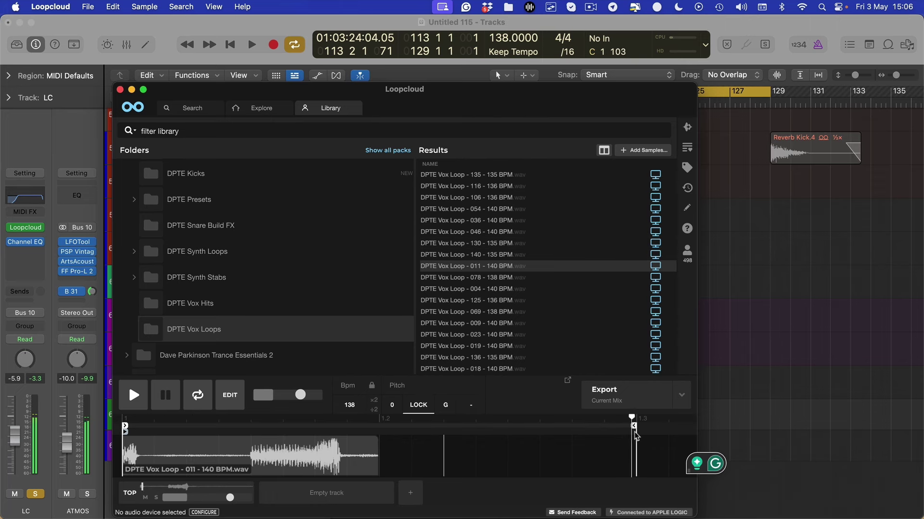
{"action": "left_click", "coordinate": [486, 278]}
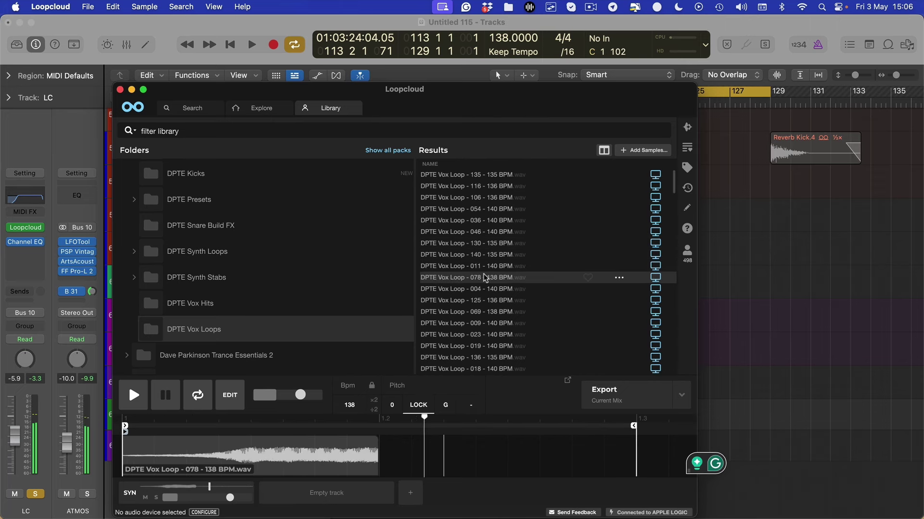
{"action": "left_click", "coordinate": [469, 295]}
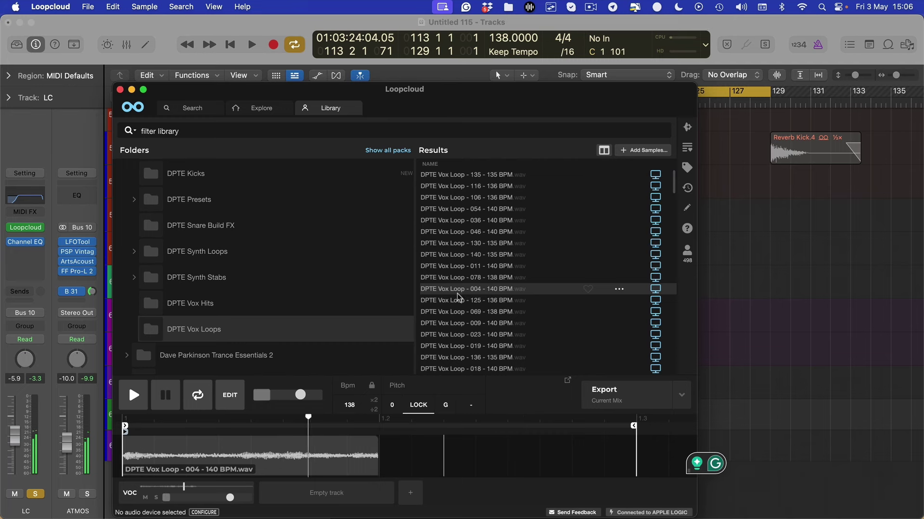
{"action": "left_click", "coordinate": [456, 300]}
{"action": "left_click", "coordinate": [456, 307]}
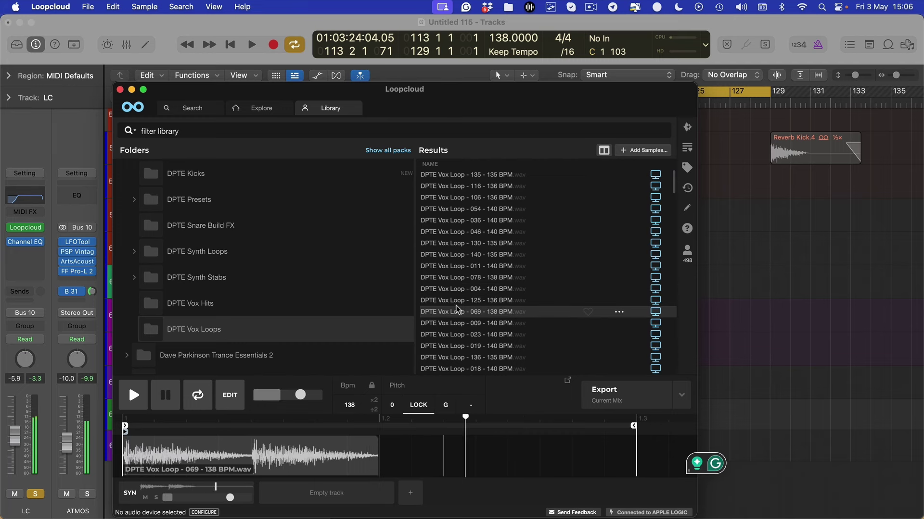
{"action": "left_click", "coordinate": [460, 322]}
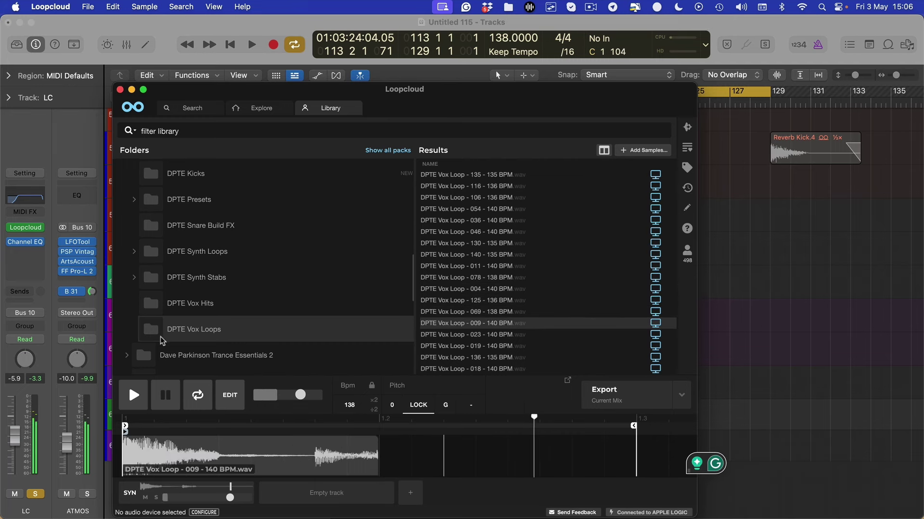
Reveal Vox Loop 009 in Finder, preview the original file there, and compare it with the Loopcloud playback.
{"action": "scroll", "coordinate": [511, 288], "scroll_direction": "down", "scroll_amount": 3}
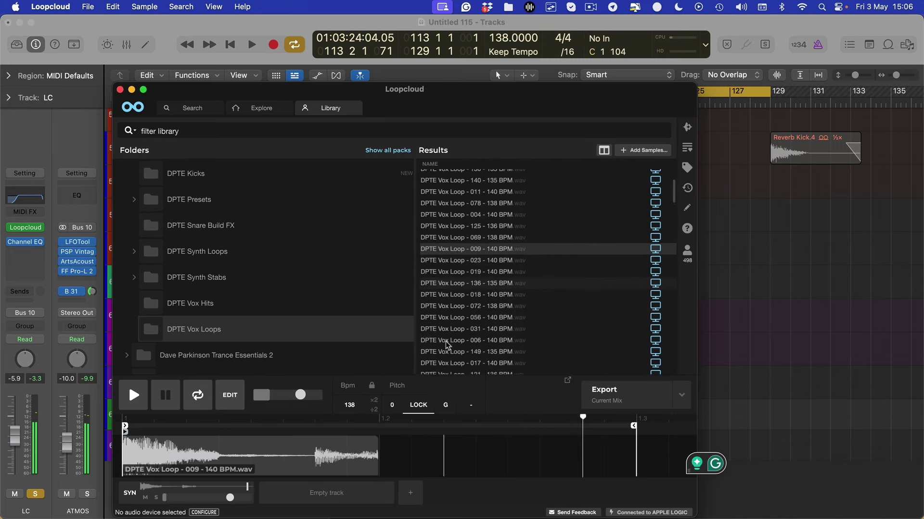
{"action": "right_click", "coordinate": [495, 243]}
{"action": "left_click", "coordinate": [457, 314]}
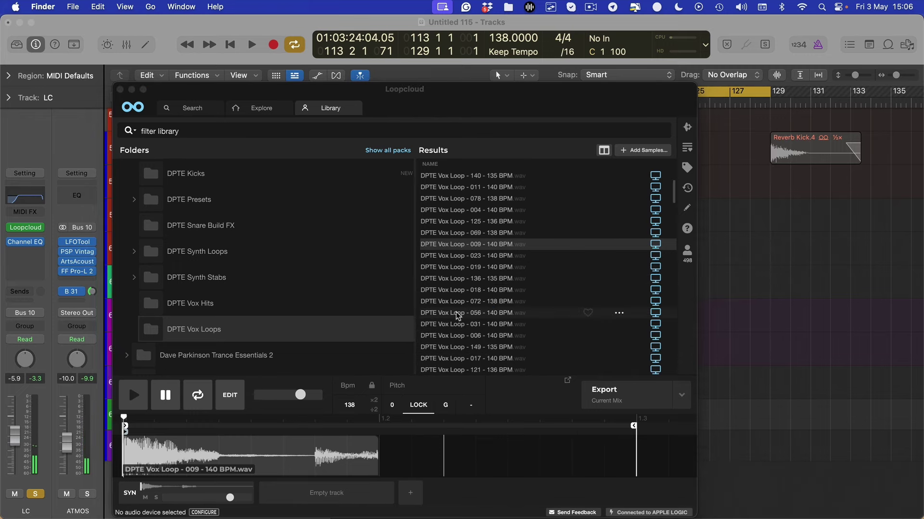
{"action": "key", "text": "space"}
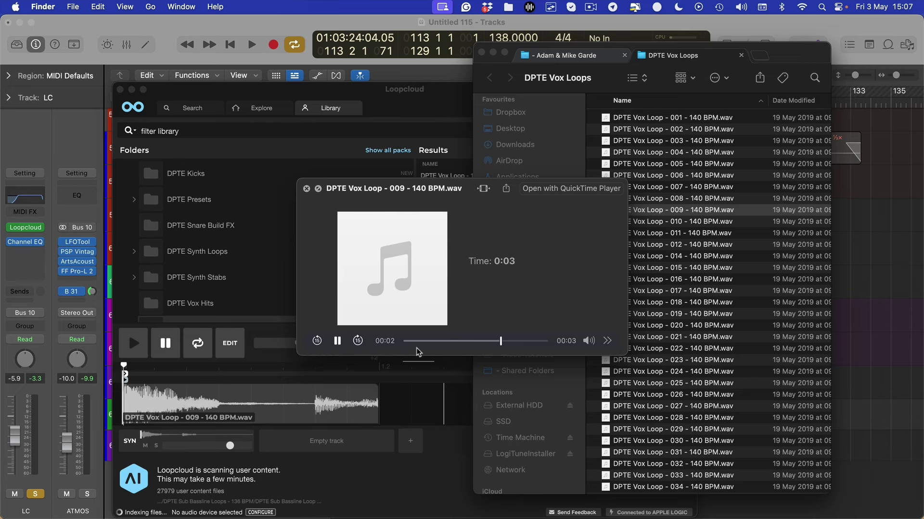
{"action": "left_click", "coordinate": [398, 408]}
{"action": "key", "text": "space"}
{"action": "key", "text": "space"}
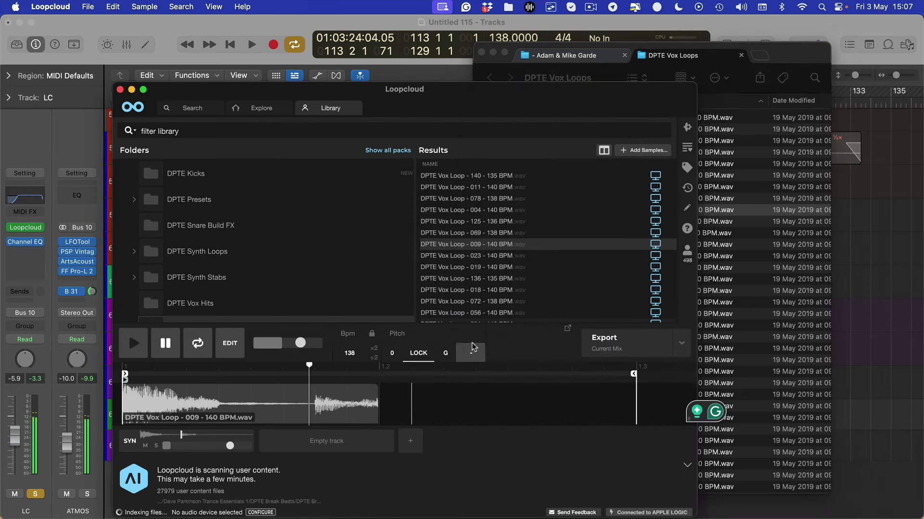
Audition Vox Loop 023 and try to adjust the length of its clip in the Loopcloud timeline.
{"action": "left_click", "coordinate": [465, 258]}
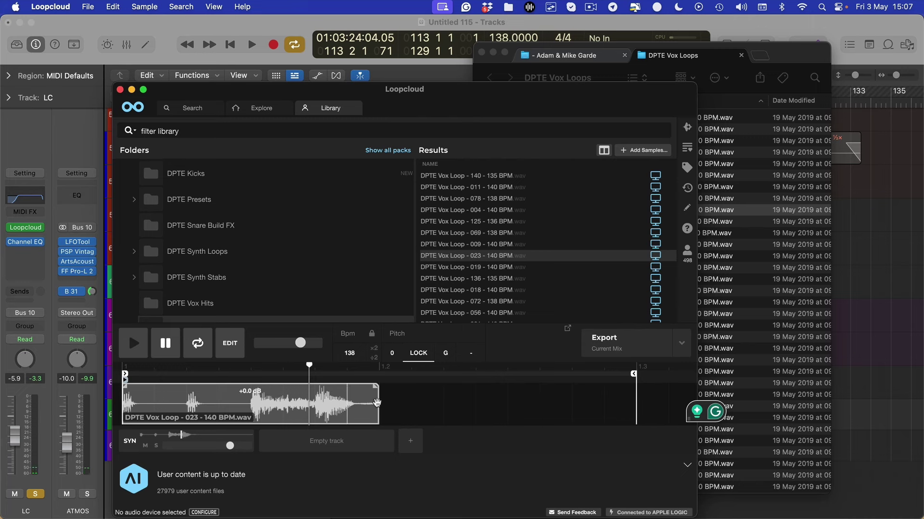
{"action": "left_click_drag", "start_coordinate": [376, 403], "coordinate": [316, 410]}
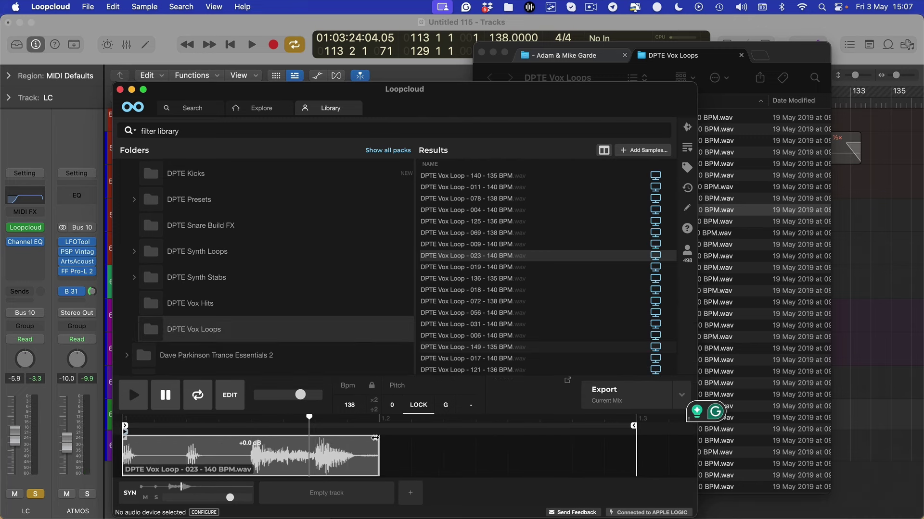
{"action": "left_click_drag", "start_coordinate": [607, 442], "coordinate": [605, 442]}
{"action": "left_click_drag", "start_coordinate": [363, 450], "coordinate": [641, 456]}
{"action": "key", "text": "space"}
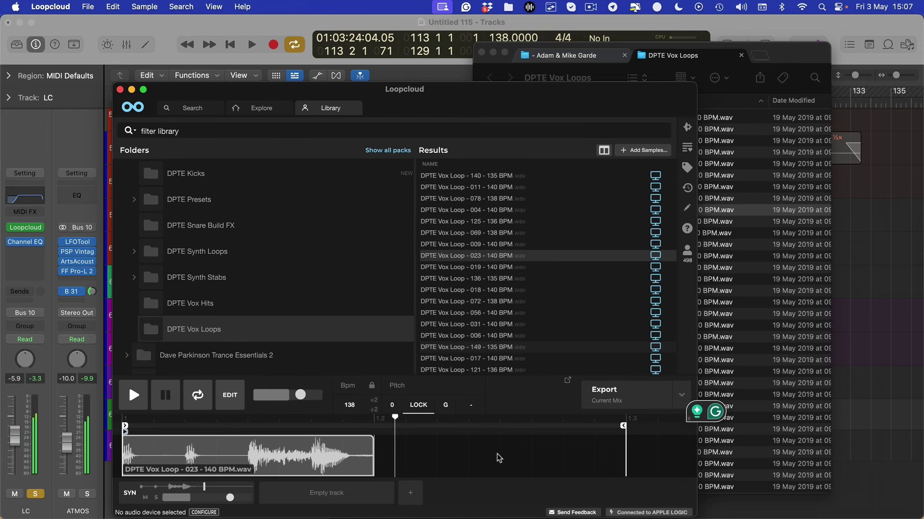
Switch to Finder and preview the original Vox Loop 009 file again.
{"action": "left_click", "coordinate": [747, 212]}
{"action": "key", "text": "space"}
{"action": "key", "text": "space"}
{"action": "key", "text": "space"}
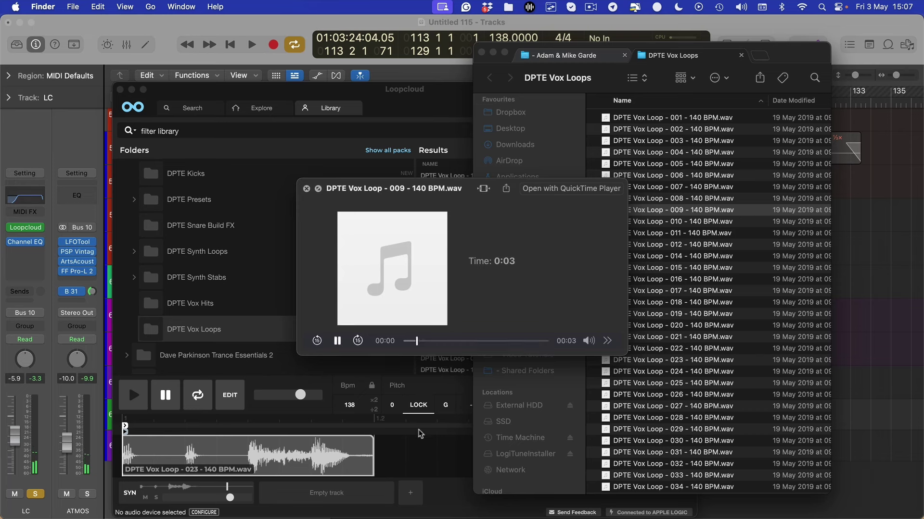
Preview Vox Loop 010 in Finder and try to load the file into a Loopcloud track.
{"action": "left_click", "coordinate": [672, 224]}
{"action": "key", "text": "space"}
{"action": "left_click_drag", "start_coordinate": [642, 222], "coordinate": [288, 453]}
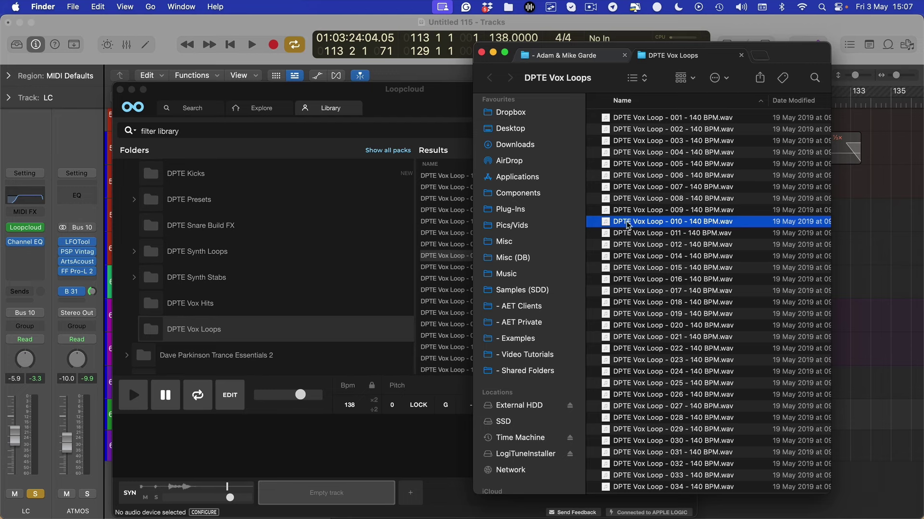
{"action": "left_click_drag", "start_coordinate": [627, 222], "coordinate": [218, 451]}
{"action": "left_click", "coordinate": [172, 326]}
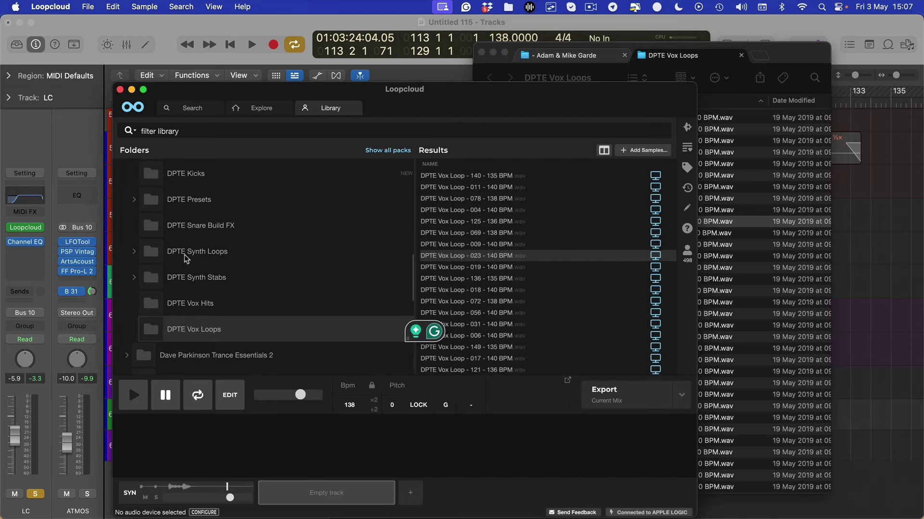
Open the DPTE2 Vocal Loops - 140 BPM folder of Trance Essentials 2 and audition Vocal Loops 075 and 082.
{"action": "scroll", "coordinate": [183, 255], "scroll_direction": "up", "scroll_amount": 10}
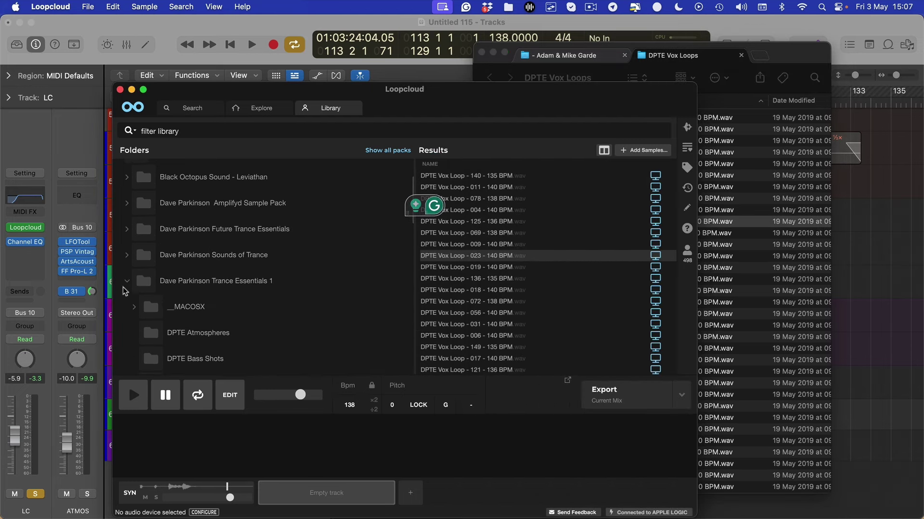
{"action": "left_click", "coordinate": [126, 282]}
{"action": "left_click", "coordinate": [126, 307]}
{"action": "scroll", "coordinate": [252, 291], "scroll_direction": "down", "scroll_amount": 5}
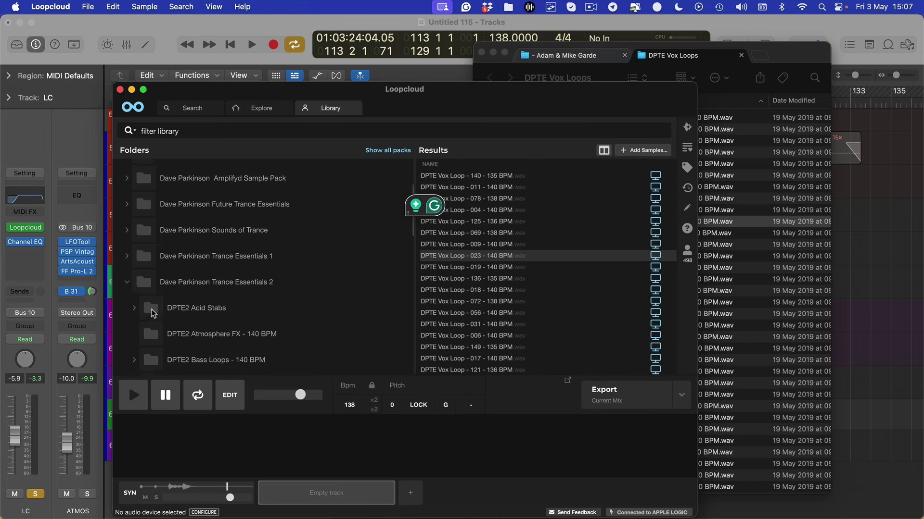
{"action": "scroll", "coordinate": [252, 291], "scroll_direction": "down", "scroll_amount": 8}
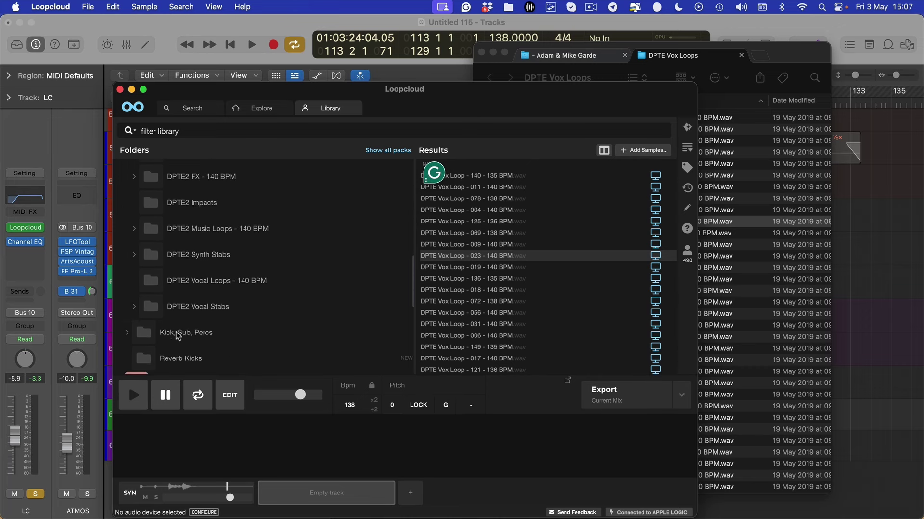
{"action": "left_click", "coordinate": [230, 288]}
{"action": "left_click", "coordinate": [494, 198]}
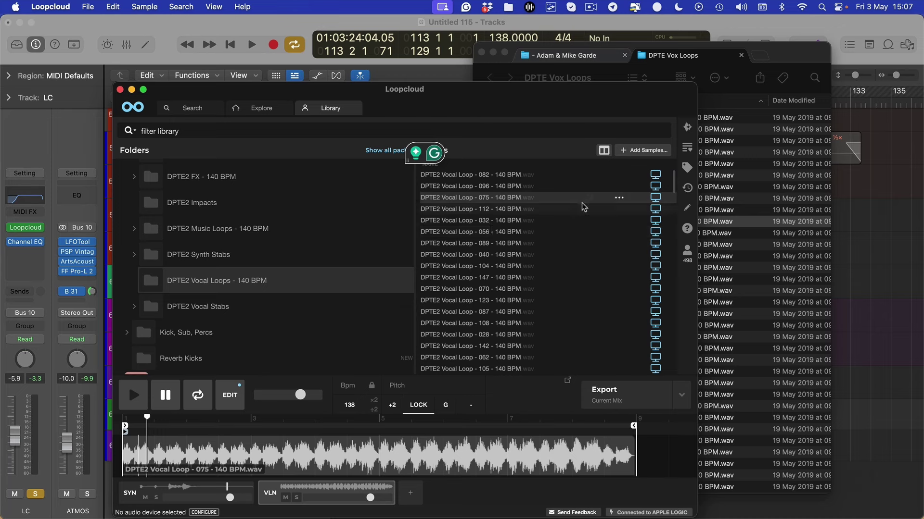
{"action": "left_click", "coordinate": [511, 176]}
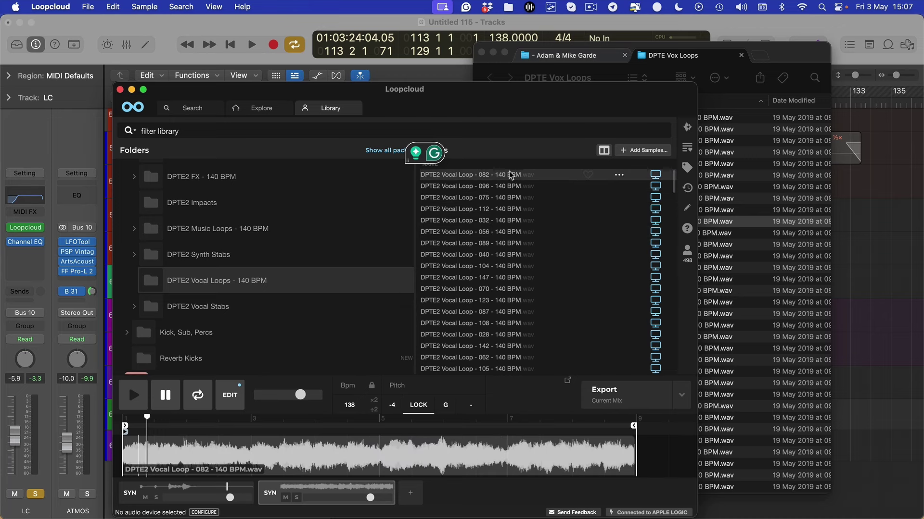
{"action": "left_click", "coordinate": [133, 395]}
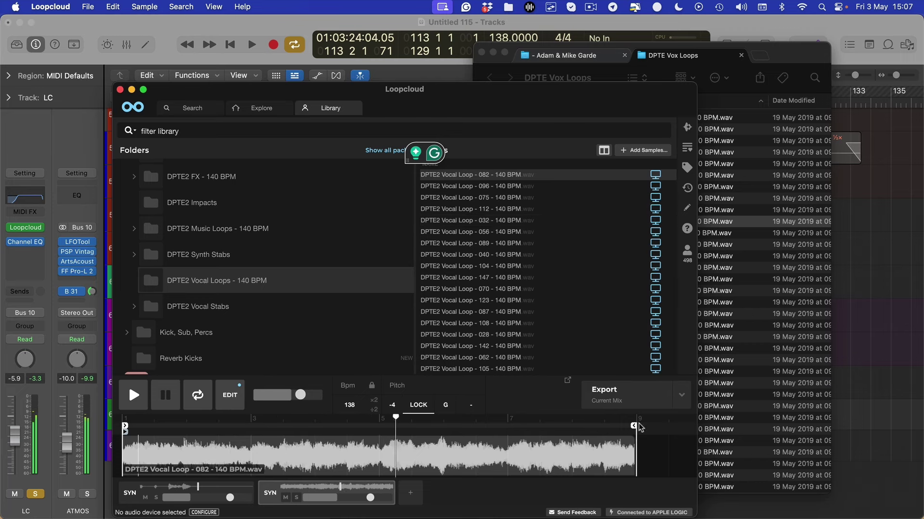
Play the soloed Sub Bass (Drone) region in Logic Pro and lower the LC track's volume to -10.0 dB.
{"action": "left_click", "coordinate": [875, 378]}
{"action": "scroll", "coordinate": [402, 361], "scroll_direction": "up", "scroll_amount": 15}
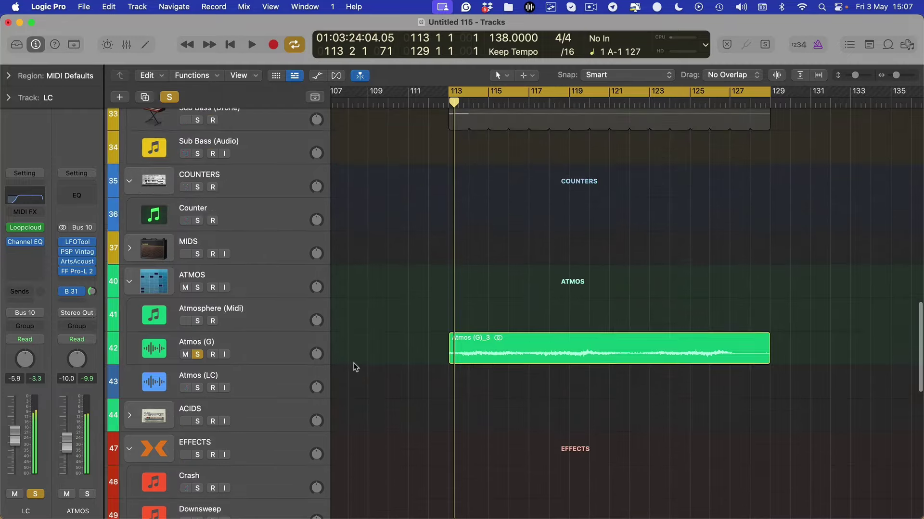
{"action": "scroll", "coordinate": [218, 462], "scroll_direction": "down", "scroll_amount": 4}
{"action": "left_click", "coordinate": [534, 416]}
{"action": "key", "text": "space"}
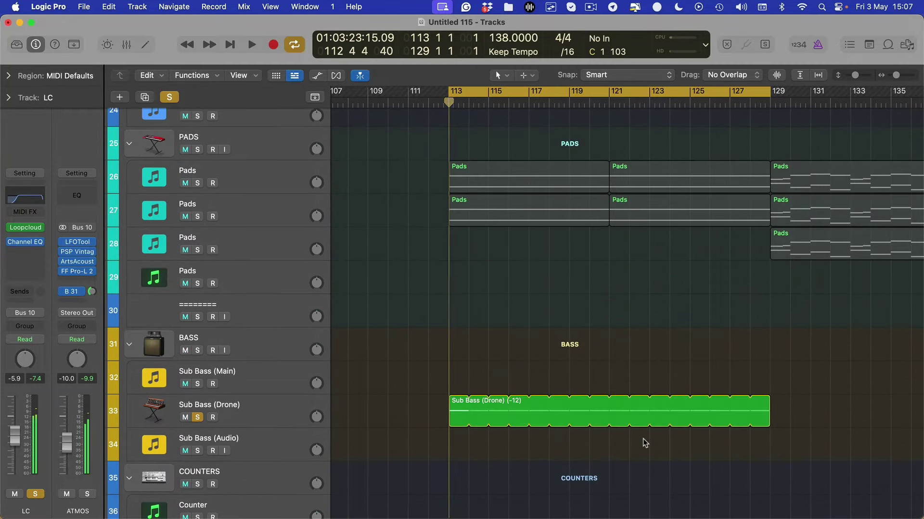
{"action": "scroll", "coordinate": [534, 421], "scroll_direction": "down", "scroll_amount": 20}
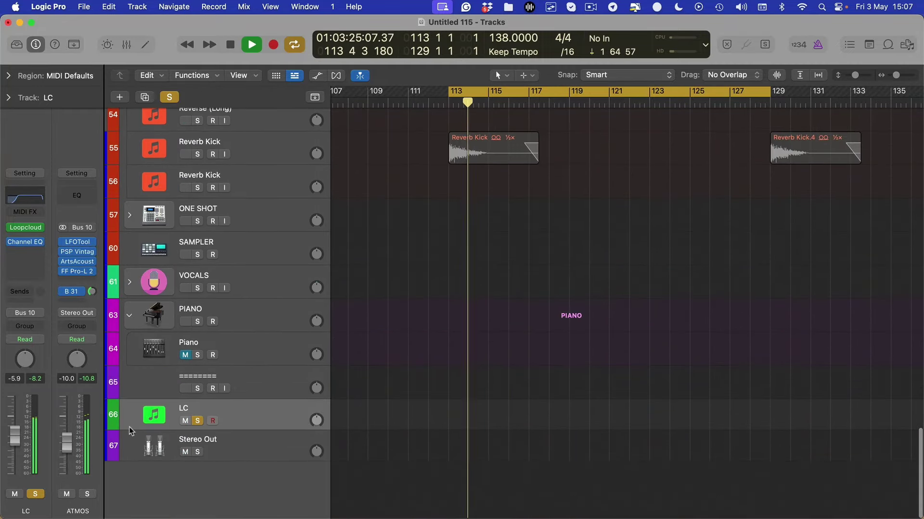
{"action": "left_click_drag", "start_coordinate": [19, 447], "coordinate": [19, 454]}
Release the LC track's solo, return to the Pads tracks and solo the first one together with the Sub Bass (Drone) region.
{"action": "scroll", "coordinate": [505, 415], "scroll_direction": "up", "scroll_amount": 3}
{"action": "key", "text": "s"}
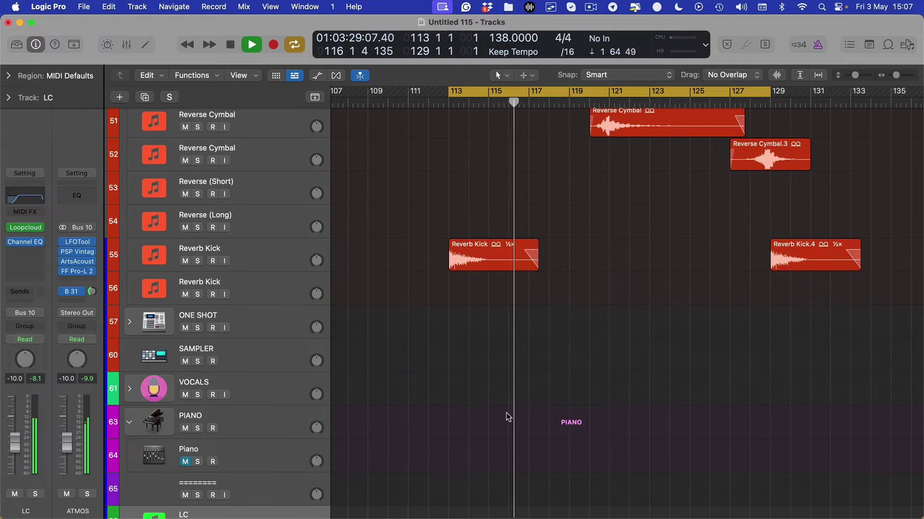
{"action": "scroll", "coordinate": [497, 422], "scroll_direction": "up", "scroll_amount": 3}
{"action": "scroll", "coordinate": [495, 419], "scroll_direction": "down", "scroll_amount": 5}
{"action": "key", "text": "ctrl+Up"}
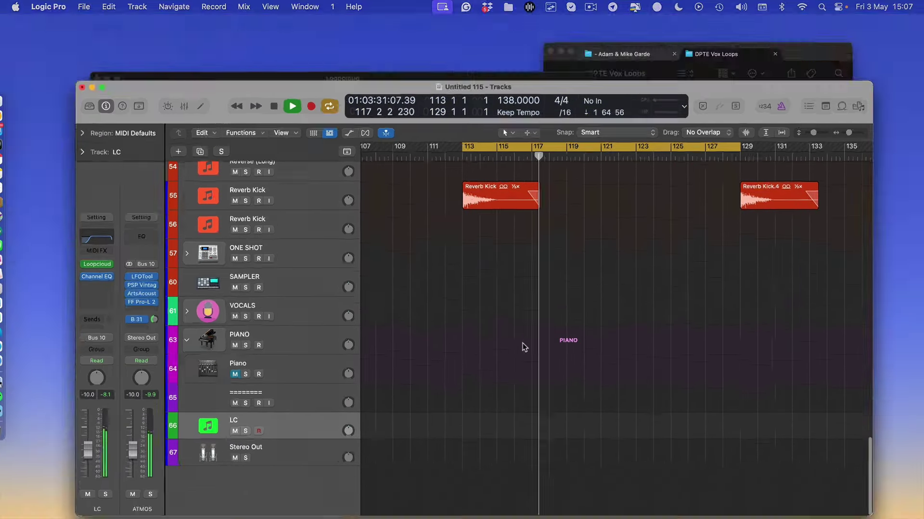
{"action": "left_click", "coordinate": [404, 328]}
{"action": "scroll", "coordinate": [469, 354], "scroll_direction": "up", "scroll_amount": 15}
{"action": "scroll", "coordinate": [469, 353], "scroll_direction": "down", "scroll_amount": 1}
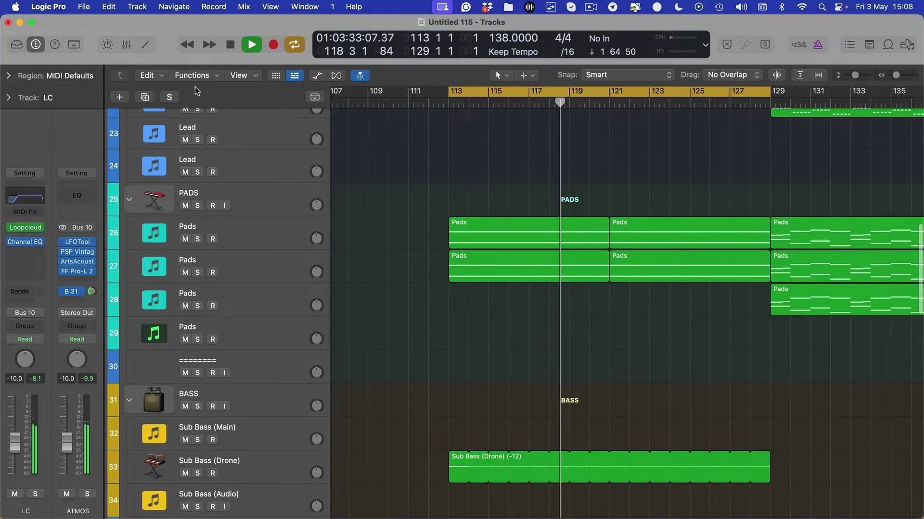
{"action": "left_click", "coordinate": [169, 98]}
{"action": "left_click", "coordinate": [198, 239]}
Return to Loopcloud and audition DPTE2 Vocal Loops 096 and 032 with the second Loopcloud track soloed.
{"action": "key", "text": "ctrl+Up"}
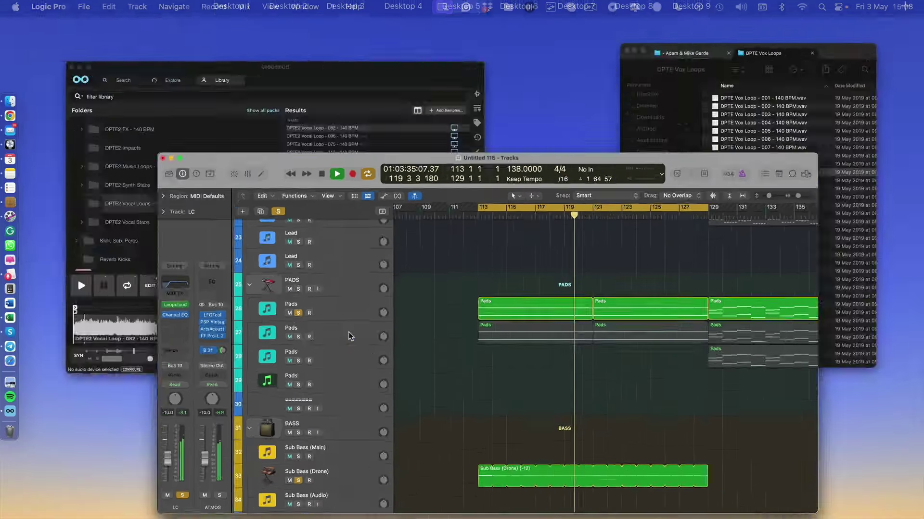
{"action": "left_click", "coordinate": [282, 160]}
{"action": "left_click", "coordinate": [461, 187]}
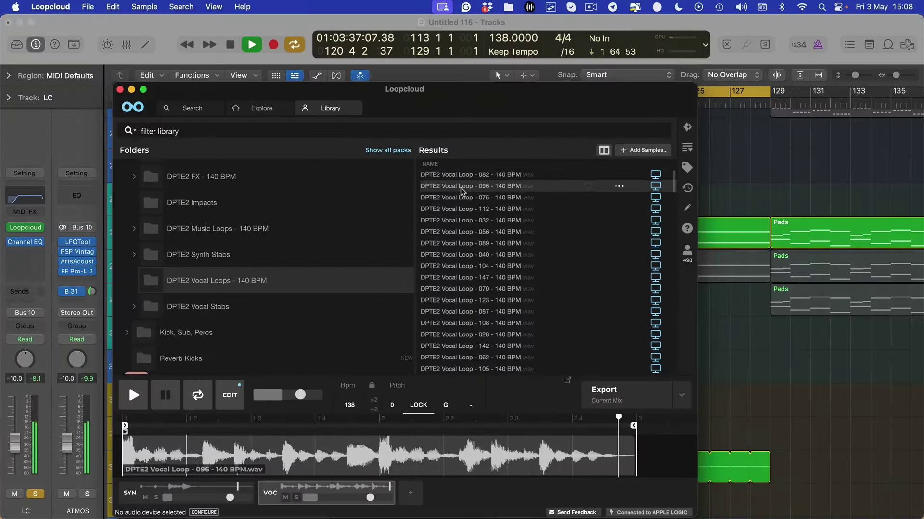
{"action": "left_click", "coordinate": [297, 498]}
{"action": "left_click", "coordinate": [470, 220]}
Insert the Replika XT delay on the LC track after Channel EQ and reposition its window.
{"action": "left_click", "coordinate": [25, 252]}
{"action": "mouse_move", "coordinate": [28, 350]}
{"action": "left_click", "coordinate": [136, 387]}
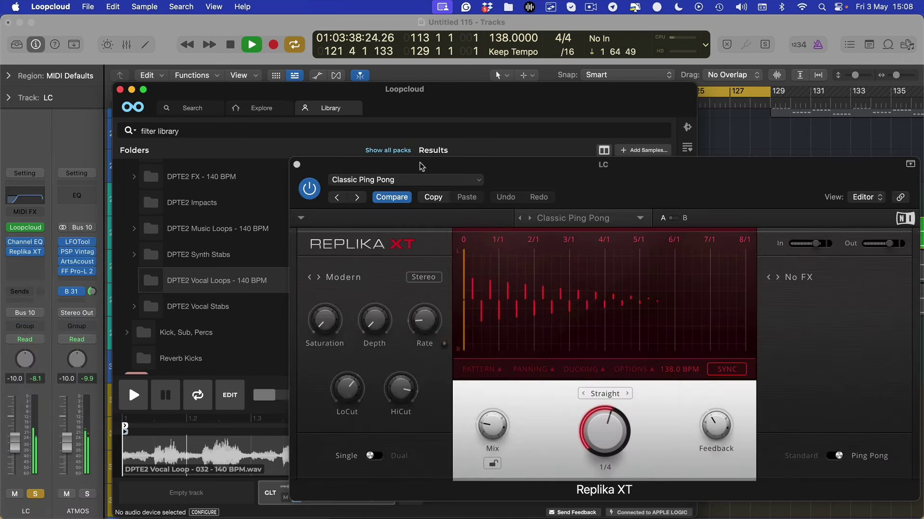
{"action": "left_click_drag", "start_coordinate": [420, 162], "coordinate": [291, 169]}
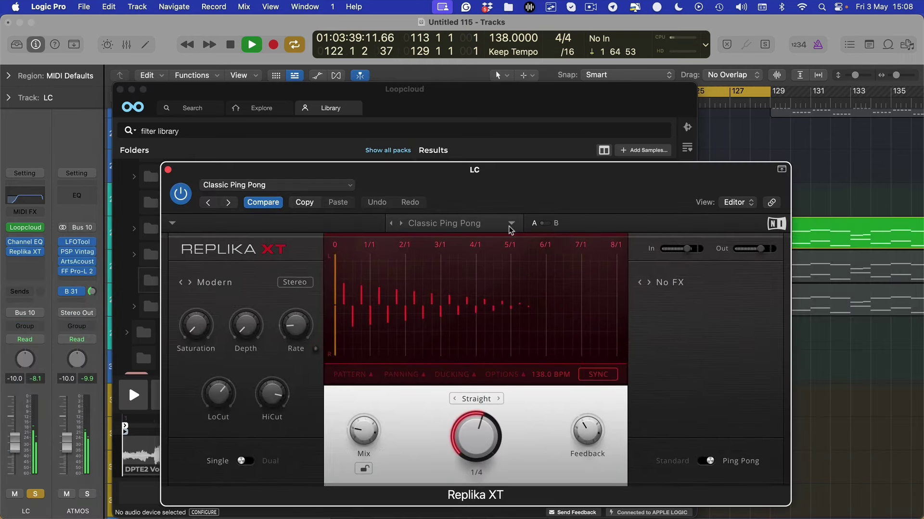
Browse the Replika XT presets on the LC track and load Kristallin.
{"action": "left_click", "coordinate": [508, 224]}
{"action": "left_click", "coordinate": [391, 224]}
{"action": "left_click", "coordinate": [391, 224]}
{"action": "left_click", "coordinate": [391, 224]}
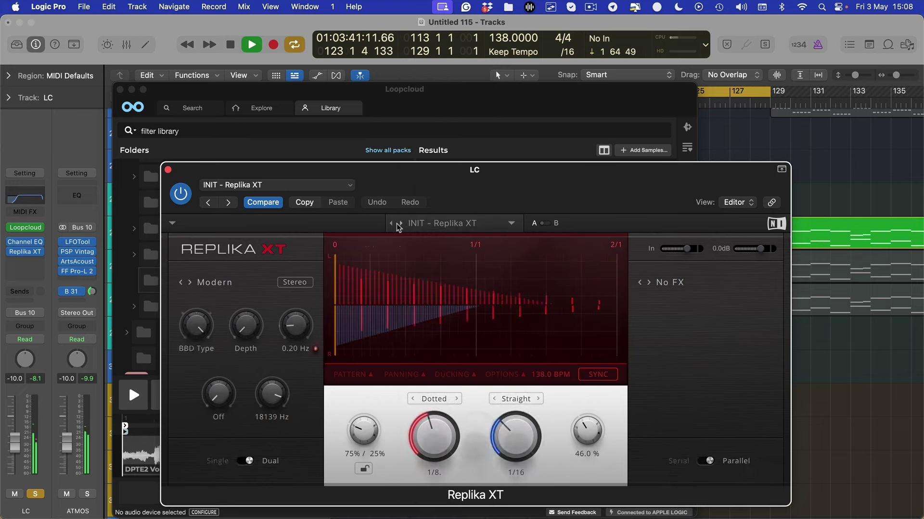
{"action": "left_click", "coordinate": [398, 225]}
{"action": "left_click", "coordinate": [399, 224]}
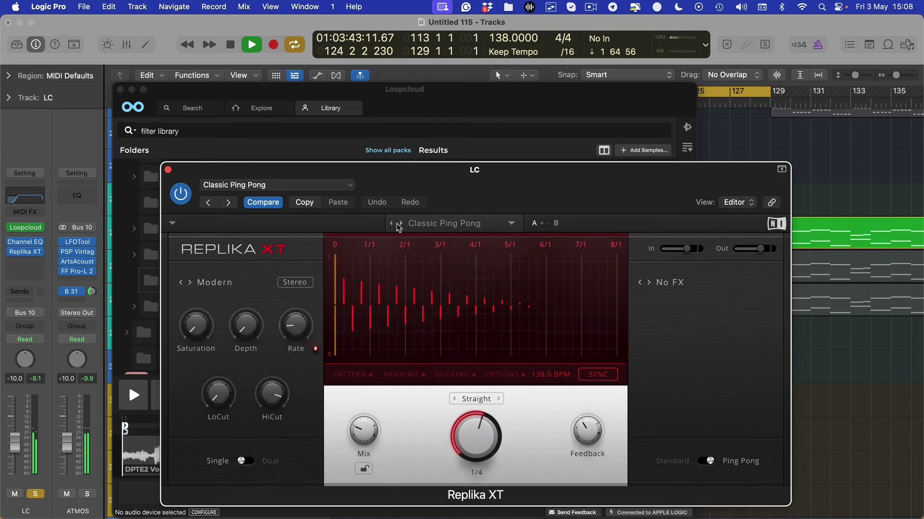
{"action": "left_click", "coordinate": [400, 224]}
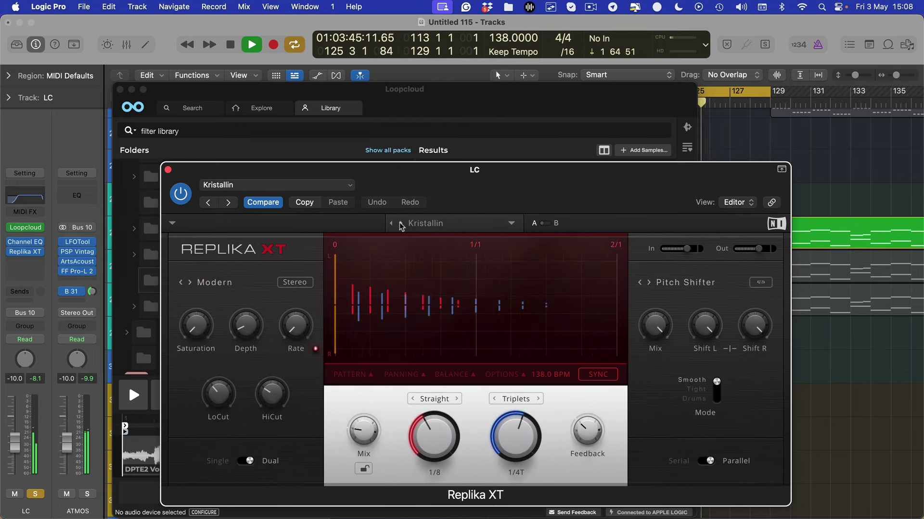
Lower the LC track's volume to -12.6 dB and enable a 2220 Hz high cut in its Channel EQ, moving the EQ window aside.
{"action": "left_click_drag", "start_coordinate": [15, 442], "coordinate": [15, 448]}
{"action": "left_click", "coordinate": [25, 242]}
{"action": "left_click", "coordinate": [814, 219]}
{"action": "left_click_drag", "start_coordinate": [813, 306], "coordinate": [671, 306]}
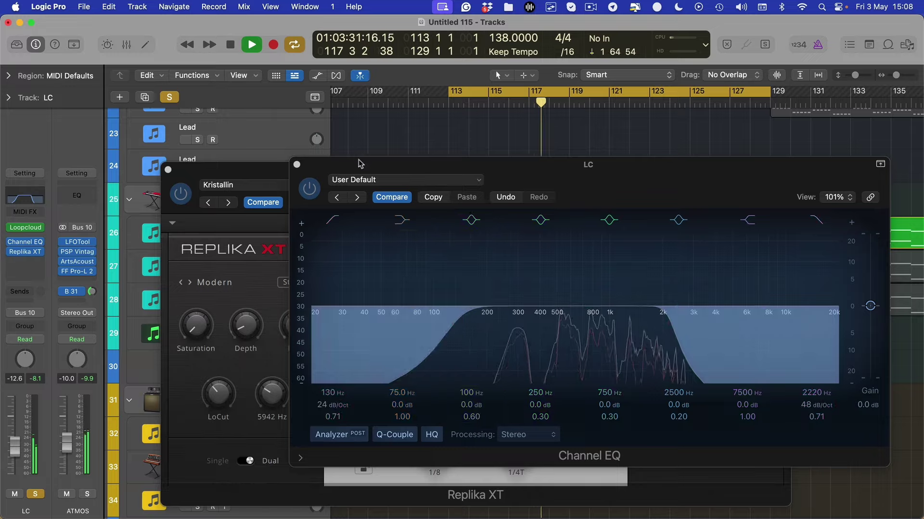
{"action": "left_click_drag", "start_coordinate": [357, 163], "coordinate": [344, 99]}
Switch to Loopcloud and audition DPTE2 Vocal Loops 056 and 089.
{"action": "key", "text": "ctrl+Up"}
{"action": "left_click", "coordinate": [244, 167]}
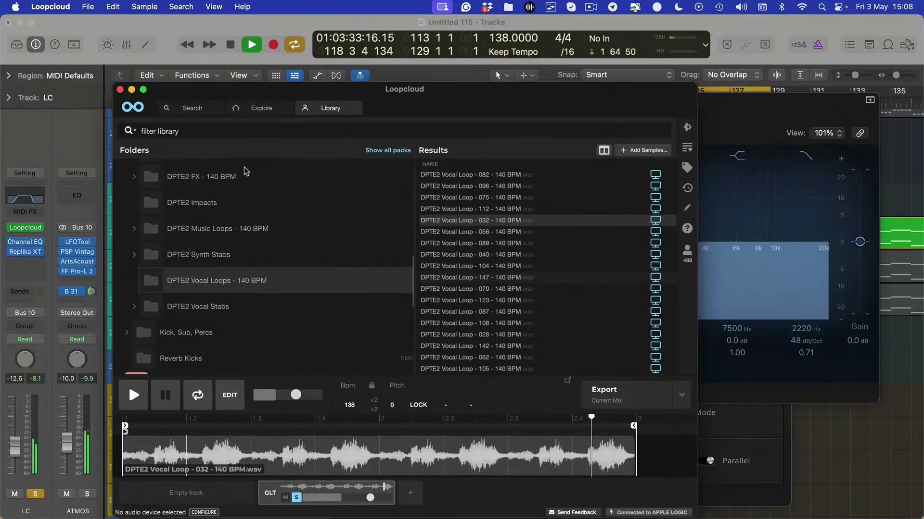
{"action": "key", "text": "Down"}
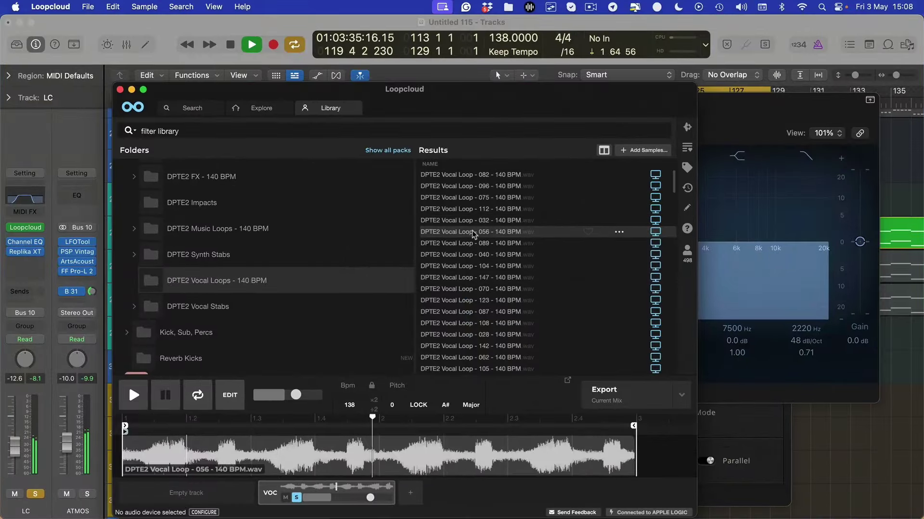
{"action": "key", "text": "Down"}
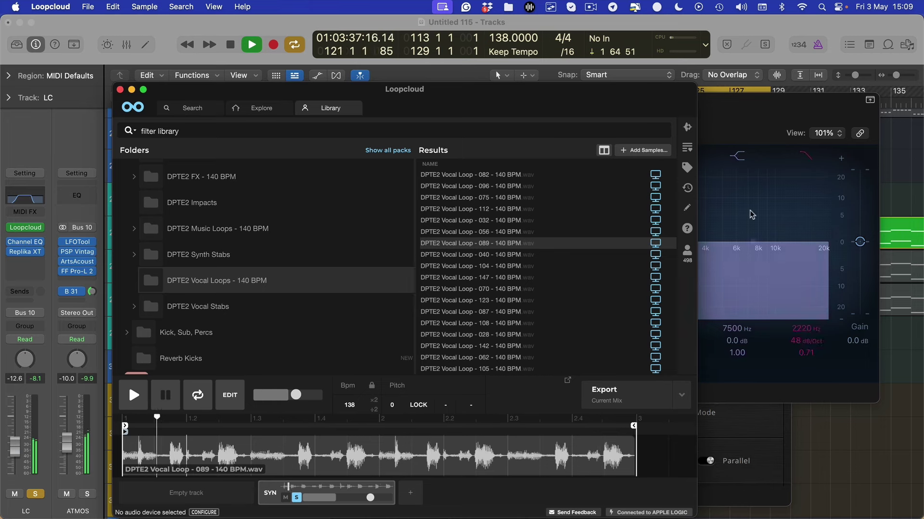
Return to Logic Pro, bypass the LC track's Channel EQ and set the cycle range to bars 113 to 121.
{"action": "left_click", "coordinate": [751, 212]}
{"action": "left_click", "coordinate": [299, 124]}
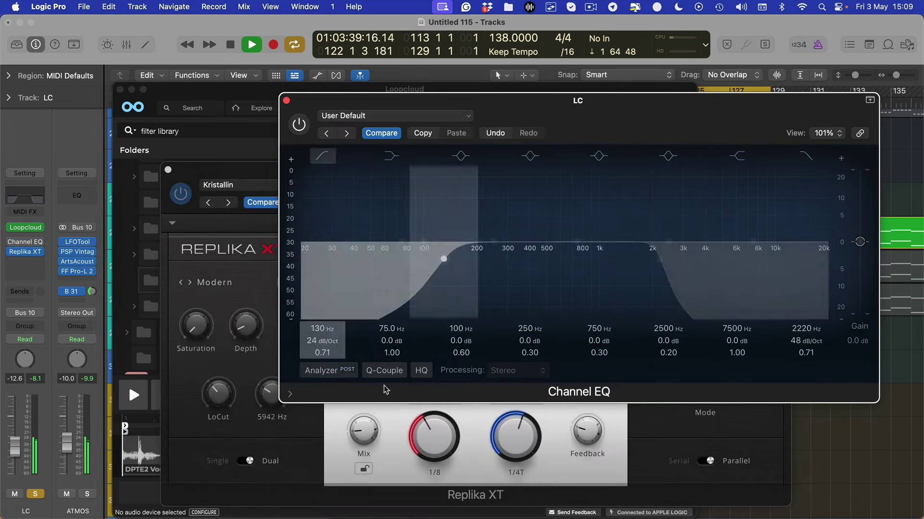
{"action": "left_click", "coordinate": [853, 494]}
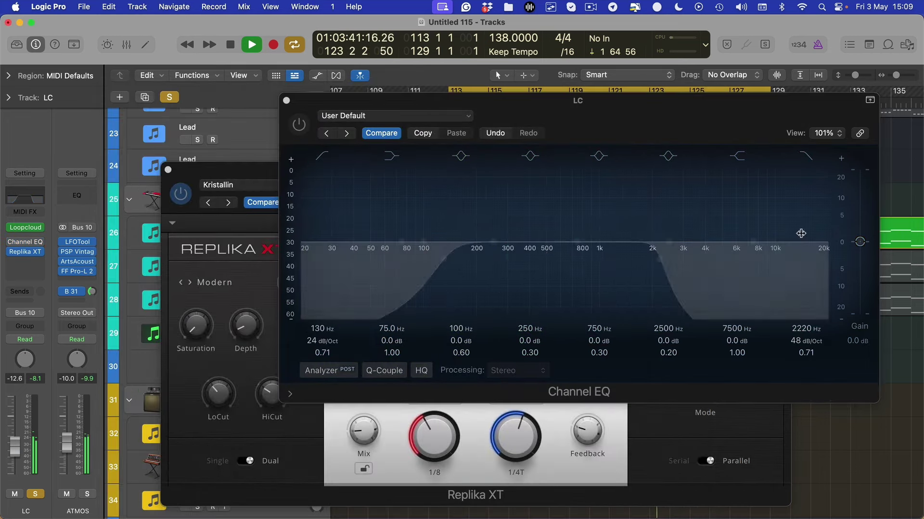
{"action": "left_click_drag", "start_coordinate": [451, 89], "coordinate": [609, 88]}
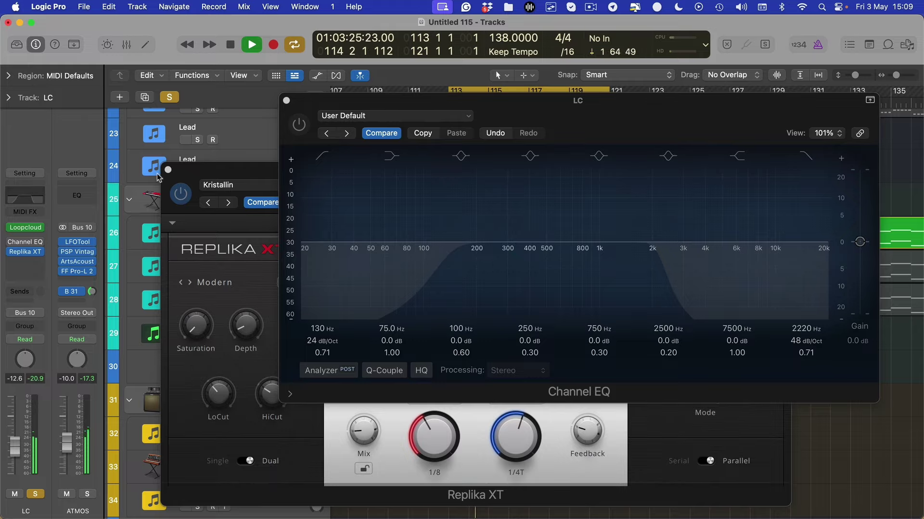
Bypass Replika XT on the LC track and audition DPTE2 Vocal Loops 040, 104, 070 and 123 in Loopcloud.
{"action": "left_click_drag", "start_coordinate": [216, 178], "coordinate": [216, 149]}
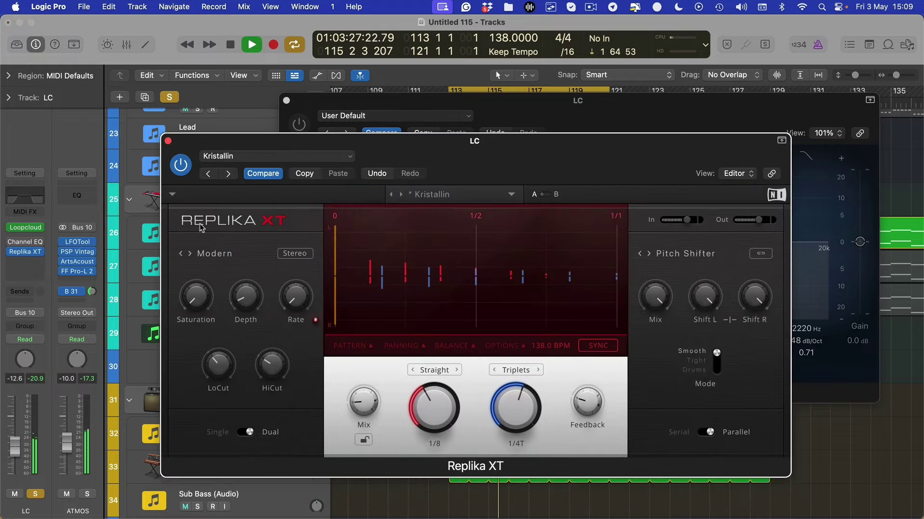
{"action": "left_click", "coordinate": [11, 252]}
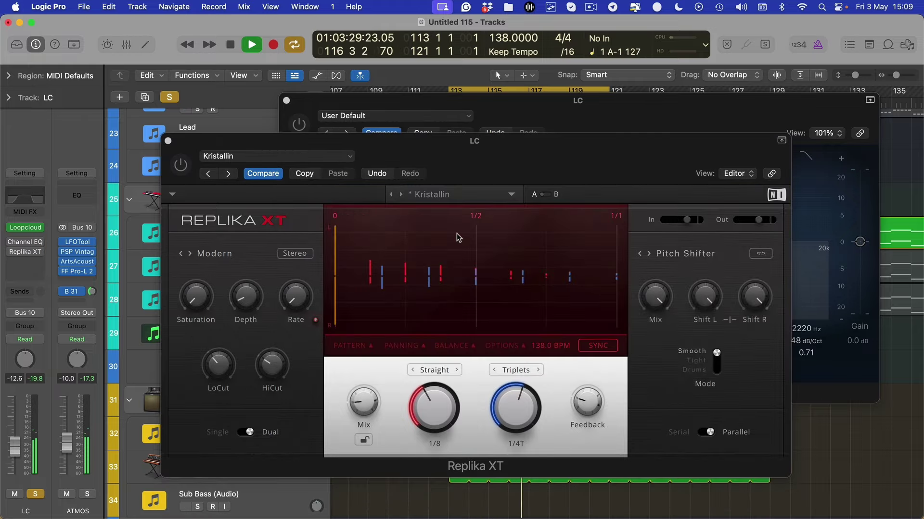
{"action": "key", "text": "ctrl+Up"}
{"action": "left_click", "coordinate": [270, 155]}
{"action": "left_click", "coordinate": [490, 256]}
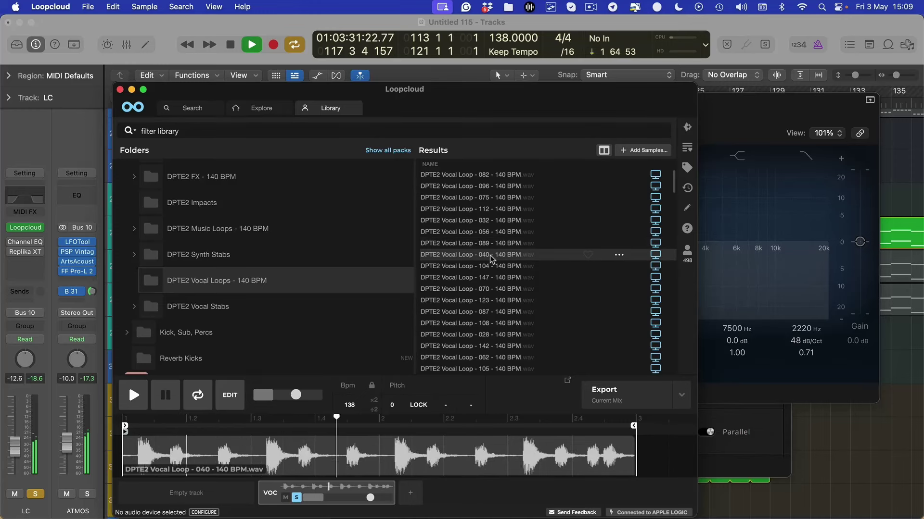
{"action": "key", "text": "Down"}
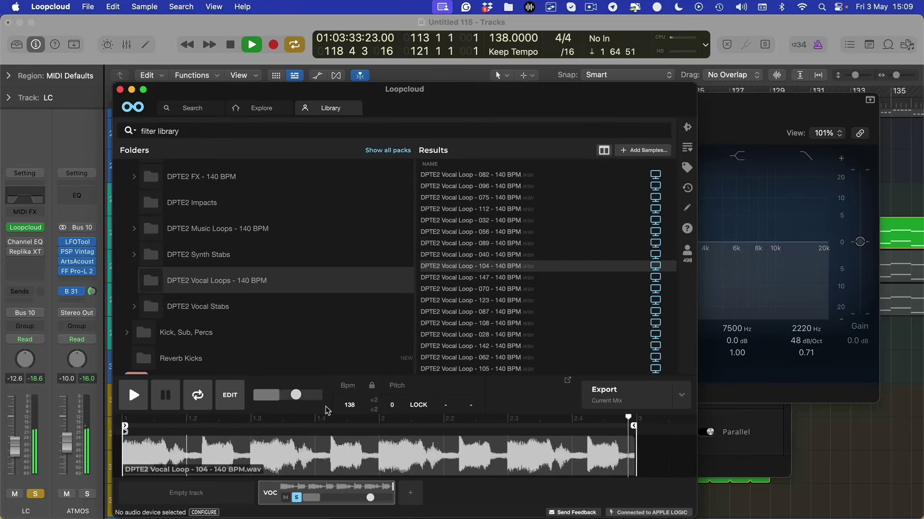
{"action": "left_click", "coordinate": [474, 284]}
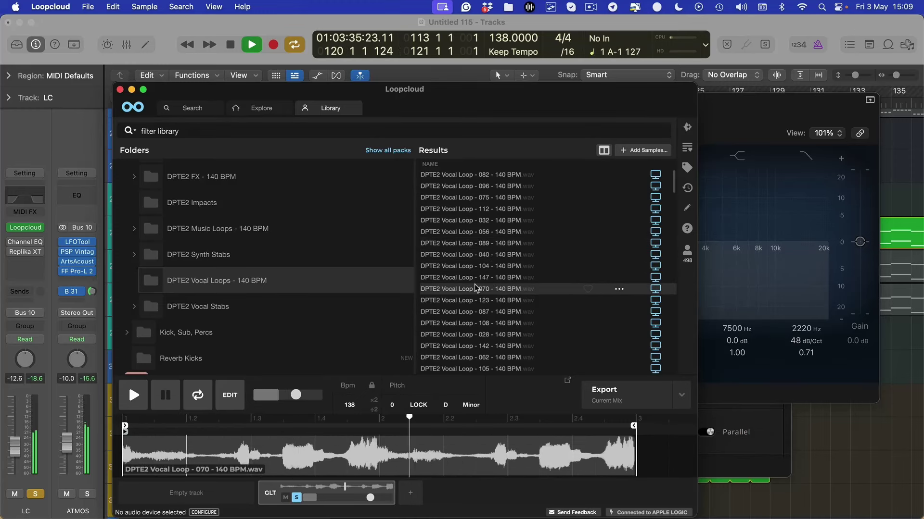
{"action": "key", "text": "Down"}
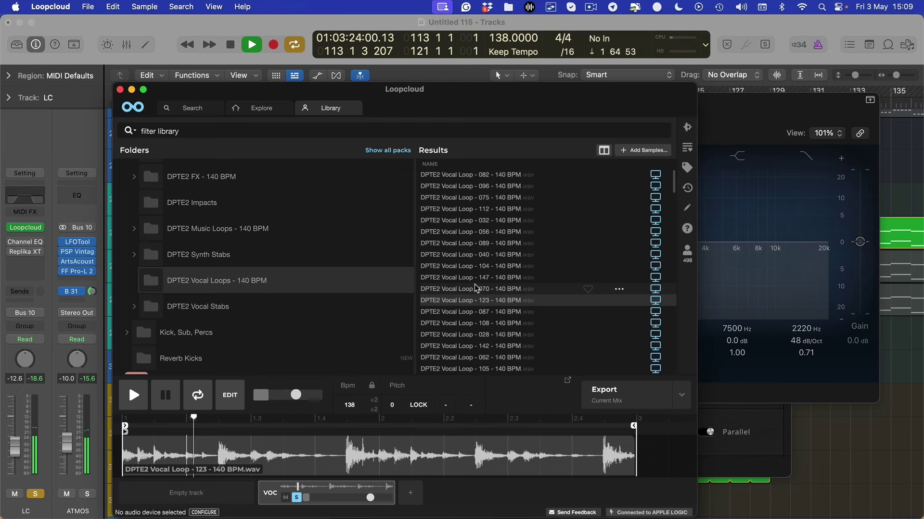
Raise Loopcloud's playback volume slightly and re-enable Replika XT on the LC track in Logic Pro.
{"action": "left_click_drag", "start_coordinate": [295, 394], "coordinate": [306, 396]}
{"action": "left_click", "coordinate": [7, 242]}
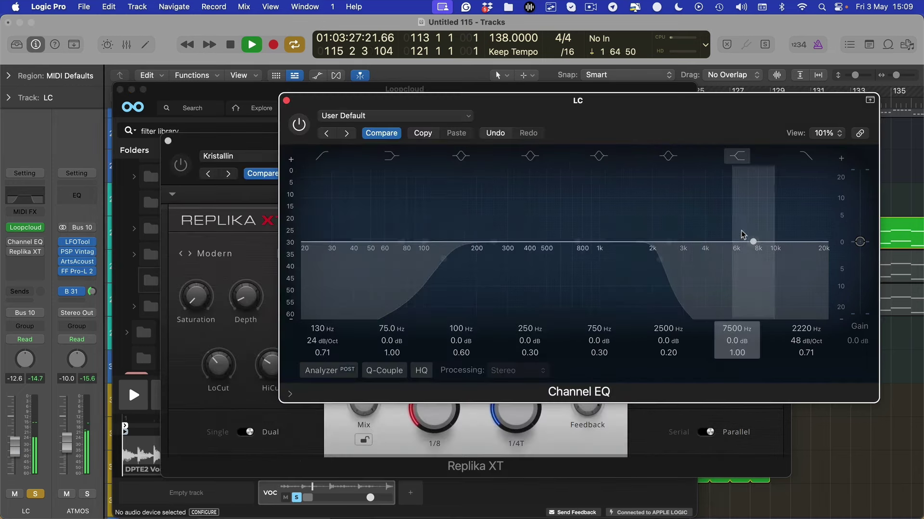
{"action": "left_click", "coordinate": [11, 252]}
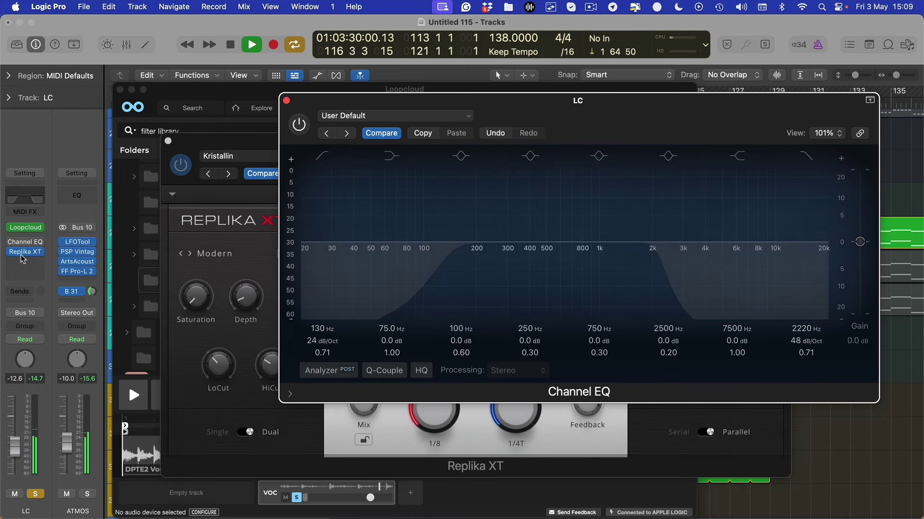
Open Replika XT on the LC track and load the Dubmatic Tape preset.
{"action": "left_click", "coordinate": [23, 258]}
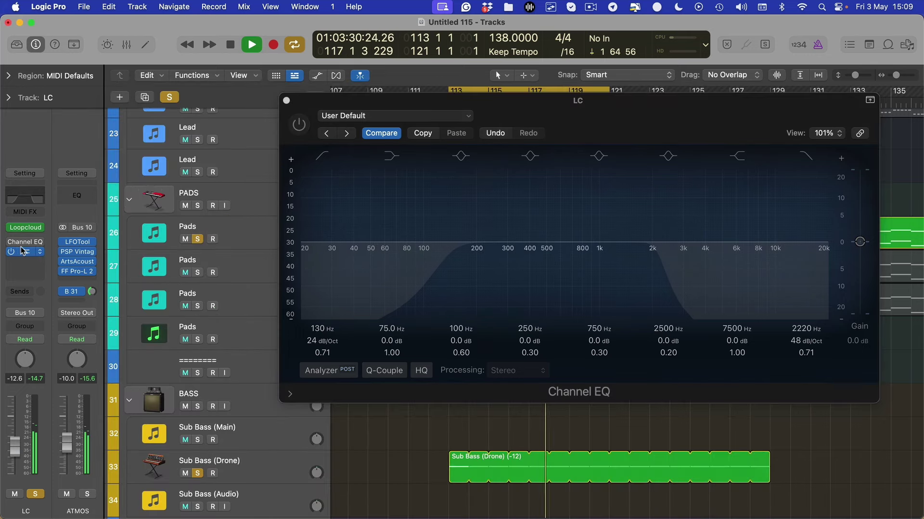
{"action": "left_click", "coordinate": [22, 251]}
{"action": "left_click", "coordinate": [357, 409]}
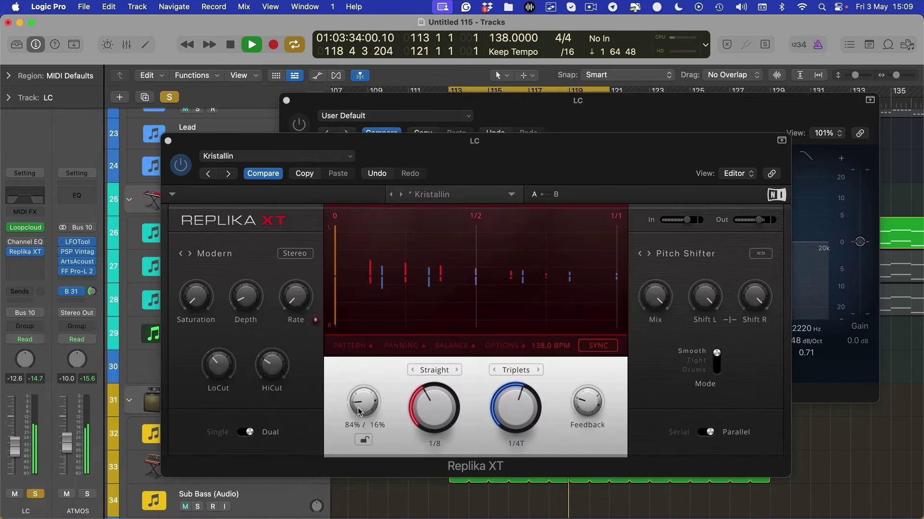
{"action": "left_click", "coordinate": [400, 195]}
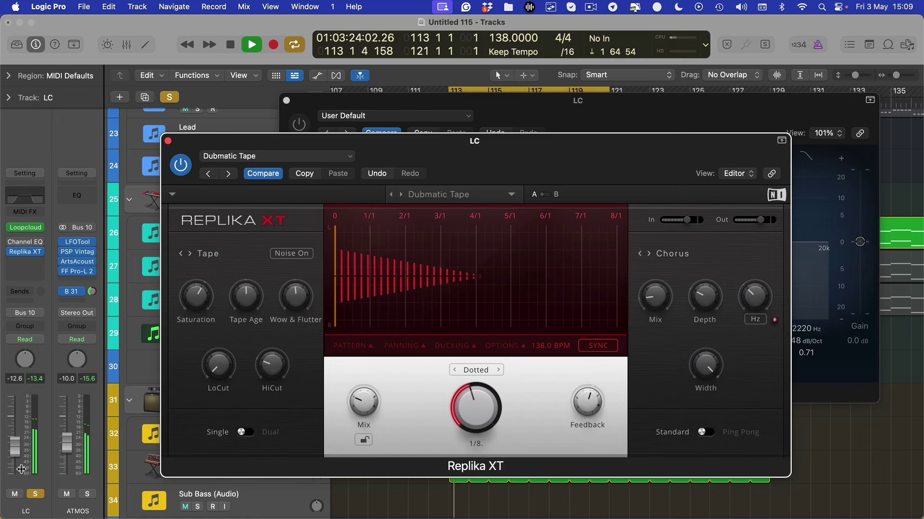
Set the LC track's volume to -11.6 dB and re-enable its Channel EQ.
{"action": "left_click", "coordinate": [23, 462]}
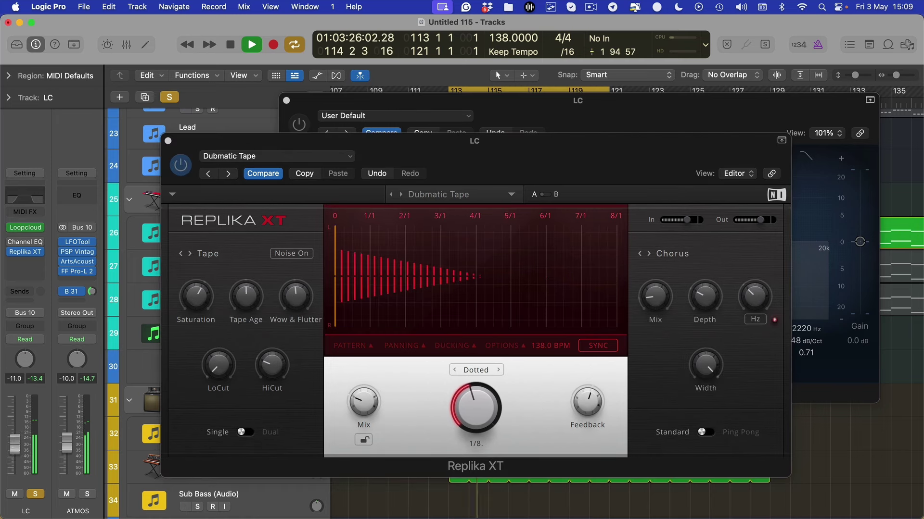
{"action": "left_click", "coordinate": [25, 242]}
{"action": "left_click", "coordinate": [25, 242]}
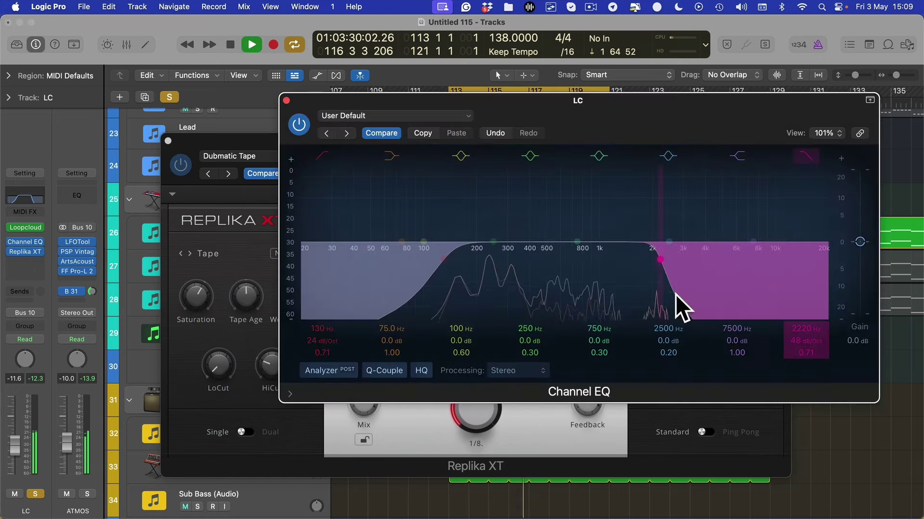
Hide the open plug-in windows and clear all track solos.
{"action": "key", "text": "v"}
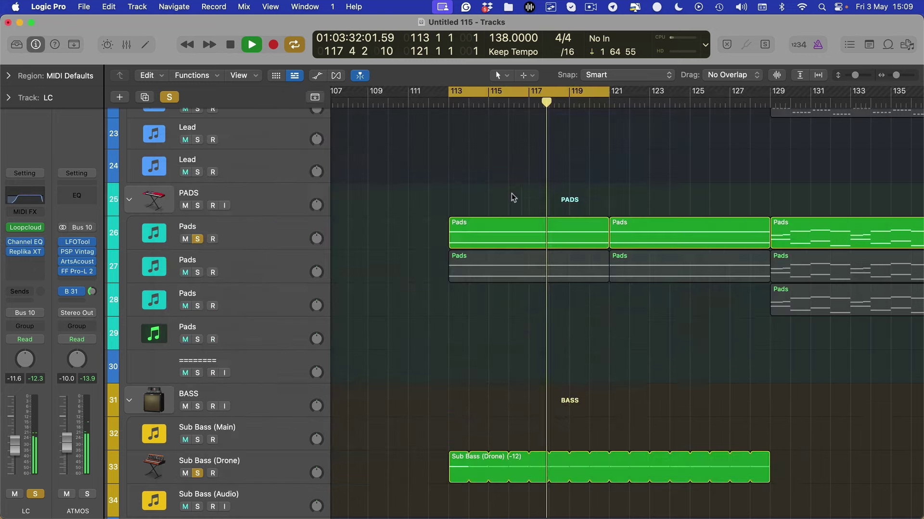
{"action": "scroll", "coordinate": [256, 291], "scroll_direction": "up", "scroll_amount": 5}
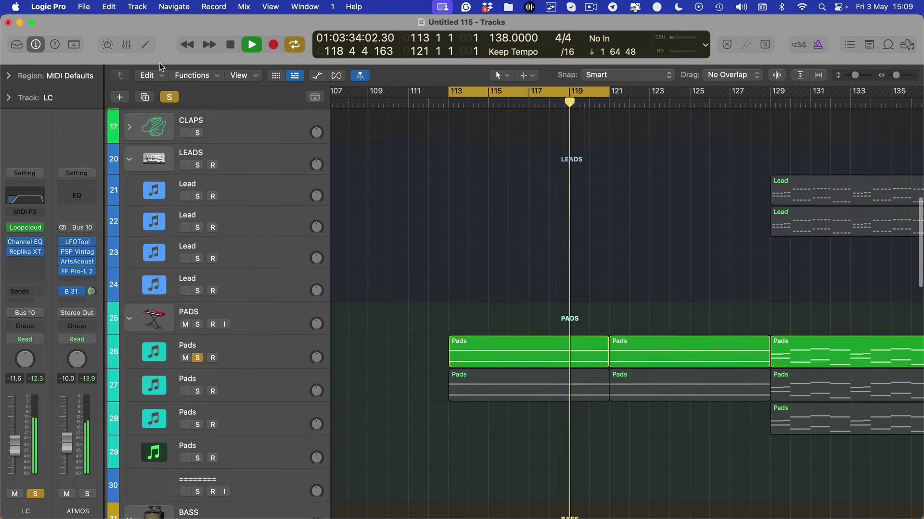
{"action": "left_click", "coordinate": [170, 97]}
Export DPTE2 Vocal Loop 123 from Loopcloud onto the Atmos (LC) track at bar 113.
{"action": "scroll", "coordinate": [396, 252], "scroll_direction": "down", "scroll_amount": 14}
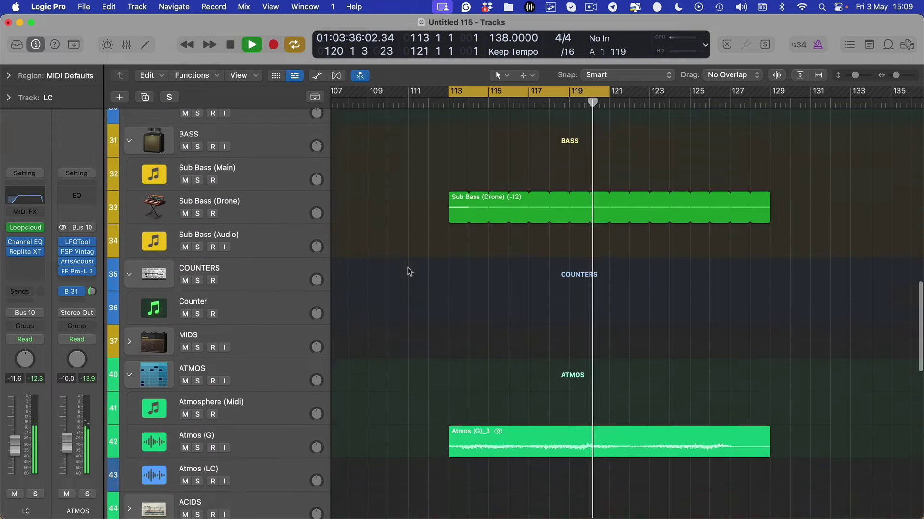
{"action": "scroll", "coordinate": [411, 289], "scroll_direction": "down", "scroll_amount": 5}
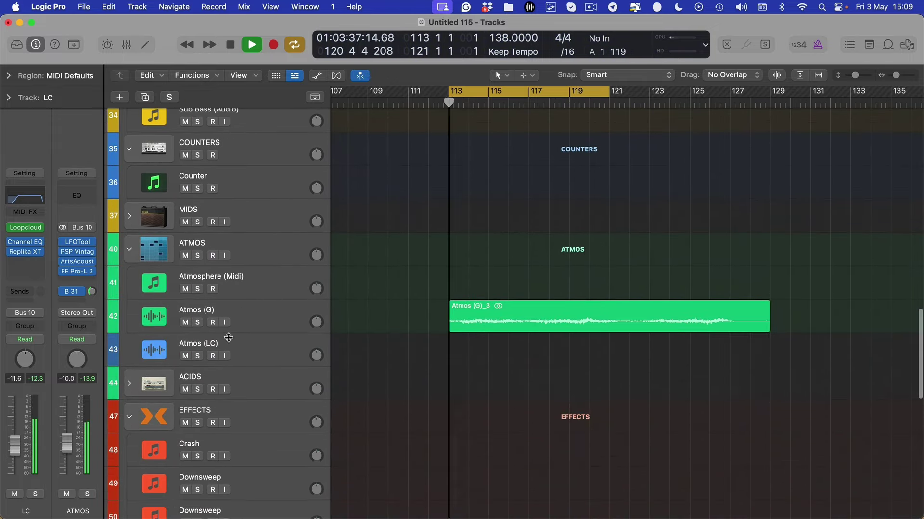
{"action": "left_click", "coordinate": [255, 346]}
{"action": "key", "text": "ctrl+Up"}
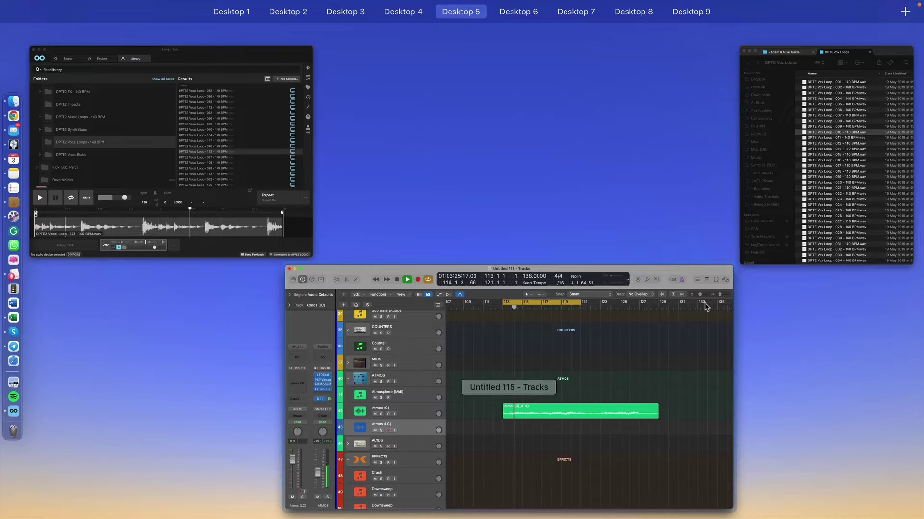
{"action": "left_click", "coordinate": [283, 171]}
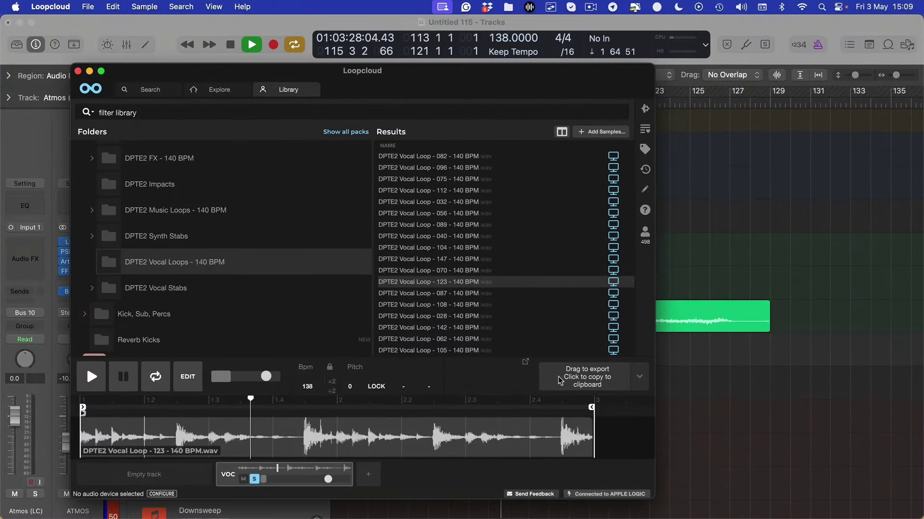
{"action": "left_click_drag", "start_coordinate": [584, 380], "coordinate": [471, 354]}
Repeat the vocal loop region seven times to fill Atmos (LC) from bar 113 to 129, and start playback.
{"action": "key", "text": "super+r"}
{"action": "key", "text": "super+r"}
{"action": "key", "text": "super+r"}
{"action": "key", "text": "super+r"}
{"action": "key", "text": "super+r"}
{"action": "key", "text": "super+r"}
{"action": "key", "text": "super+r"}
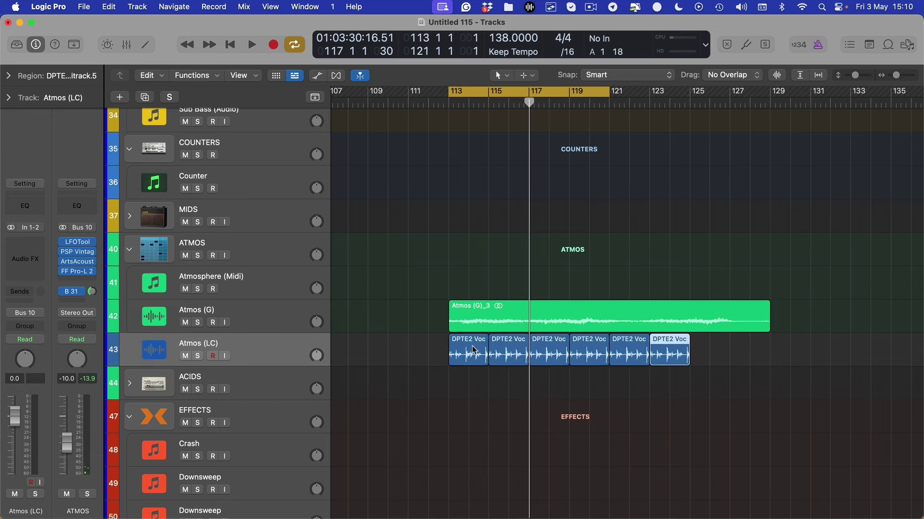
{"action": "key", "text": "space"}
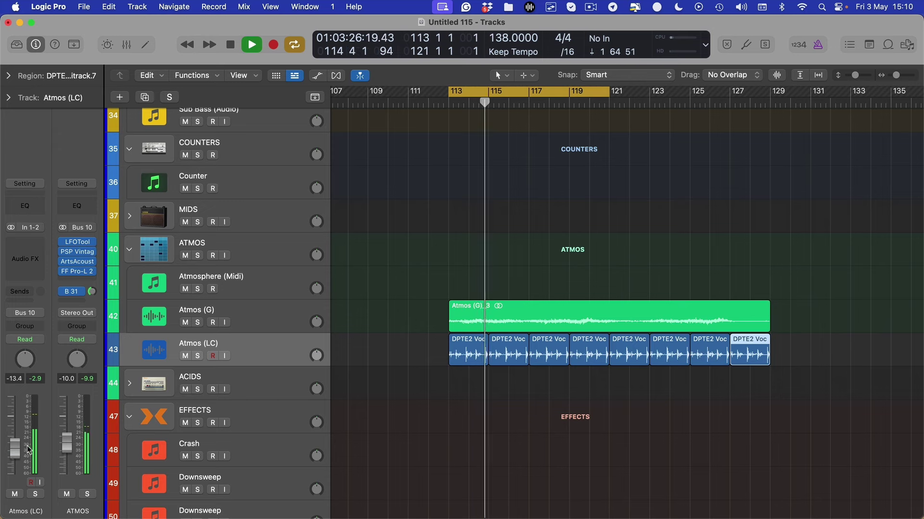
Copy the LC track's channel strip setting and mute the LC track.
{"action": "scroll", "coordinate": [256, 373], "scroll_direction": "down", "scroll_amount": 10}
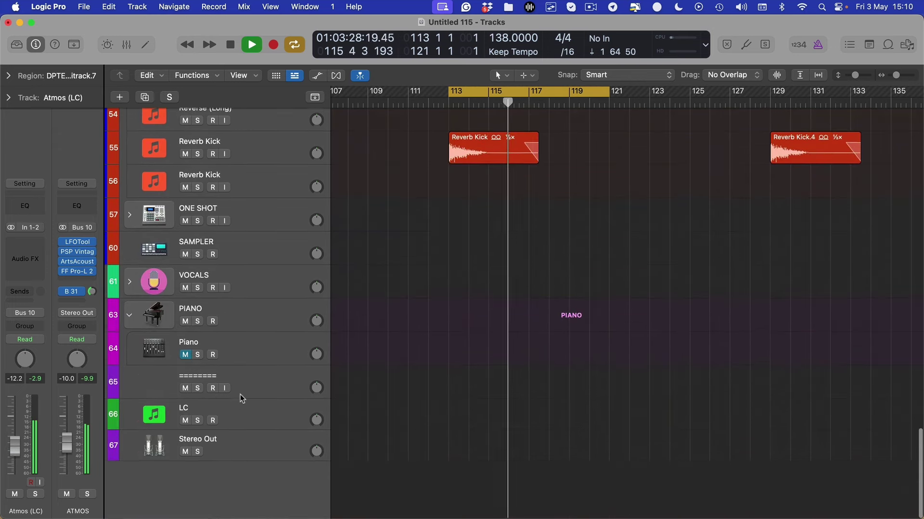
{"action": "left_click", "coordinate": [274, 422]}
{"action": "left_click", "coordinate": [29, 176]}
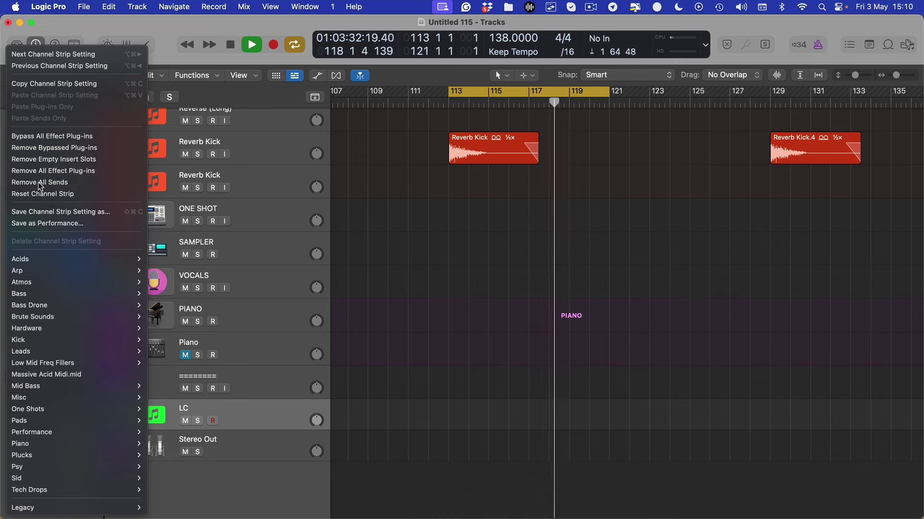
{"action": "left_click", "coordinate": [53, 84]}
{"action": "left_click", "coordinate": [183, 421]}
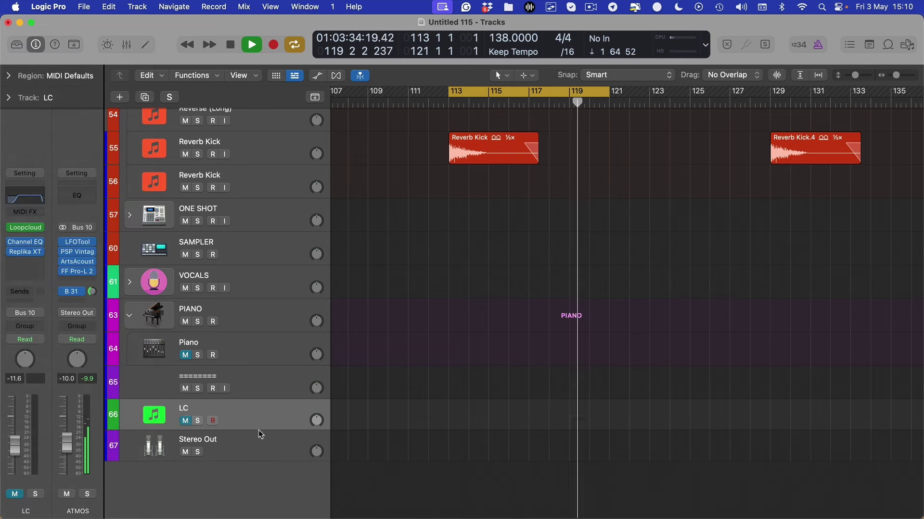
Paste the copied channel strip setting onto the Atmos (LC) track.
{"action": "scroll", "coordinate": [261, 433], "scroll_direction": "up", "scroll_amount": 12}
{"action": "left_click", "coordinate": [301, 387]}
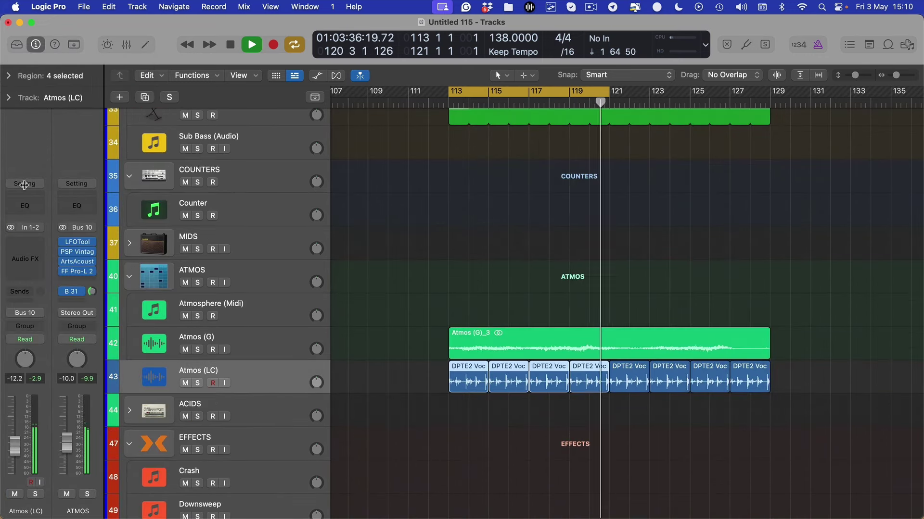
{"action": "left_click", "coordinate": [24, 184]}
{"action": "left_click", "coordinate": [50, 235]}
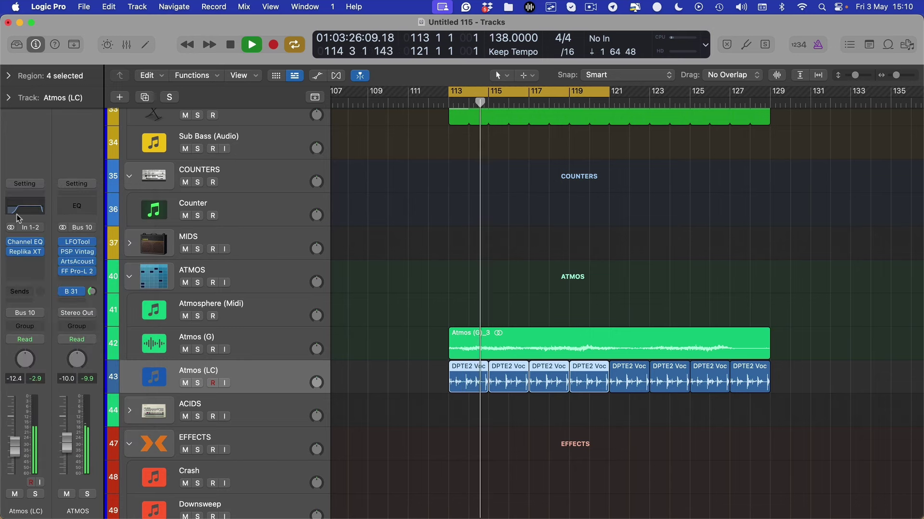
Open Replika XT on Atmos (LC), raise the track's volume to -9.8 dB and solo it.
{"action": "left_click", "coordinate": [25, 251]}
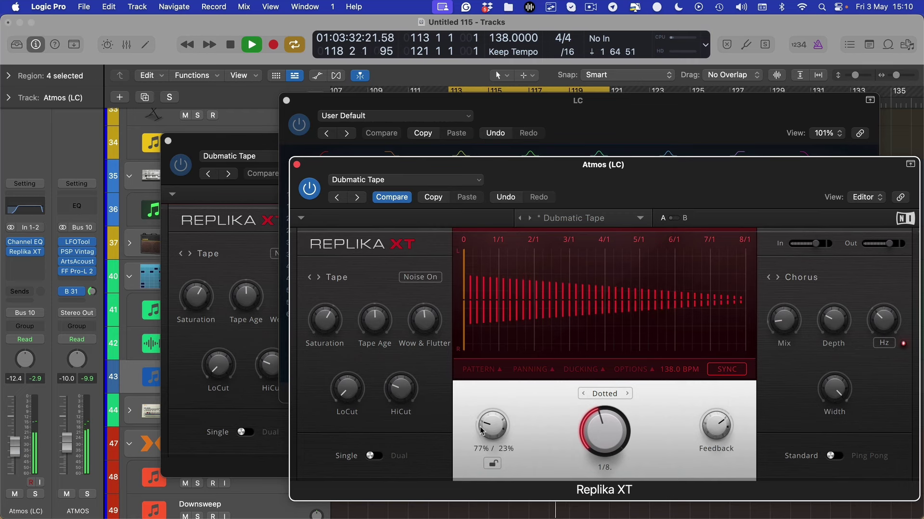
{"action": "left_click_drag", "start_coordinate": [15, 454], "coordinate": [15, 448]}
{"action": "key", "text": "s"}
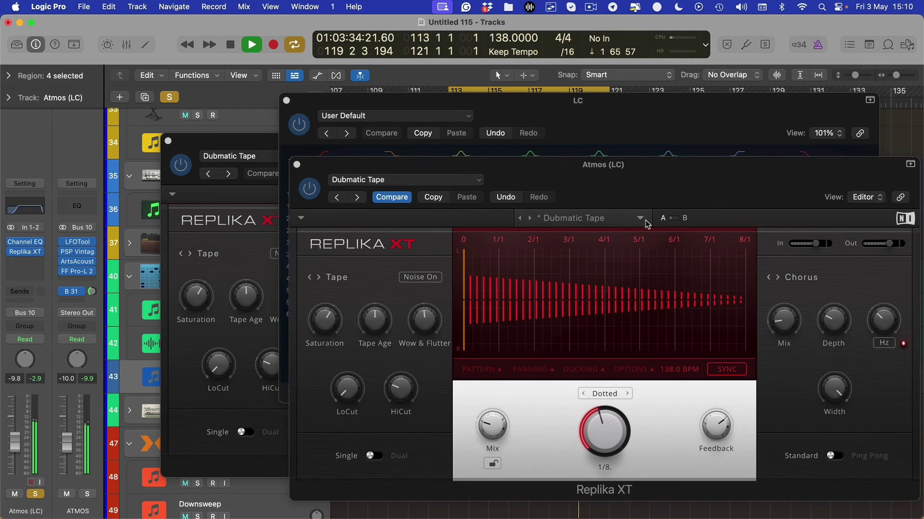
Load the U-Vibe-Ish preset in Replika XT, raise its feedback and set the delay time to 1/16.
{"action": "left_click", "coordinate": [529, 219]}
{"action": "left_click", "coordinate": [530, 219]}
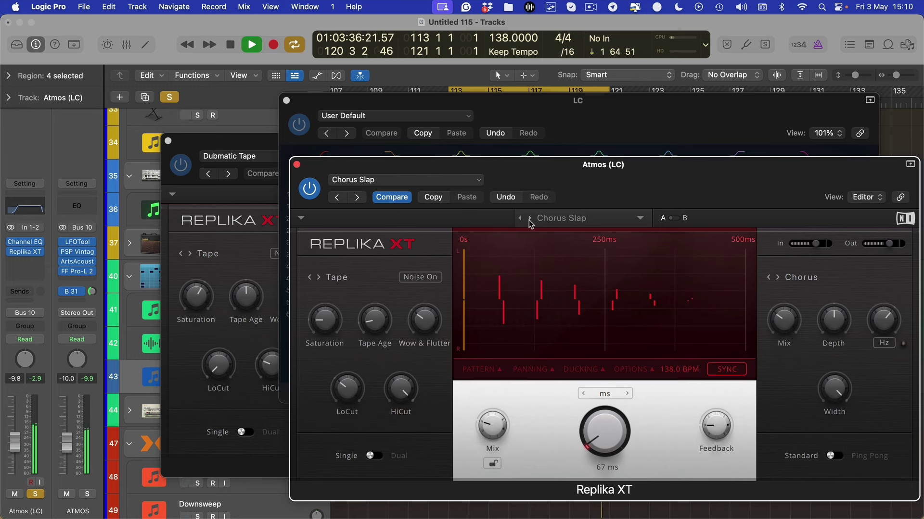
{"action": "left_click", "coordinate": [530, 218]}
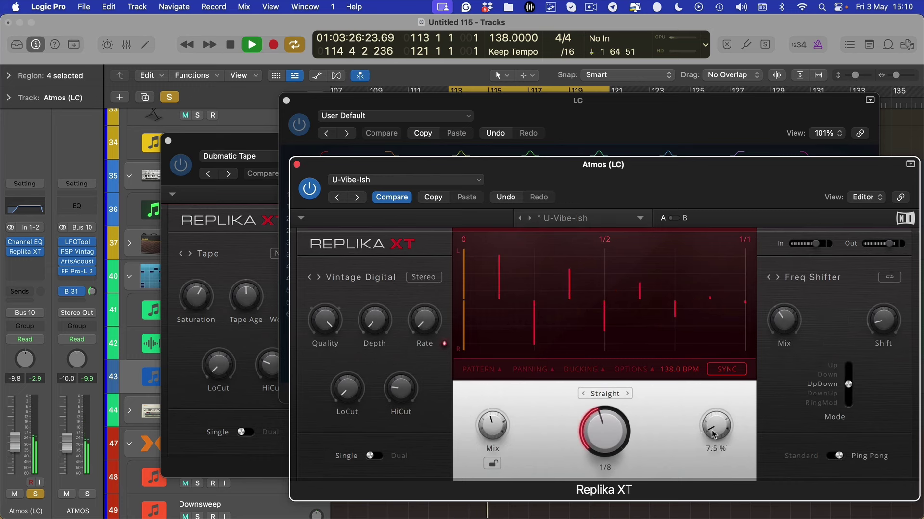
{"action": "left_click_drag", "start_coordinate": [713, 436], "coordinate": [722, 268]}
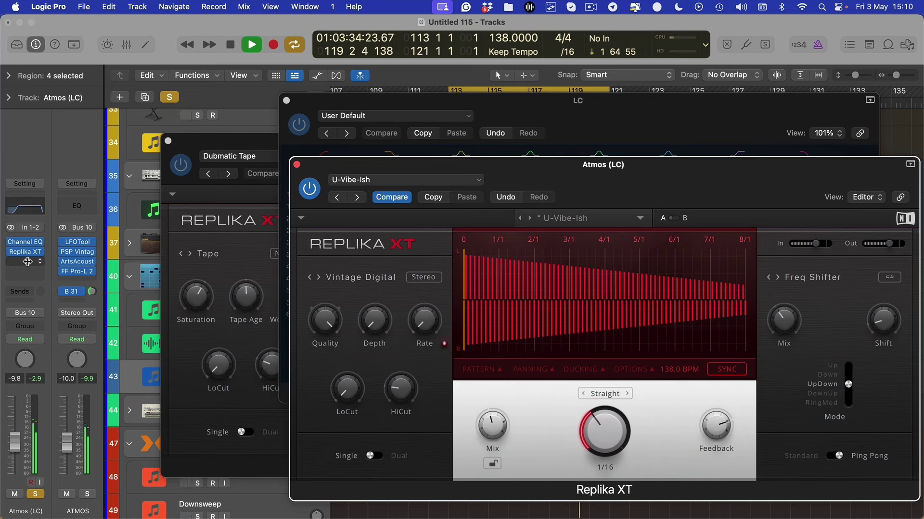
Insert Tape Delay ahead of Channel EQ on Atmos (LC) and raise the EQ's low cut to 202 Hz.
{"action": "left_click", "coordinate": [30, 246]}
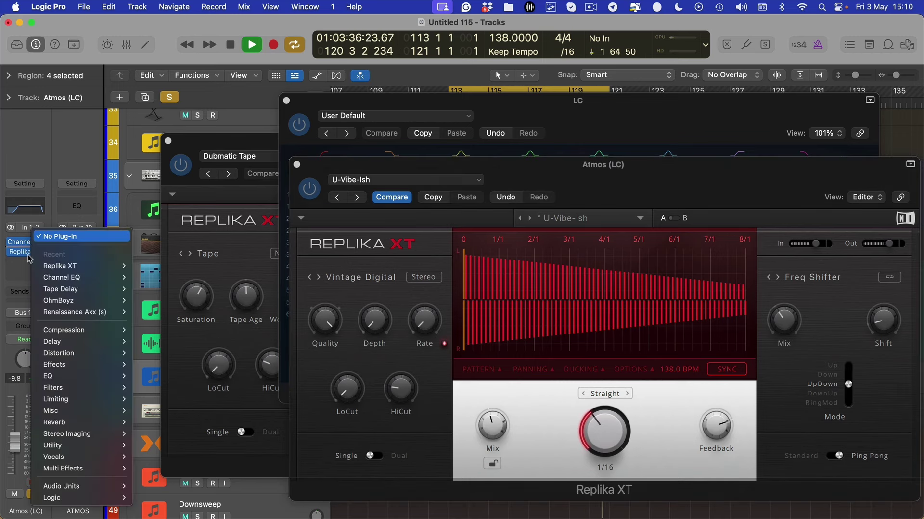
{"action": "left_click", "coordinate": [67, 289]}
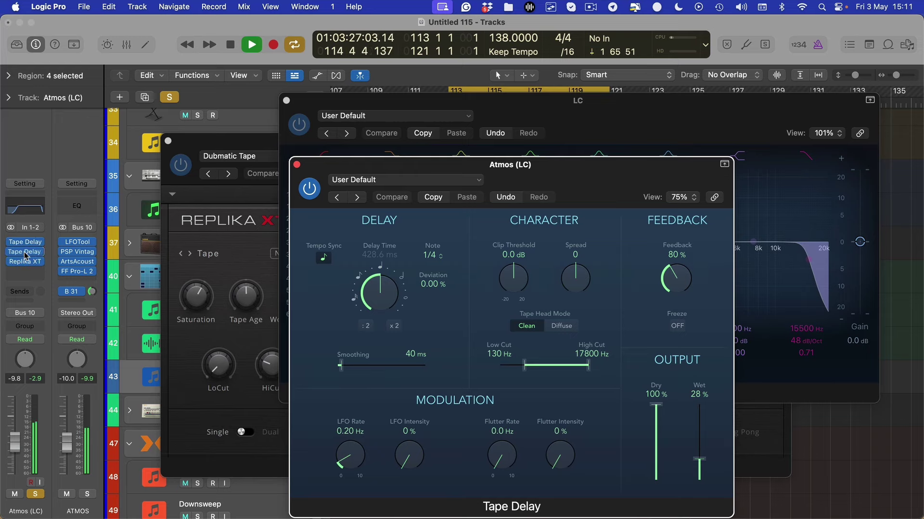
{"action": "left_click", "coordinate": [26, 252]}
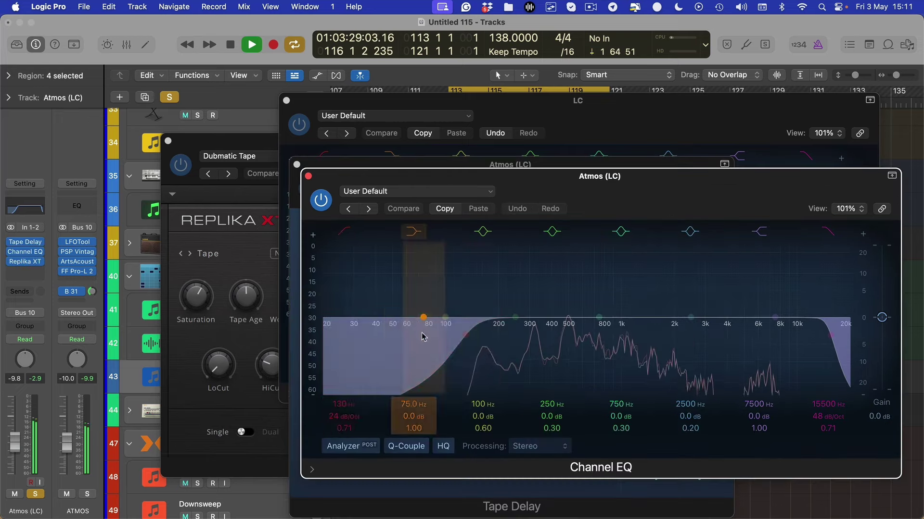
{"action": "left_click_drag", "start_coordinate": [436, 338], "coordinate": [493, 340]}
{"action": "key", "text": "v"}
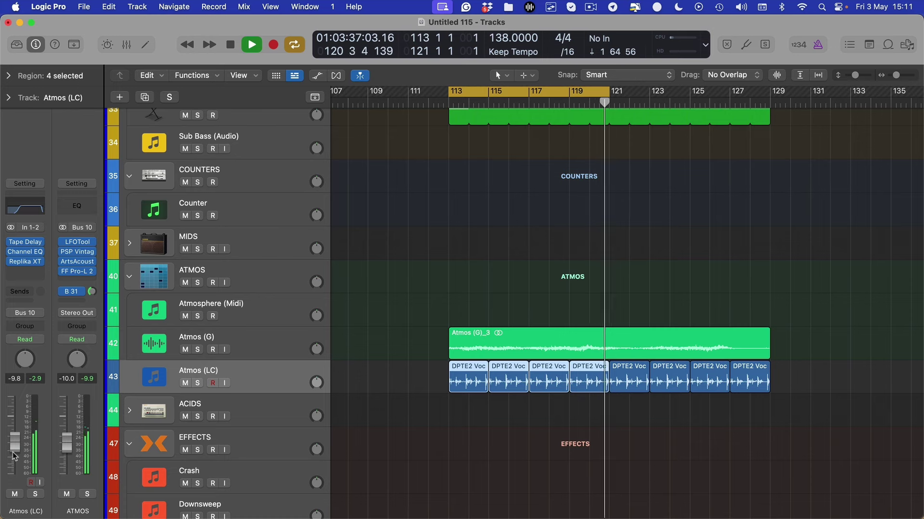
Raise Atmos (LC) to -7.2 dB and automate its EQ high cut falling from 15500 Hz at bar 121 to 1030 Hz at bar 129.
{"action": "mouse_move", "coordinate": [15, 445]}
{"action": "left_mouse_down"}
{"action": "mouse_move", "coordinate": [16, 425]}
{"action": "mouse_move", "coordinate": [18, 448]}
{"action": "left_mouse_up"}
{"action": "left_click", "coordinate": [24, 202]}
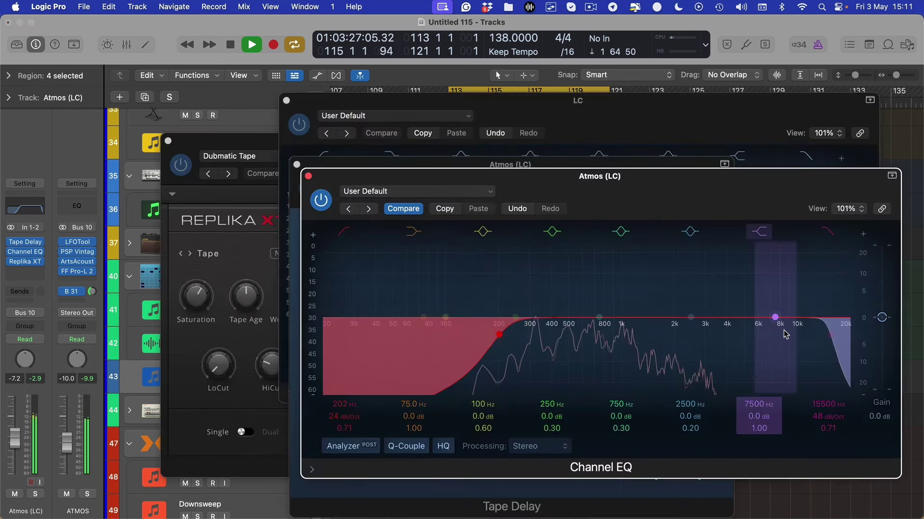
{"action": "left_click", "coordinate": [817, 402]}
{"action": "key", "text": "a"}
{"action": "key", "text": "v"}
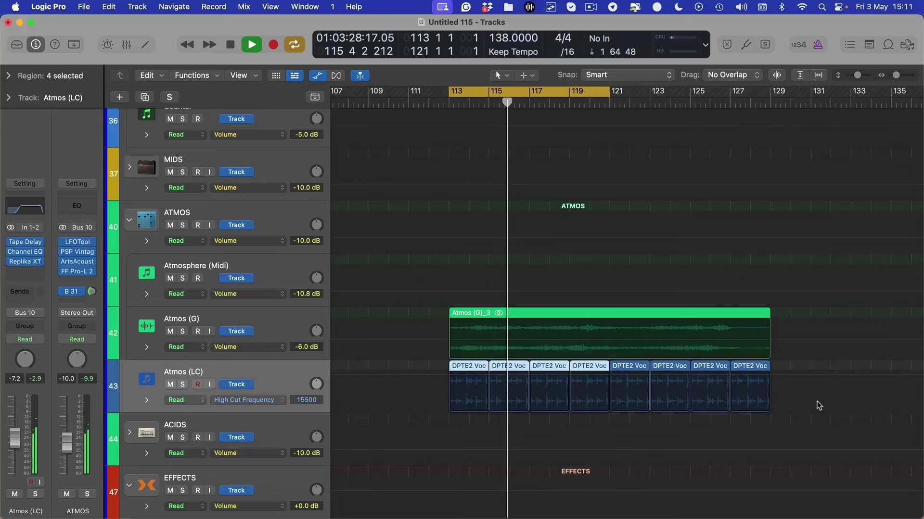
{"action": "left_click", "coordinate": [610, 375]}
{"action": "left_click", "coordinate": [771, 376]}
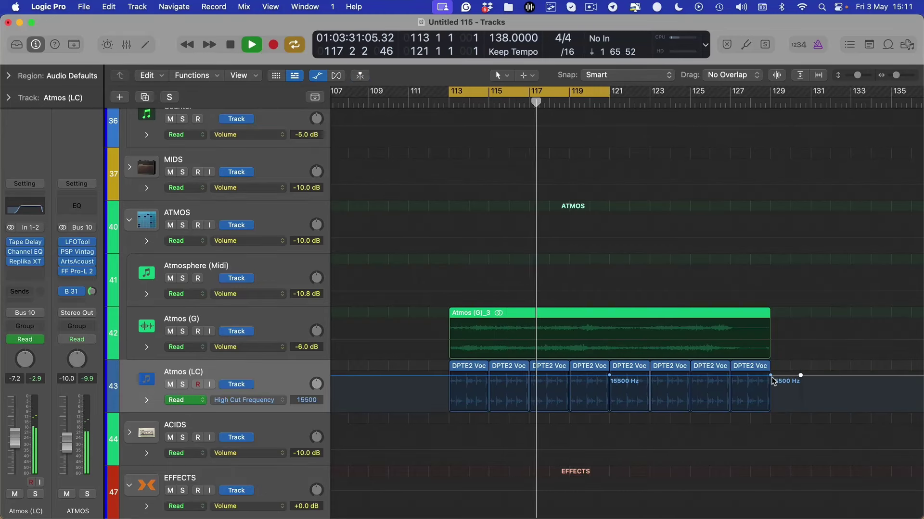
{"action": "left_click_drag", "start_coordinate": [771, 376], "coordinate": [770, 391]}
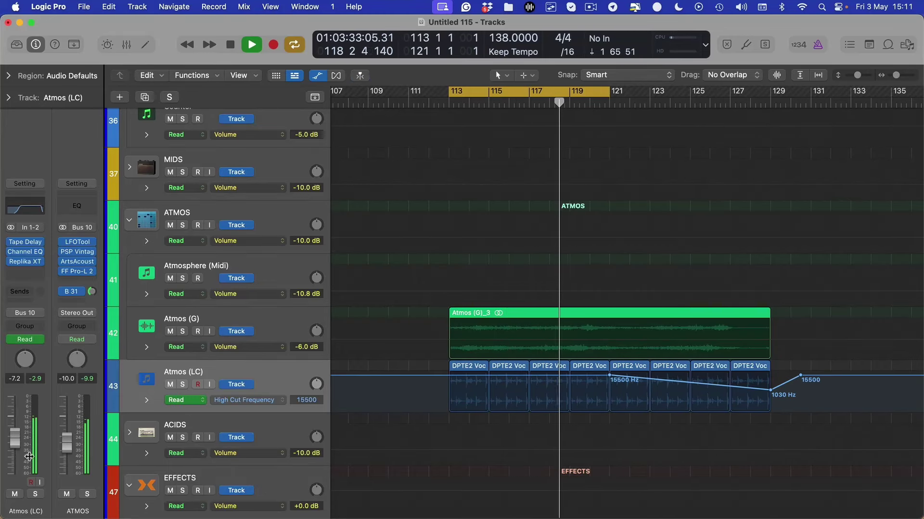
Set the Atmos (LC) volume to -8.0 dB, hide automation, and solo Atmos (G) and Atmos (LC).
{"action": "left_click_drag", "start_coordinate": [15, 438], "coordinate": [15, 439]}
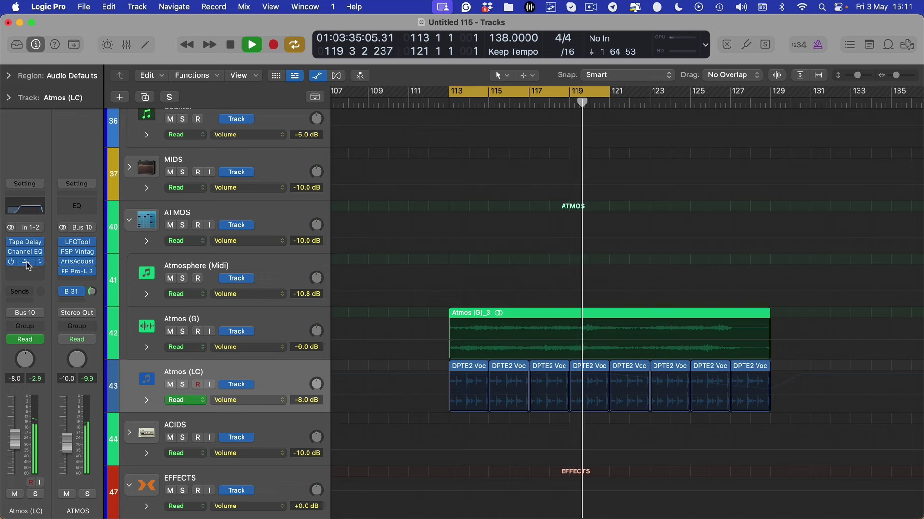
{"action": "key", "text": "a"}
{"action": "scroll", "coordinate": [599, 256], "scroll_direction": "up", "scroll_amount": 1}
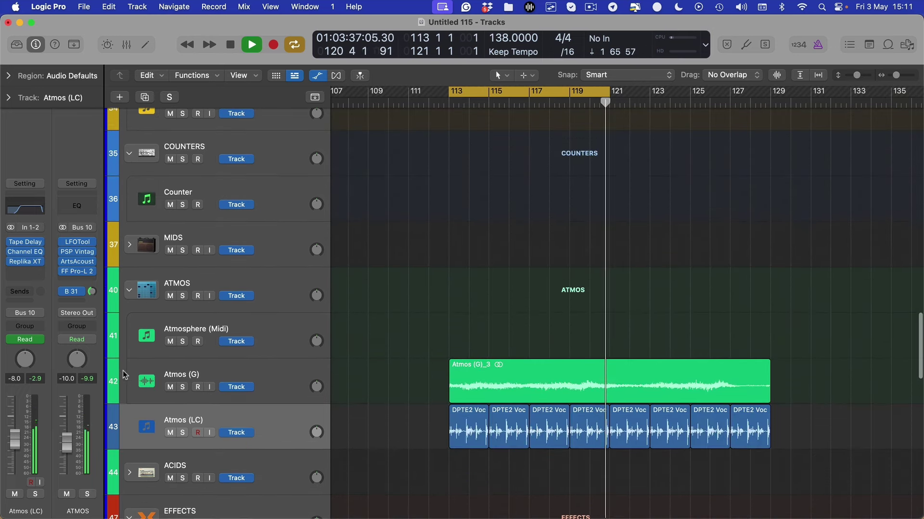
{"action": "left_click", "coordinate": [182, 387]}
{"action": "left_click", "coordinate": [184, 433]}
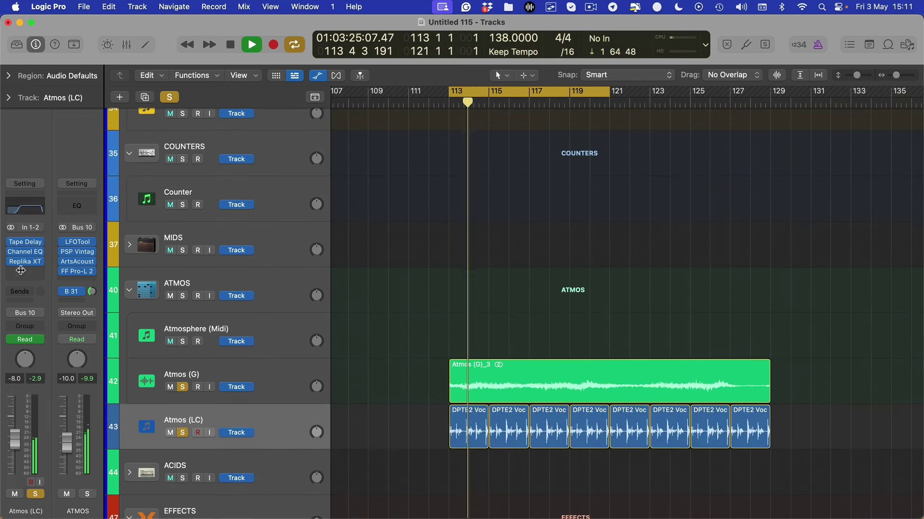
Insert Wider at 125% before Replika XT on Atmos (LC) and lower the track's volume to -10.8 dB.
{"action": "left_click", "coordinate": [24, 271]}
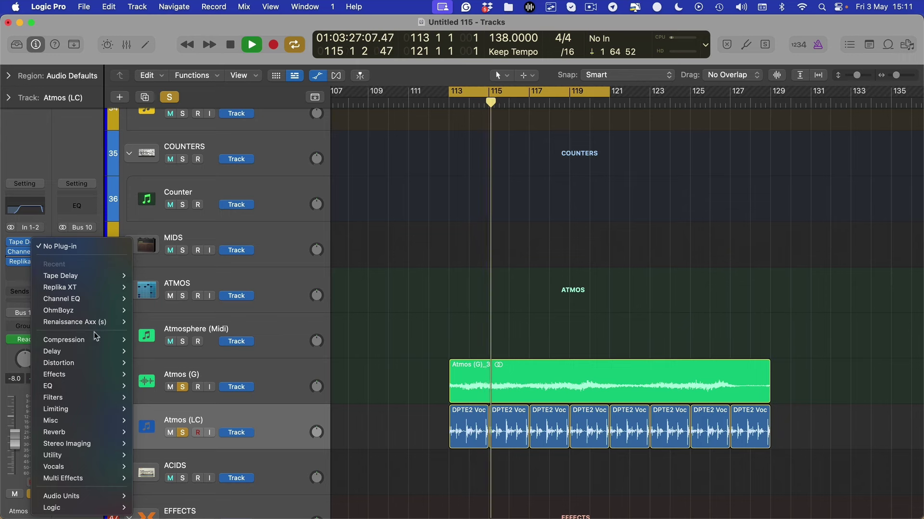
{"action": "mouse_move", "coordinate": [116, 443]}
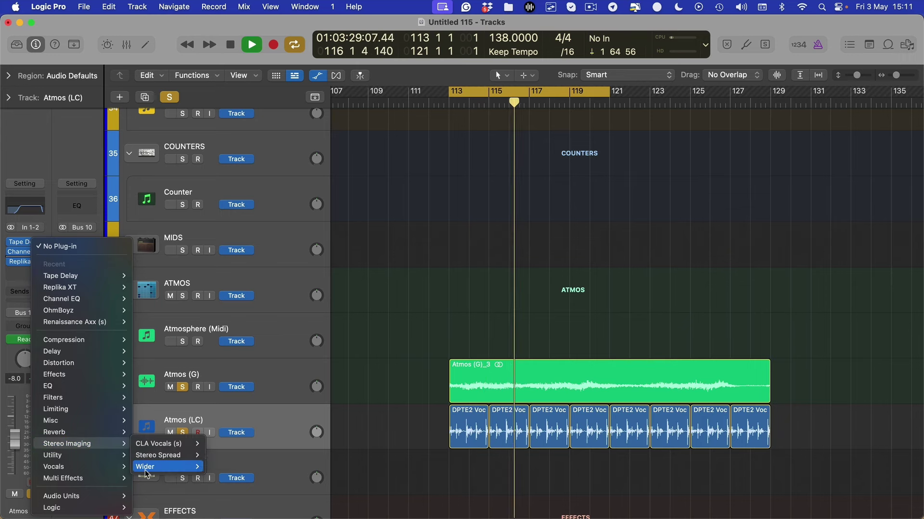
{"action": "left_click", "coordinate": [219, 467]}
{"action": "left_click_drag", "start_coordinate": [503, 308], "coordinate": [492, 238]}
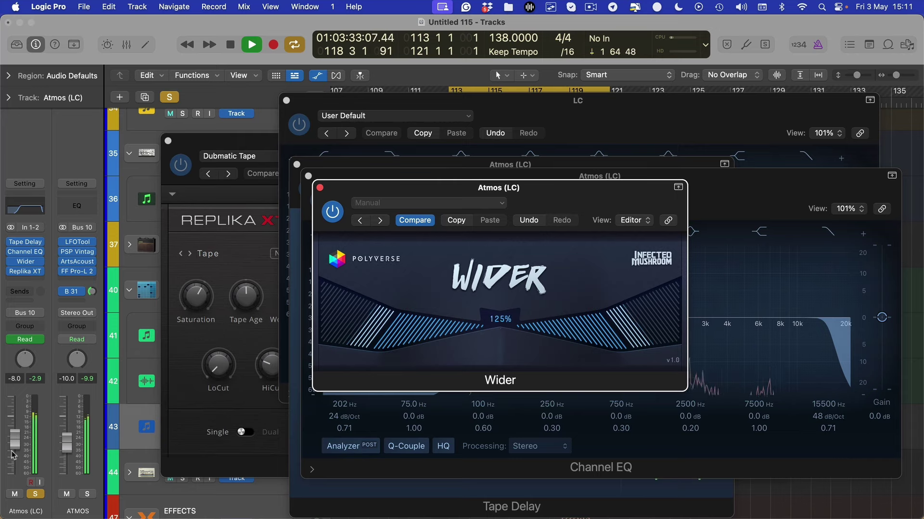
{"action": "left_click", "coordinate": [12, 453]}
{"action": "key", "text": "v"}
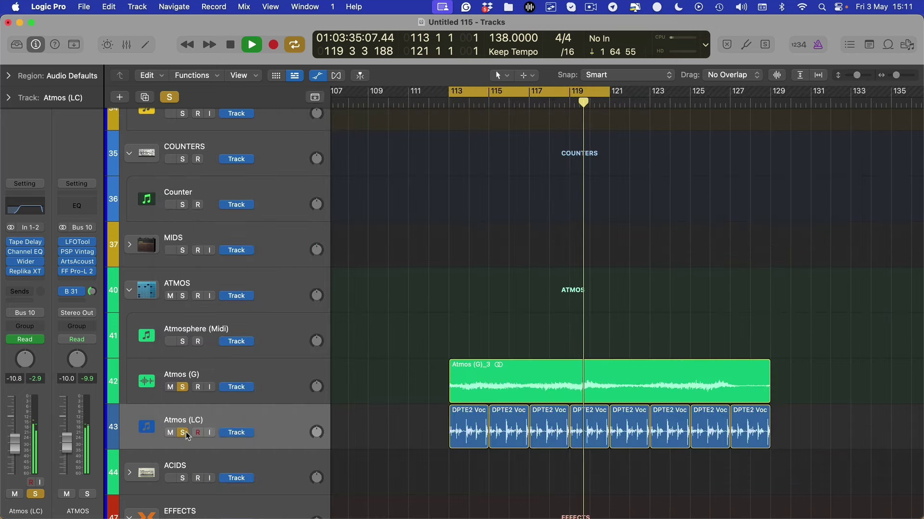
Clear the solos on Atmos (LC) and Atmos (G).
{"action": "left_click", "coordinate": [184, 432]}
{"action": "left_click", "coordinate": [183, 388]}
{"action": "key", "text": "super+Up"}
{"action": "key", "text": "super+Up"}
{"action": "key", "text": "super+Up"}
{"action": "key", "text": "super+Up"}
{"action": "key", "text": "super+Up"}
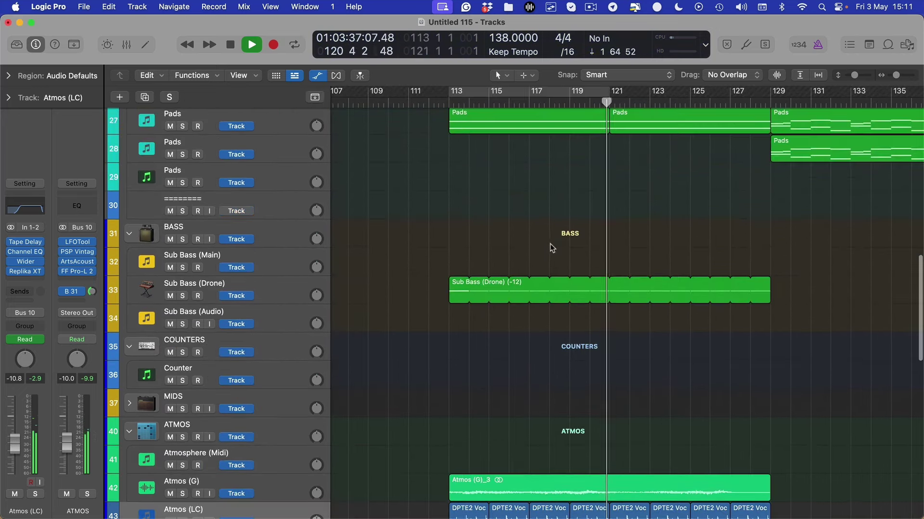
{"action": "key", "text": "super+Down"}
{"action": "key", "text": "super+Down"}
{"action": "key", "text": "super+Down"}
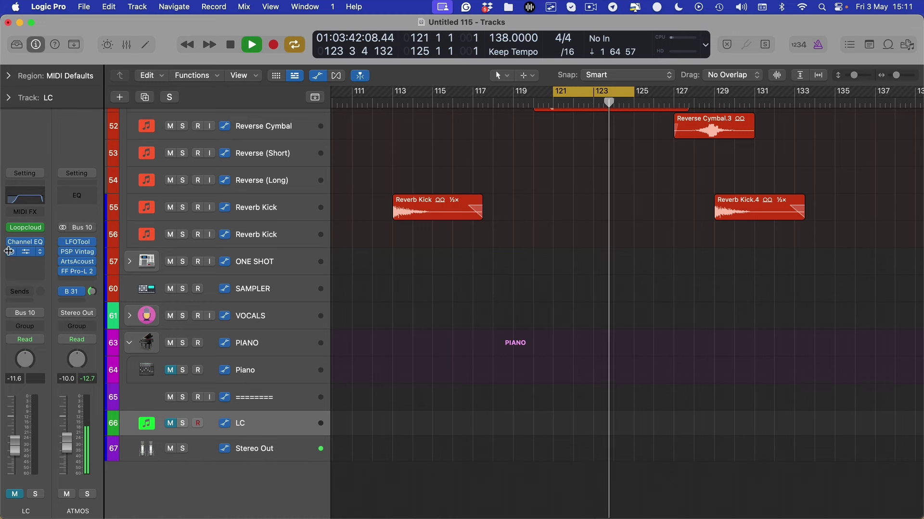
Replace Replika XT with Stereo Delay on the LC track and unmute the track.
{"action": "left_click", "coordinate": [40, 251]}
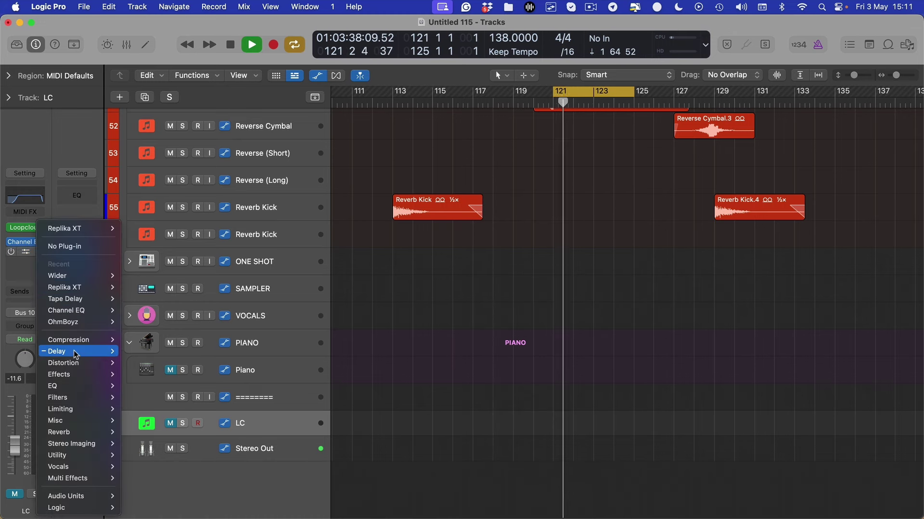
{"action": "mouse_move", "coordinate": [72, 351]}
{"action": "left_click", "coordinate": [151, 397]}
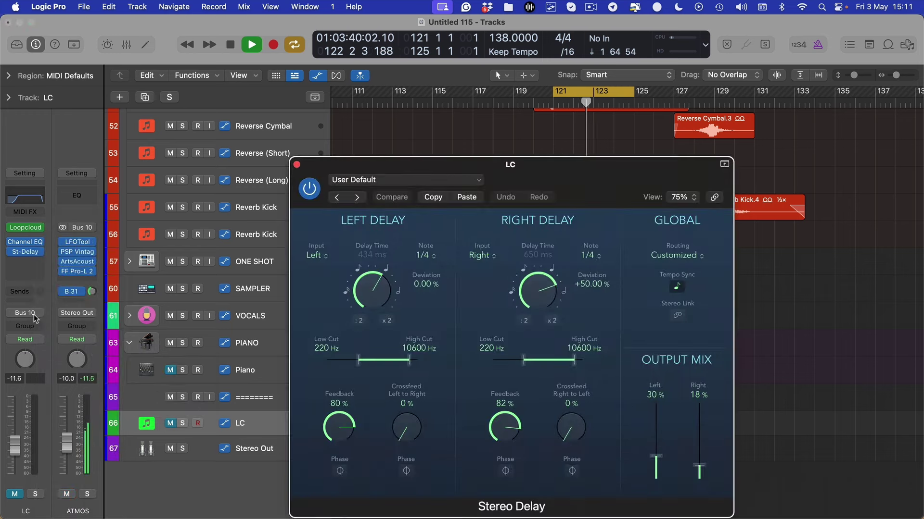
{"action": "left_click", "coordinate": [14, 493]}
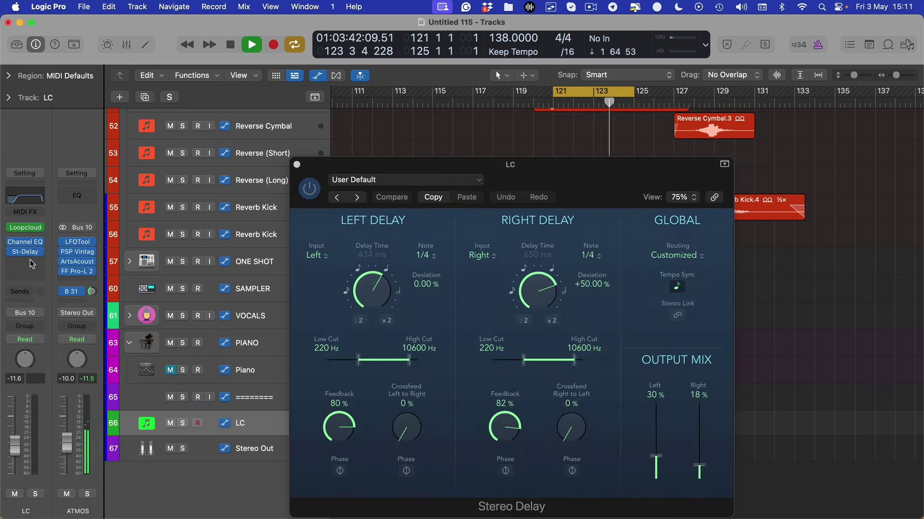
{"action": "left_click", "coordinate": [31, 313]}
{"action": "mouse_move", "coordinate": [40, 360]}
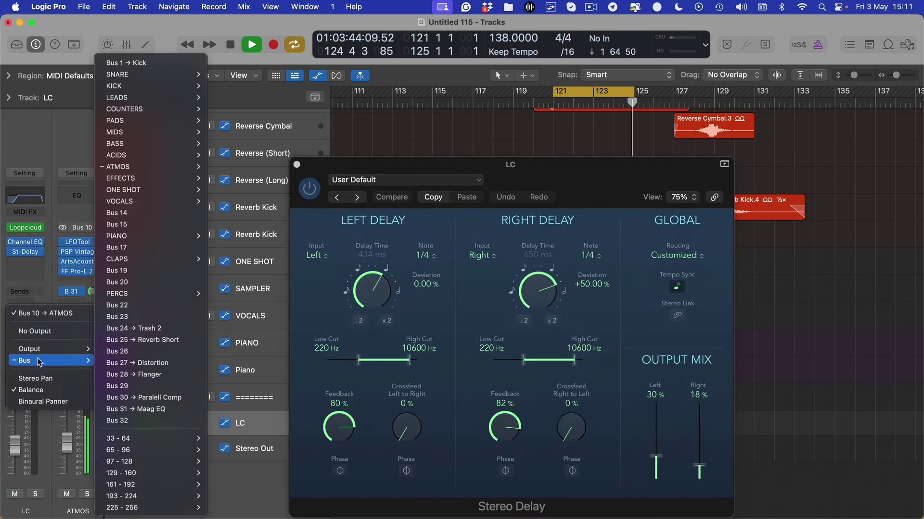
{"action": "left_click", "coordinate": [265, 171]}
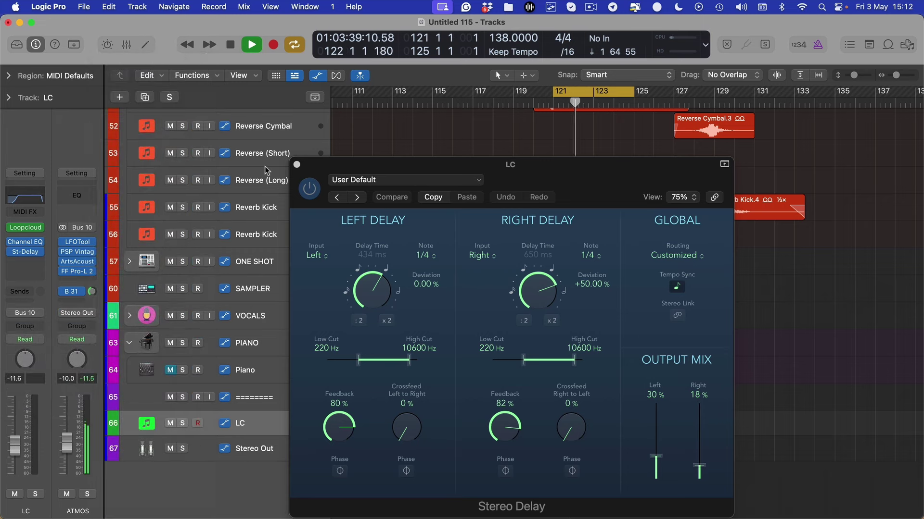
Close the Stereo Delay window and solo the Sub Bass (Drone) track.
{"action": "left_click", "coordinate": [297, 165]}
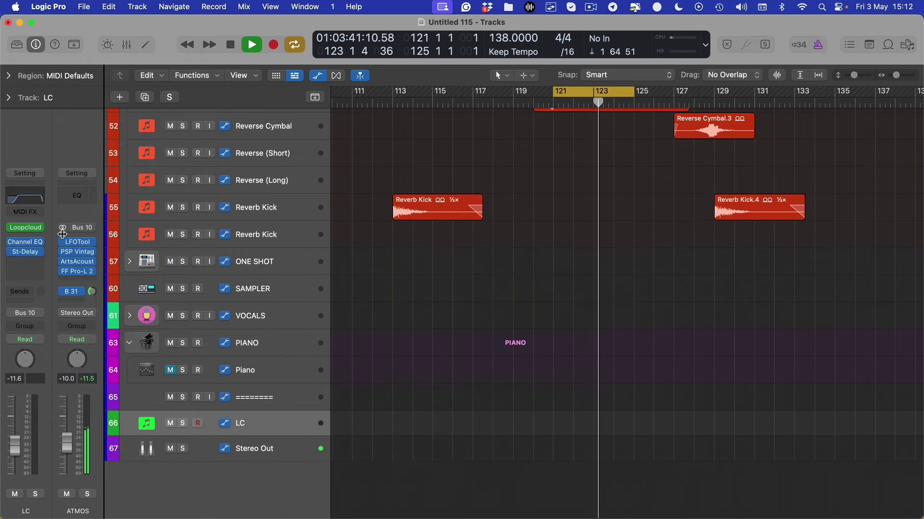
{"action": "scroll", "coordinate": [435, 310], "scroll_direction": "up", "scroll_amount": 4}
{"action": "scroll", "coordinate": [435, 310], "scroll_direction": "up", "scroll_amount": 10}
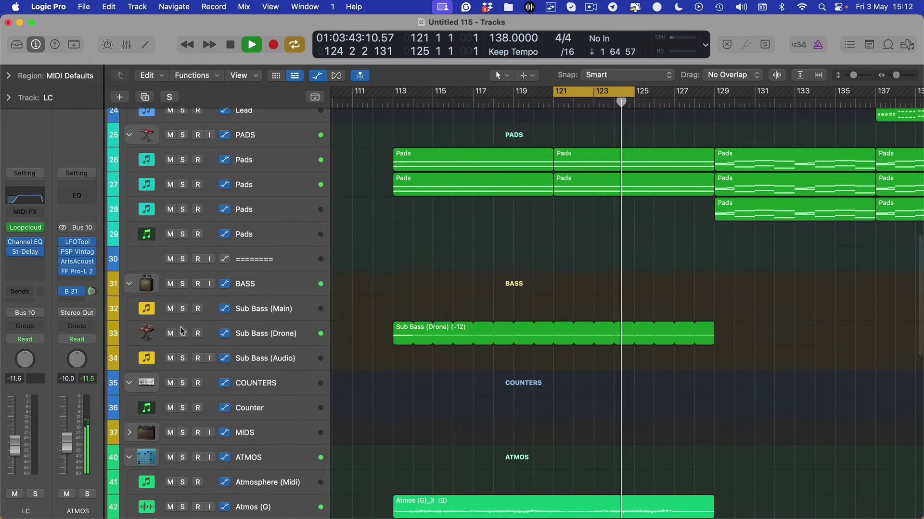
{"action": "left_click", "coordinate": [182, 333]}
{"action": "scroll", "coordinate": [379, 336], "scroll_direction": "down", "scroll_amount": 10}
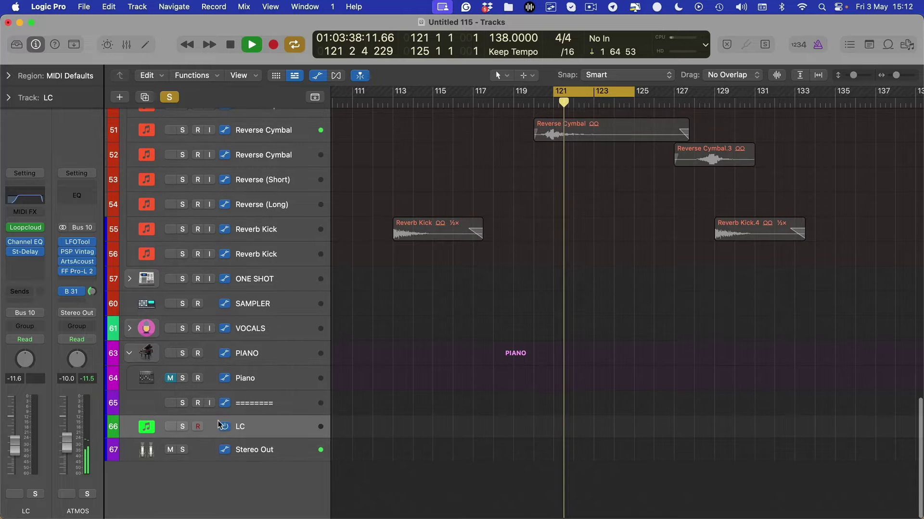
Switch to Loopcloud and choose a loop from another DPTE2 folder in the library.
{"action": "key", "text": "ctrl+Up"}
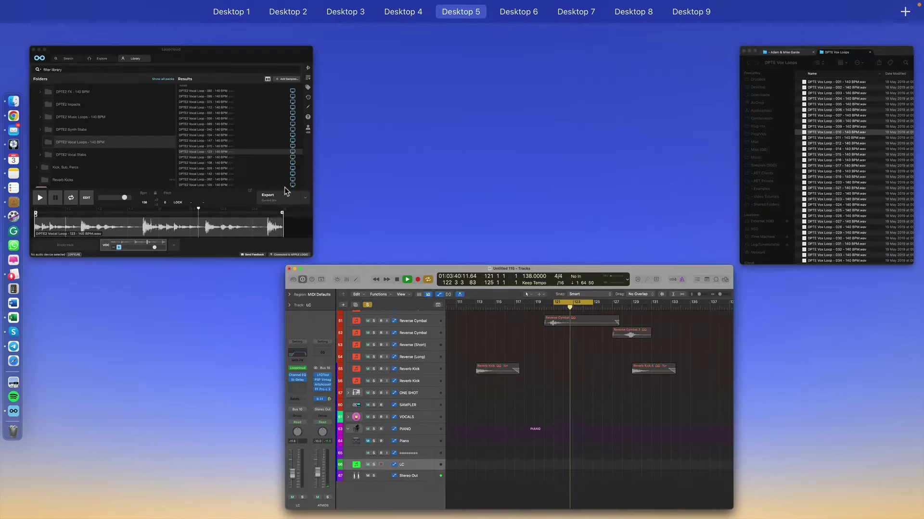
{"action": "left_click", "coordinate": [189, 200]}
{"action": "scroll", "coordinate": [166, 259], "scroll_direction": "up", "scroll_amount": 5}
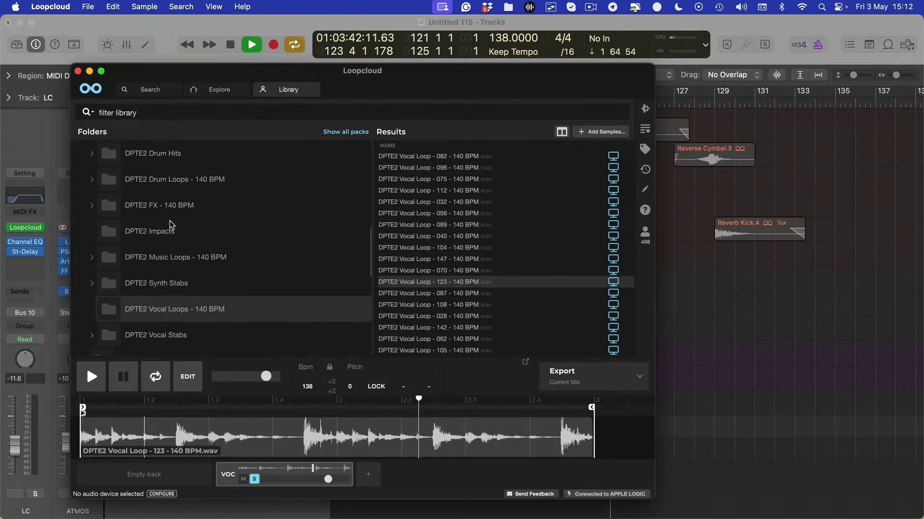
{"action": "scroll", "coordinate": [166, 230], "scroll_direction": "up", "scroll_amount": 3}
{"action": "left_click", "coordinate": [154, 161]}
{"action": "left_click", "coordinate": [423, 247]}
Export the chosen DPTE2 loop from Loopcloud onto the Acid (Audio) track at bar 119.
{"action": "left_click_drag", "start_coordinate": [362, 70], "coordinate": [101, 42]}
{"action": "scroll", "coordinate": [721, 289], "scroll_direction": "up", "scroll_amount": 8}
{"action": "left_click_drag", "start_coordinate": [313, 352], "coordinate": [516, 385]}
{"action": "scroll", "coordinate": [494, 380], "scroll_direction": "left", "scroll_amount": 2}
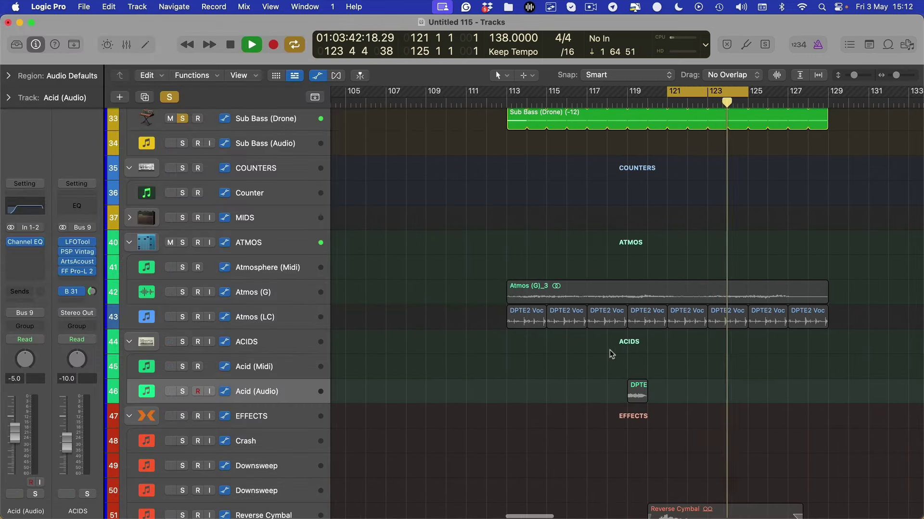
Move the acid stab region on the Acid (Audio) track to bar 121 and solo the track.
{"action": "left_click", "coordinate": [579, 322]}
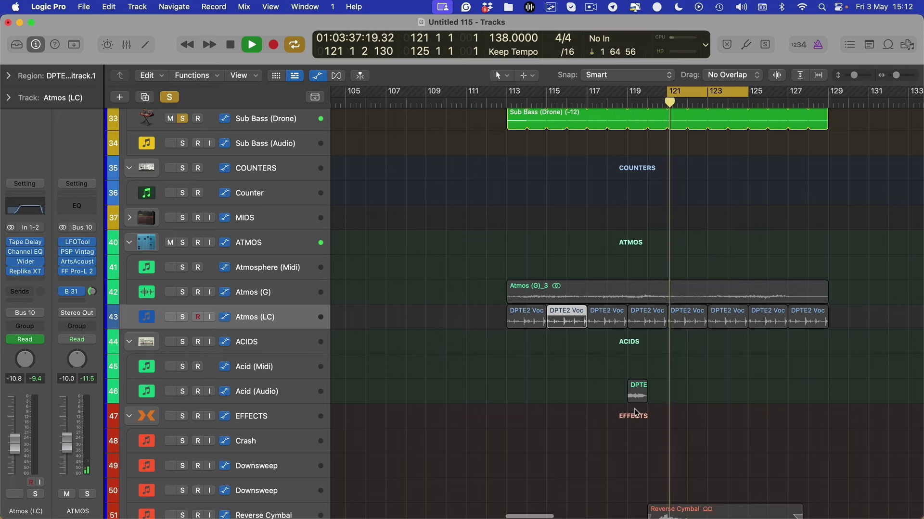
{"action": "left_click_drag", "start_coordinate": [635, 394], "coordinate": [680, 397]}
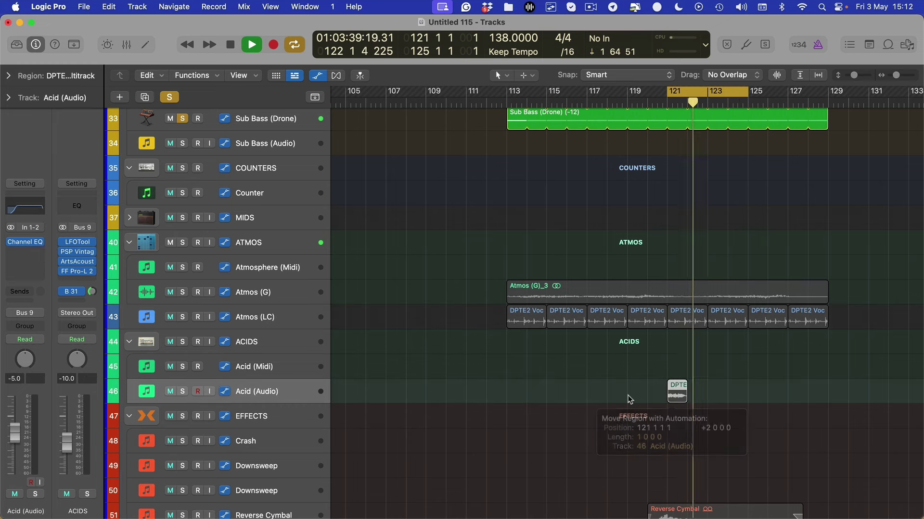
{"action": "left_click", "coordinate": [184, 393]}
{"action": "key", "text": "space"}
{"action": "key", "text": "space"}
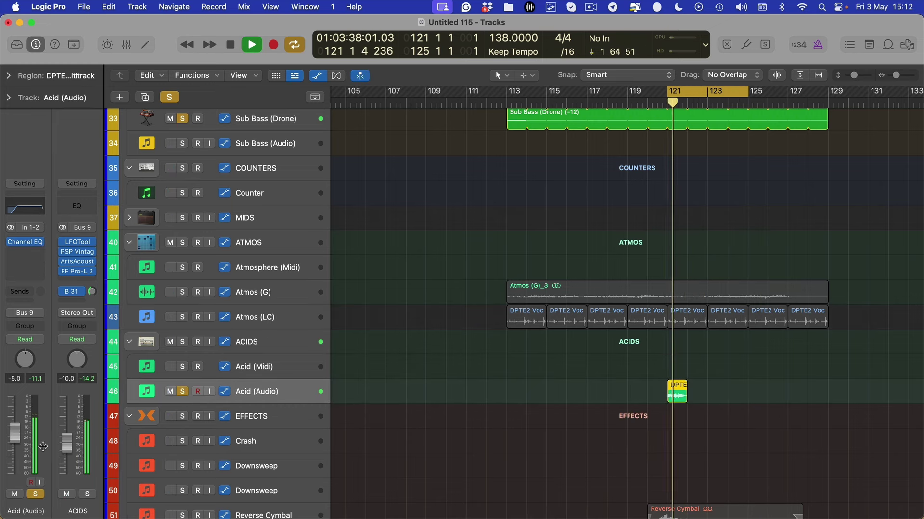
Lower Acid (Audio) to -12.2 dB and insert Stereo Delay with output mix 43% left and 25% right.
{"action": "left_click_drag", "start_coordinate": [16, 444], "coordinate": [16, 457]}
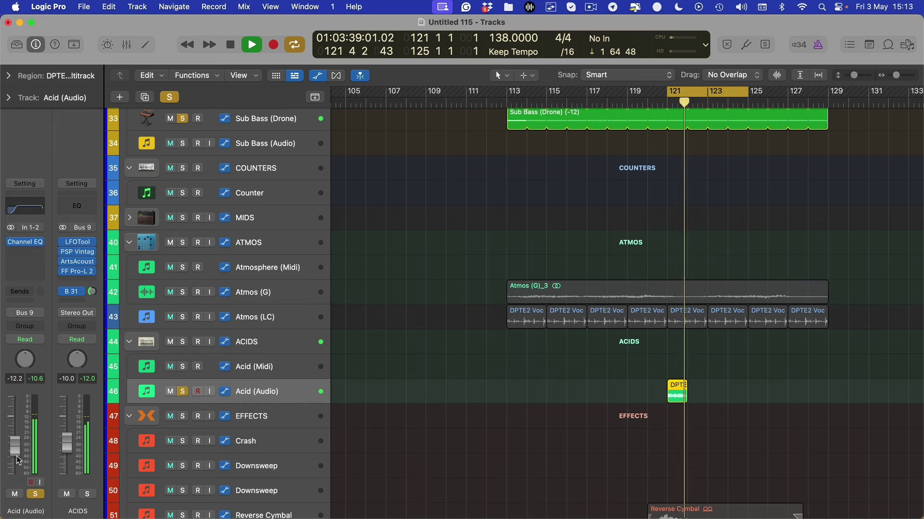
{"action": "left_click", "coordinate": [25, 251]}
{"action": "mouse_move", "coordinate": [44, 284]}
{"action": "left_click", "coordinate": [103, 276]}
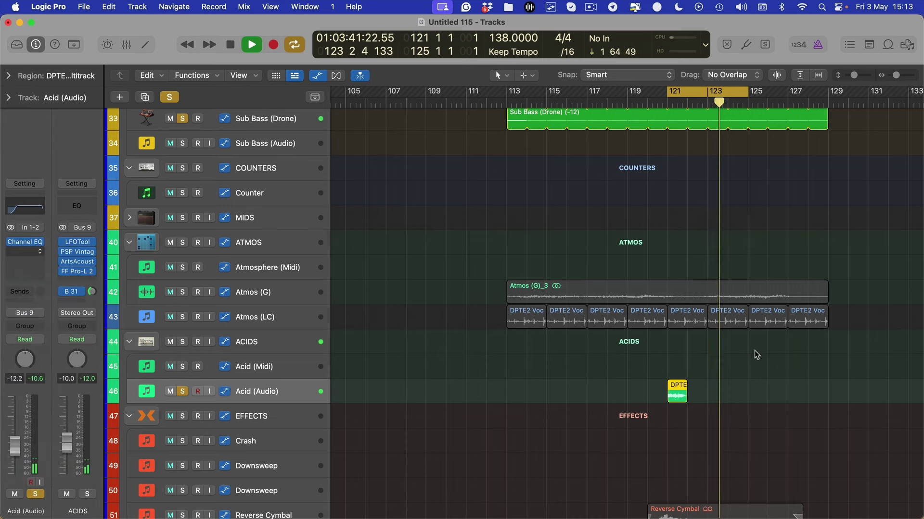
{"action": "left_click_drag", "start_coordinate": [662, 450], "coordinate": [668, 454]}
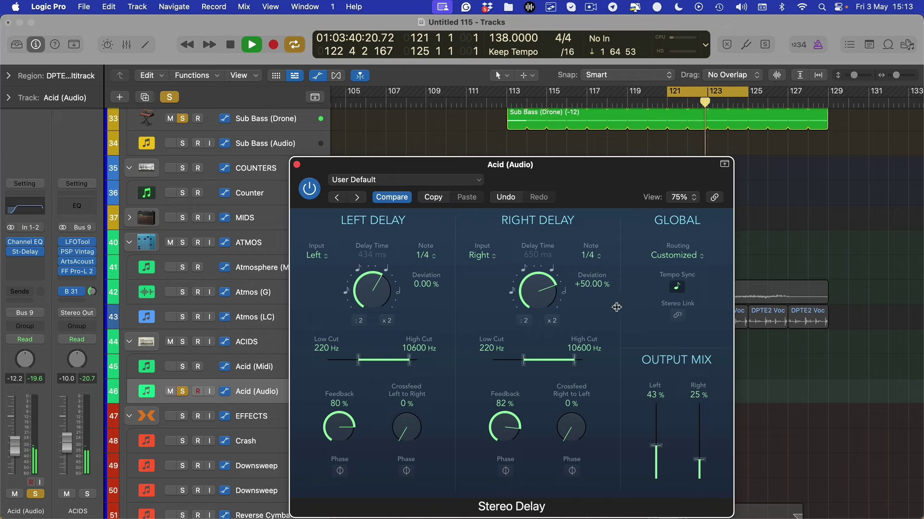
{"action": "key", "text": "space"}
{"action": "key", "text": "space"}
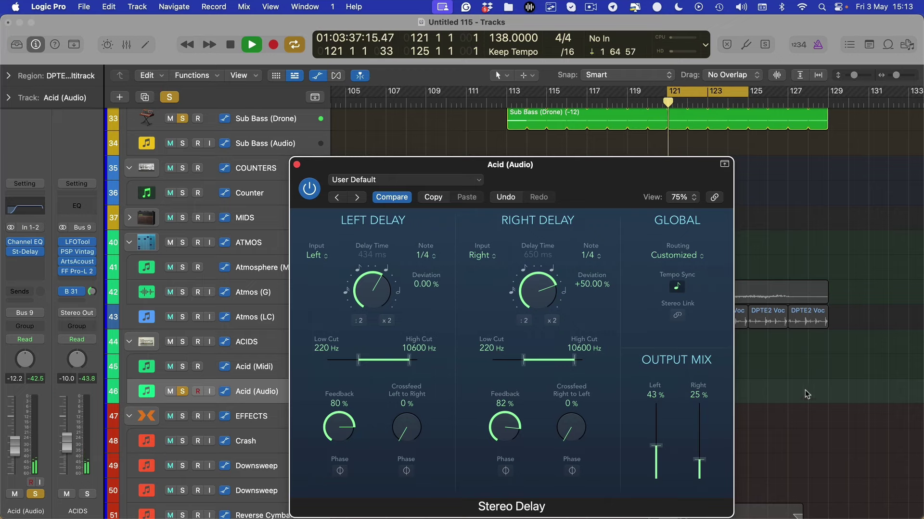
{"action": "scroll", "coordinate": [806, 394], "scroll_direction": "up", "scroll_amount": 3}
{"action": "key", "text": "super+w"}
Try a Noise Gate with a 0 dB threshold between Channel EQ and Stereo Delay on Acid (Audio).
{"action": "scroll", "coordinate": [643, 393], "scroll_direction": "up", "scroll_amount": 5}
{"action": "left_click", "coordinate": [590, 439]}
{"action": "key", "text": "super+Right"}
{"action": "key", "text": "super+Right"}
{"action": "key", "text": "super+Right"}
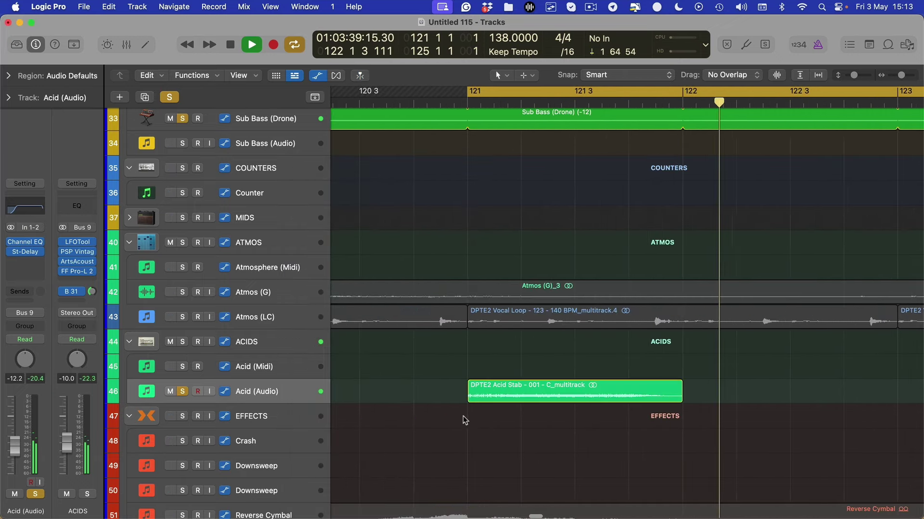
{"action": "scroll", "coordinate": [446, 409], "scroll_direction": "left", "scroll_amount": 2}
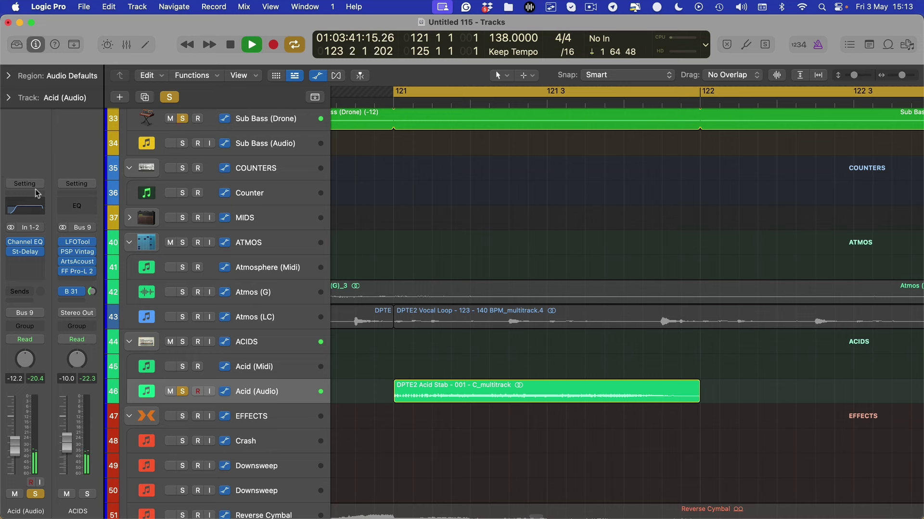
{"action": "left_click", "coordinate": [38, 250]}
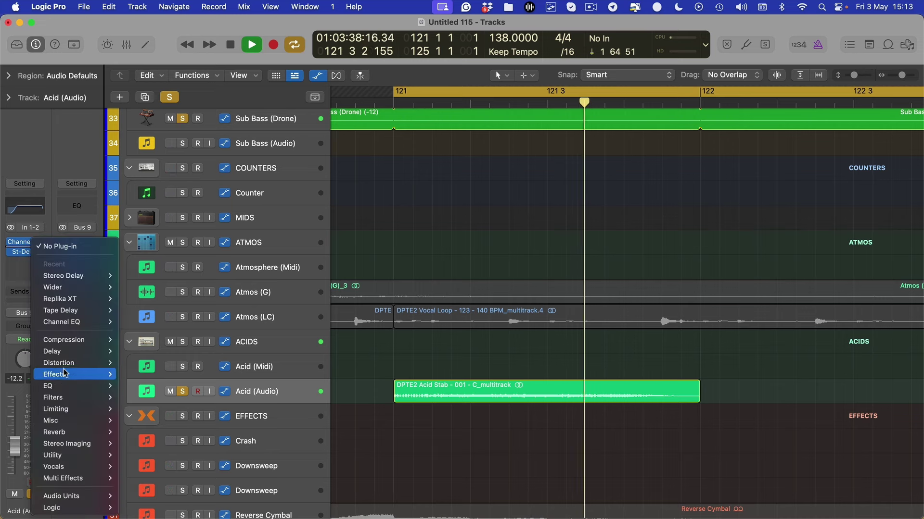
{"action": "mouse_move", "coordinate": [64, 378]}
{"action": "left_click", "coordinate": [139, 443]}
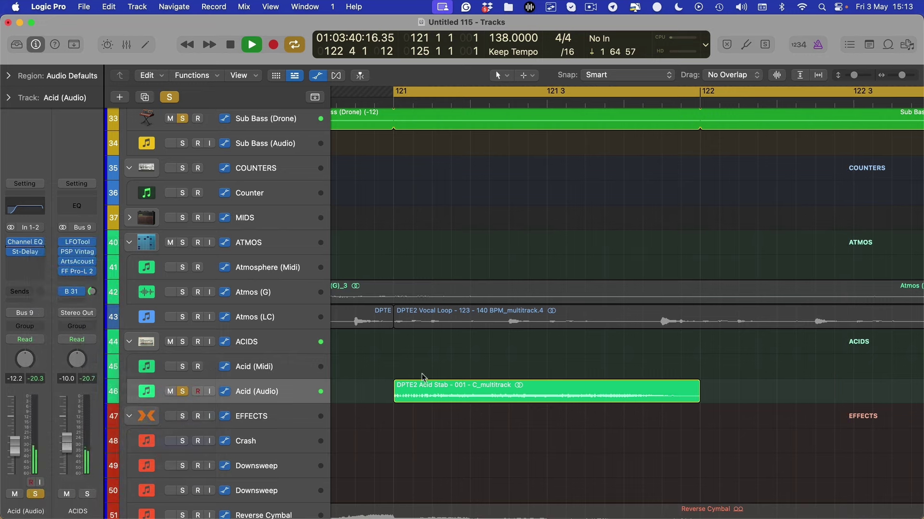
{"action": "left_click_drag", "start_coordinate": [334, 285], "coordinate": [365, 183]}
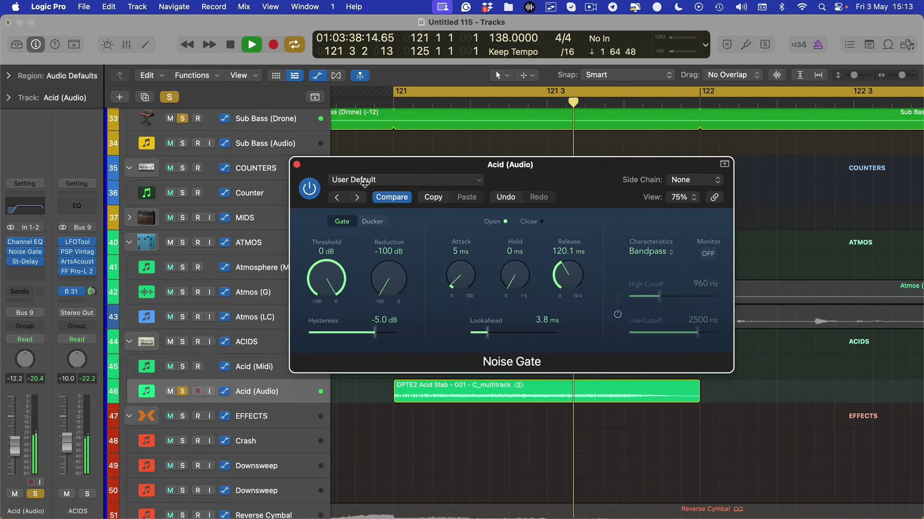
Replace the Noise Gate on Acid (Audio) with a stereo Effectrix2.
{"action": "left_click", "coordinate": [39, 252]}
{"action": "mouse_move", "coordinate": [67, 375]}
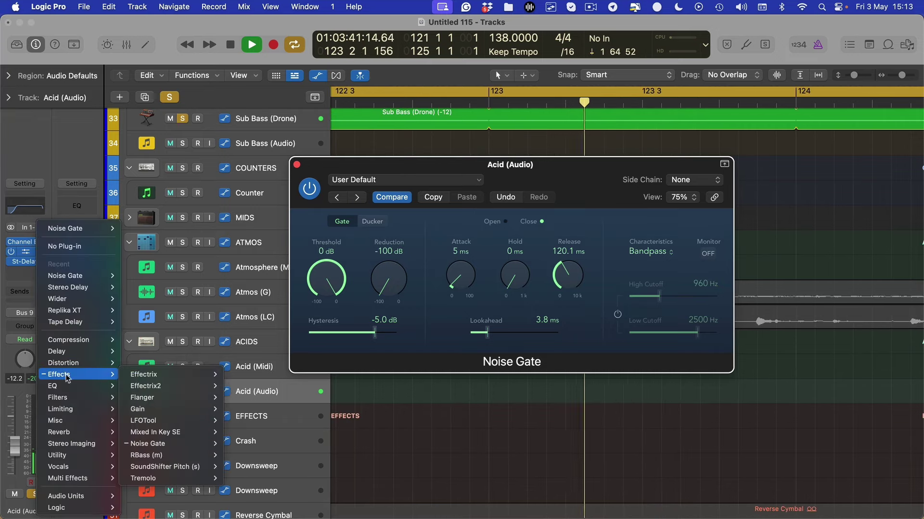
{"action": "mouse_move", "coordinate": [153, 385]}
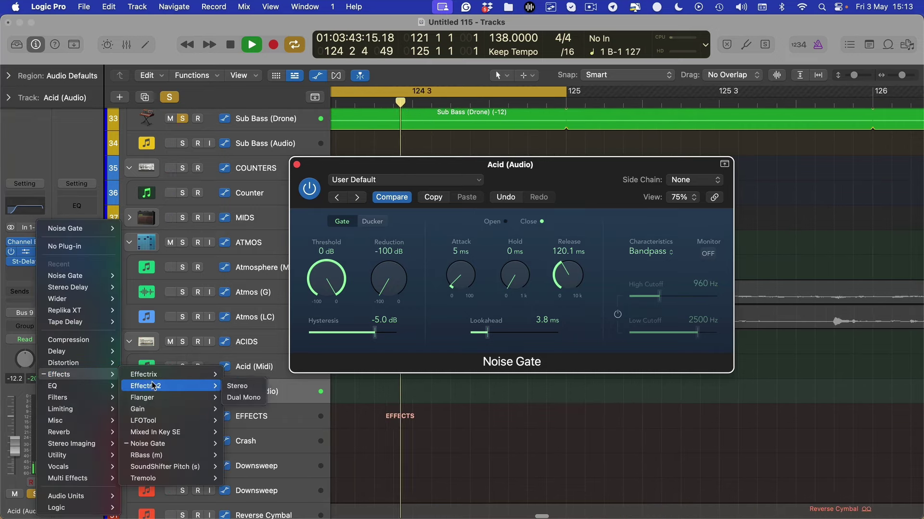
{"action": "left_click", "coordinate": [237, 386]}
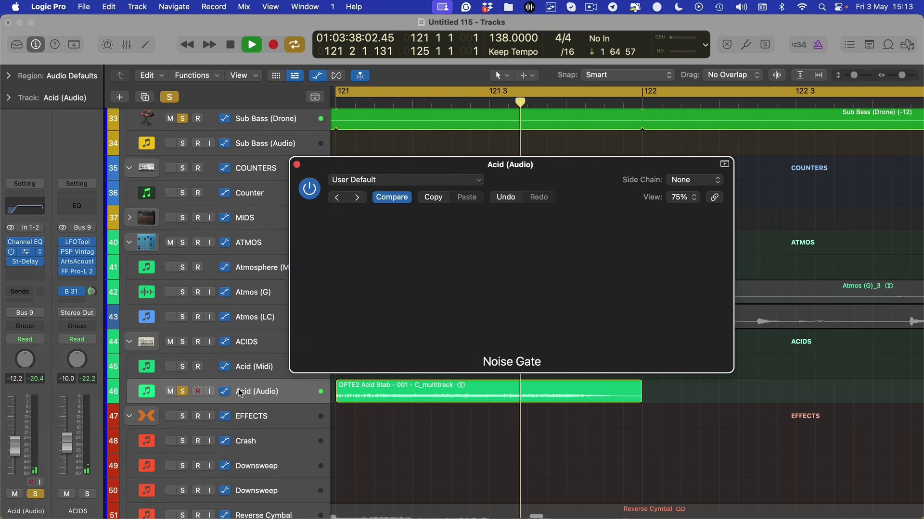
{"action": "key", "text": "space"}
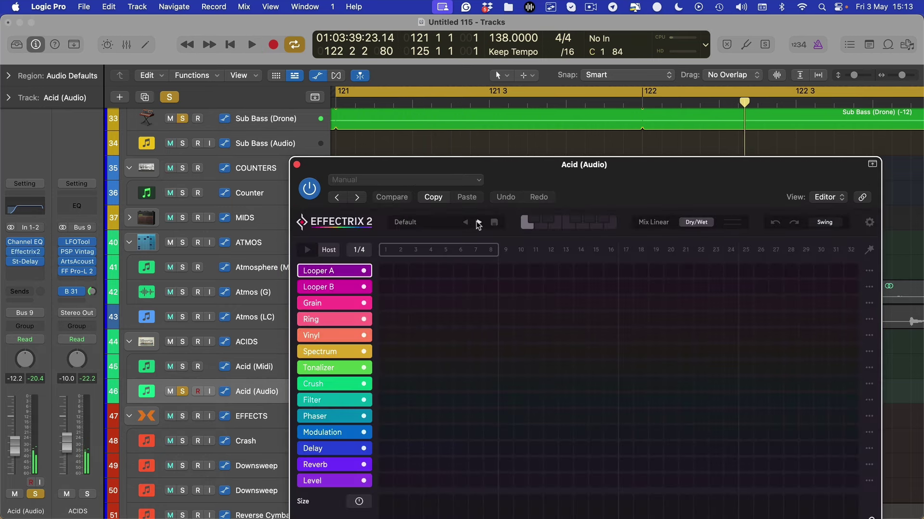
Audition the Effectrix 2 presets from Break 1 through Break 6 on the acid stab.
{"action": "left_click", "coordinate": [479, 223]}
{"action": "key", "text": "space"}
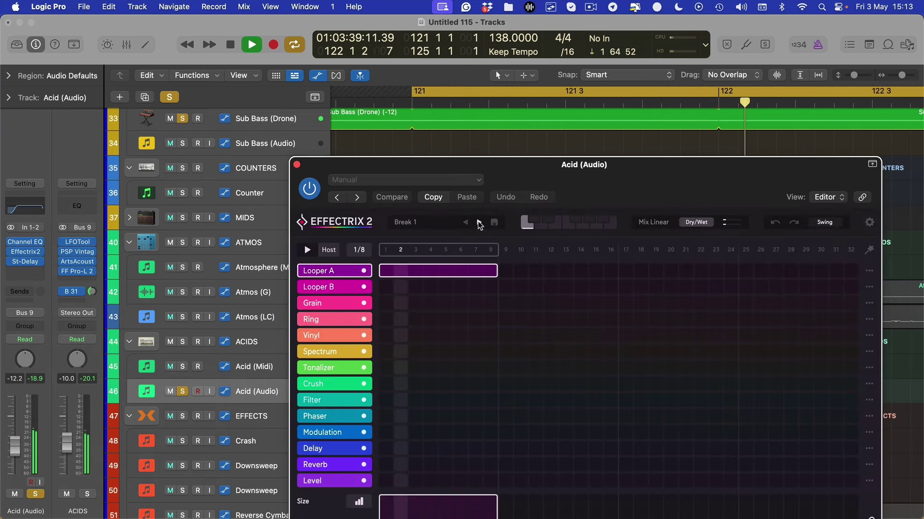
{"action": "key", "text": "space"}
{"action": "left_click", "coordinate": [478, 222]}
{"action": "key", "text": "space"}
{"action": "key", "text": "space"}
{"action": "left_click", "coordinate": [479, 224]}
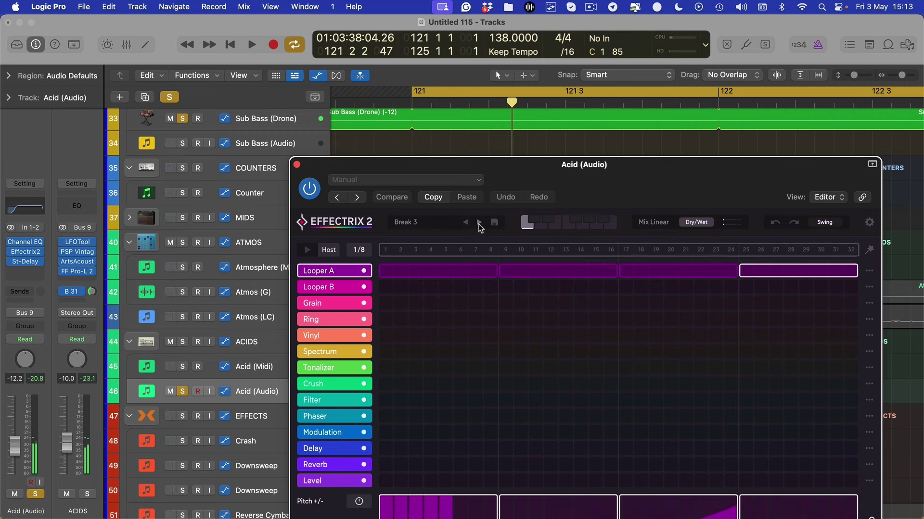
{"action": "key", "text": "space"}
{"action": "left_click", "coordinate": [479, 225]}
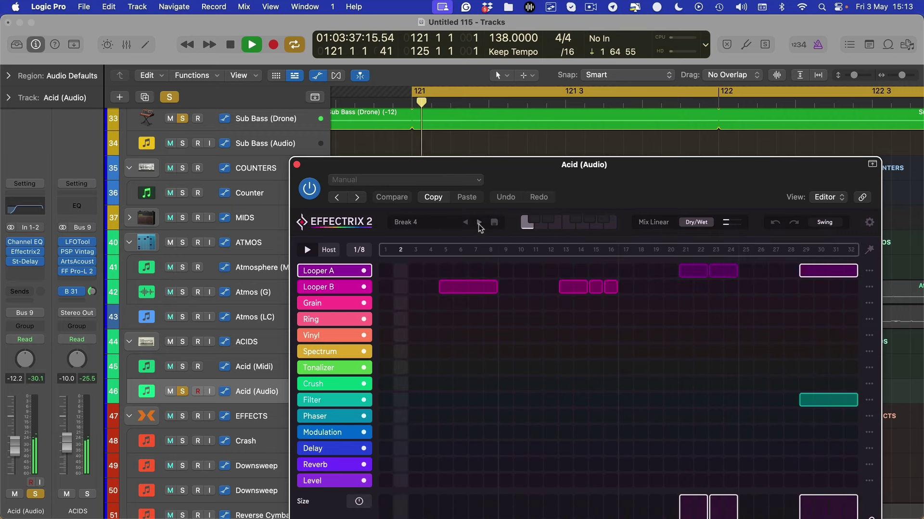
{"action": "left_click", "coordinate": [479, 224]}
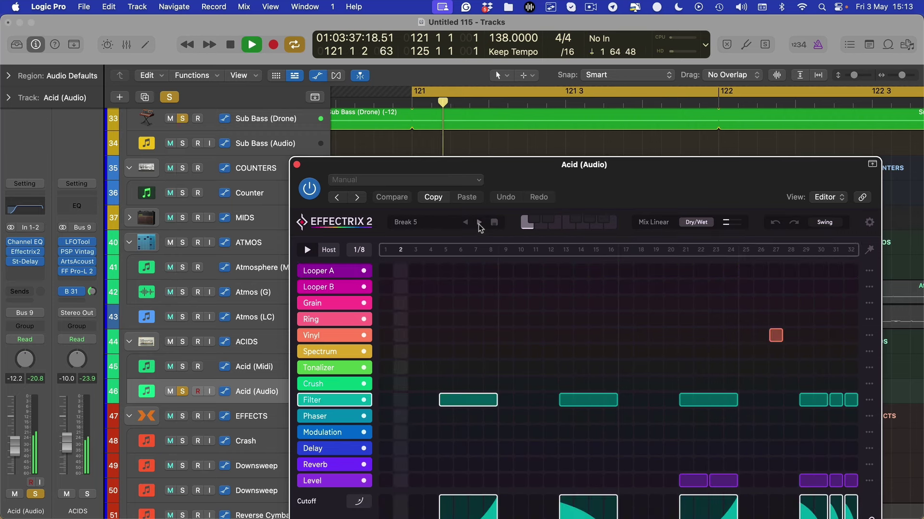
{"action": "left_click", "coordinate": [478, 224]}
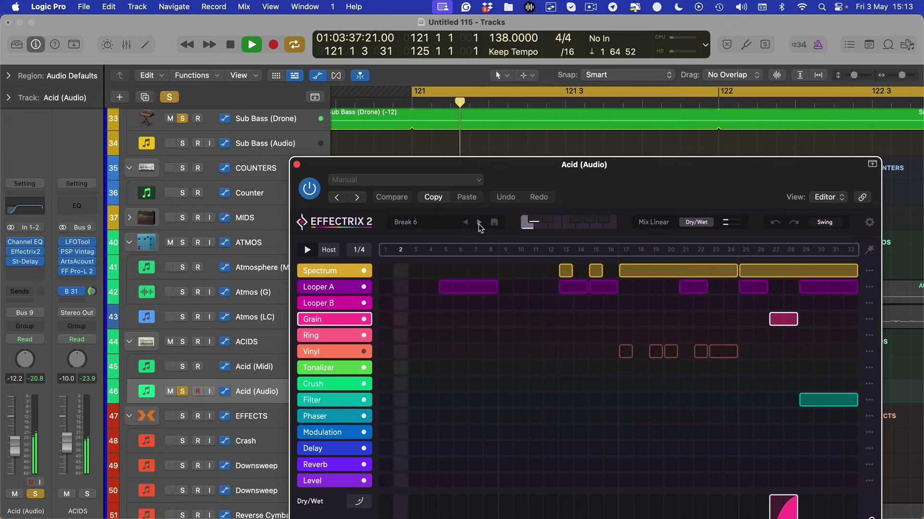
Shorten the Break 6 pattern's loop range to steps 17–32 and play the acid stab through it.
{"action": "key", "text": "space"}
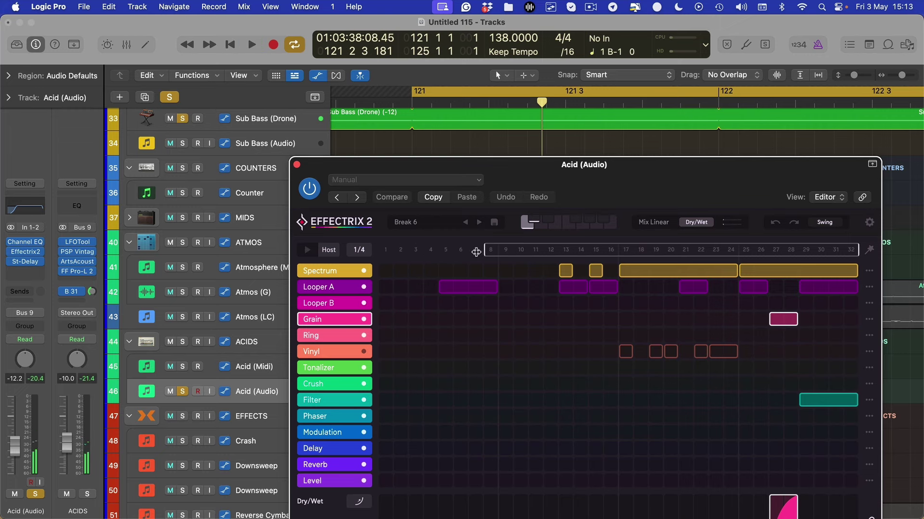
{"action": "key", "text": "space"}
{"action": "left_click_drag", "start_coordinate": [509, 257], "coordinate": [654, 255]}
{"action": "key", "text": "space"}
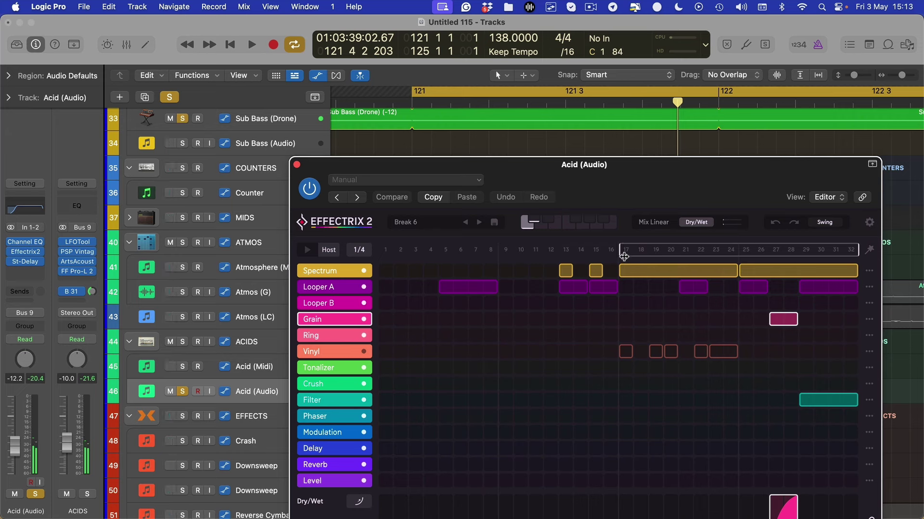
{"action": "key", "text": "space"}
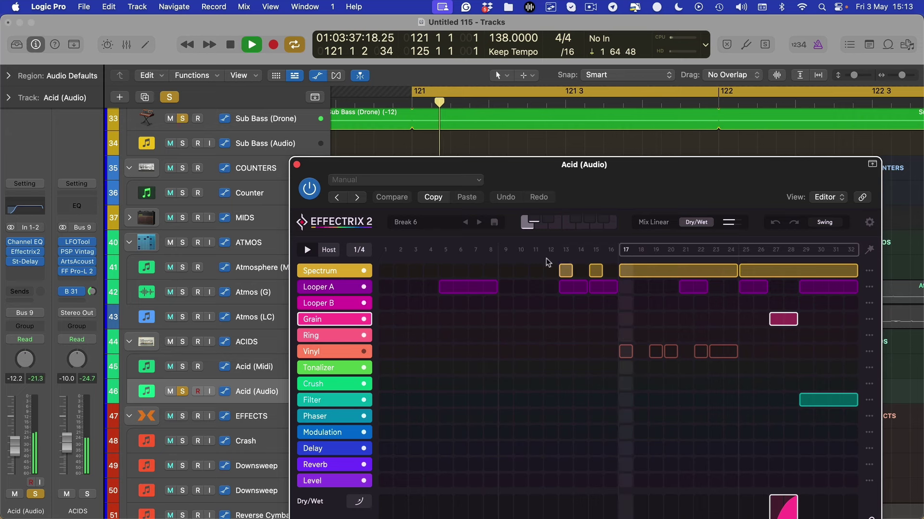
Load the Buildup preset in Effectrix 2 and remove its Spectrum block.
{"action": "left_click", "coordinate": [480, 222]}
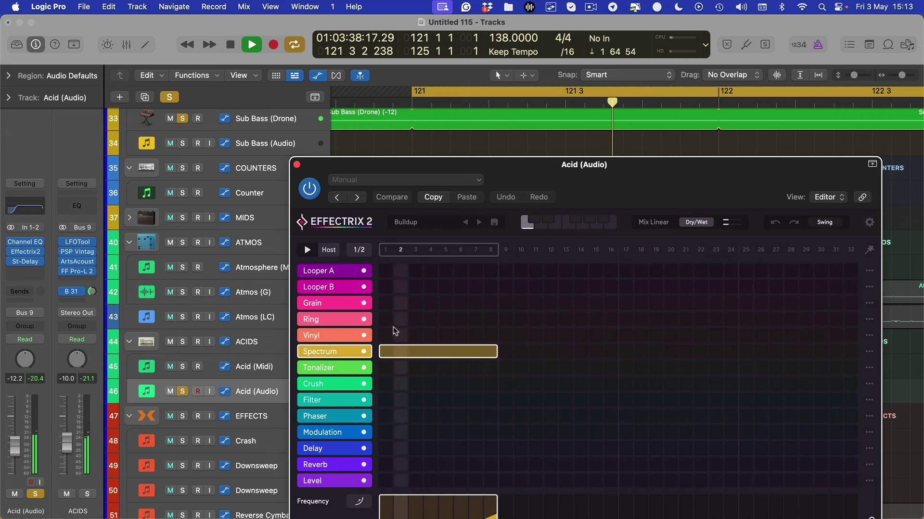
{"action": "key", "text": "space"}
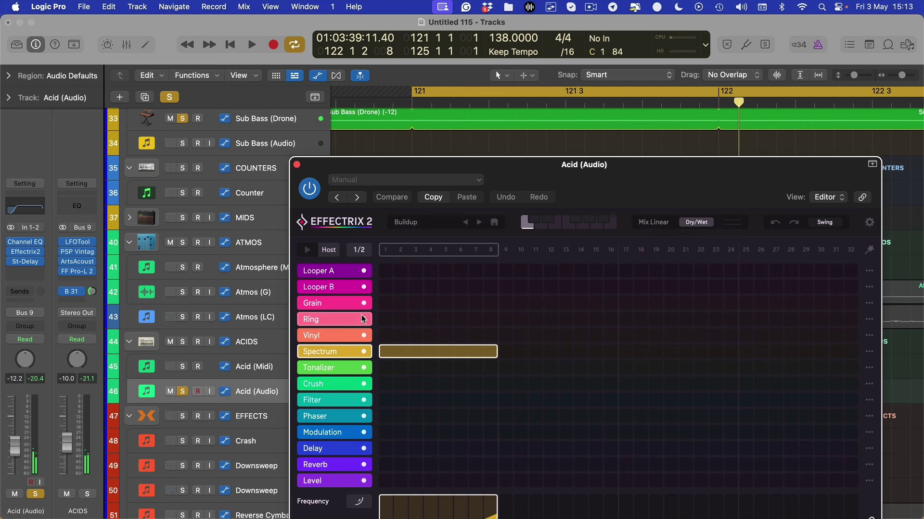
{"action": "left_click", "coordinate": [437, 350]}
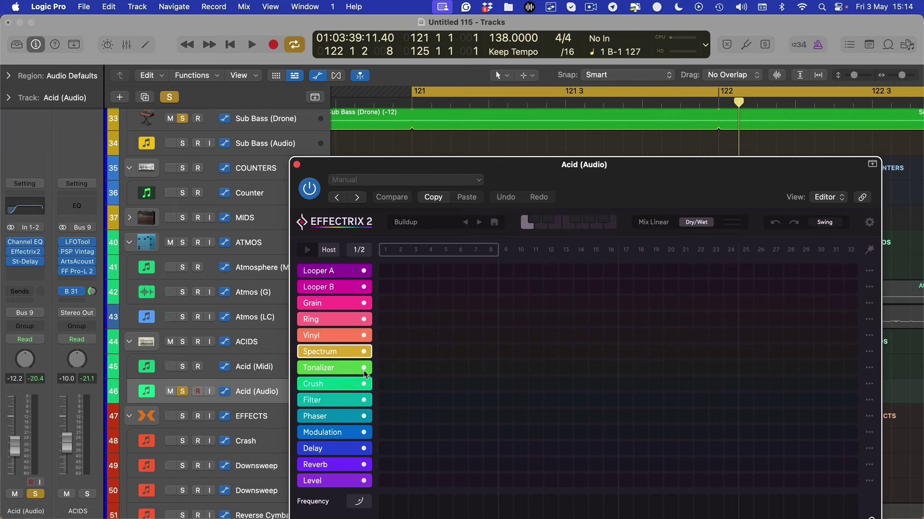
Replace Effectrix 2 on Acid (Audio) with the original Effectrix in stereo.
{"action": "left_click", "coordinate": [43, 252]}
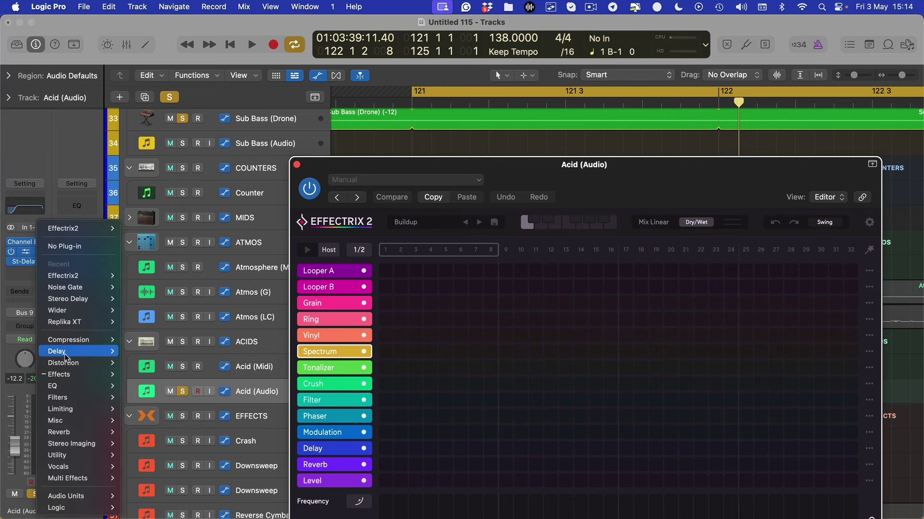
{"action": "mouse_move", "coordinate": [72, 374]}
{"action": "mouse_move", "coordinate": [173, 384]}
{"action": "left_click", "coordinate": [244, 375]}
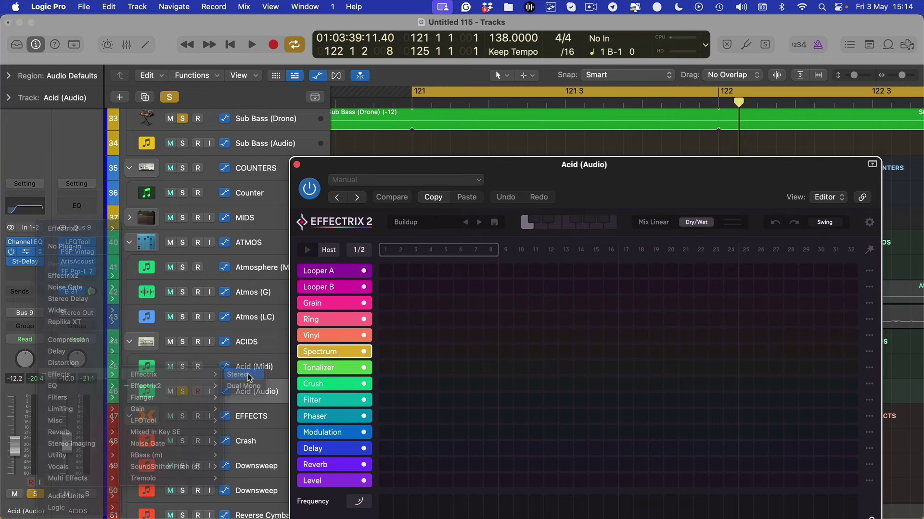
{"action": "left_click_drag", "start_coordinate": [376, 132], "coordinate": [360, 113]}
Fill all 32 steps of Effectrix's Stutter row, using the Stereo Gater preset with the mix at 93.9%.
{"action": "left_click", "coordinate": [338, 295]}
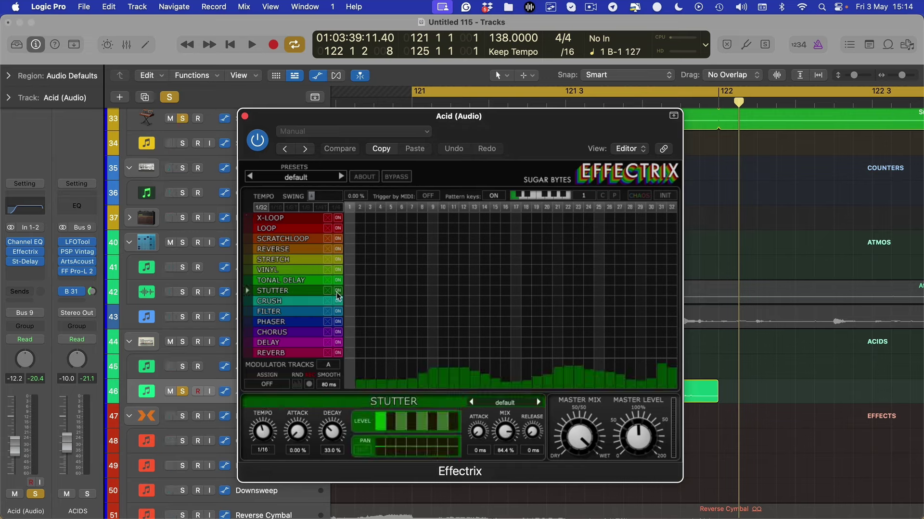
{"action": "left_click_drag", "start_coordinate": [352, 291], "coordinate": [673, 294]}
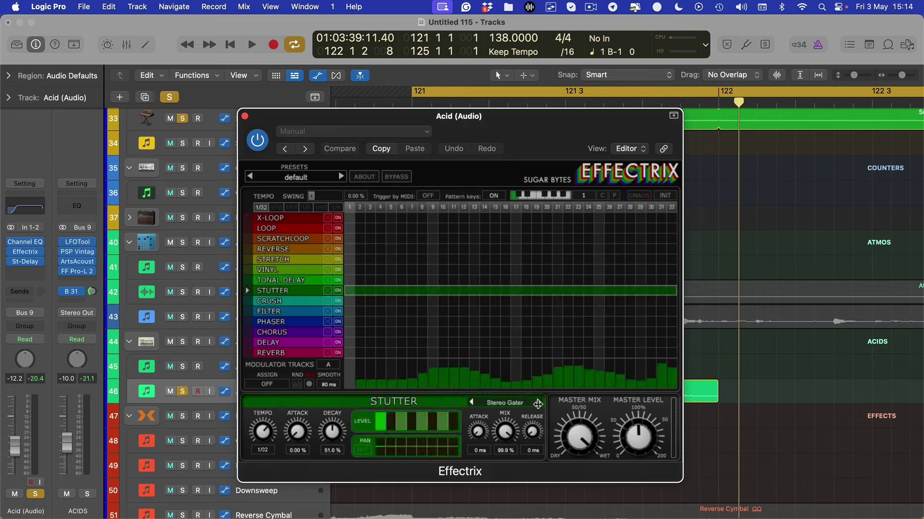
{"action": "key", "text": "space"}
{"action": "left_click_drag", "start_coordinate": [517, 423], "coordinate": [535, 461]}
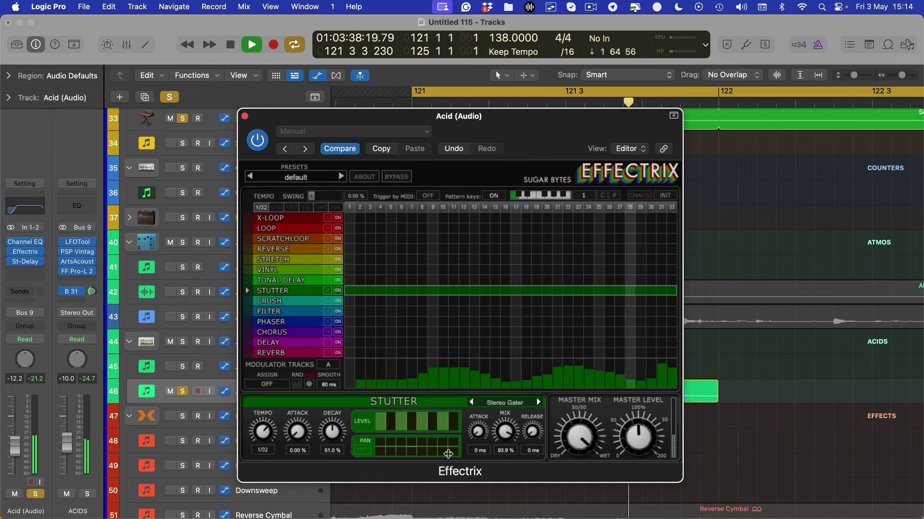
{"action": "left_click", "coordinate": [245, 117]}
Solo Atmos (LC) as well and play the vocal loop together with the stuttered acid stab.
{"action": "scroll", "coordinate": [348, 293], "scroll_direction": "down", "scroll_amount": 5}
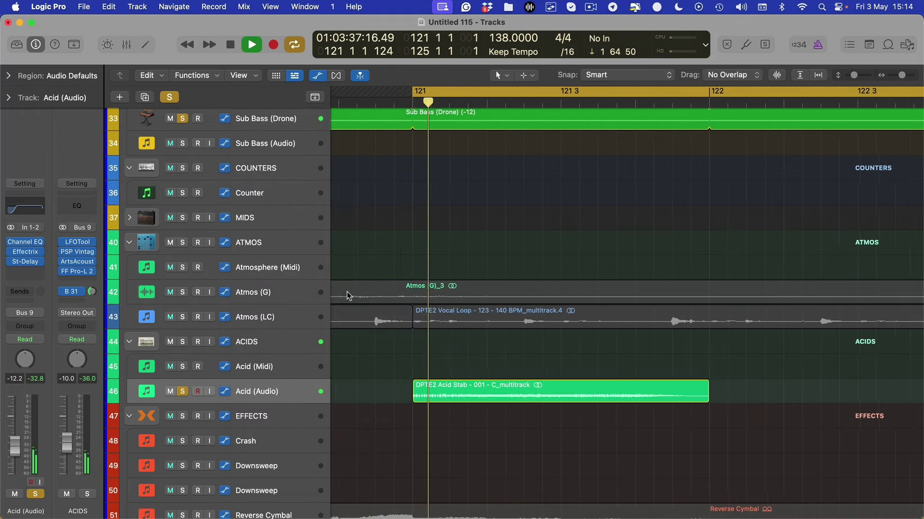
{"action": "key", "text": "space"}
{"action": "scroll", "coordinate": [407, 267], "scroll_direction": "left", "scroll_amount": 2}
{"action": "left_click", "coordinate": [183, 318]}
{"action": "key", "text": "space"}
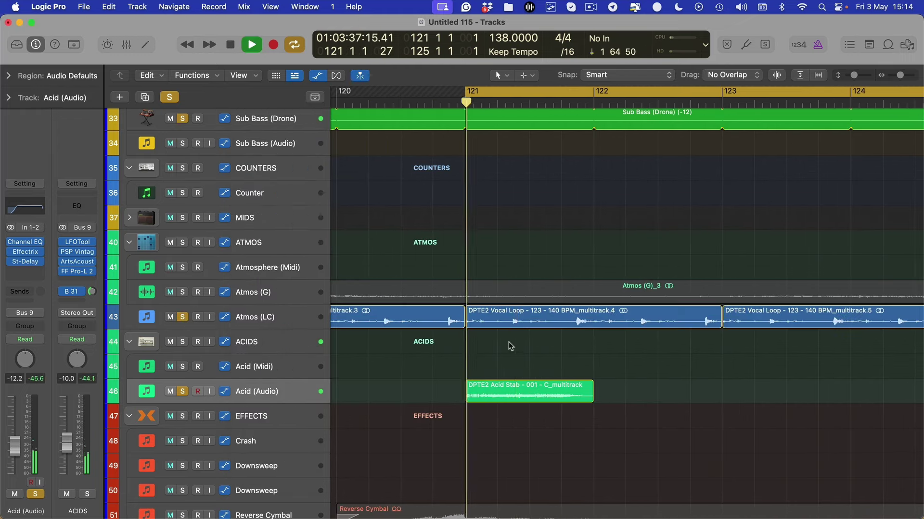
{"action": "key", "text": "super+Left"}
{"action": "key", "text": "super+Left"}
{"action": "key", "text": "space"}
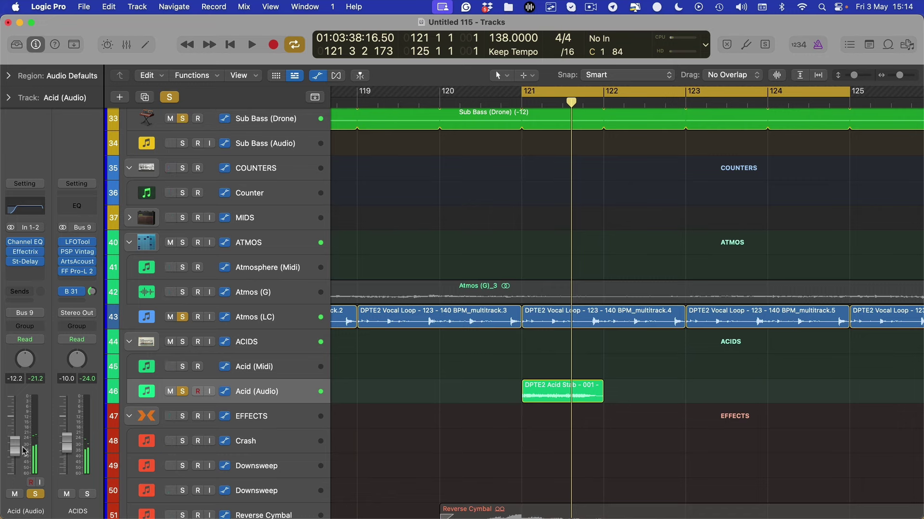
Insert the Wider plug-in between Effectrix and the stereo delay on Acid (Audio) and increase its stereo width.
{"action": "key", "text": "space"}
{"action": "key", "text": "super+Left"}
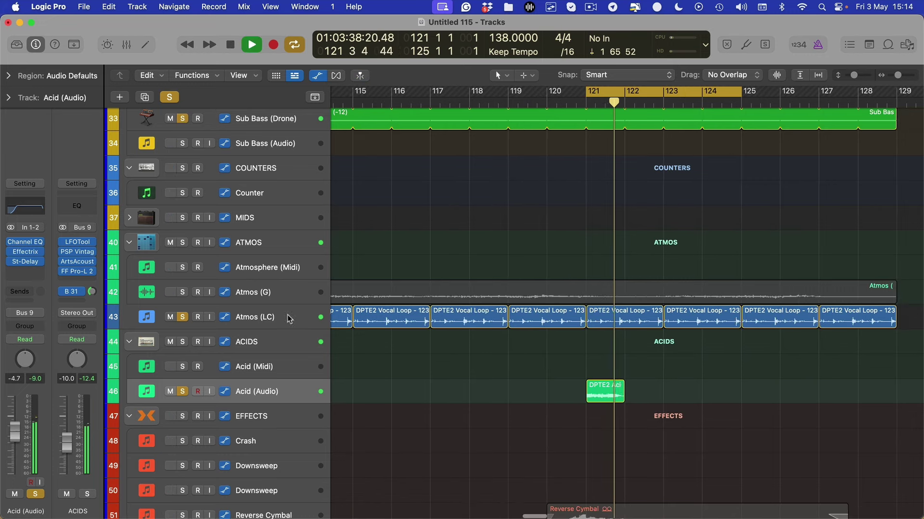
{"action": "left_click", "coordinate": [25, 272]}
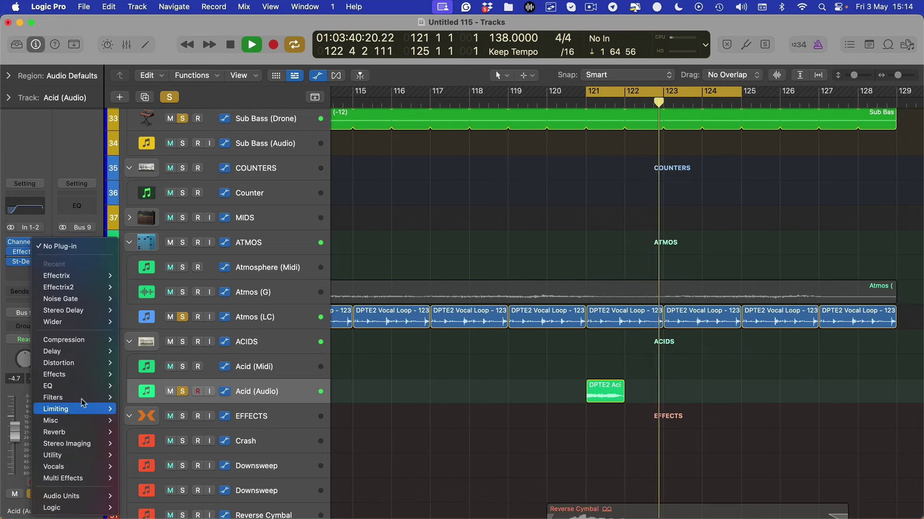
{"action": "mouse_move", "coordinate": [72, 449]}
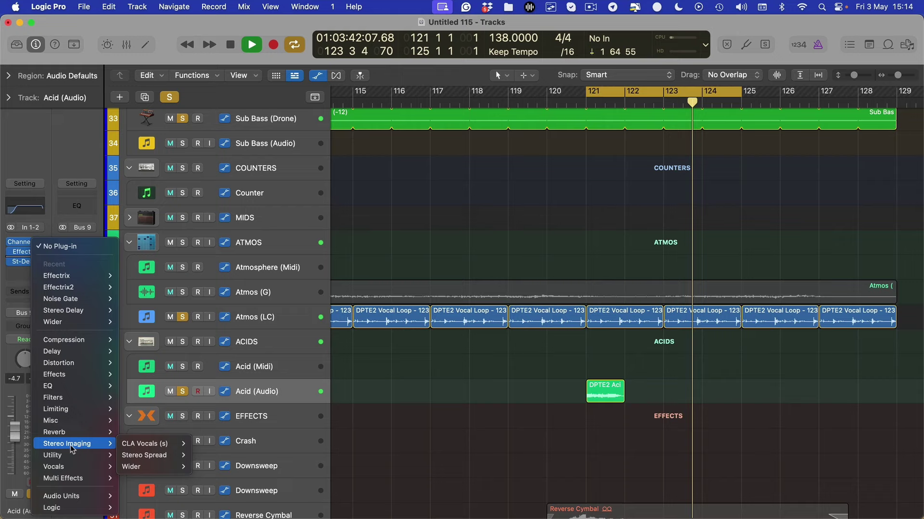
{"action": "left_click", "coordinate": [154, 466]}
{"action": "left_click_drag", "start_coordinate": [476, 296], "coordinate": [476, 261]}
{"action": "key", "text": "v"}
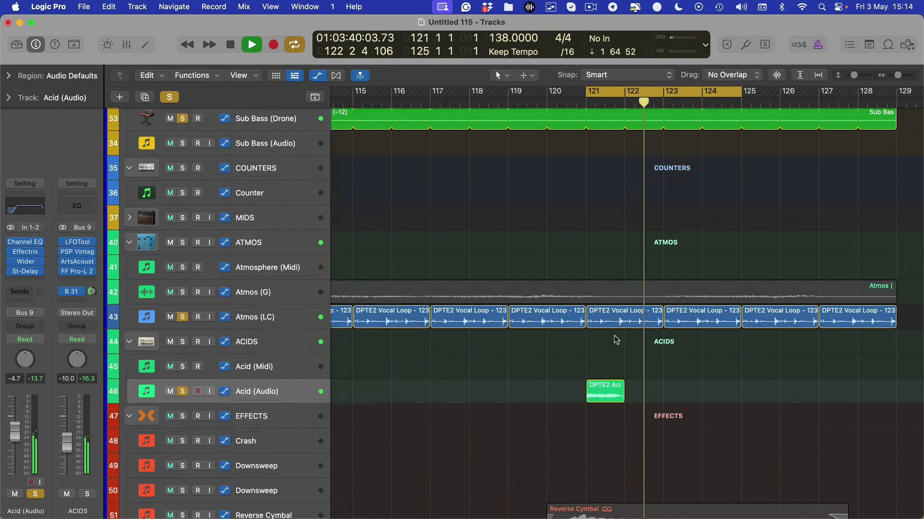
Set the cycle range to bars 113–129, turn off all solos, and play the full breakdown.
{"action": "key", "text": "super+Up"}
{"action": "key", "text": "super+Up"}
{"action": "key", "text": "super+Left"}
{"action": "key", "text": "super+Left"}
{"action": "scroll", "coordinate": [427, 157], "scroll_direction": "left", "scroll_amount": 1}
{"action": "left_click_drag", "start_coordinate": [427, 92], "coordinate": [862, 107]}
{"action": "key", "text": "space"}
{"action": "left_click", "coordinate": [171, 97]}
{"action": "key", "text": "space"}
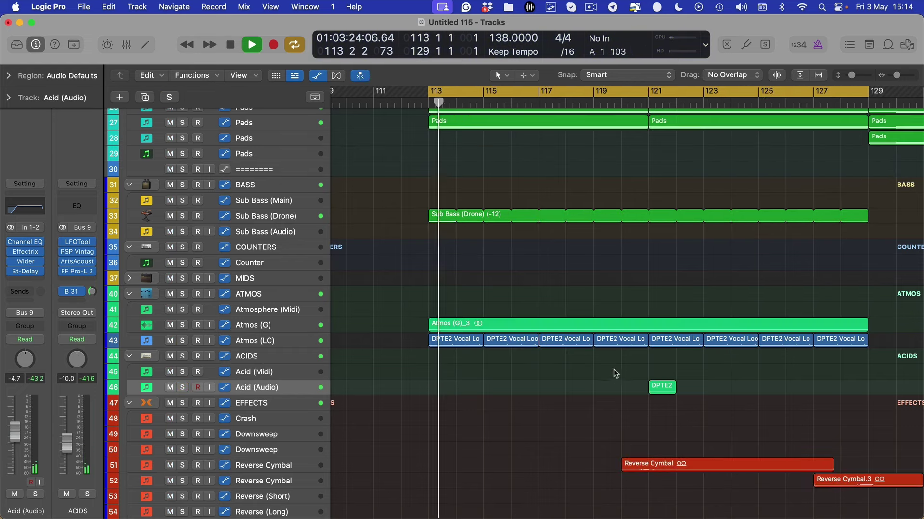
Move the acid stab region to bar 117 and lower the Acid (Audio) volume to -6.4 dB during playback.
{"action": "scroll", "coordinate": [524, 417], "scroll_direction": "right", "scroll_amount": 6}
{"action": "key", "text": "super+Left"}
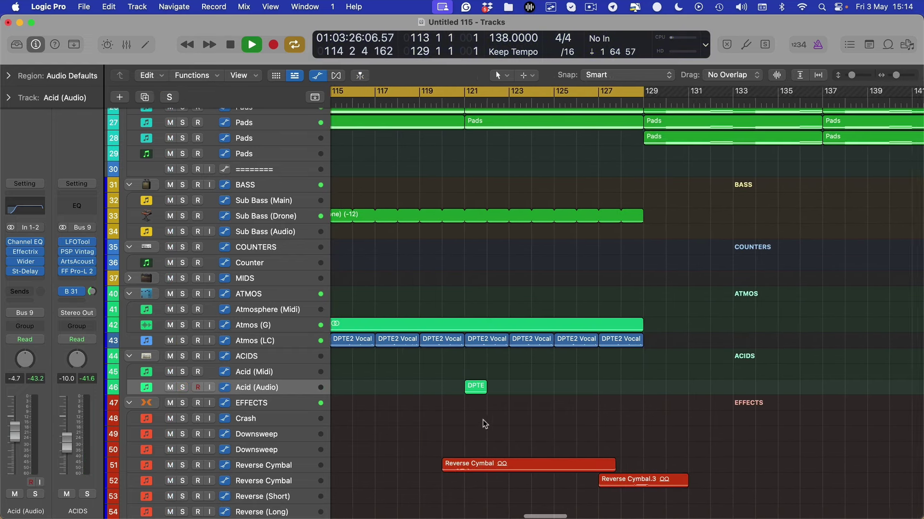
{"action": "scroll", "coordinate": [472, 416], "scroll_direction": "left", "scroll_amount": 2}
{"action": "left_click_drag", "start_coordinate": [541, 387], "coordinate": [452, 387]}
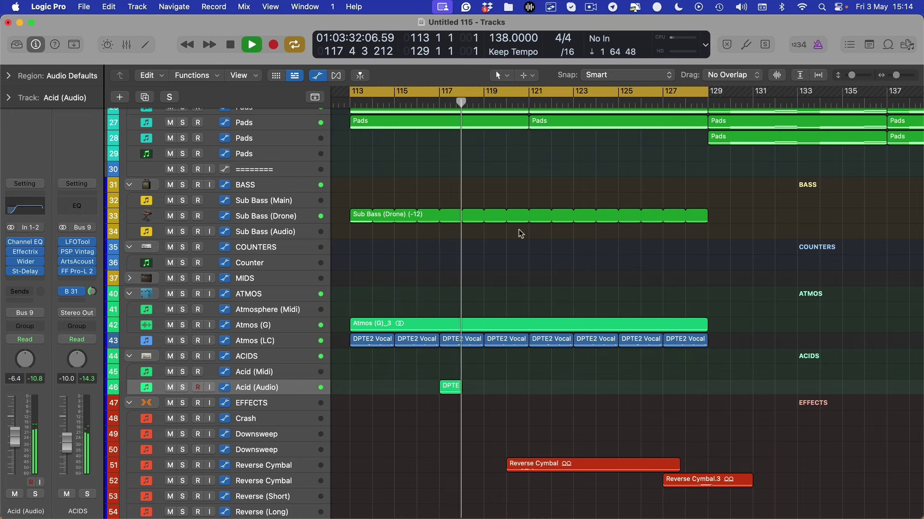
{"action": "key", "text": "space"}
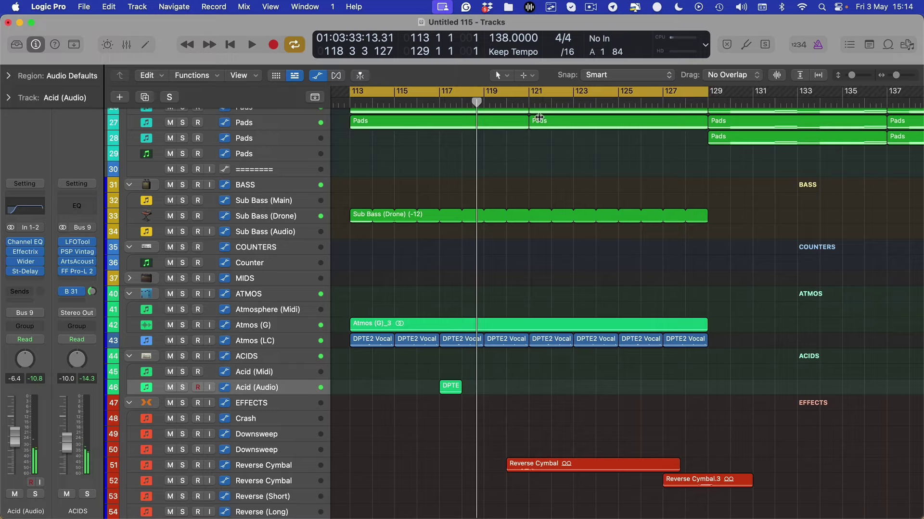
Set the cycle range to bars 121–127 and select the LC track.
{"action": "left_click_drag", "start_coordinate": [530, 93], "coordinate": [664, 93]}
{"action": "scroll", "coordinate": [268, 394], "scroll_direction": "down", "scroll_amount": 10}
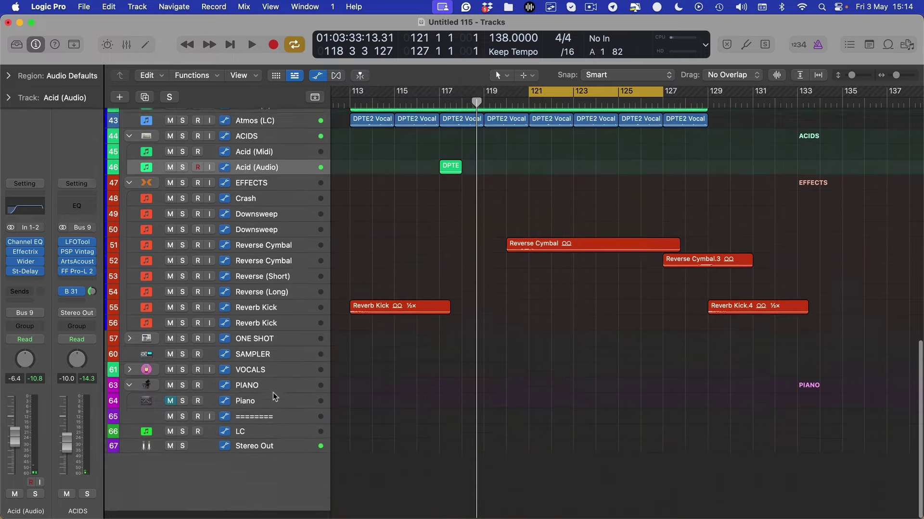
{"action": "left_click", "coordinate": [268, 454]}
{"action": "left_click", "coordinate": [262, 440]}
Switch to Loopcloud, reposition its window beside the track list, and solo the LC track.
{"action": "key", "text": "ctrl+Up"}
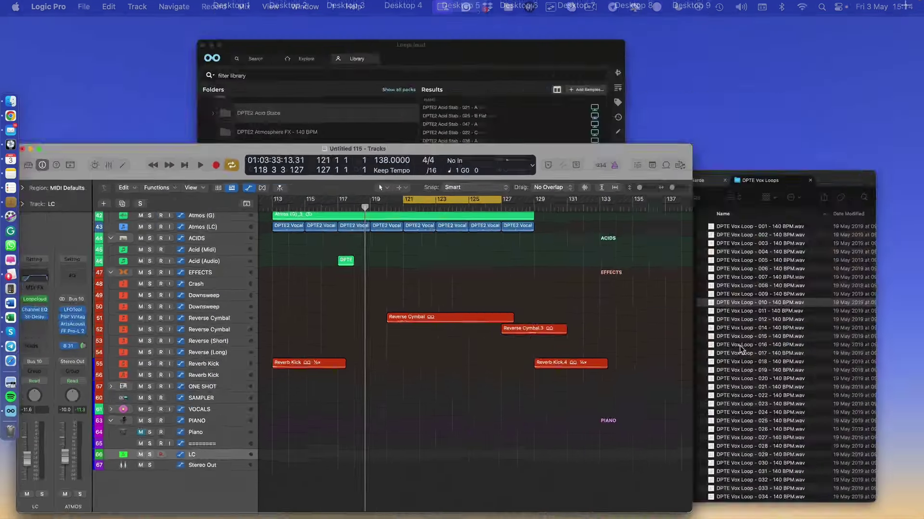
{"action": "left_click", "coordinate": [618, 170]}
{"action": "left_click", "coordinate": [202, 233]}
{"action": "left_click", "coordinate": [198, 253]}
{"action": "left_click_drag", "start_coordinate": [101, 42], "coordinate": [599, 42]}
{"action": "left_click", "coordinate": [182, 438]}
Try to preview DPTE2 Acid Stab - 034 - E Flat in Loopcloud and start Logic Pro's playback.
{"action": "left_click", "coordinate": [339, 347]}
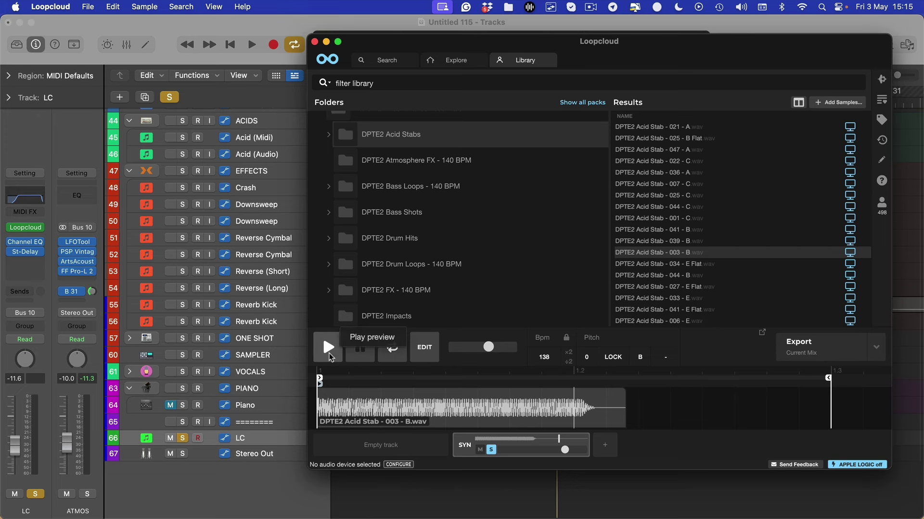
{"action": "key", "text": "Down"}
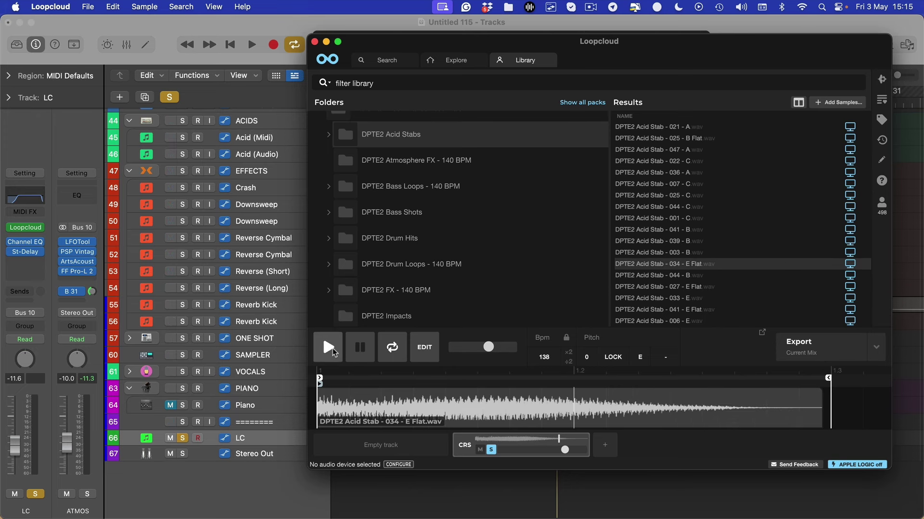
{"action": "left_click", "coordinate": [333, 348]}
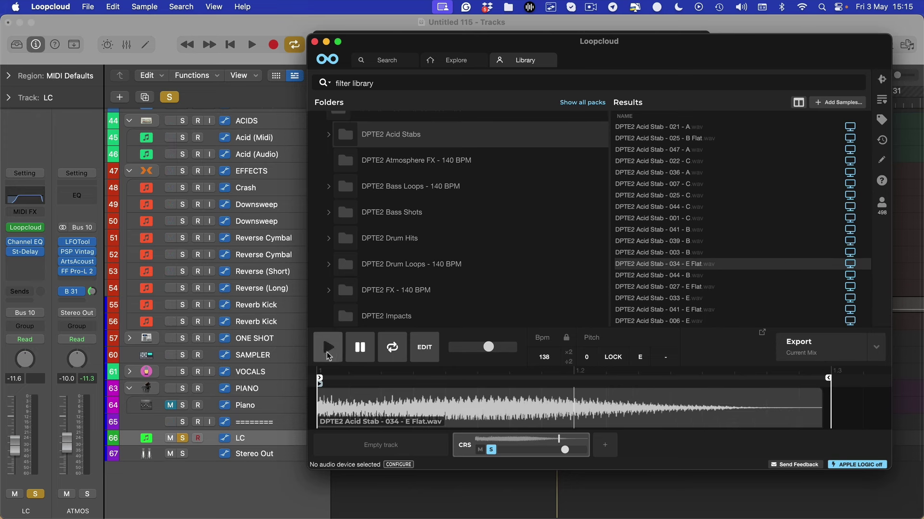
{"action": "left_click", "coordinate": [386, 481]}
{"action": "key", "text": "space"}
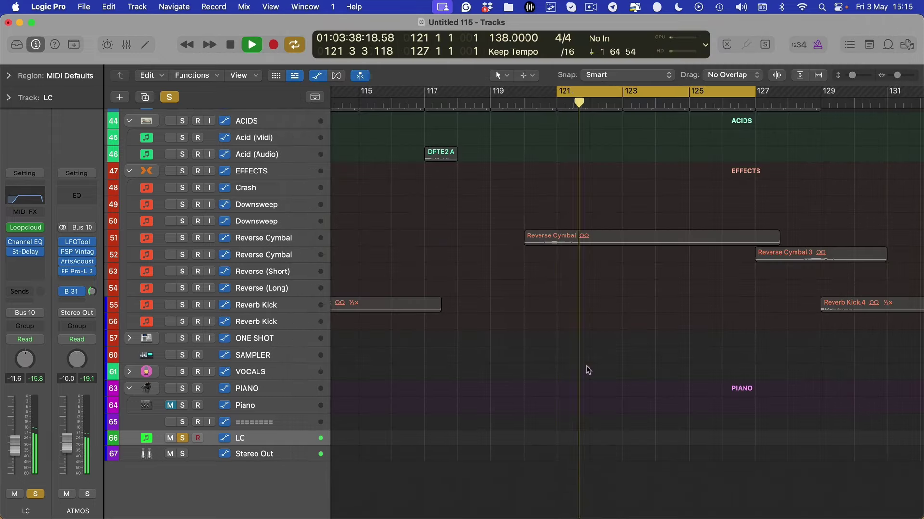
Return to Loopcloud and audition acid stabs 044 - B, 027 - E Flat and 033 - E.
{"action": "key", "text": "ctrl+Up"}
{"action": "left_click", "coordinate": [651, 208]}
{"action": "left_click", "coordinate": [646, 276]}
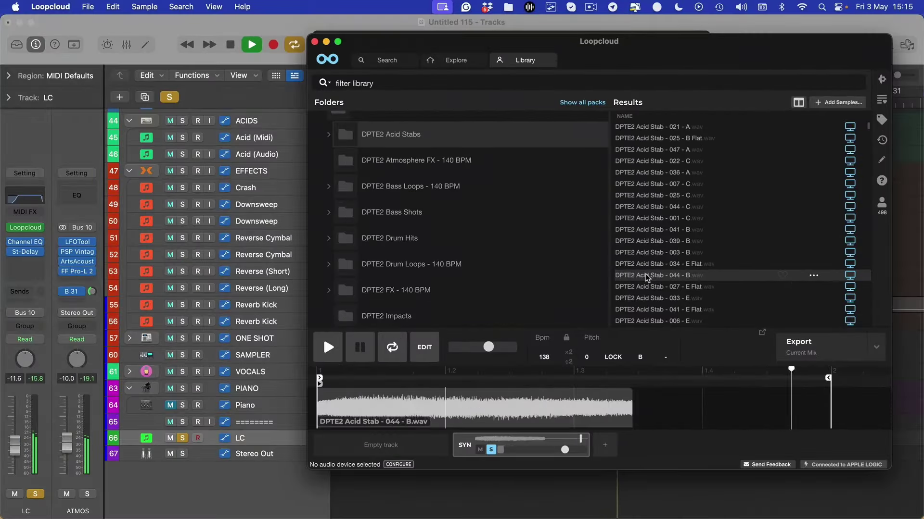
{"action": "key", "text": "Down"}
{"action": "key", "text": "Down"}
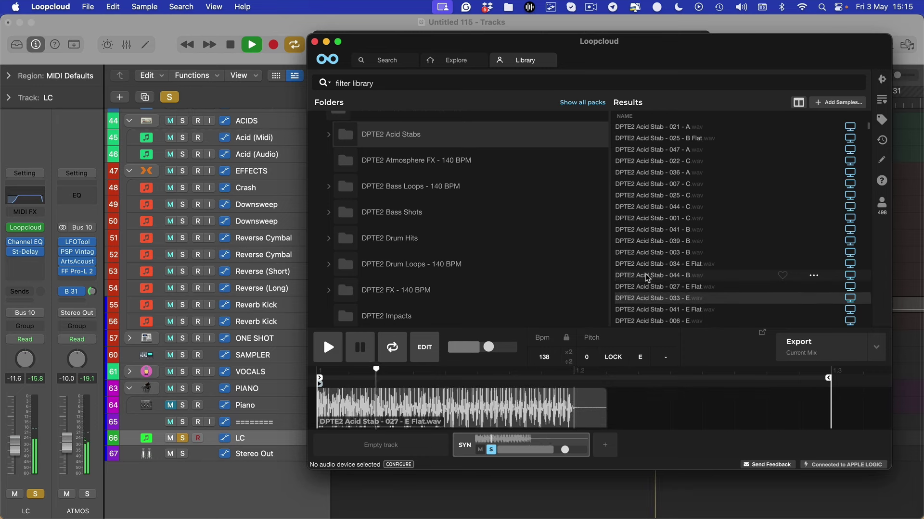
Lock Loopcloud's preview key to G and audition DPTE2 Acid Stab - 041 - E Flat.
{"action": "left_click", "coordinate": [641, 362]}
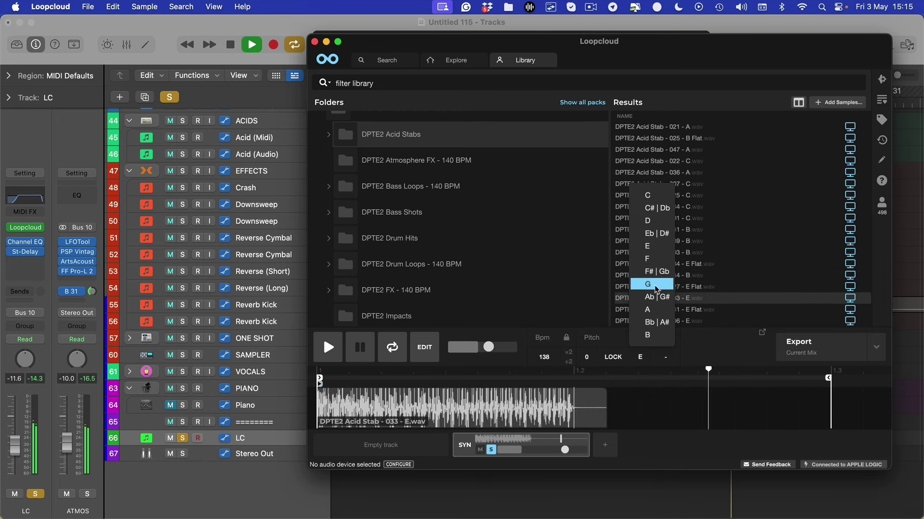
{"action": "left_click", "coordinate": [649, 284]}
{"action": "left_click", "coordinate": [676, 309]}
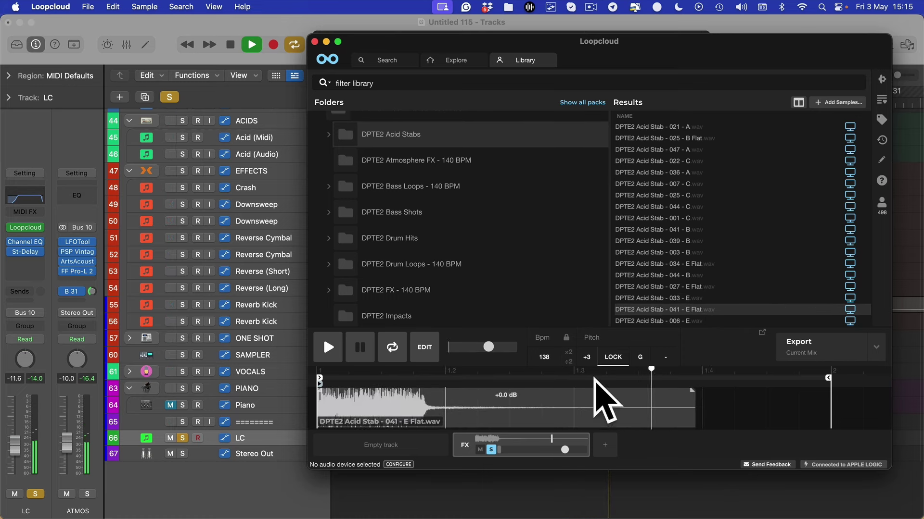
Audition the DPTE2 Acid Stab samples from 006 - E down to 026 - E.
{"action": "scroll", "coordinate": [658, 308], "scroll_direction": "down", "scroll_amount": 2}
{"action": "left_click", "coordinate": [658, 303]}
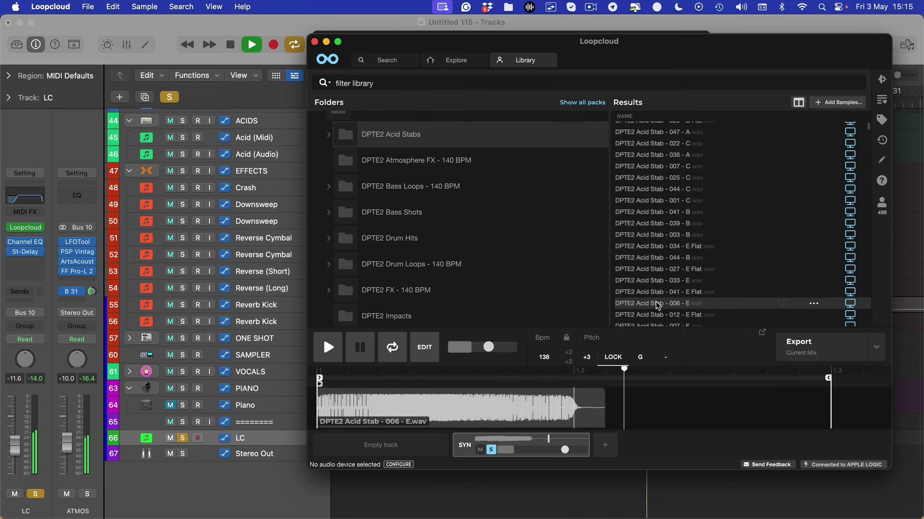
{"action": "key", "text": "Down"}
{"action": "key", "text": "Down"}
{"action": "key", "text": "Down"}
{"action": "key", "text": "Down"}
{"action": "key", "text": "Down"}
{"action": "key", "text": "Down"}
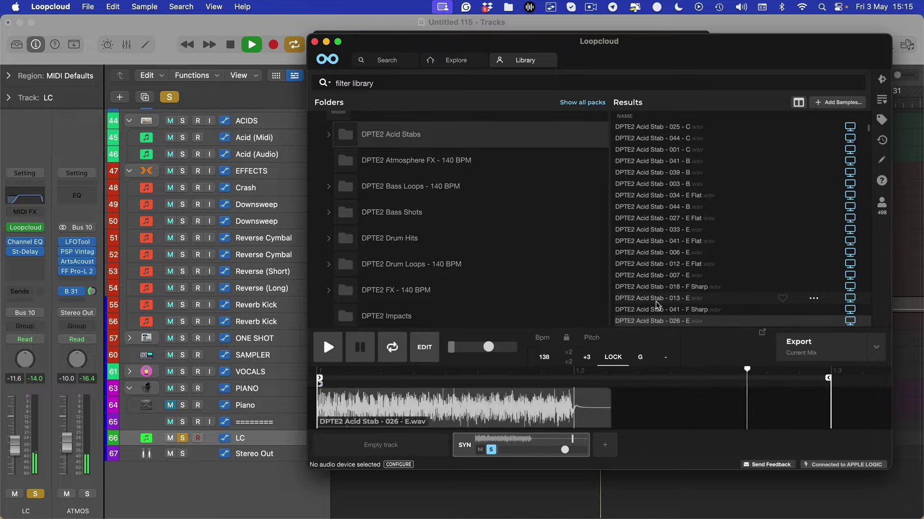
Raise the LC track's volume to -4.6 dB, stop playback and return to the Loopcloud sample browser.
{"action": "mouse_move", "coordinate": [13, 459]}
{"action": "left_mouse_down"}
{"action": "mouse_move", "coordinate": [18, 428]}
{"action": "mouse_move", "coordinate": [16, 444]}
{"action": "left_mouse_up"}
{"action": "key", "text": "space"}
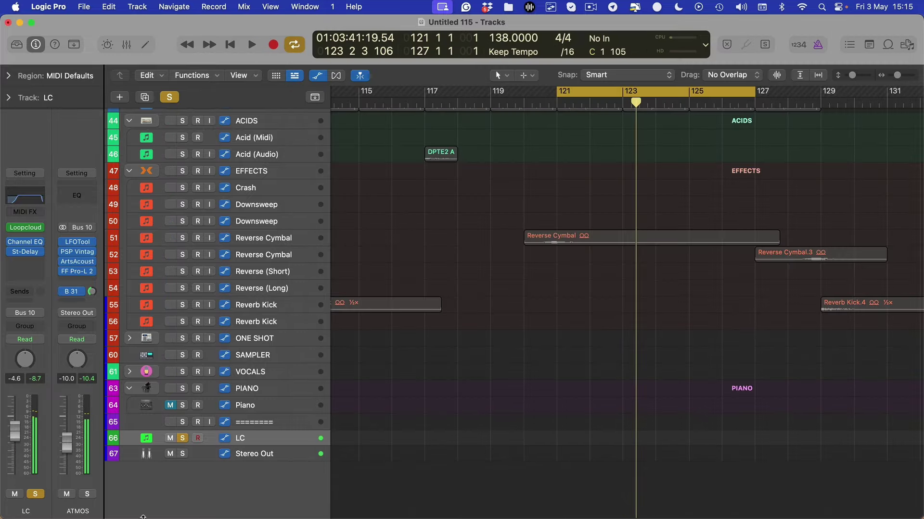
{"action": "key", "text": "ctrl+Up"}
{"action": "left_click", "coordinate": [767, 232]}
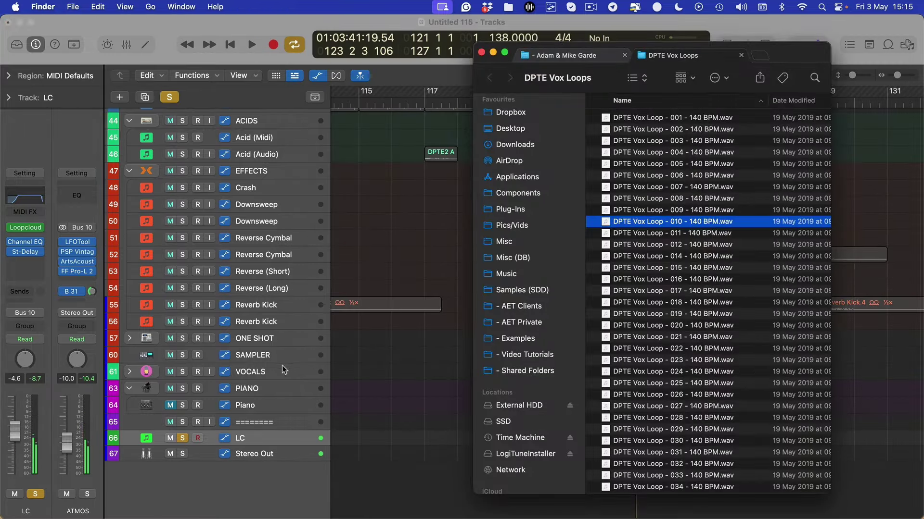
{"action": "left_click", "coordinate": [439, 384]}
{"action": "key", "text": "ctrl+Up"}
{"action": "left_click", "coordinate": [711, 233]}
{"action": "key", "text": "ctrl+Up"}
{"action": "left_click", "coordinate": [654, 256]}
Audition further acid stabs from 048 - F Sharp to 022 - G Sharp.
{"action": "scroll", "coordinate": [652, 308], "scroll_direction": "down", "scroll_amount": 3}
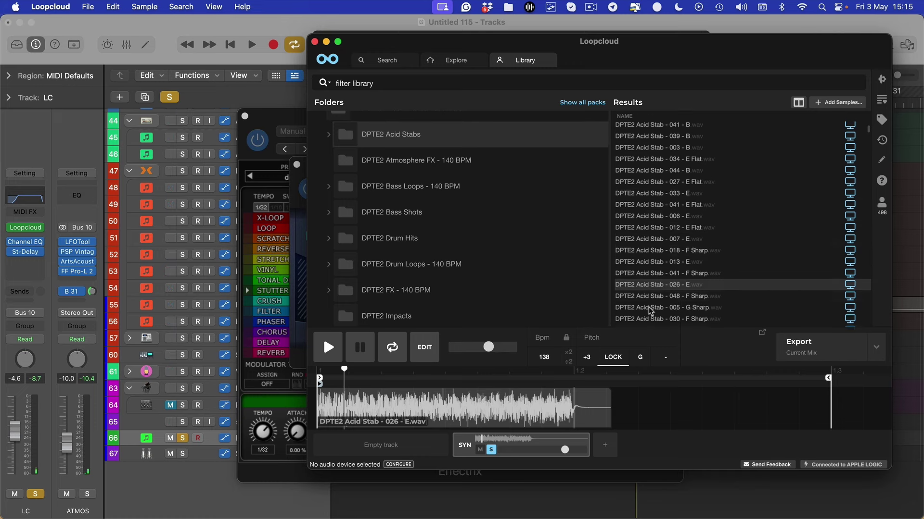
{"action": "left_click", "coordinate": [653, 297]}
{"action": "left_click", "coordinate": [653, 310]}
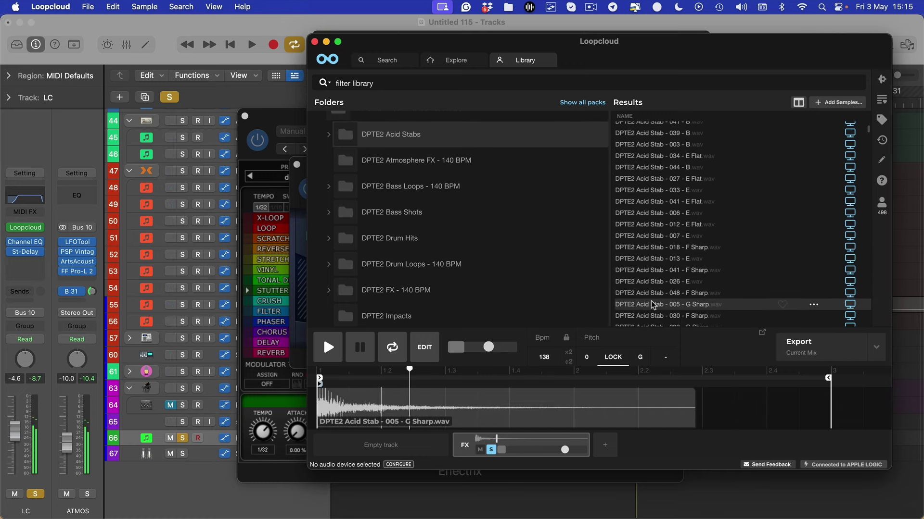
{"action": "key", "text": "Down"}
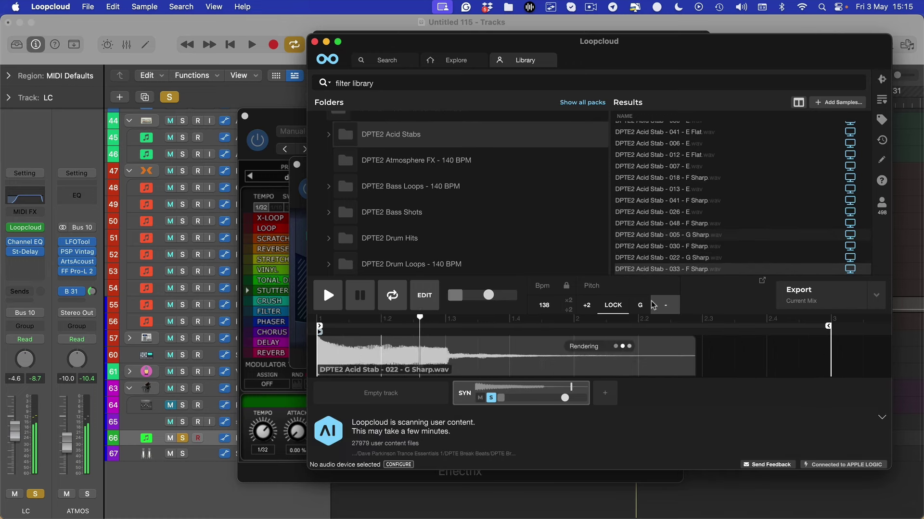
Switch to Logic Pro and duplicate the Acid (Audio) track in the ACIDS group.
{"action": "left_click", "coordinate": [400, 34]}
{"action": "scroll", "coordinate": [400, 248], "scroll_direction": "up", "scroll_amount": 15}
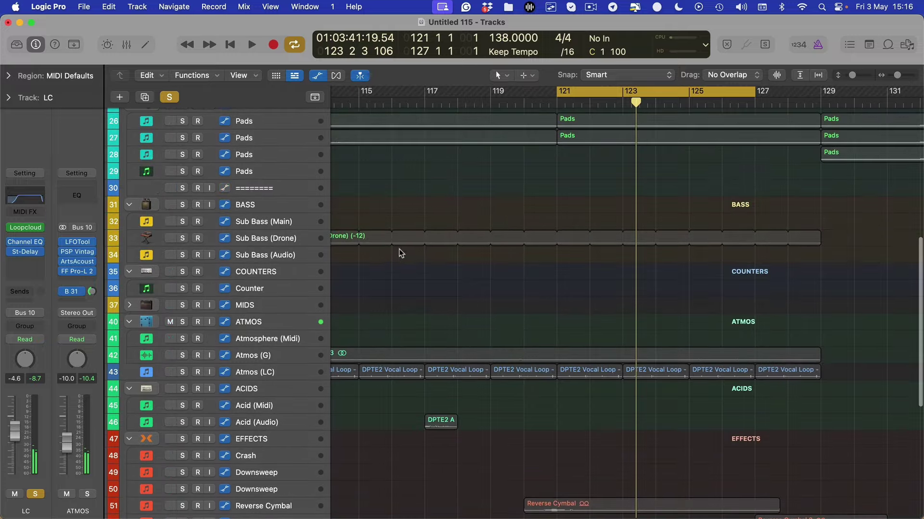
{"action": "scroll", "coordinate": [403, 254], "scroll_direction": "down", "scroll_amount": 15}
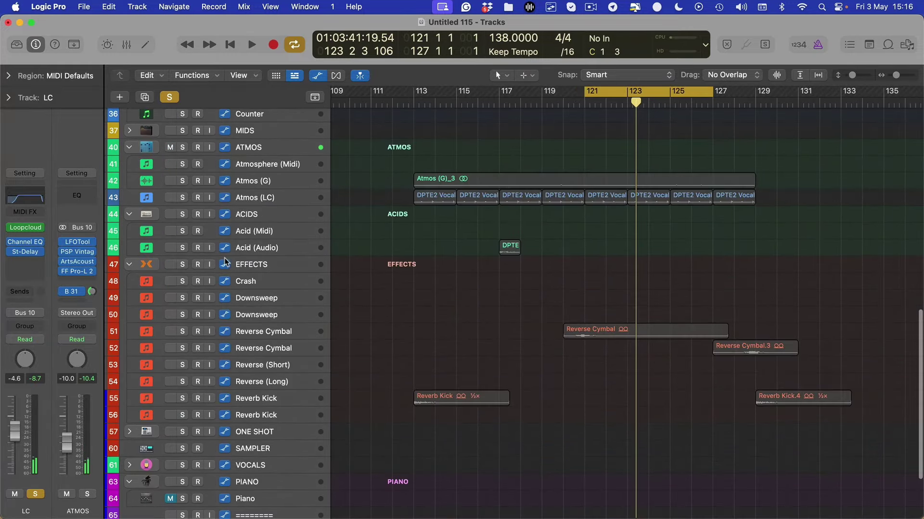
{"action": "left_click", "coordinate": [252, 251]}
{"action": "key", "text": "super+d"}
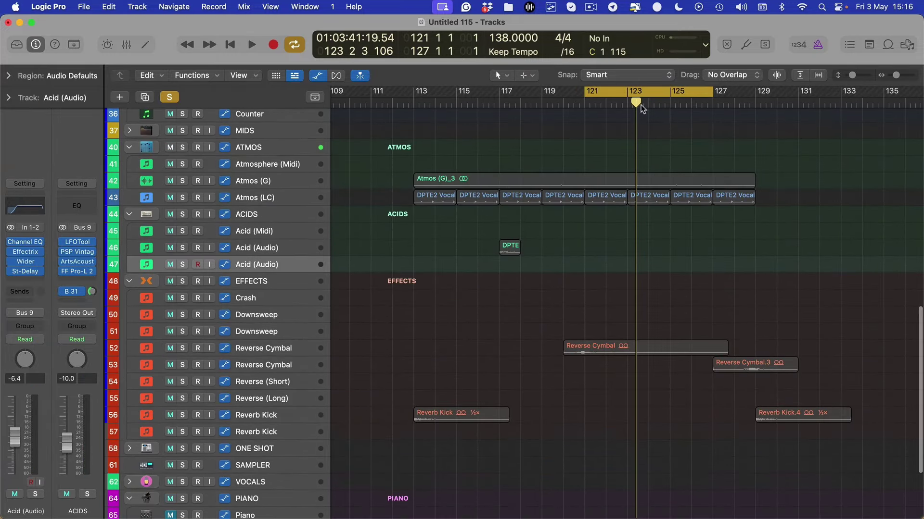
Set the cycle range from bar 125 to bar 131 and move the playhead to its start.
{"action": "left_click_drag", "start_coordinate": [615, 87], "coordinate": [695, 99]}
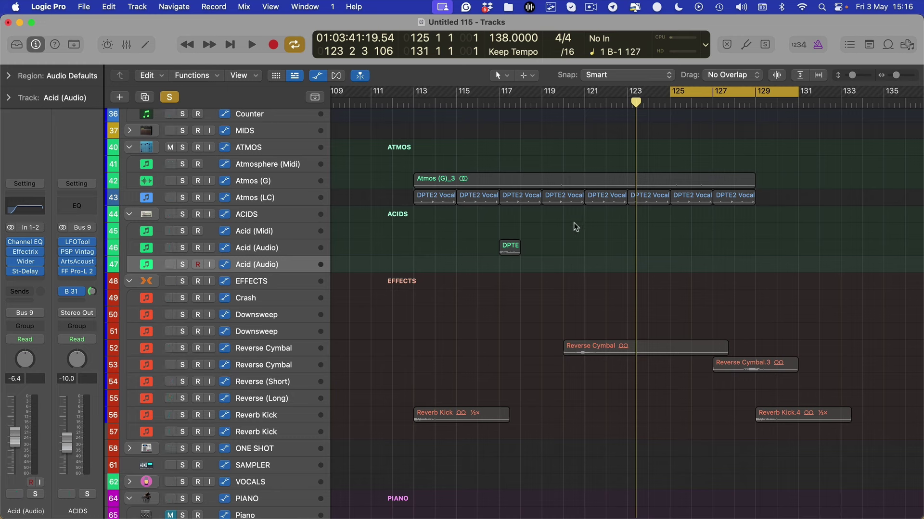
{"action": "left_click", "coordinate": [478, 198]}
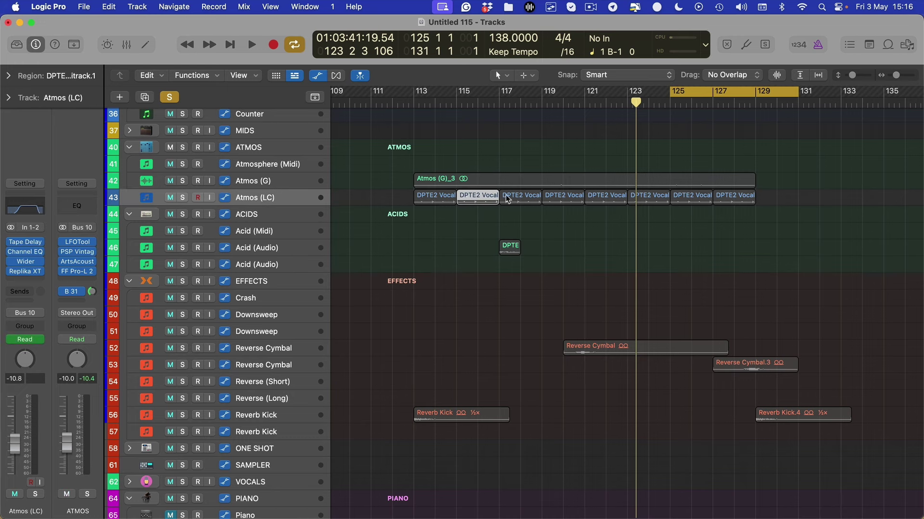
{"action": "left_click", "coordinate": [562, 198]}
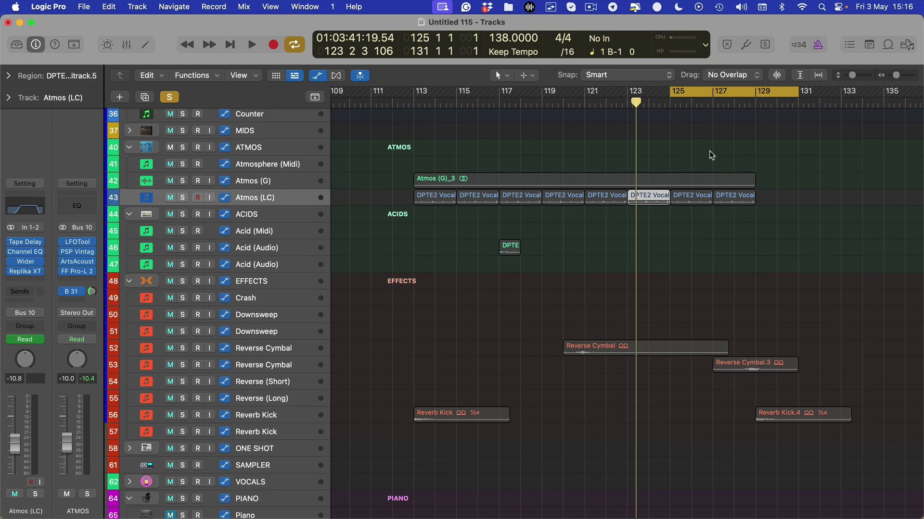
{"action": "key", "text": "space"}
Place the DPTE2 Acid Stab - 022 - G Sharp sample from Loopcloud on the duplicated Acid (Audio) track at bar 125.
{"action": "left_click", "coordinate": [271, 266]}
{"action": "key", "text": "ctrl+Up"}
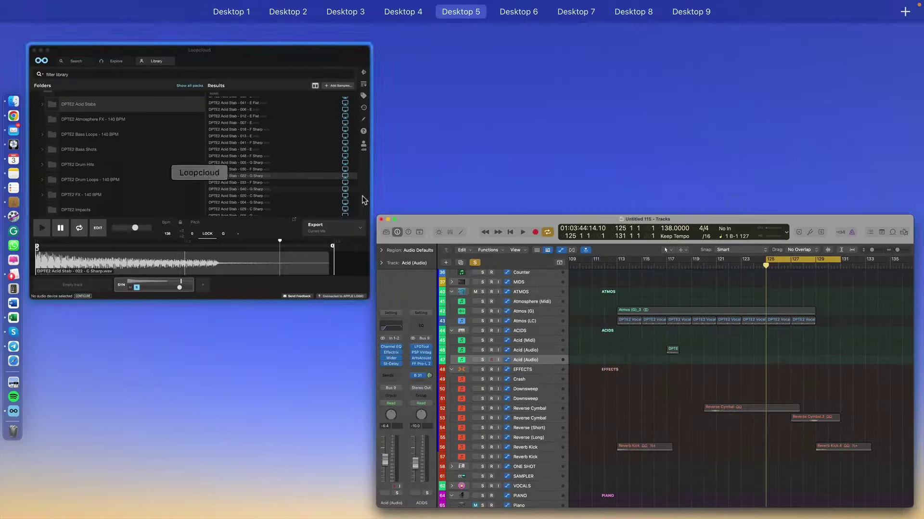
{"action": "left_click", "coordinate": [335, 199]}
{"action": "left_click_drag", "start_coordinate": [364, 60], "coordinate": [242, 60]}
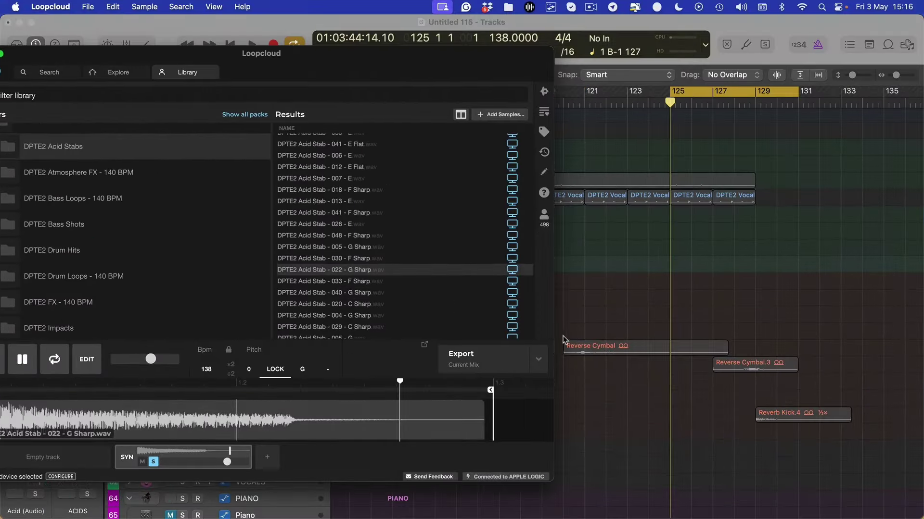
{"action": "left_click", "coordinate": [478, 356]}
{"action": "left_click_drag", "start_coordinate": [647, 301], "coordinate": [672, 268]}
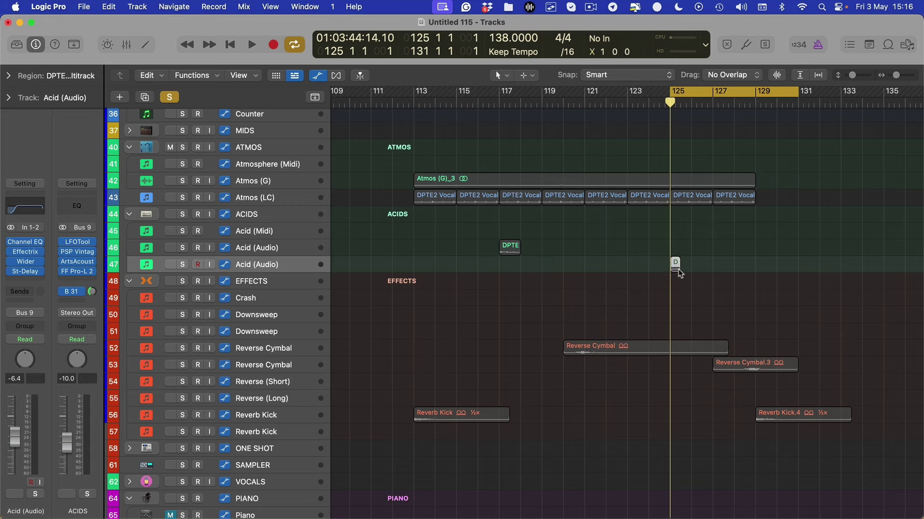
Play the duplicated Acid (Audio) track soloed and bypass its Effectrix plug-in.
{"action": "key", "text": "space"}
{"action": "key", "text": "s"}
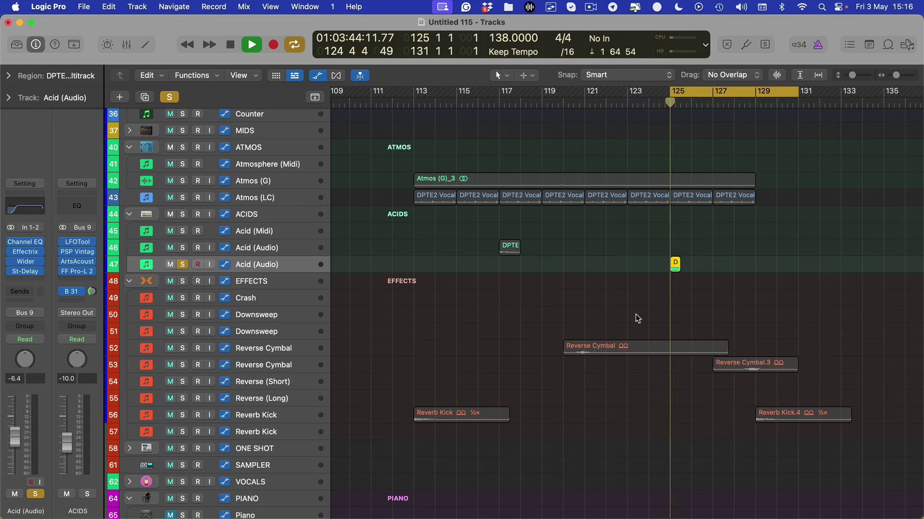
{"action": "key", "text": "super+Right"}
{"action": "key", "text": "space"}
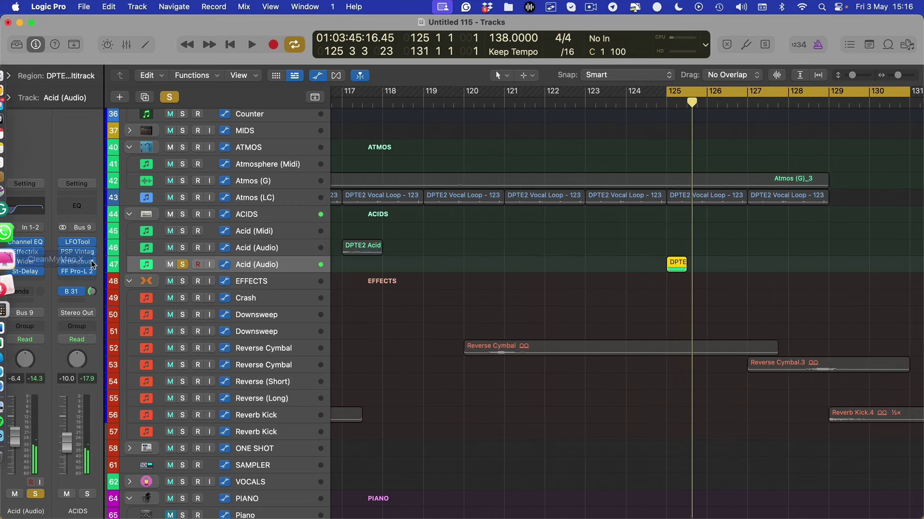
{"action": "mouse_move", "coordinate": [20, 255]}
{"action": "key", "text": "space"}
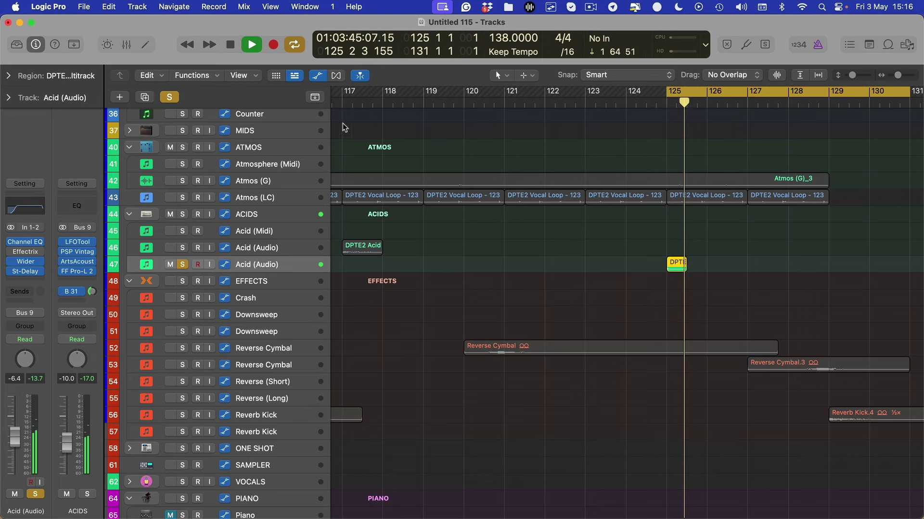
Set the cycle range from bar 113 to bar 129 and play the section with solo cleared.
{"action": "key", "text": "super+Left"}
{"action": "left_click_drag", "start_coordinate": [354, 92], "coordinate": [823, 151]}
{"action": "key", "text": "space"}
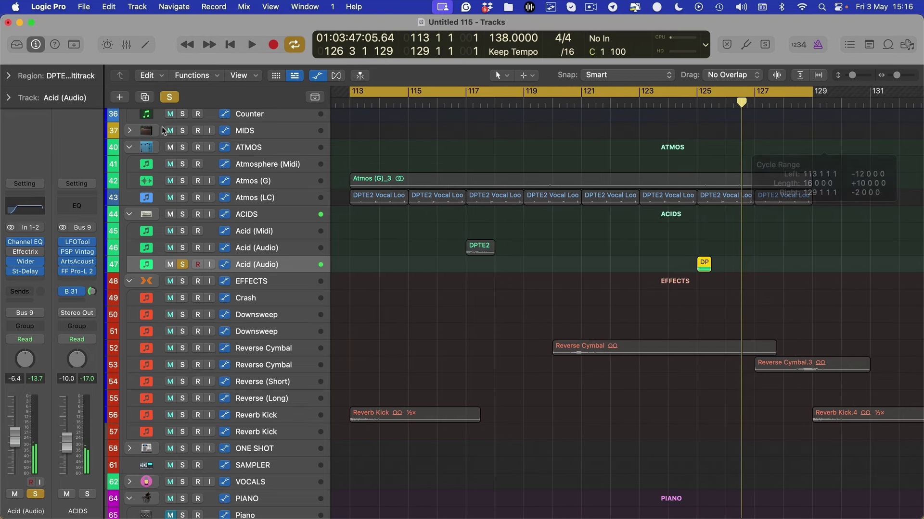
{"action": "left_click", "coordinate": [170, 97]}
{"action": "key", "text": "space"}
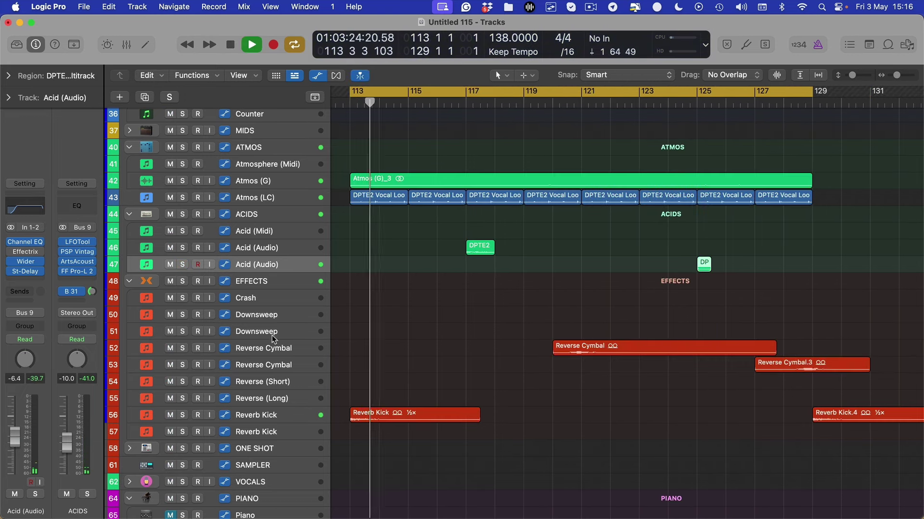
On Atmos (LC), set the Channel EQ high shelf to +7.3 dB at 730 Hz and lower the track volume to -13.6 dB.
{"action": "left_click", "coordinate": [261, 201]}
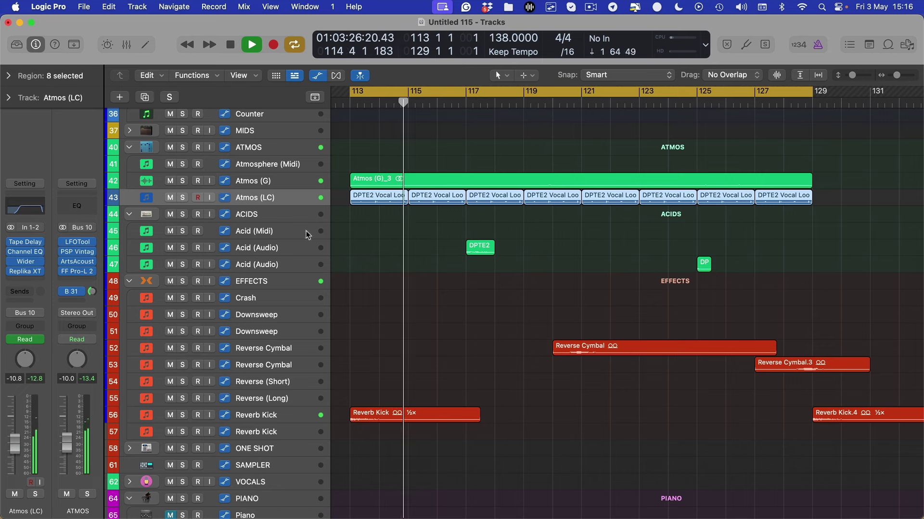
{"action": "left_click", "coordinate": [28, 256]}
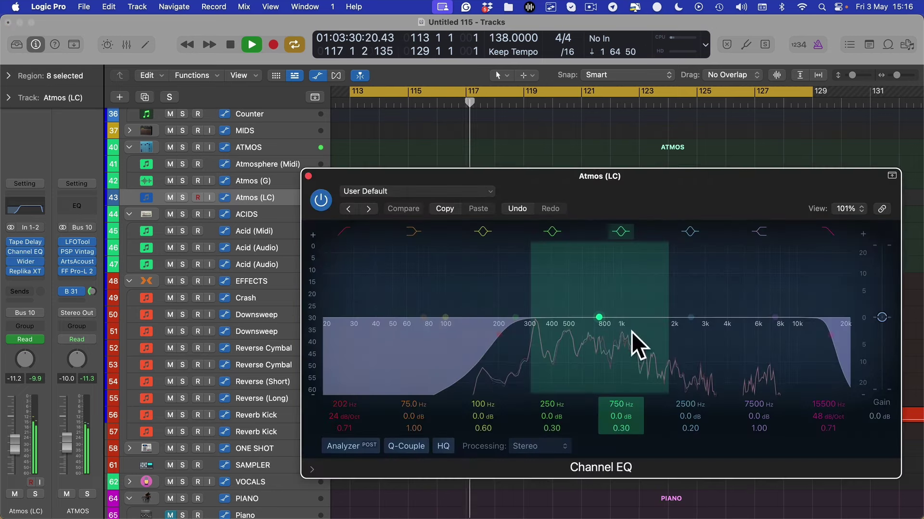
{"action": "left_click_drag", "start_coordinate": [723, 312], "coordinate": [596, 283]}
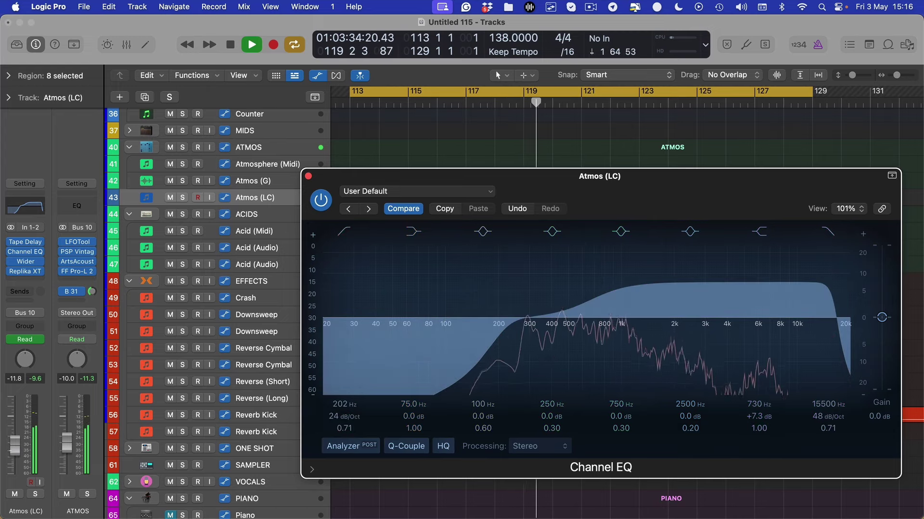
{"action": "left_click_drag", "start_coordinate": [16, 446], "coordinate": [16, 452]}
{"action": "key", "text": "c"}
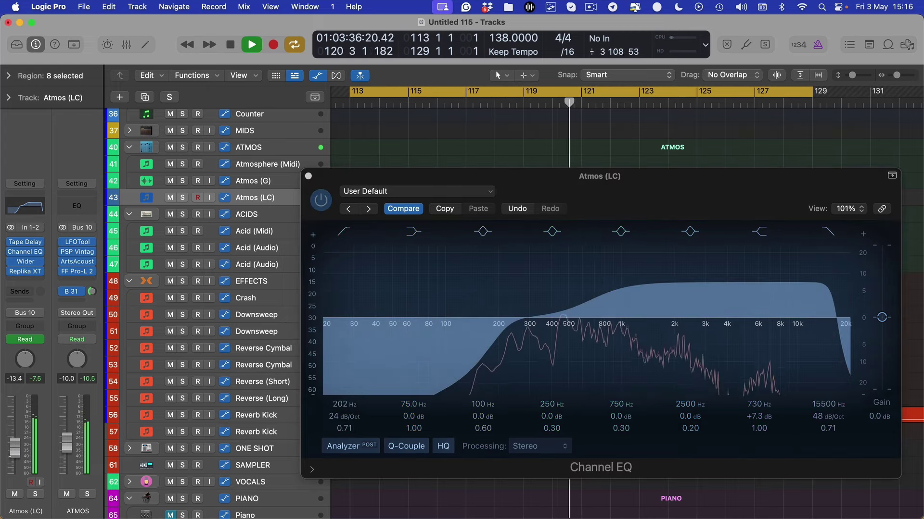
{"action": "key", "text": "super+w"}
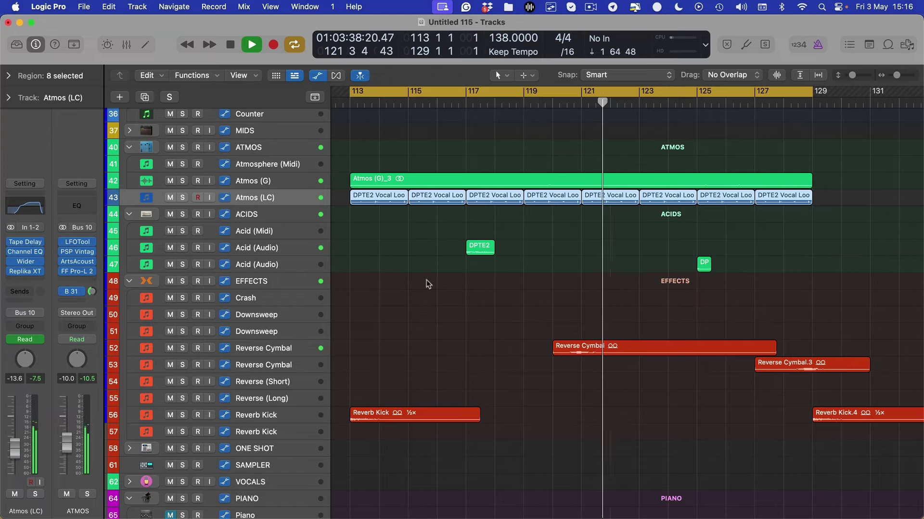
Raise the volume of the Acid (Audio) track holding the bar 125 stab to -0.9 dB and replay from just before it.
{"action": "key", "text": "super+Down"}
{"action": "key", "text": "super+Down"}
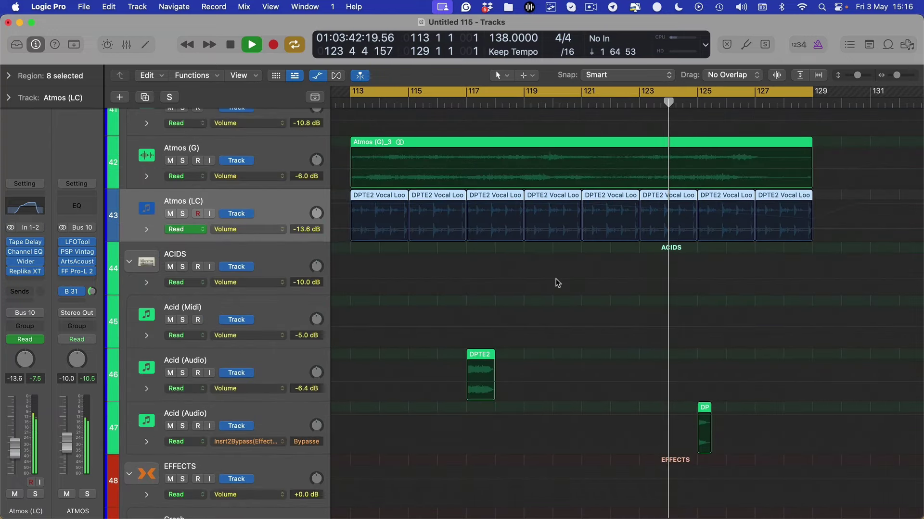
{"action": "key", "text": "super+Up"}
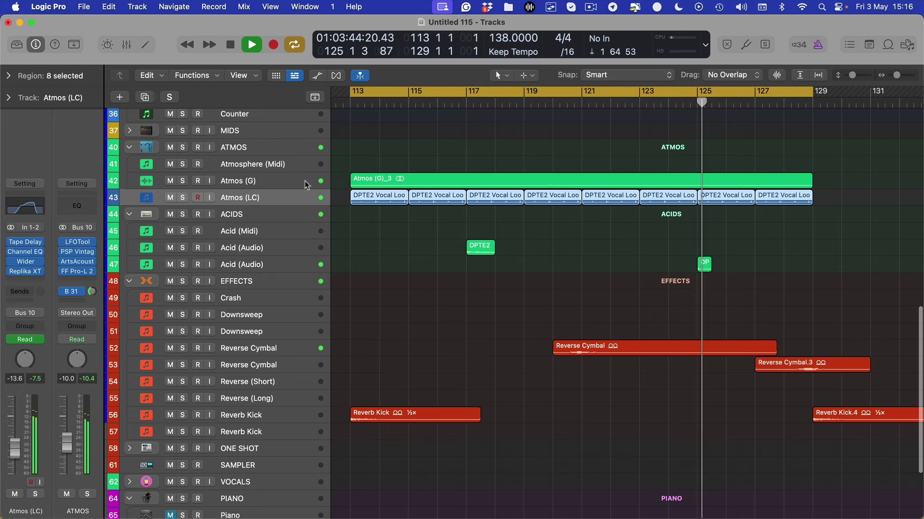
{"action": "left_click", "coordinate": [704, 264]}
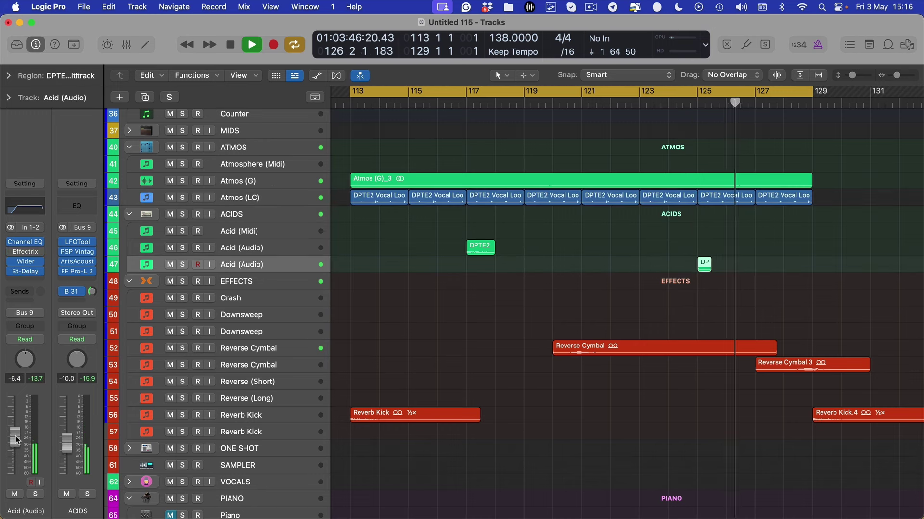
{"action": "left_click", "coordinate": [687, 103]}
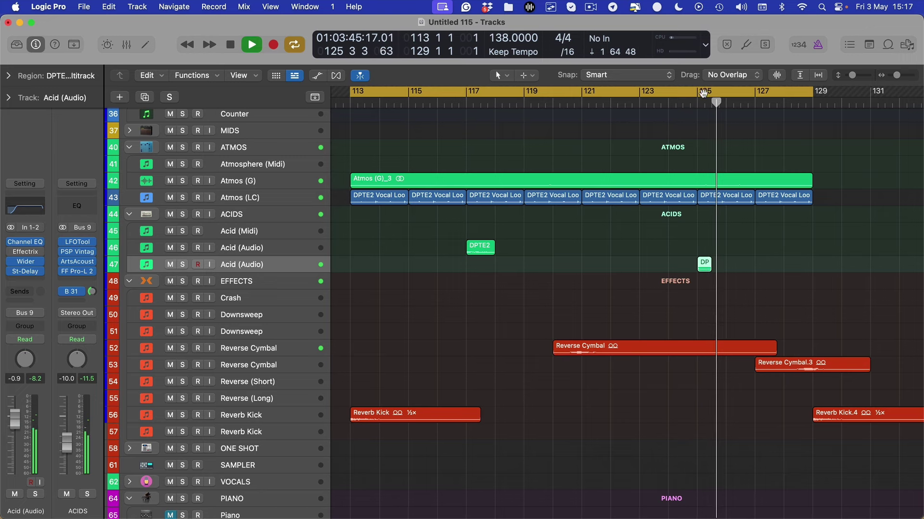
Set the cycle range to bars 125 to 128 and play the bar 125 acid stab soloed with track automation shown.
{"action": "left_click_drag", "start_coordinate": [700, 92], "coordinate": [784, 92]}
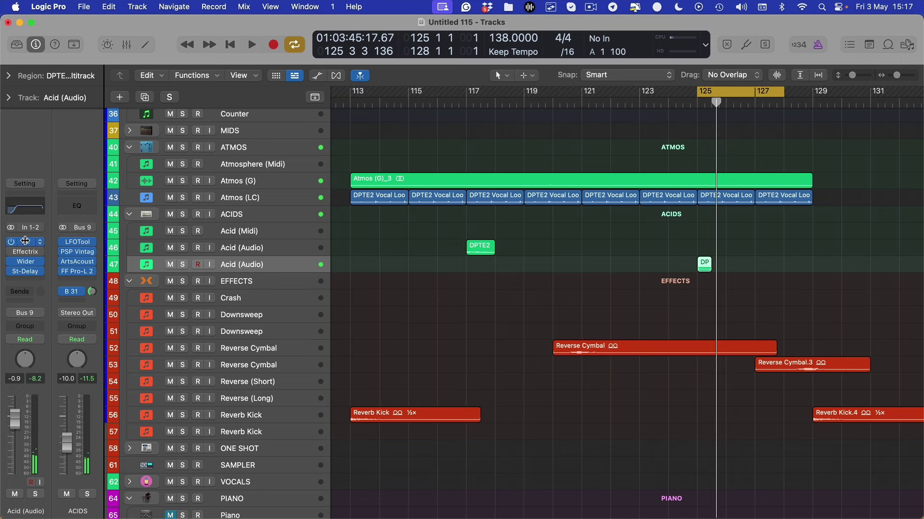
{"action": "key", "text": "space"}
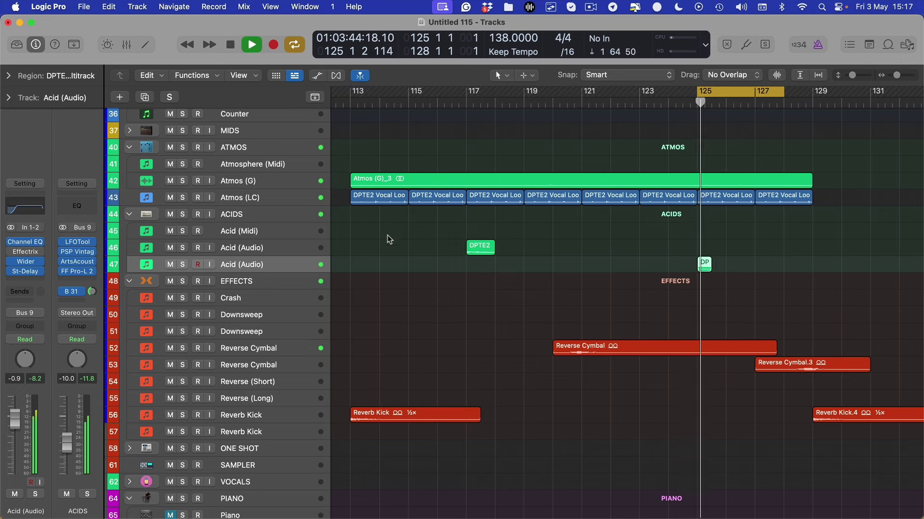
{"action": "key", "text": "space"}
{"action": "key", "text": "a"}
{"action": "key", "text": "space"}
{"action": "key", "text": "s"}
{"action": "key", "text": "space"}
{"action": "key", "text": "space"}
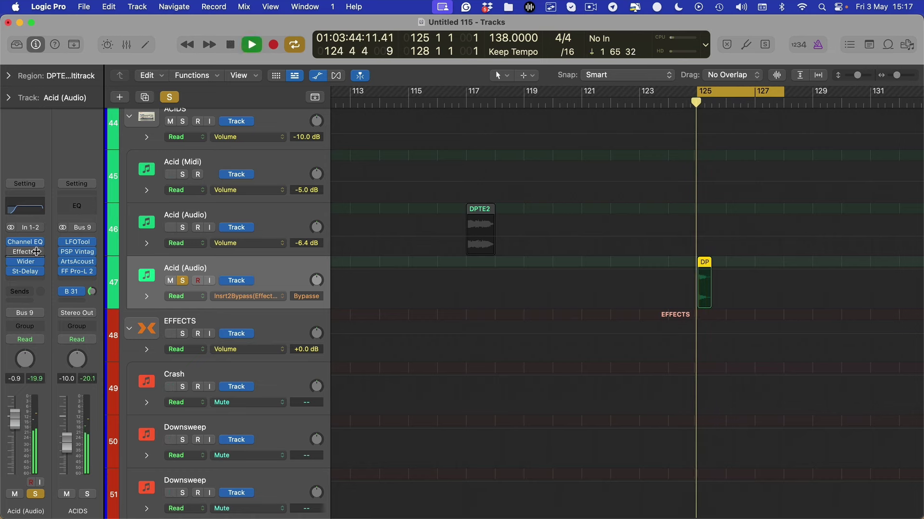
Replace Effectrix with Mixed In Key SE on the Acid (Audio) track and play the bar 125 stab to analyse its key.
{"action": "key", "text": "space"}
{"action": "left_click", "coordinate": [40, 252]}
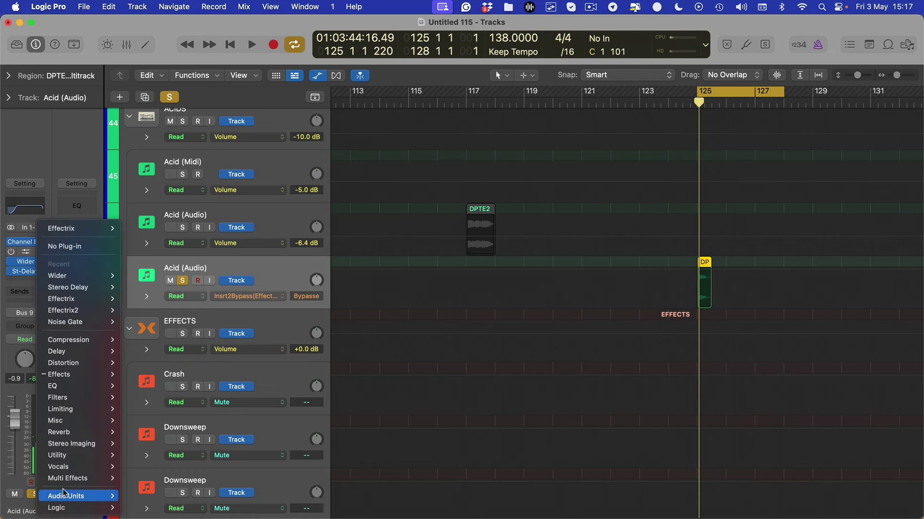
{"action": "mouse_move", "coordinate": [80, 377]}
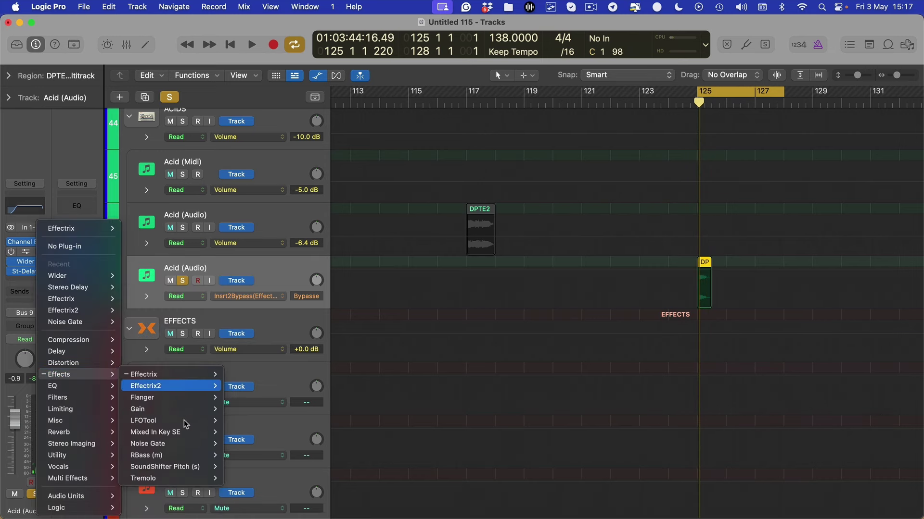
{"action": "left_click", "coordinate": [155, 432]}
{"action": "key", "text": "space"}
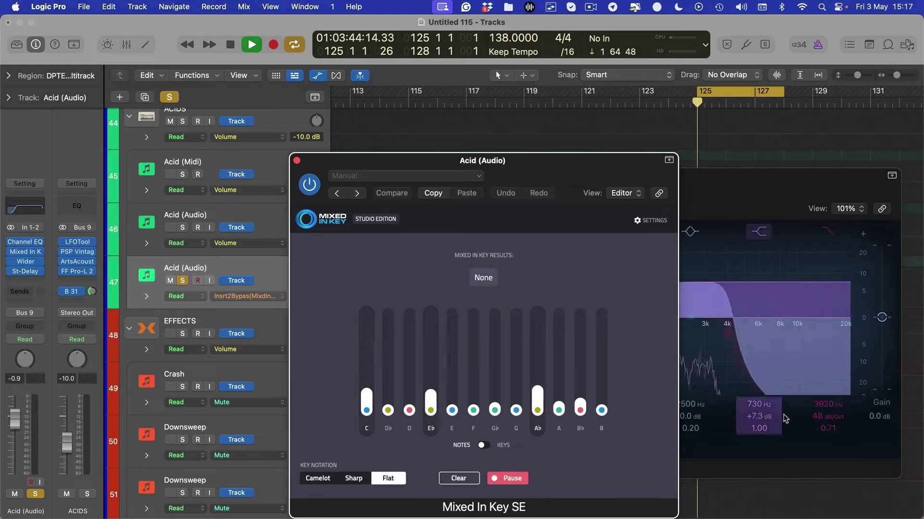
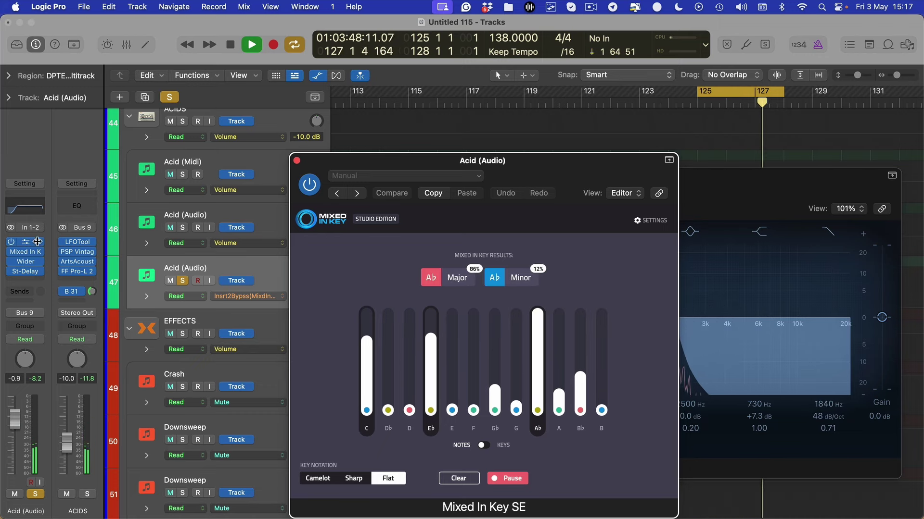
{"action": "key", "text": "space"}
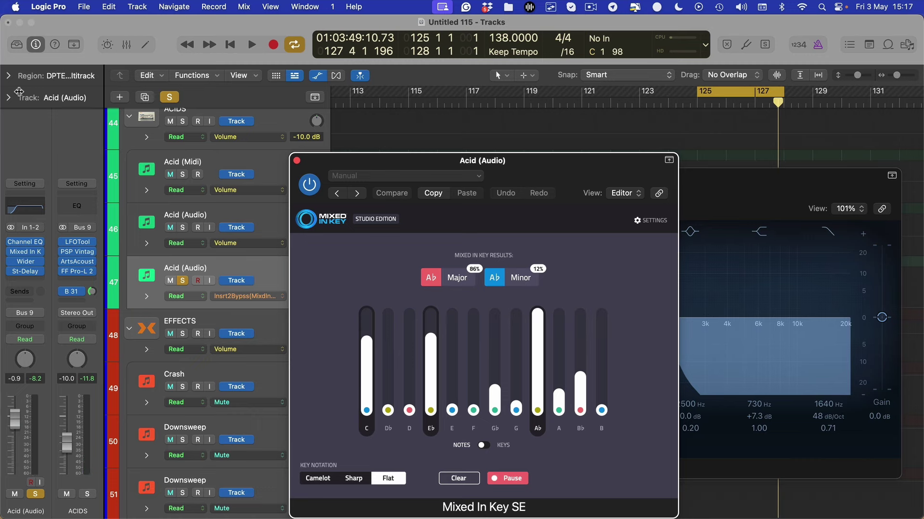
Transpose the bar 125 acid stab region by -2 semitones and replay it.
{"action": "key", "text": "super+k"}
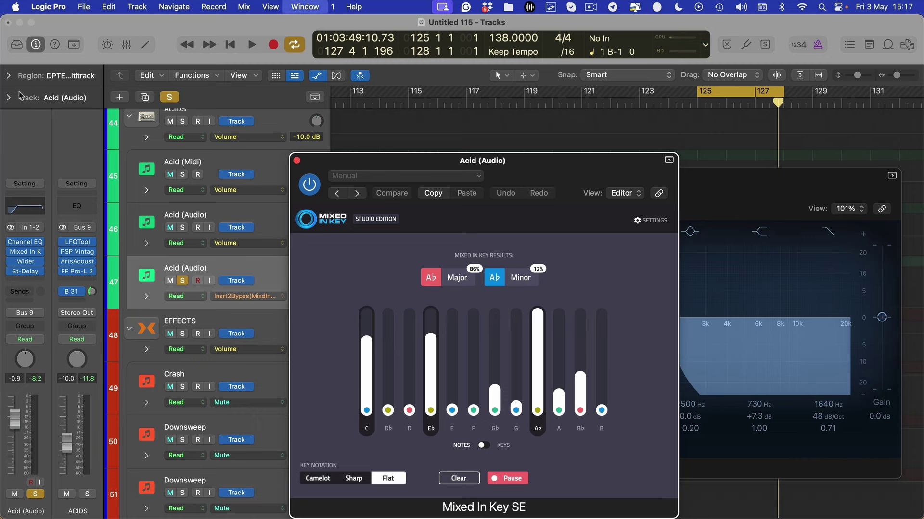
{"action": "key", "text": "super+k"}
{"action": "key", "text": "super+k"}
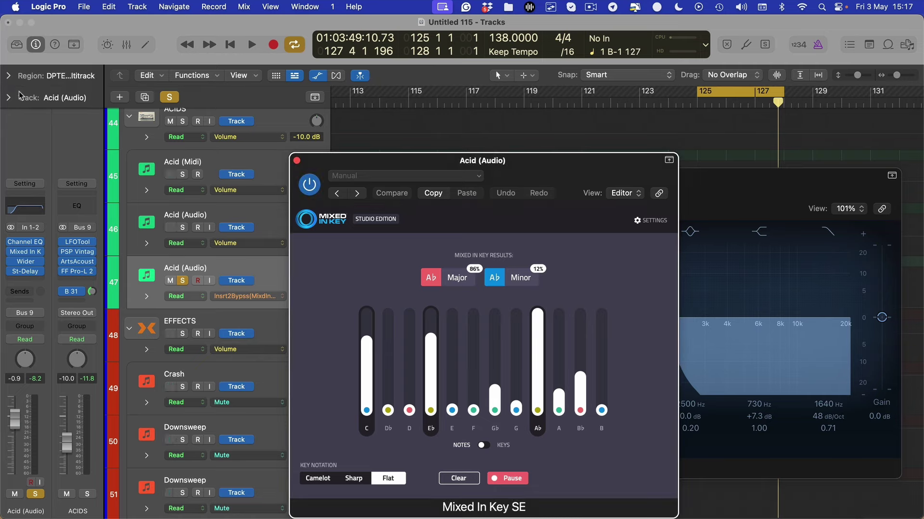
{"action": "left_click", "coordinate": [6, 74]}
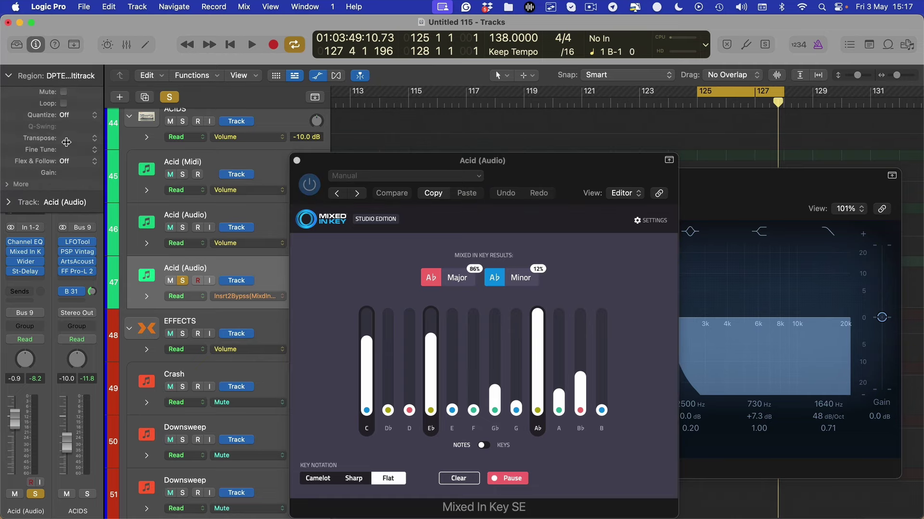
{"action": "key", "text": "space"}
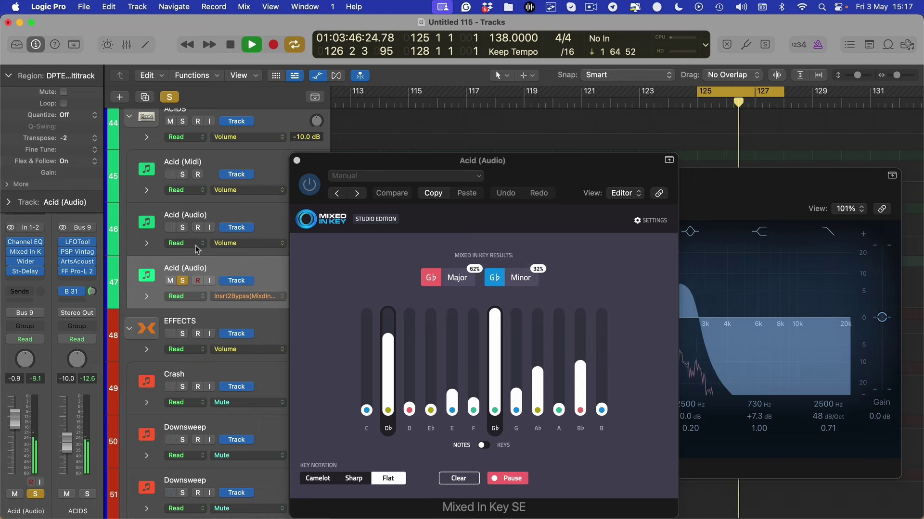
Clear the solo on the Acid (Audio) track and delete its bar 125 stab with track automation hidden.
{"action": "key", "text": "v"}
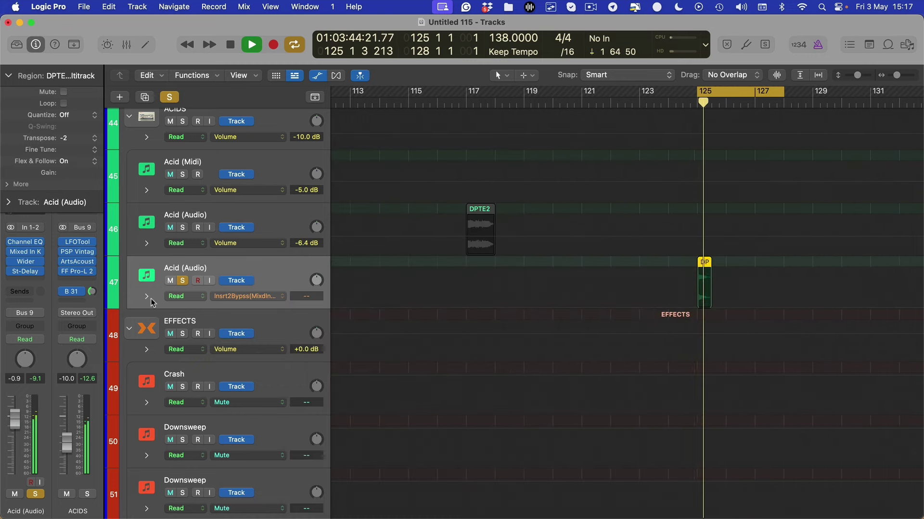
{"action": "left_click", "coordinate": [183, 281]}
{"action": "key", "text": "space"}
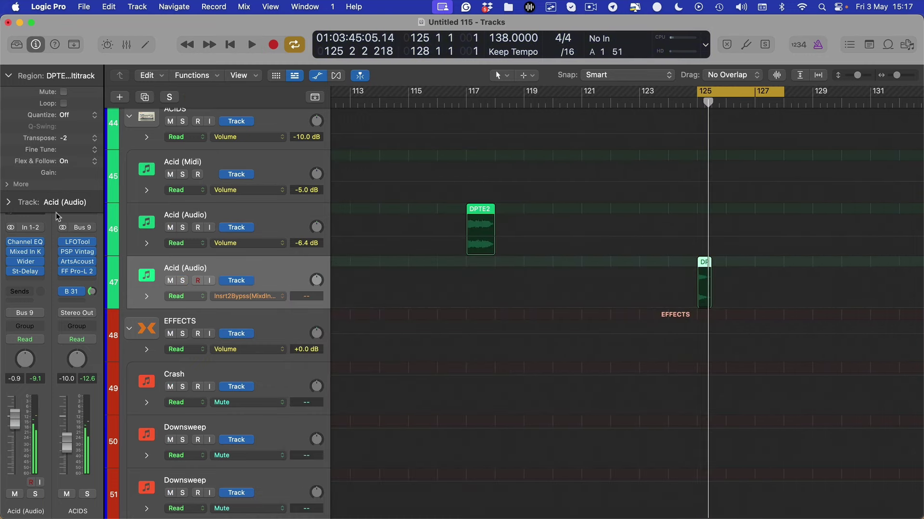
{"action": "key", "text": "a"}
{"action": "left_click_drag", "start_coordinate": [798, 247], "coordinate": [668, 286]}
{"action": "scroll", "coordinate": [667, 286], "scroll_direction": "down", "scroll_amount": 5}
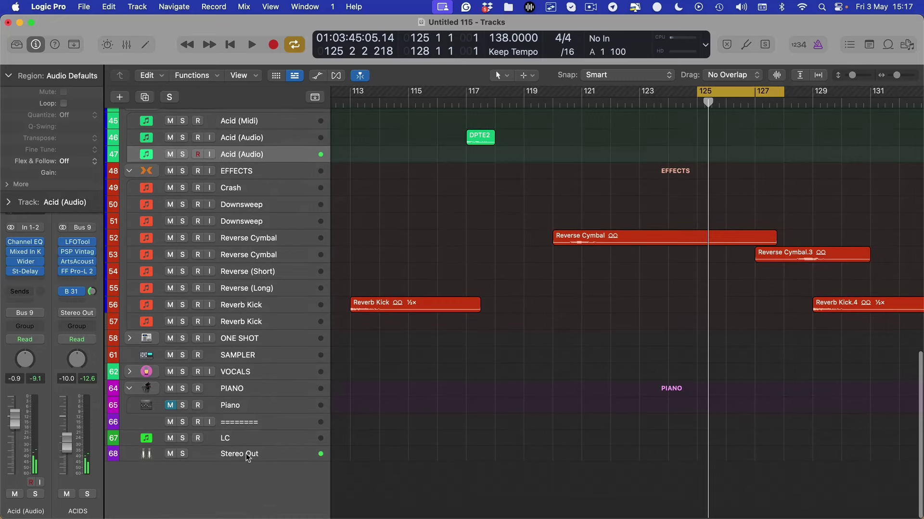
Open the Loopcloud instrument on the LC track and hide the Region inspector.
{"action": "left_click", "coordinate": [242, 439]}
{"action": "left_click", "coordinate": [23, 227]}
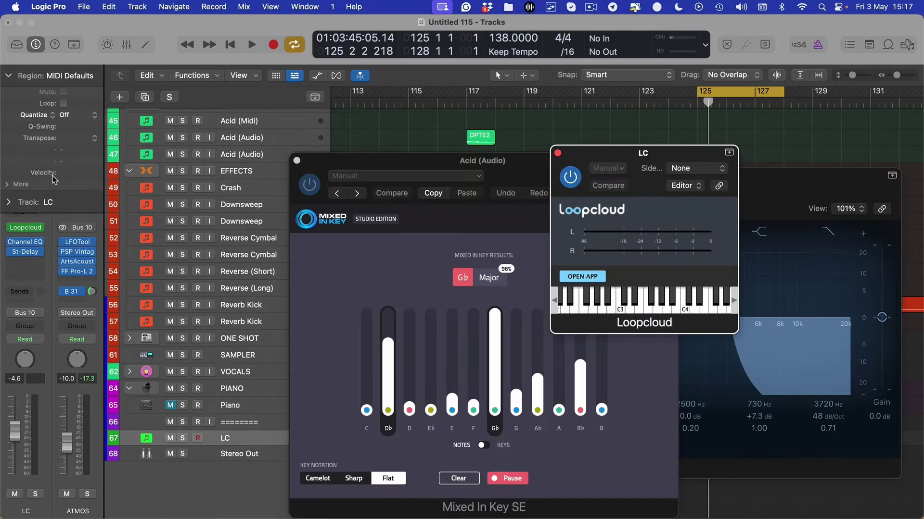
{"action": "left_click", "coordinate": [351, 129]}
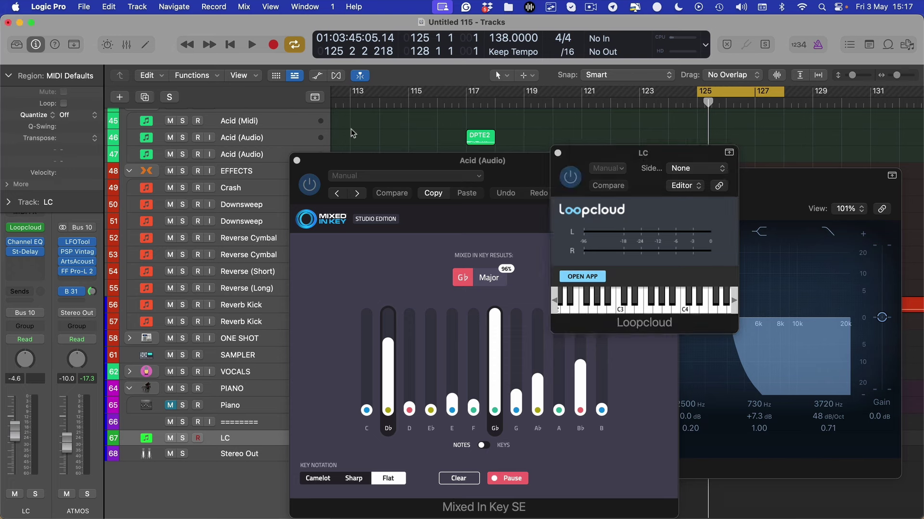
{"action": "key", "text": "super+k"}
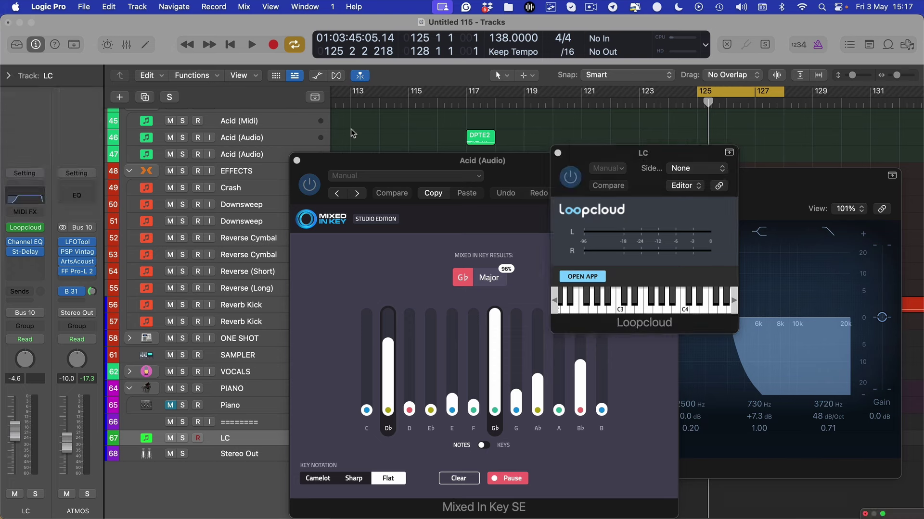
Open the key command assignments and search the commands for "region in".
{"action": "left_click", "coordinate": [58, 5]}
{"action": "mouse_move", "coordinate": [96, 68]}
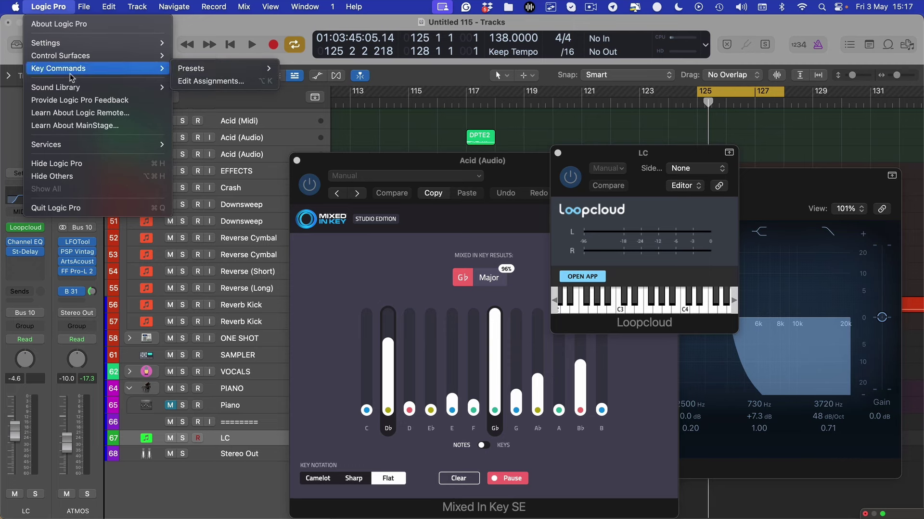
{"action": "left_click", "coordinate": [196, 82]}
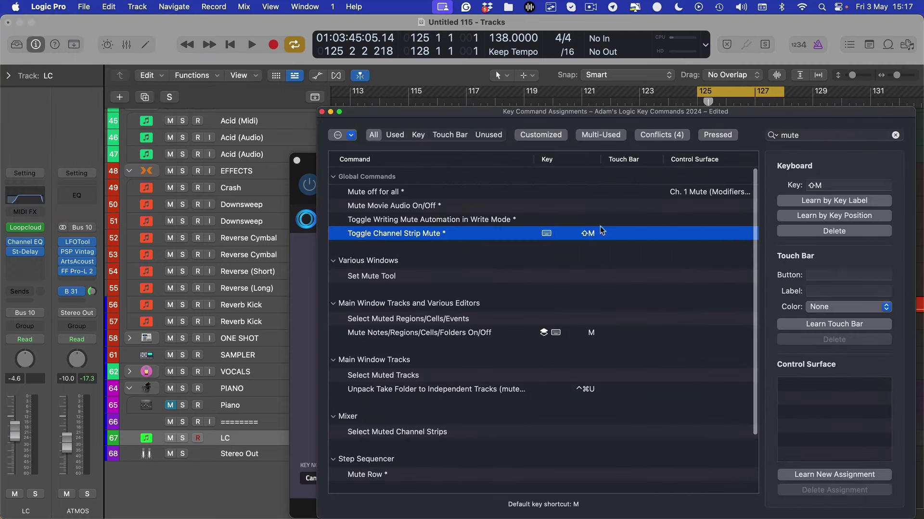
{"action": "left_click_drag", "start_coordinate": [820, 134], "coordinate": [700, 135]}
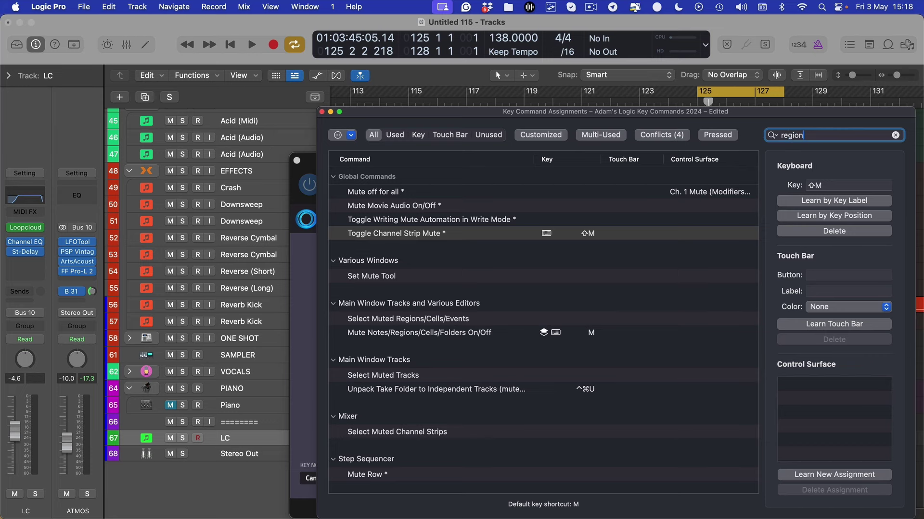
{"action": "type", "text": "region "}
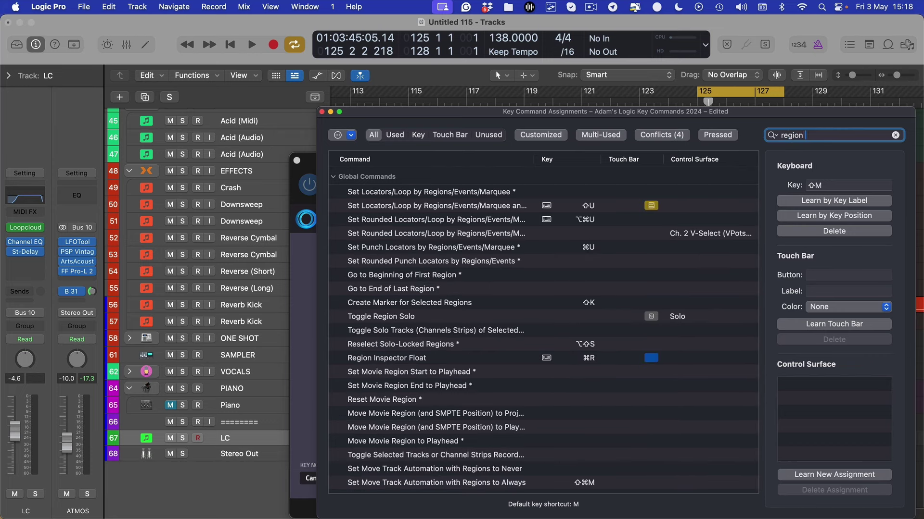
{"action": "type", "text": "in"}
Assign Shift+R to Region Inspector Float, accept the conflicting assignment and close the key command assignments.
{"action": "left_click", "coordinate": [519, 208]}
{"action": "left_click", "coordinate": [850, 218]}
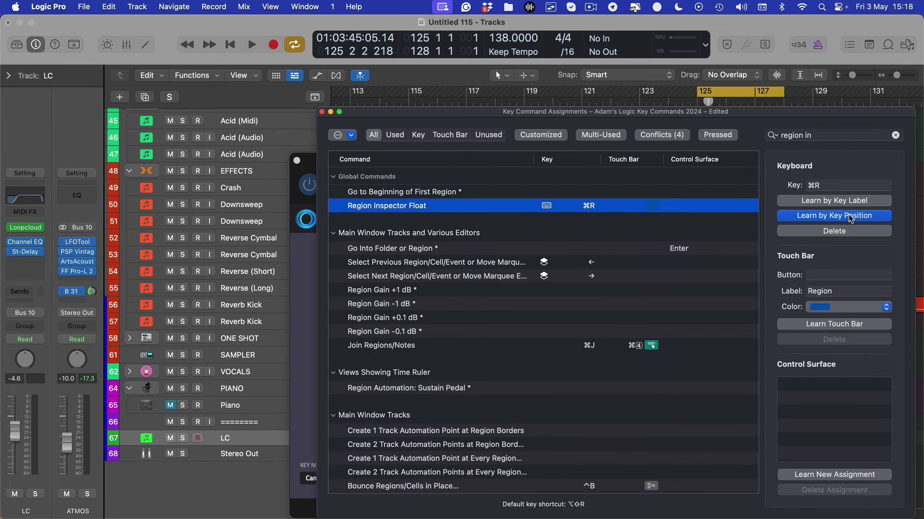
{"action": "key", "text": "shift+r"}
{"action": "left_click", "coordinate": [462, 259]}
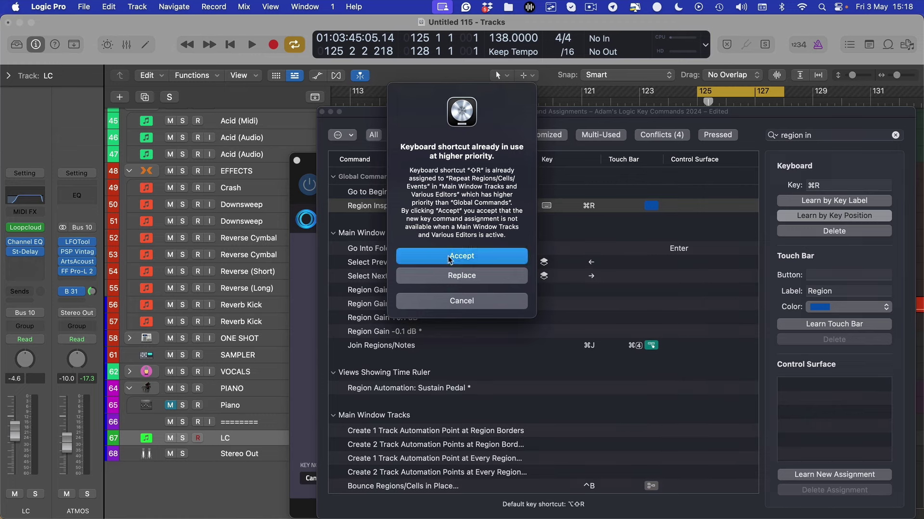
{"action": "left_click", "coordinate": [322, 112]}
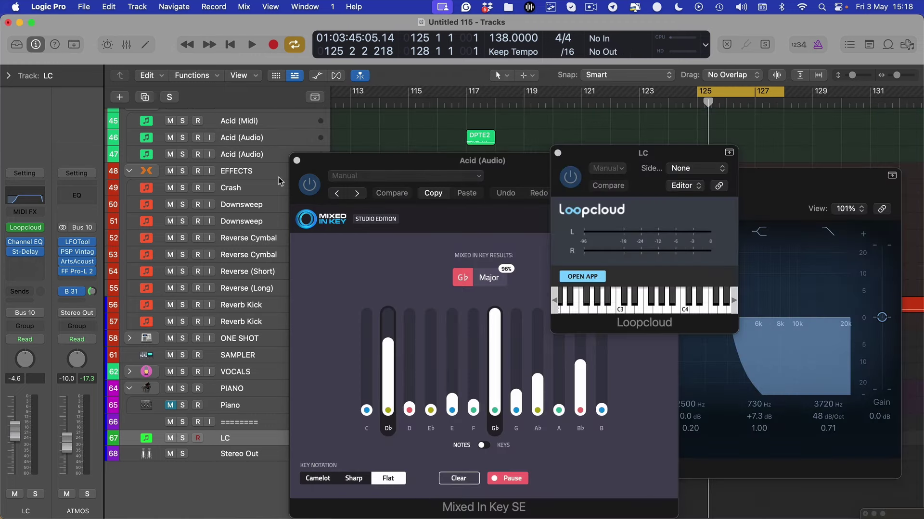
Switch to the Loopcloud app from the LC track's instrument and audition DPTE2 Acid Stab - 040 - G Sharp.
{"action": "key", "text": "v"}
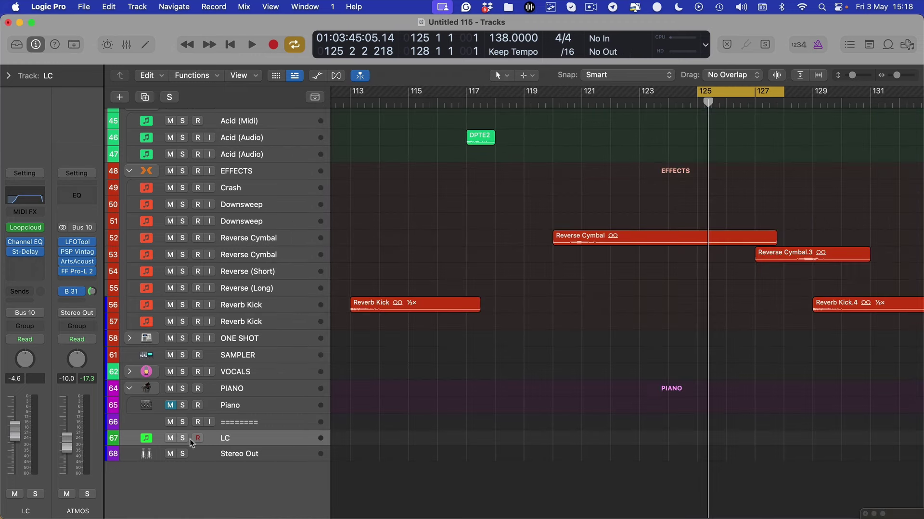
{"action": "left_click", "coordinate": [23, 231]}
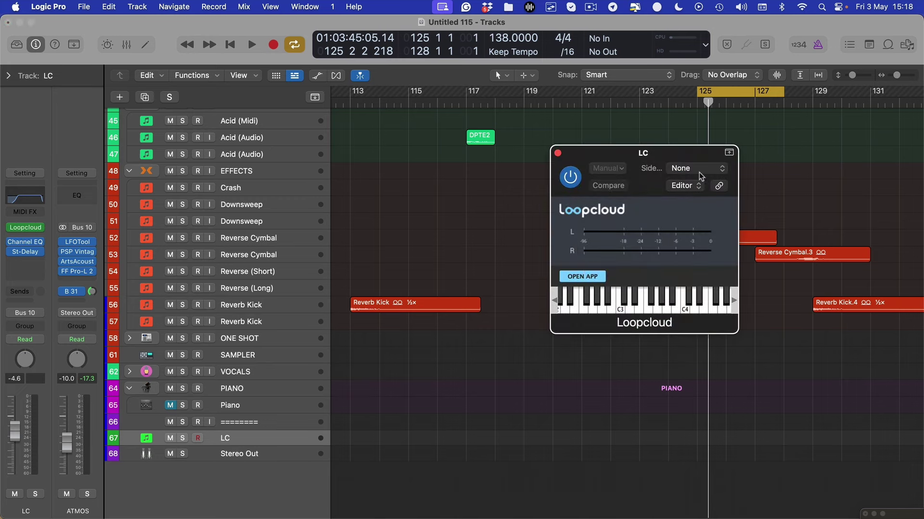
{"action": "left_click", "coordinate": [582, 277]}
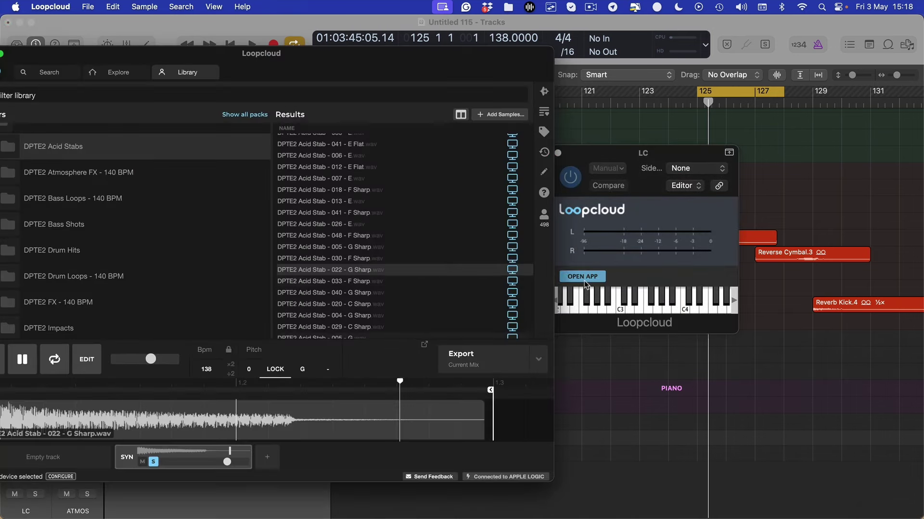
{"action": "left_click", "coordinate": [349, 284]}
{"action": "key", "text": "Down"}
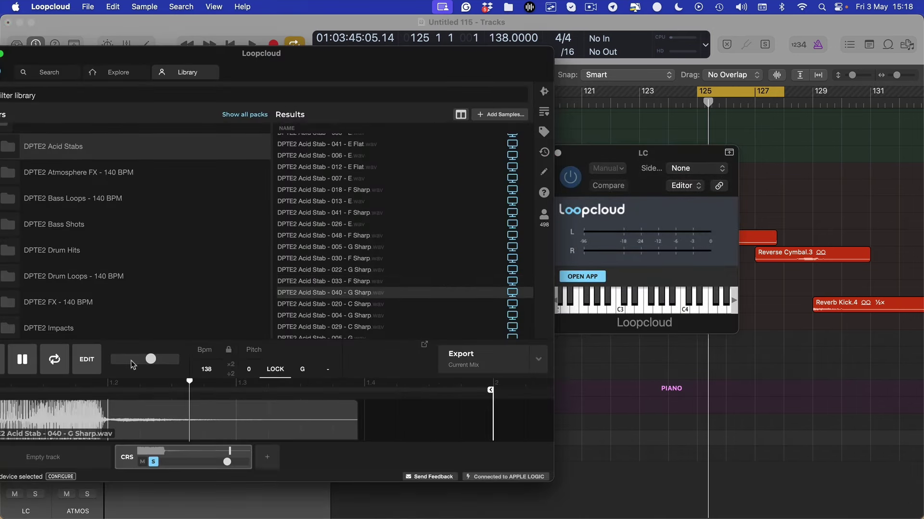
Solo the LC track and audition DPTE2 Acid Stab - 004 - G Sharp in Loopcloud.
{"action": "left_click_drag", "start_coordinate": [156, 52], "coordinate": [448, 46]}
{"action": "left_click", "coordinate": [182, 439]}
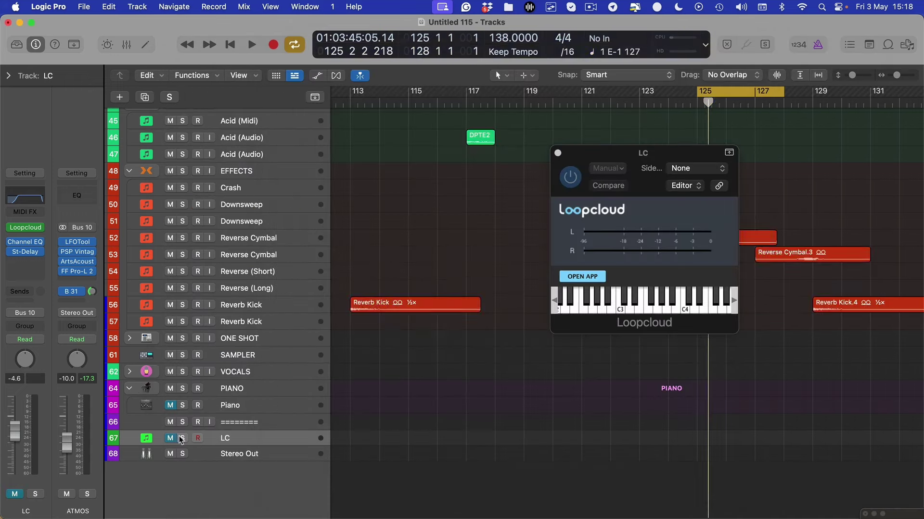
{"action": "left_click", "coordinate": [582, 277]}
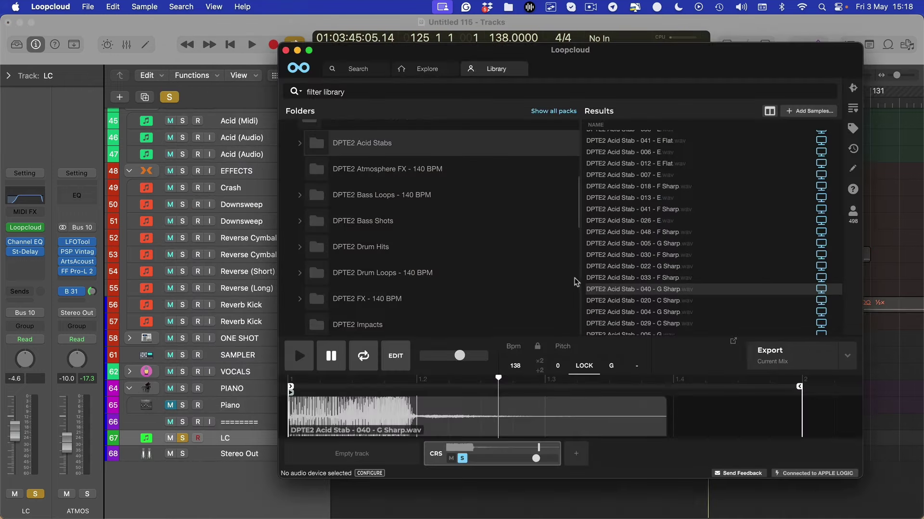
{"action": "left_click", "coordinate": [613, 310]}
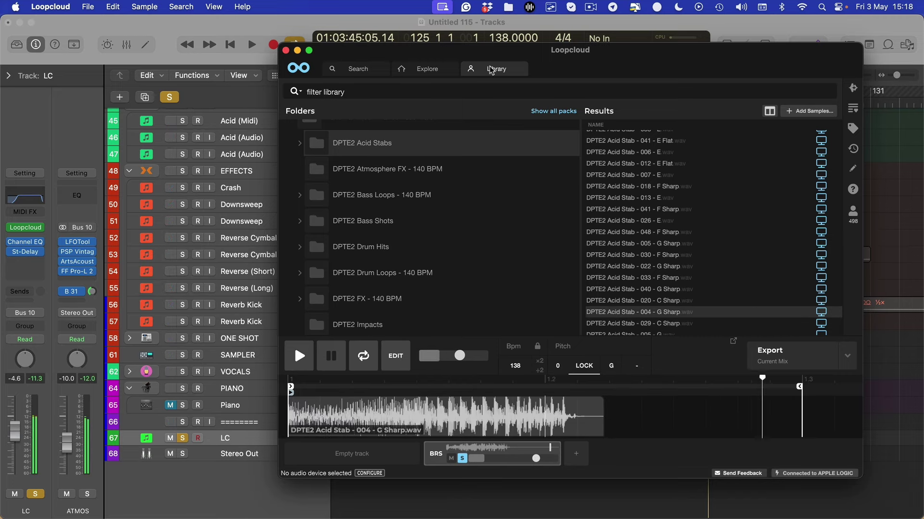
Export the DPTE2 Acid Stab - 004 - G Sharp mix from Loopcloud onto Acid (Audio) track 47 at about bar 118.
{"action": "left_click_drag", "start_coordinate": [490, 55], "coordinate": [217, 131]}
{"action": "left_click_drag", "start_coordinate": [553, 155], "coordinate": [879, 315]}
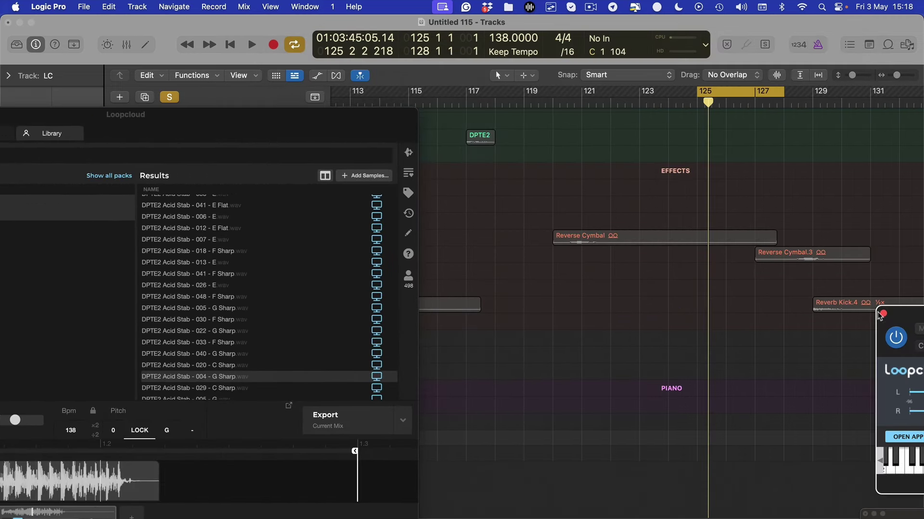
{"action": "left_click_drag", "start_coordinate": [339, 420], "coordinate": [513, 152]}
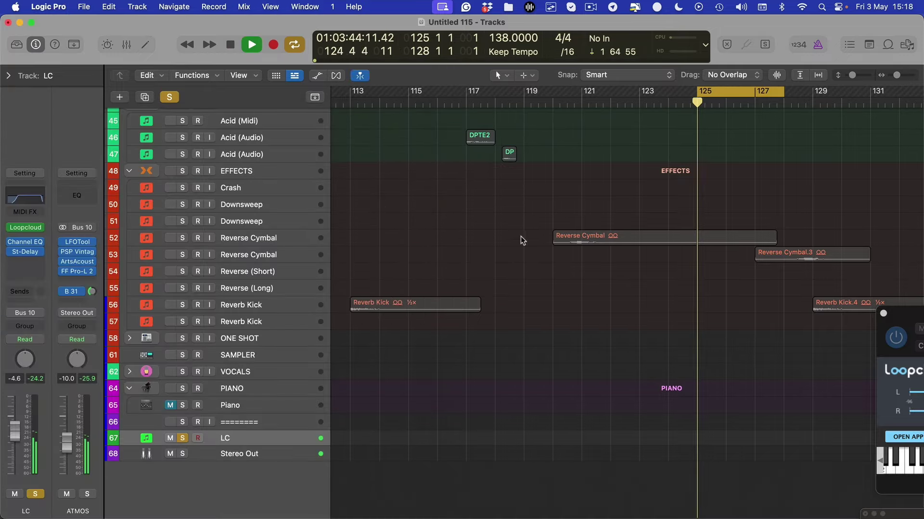
Minimize the Loopcloud app and move the new acid stab on Acid (Audio) track 47 to bar 125.
{"action": "key", "text": "ctrl+Up"}
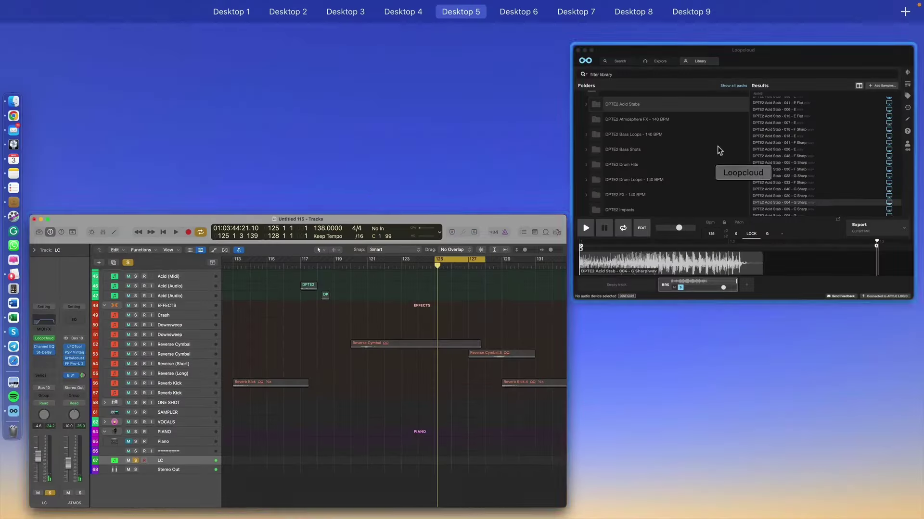
{"action": "left_click", "coordinate": [717, 149]}
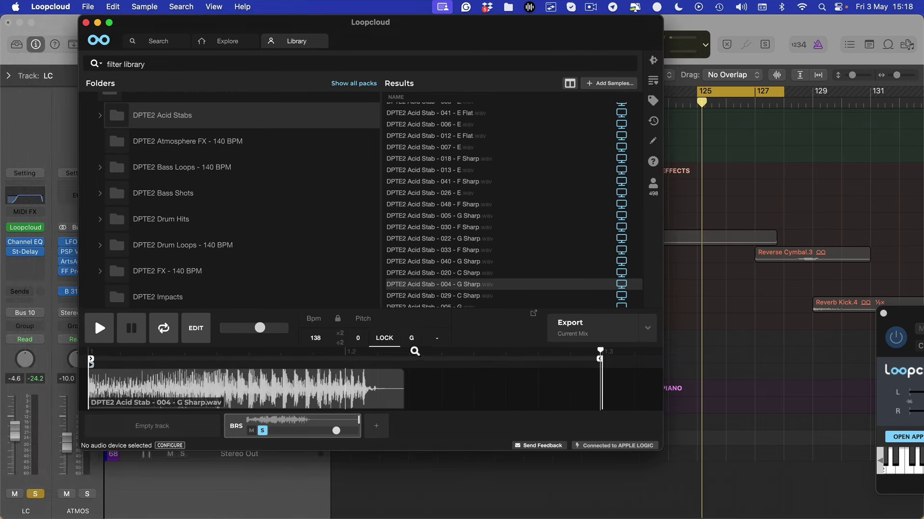
{"action": "left_click", "coordinate": [97, 23]}
{"action": "scroll", "coordinate": [508, 156], "scroll_direction": "down", "scroll_amount": 2}
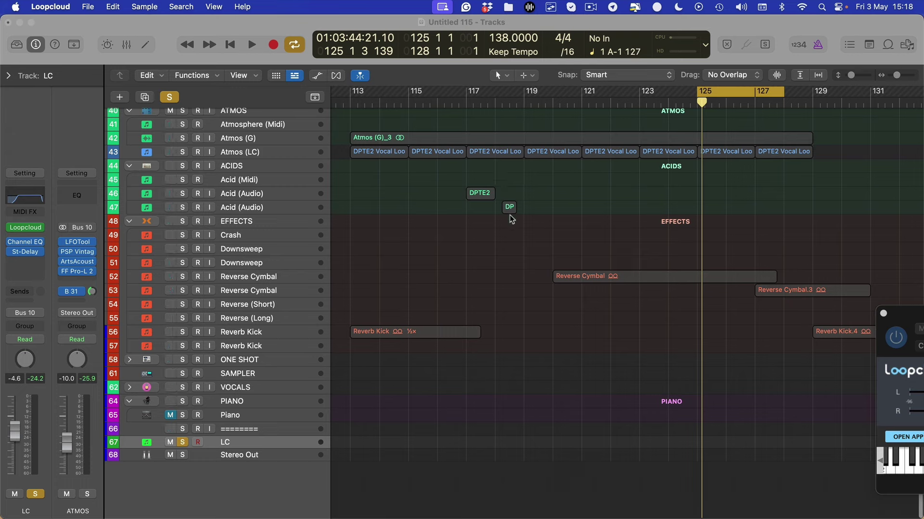
{"action": "left_click_drag", "start_coordinate": [507, 211], "coordinate": [704, 210]}
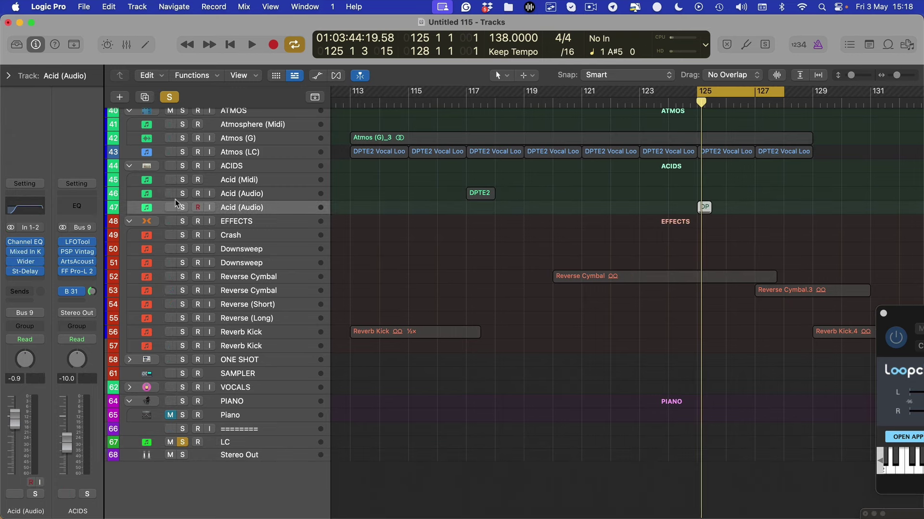
Solo Acid (Audio) track 47, play the stab at bar 125, and lower the track's volume to -5.7.
{"action": "left_click", "coordinate": [182, 208]}
{"action": "key", "text": "space"}
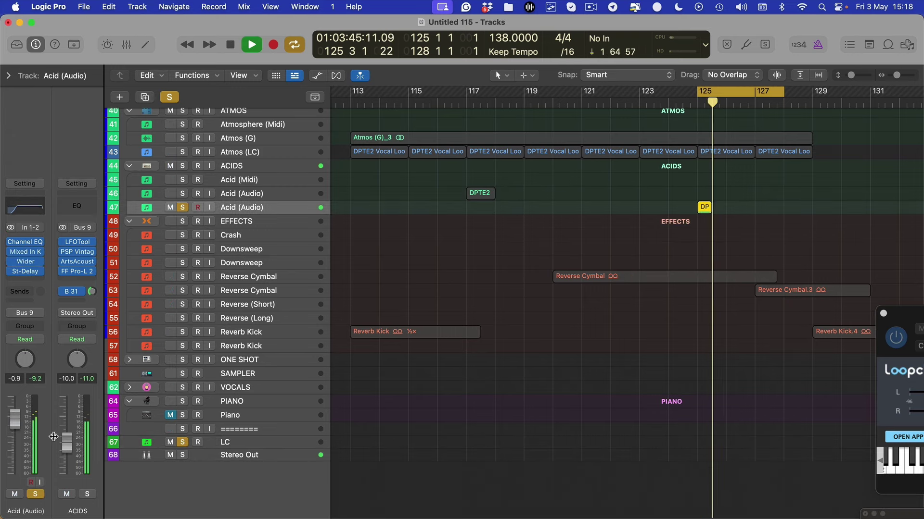
{"action": "key", "text": "space"}
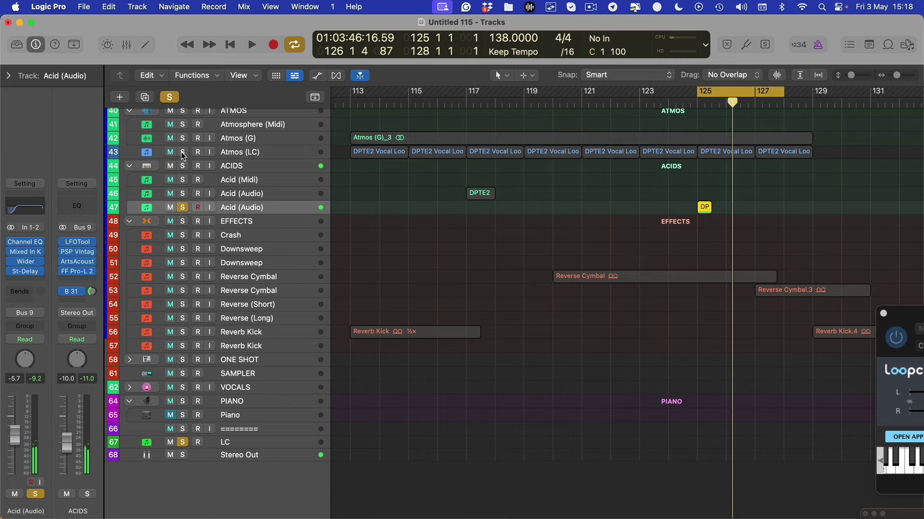
Solo Atmos (G) and Atmos (LC) and play them together with the acid stab at bar 125.
{"action": "left_click_drag", "start_coordinate": [182, 152], "coordinate": [183, 139]}
{"action": "key", "text": "space"}
{"action": "key", "text": "space"}
{"action": "scroll", "coordinate": [709, 273], "scroll_direction": "up", "scroll_amount": 5}
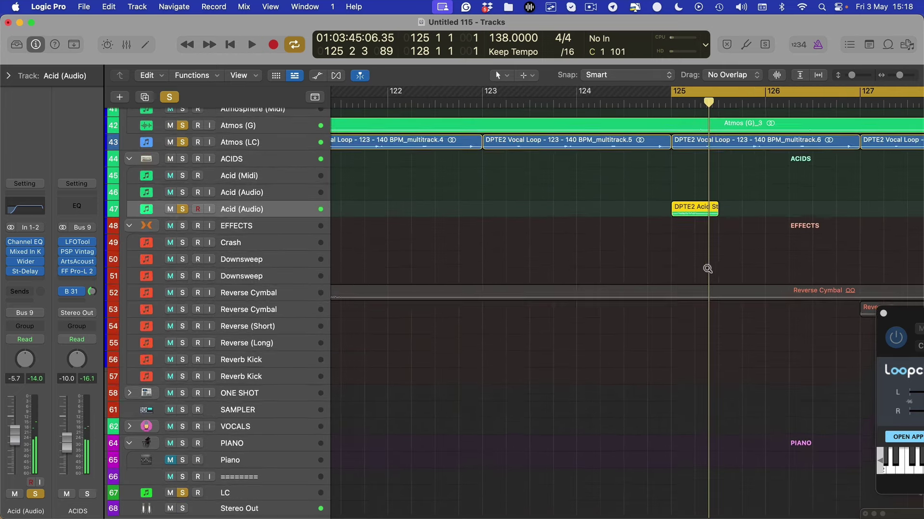
{"action": "scroll", "coordinate": [708, 270], "scroll_direction": "up", "scroll_amount": 3}
{"action": "scroll", "coordinate": [549, 267], "scroll_direction": "up", "scroll_amount": 4}
{"action": "key", "text": "space"}
{"action": "scroll", "coordinate": [618, 255], "scroll_direction": "right", "scroll_amount": 5}
{"action": "key", "text": "space"}
Solo Sub Bass (Drone) and play it against the acid stab to compare their pitch.
{"action": "scroll", "coordinate": [610, 279], "scroll_direction": "up", "scroll_amount": 8}
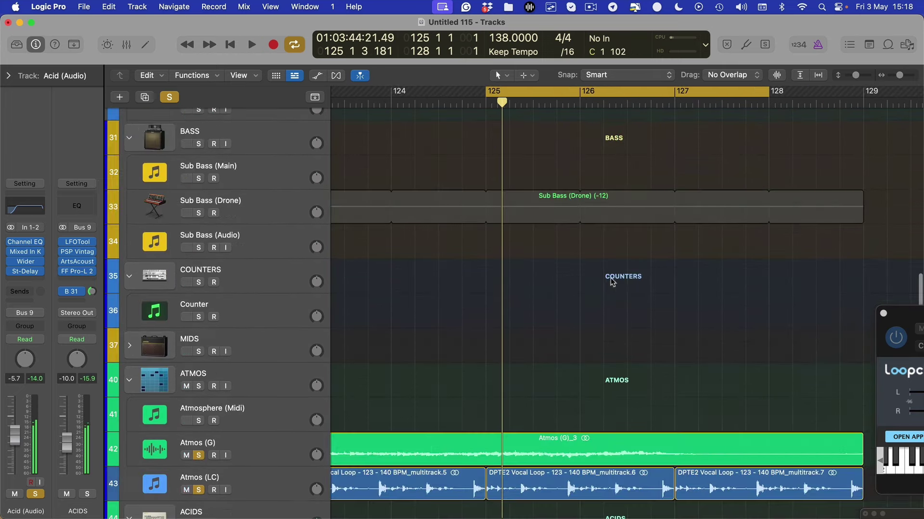
{"action": "scroll", "coordinate": [270, 311], "scroll_direction": "up", "scroll_amount": 3}
{"action": "left_click", "coordinate": [198, 306]}
{"action": "key", "text": "space"}
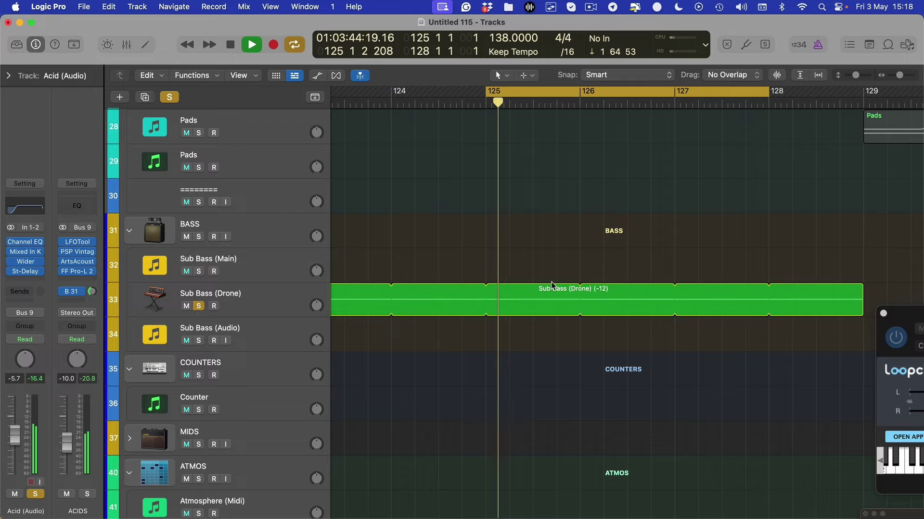
{"action": "scroll", "coordinate": [550, 287], "scroll_direction": "down", "scroll_amount": 10}
{"action": "key", "text": "space"}
{"action": "scroll", "coordinate": [539, 284], "scroll_direction": "left", "scroll_amount": 3}
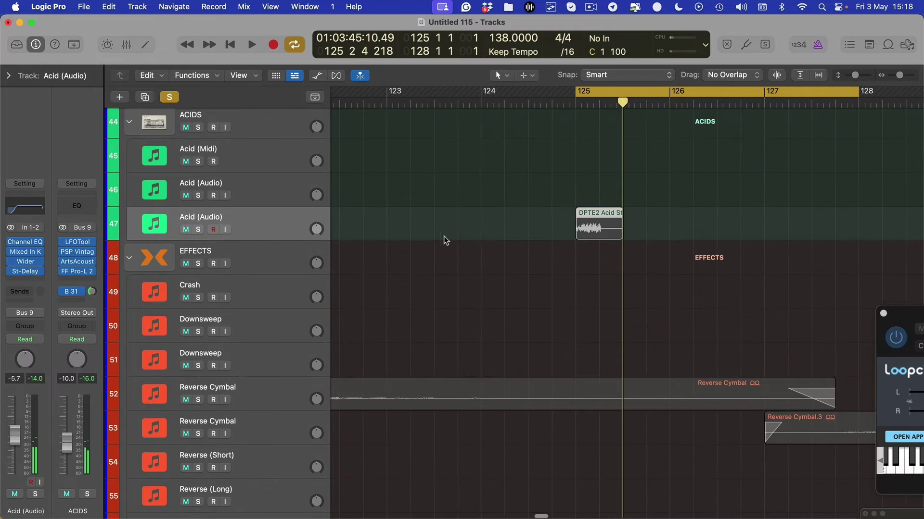
{"action": "left_click", "coordinate": [9, 76]}
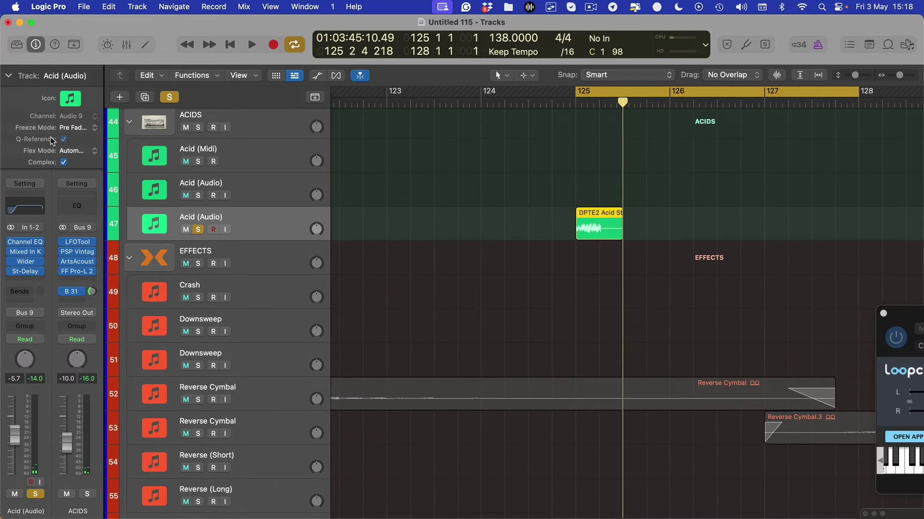
{"action": "left_click", "coordinate": [9, 76]}
{"action": "left_click", "coordinate": [609, 227]}
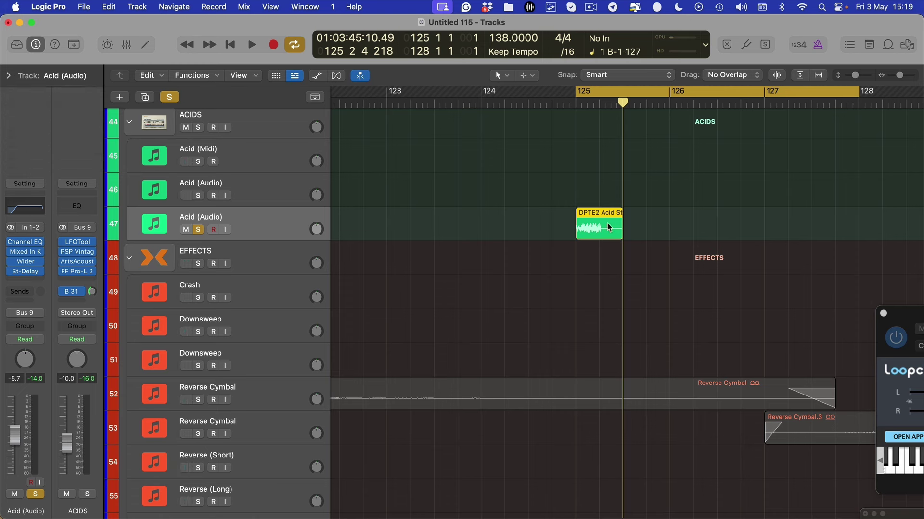
{"action": "left_click", "coordinate": [8, 76]}
{"action": "left_click", "coordinate": [8, 77]}
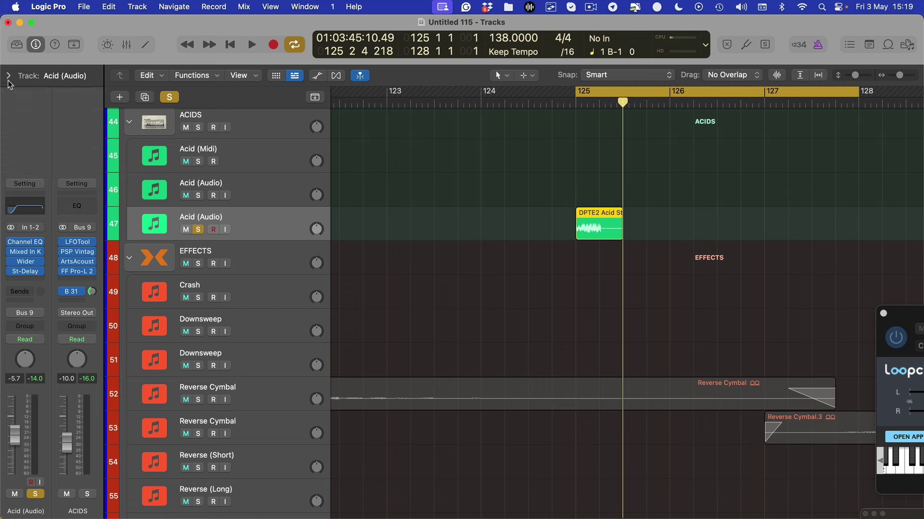
Try repeating the acid stab region on track 47 from bar 125, and undo the repeats.
{"action": "key", "text": "super+r"}
{"action": "key", "text": "super+z"}
{"action": "key", "text": "super+r"}
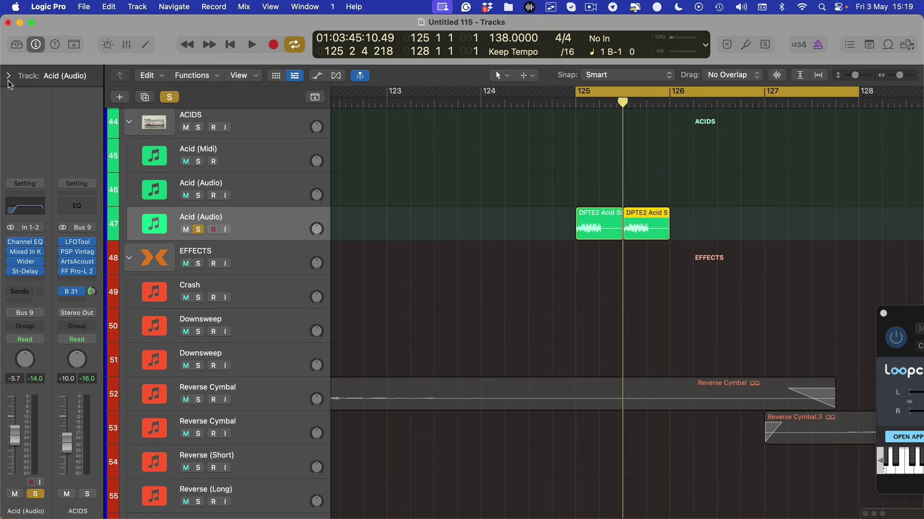
{"action": "key", "text": "super+r"}
{"action": "key", "text": "super+r"}
{"action": "key", "text": "super+z"}
{"action": "key", "text": "super+z"}
{"action": "key", "text": "super+z"}
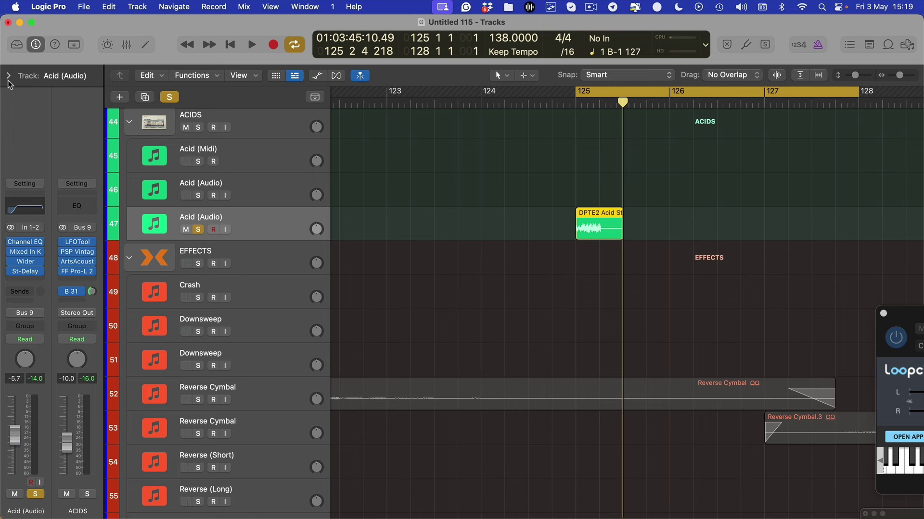
Check the notes of the acid stab on track 47 with the Mixed In Key plug-in during playback.
{"action": "left_click", "coordinate": [657, 217]}
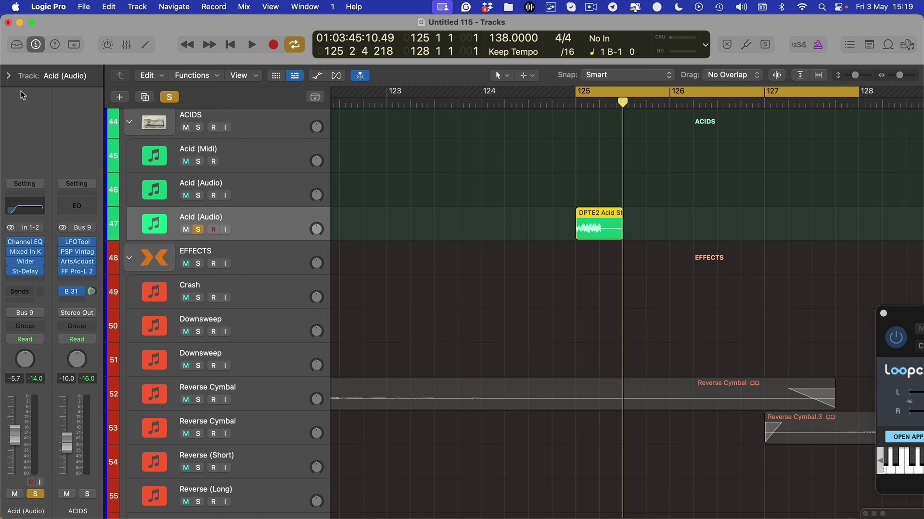
{"action": "left_click", "coordinate": [8, 76]}
{"action": "left_click", "coordinate": [8, 76]}
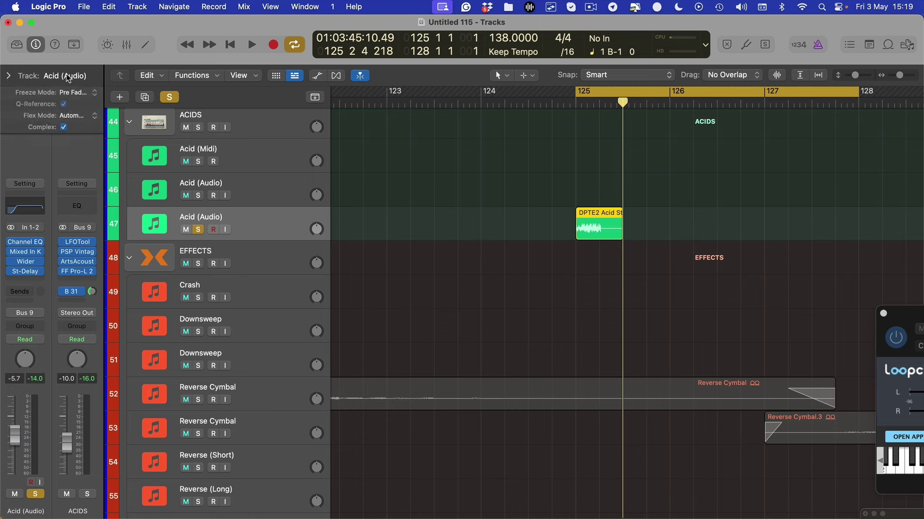
{"action": "left_click", "coordinate": [22, 252]}
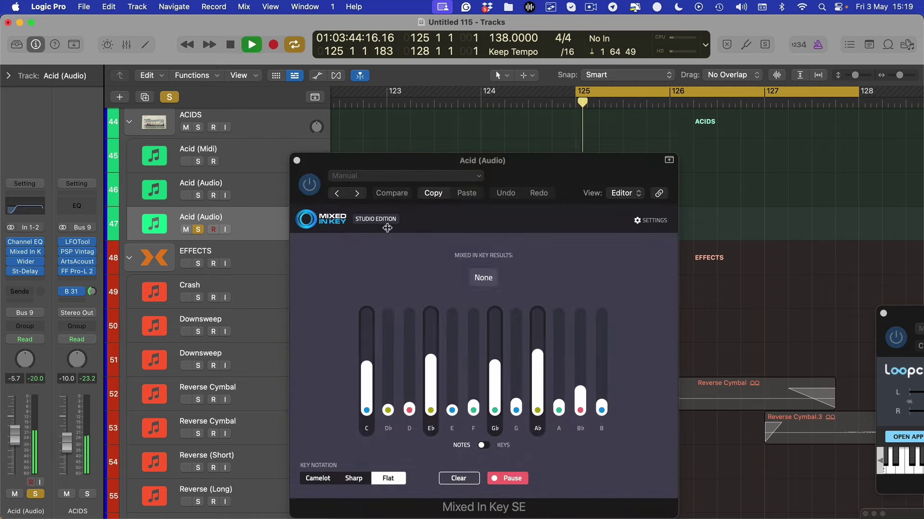
{"action": "left_click", "coordinate": [298, 159]}
Delete the acid stab region at bar 125 from Acid (Audio) track 47.
{"action": "scroll", "coordinate": [577, 260], "scroll_direction": "left", "scroll_amount": 5}
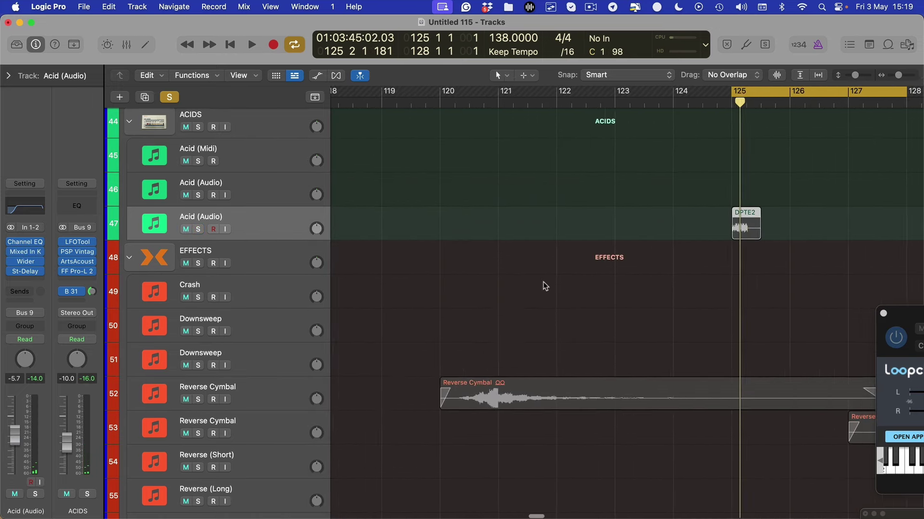
{"action": "scroll", "coordinate": [546, 283], "scroll_direction": "up", "scroll_amount": 4}
{"action": "scroll", "coordinate": [547, 284], "scroll_direction": "down", "scroll_amount": 9}
{"action": "scroll", "coordinate": [462, 228], "scroll_direction": "left", "scroll_amount": 3}
{"action": "scroll", "coordinate": [460, 226], "scroll_direction": "up", "scroll_amount": 5}
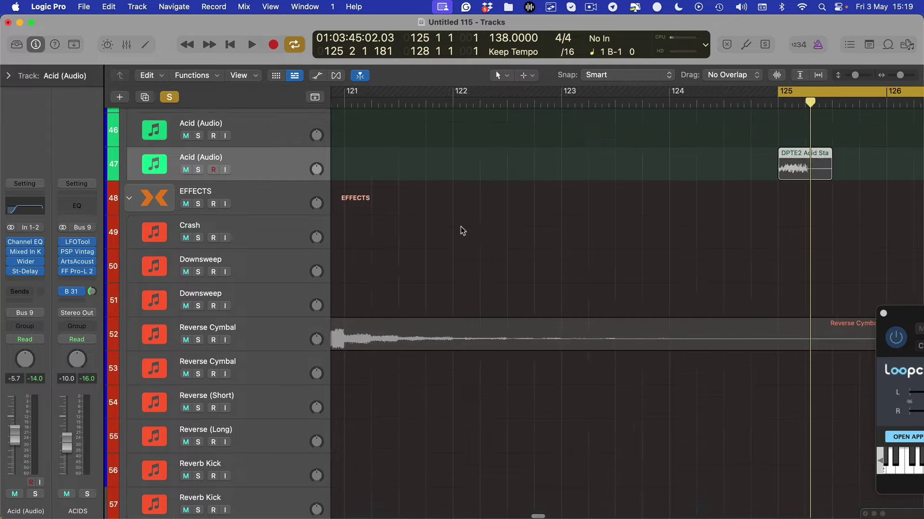
{"action": "scroll", "coordinate": [461, 226], "scroll_direction": "down", "scroll_amount": 3}
{"action": "scroll", "coordinate": [460, 225], "scroll_direction": "right", "scroll_amount": 4}
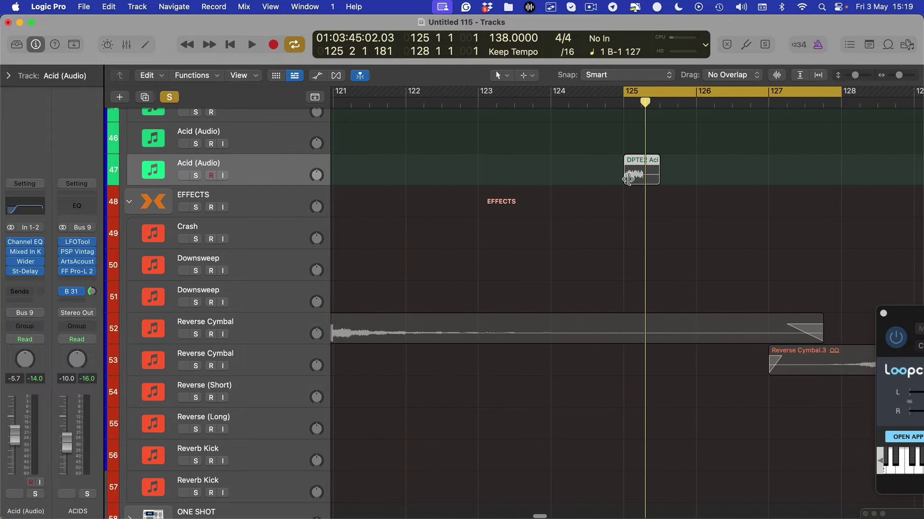
{"action": "key", "text": "ctrl+Up"}
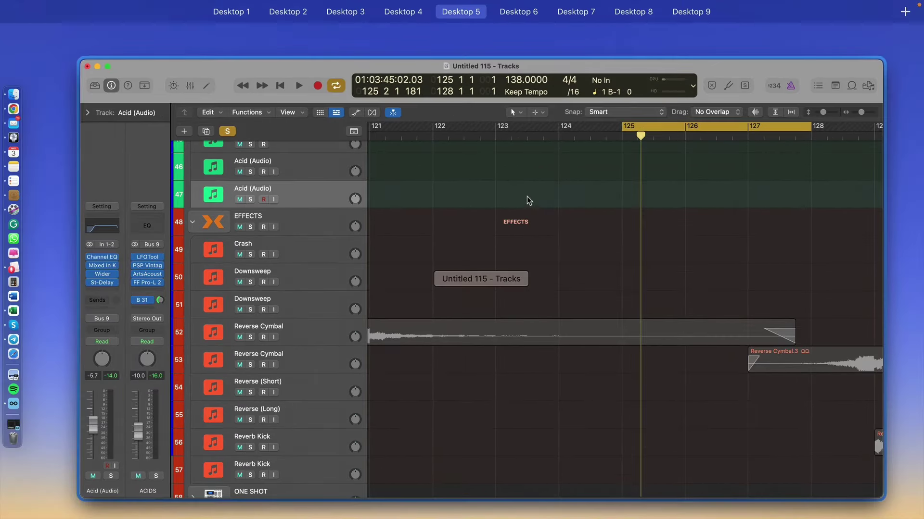
{"action": "left_click", "coordinate": [527, 197]}
Play the cycle from bar 125 and mute the Atmos (G) and Atmos (LC) tracks.
{"action": "key", "text": "super+Left"}
{"action": "scroll", "coordinate": [381, 280], "scroll_direction": "left", "scroll_amount": 3}
{"action": "scroll", "coordinate": [248, 388], "scroll_direction": "down", "scroll_amount": 5}
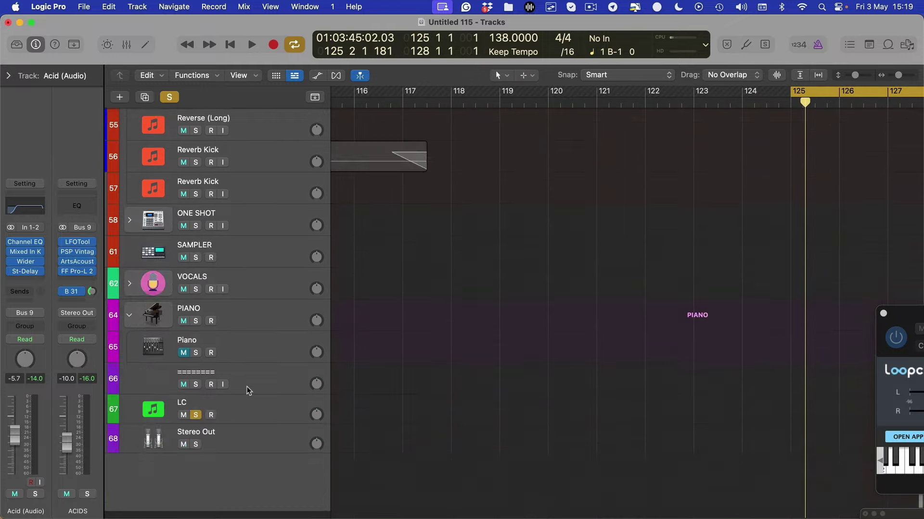
{"action": "scroll", "coordinate": [249, 385], "scroll_direction": "up", "scroll_amount": 10}
{"action": "scroll", "coordinate": [299, 373], "scroll_direction": "up", "scroll_amount": 4}
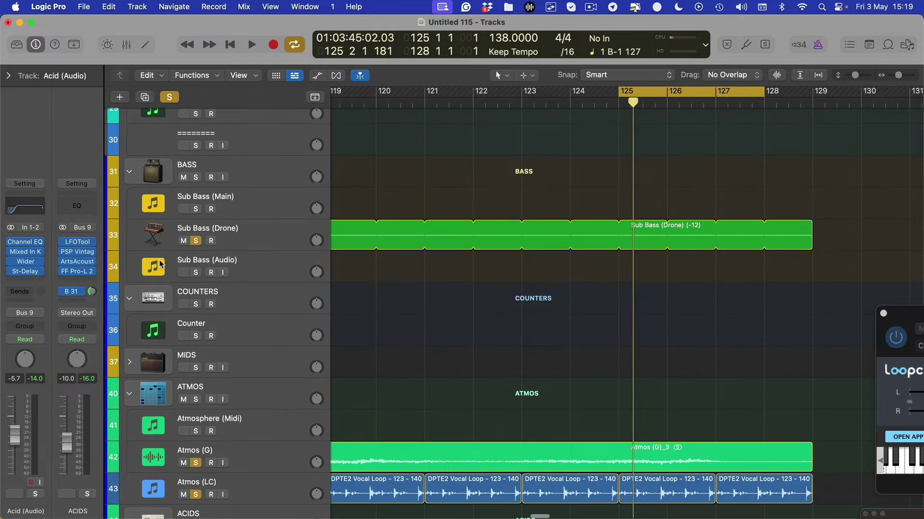
{"action": "key", "text": "space"}
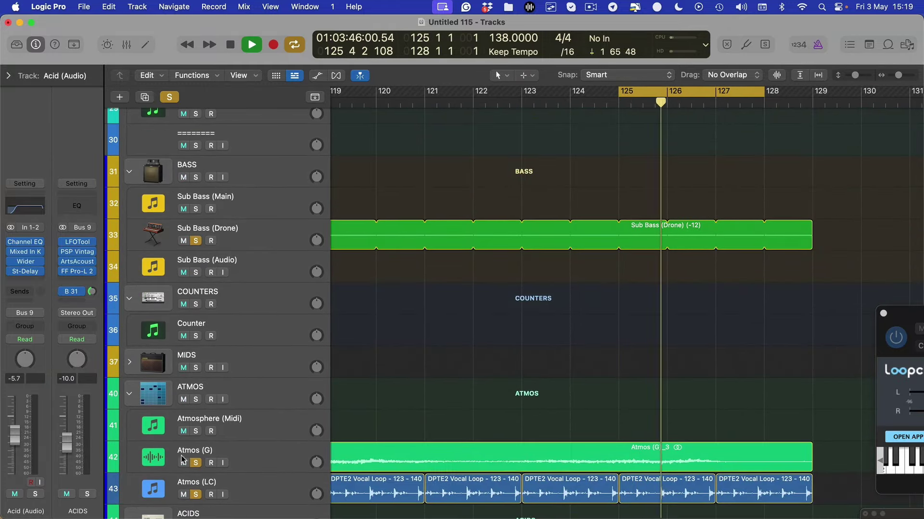
{"action": "left_click_drag", "start_coordinate": [183, 462], "coordinate": [184, 495]}
Switch to the Loopcloud app from the LC track and audition DPTE2 Acid Stab - 029 - C Sharp and DPTE2 Acid Stab - 005 - G.
{"action": "scroll", "coordinate": [493, 302], "scroll_direction": "down", "scroll_amount": 8}
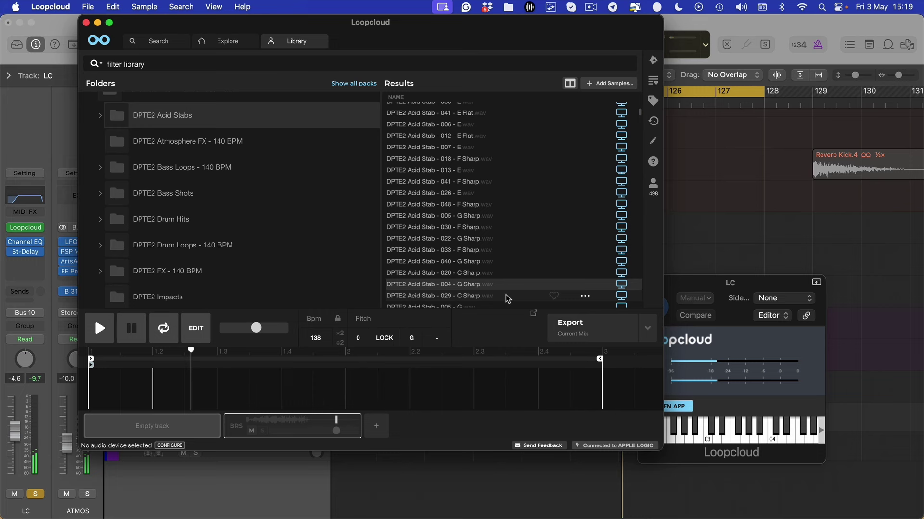
{"action": "left_click", "coordinate": [486, 297]}
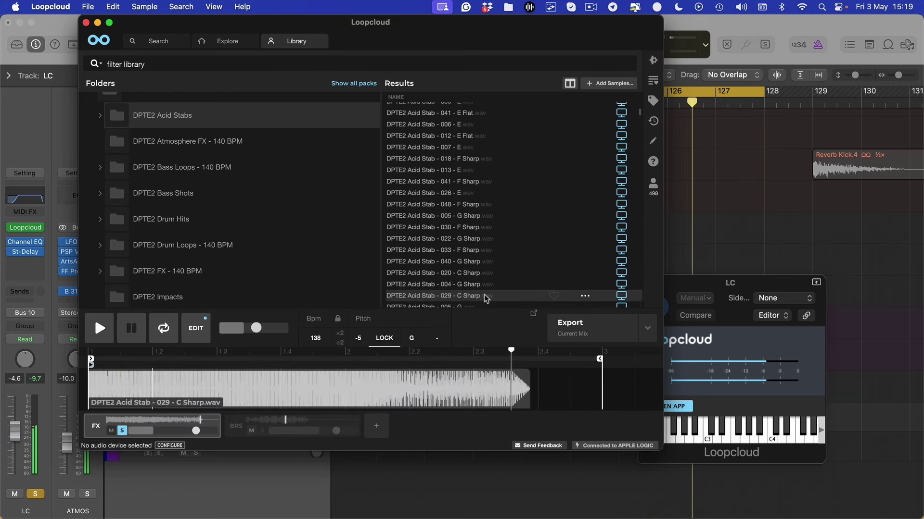
{"action": "key", "text": "Down"}
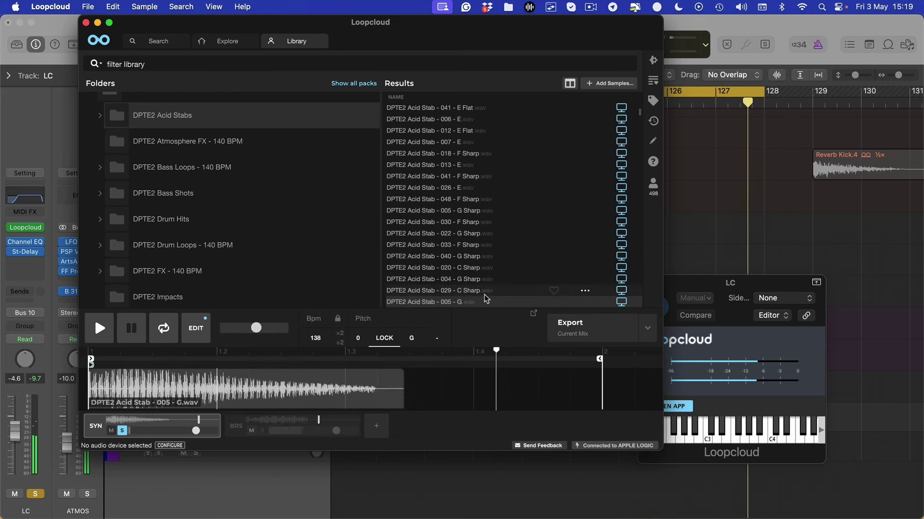
Export the DPTE2 Acid Stab - 005 - G mix from Loopcloud onto Acid (Audio) track 47 at bar 125.
{"action": "left_click", "coordinate": [579, 322]}
{"action": "left_click_drag", "start_coordinate": [464, 35], "coordinate": [754, 323]}
{"action": "scroll", "coordinate": [347, 321], "scroll_direction": "up", "scroll_amount": 4}
{"action": "scroll", "coordinate": [255, 384], "scroll_direction": "up", "scroll_amount": 5}
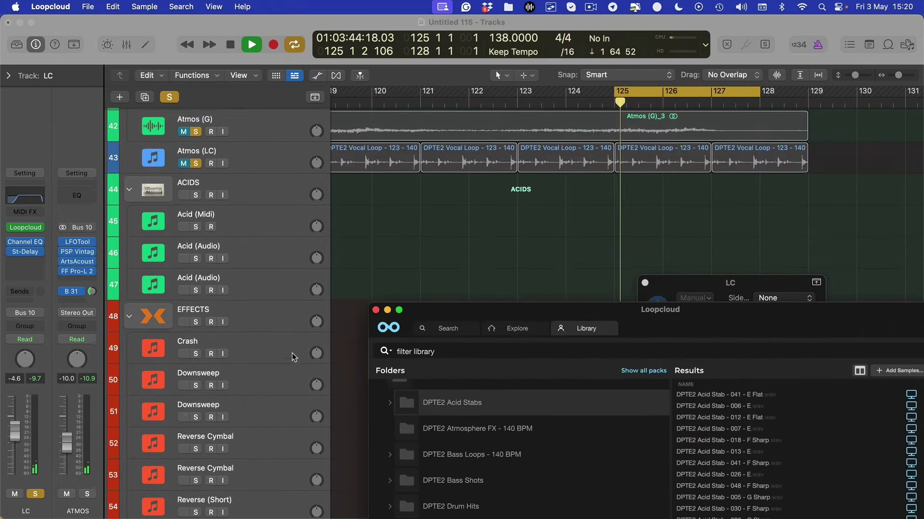
{"action": "scroll", "coordinate": [463, 227], "scroll_direction": "down", "scroll_amount": 3}
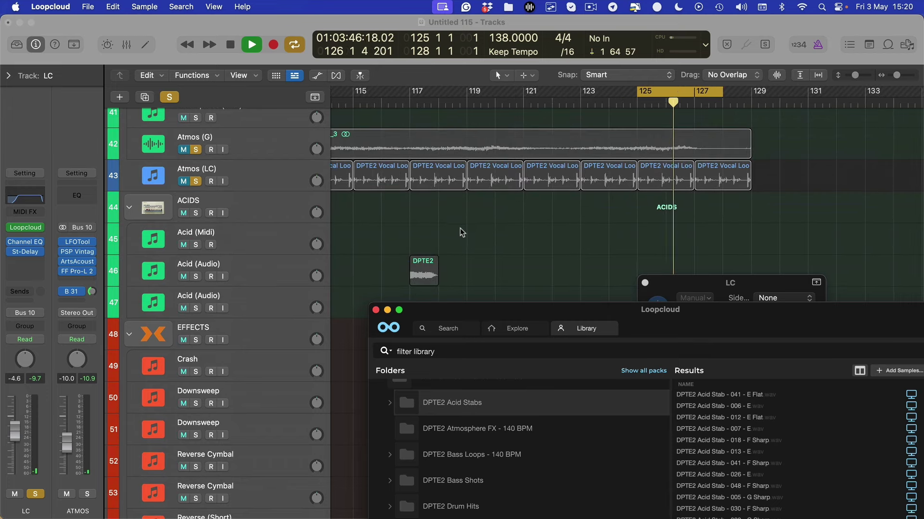
{"action": "left_click", "coordinate": [240, 302]}
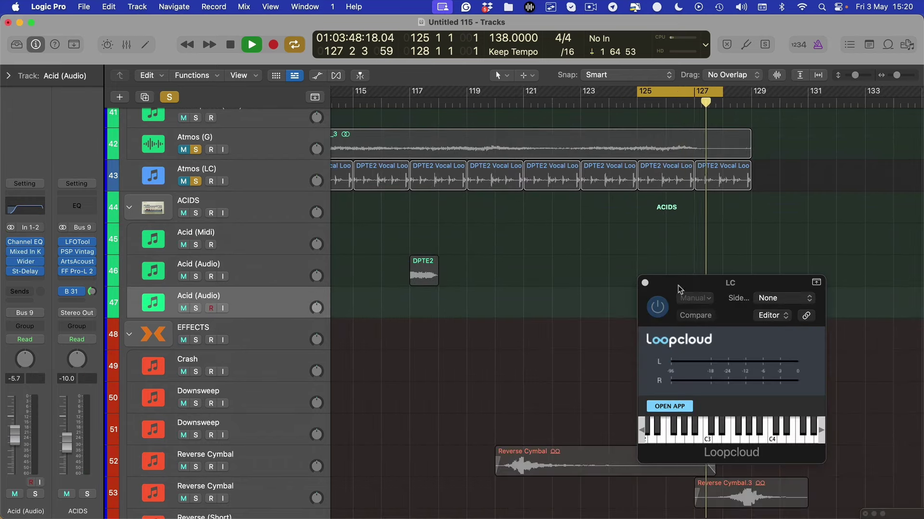
{"action": "left_click_drag", "start_coordinate": [698, 283], "coordinate": [307, 310]}
{"action": "left_click", "coordinate": [279, 433]}
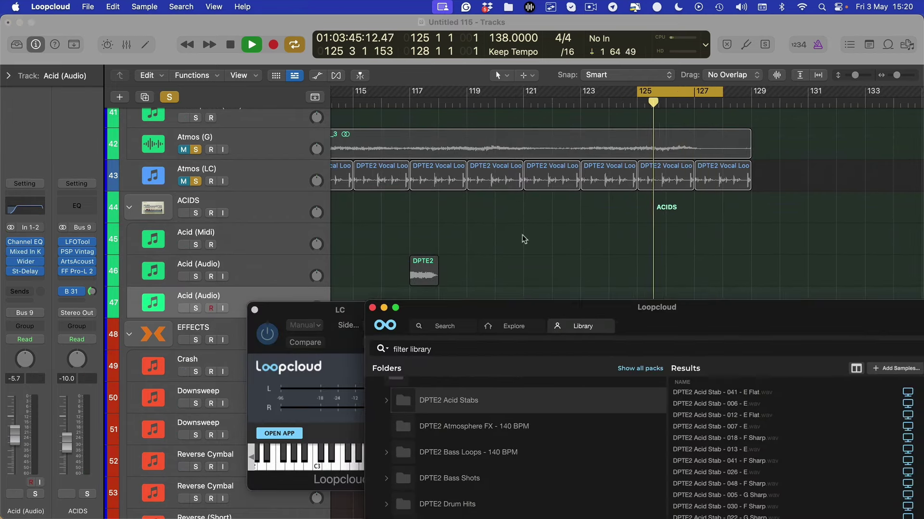
{"action": "left_click_drag", "start_coordinate": [714, 307], "coordinate": [237, 11]}
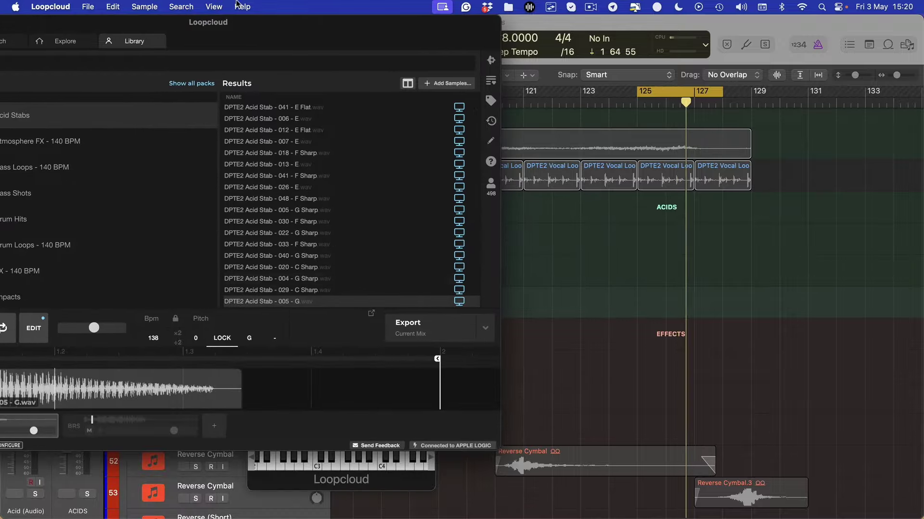
{"action": "left_click_drag", "start_coordinate": [433, 327], "coordinate": [640, 291]}
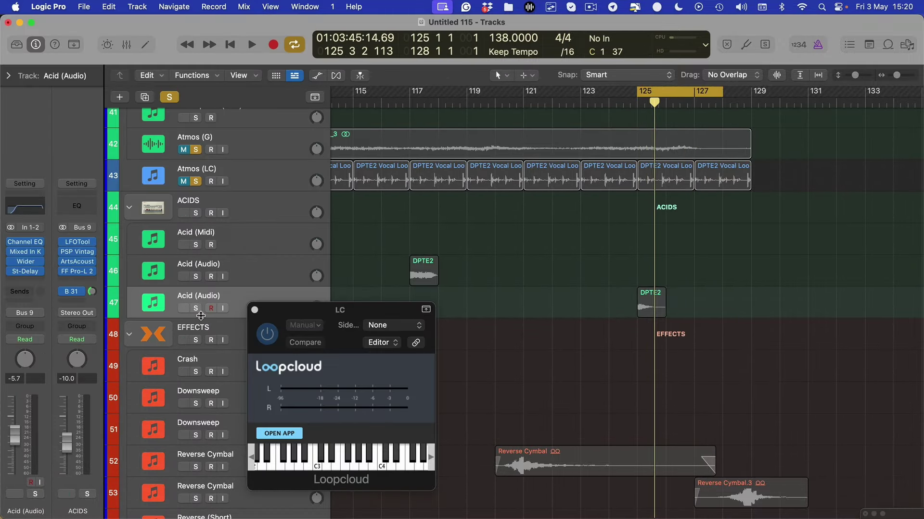
Solo Acid (Audio) track 47, play the new stab at bar 125, and close the Loopcloud plug-in window.
{"action": "left_click", "coordinate": [196, 309]}
{"action": "key", "text": "space"}
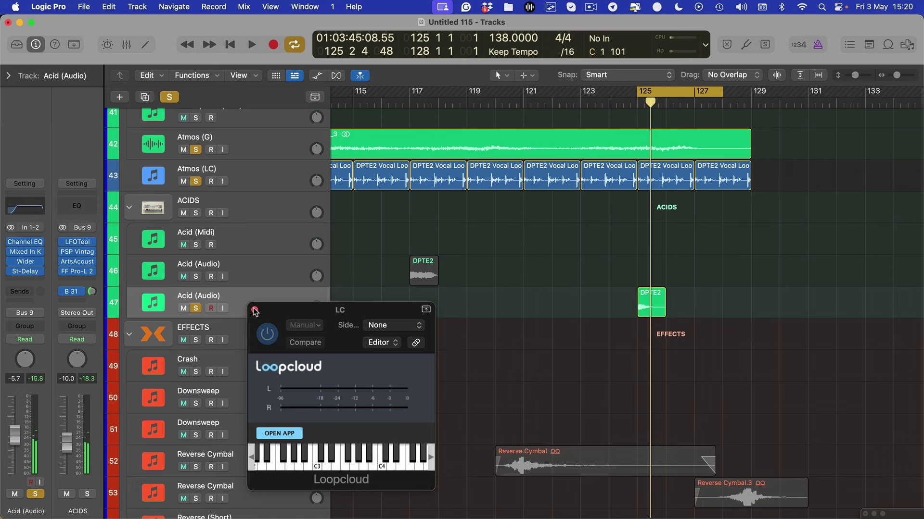
{"action": "left_click", "coordinate": [255, 311]}
{"action": "key", "text": "space"}
Clear all solos, solo only Acid (Audio) track 47 and Sub Bass (Drone), and play them from bar 125.
{"action": "left_click", "coordinate": [169, 97]}
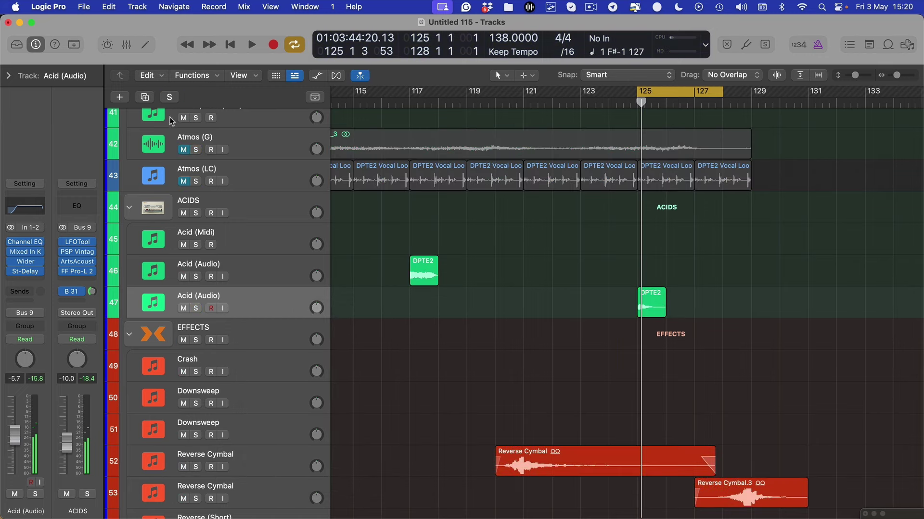
{"action": "left_click", "coordinate": [194, 310]}
{"action": "scroll", "coordinate": [204, 309], "scroll_direction": "up", "scroll_amount": 10}
{"action": "left_click", "coordinate": [196, 140]}
{"action": "key", "text": "space"}
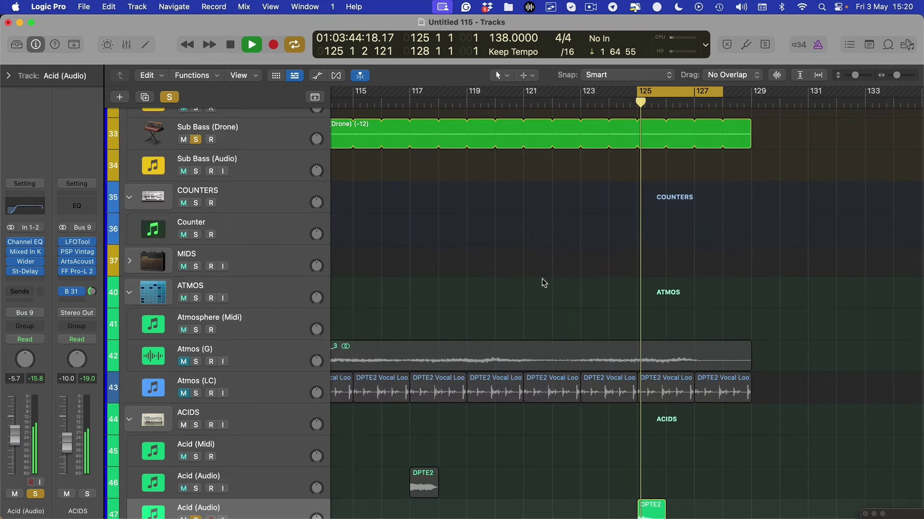
{"action": "scroll", "coordinate": [481, 207], "scroll_direction": "down", "scroll_amount": 3}
{"action": "key", "text": "space"}
{"action": "scroll", "coordinate": [435, 130], "scroll_direction": "down", "scroll_amount": 1}
Set the cycle range to bars 113–129 and play with the acid stab tracks 46 and 47 soloed.
{"action": "left_click_drag", "start_coordinate": [412, 95], "coordinate": [736, 94]}
{"action": "scroll", "coordinate": [506, 315], "scroll_direction": "down", "scroll_amount": 5}
{"action": "key", "text": "space"}
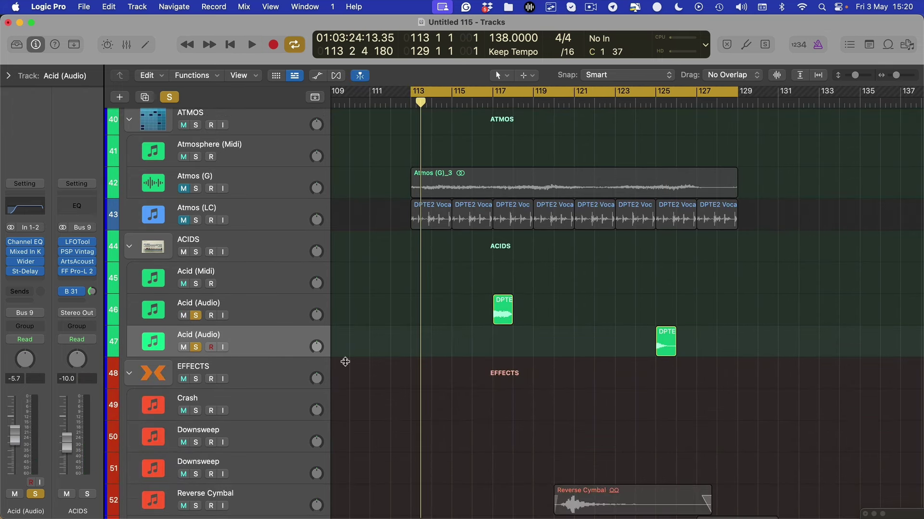
{"action": "key", "text": "space"}
{"action": "key", "text": "super+Up"}
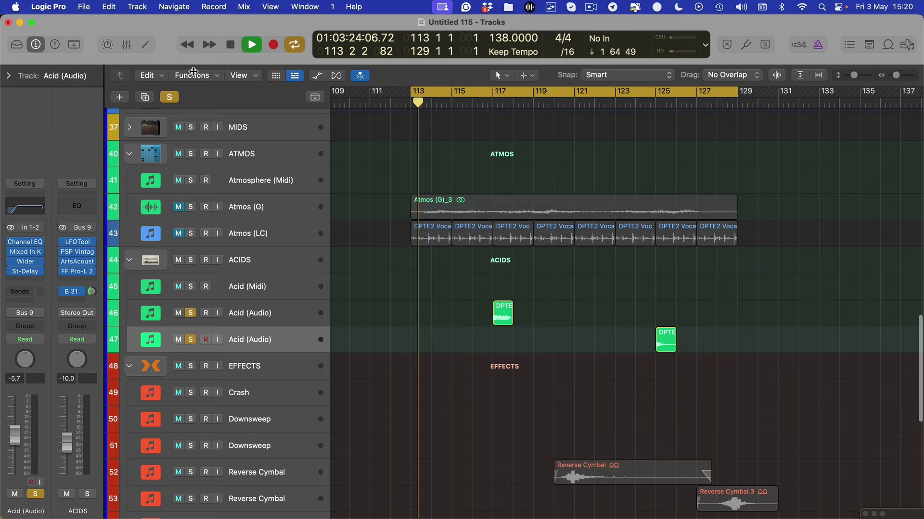
Clear all solos, unmute Atmos (G) and Atmos (LC), and play the full breakdown from bar 113.
{"action": "left_click", "coordinate": [169, 97]}
{"action": "scroll", "coordinate": [182, 202], "scroll_direction": "down", "scroll_amount": 5}
{"action": "scroll", "coordinate": [183, 202], "scroll_direction": "up", "scroll_amount": 5}
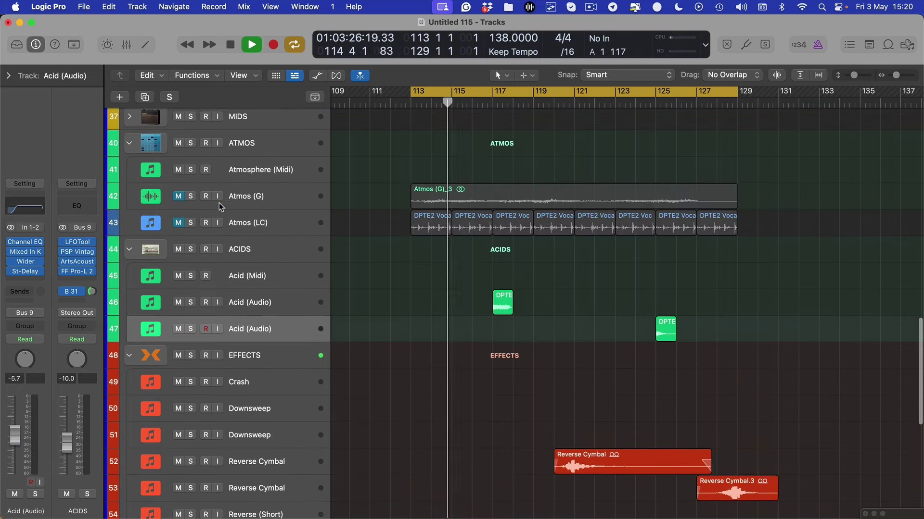
{"action": "left_click_drag", "start_coordinate": [181, 200], "coordinate": [178, 223]}
{"action": "scroll", "coordinate": [392, 217], "scroll_direction": "up", "scroll_amount": 5}
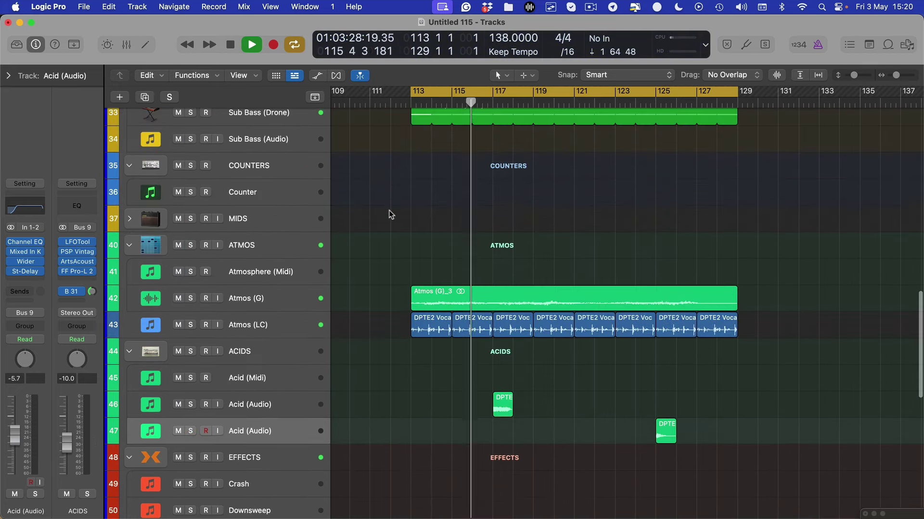
{"action": "scroll", "coordinate": [389, 202], "scroll_direction": "up", "scroll_amount": 1}
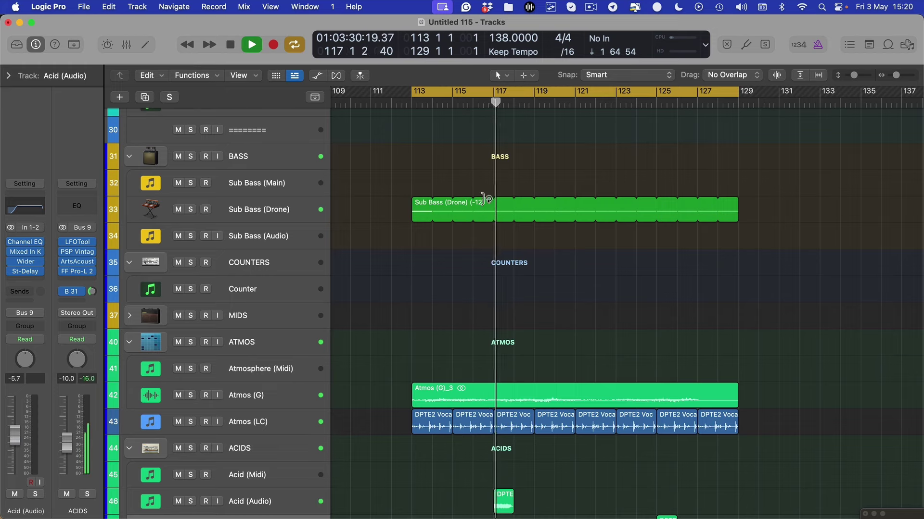
Copy the Lead region at bar 129 on track 21 to bar 121, solo the track, and trim the copy to one bar.
{"action": "scroll", "coordinate": [512, 255], "scroll_direction": "up", "scroll_amount": 15}
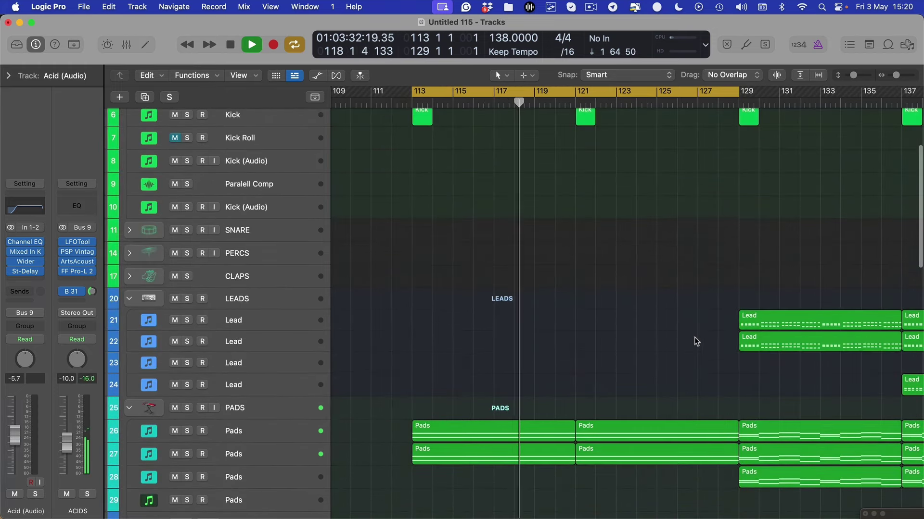
{"action": "left_click_drag", "start_coordinate": [758, 325], "coordinate": [596, 324]}
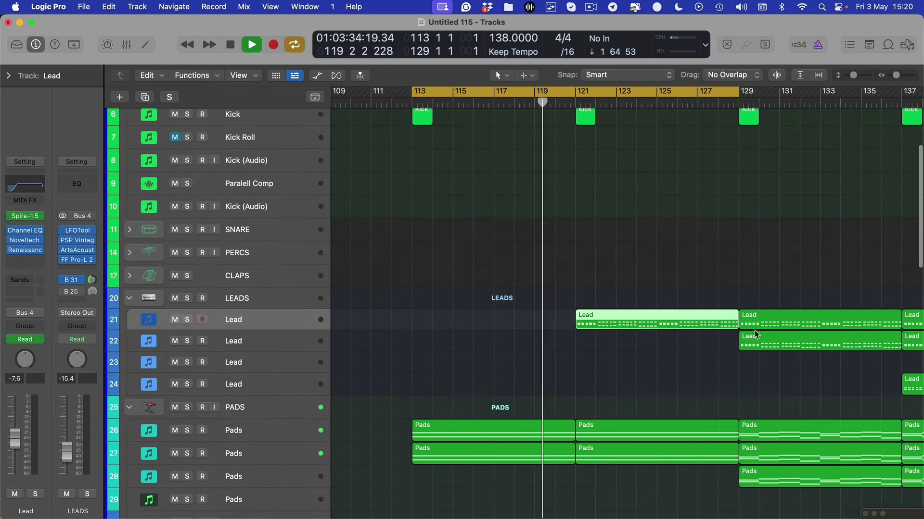
{"action": "left_click_drag", "start_coordinate": [736, 328], "coordinate": [611, 326]}
{"action": "scroll", "coordinate": [610, 326], "scroll_direction": "up", "scroll_amount": 3}
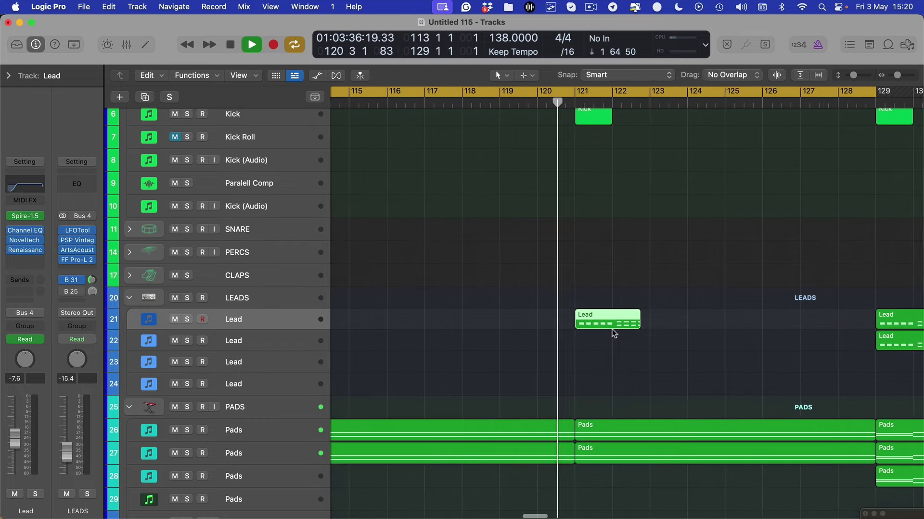
{"action": "key", "text": "ctrl+s"}
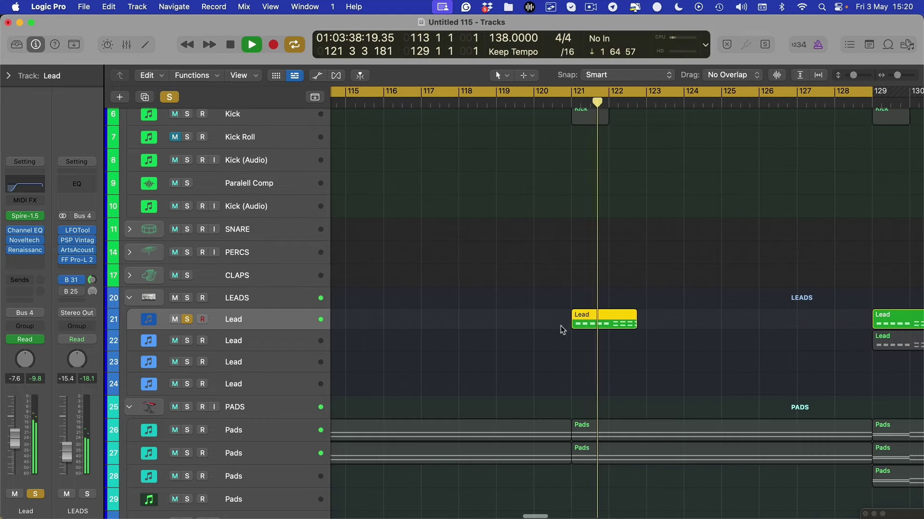
{"action": "key", "text": "space"}
{"action": "left_click_drag", "start_coordinate": [633, 327], "coordinate": [610, 326]}
Set the cycle range to bars 121–127 and play the short Lead region, first soloed and then with the full mix.
{"action": "scroll", "coordinate": [387, 351], "scroll_direction": "down", "scroll_amount": 1}
{"action": "key", "text": "space"}
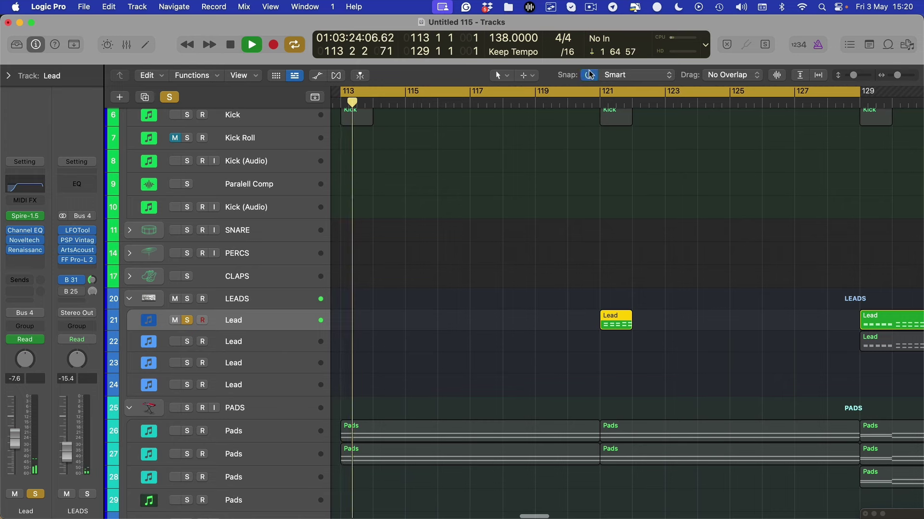
{"action": "left_click_drag", "start_coordinate": [599, 91], "coordinate": [789, 99]}
{"action": "key", "text": "space"}
{"action": "key", "text": "space"}
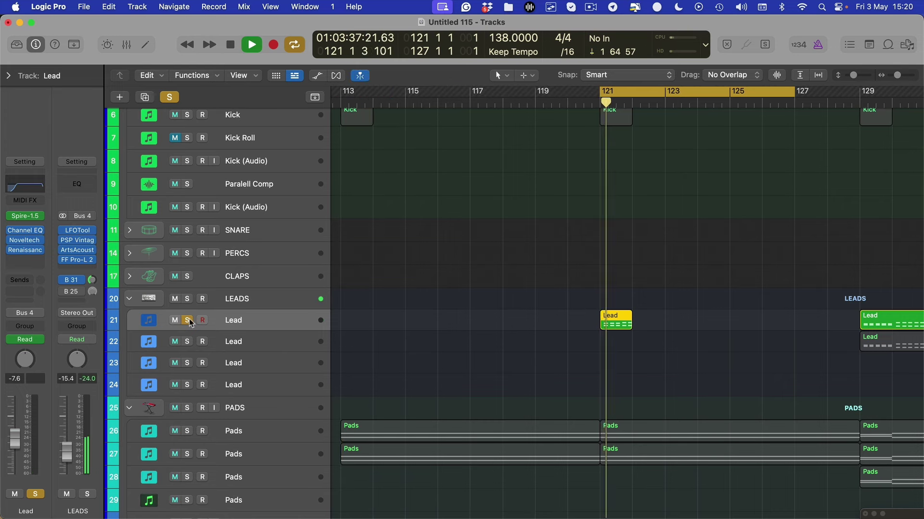
{"action": "left_click", "coordinate": [187, 320]}
{"action": "key", "text": "space"}
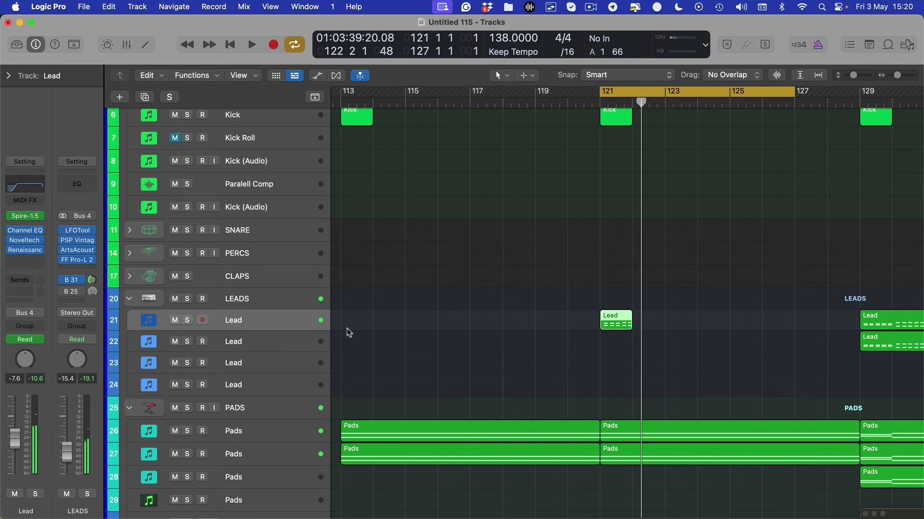
Collapse the PADS and BASS stacks and move the one-bar Lead region down to Counter track 36 at bar 121.
{"action": "scroll", "coordinate": [345, 335], "scroll_direction": "down", "scroll_amount": 3}
{"action": "scroll", "coordinate": [337, 337], "scroll_direction": "down", "scroll_amount": 2}
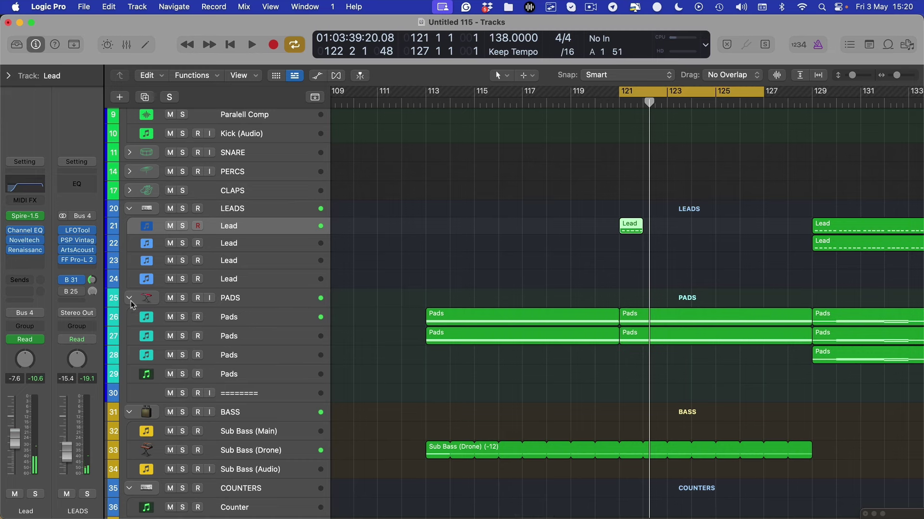
{"action": "left_click", "coordinate": [129, 299]}
{"action": "left_click", "coordinate": [129, 317]}
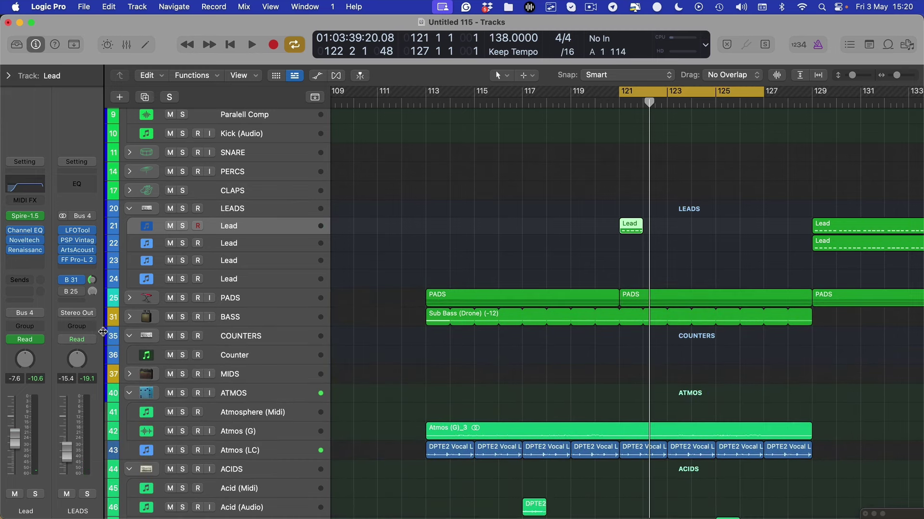
{"action": "left_click_drag", "start_coordinate": [638, 235], "coordinate": [632, 356]}
{"action": "left_click", "coordinate": [267, 359]}
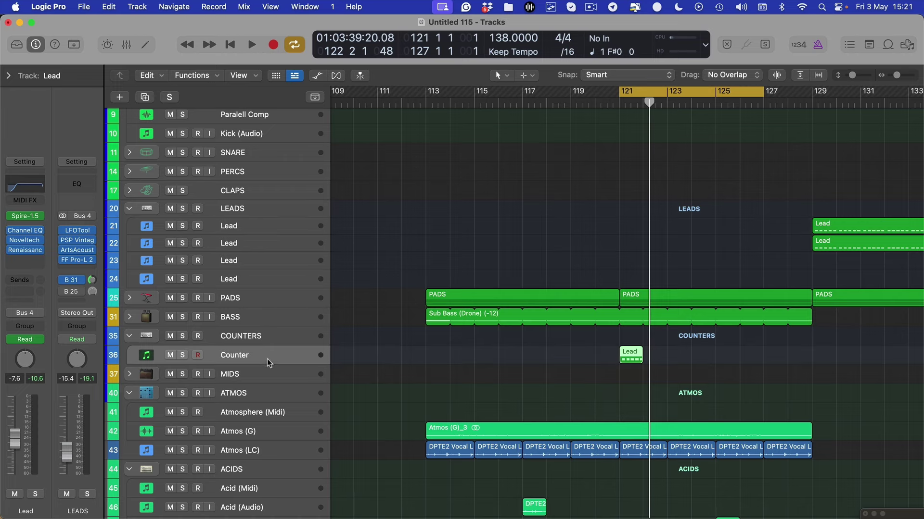
Play the Lead region through the Counter track's instrument from bar 121 and lower the track's volume to -5.5 dB.
{"action": "scroll", "coordinate": [514, 337], "scroll_direction": "up", "scroll_amount": 1}
{"action": "scroll", "coordinate": [513, 337], "scroll_direction": "up", "scroll_amount": 2}
{"action": "key", "text": "space"}
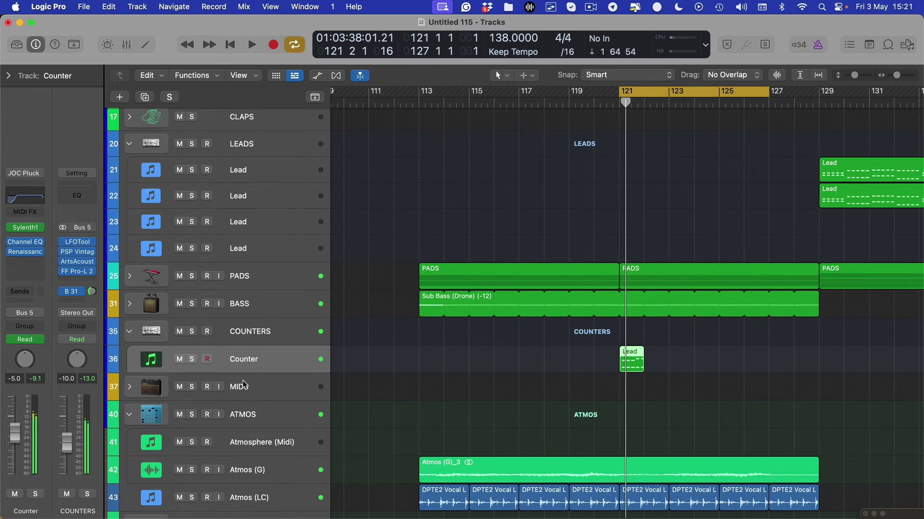
{"action": "key", "text": "space"}
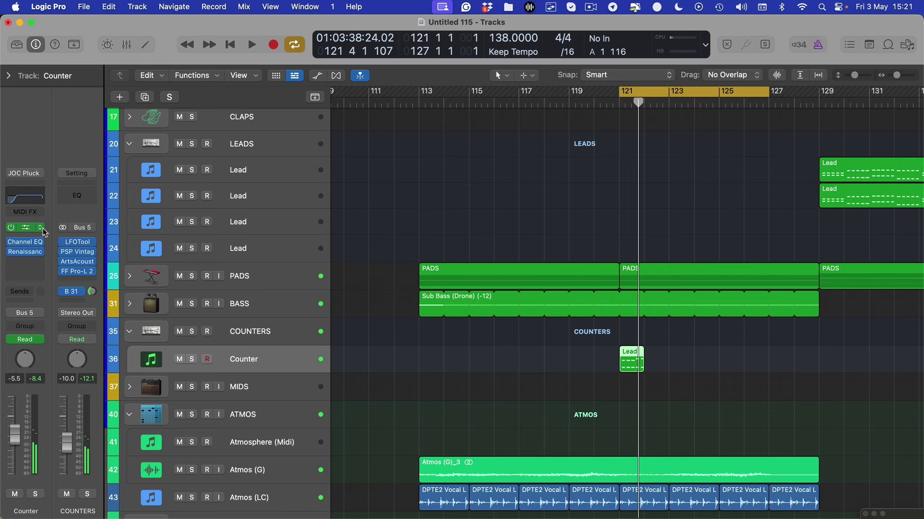
{"action": "left_click", "coordinate": [43, 229]}
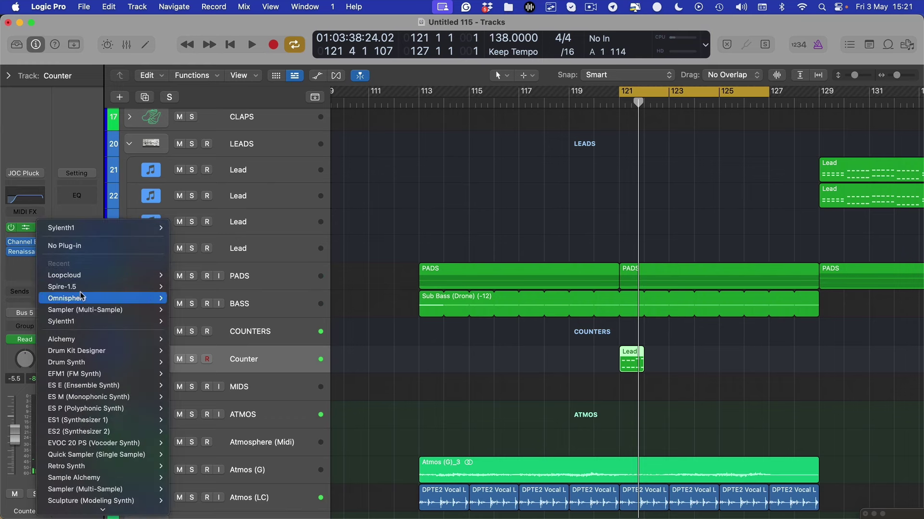
{"action": "left_click", "coordinate": [603, 385]}
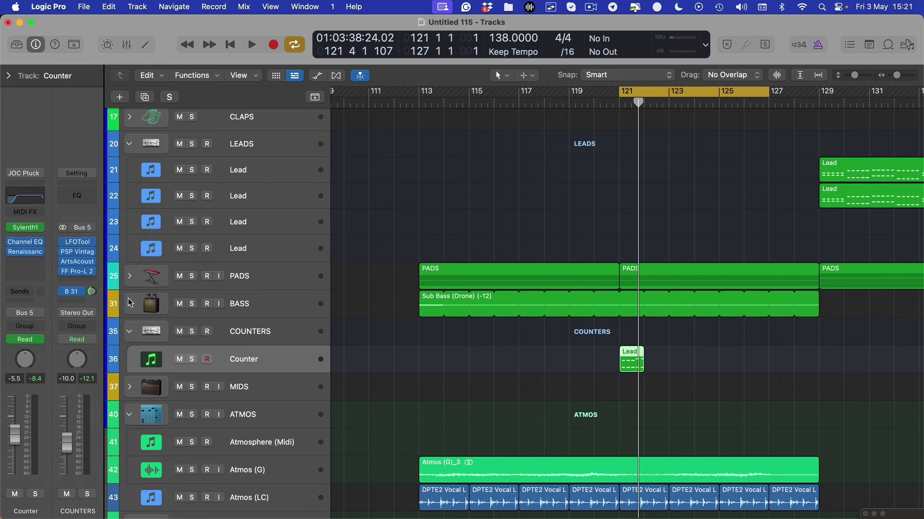
Extend the start of the Counter track's Lead region back to 120 3 and open it in the Piano Roll.
{"action": "key", "text": "space"}
{"action": "left_click_drag", "start_coordinate": [624, 369], "coordinate": [607, 369]}
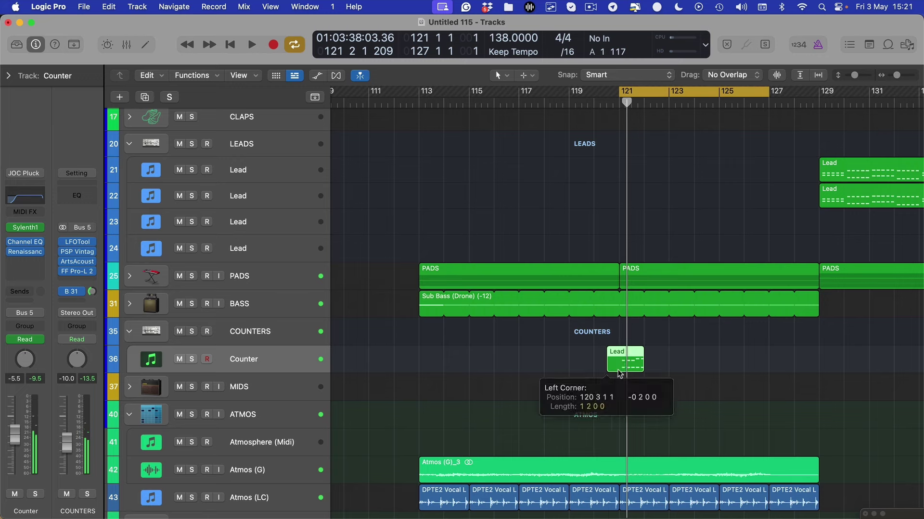
{"action": "double_click", "coordinate": [627, 366]}
{"action": "scroll", "coordinate": [561, 457], "scroll_direction": "down", "scroll_amount": 4}
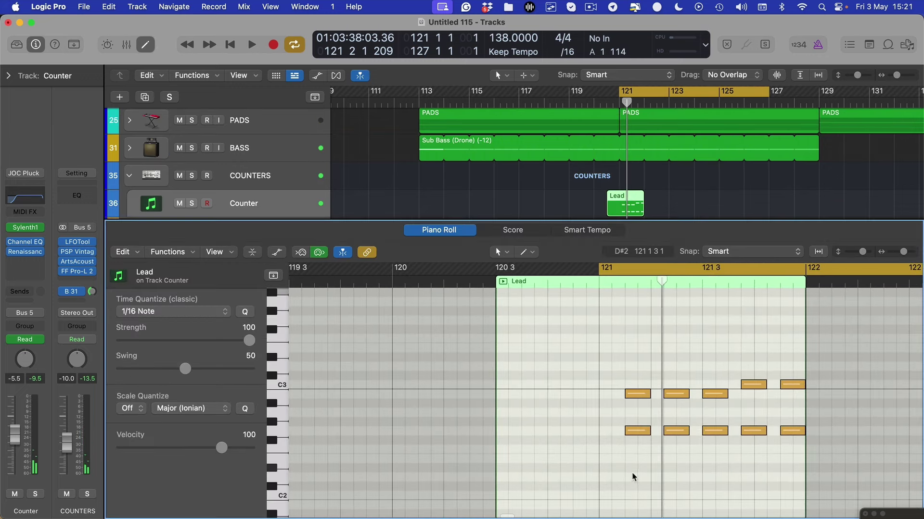
Copy the region's first note pair to 120 3, lengthen both notes to bar 121, and play them in a cycle.
{"action": "left_click_drag", "start_coordinate": [633, 476], "coordinate": [524, 385]}
{"action": "left_click_drag", "start_coordinate": [487, 270], "coordinate": [898, 312]}
{"action": "key", "text": "space"}
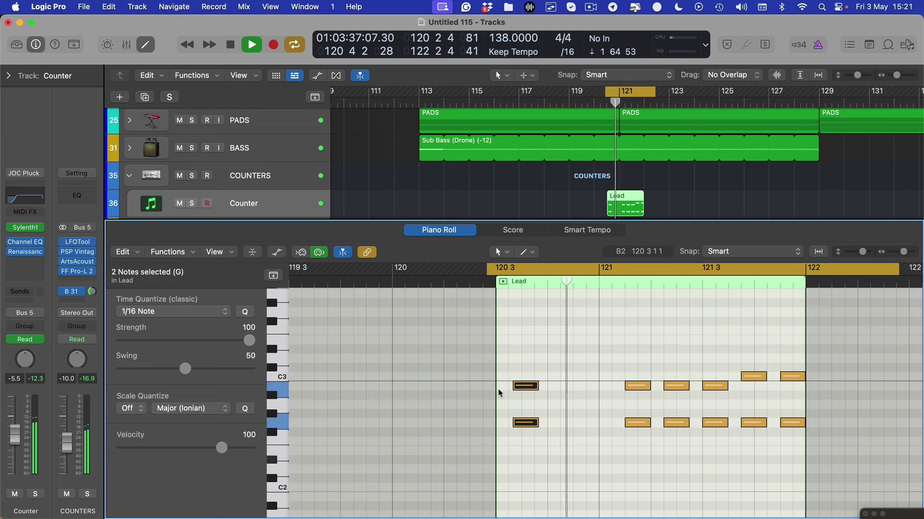
{"action": "key", "text": "space"}
{"action": "left_click_drag", "start_coordinate": [530, 388], "coordinate": [598, 385]}
{"action": "key", "text": "space"}
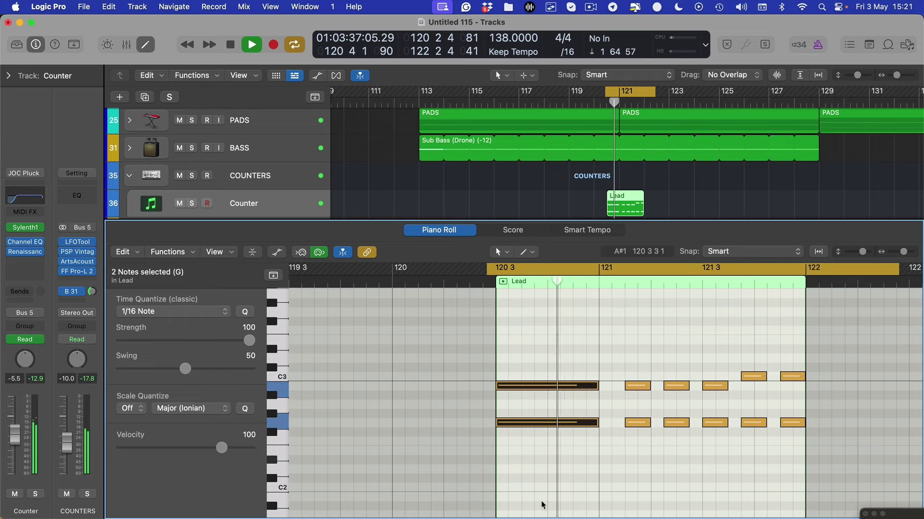
Close the Piano Roll and replace Sylenth1 on the Counter track with Spire-1.5 in stereo.
{"action": "key", "text": "e"}
{"action": "key", "text": "space"}
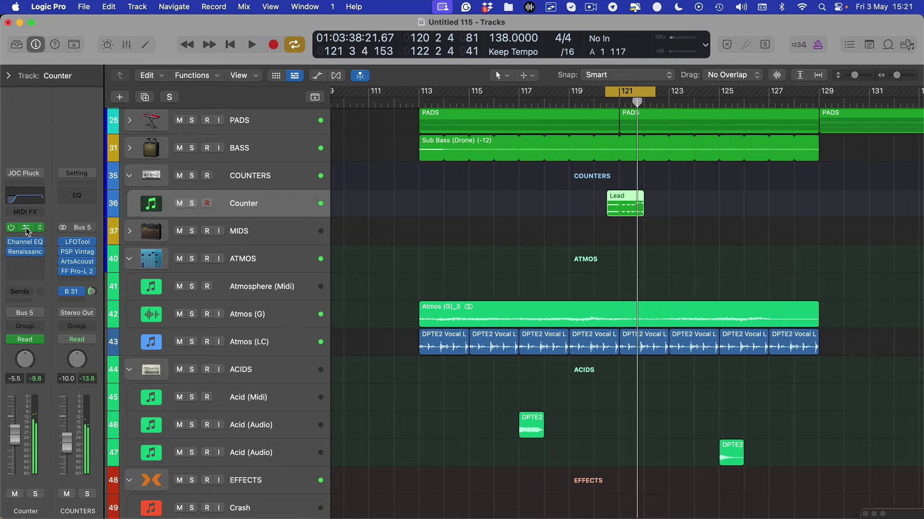
{"action": "left_click", "coordinate": [27, 227]}
{"action": "left_click", "coordinate": [40, 228]}
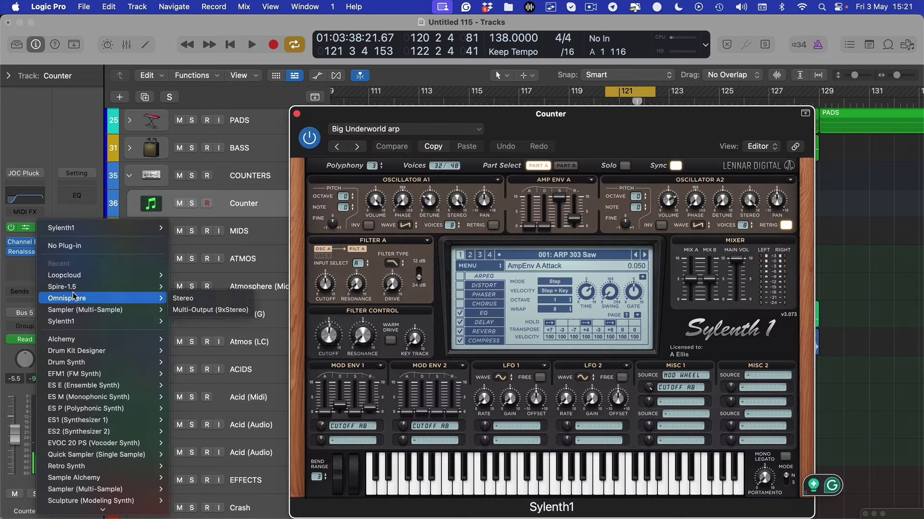
{"action": "left_click", "coordinate": [183, 299]}
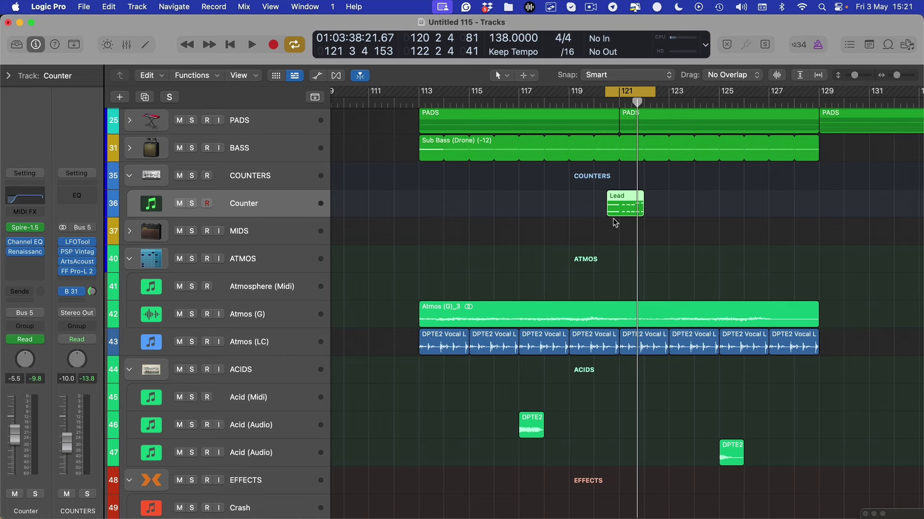
Set the cycle range from bar 121 to 122 2 2 and delete the long notes at 120 3 from the Lead region.
{"action": "double_click", "coordinate": [614, 214]}
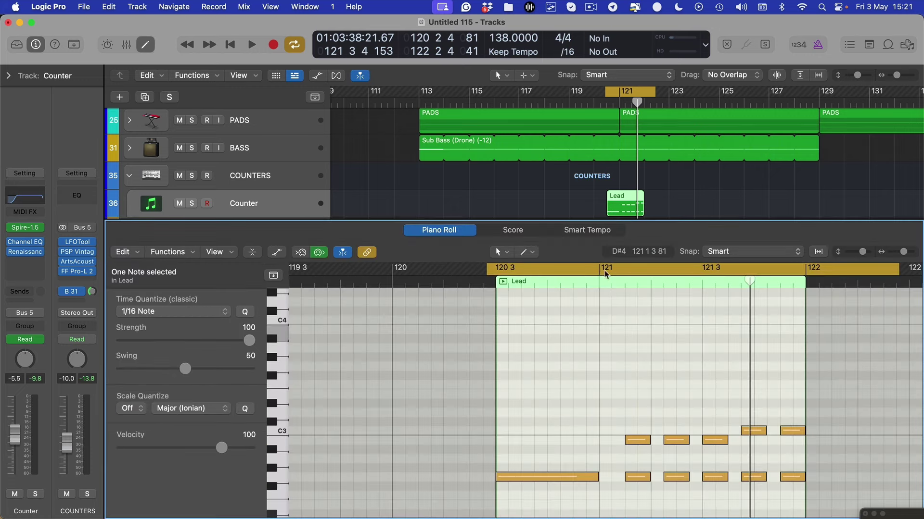
{"action": "left_click_drag", "start_coordinate": [601, 270], "coordinate": [870, 275]}
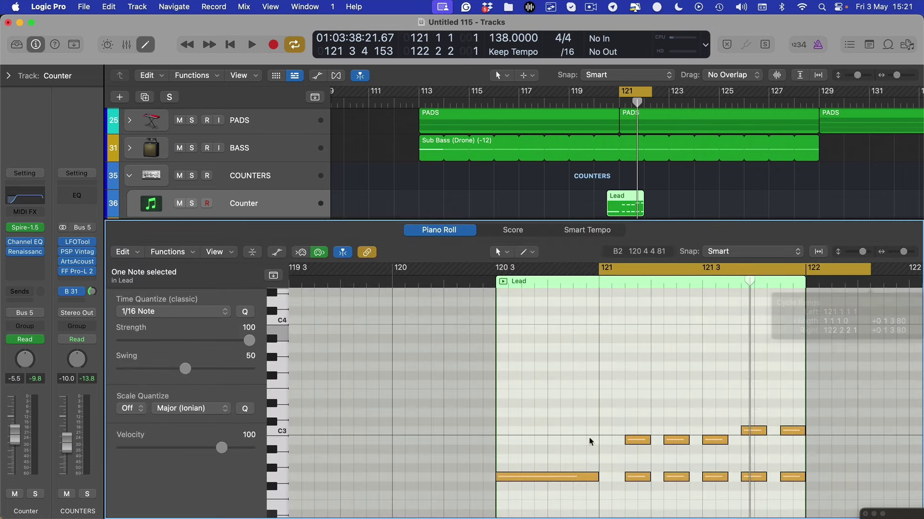
{"action": "left_click", "coordinate": [588, 477]}
{"action": "key", "text": "Delete"}
{"action": "key", "text": "space"}
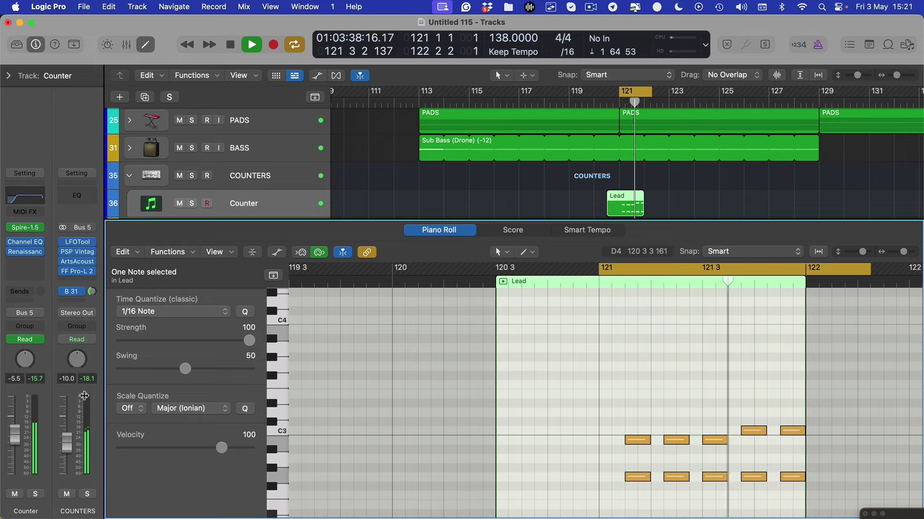
Solo the Counter track and load the LD AntiAlias DP preset from Spire's factory Leads folder.
{"action": "key", "text": "s"}
{"action": "key", "text": "space"}
{"action": "left_click", "coordinate": [27, 232]}
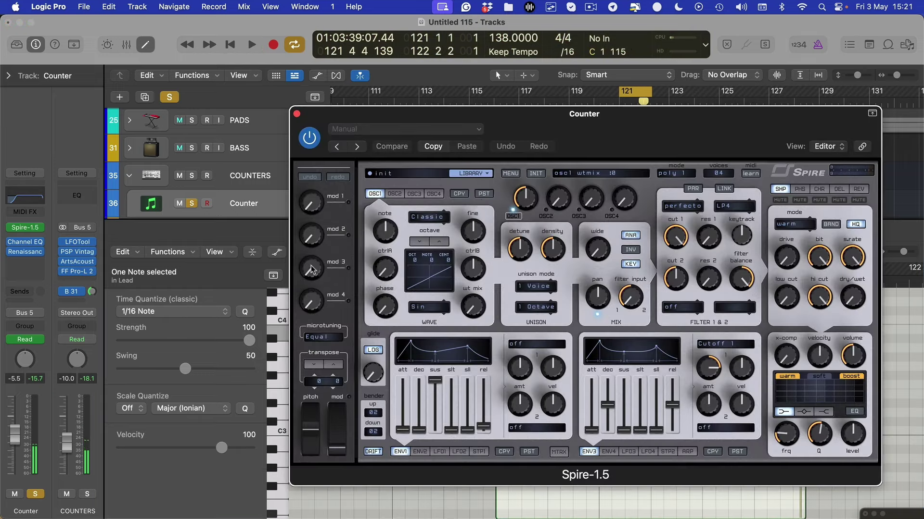
{"action": "left_click", "coordinate": [436, 174]}
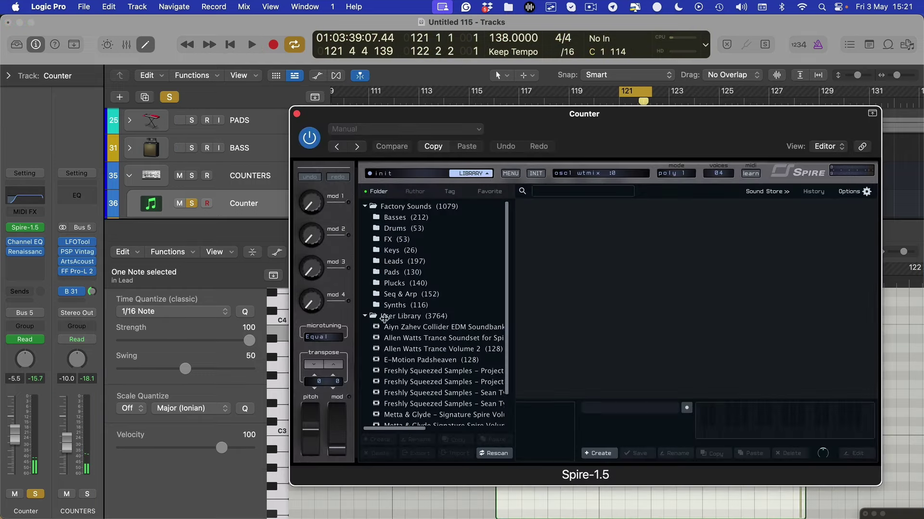
{"action": "left_click", "coordinate": [410, 272]}
{"action": "left_click", "coordinate": [411, 262]}
{"action": "left_click", "coordinate": [535, 280]}
{"action": "key", "text": "space"}
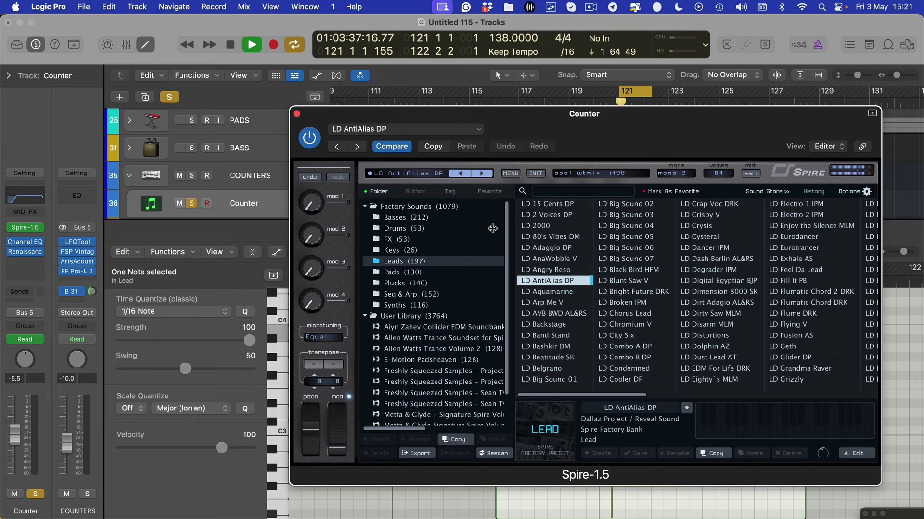
Audition the following Spire lead presets during playback and load LD Band Stand.
{"action": "key", "text": "space"}
{"action": "left_click", "coordinate": [482, 174]}
{"action": "left_click", "coordinate": [479, 175]}
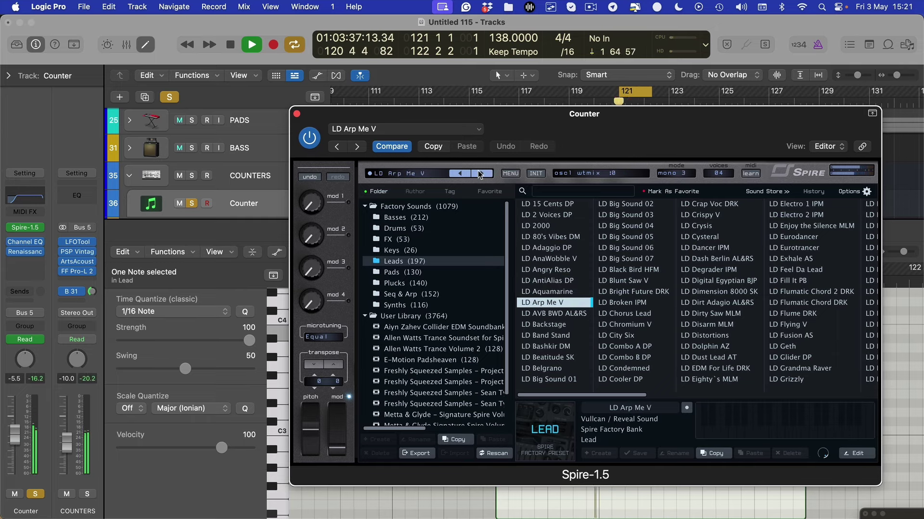
{"action": "key", "text": "space"}
{"action": "left_click", "coordinate": [479, 174]}
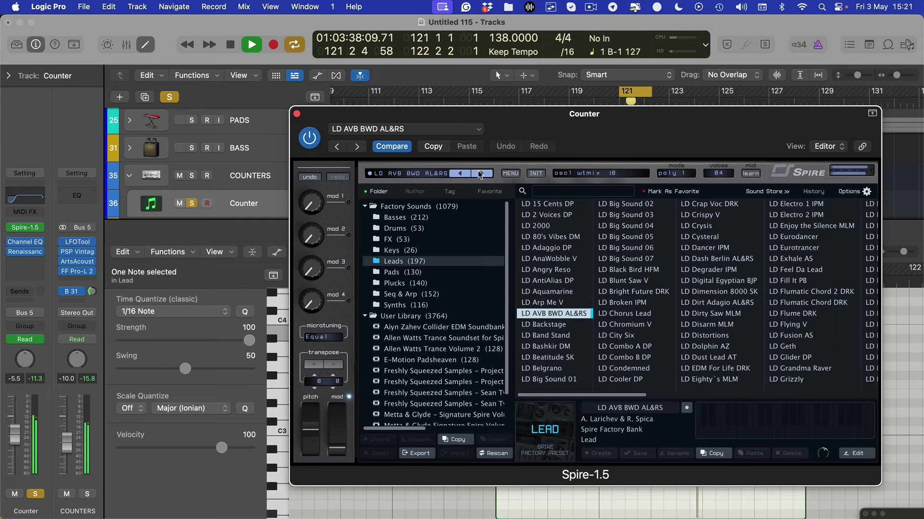
{"action": "left_click", "coordinate": [479, 174]}
{"action": "left_click", "coordinate": [480, 174]}
{"action": "key", "text": "space"}
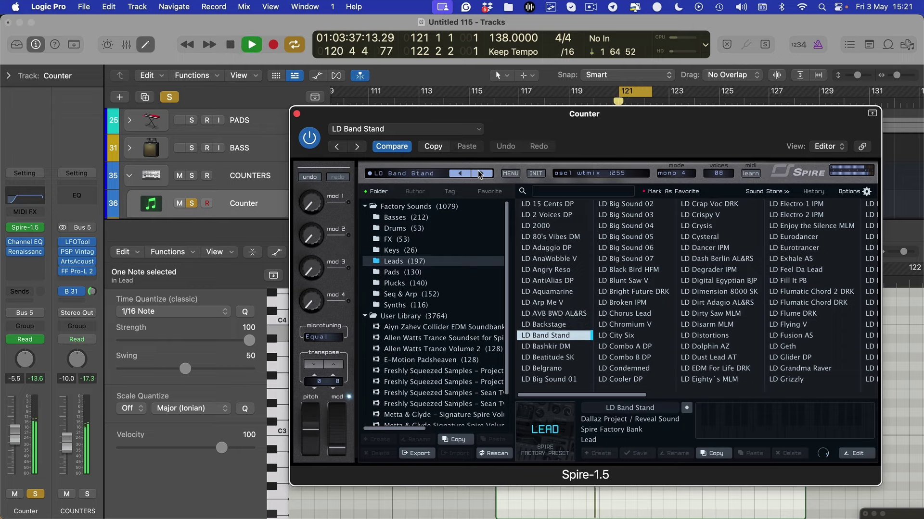
{"action": "scroll", "coordinate": [387, 210], "scroll_direction": "right", "scroll_amount": 2}
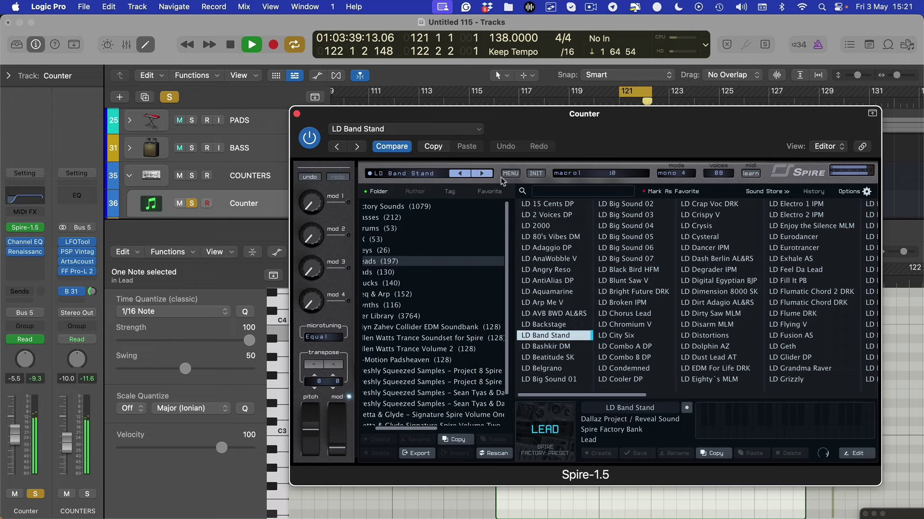
Return to Spire's synth controls, lower both filter cutoffs of LD Band Stand during playback, and unsolo the Counter track.
{"action": "left_click", "coordinate": [405, 174]}
{"action": "left_click_drag", "start_coordinate": [675, 237], "coordinate": [672, 248]}
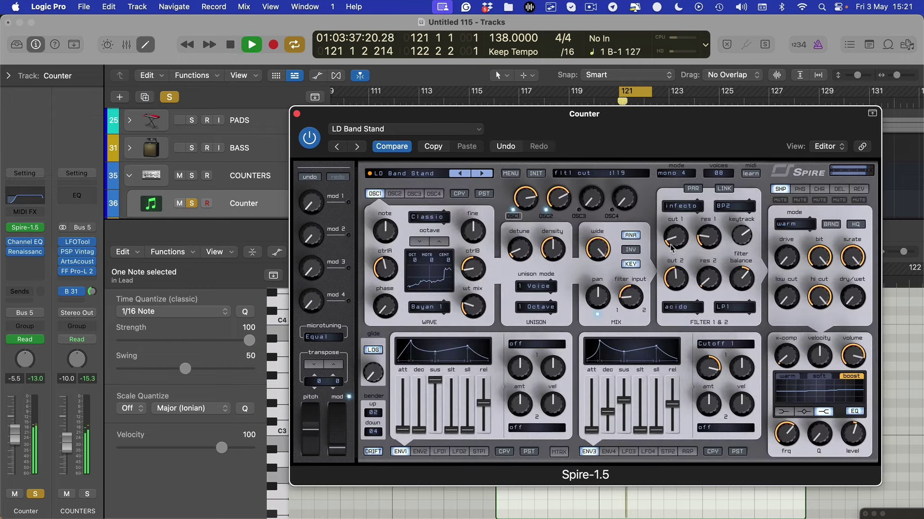
{"action": "left_click", "coordinate": [33, 498]}
{"action": "key", "text": "space"}
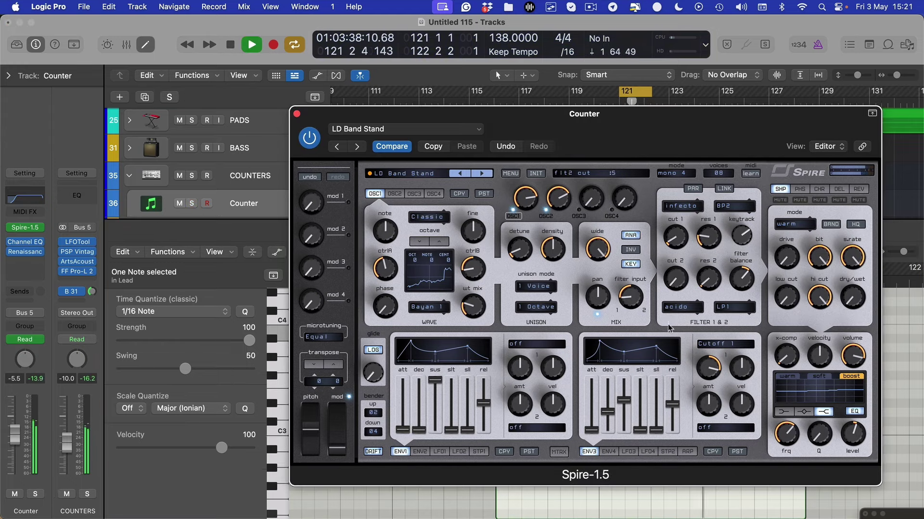
{"action": "left_click_drag", "start_coordinate": [666, 264], "coordinate": [669, 287]}
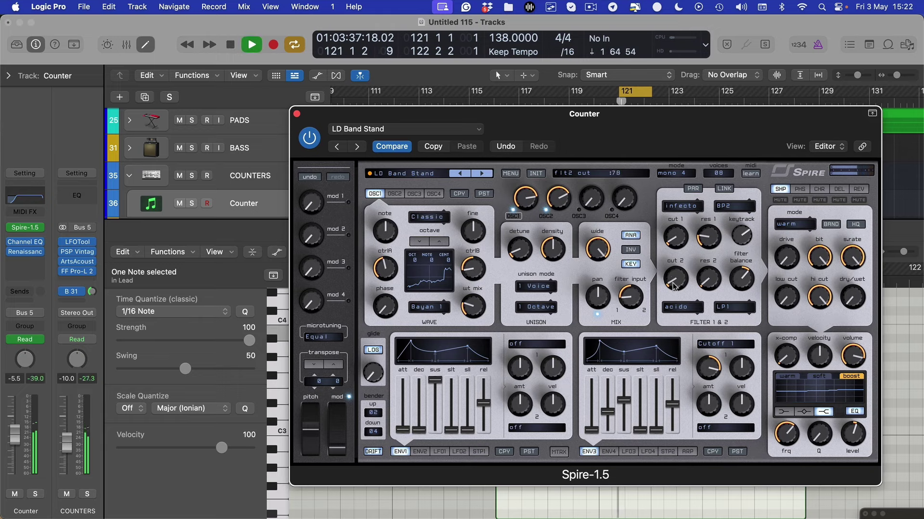
{"action": "key", "text": "space"}
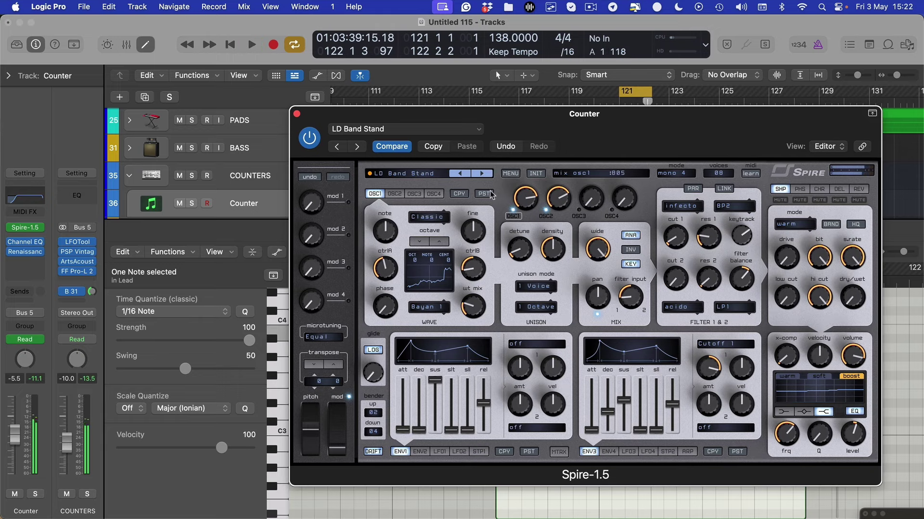
Audition the following Spire lead presets, including LD Beatitude SK, and load LD Belgrano.
{"action": "left_click", "coordinate": [486, 173]}
{"action": "left_click", "coordinate": [482, 174]}
{"action": "key", "text": "space"}
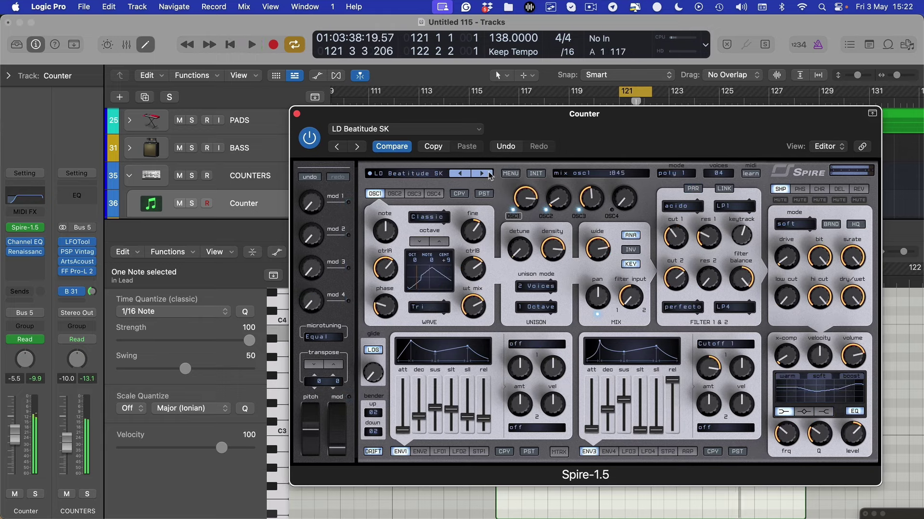
{"action": "key", "text": "space"}
{"action": "left_click", "coordinate": [489, 175]}
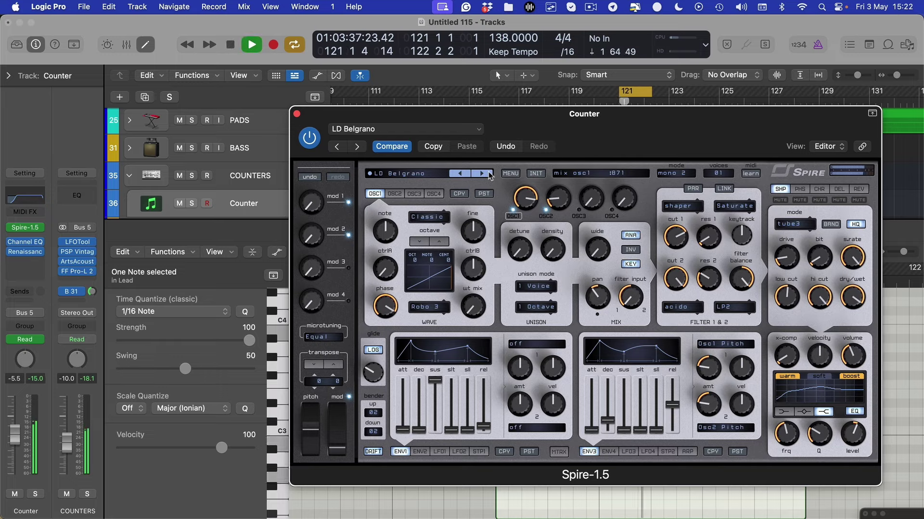
Close Spire, delete the Lead region from the Counter track, and hide the Piano Roll.
{"action": "key", "text": "super+w"}
{"action": "left_click", "coordinate": [631, 211]}
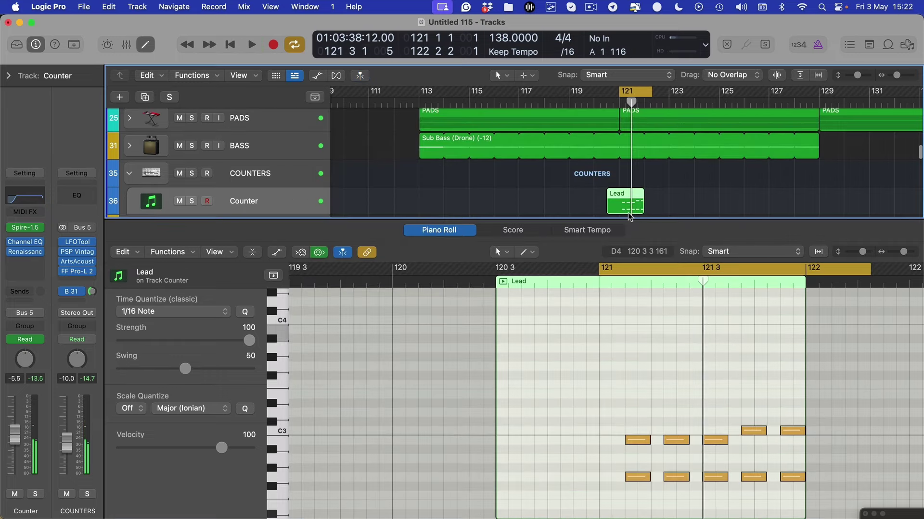
{"action": "key", "text": "Delete"}
{"action": "key", "text": "p"}
Set the cycle range from bar 121 to bar 129.
{"action": "scroll", "coordinate": [475, 138], "scroll_direction": "up", "scroll_amount": 5}
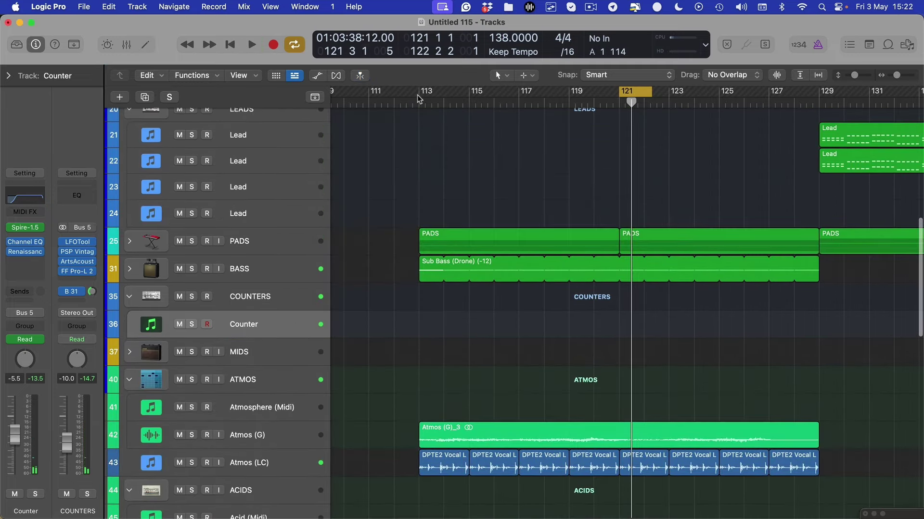
{"action": "left_click_drag", "start_coordinate": [418, 99], "coordinate": [871, 130]}
{"action": "left_click_drag", "start_coordinate": [625, 93], "coordinate": [818, 136]}
Look through the tracks from the leads down to the Stereo Out, examining the breakdown's pads, atmosphere, acid and effects regions.
{"action": "scroll", "coordinate": [749, 169], "scroll_direction": "down", "scroll_amount": 12}
{"action": "key", "text": "super+Left"}
{"action": "key", "text": "super+Left"}
{"action": "scroll", "coordinate": [713, 267], "scroll_direction": "down", "scroll_amount": 13}
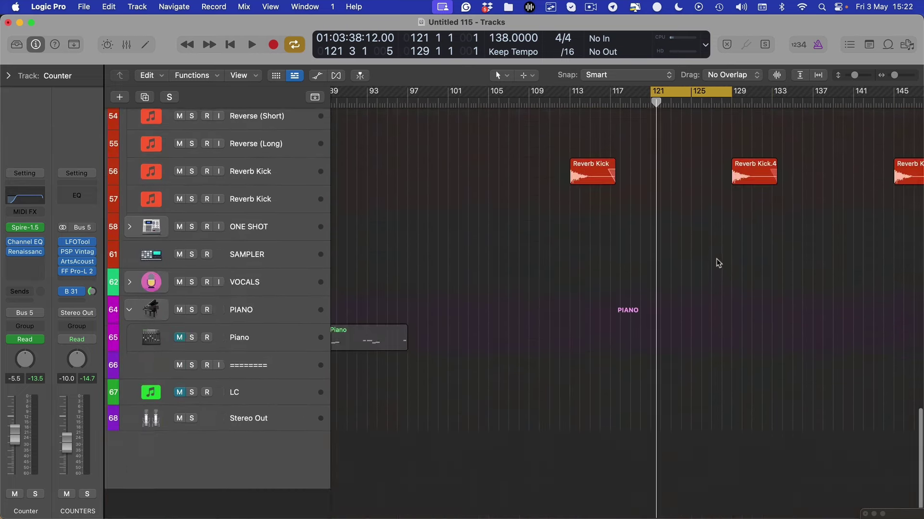
{"action": "scroll", "coordinate": [717, 259], "scroll_direction": "up", "scroll_amount": 10}
{"action": "scroll", "coordinate": [499, 321], "scroll_direction": "up", "scroll_amount": 10}
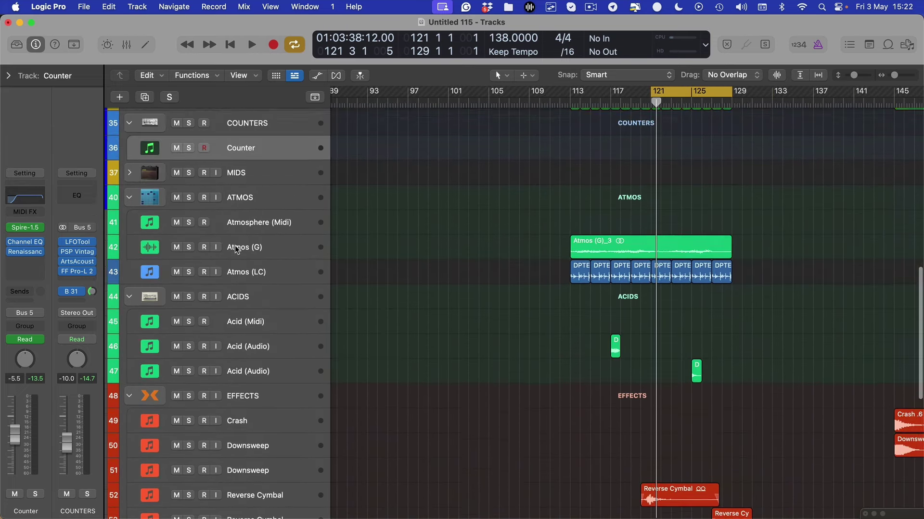
{"action": "scroll", "coordinate": [377, 218], "scroll_direction": "down", "scroll_amount": 10}
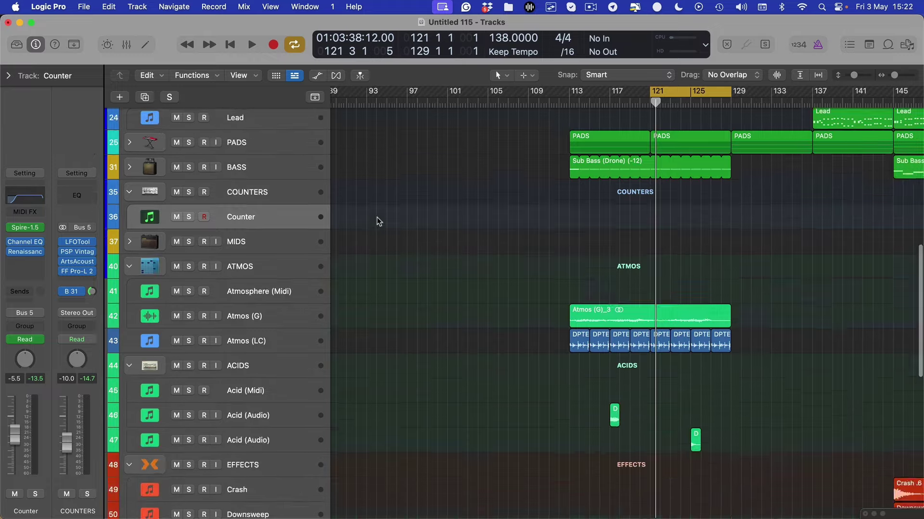
{"action": "scroll", "coordinate": [514, 239], "scroll_direction": "up", "scroll_amount": 5}
{"action": "scroll", "coordinate": [514, 239], "scroll_direction": "right", "scroll_amount": 2}
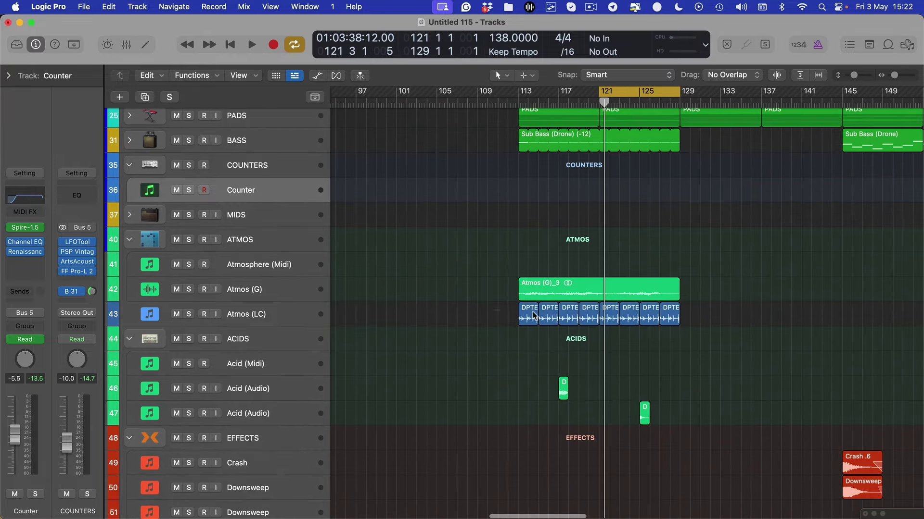
{"action": "left_click", "coordinate": [533, 316]}
{"action": "key", "text": "Up"}
{"action": "scroll", "coordinate": [490, 316], "scroll_direction": "up", "scroll_amount": 5}
{"action": "scroll", "coordinate": [490, 317], "scroll_direction": "down", "scroll_amount": 6}
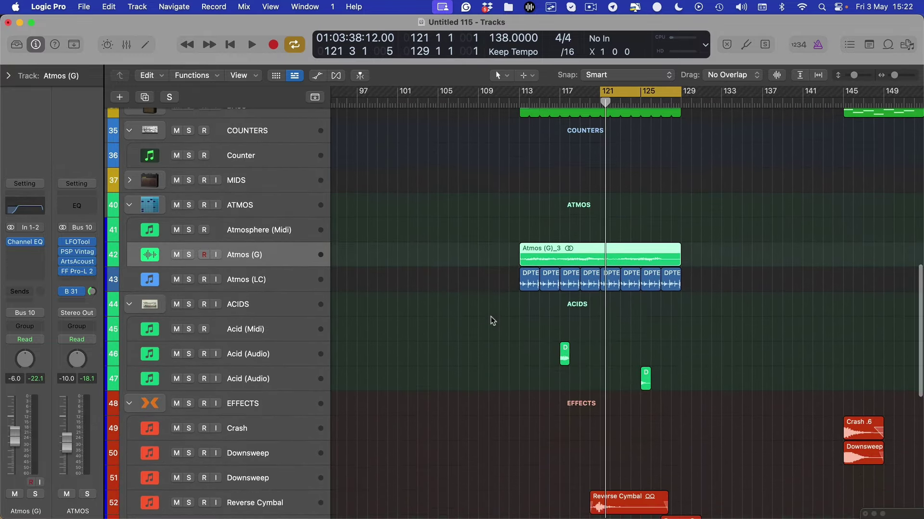
{"action": "scroll", "coordinate": [491, 317], "scroll_direction": "up", "scroll_amount": 1}
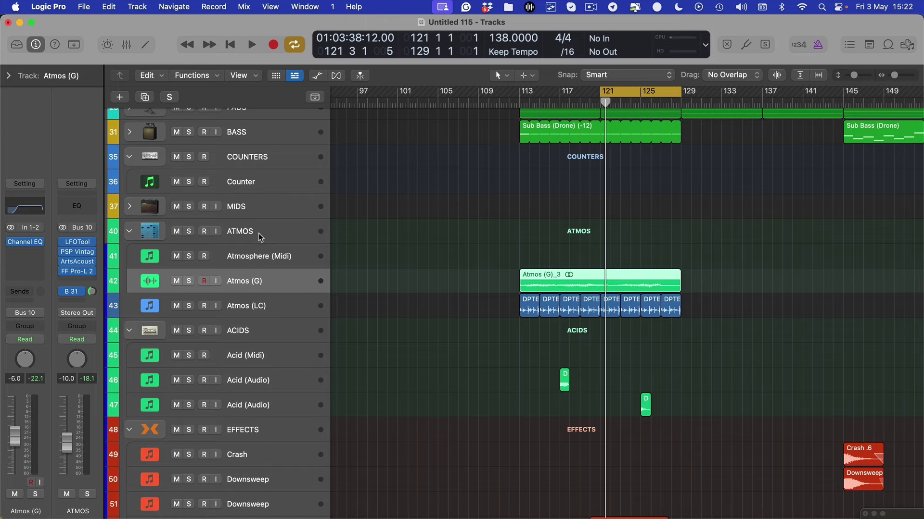
{"action": "scroll", "coordinate": [256, 240], "scroll_direction": "up", "scroll_amount": 4}
{"action": "scroll", "coordinate": [256, 241], "scroll_direction": "left", "scroll_amount": 1}
{"action": "scroll", "coordinate": [258, 209], "scroll_direction": "down", "scroll_amount": 8}
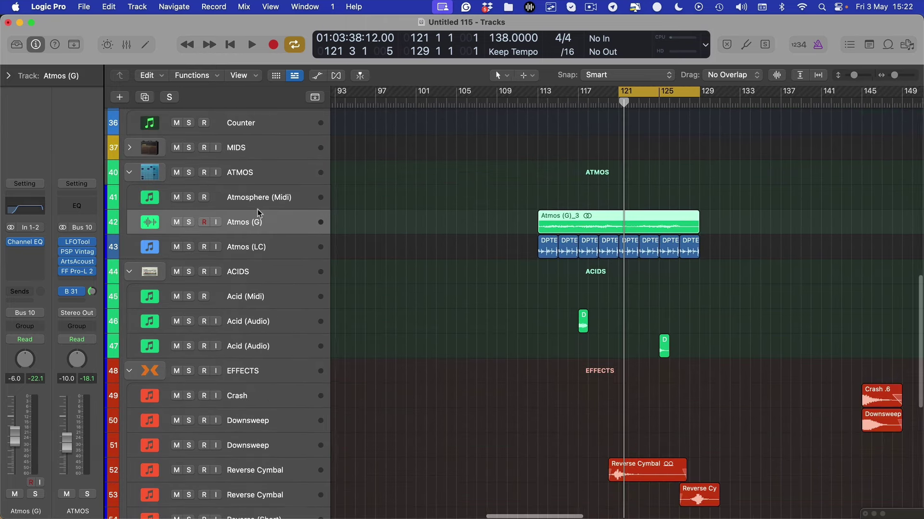
{"action": "key", "text": "super+Left"}
{"action": "key", "text": "super+Left"}
{"action": "scroll", "coordinate": [272, 306], "scroll_direction": "up", "scroll_amount": 4}
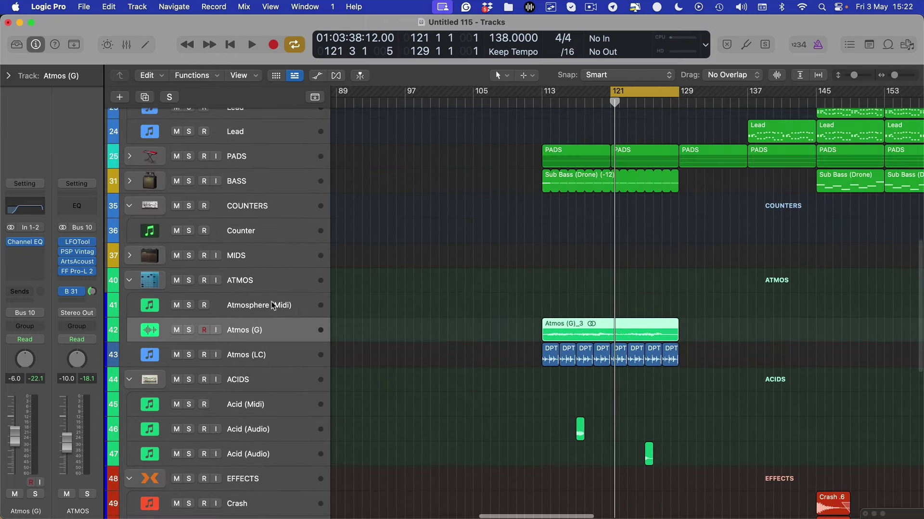
Collapse the ATMOS, COUNTERS, ACIDS and EFFECTS track stacks, keeping MIDS collapsed.
{"action": "left_click", "coordinate": [273, 282]}
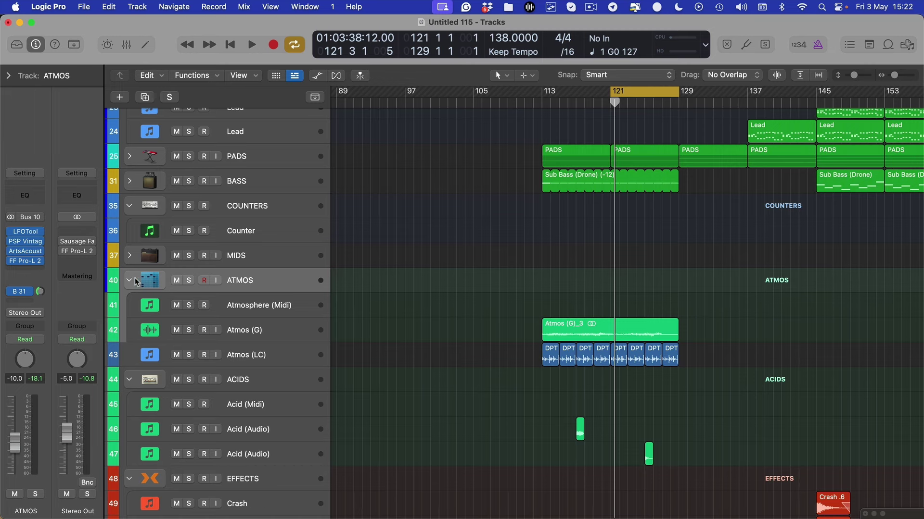
{"action": "left_click", "coordinate": [129, 280]}
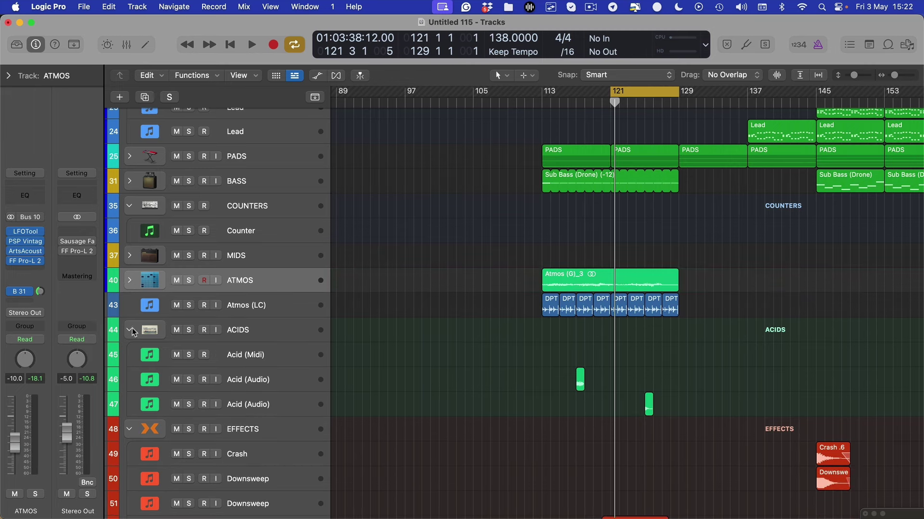
{"action": "left_click", "coordinate": [129, 206]}
{"action": "left_click", "coordinate": [129, 206]}
{"action": "left_click", "coordinate": [129, 206]}
{"action": "left_click", "coordinate": [129, 256]}
{"action": "left_click", "coordinate": [126, 262]}
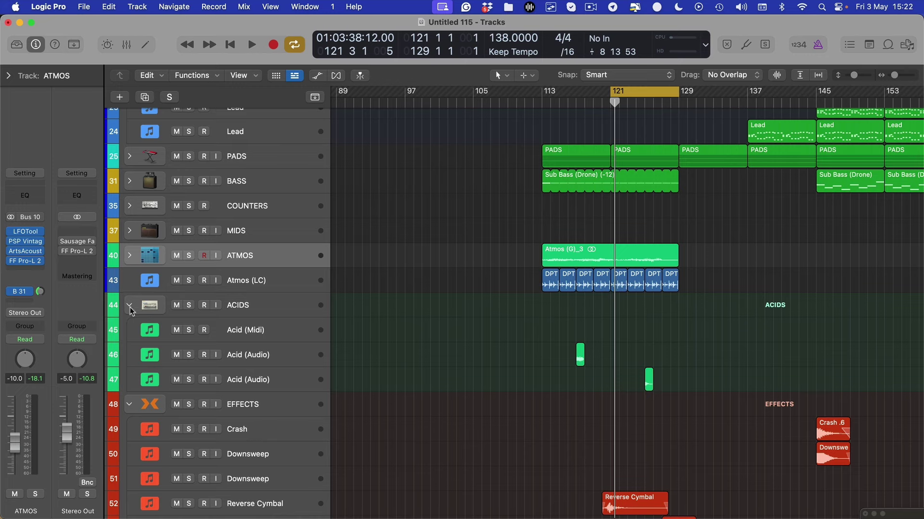
{"action": "left_click", "coordinate": [130, 308]}
{"action": "scroll", "coordinate": [133, 289], "scroll_direction": "down", "scroll_amount": 4}
{"action": "left_click", "coordinate": [128, 232]}
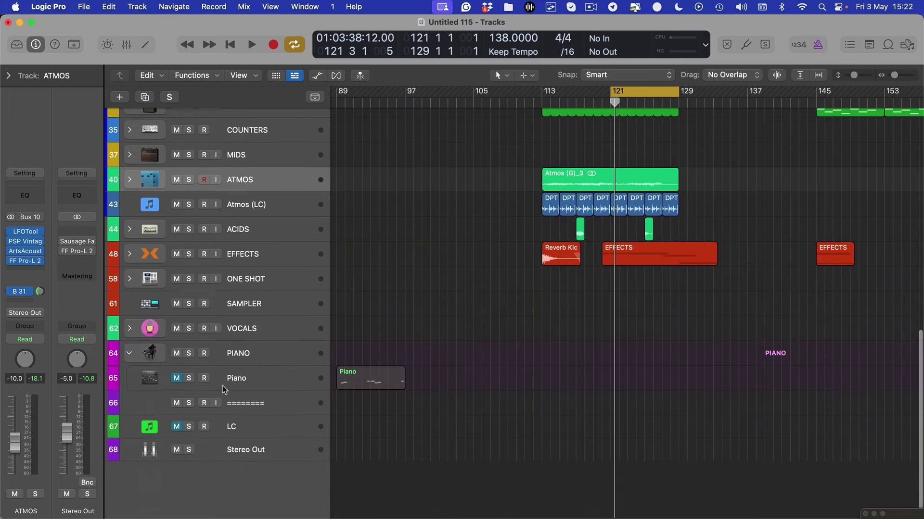
Expand the ONE SHOT stack, select its One Shot (Midi) track, and close the Komplete Kontrol window.
{"action": "left_click", "coordinate": [249, 275]}
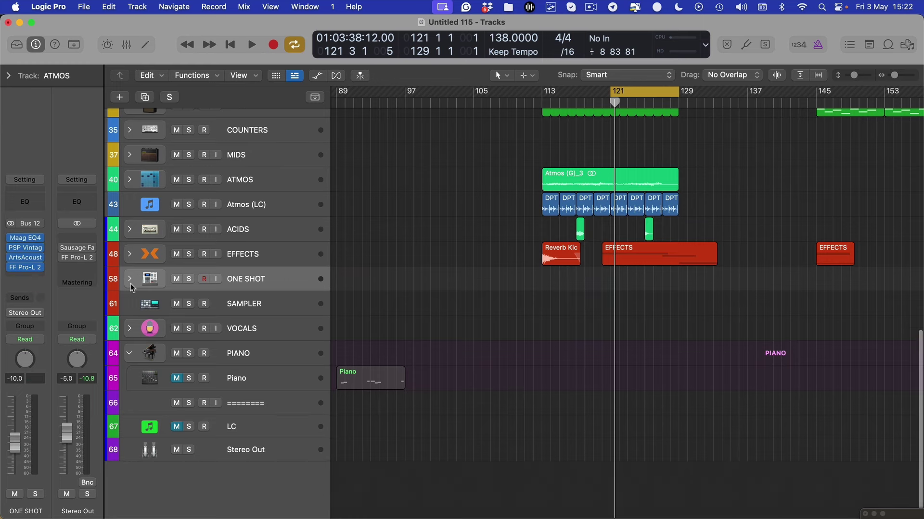
{"action": "left_click", "coordinate": [130, 280]}
{"action": "left_click", "coordinate": [269, 305]}
{"action": "left_click", "coordinate": [243, 334]}
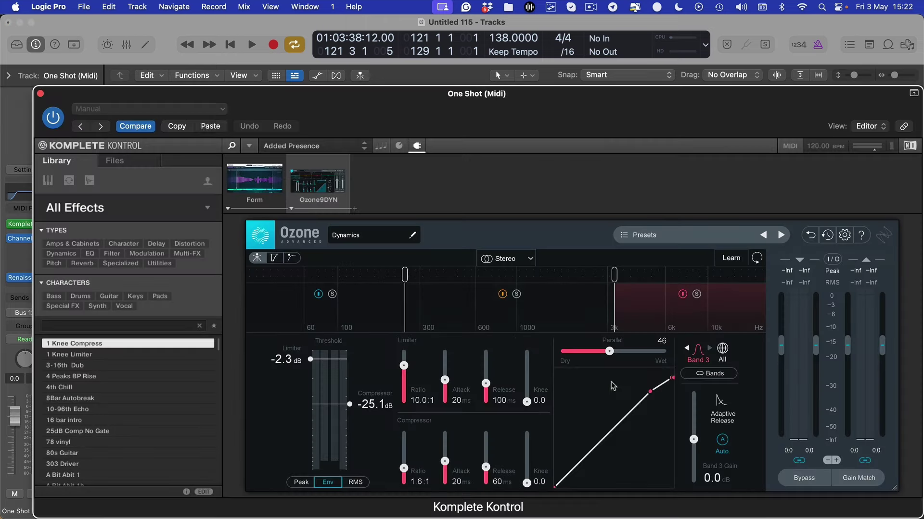
{"action": "key", "text": "super+w"}
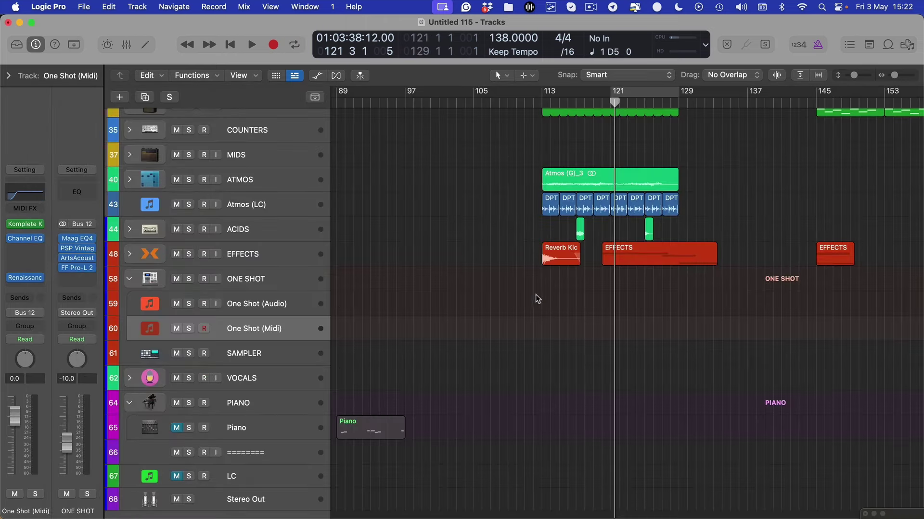
Set the cycle range from bar 121 to bar 125.
{"action": "key", "text": "super+Right"}
{"action": "key", "text": "super+Right"}
{"action": "key", "text": "super+Right"}
{"action": "key", "text": "super+Right"}
{"action": "key", "text": "super+Right"}
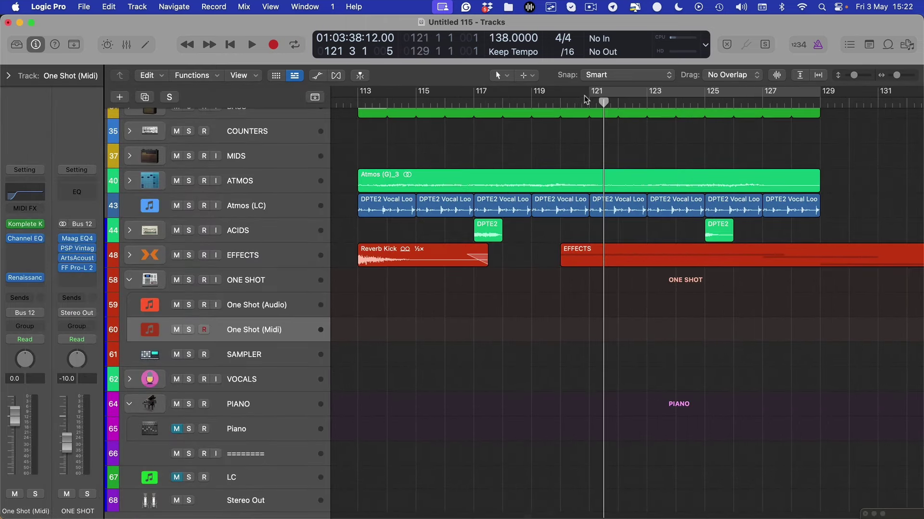
{"action": "left_click_drag", "start_coordinate": [584, 95], "coordinate": [705, 95]}
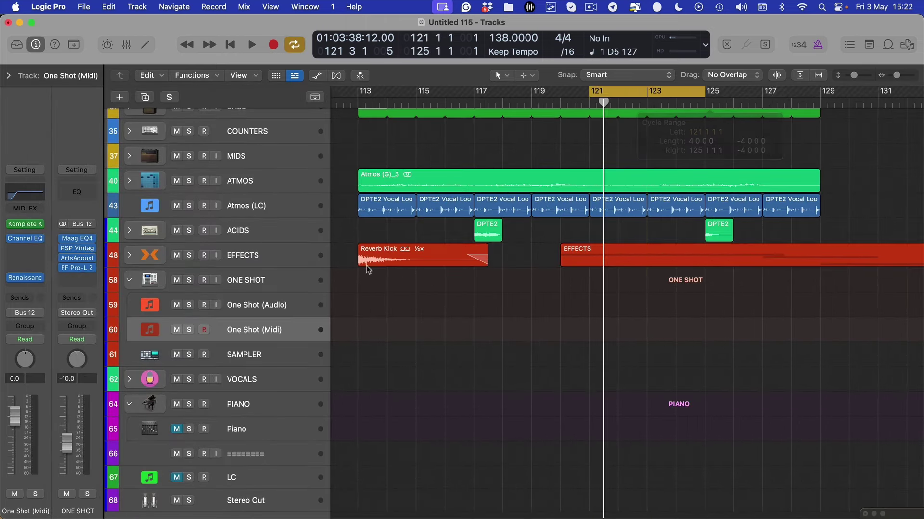
Create a one-bar MIDI region at bar 121 on the One Shot (Midi) track, and close the Piano Roll.
{"action": "double_click", "coordinate": [607, 339]}
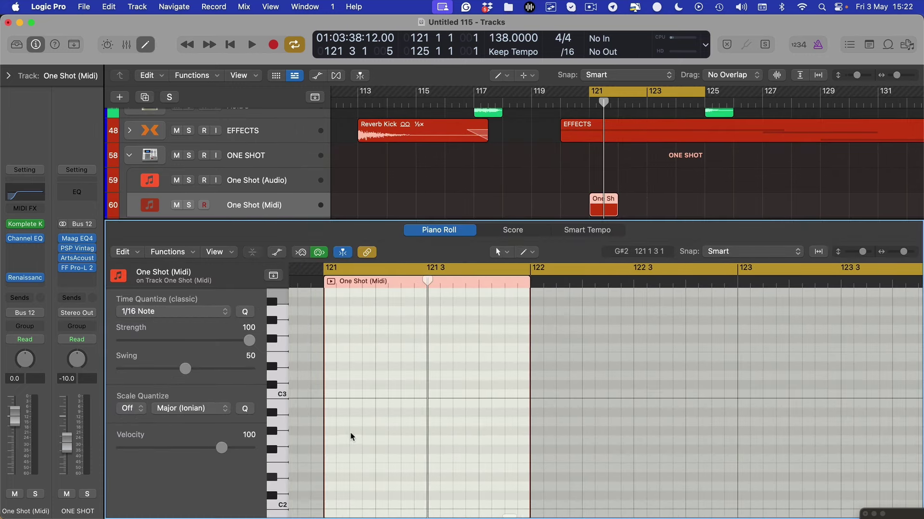
{"action": "key", "text": "t"}
{"action": "key", "text": "p"}
{"action": "key", "text": "e"}
Remove the Ozone9DYN effect from One Shot (Midi)'s Komplete Kontrol, show the Form instrument, dismiss the Reaktor demo notice, and start playback.
{"action": "left_click", "coordinate": [25, 224]}
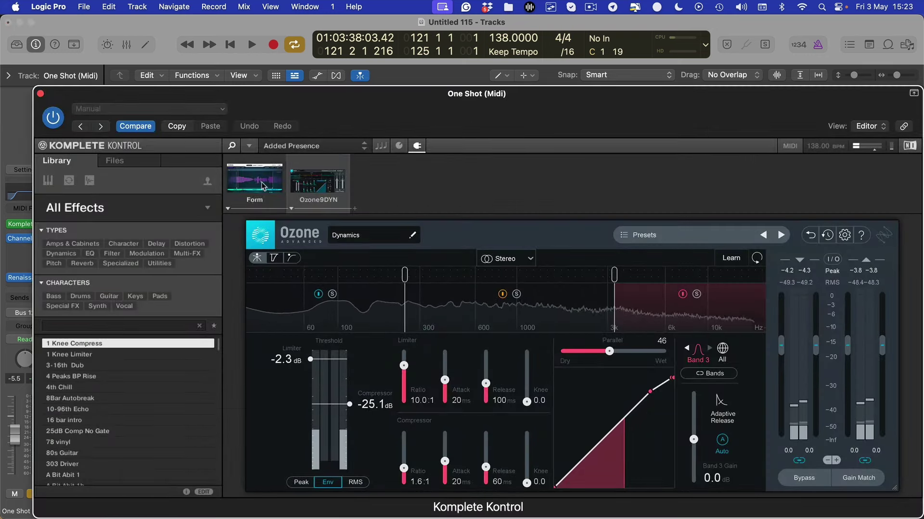
{"action": "left_click", "coordinate": [345, 159]}
{"action": "left_click", "coordinate": [268, 179]}
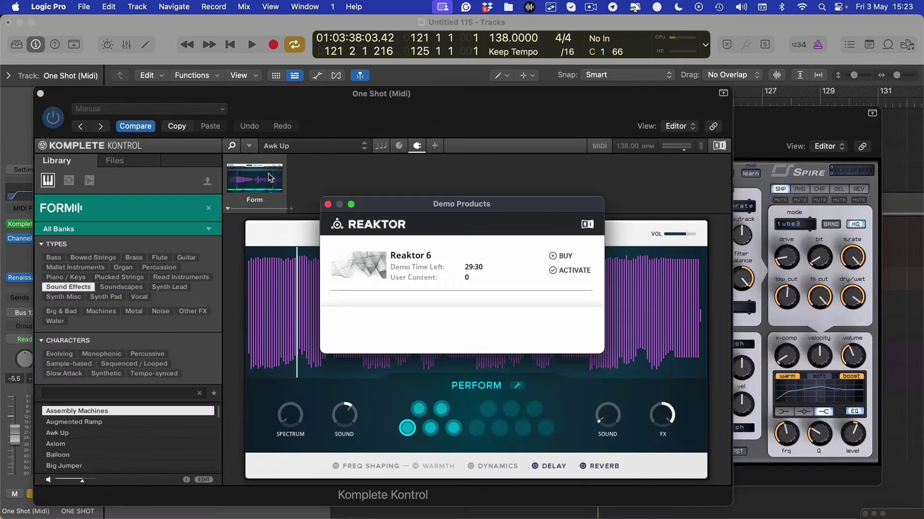
{"action": "left_click", "coordinate": [328, 204]}
{"action": "key", "text": "space"}
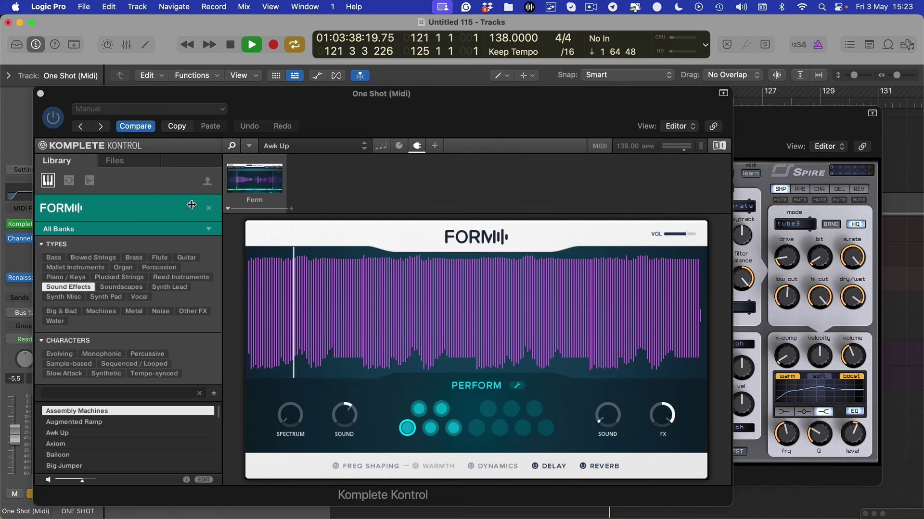
Switch the Komplete Kontrol library from Form to Kontakt and preview sound effects such as Droopy Teaches and Noise Long Hum.
{"action": "left_click", "coordinate": [208, 208]}
{"action": "scroll", "coordinate": [129, 312], "scroll_direction": "down", "scroll_amount": 5}
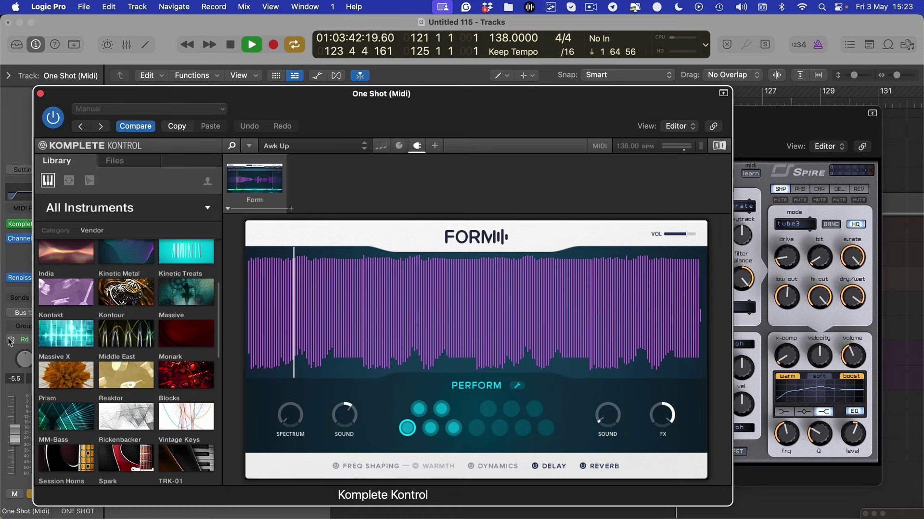
{"action": "left_click", "coordinate": [67, 335]}
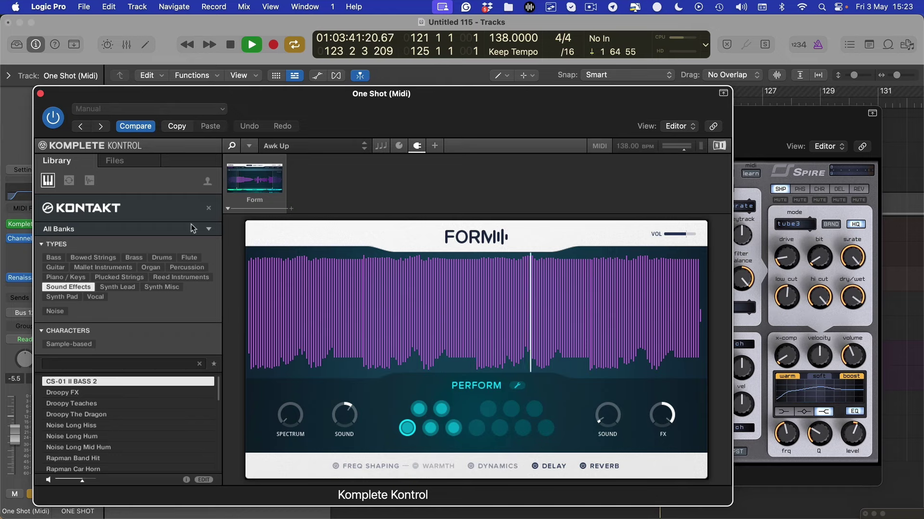
{"action": "left_click", "coordinate": [209, 230]}
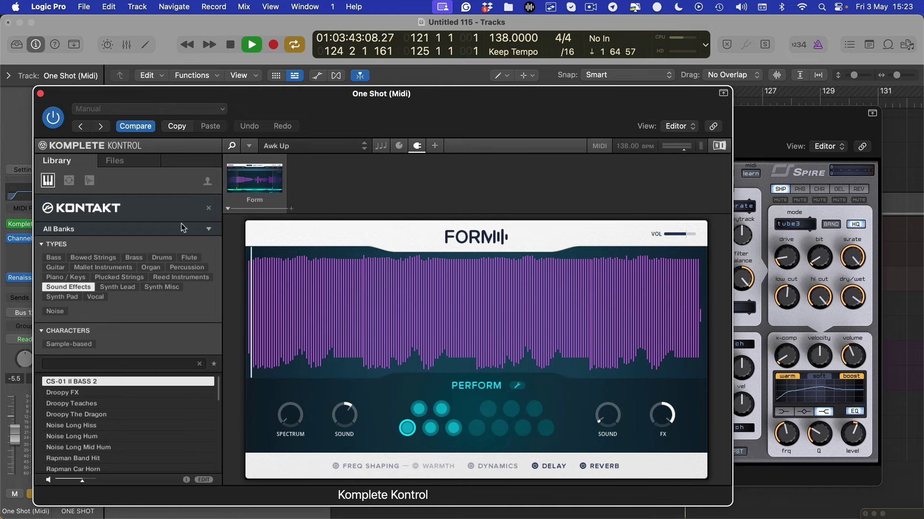
{"action": "left_click", "coordinate": [42, 245]}
{"action": "left_click", "coordinate": [41, 245]}
{"action": "left_click", "coordinate": [67, 207]}
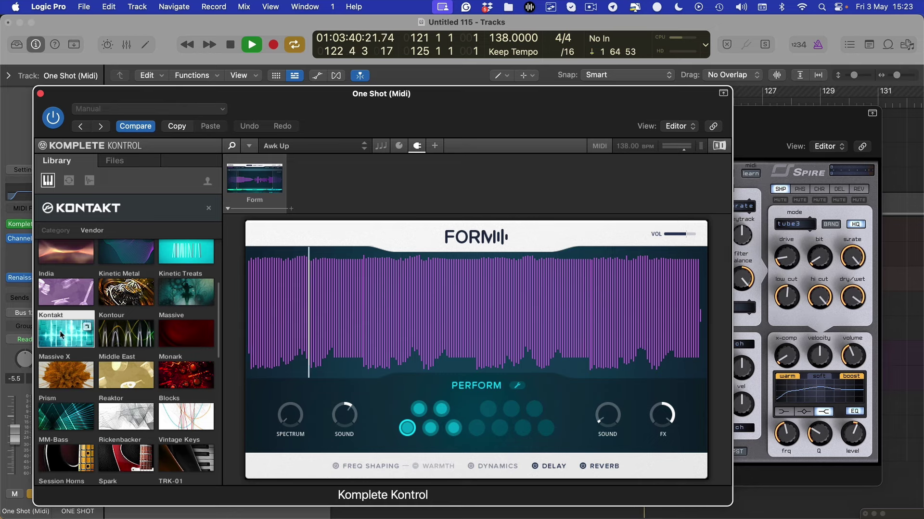
{"action": "left_click", "coordinate": [160, 213]}
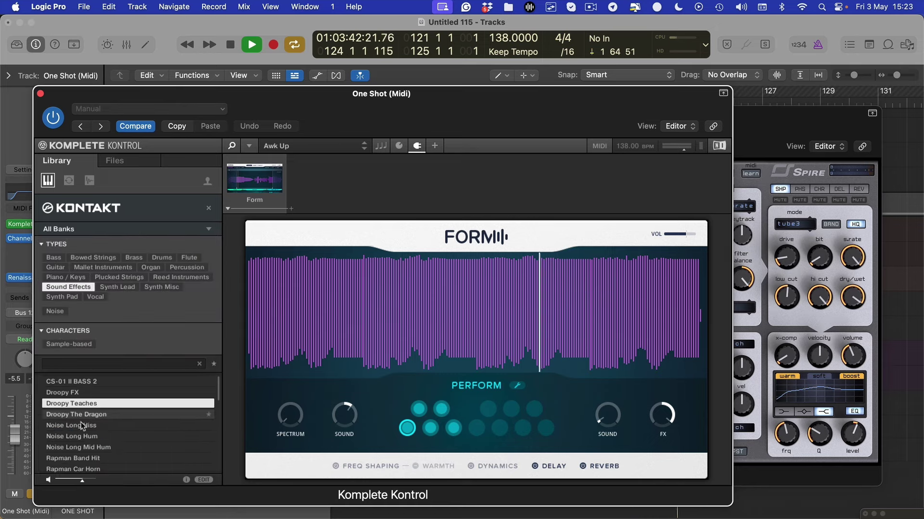
{"action": "left_click", "coordinate": [77, 437]}
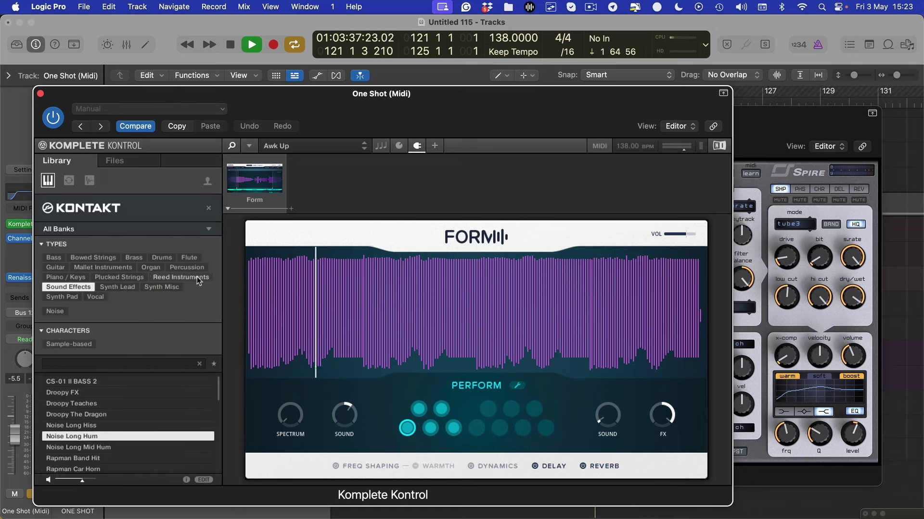
Preview the Kontakt sound effects from Rapman Car Horn through Rapman Orchestra Hit, ending on Rapman Emergency.
{"action": "left_click", "coordinate": [116, 458]}
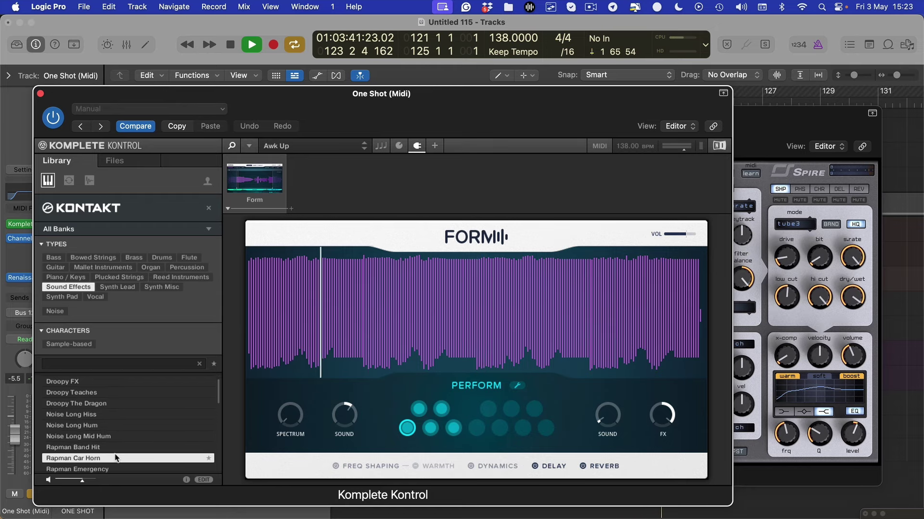
{"action": "key", "text": "Down"}
{"action": "key", "text": "Down"}
{"action": "key", "text": "Down"}
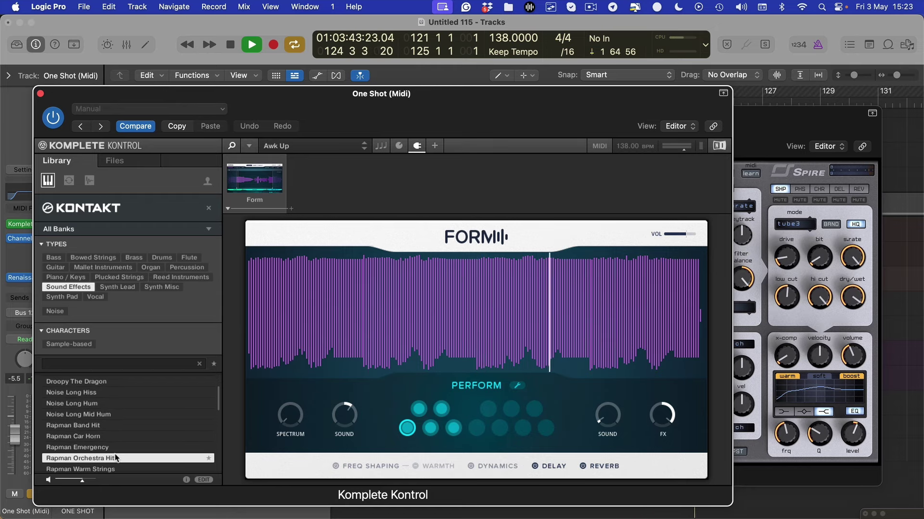
{"action": "key", "text": "Up"}
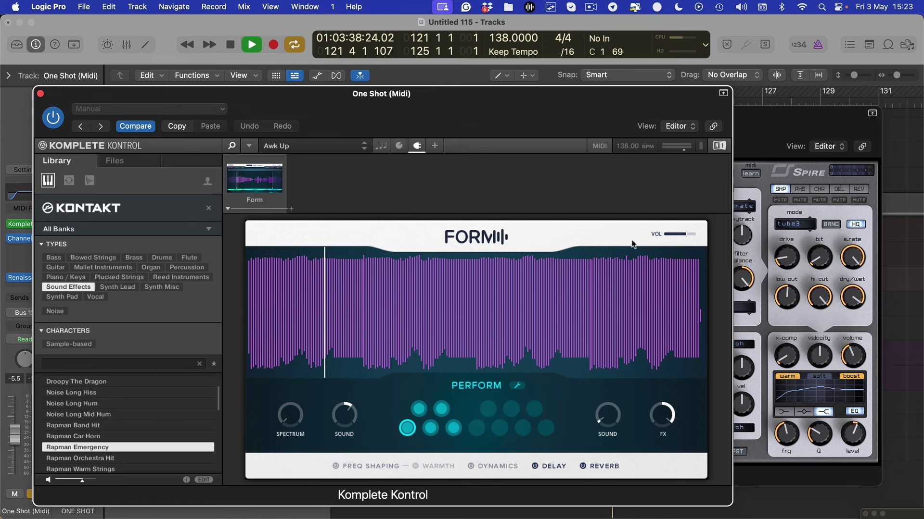
Collapse the Types and Characters filters, look through the Kontakt sound effects list, and limit it to favourites.
{"action": "left_click", "coordinate": [63, 331]}
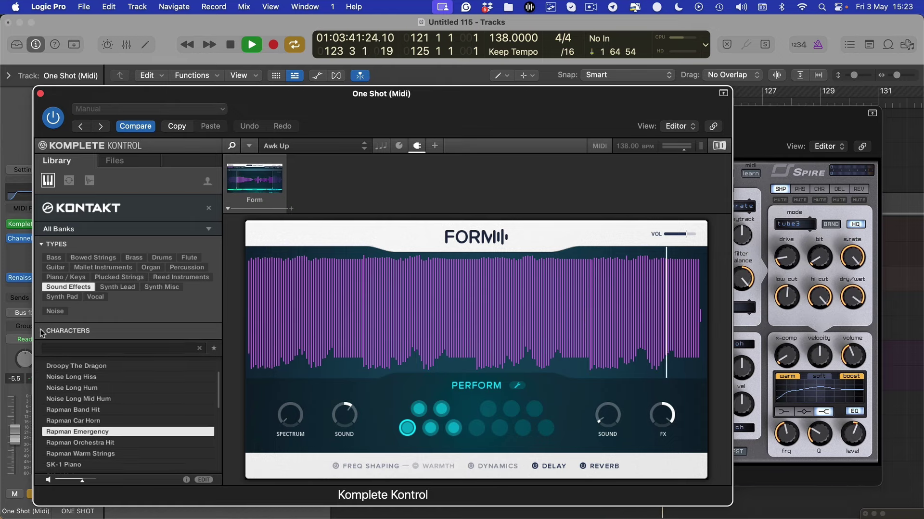
{"action": "left_click", "coordinate": [56, 244]}
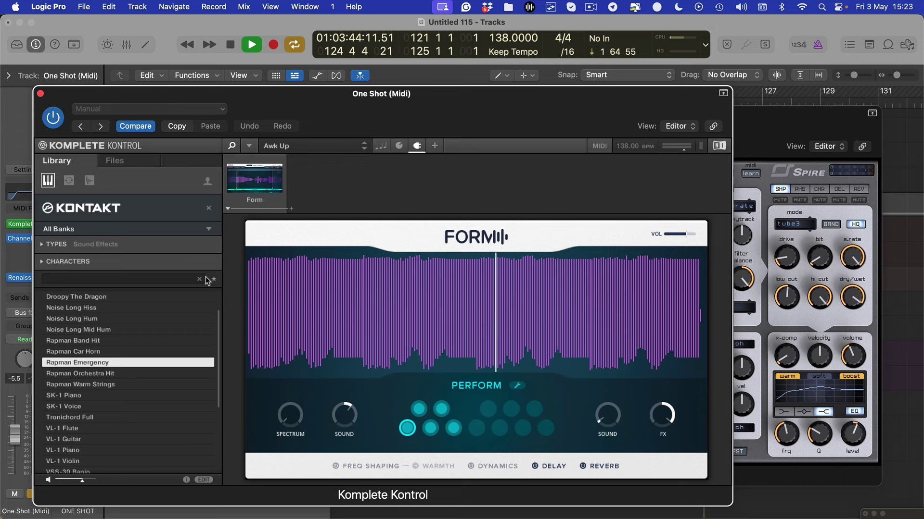
{"action": "left_click", "coordinate": [43, 262]}
{"action": "left_click", "coordinate": [43, 262]}
{"action": "scroll", "coordinate": [100, 390], "scroll_direction": "down", "scroll_amount": 5}
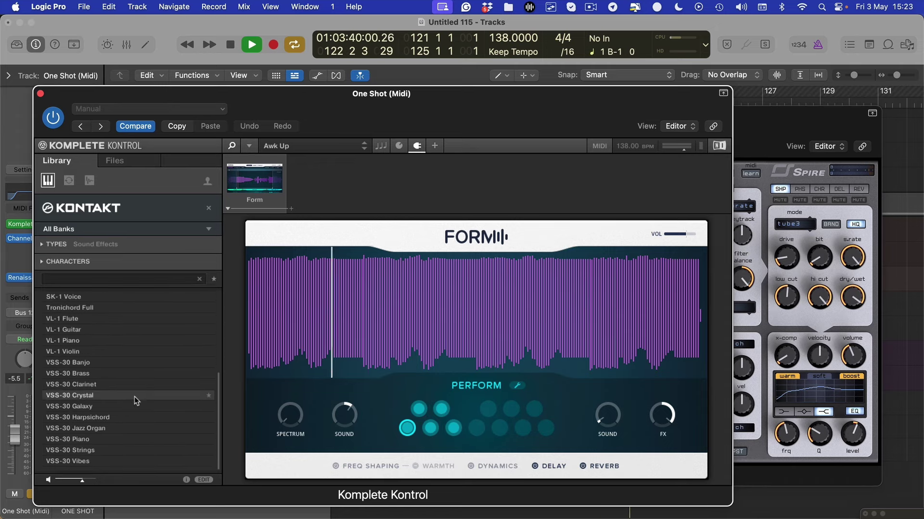
{"action": "scroll", "coordinate": [136, 400], "scroll_direction": "up", "scroll_amount": 7}
{"action": "left_click", "coordinate": [213, 279]}
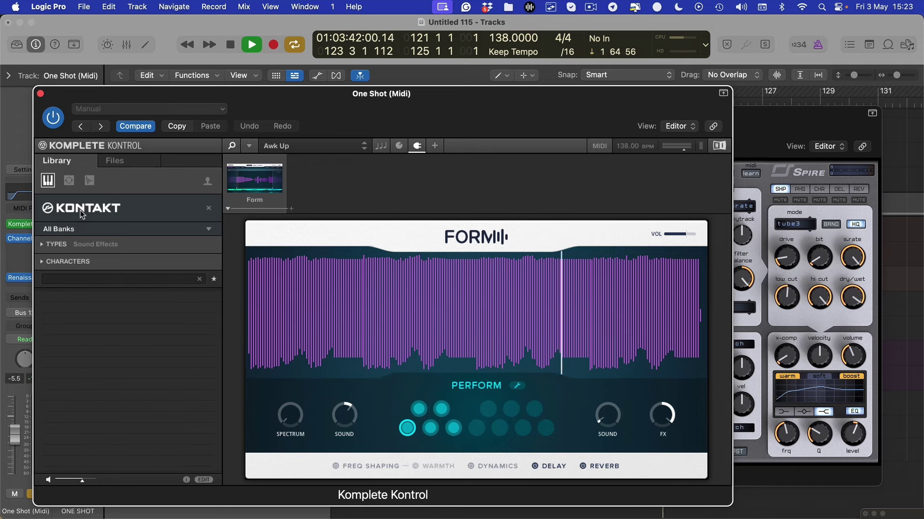
Reselect Kontakt in the Komplete Kontrol library and load the 12 Bit Scope preset.
{"action": "left_click", "coordinate": [60, 211]}
{"action": "left_click", "coordinate": [54, 342]}
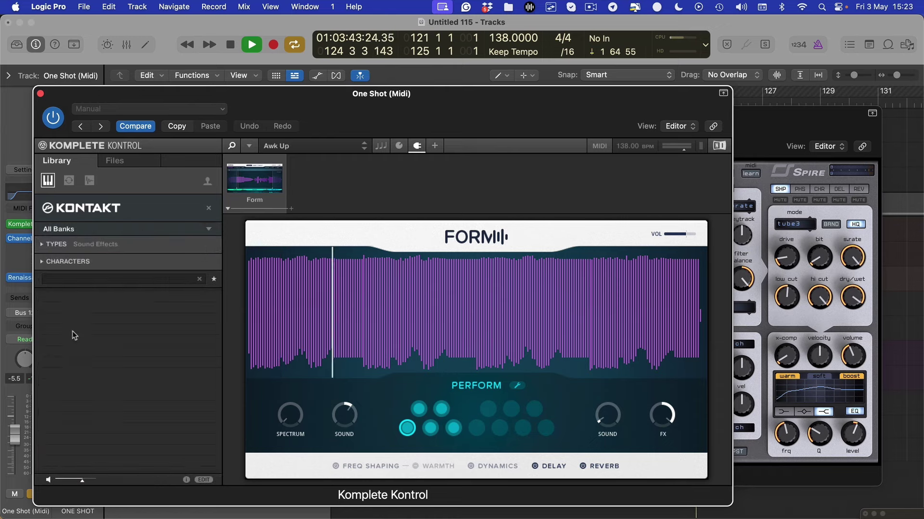
{"action": "left_click", "coordinate": [89, 229]}
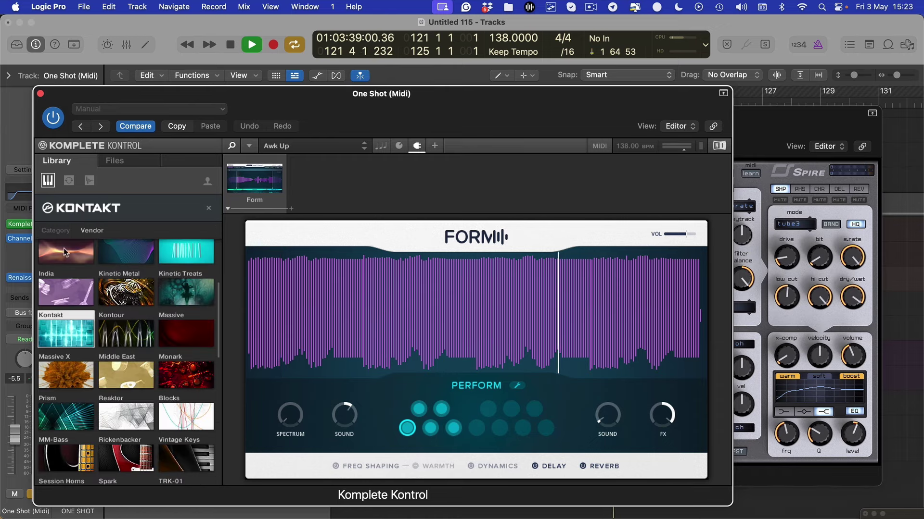
{"action": "left_click", "coordinate": [87, 329]}
{"action": "left_click", "coordinate": [189, 299]}
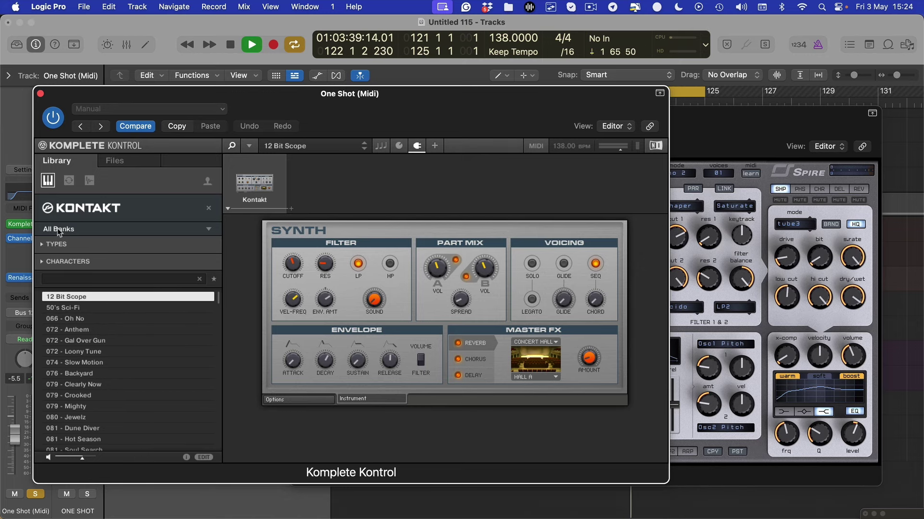
{"action": "key", "text": "super+BackSpace"}
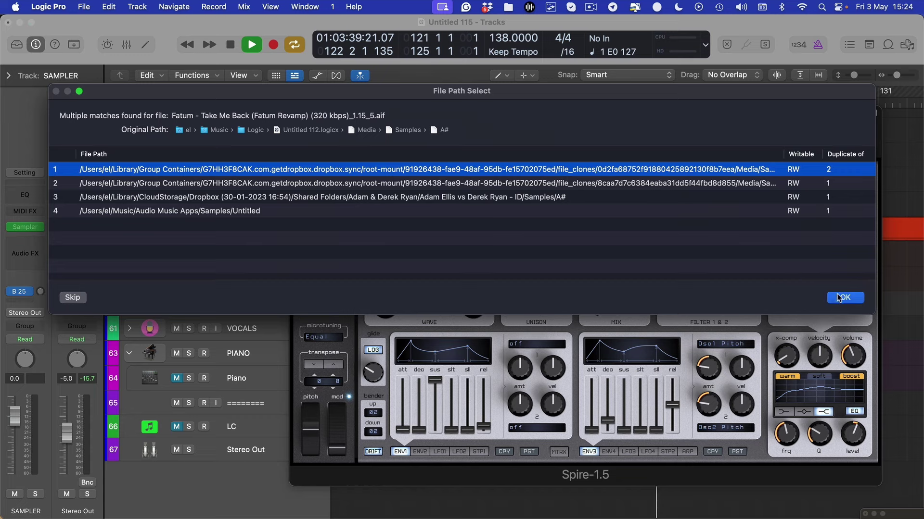
{"action": "left_click", "coordinate": [838, 298]}
{"action": "key", "text": "super+w"}
{"action": "key", "text": "space"}
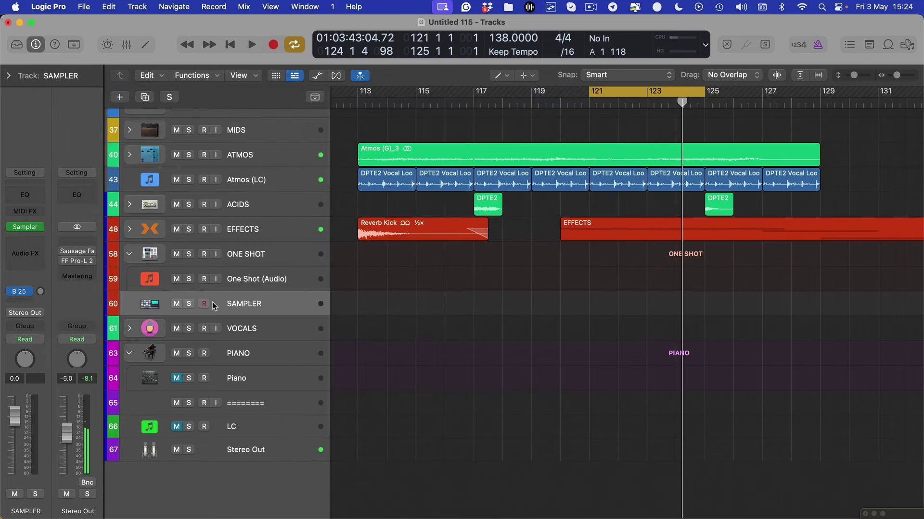
{"action": "left_click", "coordinate": [259, 283]}
{"action": "key", "text": "super+z"}
Reopen Komplete Kontrol on the One Shot (Midi) track, clear the Kontakt filter, and switch the library to Massive X.
{"action": "left_click", "coordinate": [245, 304]}
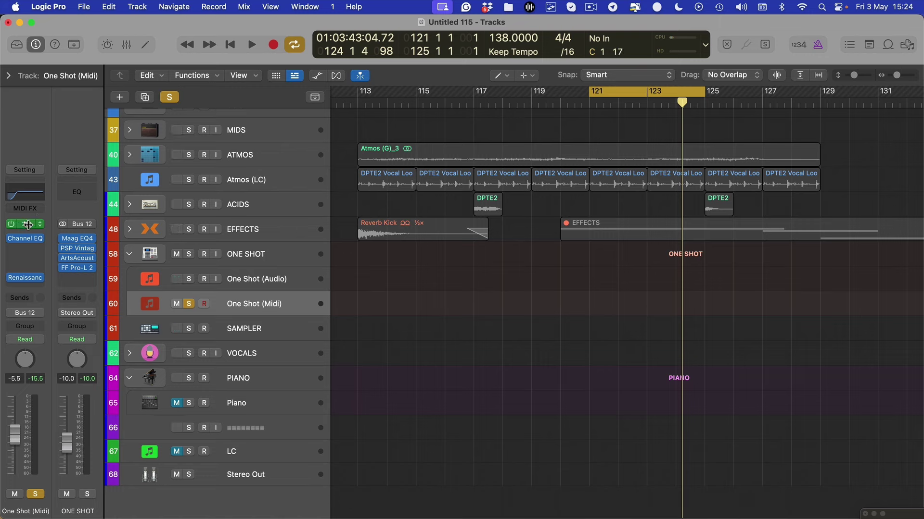
{"action": "left_click", "coordinate": [28, 225]}
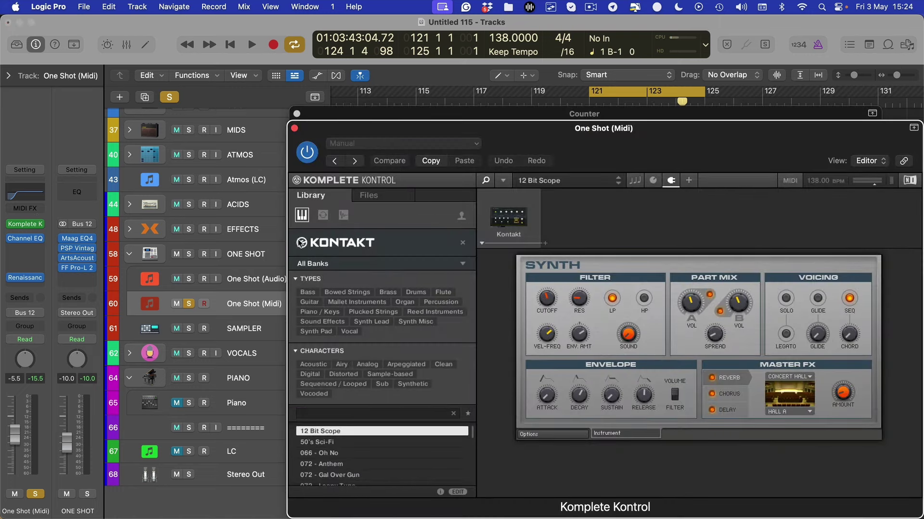
{"action": "left_click", "coordinate": [293, 278]}
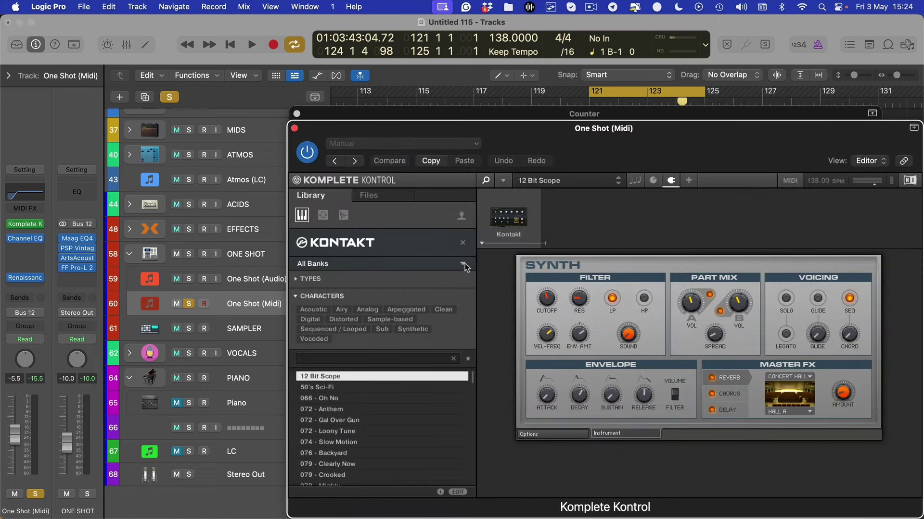
{"action": "left_click", "coordinate": [463, 242]}
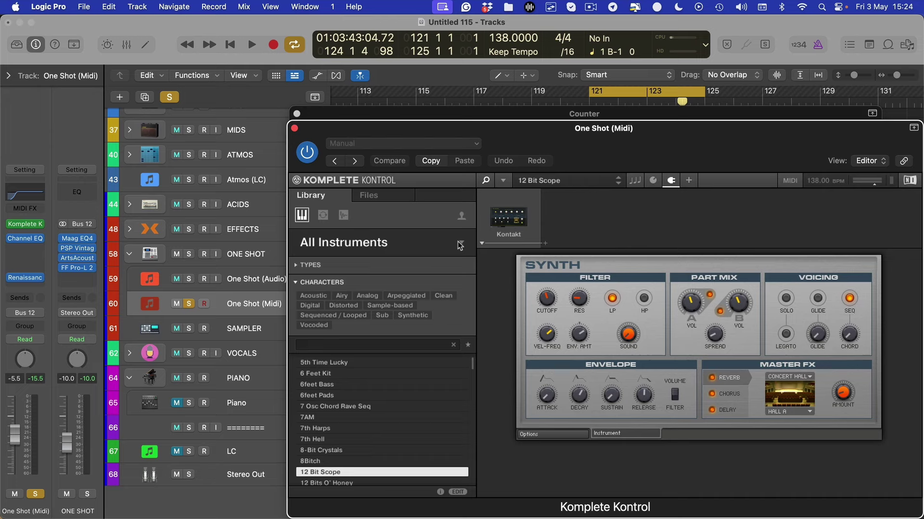
{"action": "left_click", "coordinate": [321, 247]}
{"action": "scroll", "coordinate": [326, 369], "scroll_direction": "down", "scroll_amount": 2}
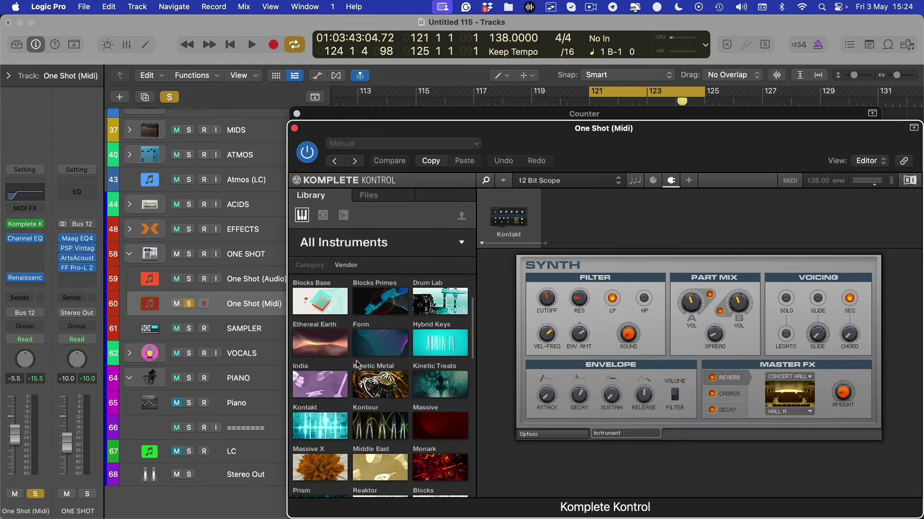
{"action": "scroll", "coordinate": [356, 364], "scroll_direction": "down", "scroll_amount": 4}
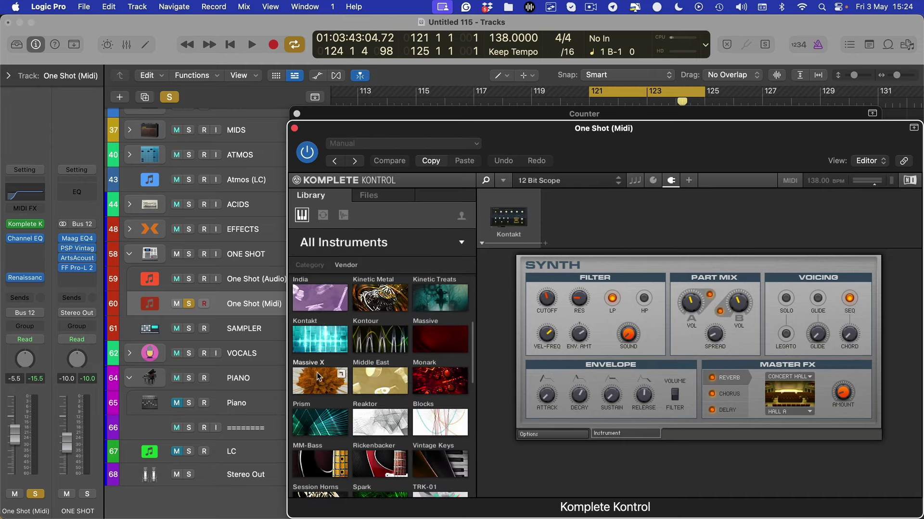
{"action": "left_click", "coordinate": [340, 376]}
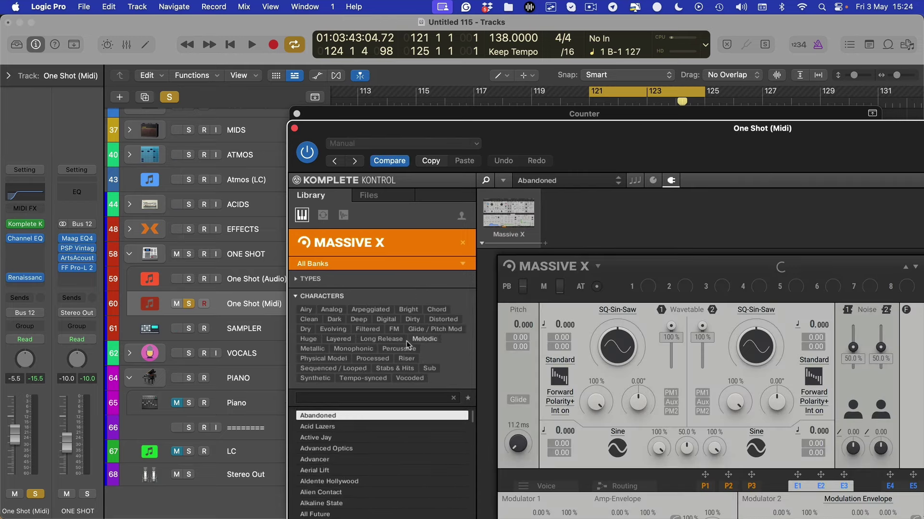
Filter the Massive X presets by the Soundscapes type and preview sounds from Ambient Repeats down to Arctic Abyss.
{"action": "left_click", "coordinate": [296, 280]}
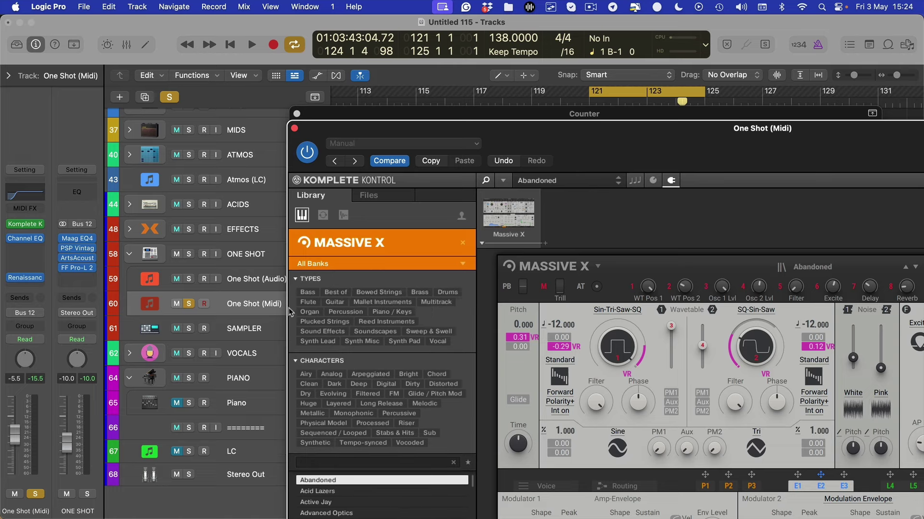
{"action": "left_click", "coordinate": [322, 332]}
{"action": "left_click", "coordinate": [375, 331]}
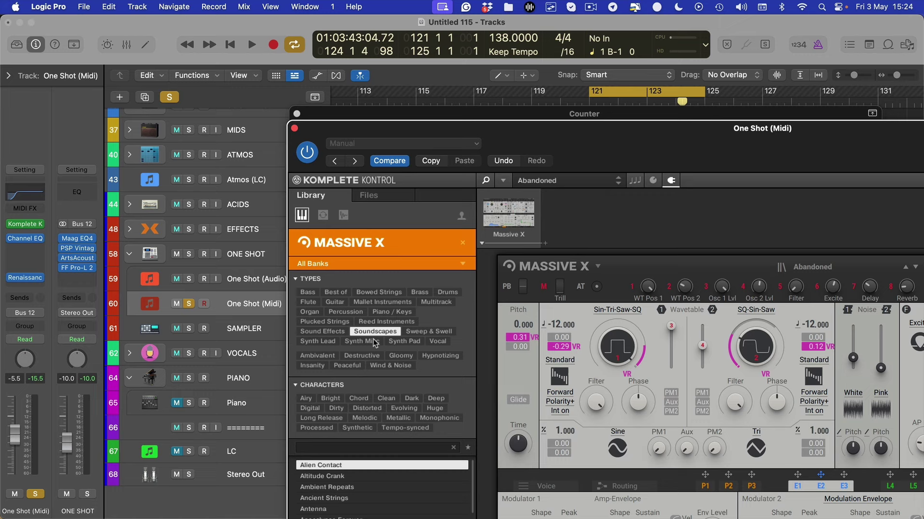
{"action": "left_click", "coordinate": [327, 487]}
{"action": "left_click", "coordinate": [330, 499]}
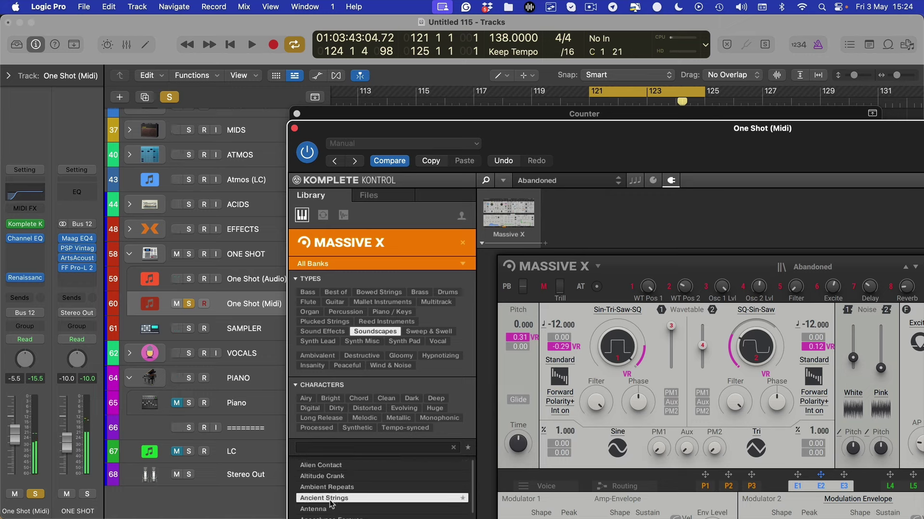
{"action": "key", "text": "Down"}
{"action": "key", "text": "Down"}
{"action": "key", "text": "Down"}
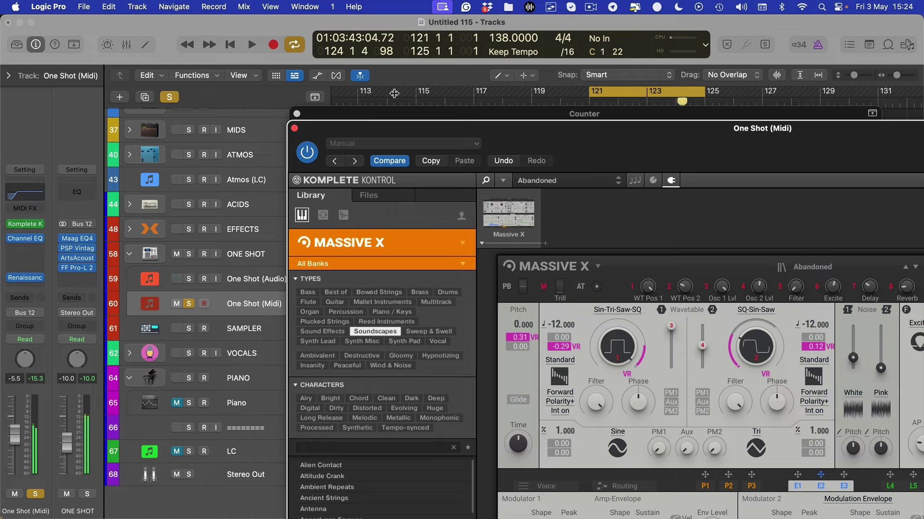
Load the Arctic Abyss preset, close the plug-in window, and briefly play back the arrangement.
{"action": "left_click_drag", "start_coordinate": [377, 129], "coordinate": [134, 78]}
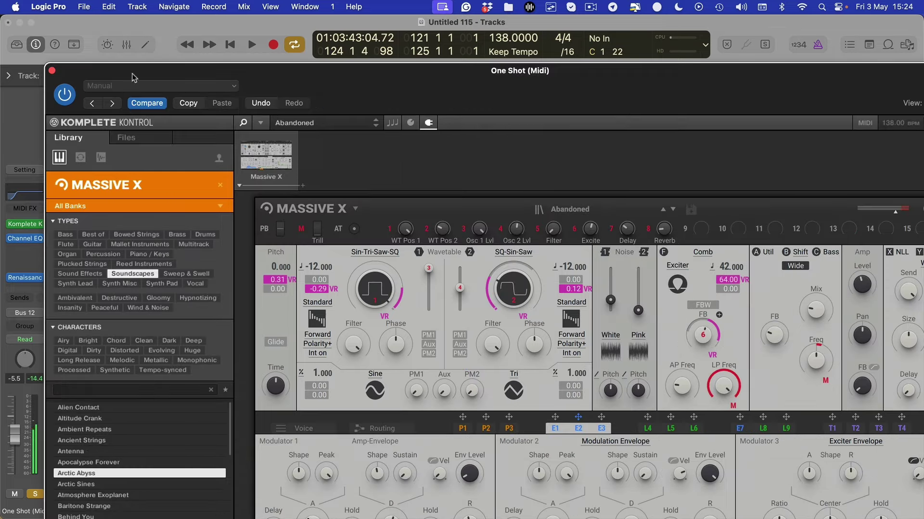
{"action": "double_click", "coordinate": [101, 477]}
{"action": "key", "text": "super+w"}
{"action": "key", "text": "space"}
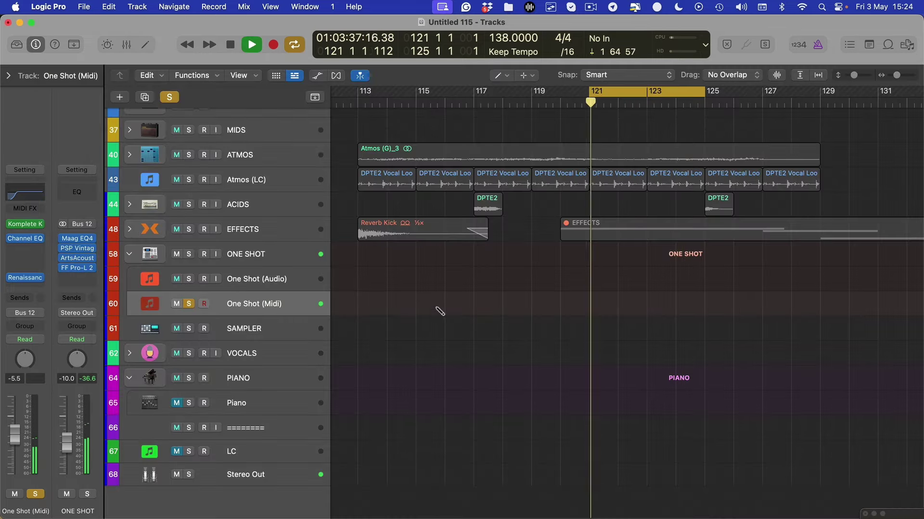
{"action": "key", "text": "space"}
Create a one-bar MIDI region at bar 121 on the One Shot (Midi) track.
{"action": "scroll", "coordinate": [422, 356], "scroll_direction": "up", "scroll_amount": 8}
{"action": "scroll", "coordinate": [426, 351], "scroll_direction": "down", "scroll_amount": 3}
{"action": "scroll", "coordinate": [433, 346], "scroll_direction": "up", "scroll_amount": 2}
{"action": "scroll", "coordinate": [433, 347], "scroll_direction": "down", "scroll_amount": 10}
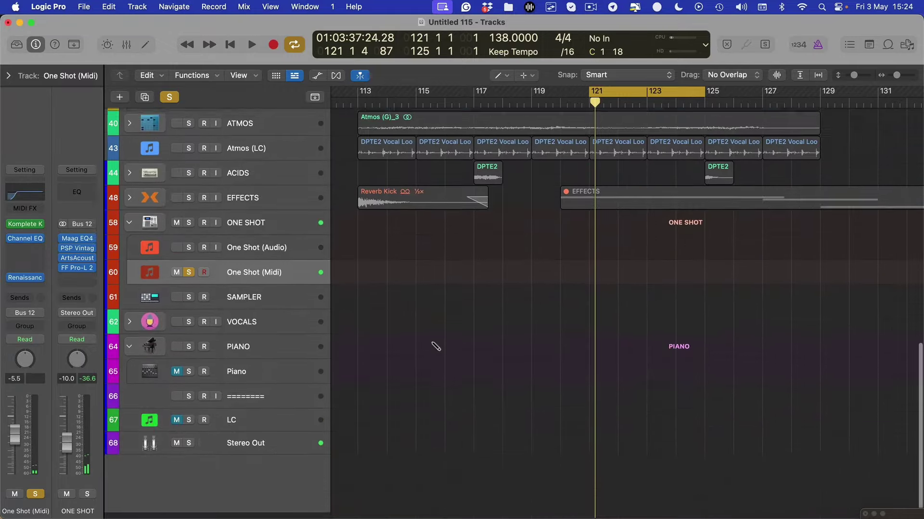
{"action": "scroll", "coordinate": [433, 344], "scroll_direction": "up", "scroll_amount": 5}
{"action": "scroll", "coordinate": [433, 344], "scroll_direction": "up", "scroll_amount": 5}
{"action": "scroll", "coordinate": [433, 345], "scroll_direction": "left", "scroll_amount": 5}
{"action": "scroll", "coordinate": [424, 323], "scroll_direction": "right", "scroll_amount": 3}
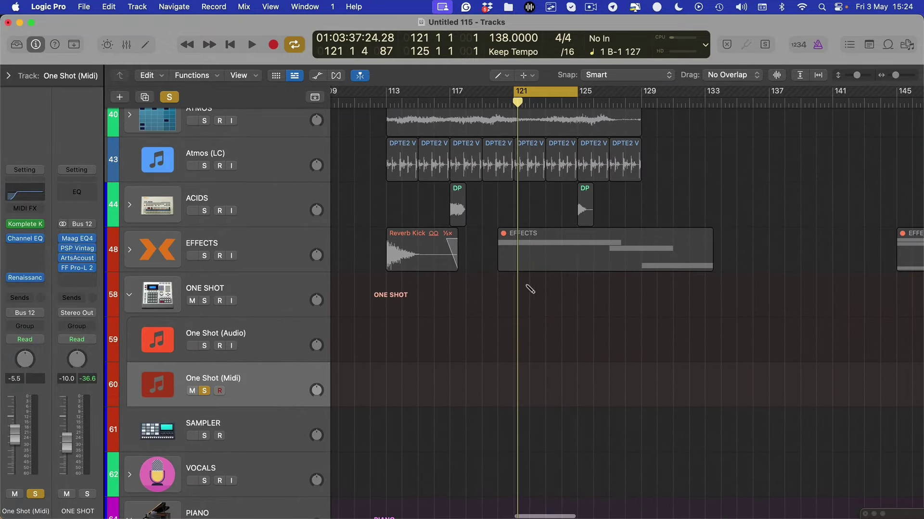
{"action": "left_click", "coordinate": [352, 332]}
{"action": "key", "text": "Escape"}
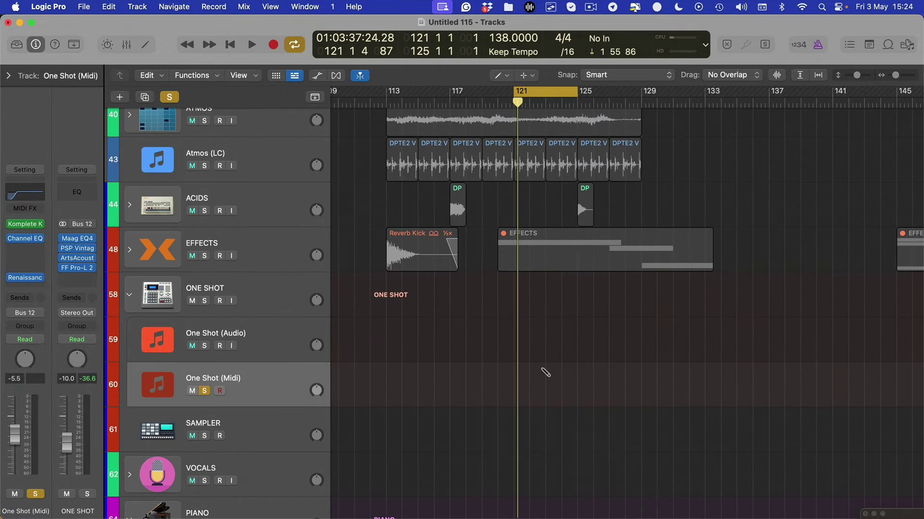
{"action": "left_click", "coordinate": [542, 371]}
{"action": "left_click_drag", "start_coordinate": [541, 384], "coordinate": [526, 389]}
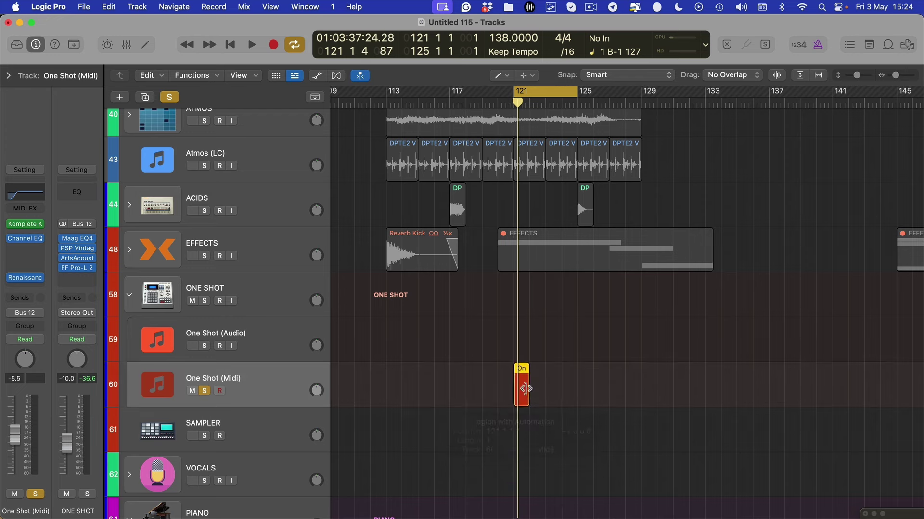
Draw a long G2 note at the start of the new One Shot (Midi) region in the Piano Roll and audition it.
{"action": "double_click", "coordinate": [527, 392]}
{"action": "left_click", "coordinate": [278, 440]}
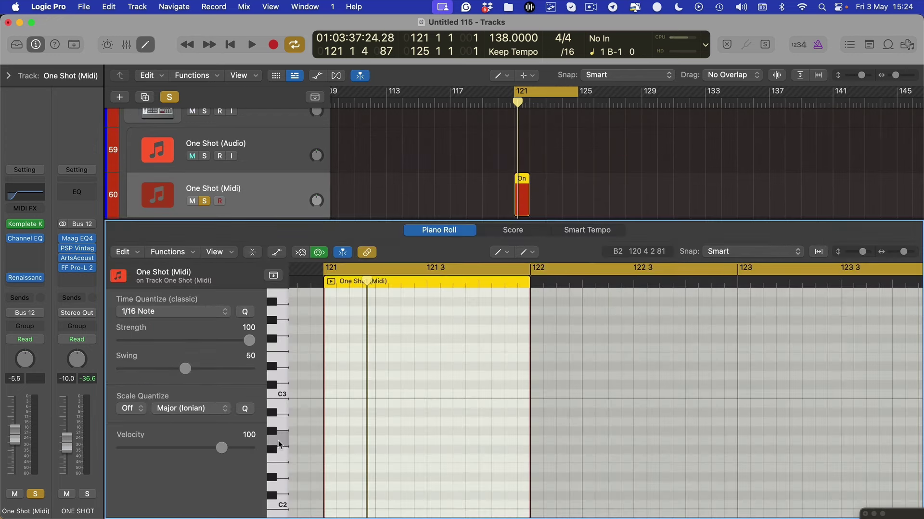
{"action": "left_click", "coordinate": [330, 442]}
{"action": "key", "text": "space"}
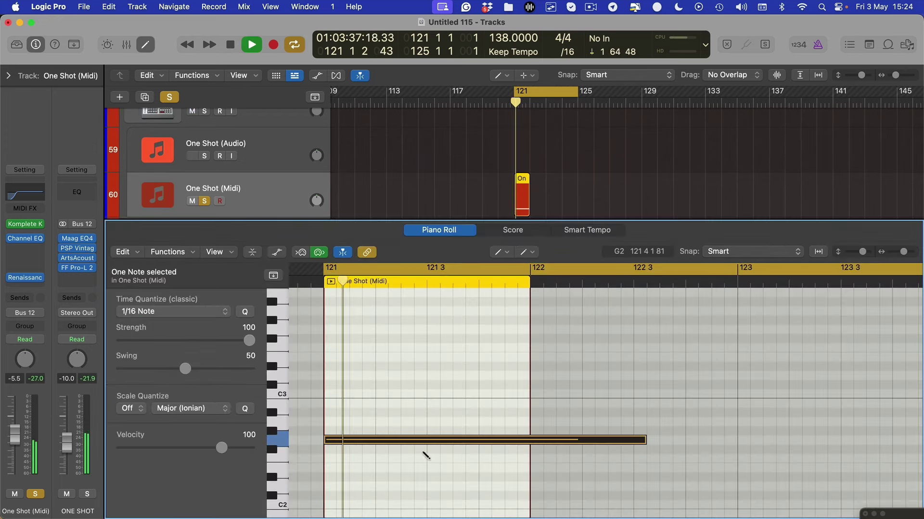
{"action": "key", "text": "space"}
{"action": "key", "text": "Delete"}
{"action": "left_click", "coordinate": [349, 427]}
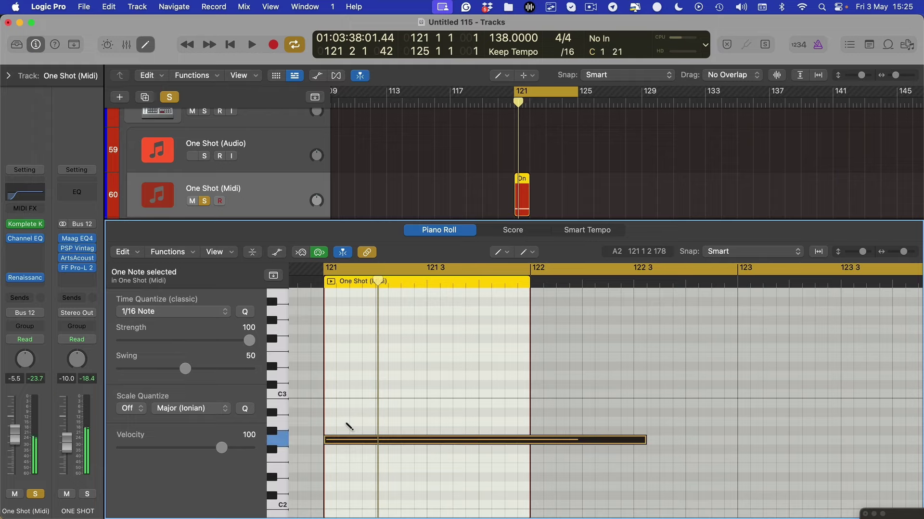
{"action": "key", "text": "space"}
{"action": "key", "text": "space"}
Load the Apocalypse Forever preset into One Shot (Midi)'s Komplete Kontrol and start playback to hear it.
{"action": "left_click", "coordinate": [25, 224]}
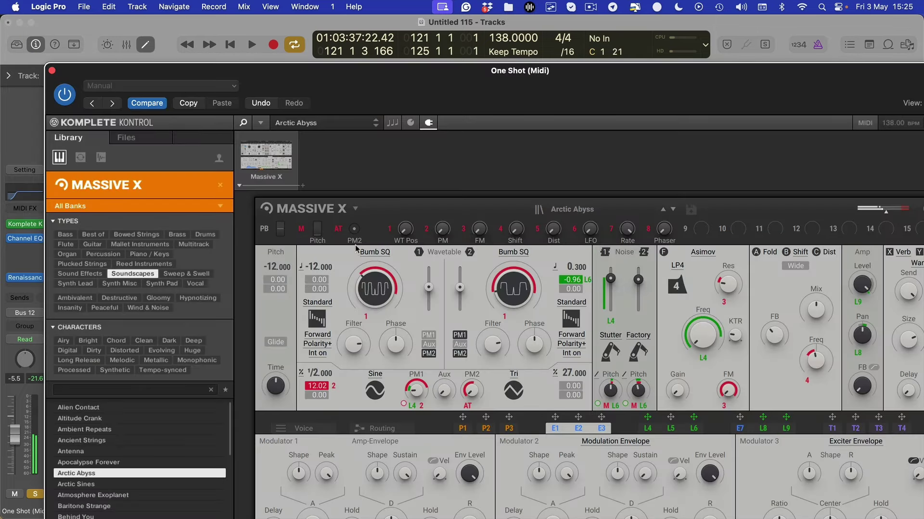
{"action": "left_click", "coordinate": [98, 463]}
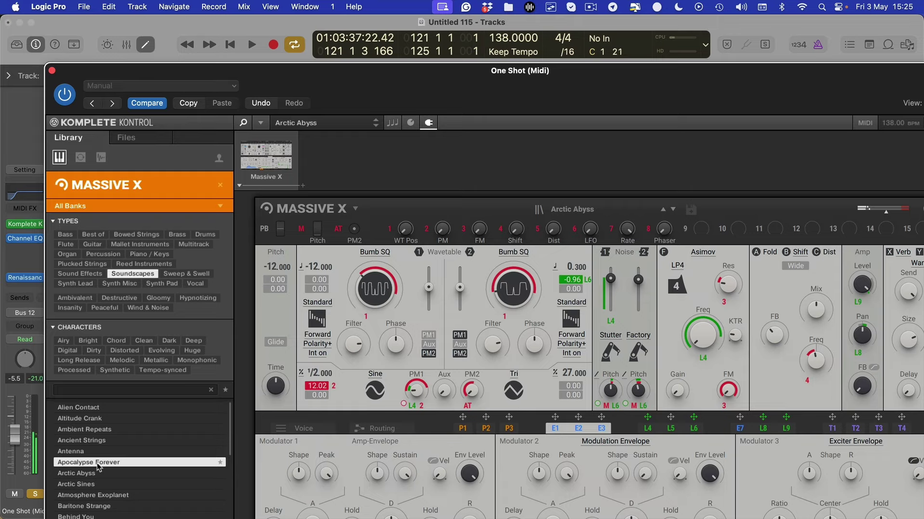
{"action": "key", "text": "space"}
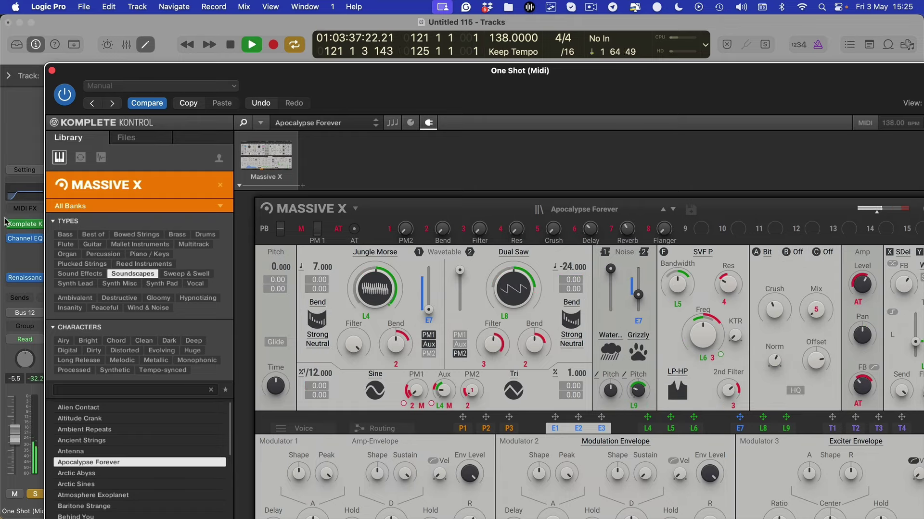
Close the Komplete Kontrol window, replay the One Shot (Midi) note and close the Piano Roll.
{"action": "left_click", "coordinate": [23, 154]}
{"action": "key", "text": "space"}
{"action": "left_click_drag", "start_coordinate": [73, 68], "coordinate": [58, 21]}
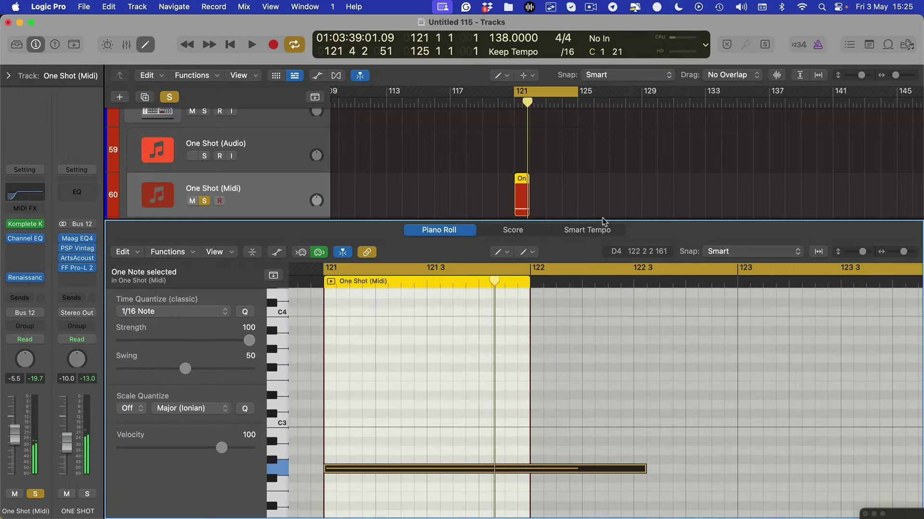
{"action": "key", "text": "space"}
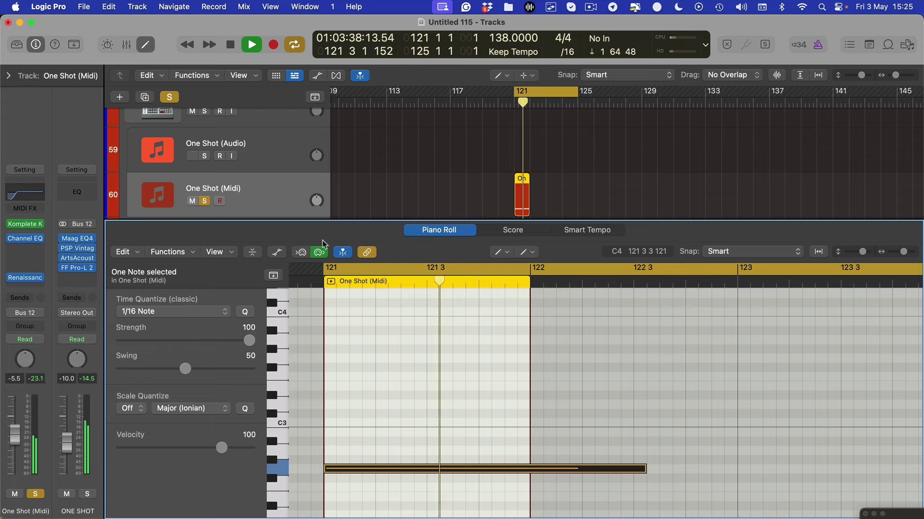
{"action": "key", "text": "e"}
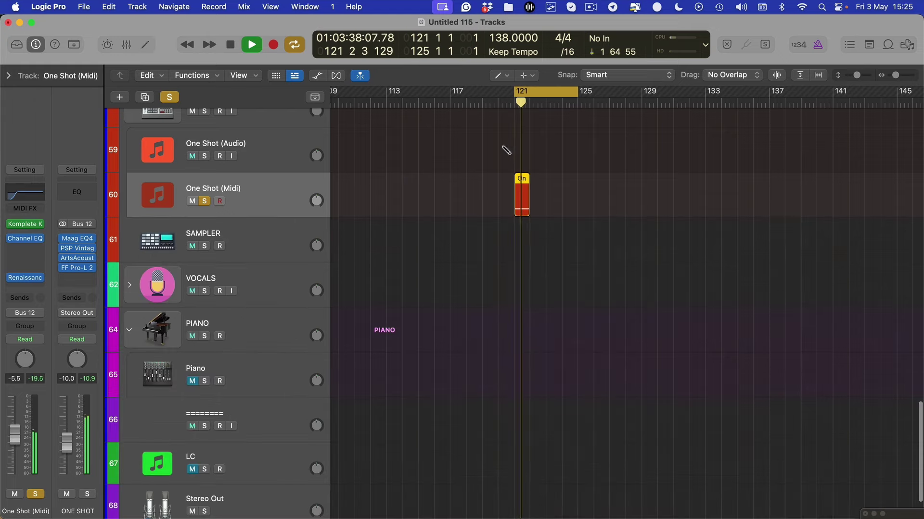
Set the cycle range to bars 120 through 130 and stop playback.
{"action": "left_click_drag", "start_coordinate": [497, 93], "coordinate": [657, 93]}
{"action": "key", "text": "space"}
{"action": "scroll", "coordinate": [577, 271], "scroll_direction": "up", "scroll_amount": 5}
{"action": "key", "text": "super+Up"}
{"action": "key", "text": "super+Up"}
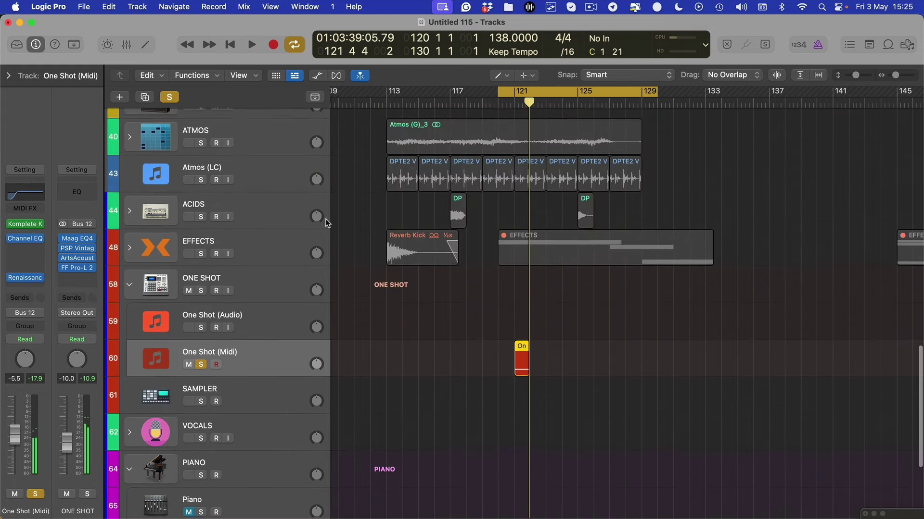
Expand the EFFECTS stack, solo the Reverse Cymbal track with the region at bar 120, and play it together with One Shot (Midi).
{"action": "scroll", "coordinate": [326, 222], "scroll_direction": "up", "scroll_amount": 1}
{"action": "left_click", "coordinate": [130, 275]}
{"action": "scroll", "coordinate": [408, 338], "scroll_direction": "down", "scroll_amount": 2}
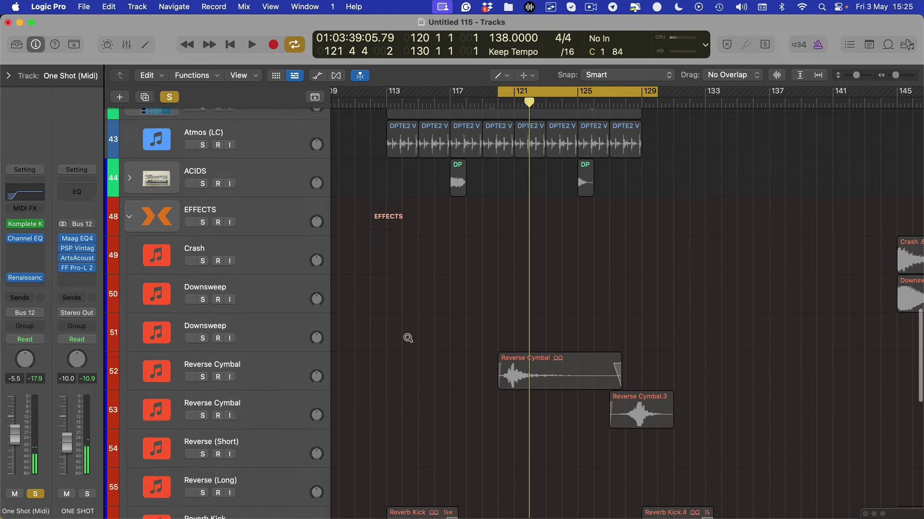
{"action": "scroll", "coordinate": [408, 338], "scroll_direction": "down", "scroll_amount": 2}
{"action": "left_click", "coordinate": [190, 355]}
{"action": "key", "text": "space"}
{"action": "scroll", "coordinate": [313, 338], "scroll_direction": "down", "scroll_amount": 4}
{"action": "scroll", "coordinate": [514, 312], "scroll_direction": "right", "scroll_amount": 1}
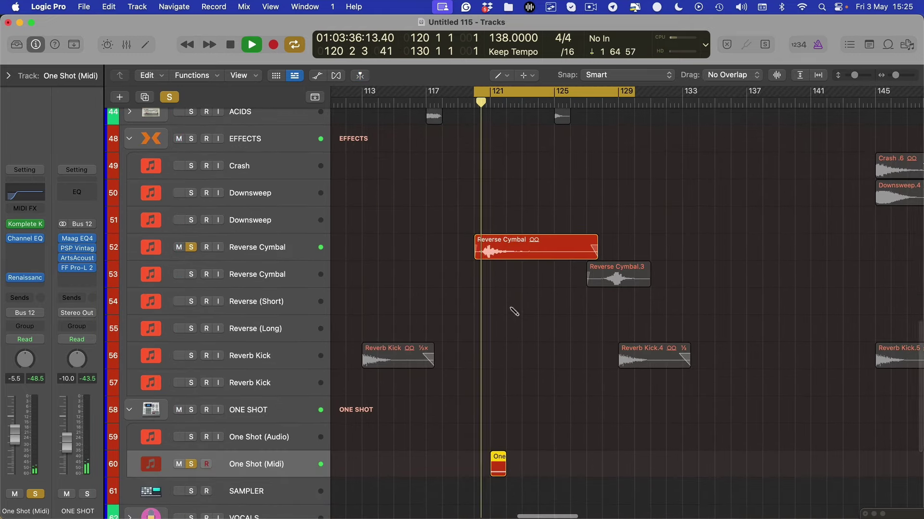
{"action": "scroll", "coordinate": [435, 345], "scroll_direction": "up", "scroll_amount": 6}
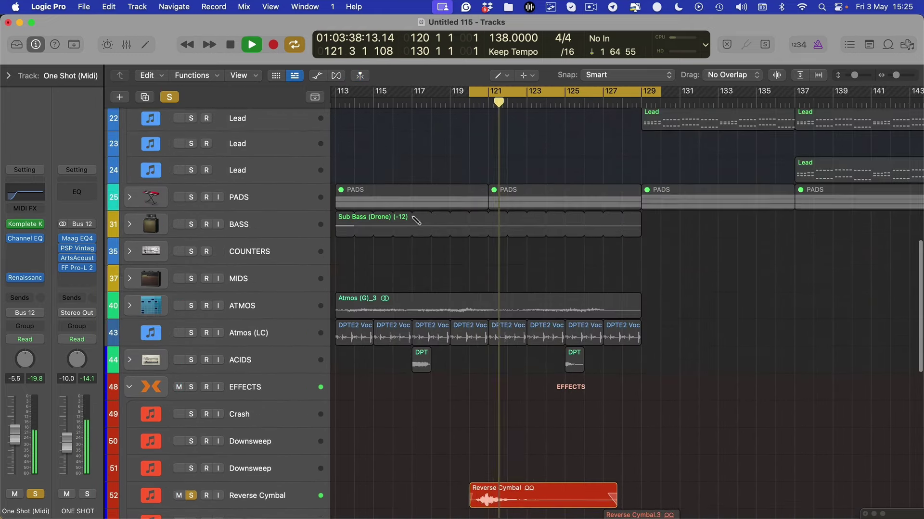
{"action": "scroll", "coordinate": [457, 334], "scroll_direction": "down", "scroll_amount": 7}
{"action": "key", "text": "space"}
Reopen One Shot (Midi)'s Komplete Kontrol and audition the Soundscapes presets from Arctic Sines down to Cloud Breaker.
{"action": "key", "text": "v"}
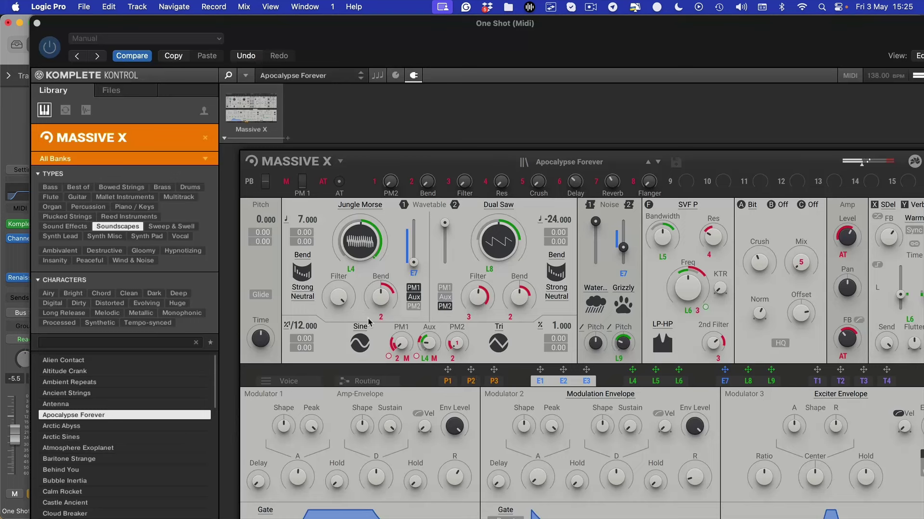
{"action": "left_click", "coordinate": [112, 436]}
{"action": "key", "text": "Down"}
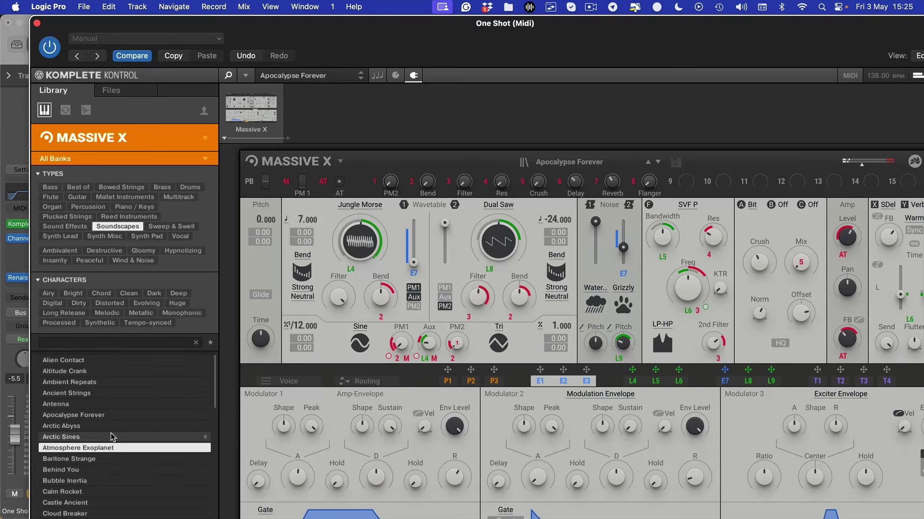
{"action": "key", "text": "Down"}
{"action": "key", "text": "Down"}
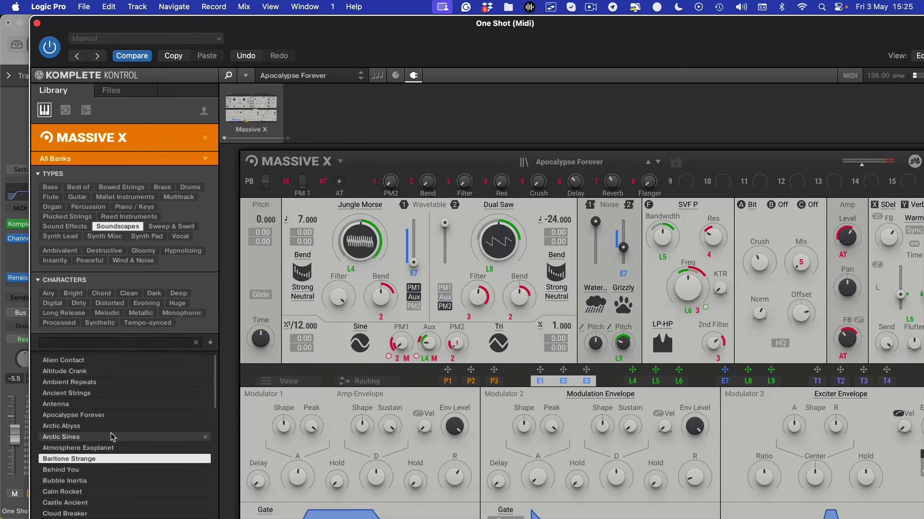
{"action": "key", "text": "Down"}
{"action": "key", "text": "Down"}
{"action": "key", "text": "Down"}
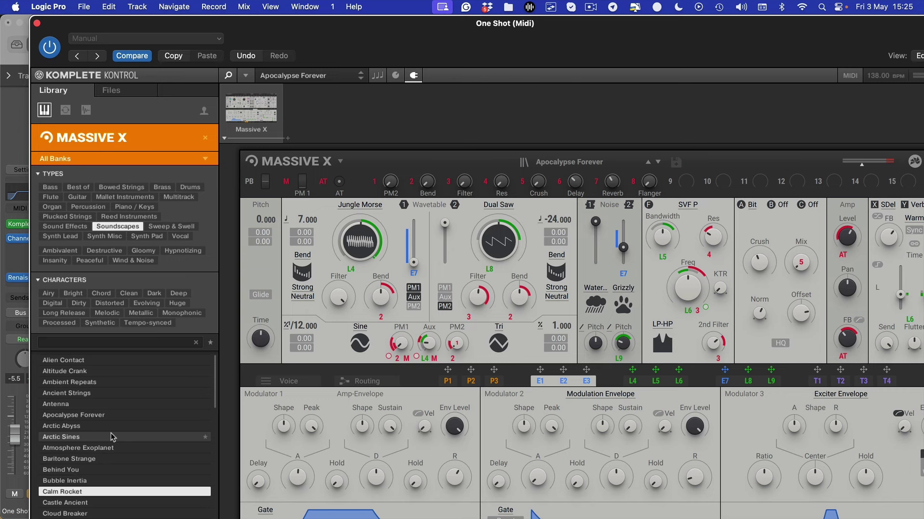
{"action": "key", "text": "Down"}
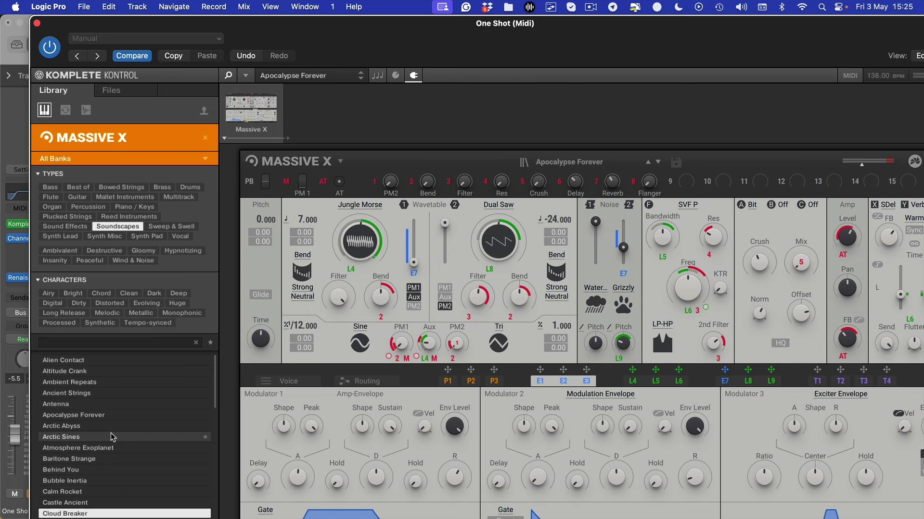
Filter the Massive X presets to Sound Effects and audition them from Attack Lazer down to Brick Riser.
{"action": "left_click", "coordinate": [64, 226]}
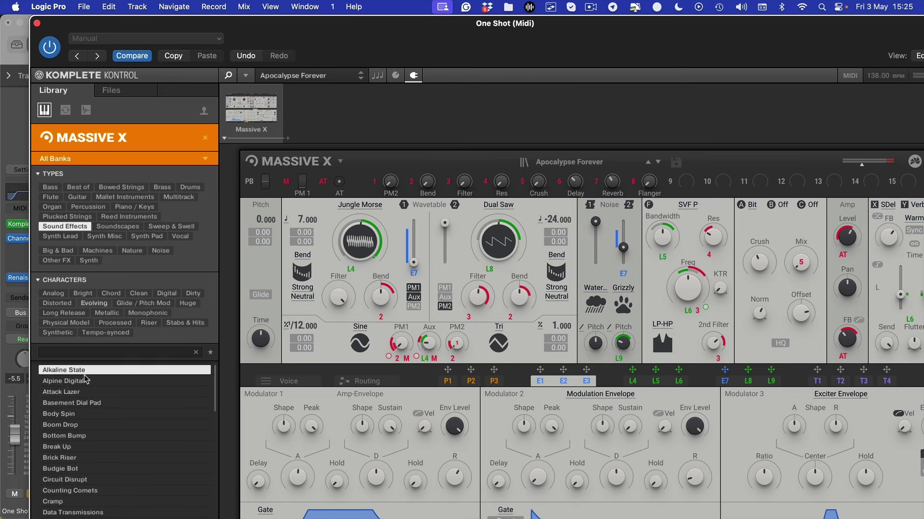
{"action": "left_click", "coordinate": [88, 392]}
{"action": "key", "text": "Down"}
{"action": "key", "text": "Down"}
{"action": "key", "text": "Down"}
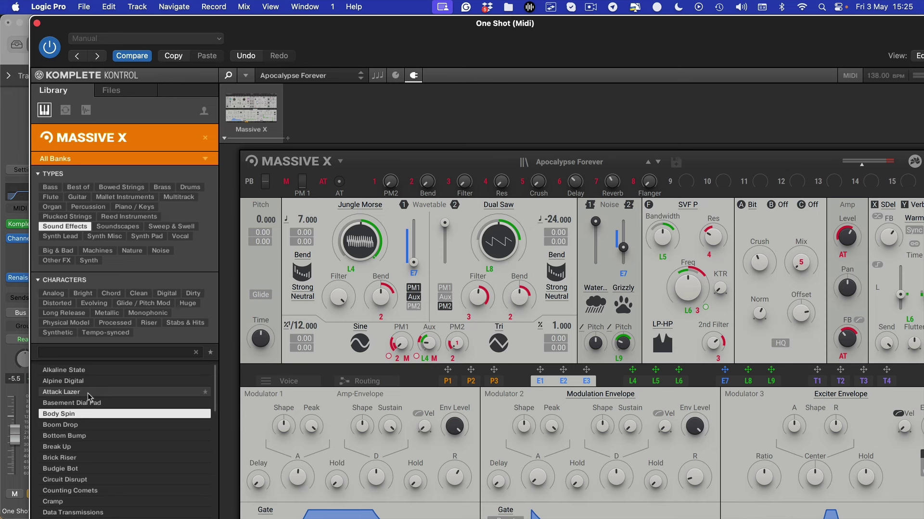
{"action": "key", "text": "Down"}
{"action": "key", "text": "Down"}
{"action": "key", "text": "Down"}
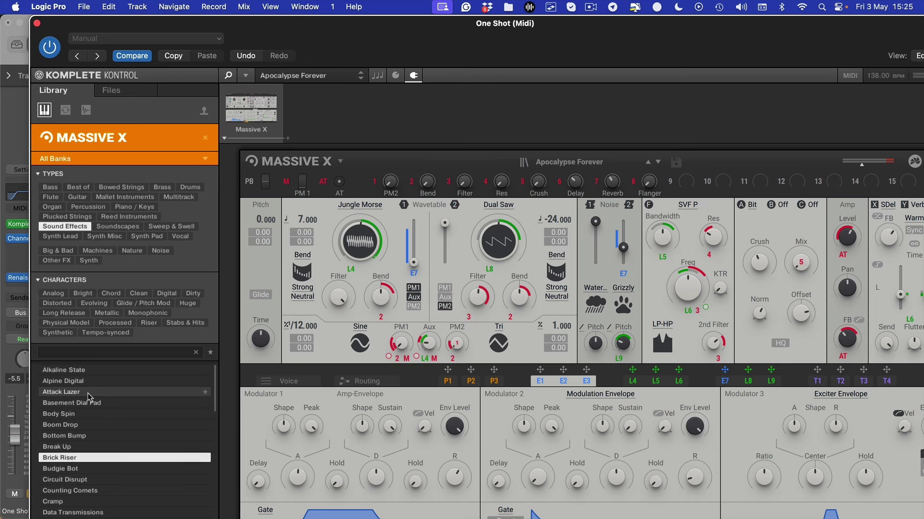
Load the Budgie Bot preset and raise the One Shot (Midi) fader to 0.0 dB.
{"action": "key", "text": "Down"}
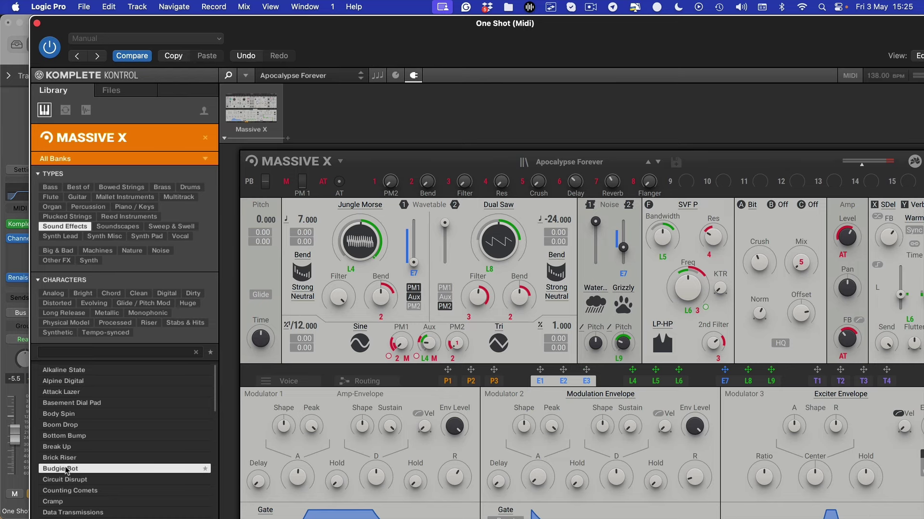
{"action": "left_click_drag", "start_coordinate": [172, 21], "coordinate": [229, 20]}
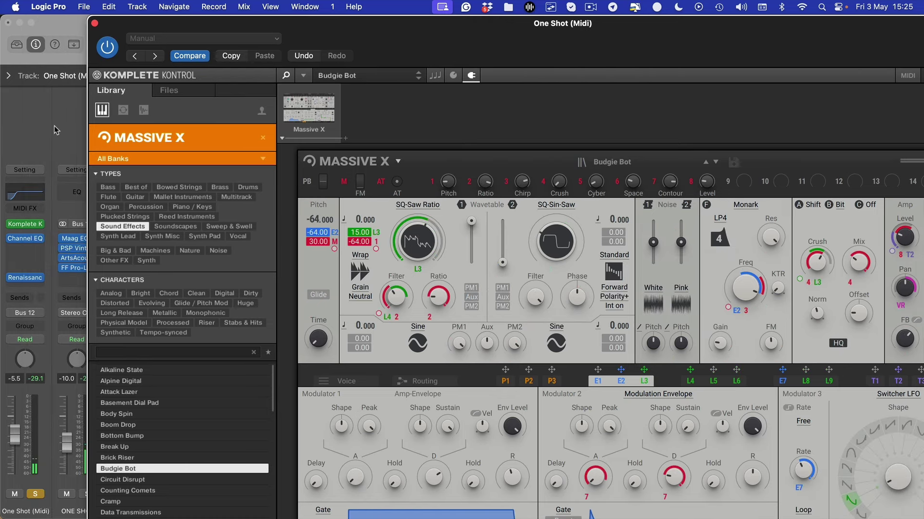
{"action": "left_click_drag", "start_coordinate": [17, 420], "coordinate": [17, 418]}
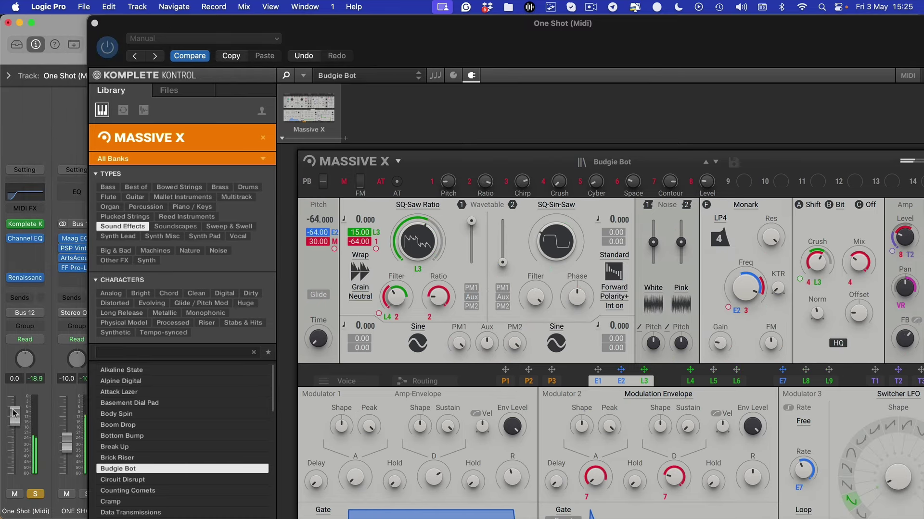
{"action": "key", "text": "v"}
{"action": "key", "text": "space"}
Insert Tape Delay on One Shot (Midi) with its wet output at 55% and set the channel fader to -2.8 dB.
{"action": "left_click", "coordinate": [23, 248]}
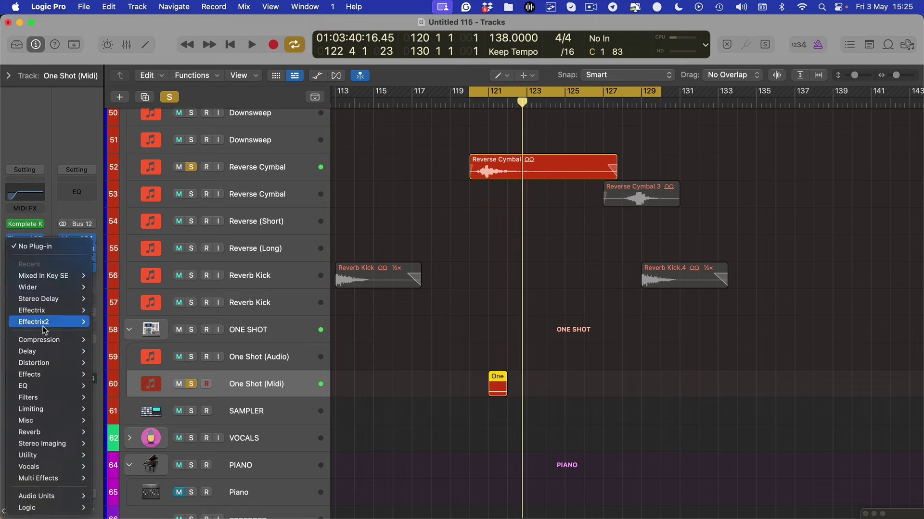
{"action": "mouse_move", "coordinate": [45, 287]}
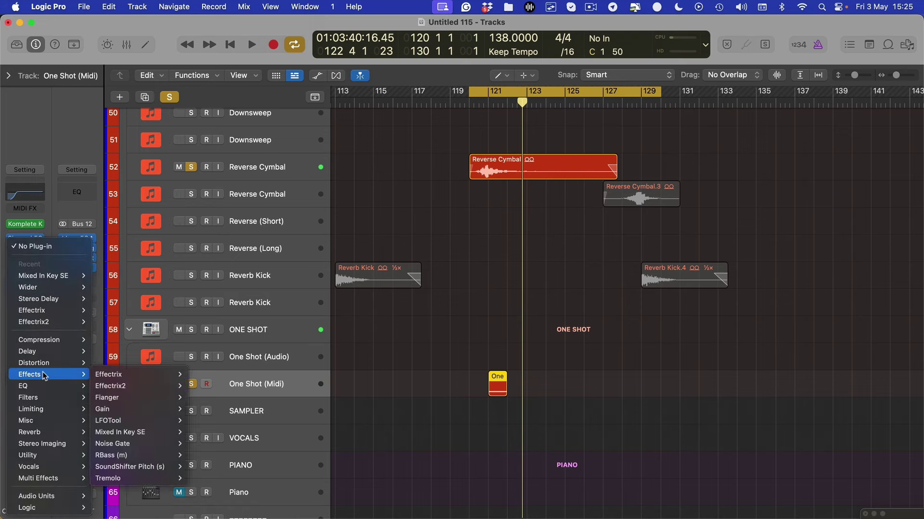
{"action": "mouse_move", "coordinate": [43, 357]}
{"action": "left_click", "coordinate": [116, 413]}
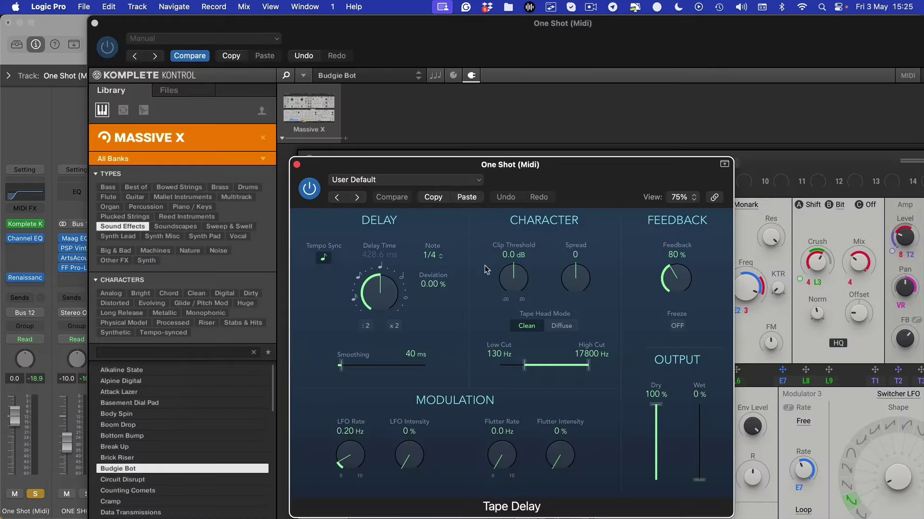
{"action": "left_click_drag", "start_coordinate": [694, 454], "coordinate": [701, 449]}
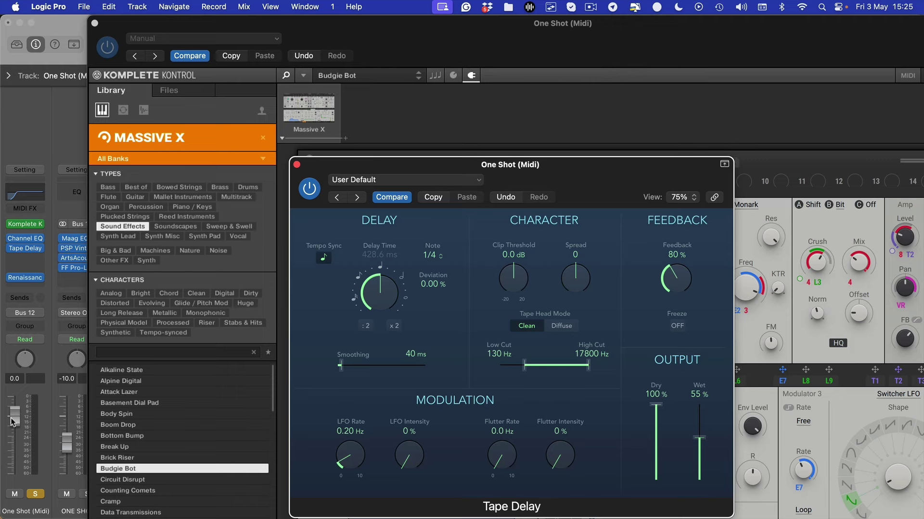
{"action": "left_click_drag", "start_coordinate": [13, 422], "coordinate": [15, 421]}
{"action": "key", "text": "v"}
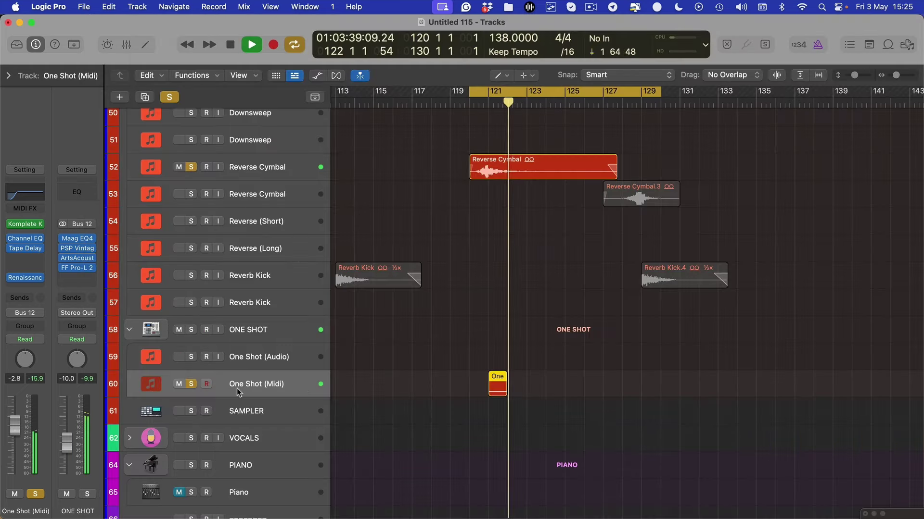
Switch to the Pointer tool, open the One Shot (Midi) region in the Piano Roll and stop playback.
{"action": "scroll", "coordinate": [491, 275], "scroll_direction": "up", "scroll_amount": 5}
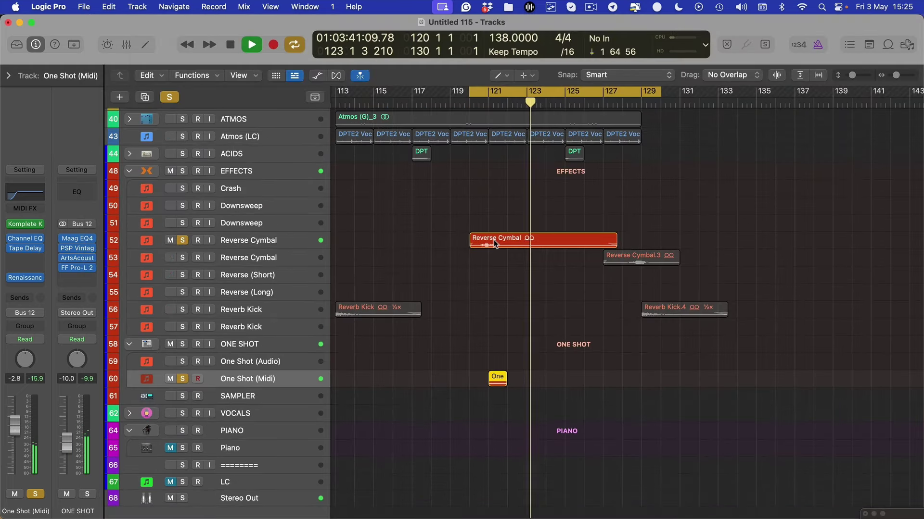
{"action": "key", "text": "t"}
{"action": "key", "text": "t"}
{"action": "double_click", "coordinate": [498, 379]}
{"action": "key", "text": "space"}
{"action": "left_click", "coordinate": [472, 370]}
{"action": "key", "text": "super+a"}
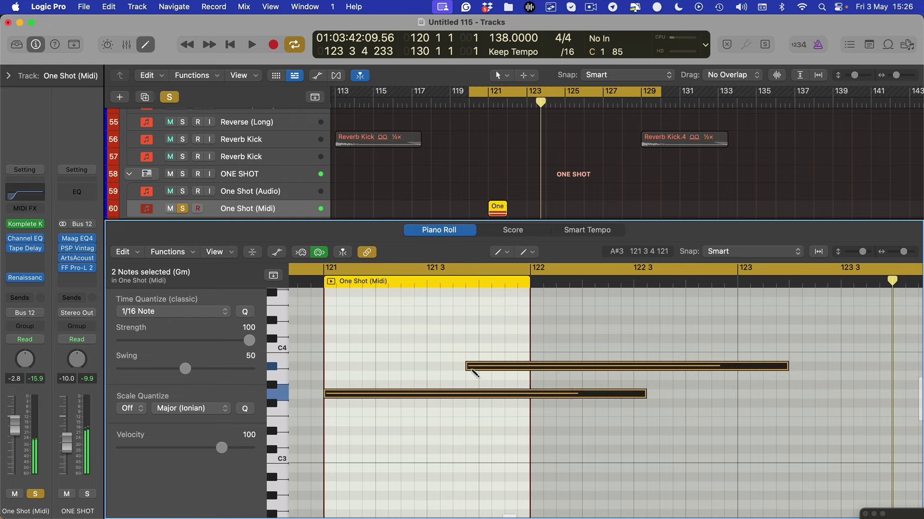
{"action": "key", "text": "t"}
{"action": "key", "text": "t"}
{"action": "key", "text": "super+z"}
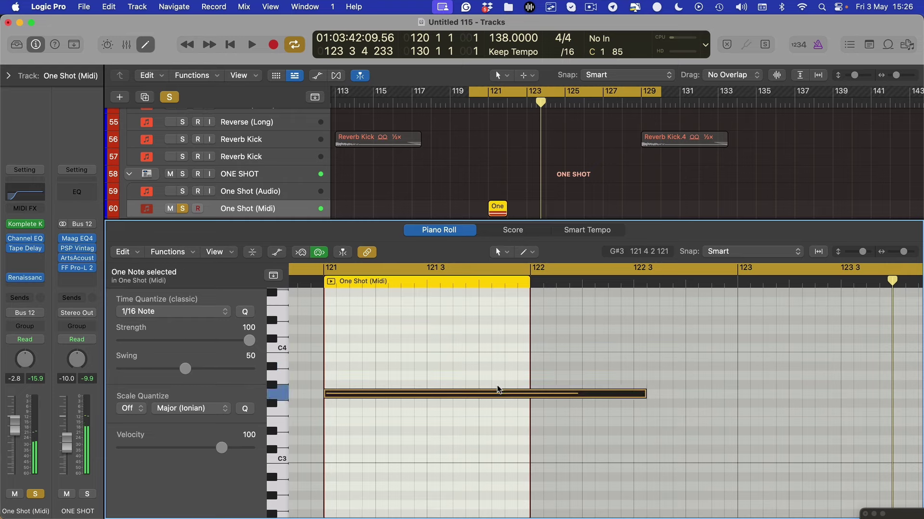
Transpose the region's note down by octaves while playing it back, and close the Piano Roll.
{"action": "key", "text": "shift+alt+Down"}
{"action": "key", "text": "space"}
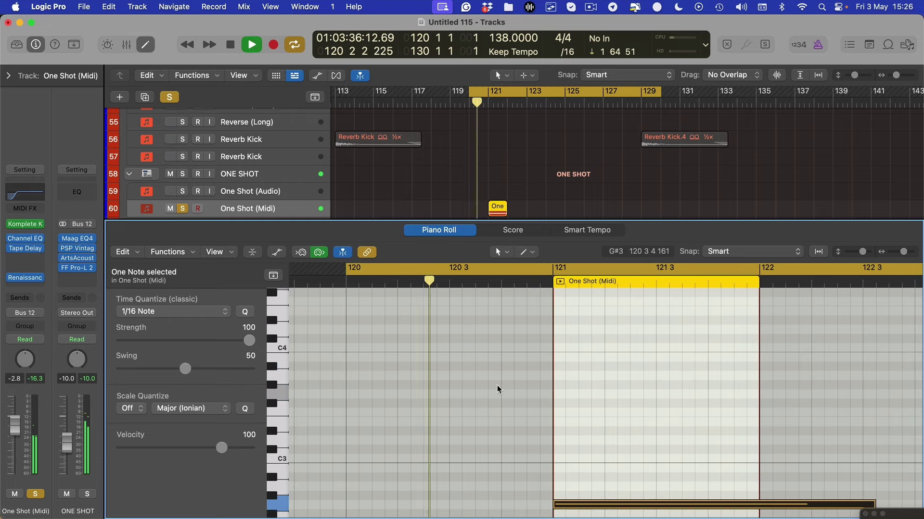
{"action": "key", "text": "shift+alt+Down"}
{"action": "key", "text": "p"}
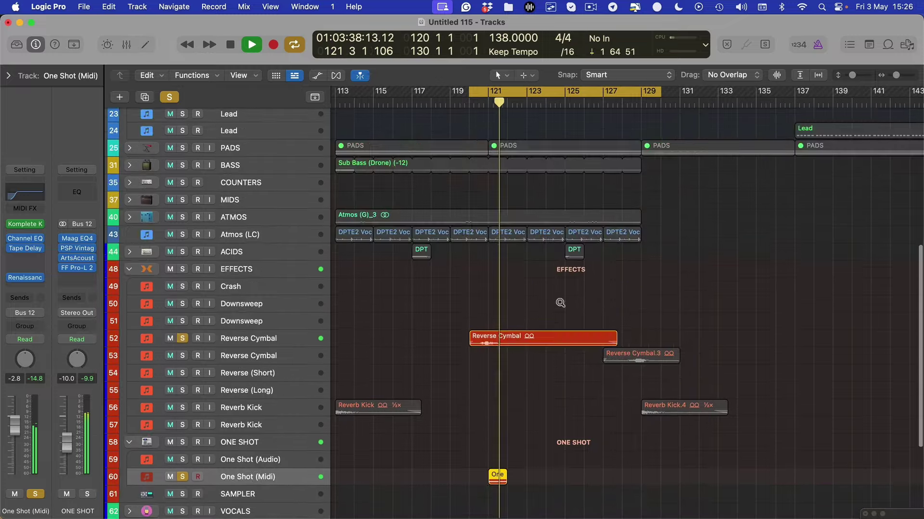
Bounce the One Shot (Midi) region in place to a new track named Atmos (G), leaving the source unchanged.
{"action": "scroll", "coordinate": [534, 342], "scroll_direction": "down", "scroll_amount": 2}
{"action": "key", "text": "space"}
{"action": "scroll", "coordinate": [493, 402], "scroll_direction": "down", "scroll_amount": 5}
{"action": "scroll", "coordinate": [492, 401], "scroll_direction": "down", "scroll_amount": 2}
{"action": "right_click", "coordinate": [501, 366]}
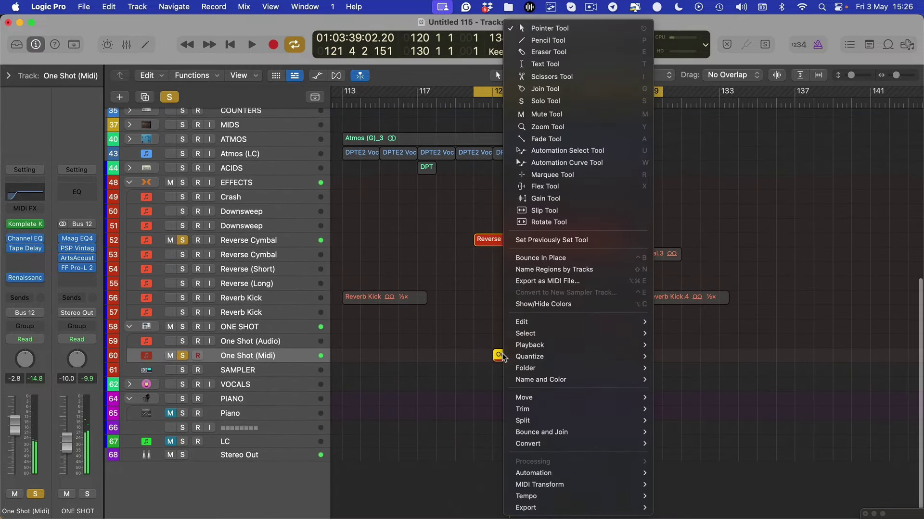
{"action": "left_click", "coordinate": [552, 258]}
{"action": "type", "text": "Atmos"}
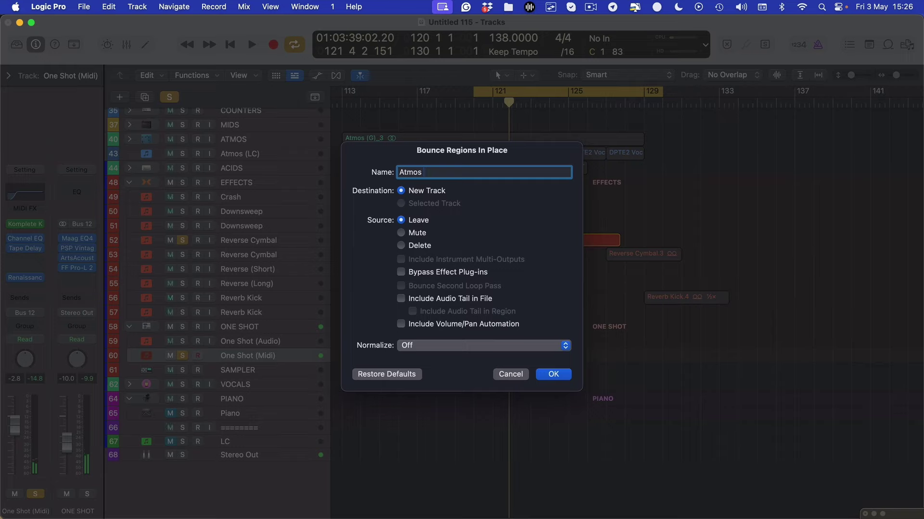
{"action": "type", "text": " (G)"}
{"action": "key", "text": "Return"}
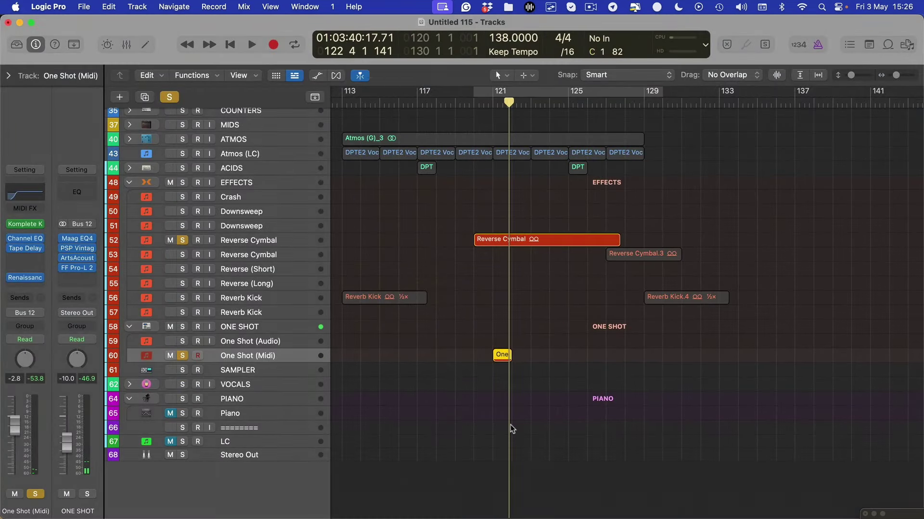
Enlarge the view around the bounced Atmos (G) region and briefly play it back.
{"action": "scroll", "coordinate": [503, 399], "scroll_direction": "up", "scroll_amount": 3}
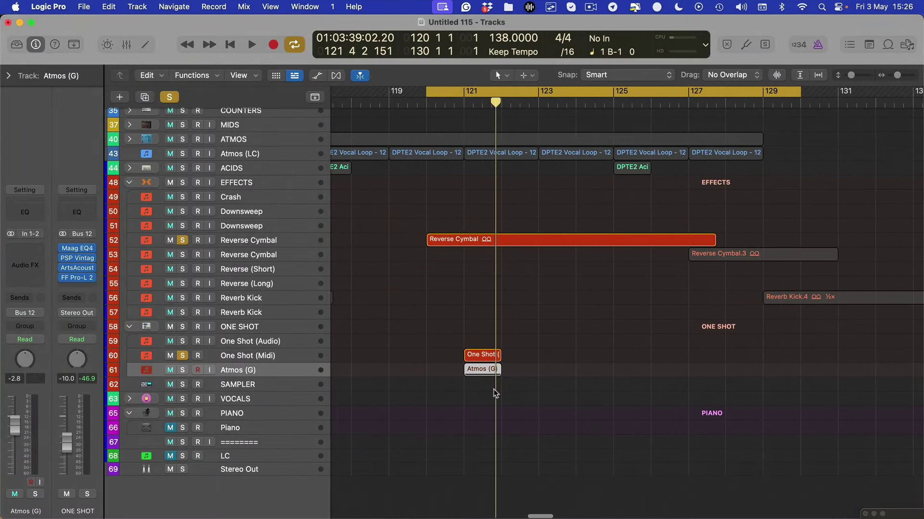
{"action": "key", "text": "space"}
{"action": "scroll", "coordinate": [433, 349], "scroll_direction": "up", "scroll_amount": 2}
{"action": "key", "text": "super+Down"}
{"action": "key", "text": "super+Down"}
{"action": "key", "text": "space"}
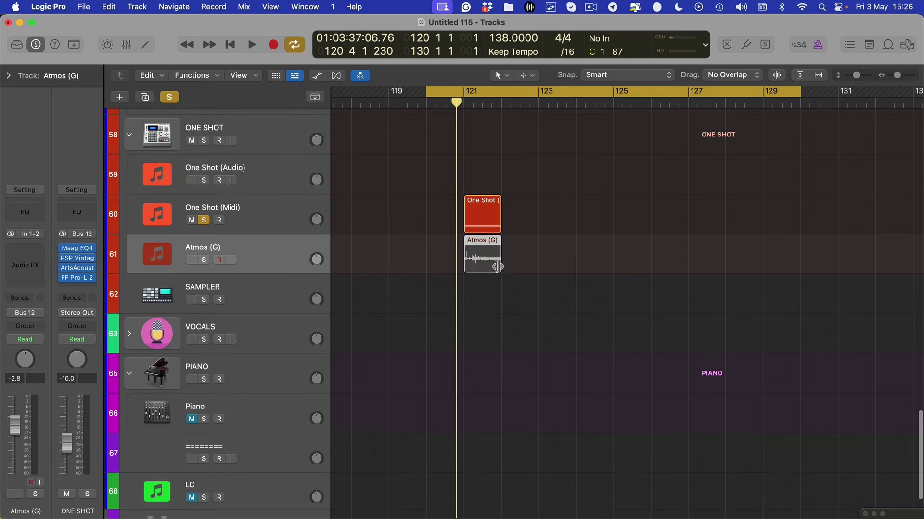
Try to extend the Atmos (G) region's end beyond bar 122, and undo the bounce.
{"action": "left_click_drag", "start_coordinate": [498, 268], "coordinate": [733, 269]}
{"action": "scroll", "coordinate": [514, 266], "scroll_direction": "up", "scroll_amount": 1}
{"action": "scroll", "coordinate": [534, 308], "scroll_direction": "up", "scroll_amount": 4}
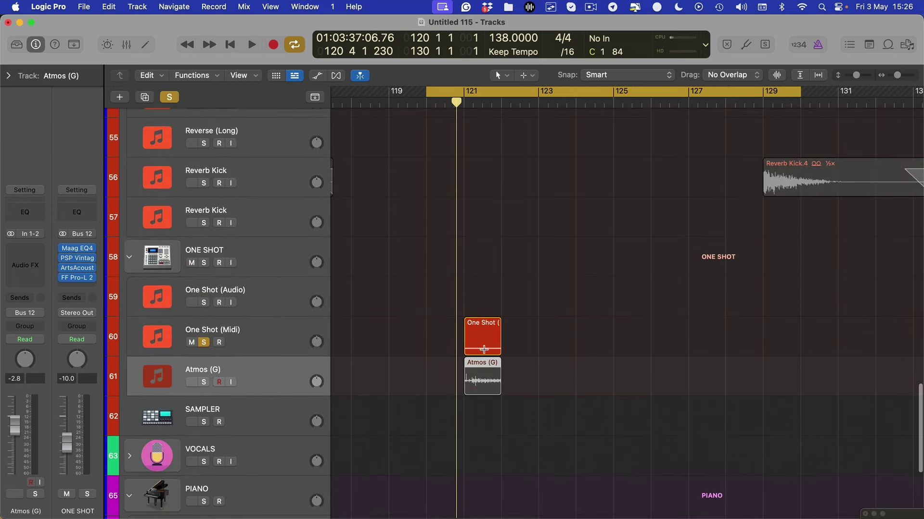
{"action": "key", "text": "super+z"}
Bounce the One Shot (Midi) region in place to a new track named One Shot (G), including the audio tail in the file.
{"action": "key", "text": "super+Up"}
{"action": "key", "text": "super+Up"}
{"action": "right_click", "coordinate": [488, 338]}
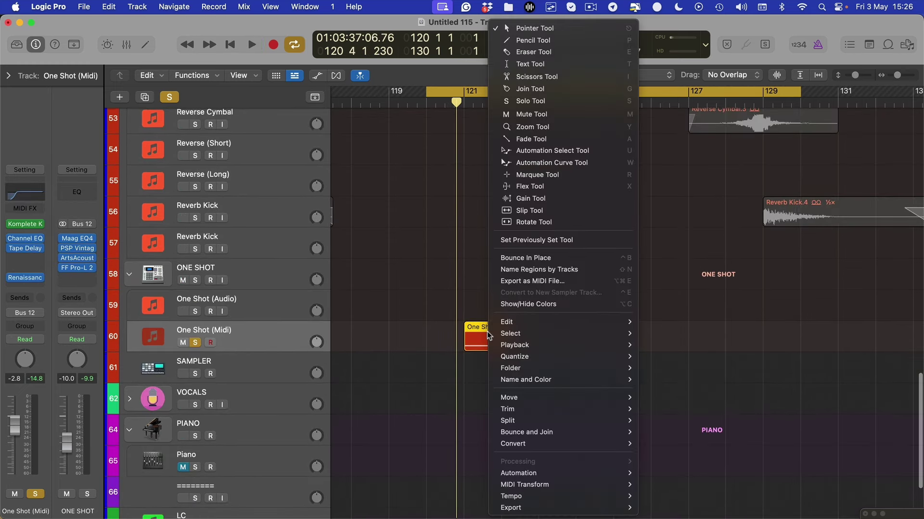
{"action": "left_click", "coordinate": [526, 258]}
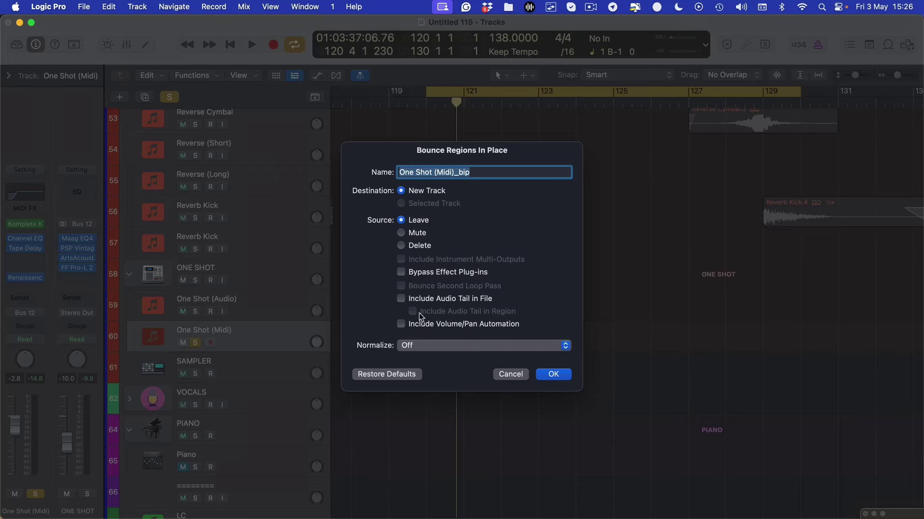
{"action": "left_click", "coordinate": [436, 299]}
{"action": "type", "text": "One Shot ("}
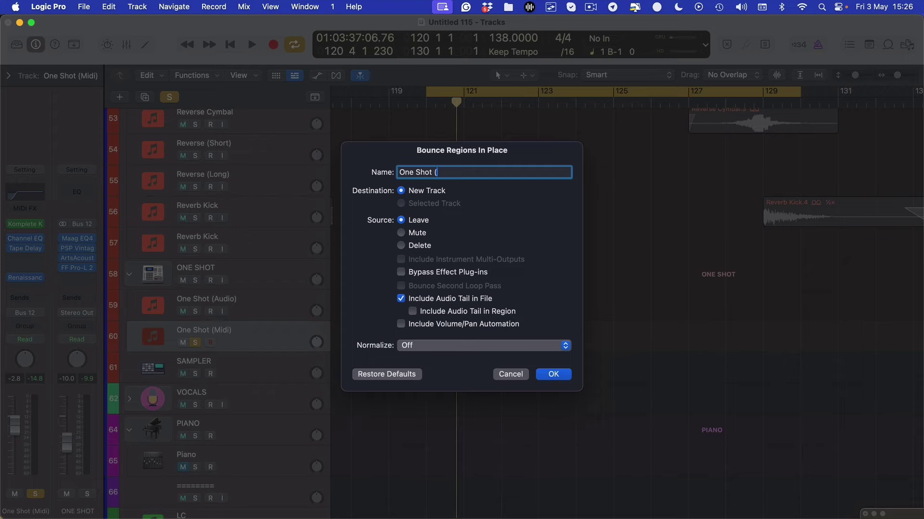
{"action": "type", "text": "G)"}
{"action": "key", "text": "Return"}
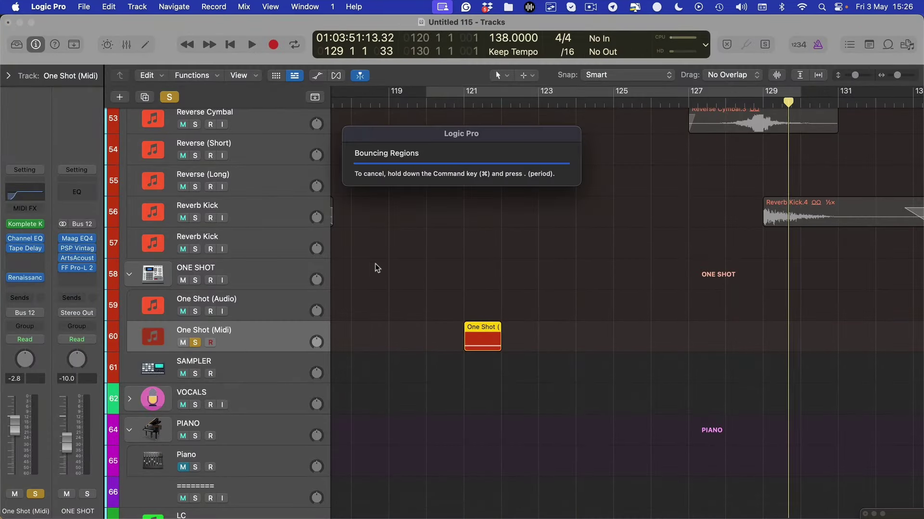
Extend the end of the bounced One Shot (G) region to about bar 124.5 and start playback.
{"action": "scroll", "coordinate": [489, 346], "scroll_direction": "down", "scroll_amount": 3}
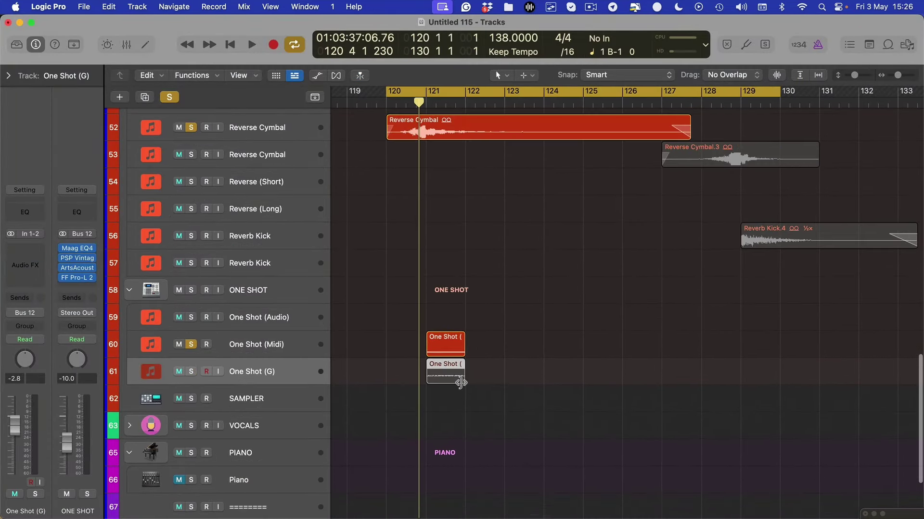
{"action": "left_click_drag", "start_coordinate": [462, 382], "coordinate": [491, 392]}
{"action": "key", "text": "space"}
Move the One Shot (Midi) region to bar 127, lengthen it to bar 129, and set the cycle range to bars 127–133.
{"action": "left_click_drag", "start_coordinate": [446, 344], "coordinate": [682, 344]}
{"action": "left_click_drag", "start_coordinate": [700, 355], "coordinate": [740, 355]}
{"action": "key", "text": "super+u"}
{"action": "scroll", "coordinate": [625, 336], "scroll_direction": "down", "scroll_amount": 3}
{"action": "scroll", "coordinate": [625, 337], "scroll_direction": "right", "scroll_amount": 5}
Load the Massive X preset Brick Riser on the One Shot (Midi) track and lower the track volume to -4.8 dB.
{"action": "left_click", "coordinate": [28, 226]}
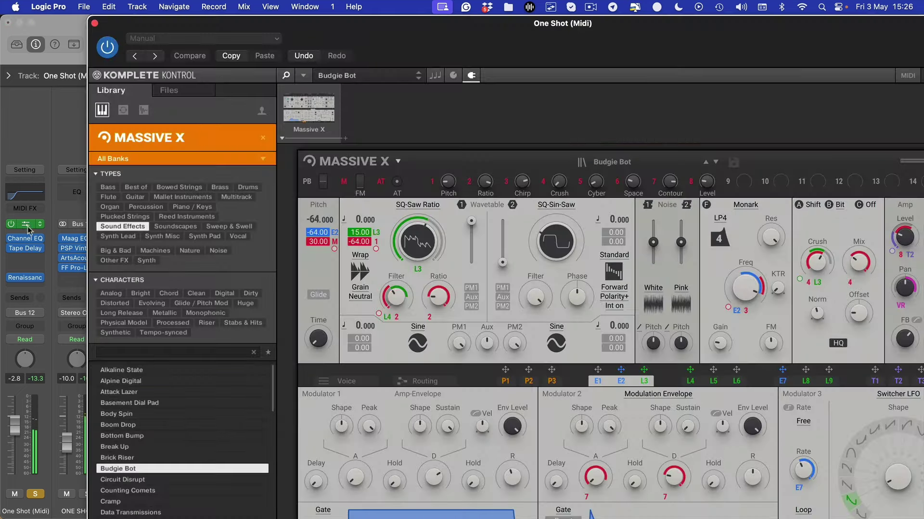
{"action": "left_click", "coordinate": [128, 436]}
{"action": "left_click", "coordinate": [132, 458]}
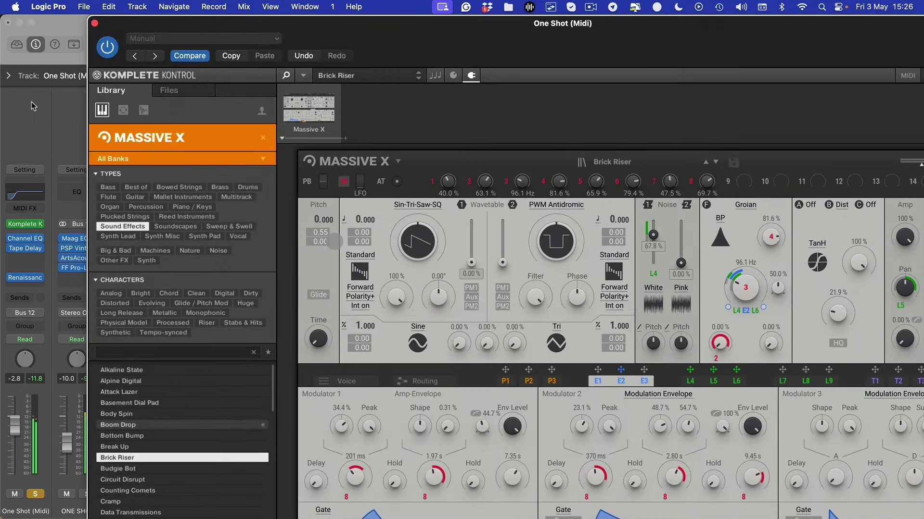
{"action": "left_click", "coordinate": [94, 24]}
{"action": "key", "text": "v"}
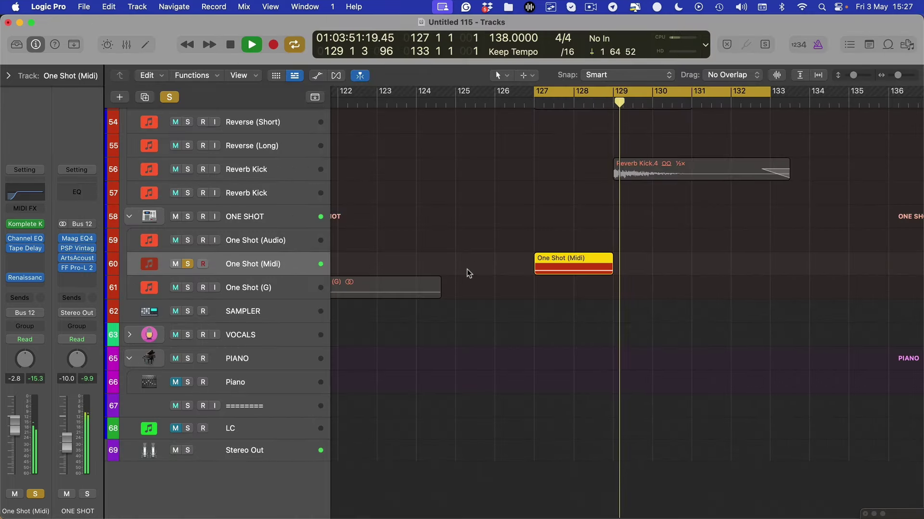
{"action": "key", "text": "space"}
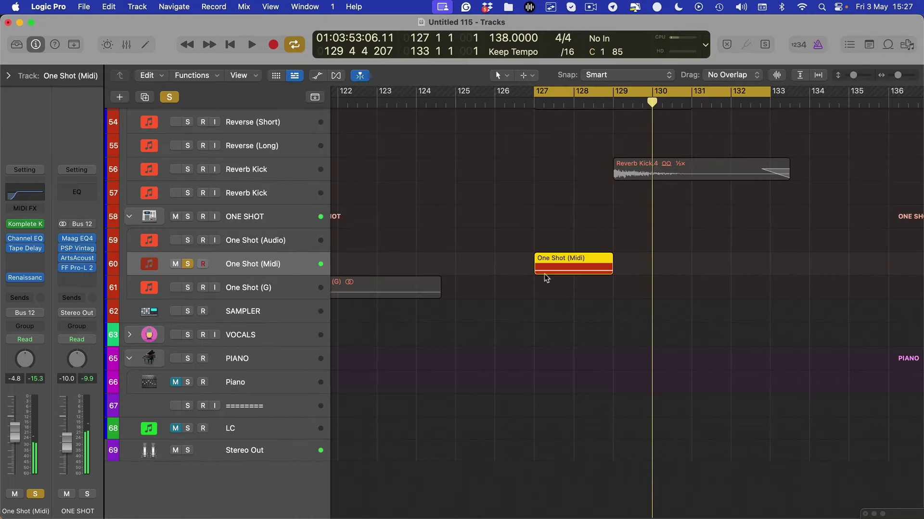
Bounce the riser region at bar 127 in place to a new track named One Shot (G) and give it a fade-in.
{"action": "right_click", "coordinate": [549, 262]}
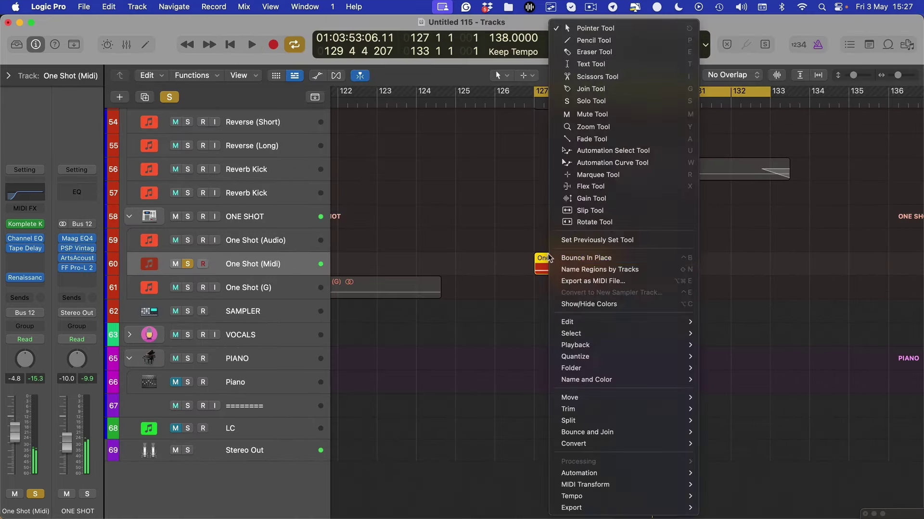
{"action": "left_click", "coordinate": [582, 259]}
{"action": "type", "text": "At"}
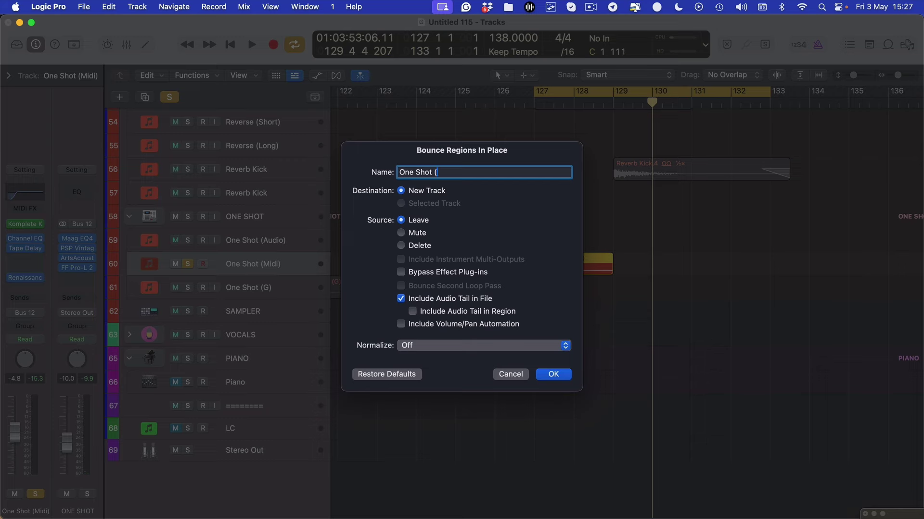
{"action": "type", "text": ")"}
{"action": "key", "text": "Return"}
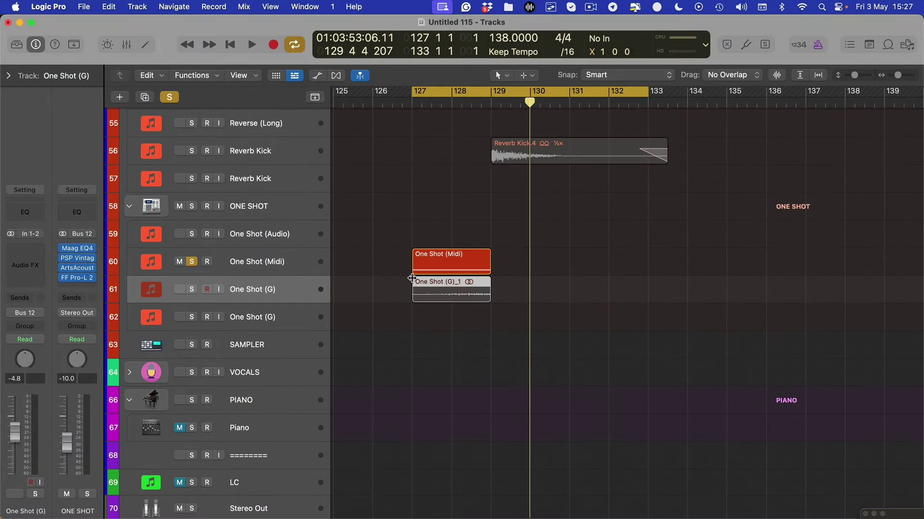
Mute the One Shot (Midi) track, and solo and play back the newly bounced One Shot (G) track.
{"action": "left_click", "coordinate": [225, 263]}
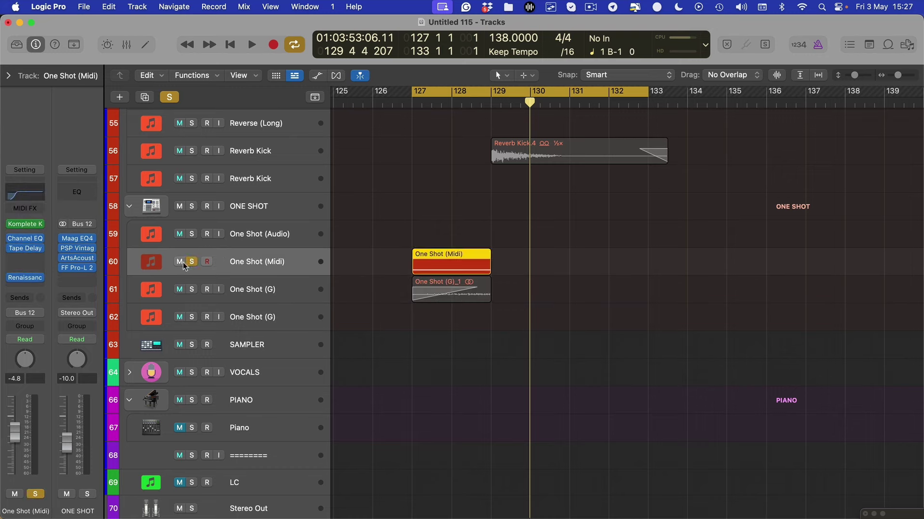
{"action": "left_click", "coordinate": [181, 262]}
{"action": "scroll", "coordinate": [255, 281], "scroll_direction": "down", "scroll_amount": 2}
{"action": "left_click", "coordinate": [303, 280]}
{"action": "key", "text": "space"}
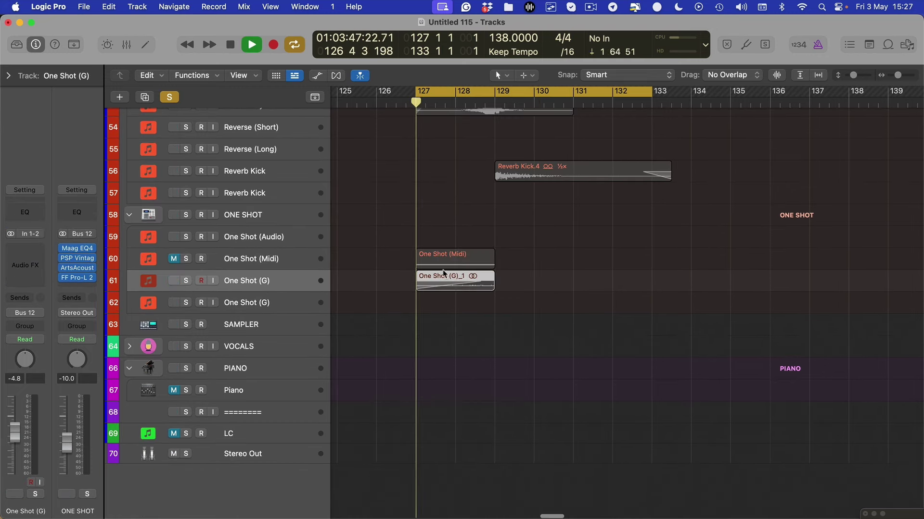
{"action": "key", "text": "s"}
{"action": "key", "text": "super+Left"}
{"action": "key", "text": "super+Up"}
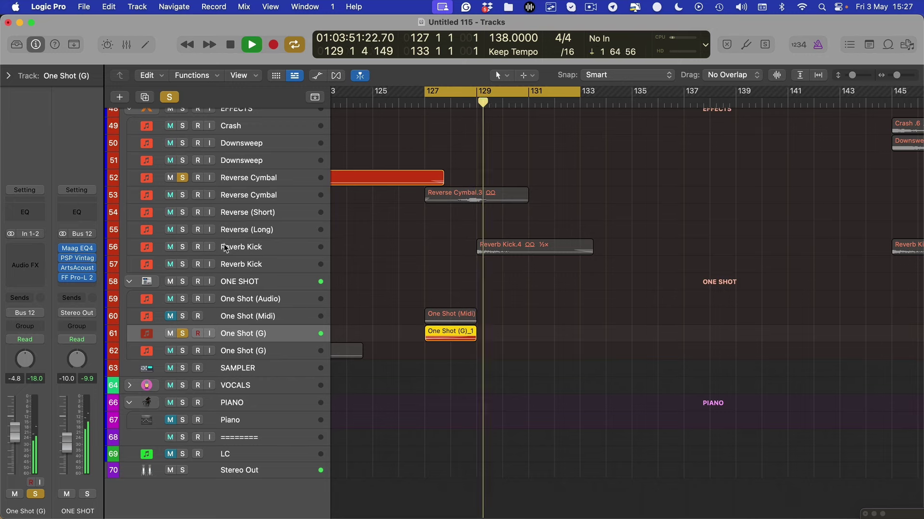
{"action": "key", "text": "space"}
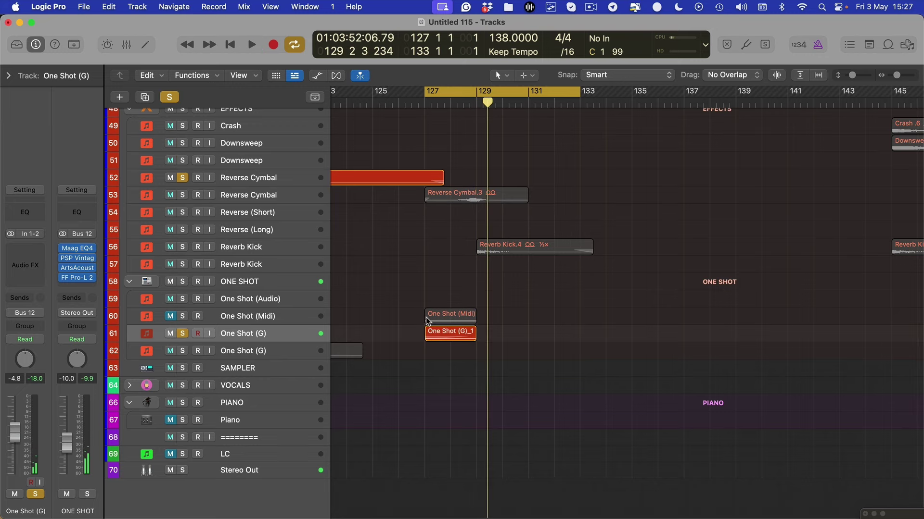
Extend the end of the bounced riser region to about bar 136.5 while playing it back.
{"action": "key", "text": "super+Down"}
{"action": "key", "text": "super+Down"}
{"action": "left_click_drag", "start_coordinate": [475, 350], "coordinate": [785, 364]}
{"action": "key", "text": "space"}
{"action": "key", "text": "super+Left"}
{"action": "key", "text": "super+Left"}
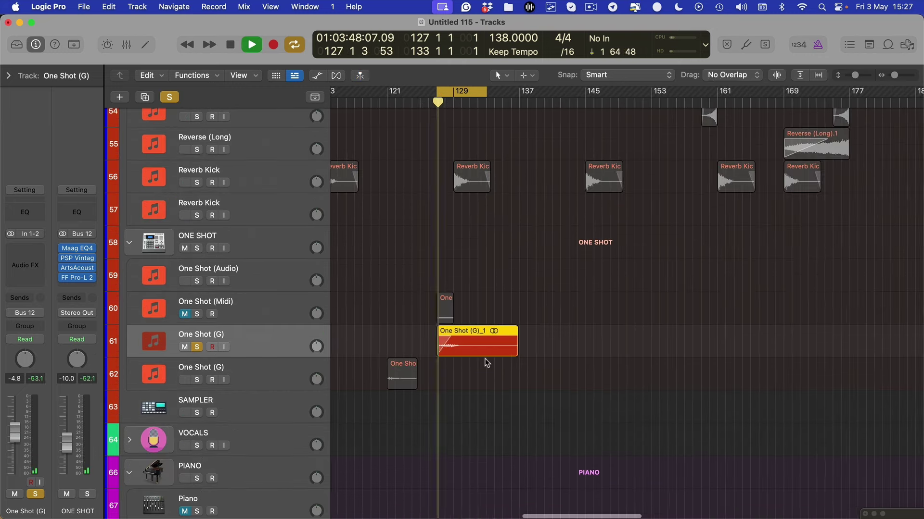
{"action": "scroll", "coordinate": [472, 363], "scroll_direction": "down", "scroll_amount": 5}
{"action": "scroll", "coordinate": [420, 183], "scroll_direction": "left", "scroll_amount": 3}
{"action": "scroll", "coordinate": [417, 190], "scroll_direction": "down", "scroll_amount": 3}
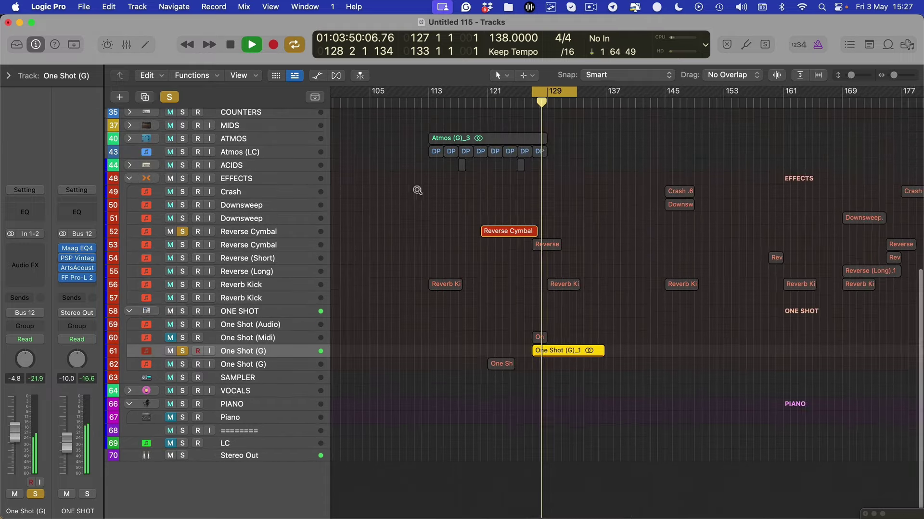
Set the cycle start to bar 113, turn off all track solos, and play the full breakdown.
{"action": "left_click_drag", "start_coordinate": [532, 91], "coordinate": [428, 96]}
{"action": "key", "text": "space"}
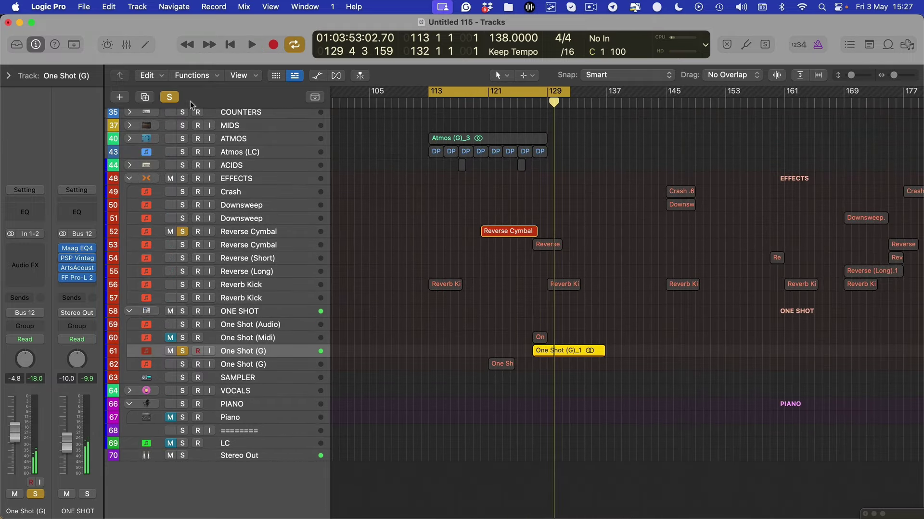
{"action": "left_click", "coordinate": [176, 100]}
{"action": "key", "text": "space"}
{"action": "scroll", "coordinate": [466, 286], "scroll_direction": "up", "scroll_amount": 3}
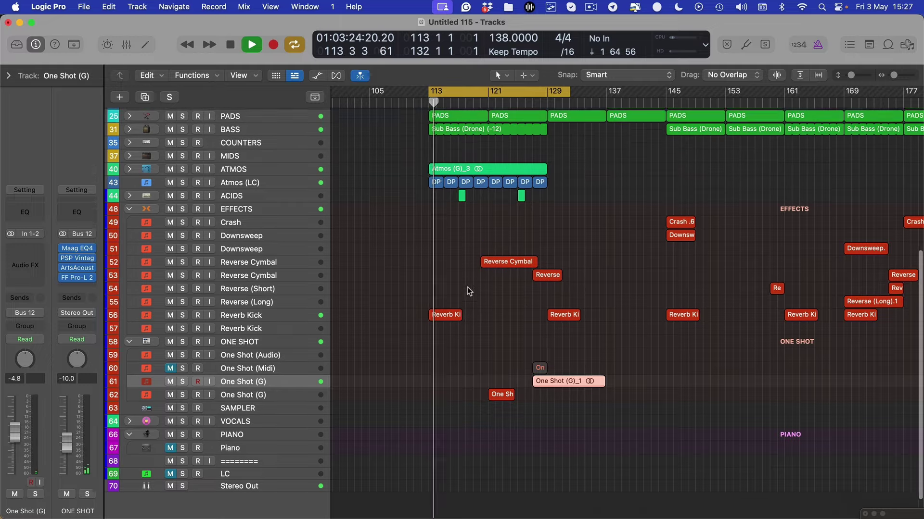
{"action": "scroll", "coordinate": [467, 287], "scroll_direction": "up", "scroll_amount": 1}
Move the One Shot (Midi) track above One Shot (Audio) and delete the empty One Shot (Audio) track.
{"action": "left_click", "coordinate": [266, 390]}
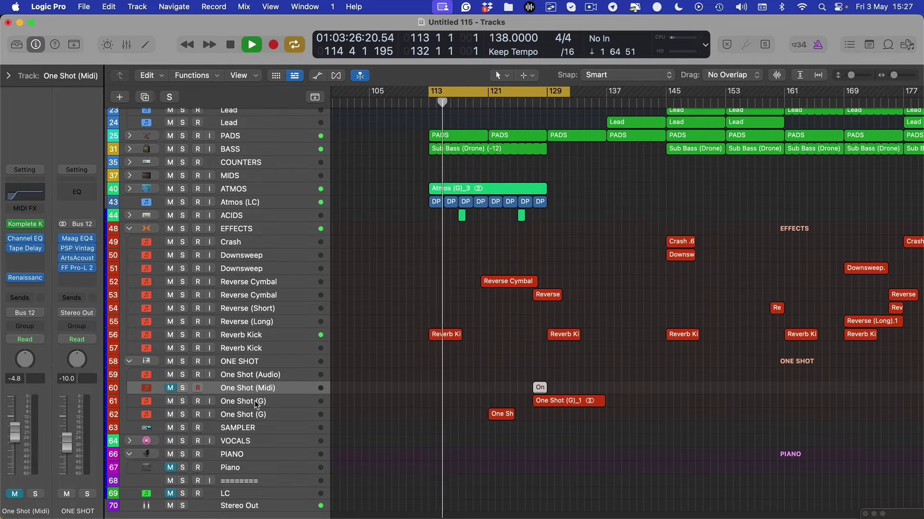
{"action": "left_click_drag", "start_coordinate": [261, 389], "coordinate": [262, 373]}
{"action": "key", "text": "super+Down"}
{"action": "left_click", "coordinate": [283, 400]}
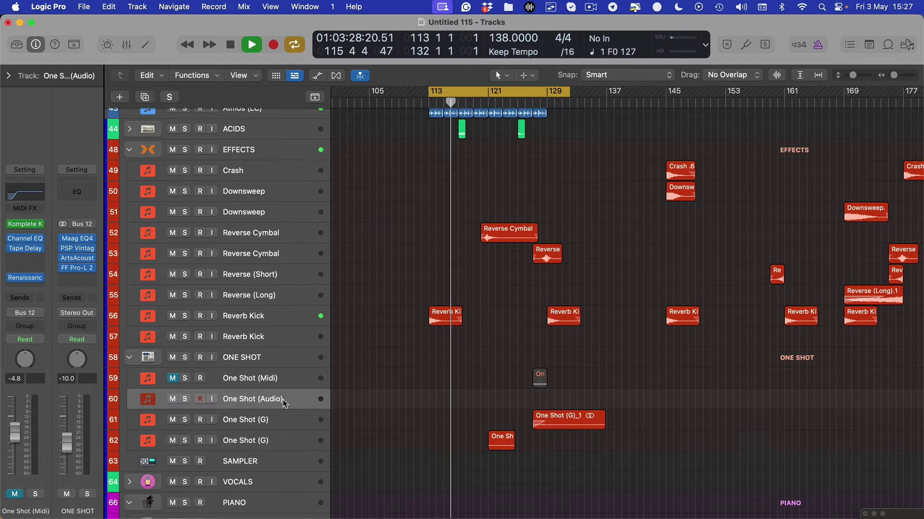
{"action": "scroll", "coordinate": [387, 321], "scroll_direction": "down", "scroll_amount": 2}
{"action": "key", "text": "super+BackSpace"}
{"action": "scroll", "coordinate": [387, 321], "scroll_direction": "down", "scroll_amount": 4}
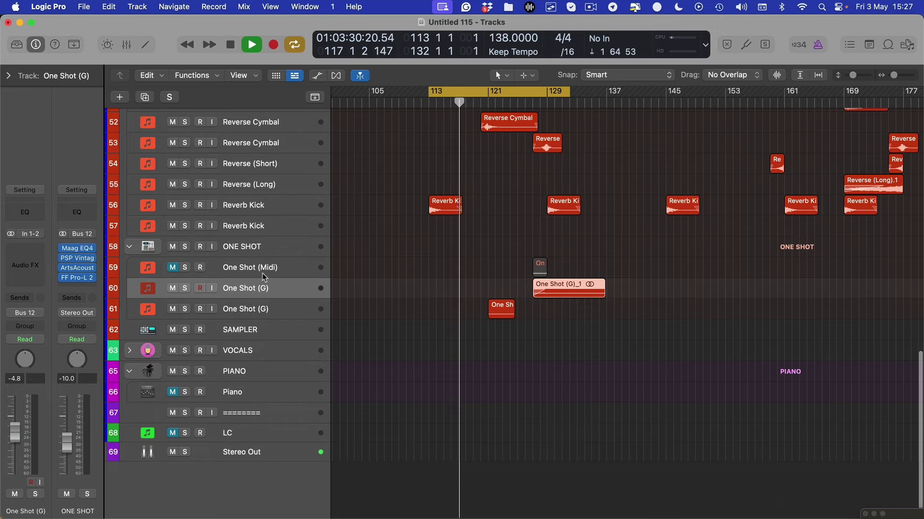
{"action": "key", "text": "super+Up"}
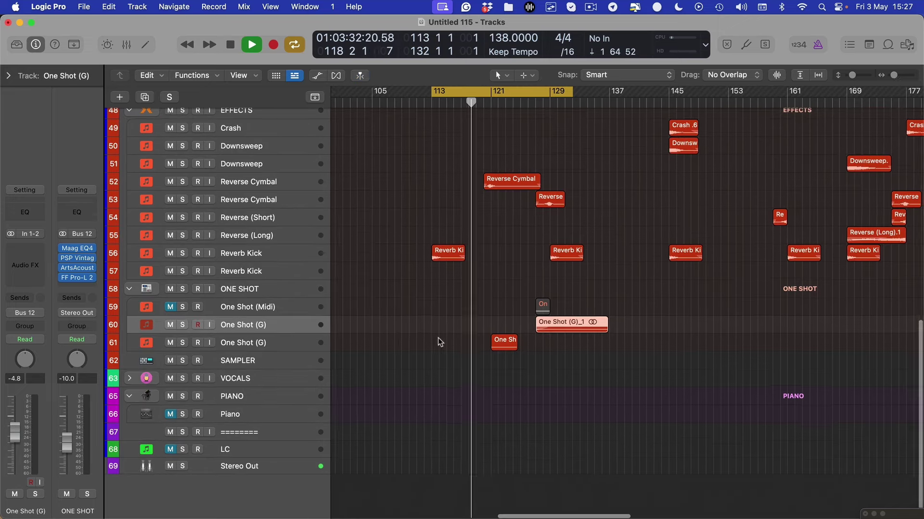
Expand the ACIDS stack and raise the first Acid (Audio) track's Stereo Delay feedback to about 90% left and 100% right.
{"action": "scroll", "coordinate": [404, 345], "scroll_direction": "up", "scroll_amount": 5}
{"action": "left_click", "coordinate": [272, 321]}
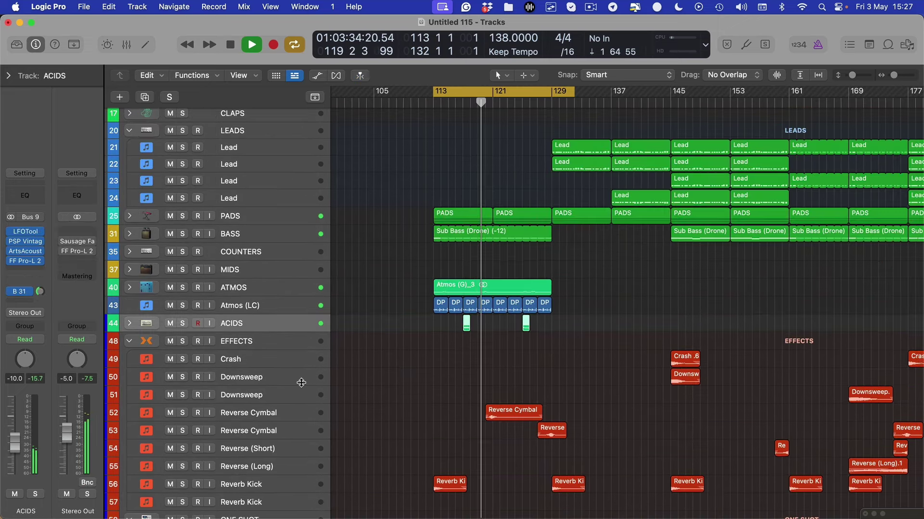
{"action": "key", "text": "super+Right"}
{"action": "key", "text": "super+Down"}
{"action": "key", "text": "super+Down"}
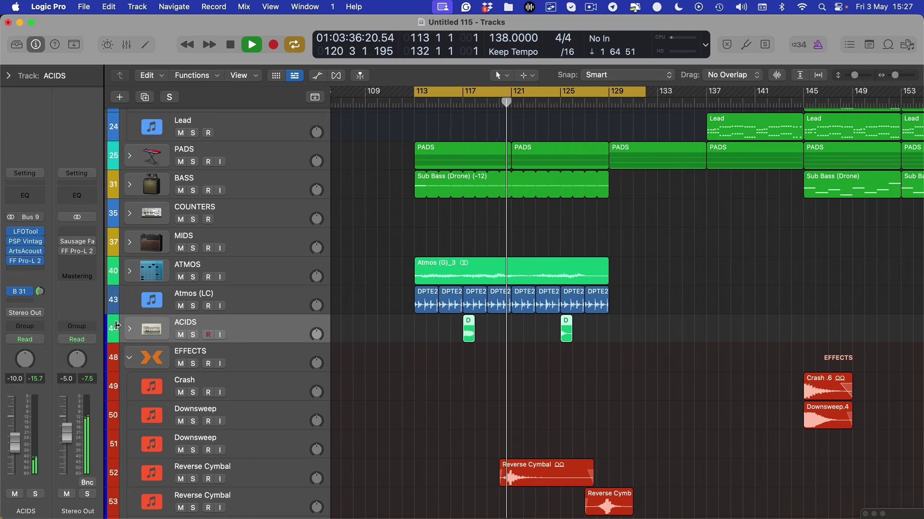
{"action": "left_click", "coordinate": [130, 329]}
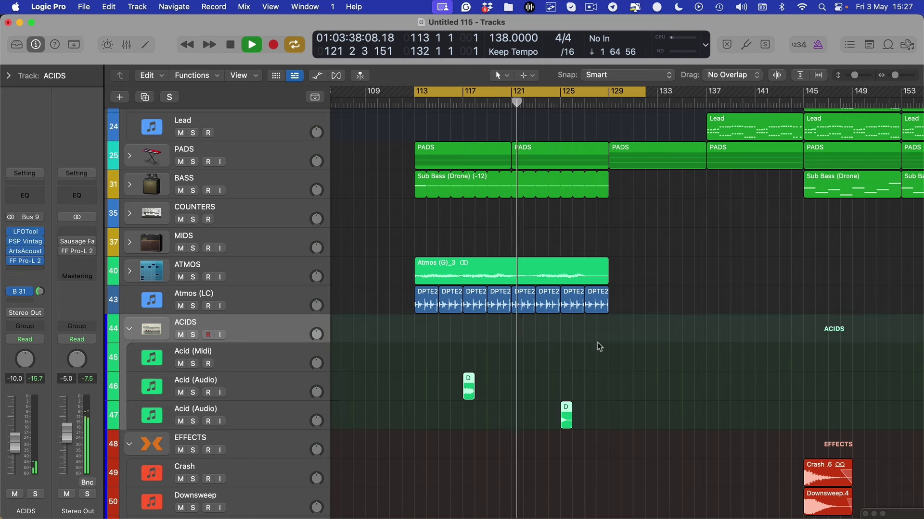
{"action": "left_click", "coordinate": [241, 380]}
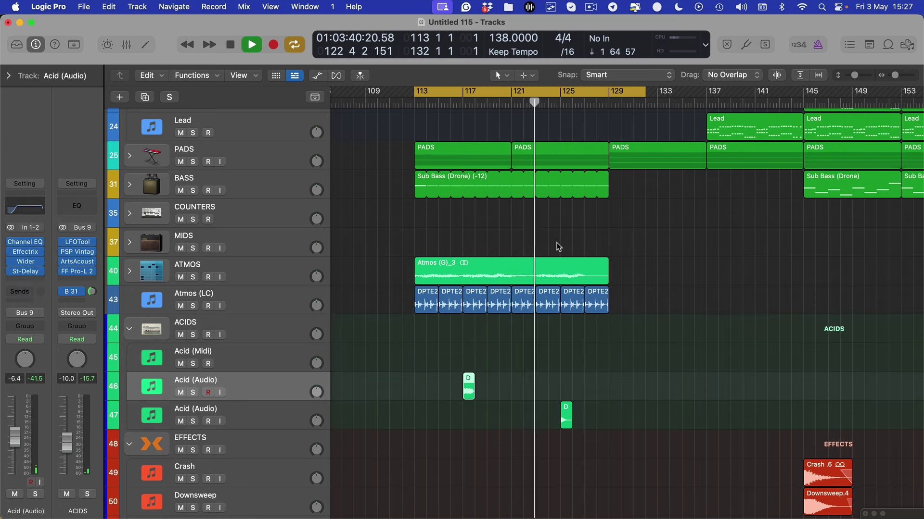
{"action": "left_click", "coordinate": [26, 272]}
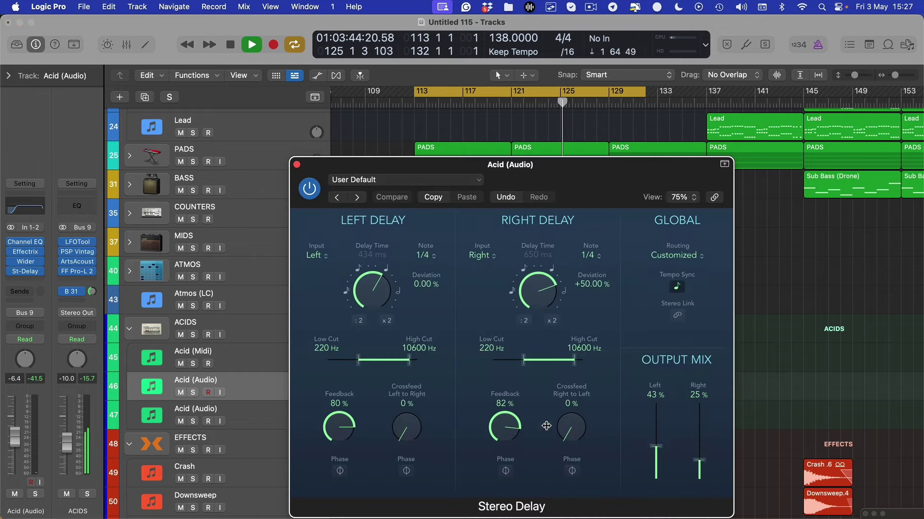
{"action": "left_click_drag", "start_coordinate": [517, 424], "coordinate": [517, 419]}
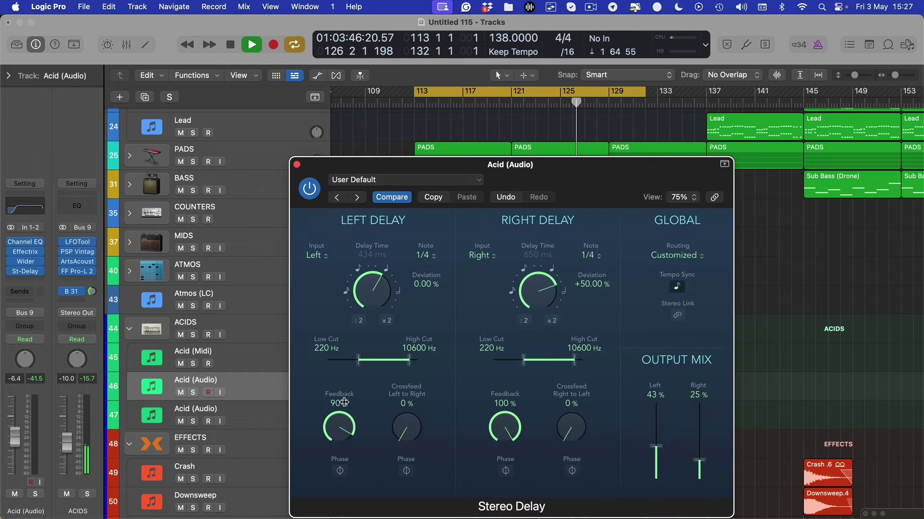
{"action": "key", "text": "v"}
Select the second Acid (Audio) track, switch off cycle mode, and stop playback.
{"action": "scroll", "coordinate": [266, 397], "scroll_direction": "down", "scroll_amount": 1}
{"action": "left_click", "coordinate": [264, 406]}
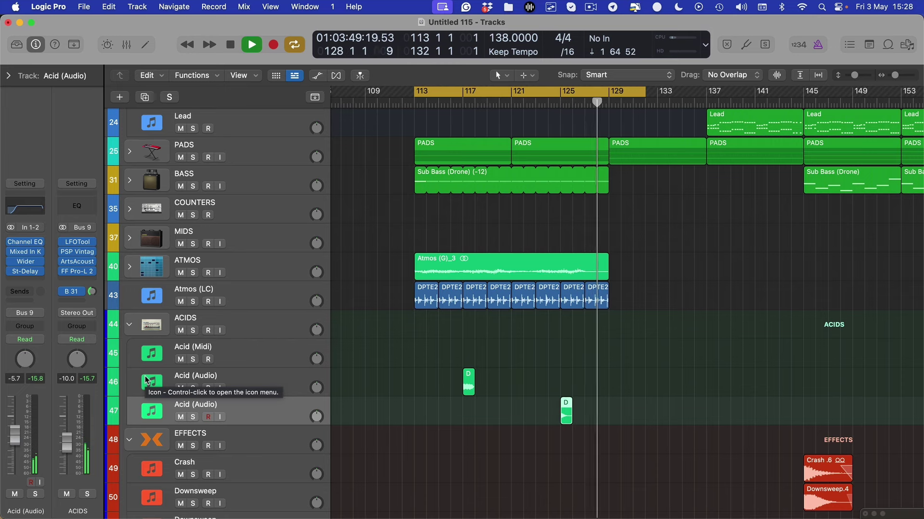
{"action": "scroll", "coordinate": [386, 353], "scroll_direction": "down", "scroll_amount": 2}
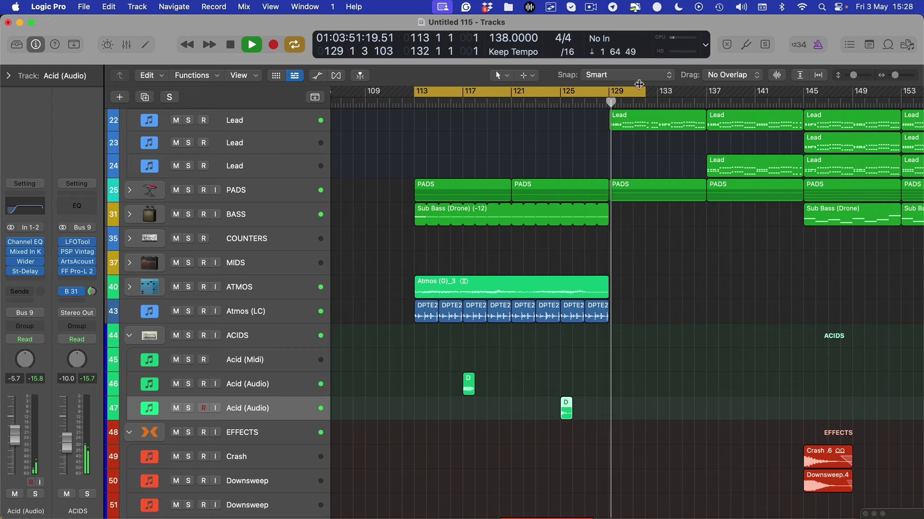
{"action": "key", "text": "c"}
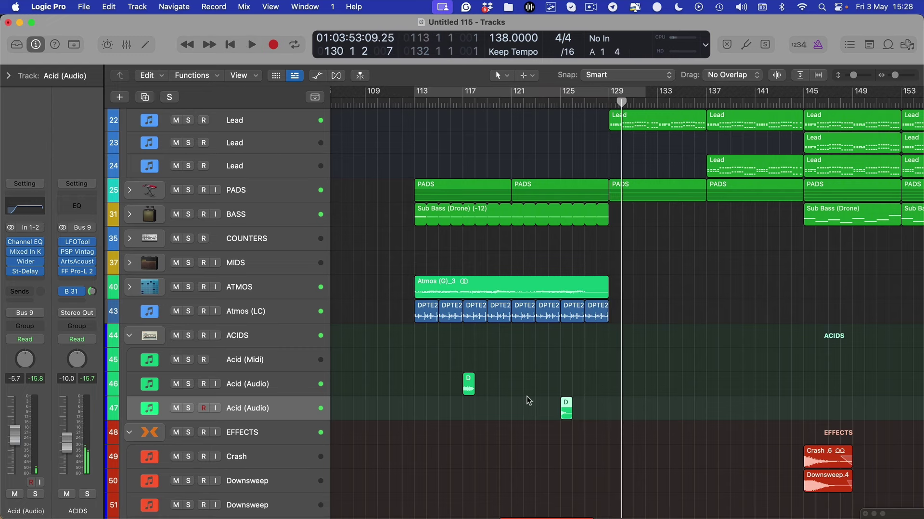
Solo the MIDS stack and show the arrangement around the breakdown and following lead section.
{"action": "left_click", "coordinate": [187, 263]}
{"action": "key", "text": "super+Up"}
{"action": "scroll", "coordinate": [500, 253], "scroll_direction": "up", "scroll_amount": 2}
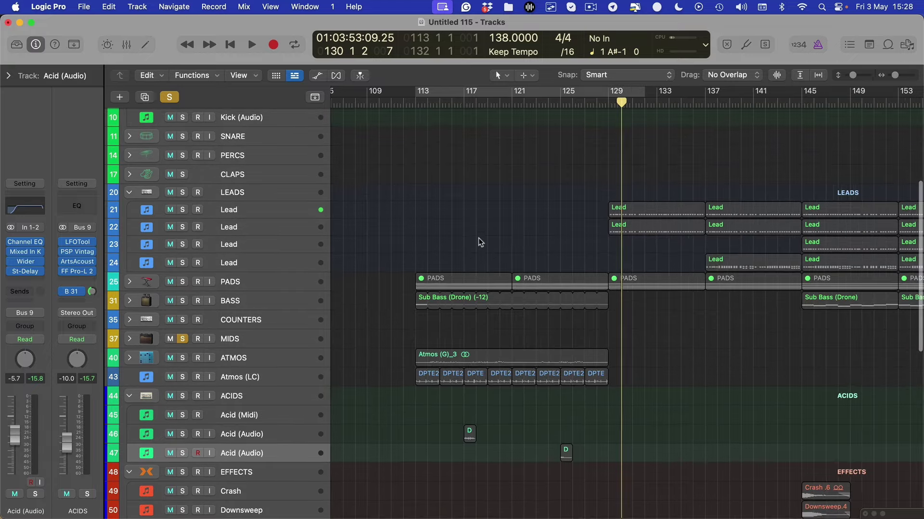
{"action": "key", "text": "super+Left"}
{"action": "key", "text": "super+Left"}
{"action": "scroll", "coordinate": [480, 241], "scroll_direction": "up", "scroll_amount": 1}
{"action": "scroll", "coordinate": [480, 240], "scroll_direction": "right", "scroll_amount": 1}
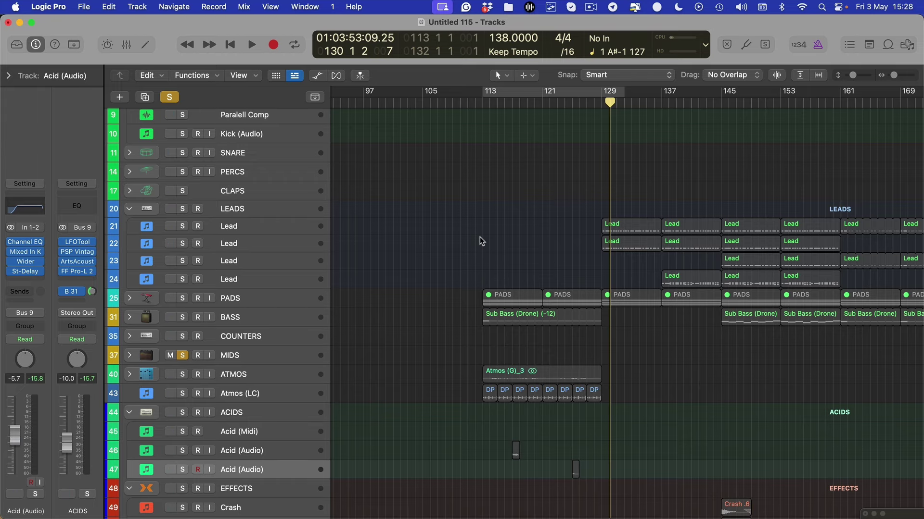
Examine the Atmos (G)_3 region and the Atmos (LC) loops that run beneath the pads through the breakdown from bar 113.
{"action": "scroll", "coordinate": [481, 242], "scroll_direction": "up", "scroll_amount": 5}
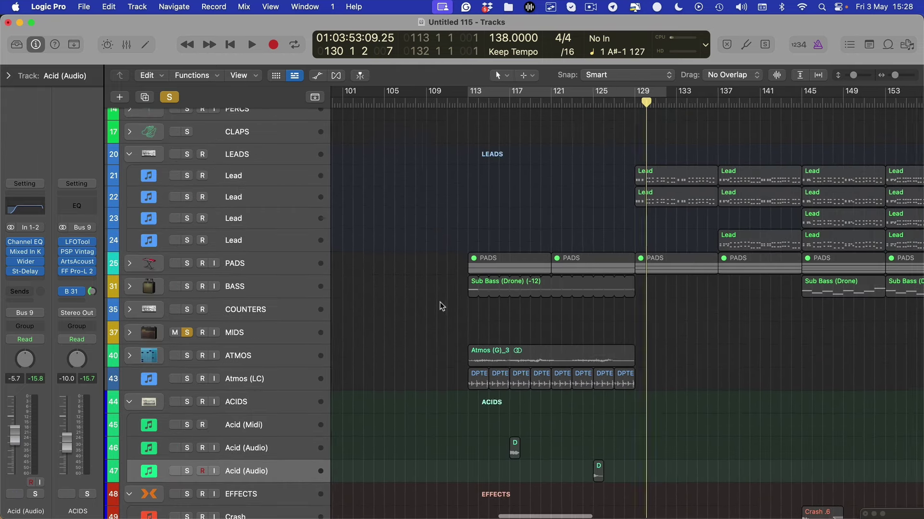
{"action": "scroll", "coordinate": [434, 327], "scroll_direction": "down", "scroll_amount": 2}
{"action": "left_click", "coordinate": [518, 314]}
{"action": "scroll", "coordinate": [453, 342], "scroll_direction": "up", "scroll_amount": 3}
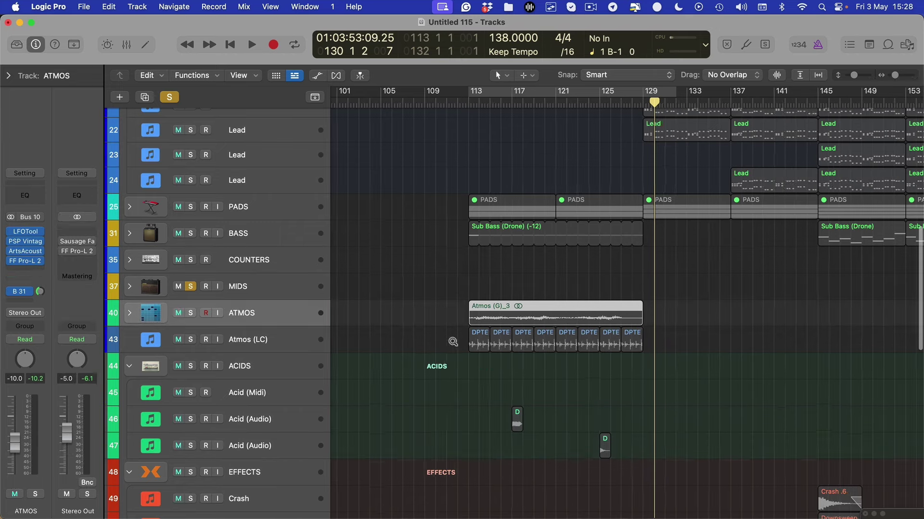
{"action": "left_click", "coordinate": [236, 341]}
{"action": "scroll", "coordinate": [442, 352], "scroll_direction": "up", "scroll_amount": 4}
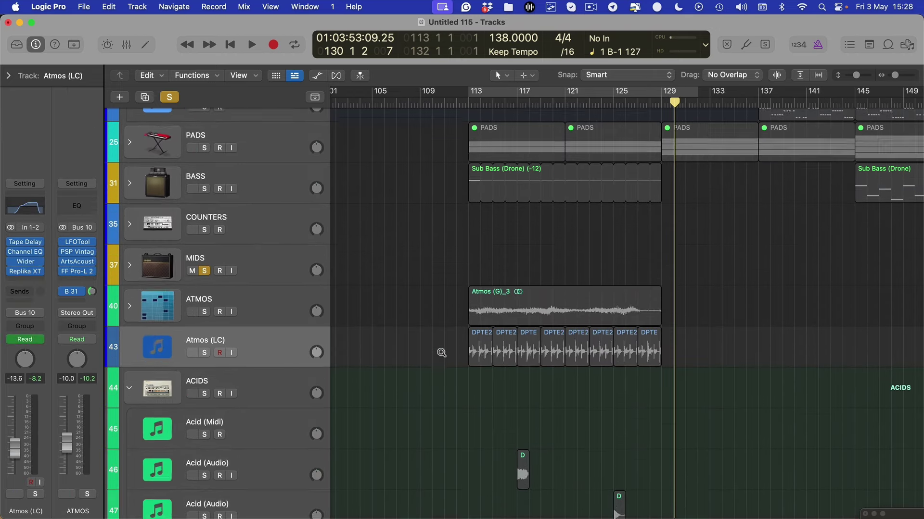
{"action": "scroll", "coordinate": [442, 352], "scroll_direction": "down", "scroll_amount": 3}
{"action": "scroll", "coordinate": [350, 334], "scroll_direction": "up", "scroll_amount": 3}
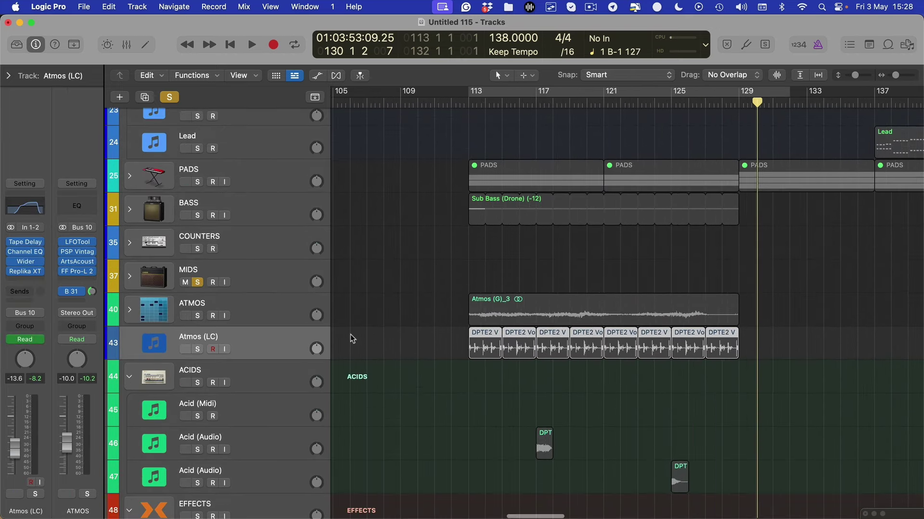
{"action": "scroll", "coordinate": [351, 335], "scroll_direction": "down", "scroll_amount": 4}
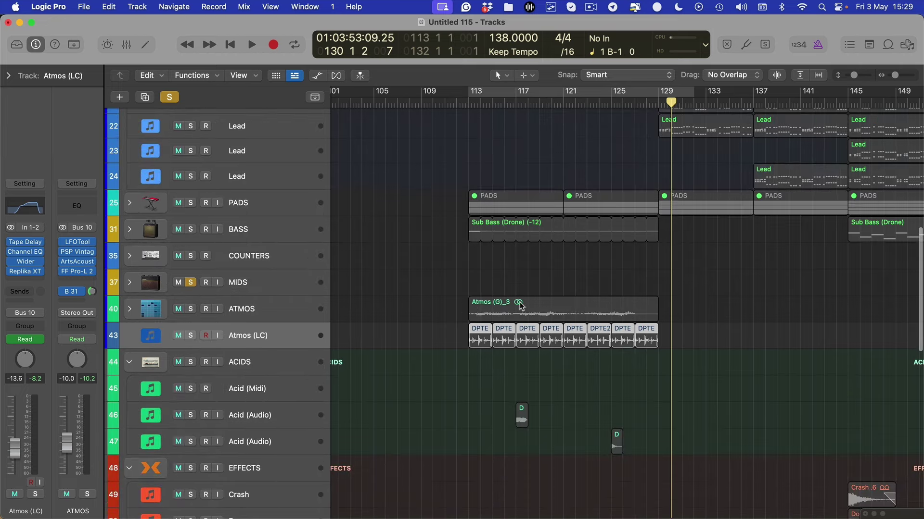
{"action": "left_click_drag", "start_coordinate": [711, 337], "coordinate": [712, 340]}
{"action": "scroll", "coordinate": [710, 346], "scroll_direction": "down", "scroll_amount": 3}
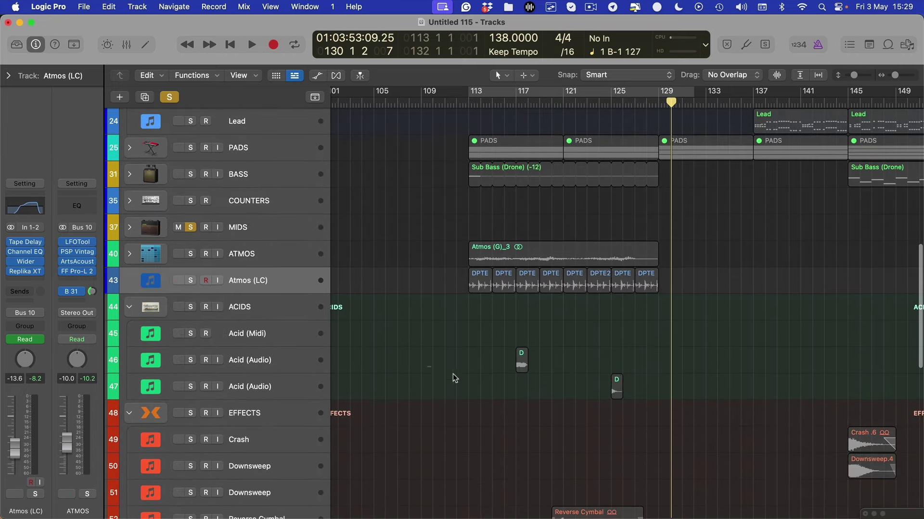
Select both Acid (Audio) regions and review the acids, effects, one-shots and leads around the breakdown.
{"action": "left_click_drag", "start_coordinate": [452, 373], "coordinate": [690, 407]}
{"action": "scroll", "coordinate": [705, 423], "scroll_direction": "down", "scroll_amount": 6}
{"action": "scroll", "coordinate": [508, 416], "scroll_direction": "down", "scroll_amount": 4}
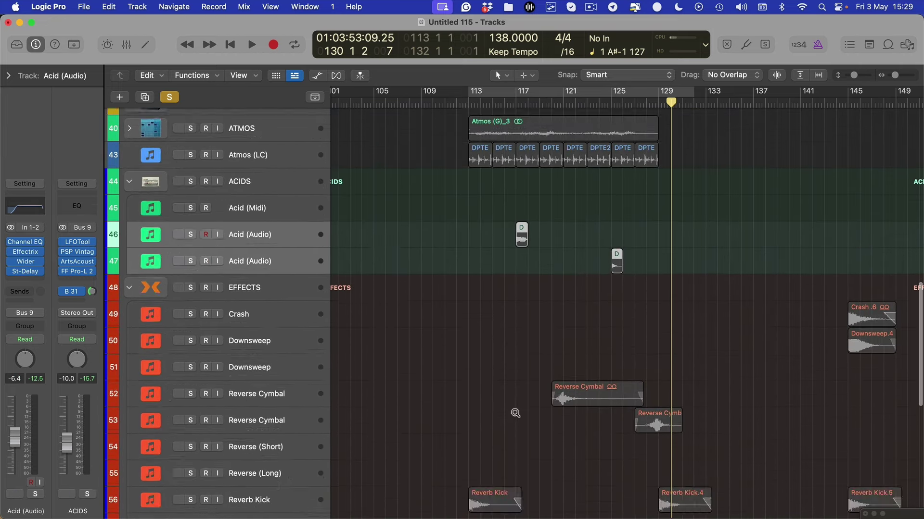
{"action": "scroll", "coordinate": [465, 382], "scroll_direction": "down", "scroll_amount": 7}
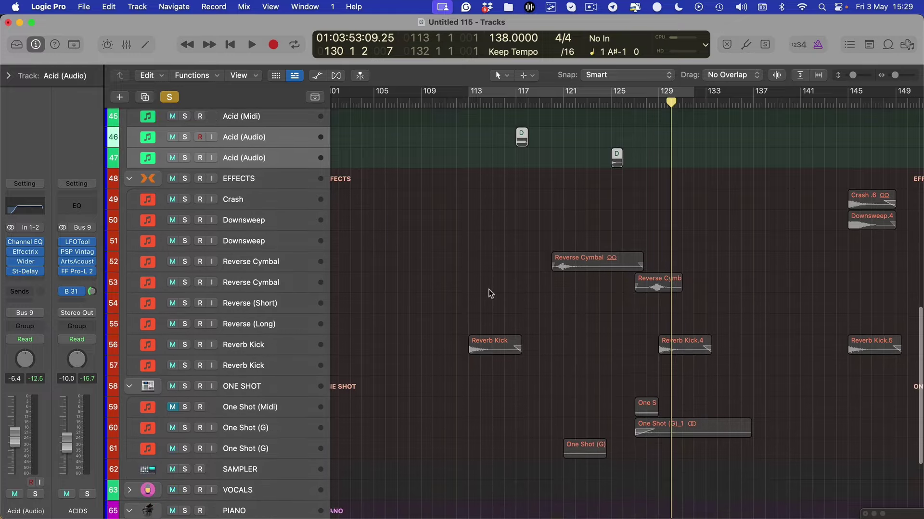
{"action": "scroll", "coordinate": [489, 290], "scroll_direction": "right", "scroll_amount": 2}
{"action": "scroll", "coordinate": [567, 324], "scroll_direction": "up", "scroll_amount": 1}
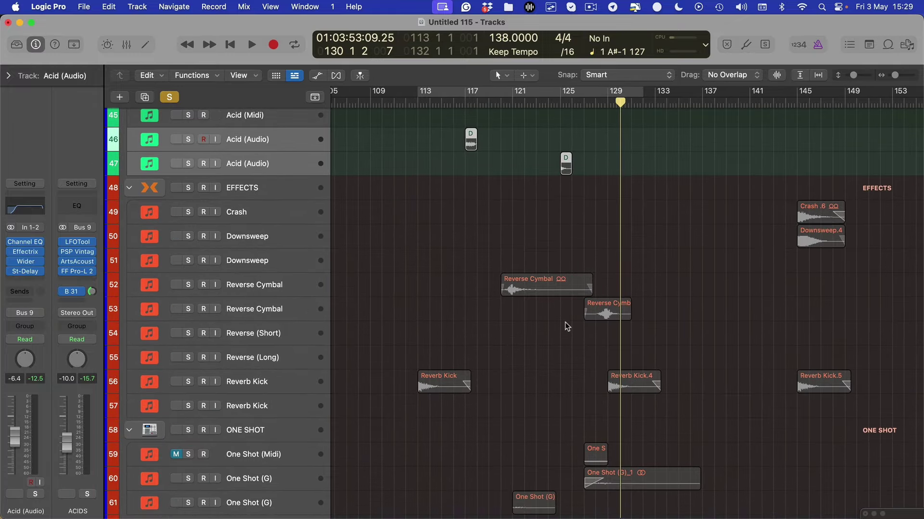
{"action": "scroll", "coordinate": [565, 323], "scroll_direction": "down", "scroll_amount": 3}
{"action": "scroll", "coordinate": [565, 325], "scroll_direction": "up", "scroll_amount": 12}
{"action": "scroll", "coordinate": [567, 349], "scroll_direction": "down", "scroll_amount": 4}
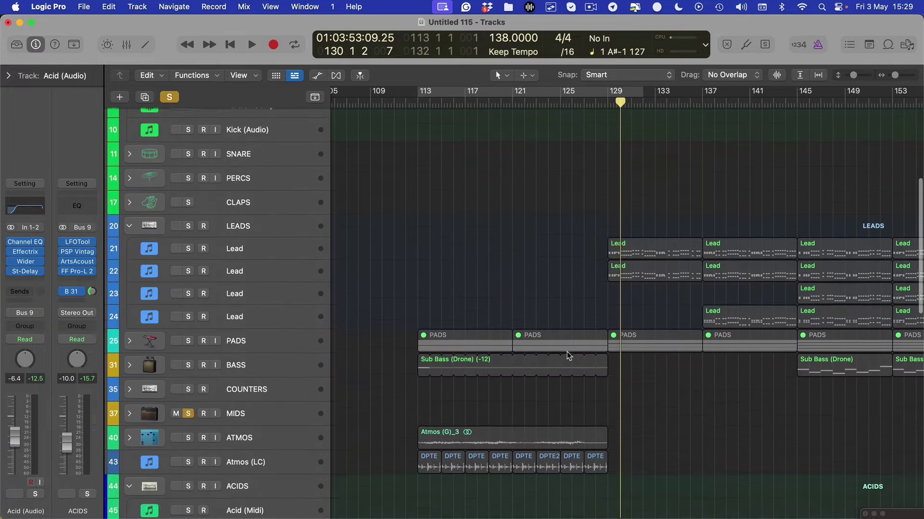
{"action": "scroll", "coordinate": [567, 349], "scroll_direction": "down", "scroll_amount": 1}
{"action": "scroll", "coordinate": [568, 353], "scroll_direction": "up", "scroll_amount": 2}
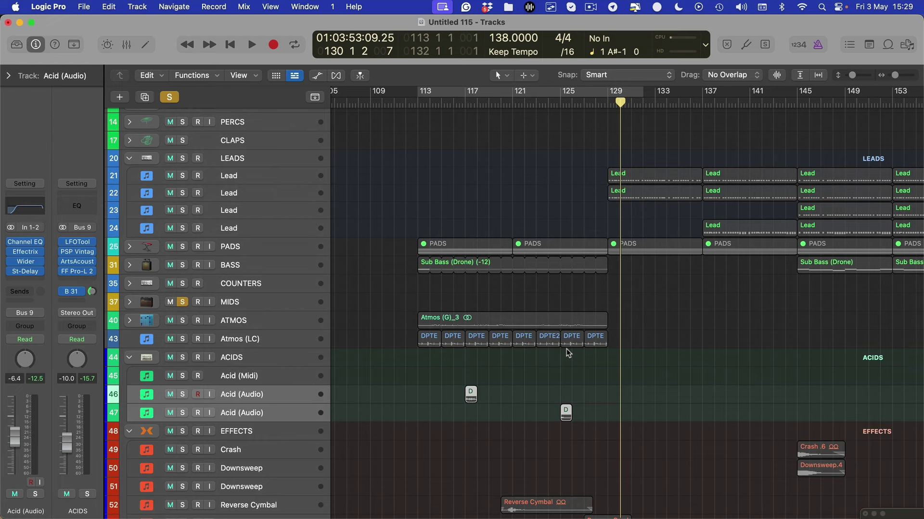
{"action": "scroll", "coordinate": [593, 222], "scroll_direction": "down", "scroll_amount": 1}
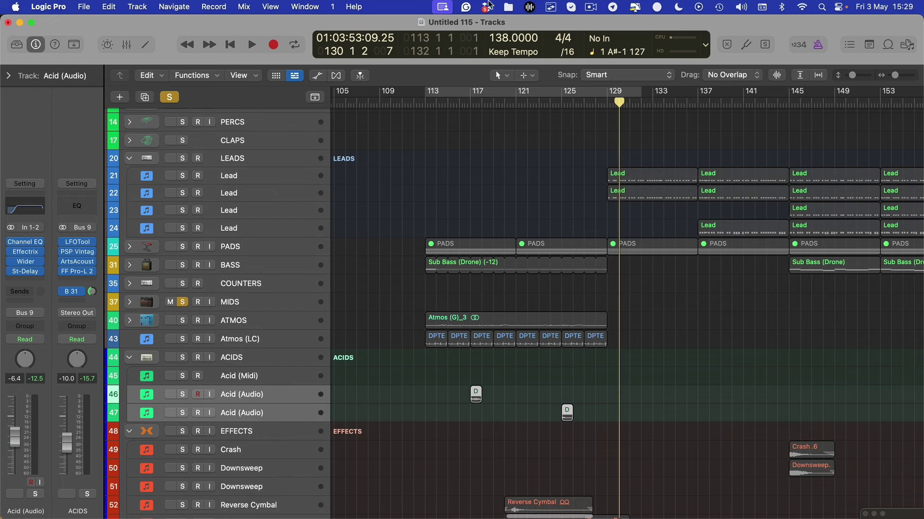
{"action": "left_click", "coordinate": [591, 6]}
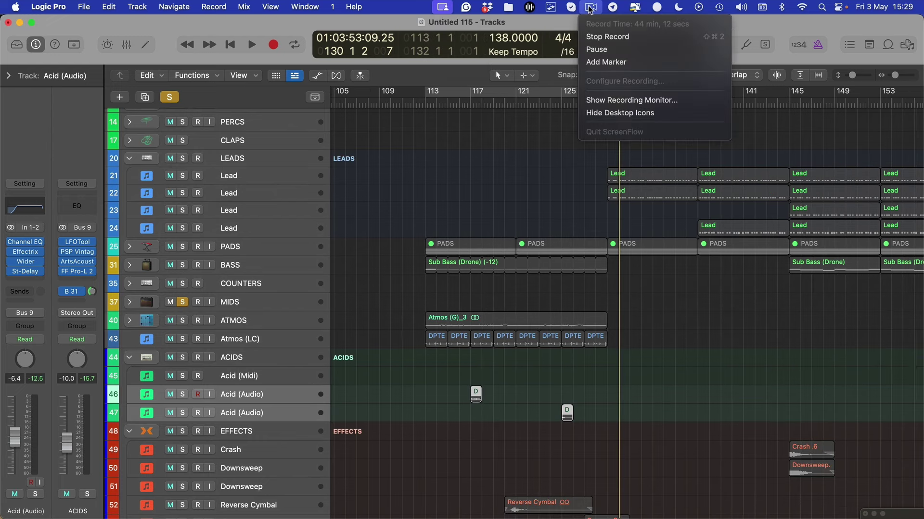
{"action": "left_click", "coordinate": [452, 163]}
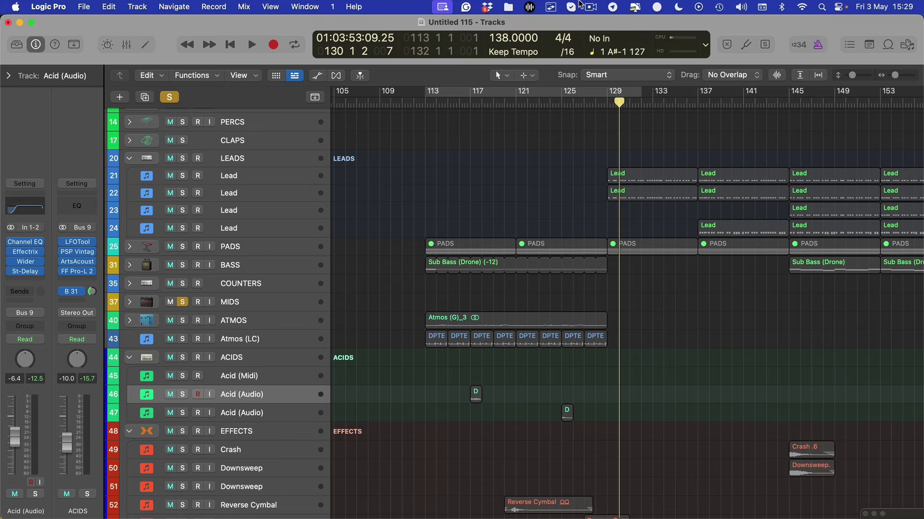
{"action": "left_click", "coordinate": [587, 4]}
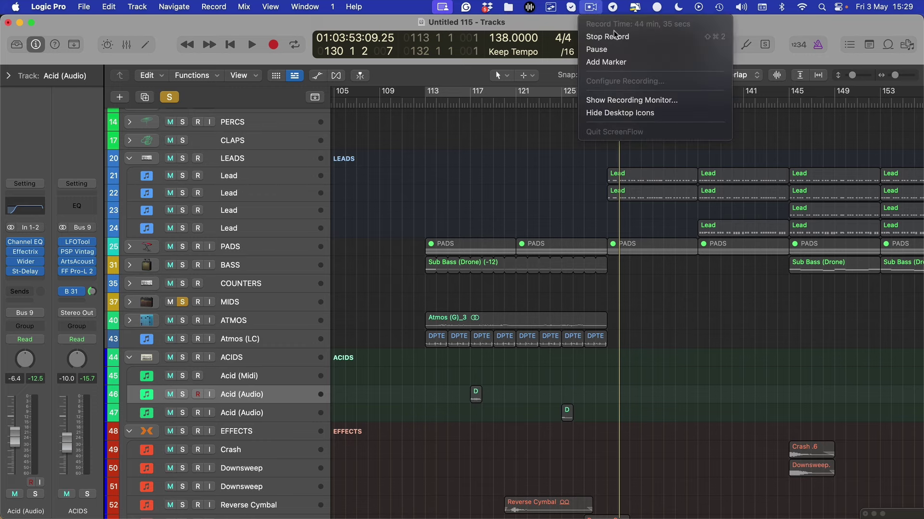